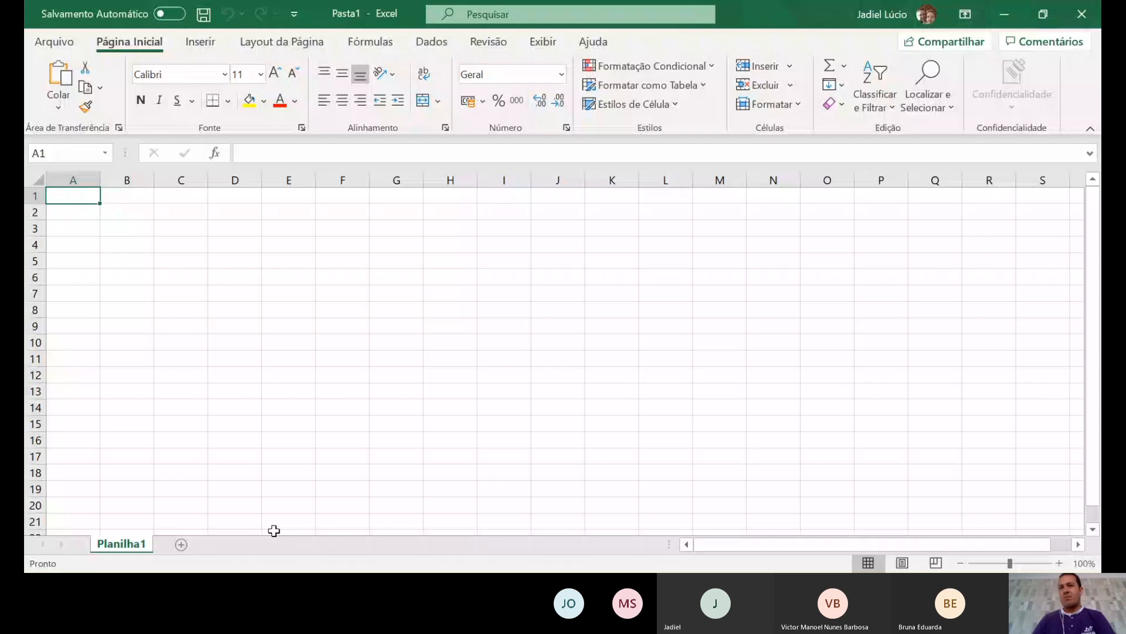
- Return to the Excel workbook and show the Dados ribbon tab
{"action": "left_click", "coordinate": [919, 520]}
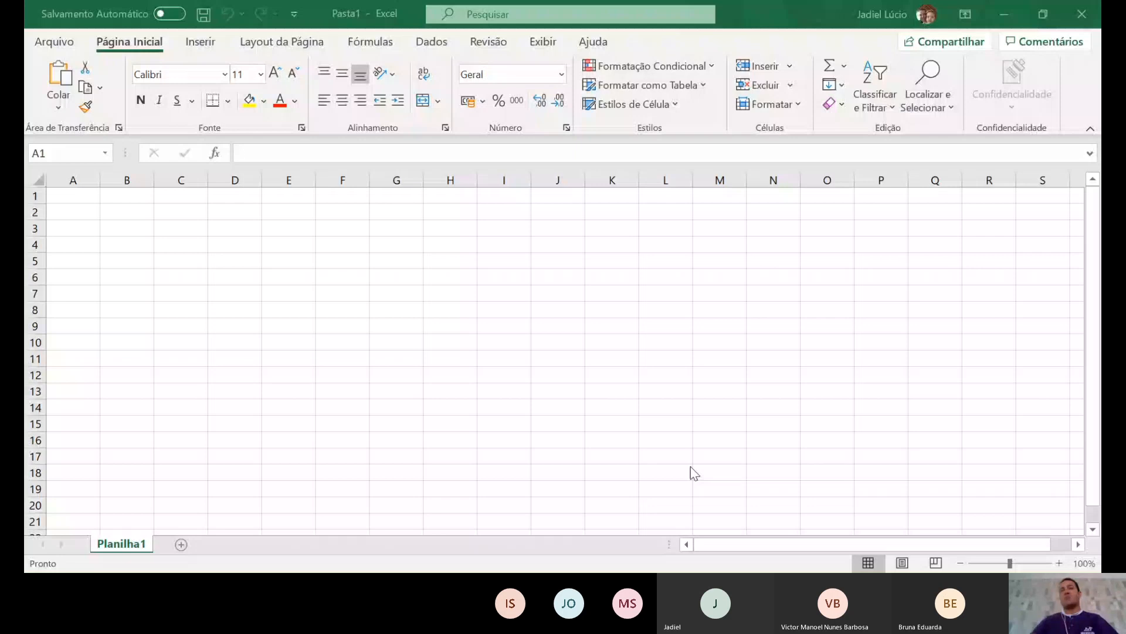
{"action": "left_click", "coordinate": [1025, 96]}
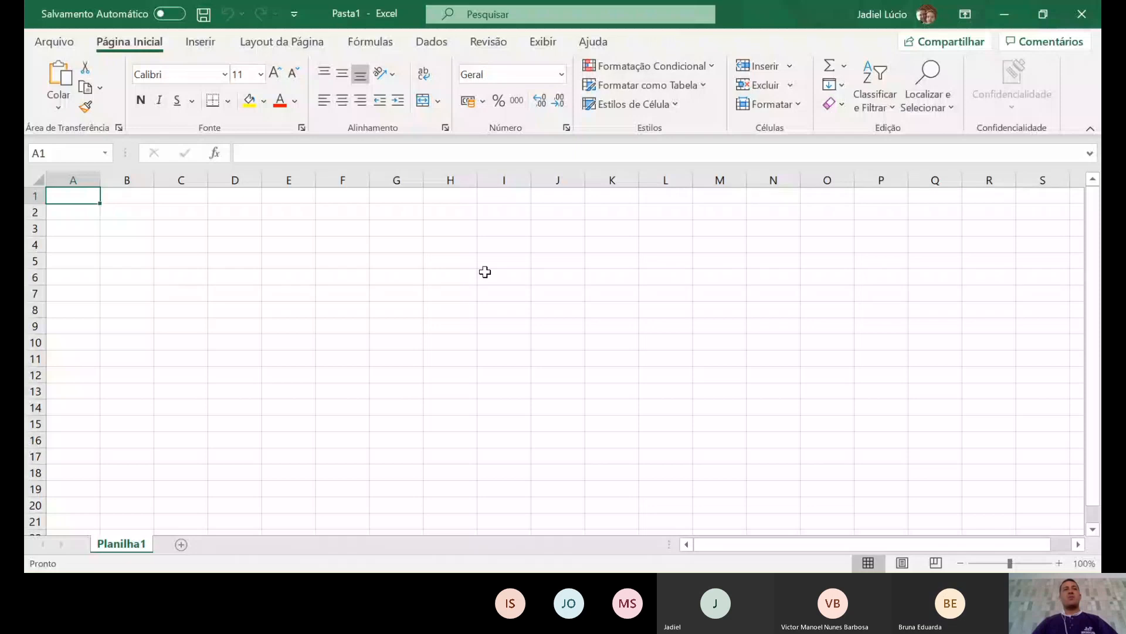
{"action": "left_click", "coordinate": [433, 42]}
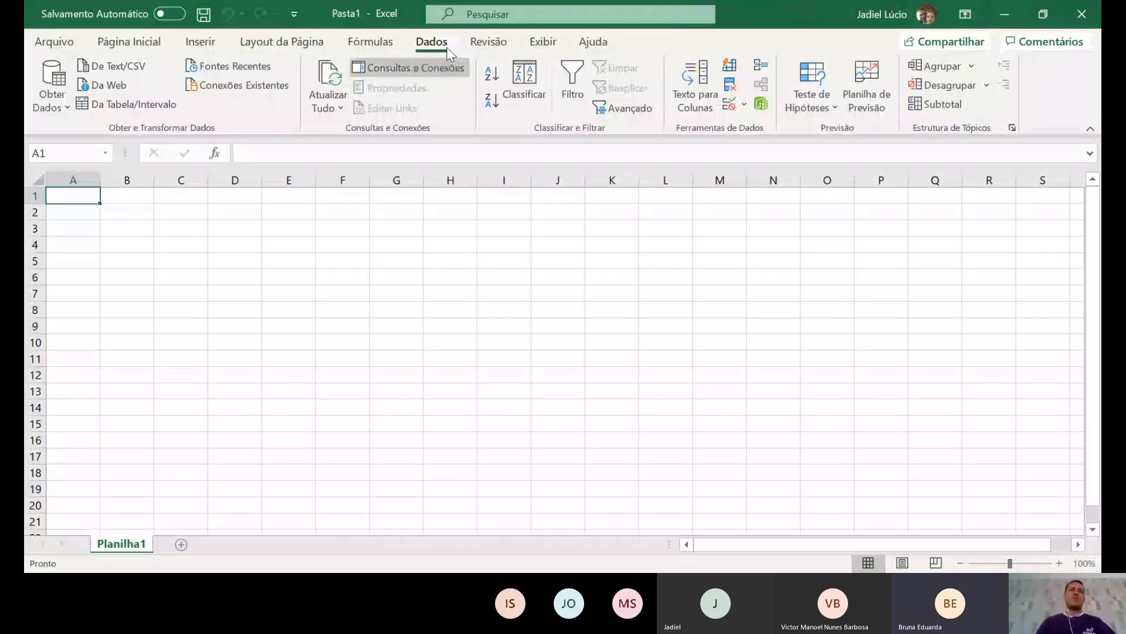
- Open the Obter Dados dropdown listing external data sources
{"action": "left_click", "coordinate": [61, 107]}
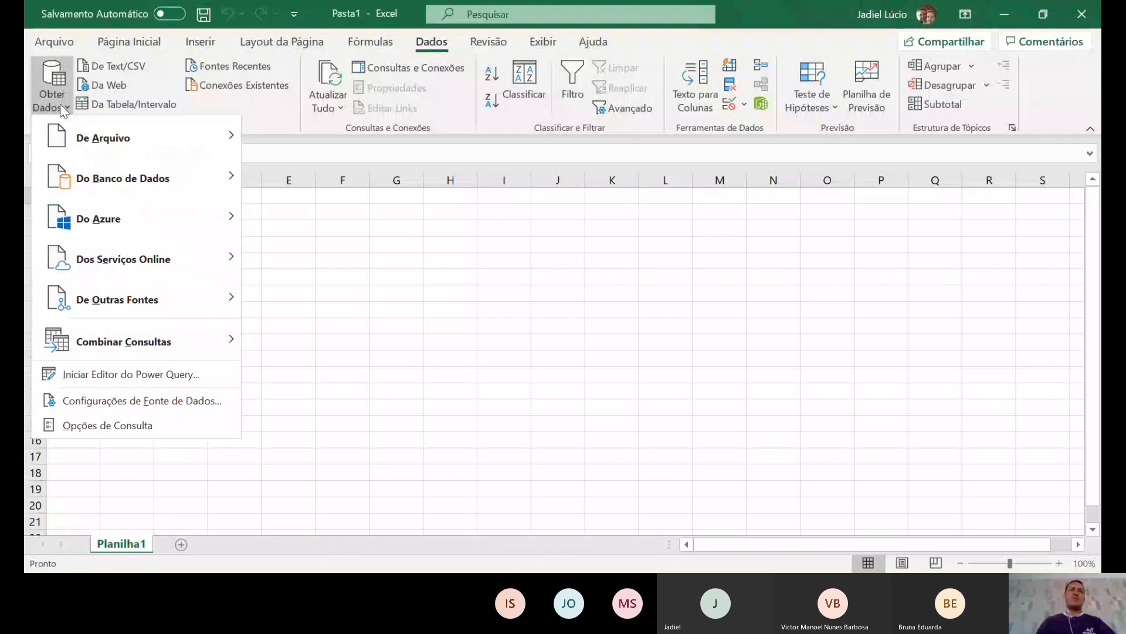
- Display the database import options such as SQL Server, Access, Oracle and MySQL
{"action": "mouse_move", "coordinate": [107, 157]}
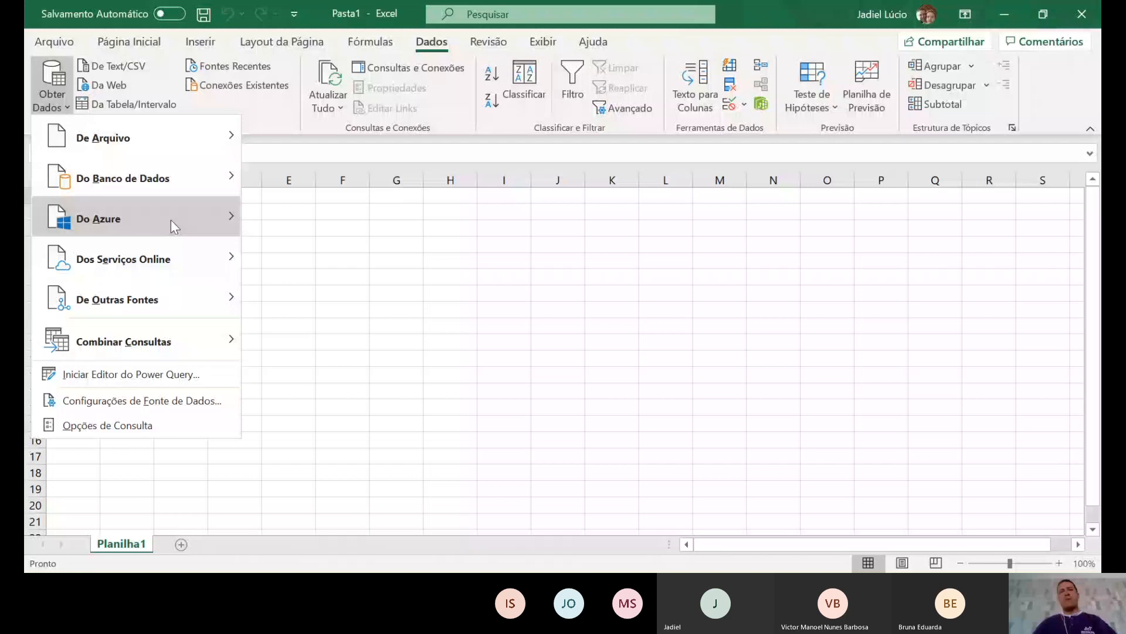
{"action": "mouse_move", "coordinate": [206, 178]}
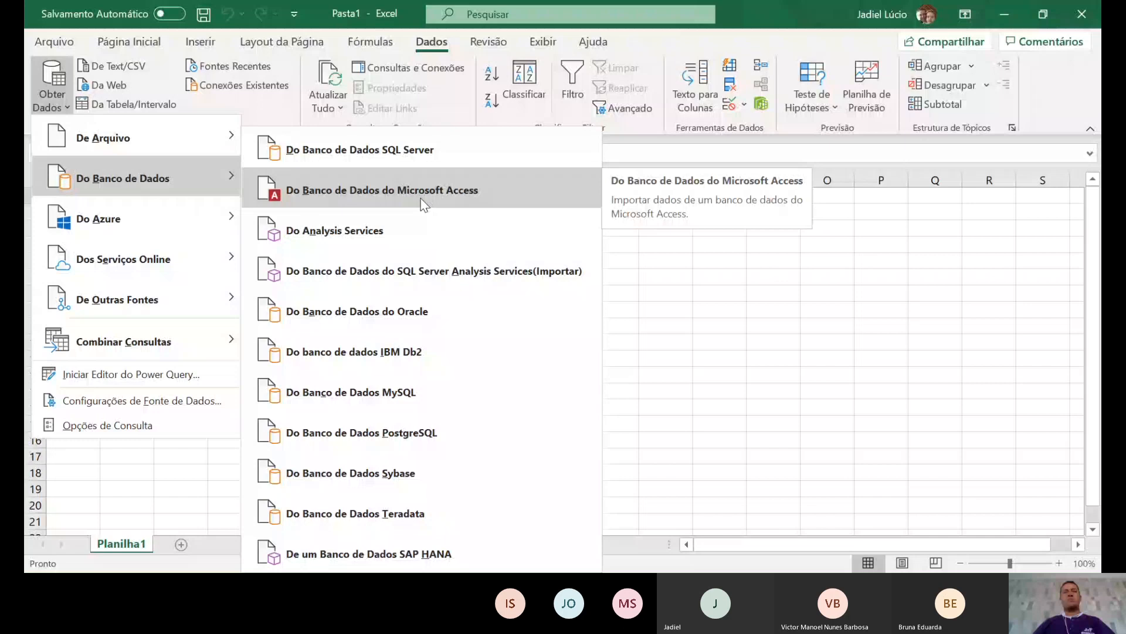
- Display the online-service sources: SharePoint, Exchange, Dynamics 365 and Salesforce
{"action": "mouse_move", "coordinate": [193, 271]}
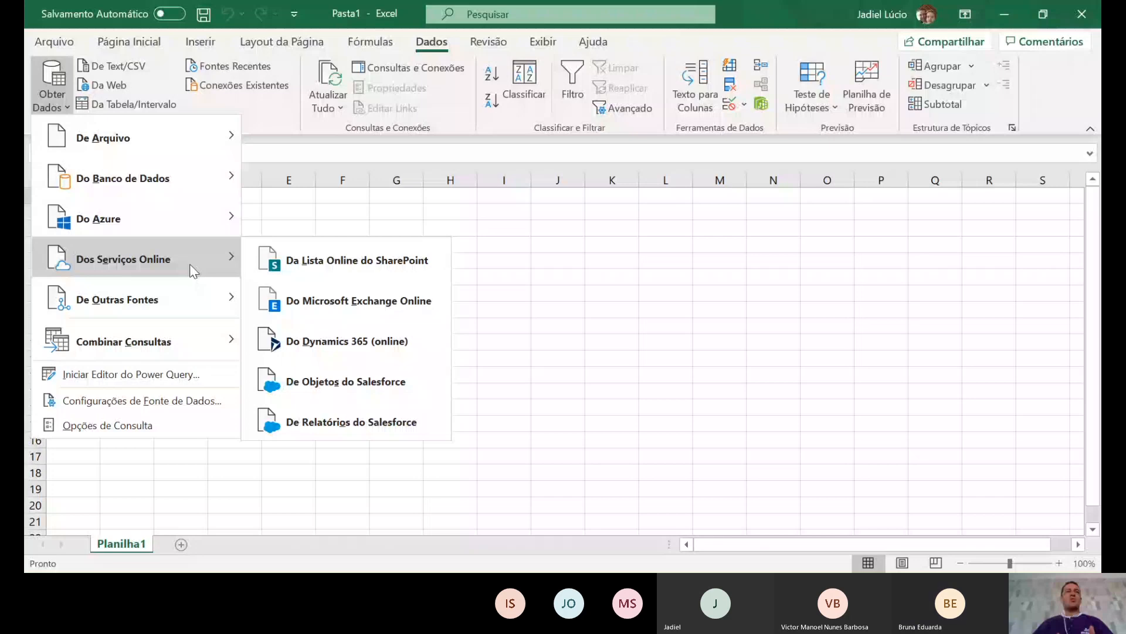
- Choose Microsoft Access database import, showing the mala direta file for selection
{"action": "left_click", "coordinate": [395, 302]}
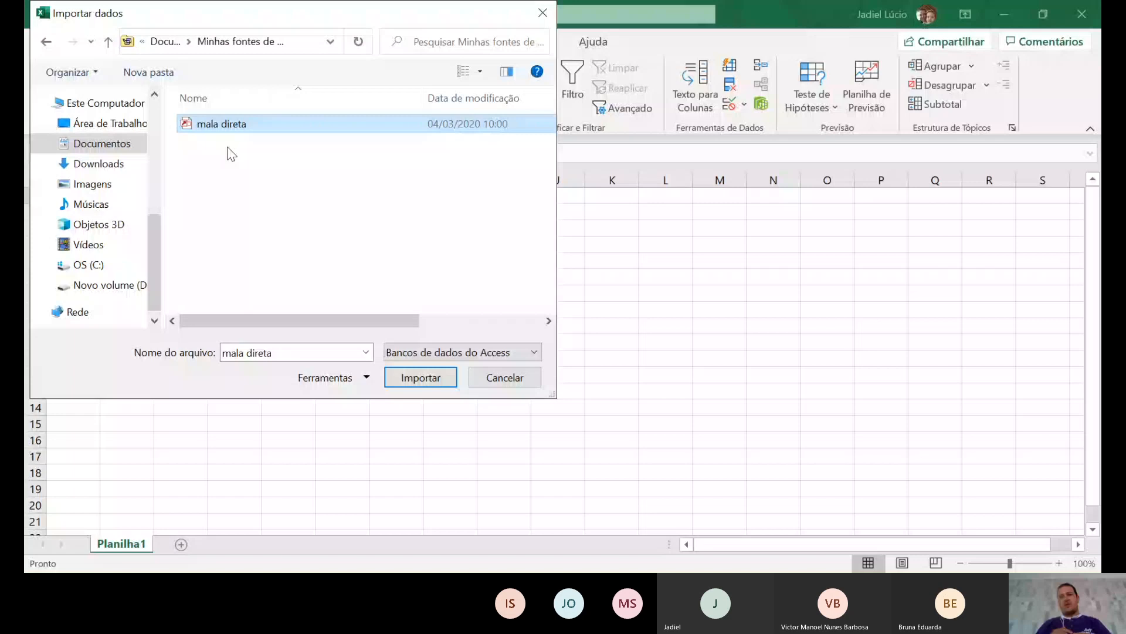
- Import mala direta as table Office_Address on a new sheet Planilha2
{"action": "left_click", "coordinate": [453, 383]}
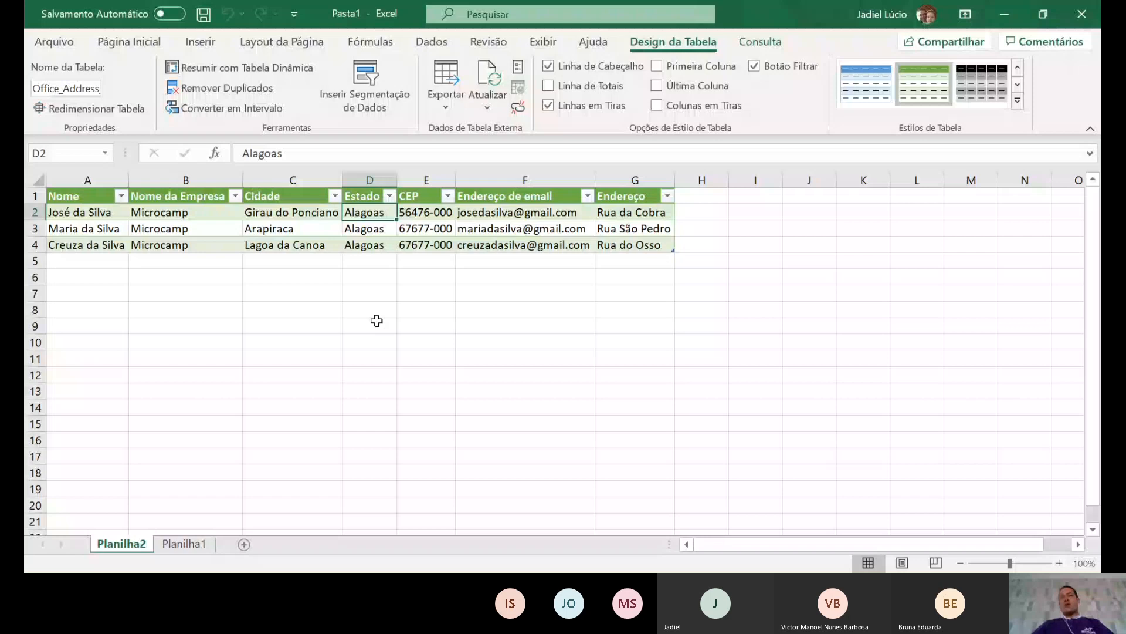
- Leave the imported contact table on Planilha2 and go to the empty Planilha1
{"action": "left_click_drag", "start_coordinate": [190, 278], "coordinate": [199, 292]}
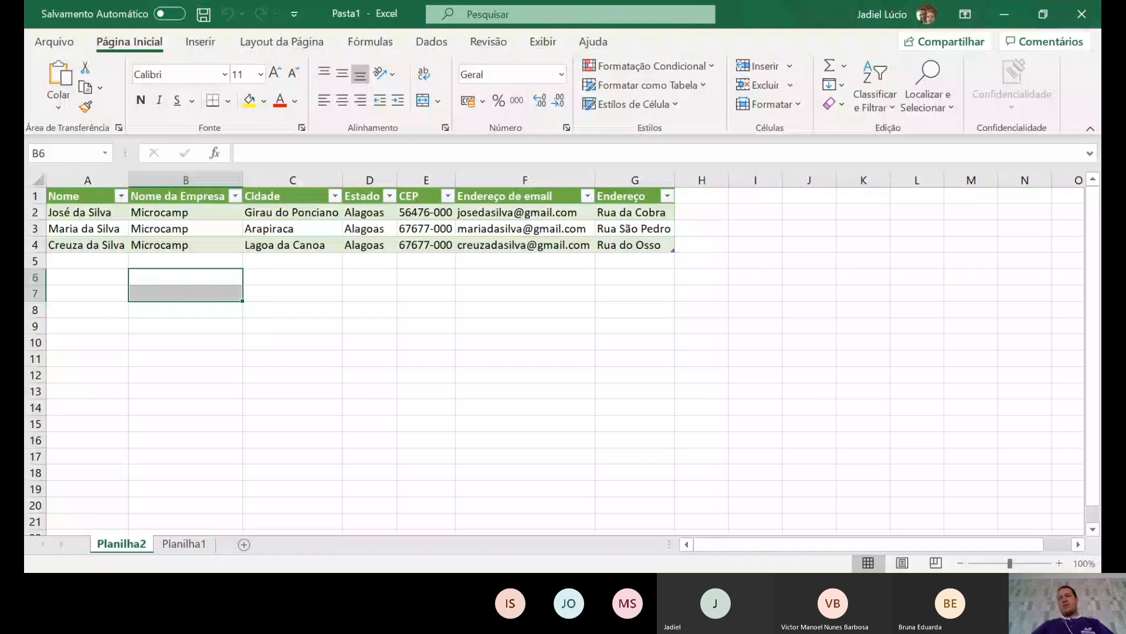
{"action": "key", "text": "alt+Tab"}
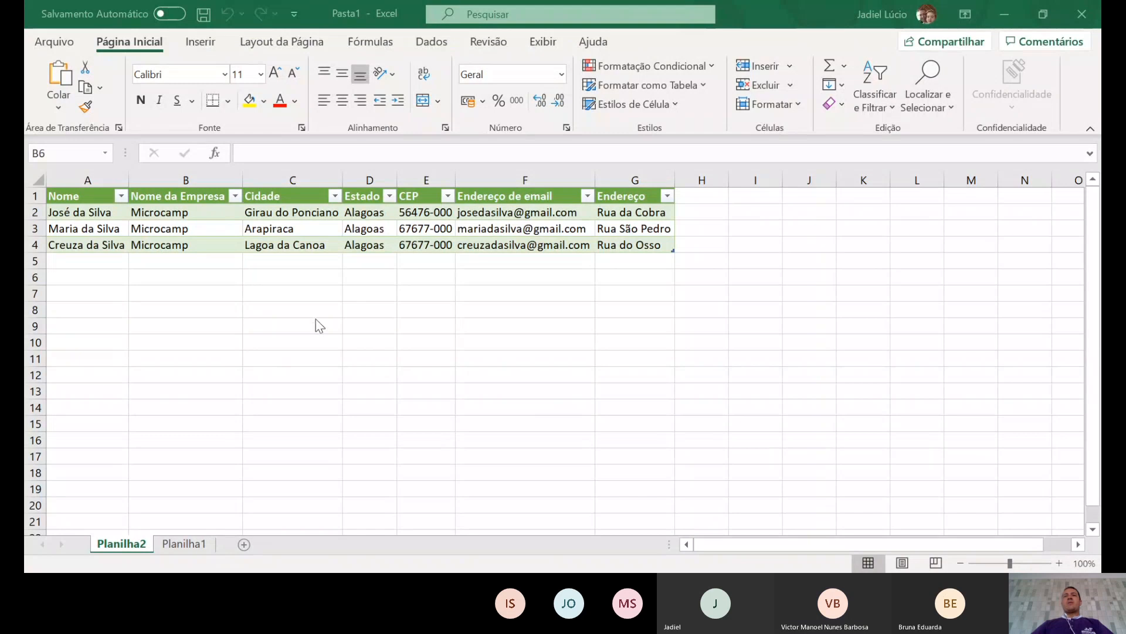
{"action": "left_click", "coordinate": [1047, 16]}
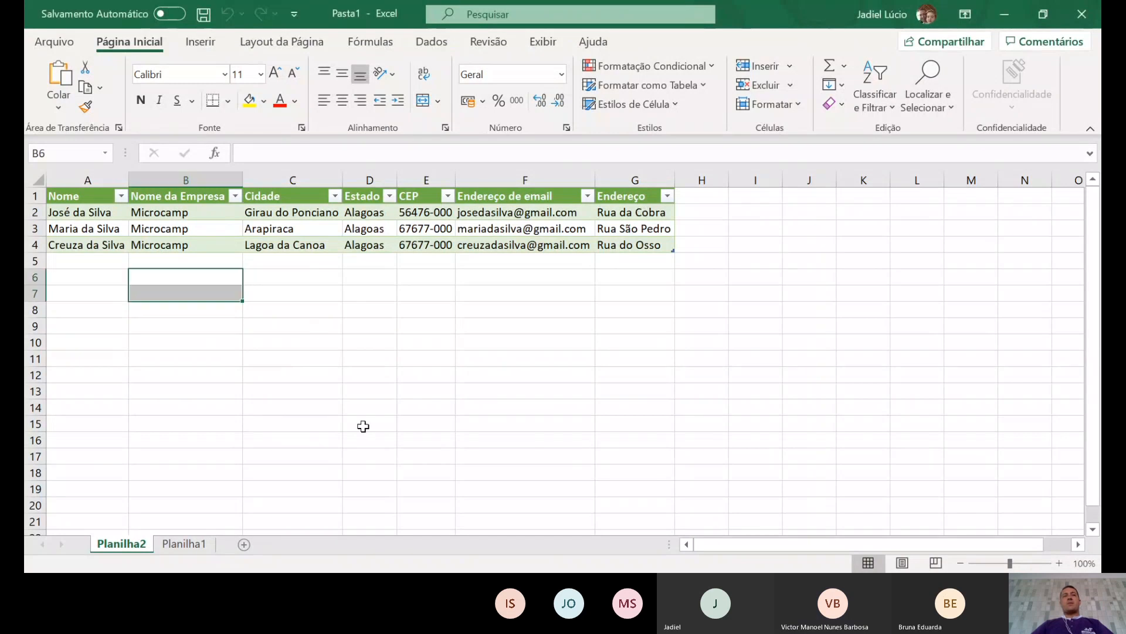
{"action": "left_click", "coordinate": [208, 545]}
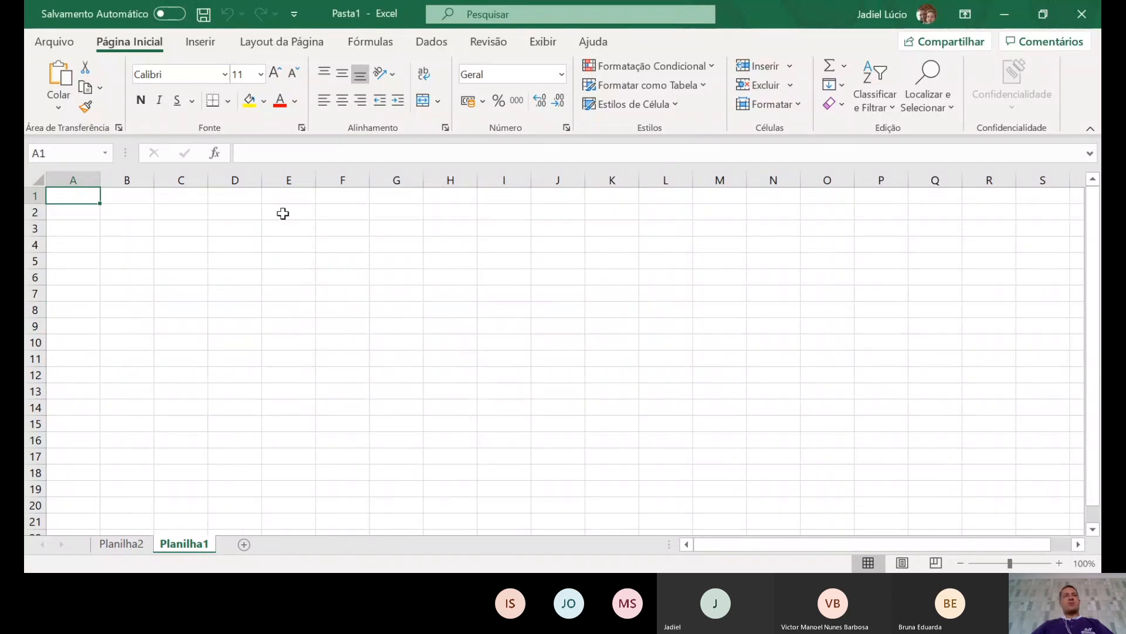
- Launch the Da Web import dialog from the Dados tab on Planilha1
{"action": "left_click", "coordinate": [432, 42]}
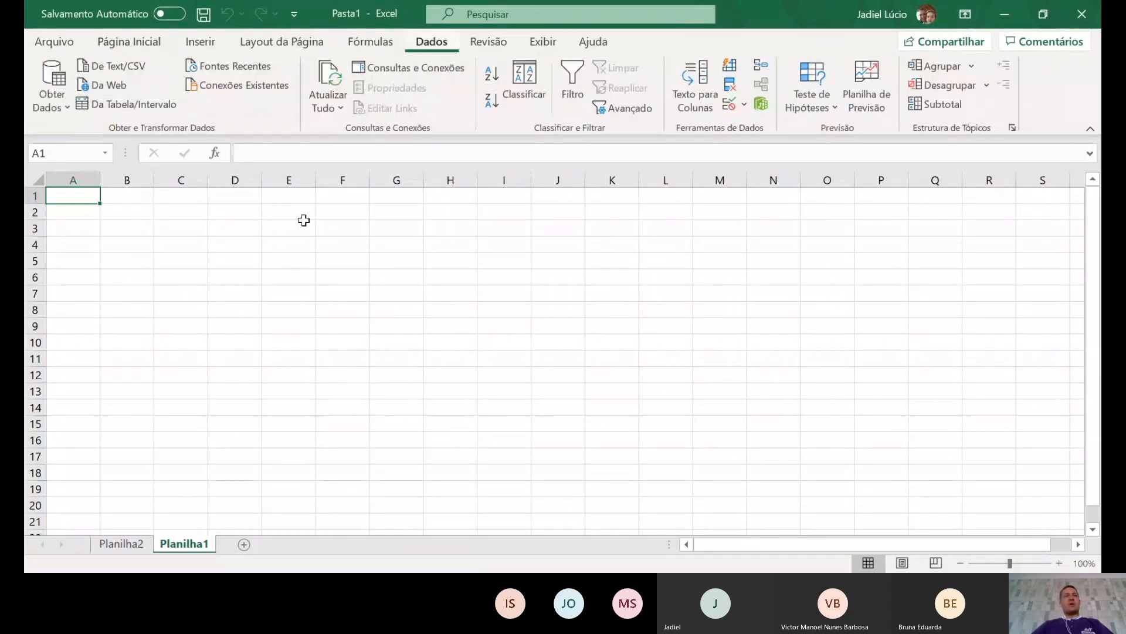
{"action": "left_click", "coordinate": [111, 84]}
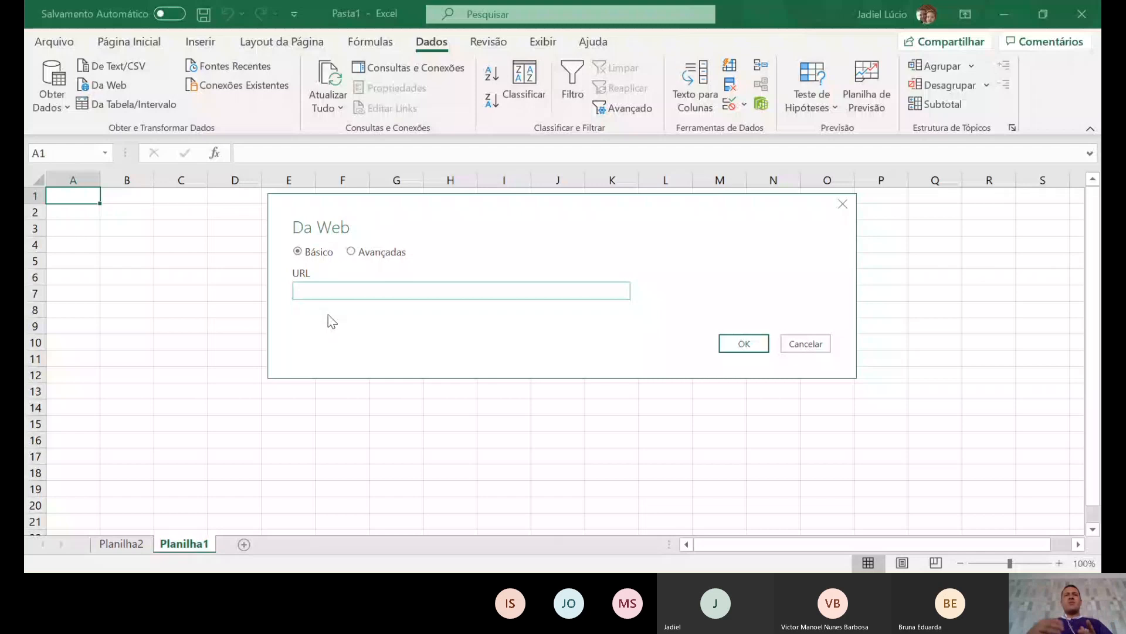
- Try the Avançadas and Básico URL modes, then cancel Da Web without entering a URL
{"action": "left_click", "coordinate": [351, 251]}
{"action": "left_click", "coordinate": [298, 252]}
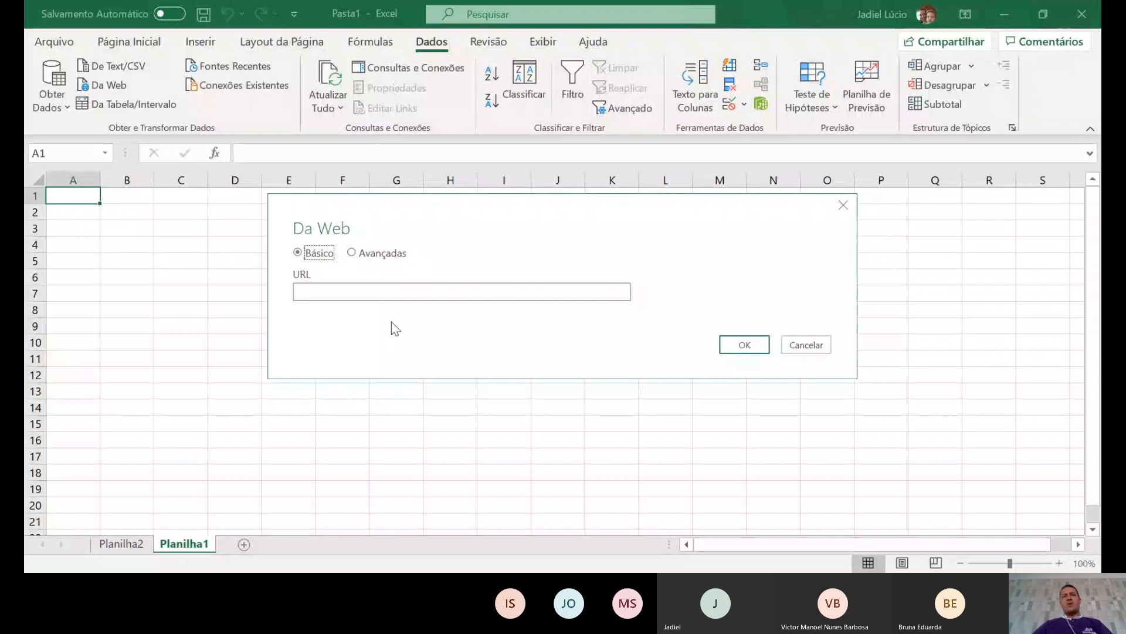
{"action": "left_click", "coordinate": [382, 290]}
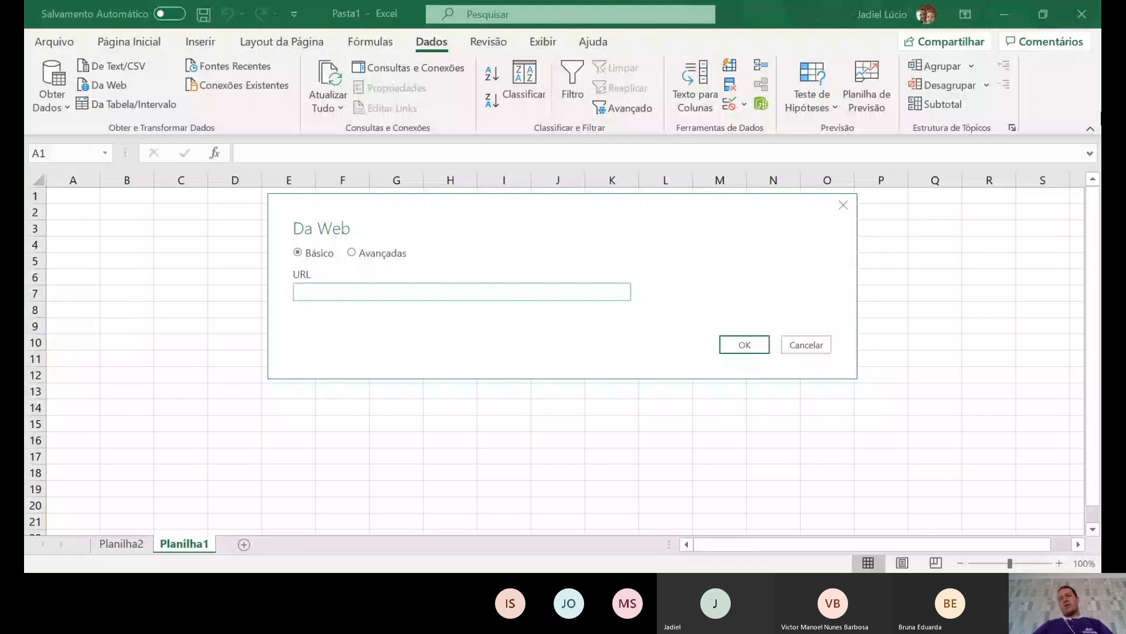
{"action": "left_click", "coordinate": [801, 346]}
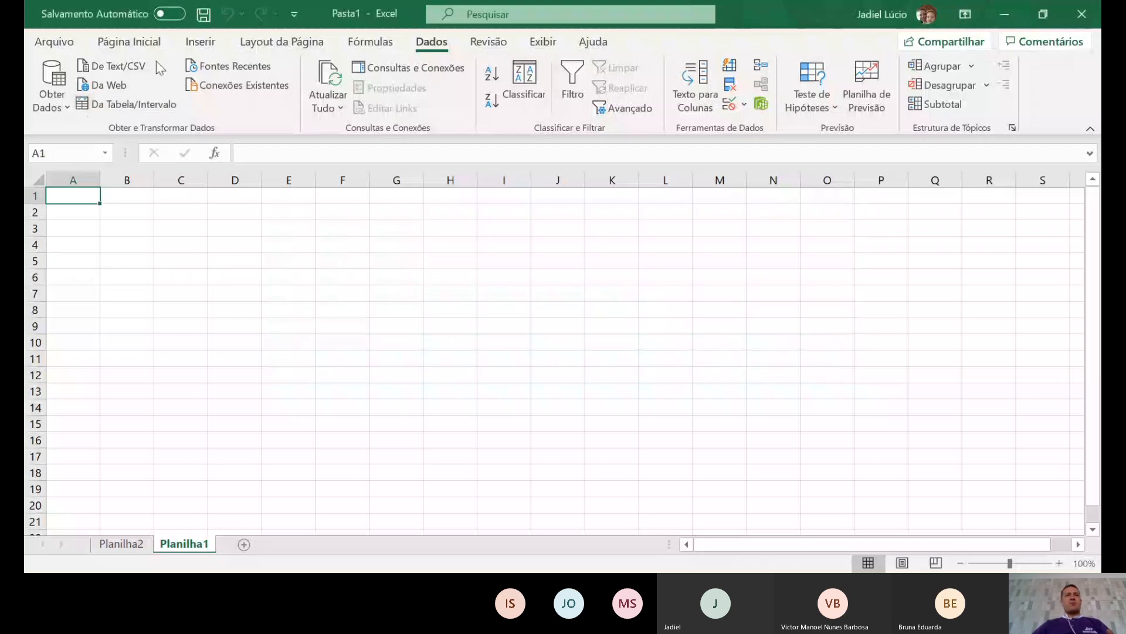
{"action": "left_click", "coordinate": [144, 105]}
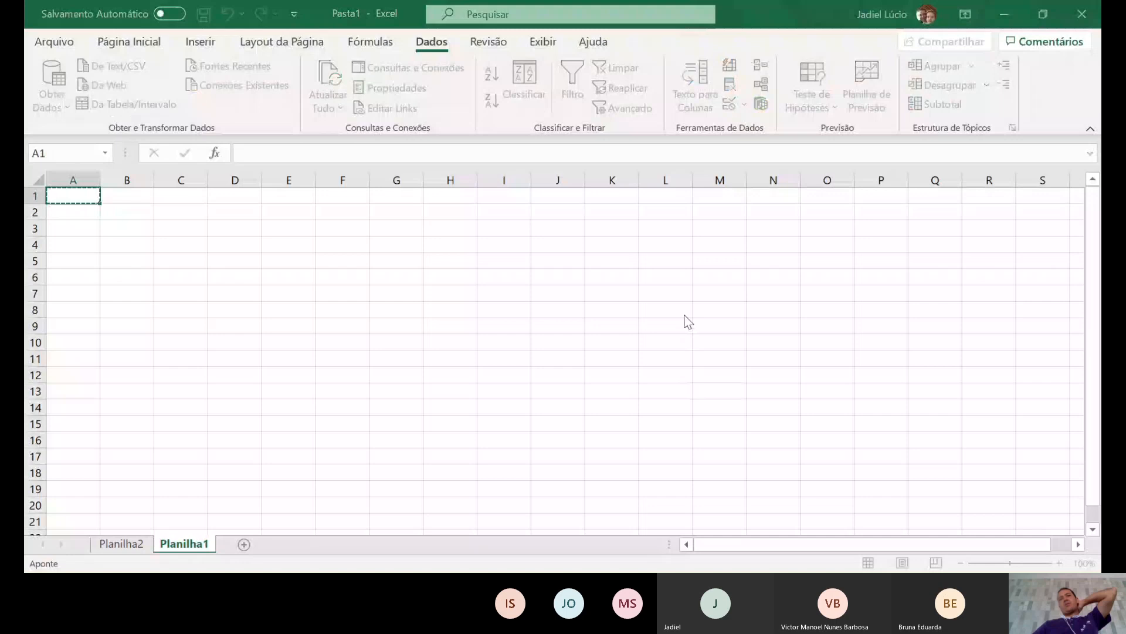
{"action": "left_click", "coordinate": [547, 298]}
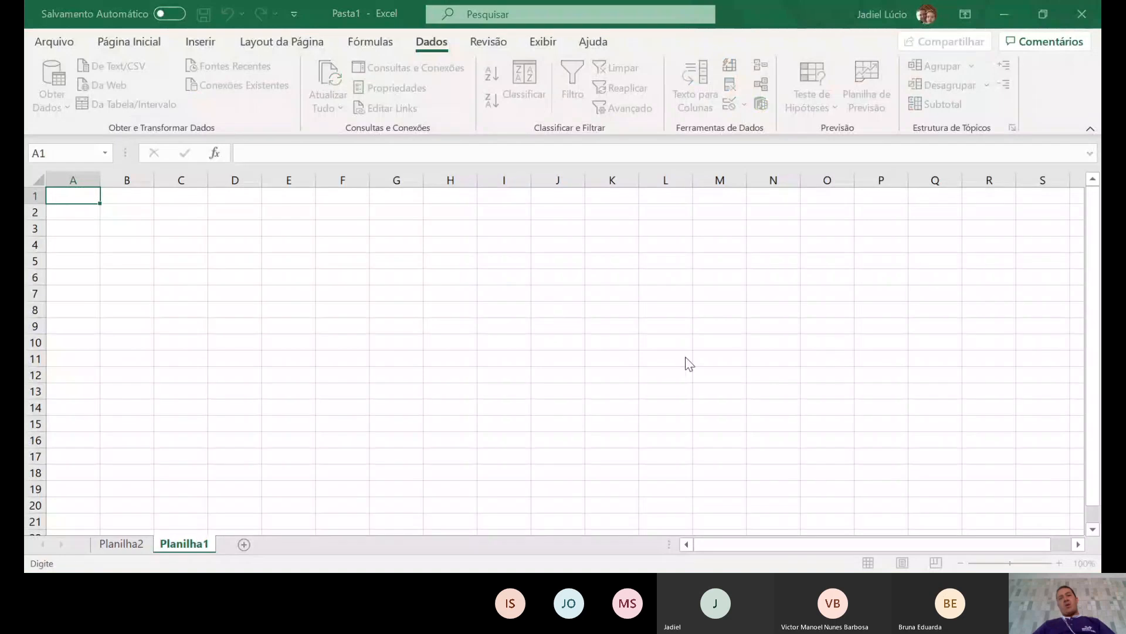
{"action": "left_click", "coordinate": [345, 327]}
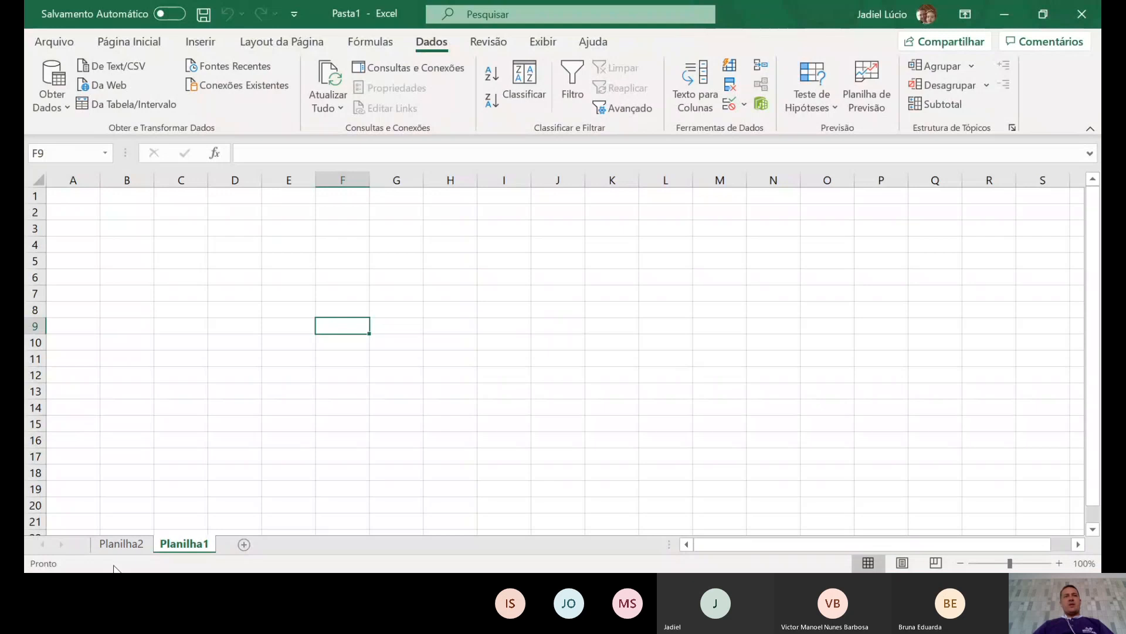
{"action": "left_click", "coordinate": [121, 543]}
- Turn off the filter buttons on headers Nome–Endereço, then type a new contact's name in A5
{"action": "left_click", "coordinate": [82, 293]}
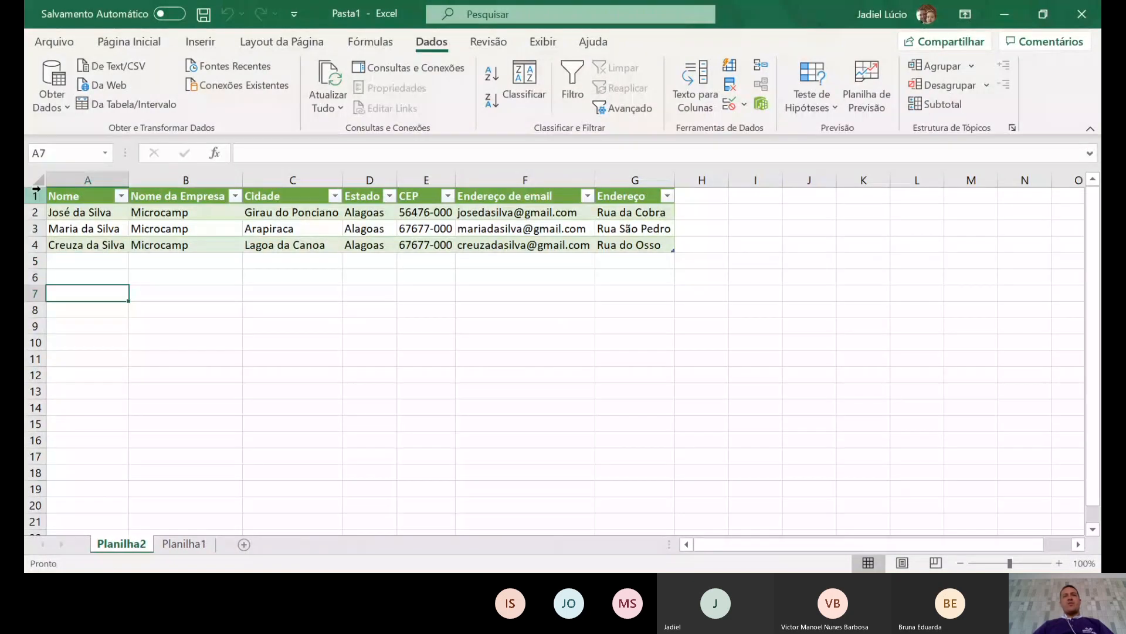
{"action": "left_click", "coordinate": [36, 191]}
{"action": "left_click", "coordinate": [525, 245]}
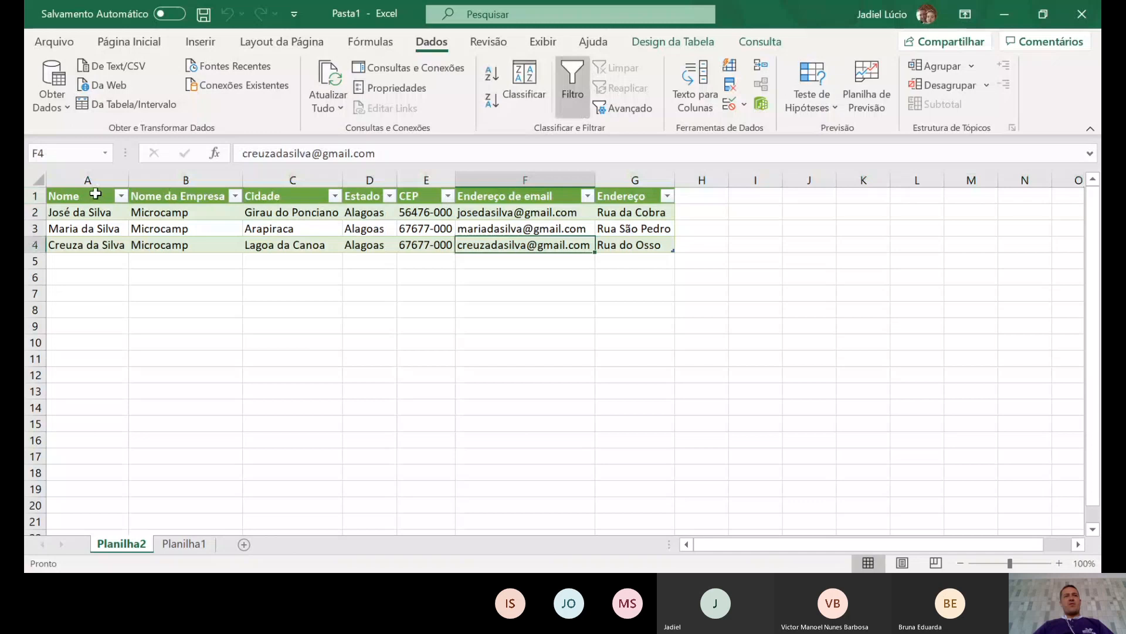
{"action": "left_click_drag", "start_coordinate": [96, 193], "coordinate": [634, 196]}
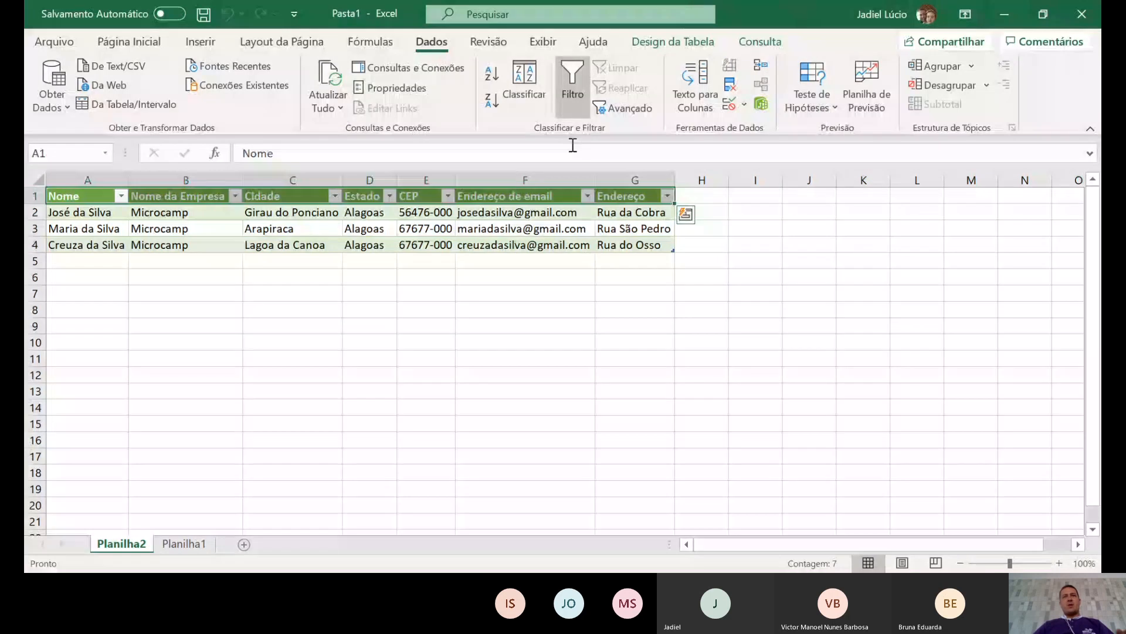
{"action": "left_click", "coordinate": [573, 88]}
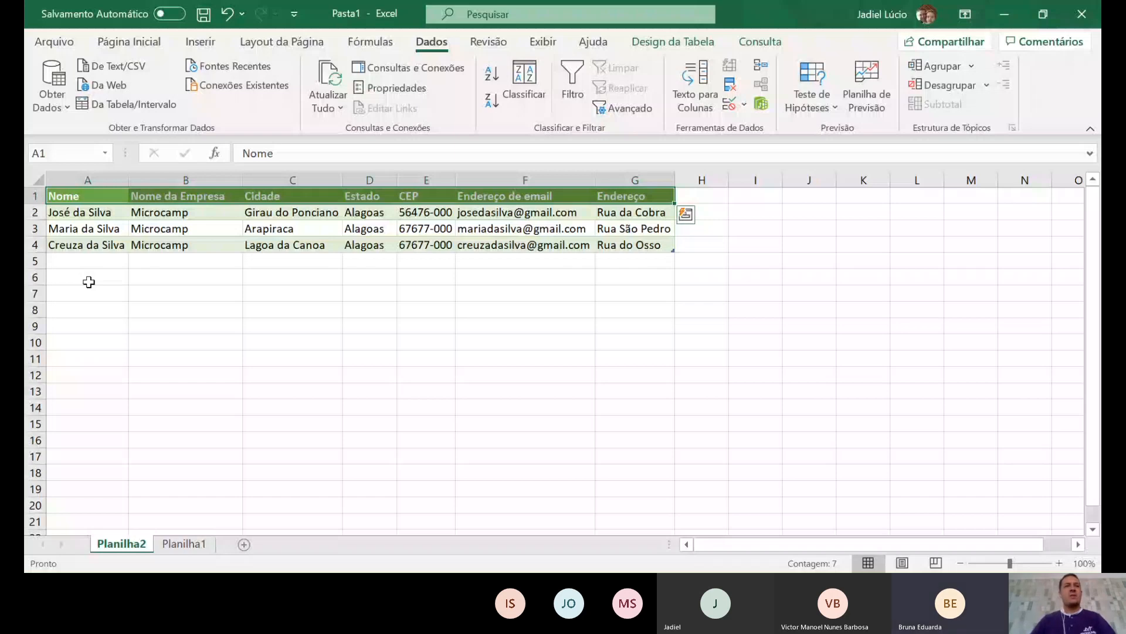
{"action": "left_click", "coordinate": [88, 261]}
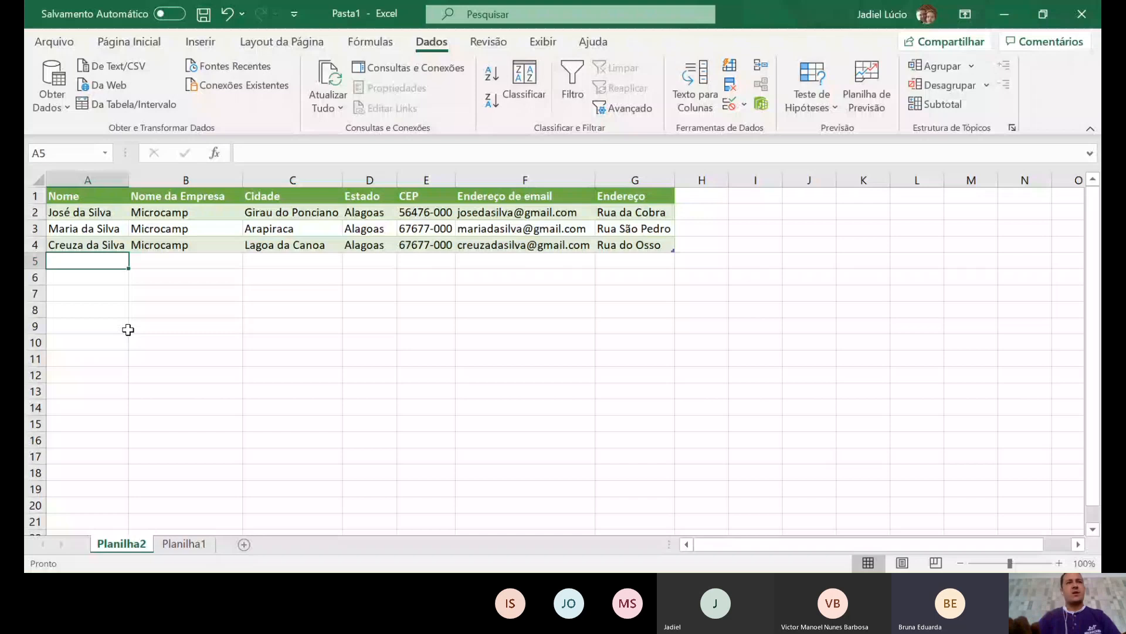
{"action": "type", "text": "Sebast"}
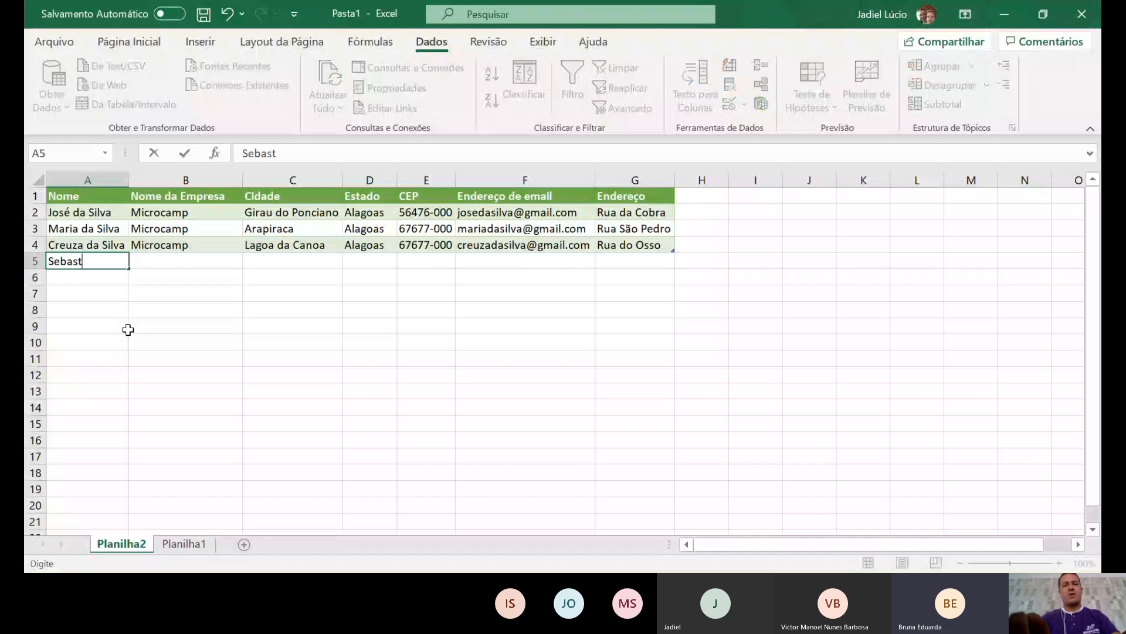
{"action": "type", "text": "iana"}
- Fill row 5 with company Microcamp, city Arapiraca and state Alagaoas
{"action": "key", "text": "Tab"}
{"action": "type", "text": "M"}
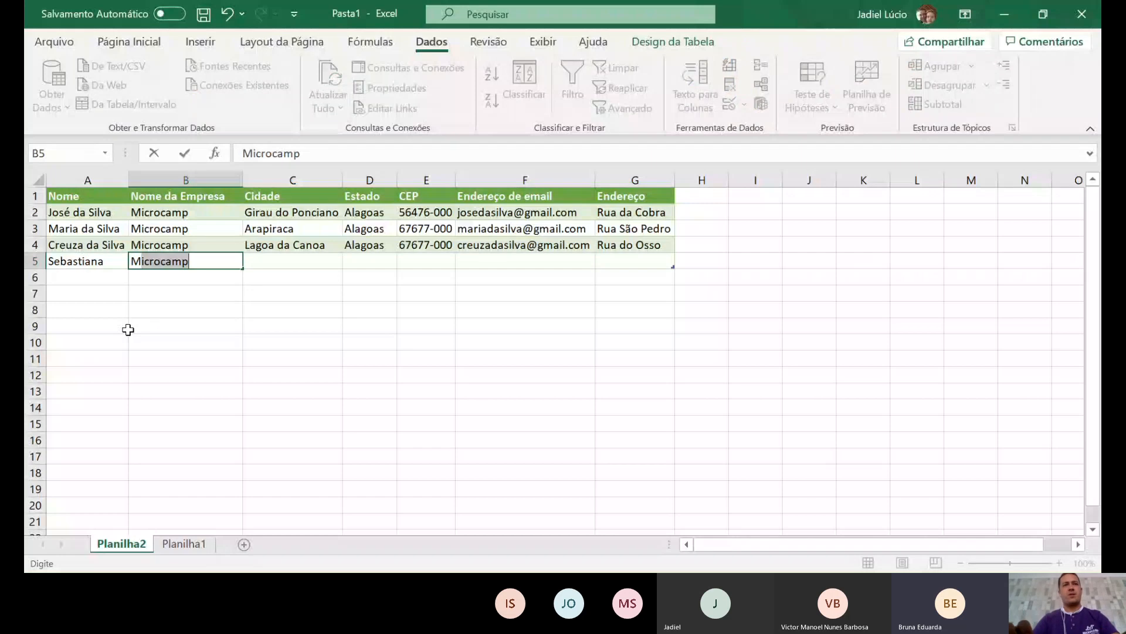
{"action": "key", "text": "Tab"}
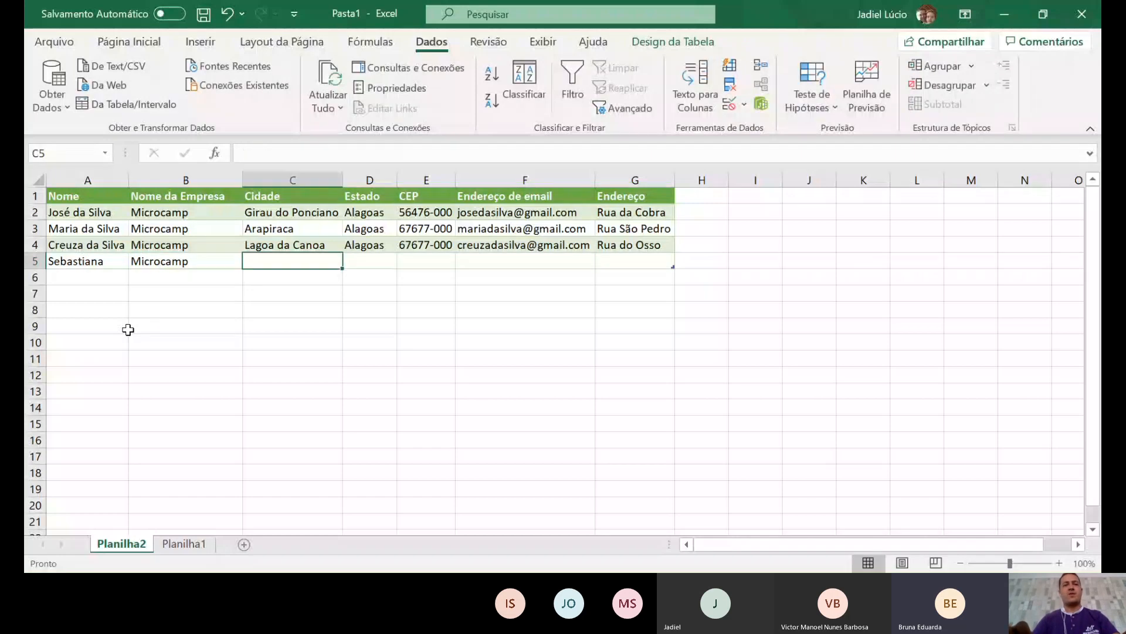
{"action": "type", "text": "Arapiraca"}
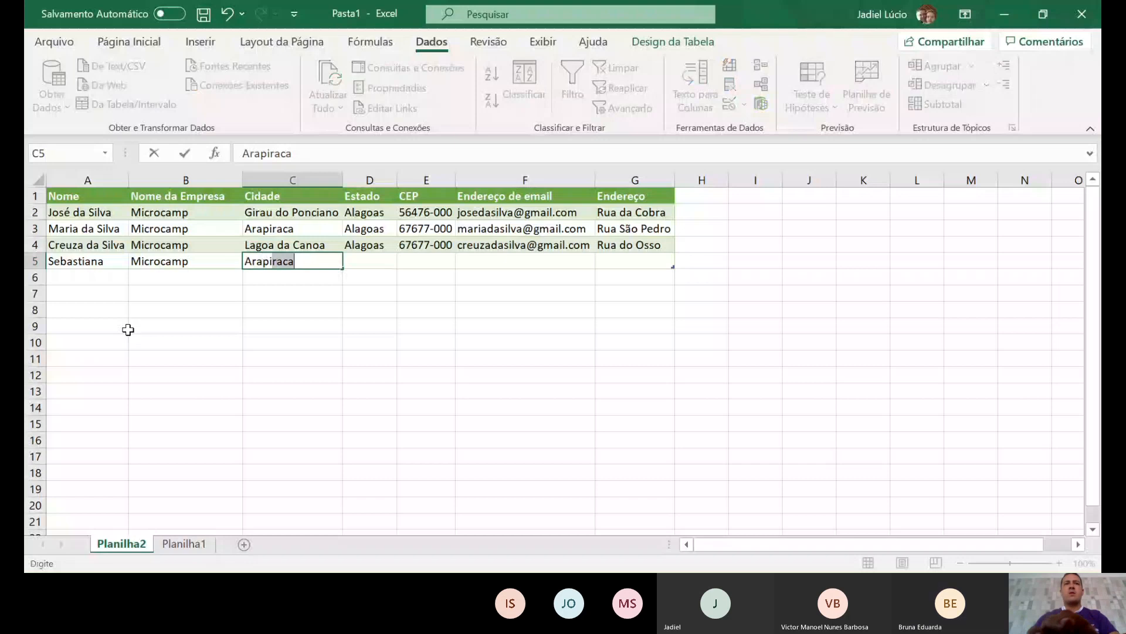
{"action": "key", "text": "Tab"}
{"action": "type", "text": "Alagaoa"}
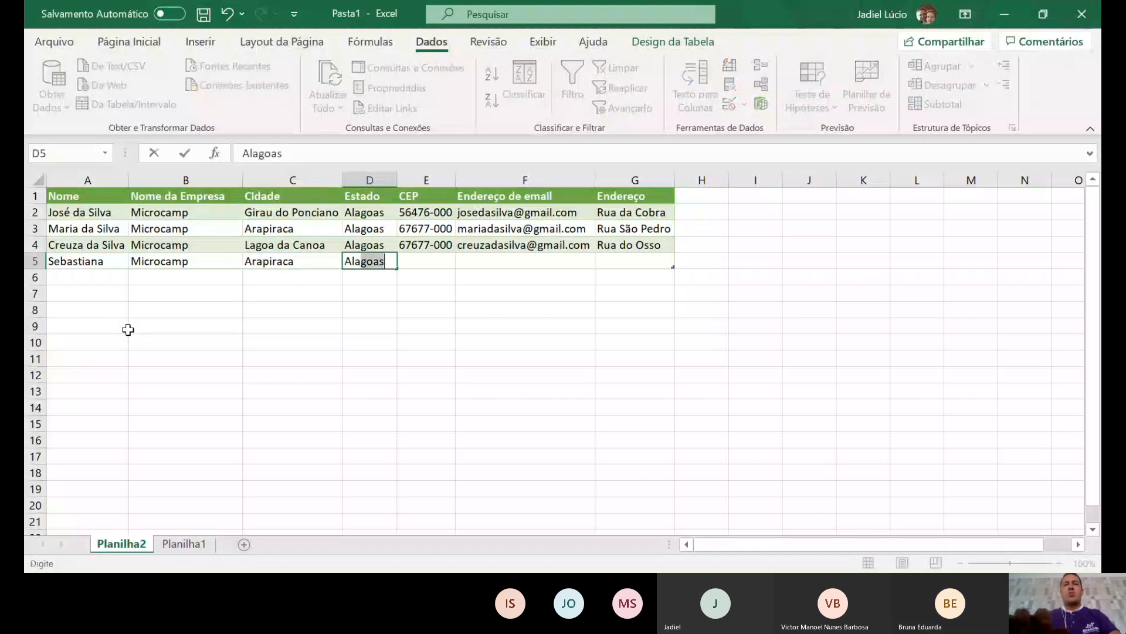
{"action": "type", "text": "s"}
{"action": "key", "text": "Tab"}
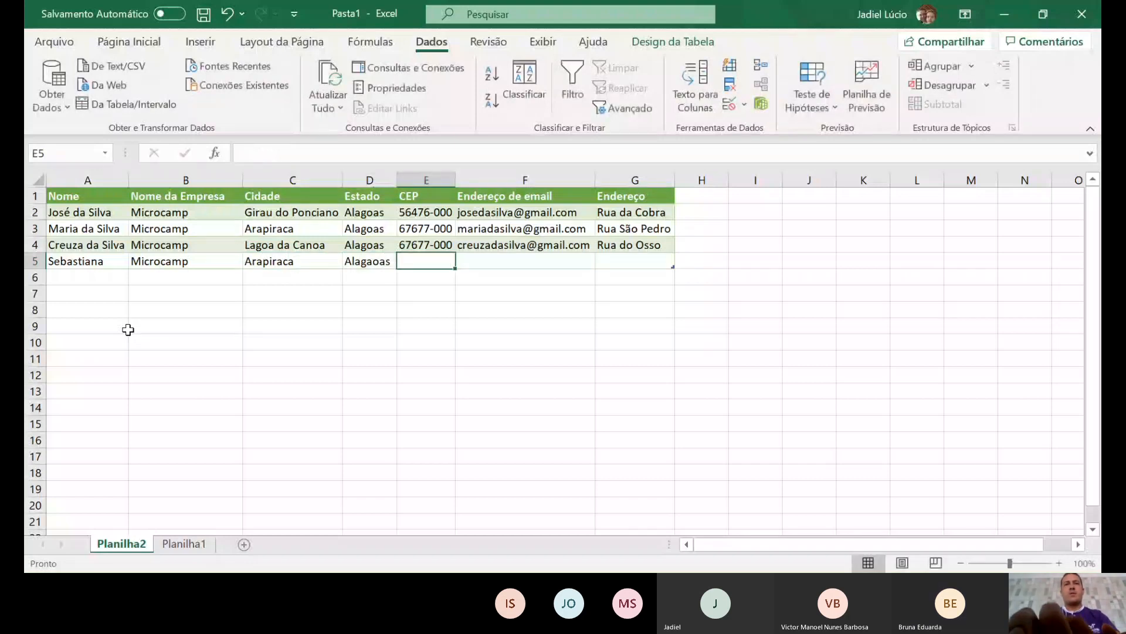
- Add the row 5 contact's CEP, e-mail address and street address
{"action": "type", "text": "67676"}
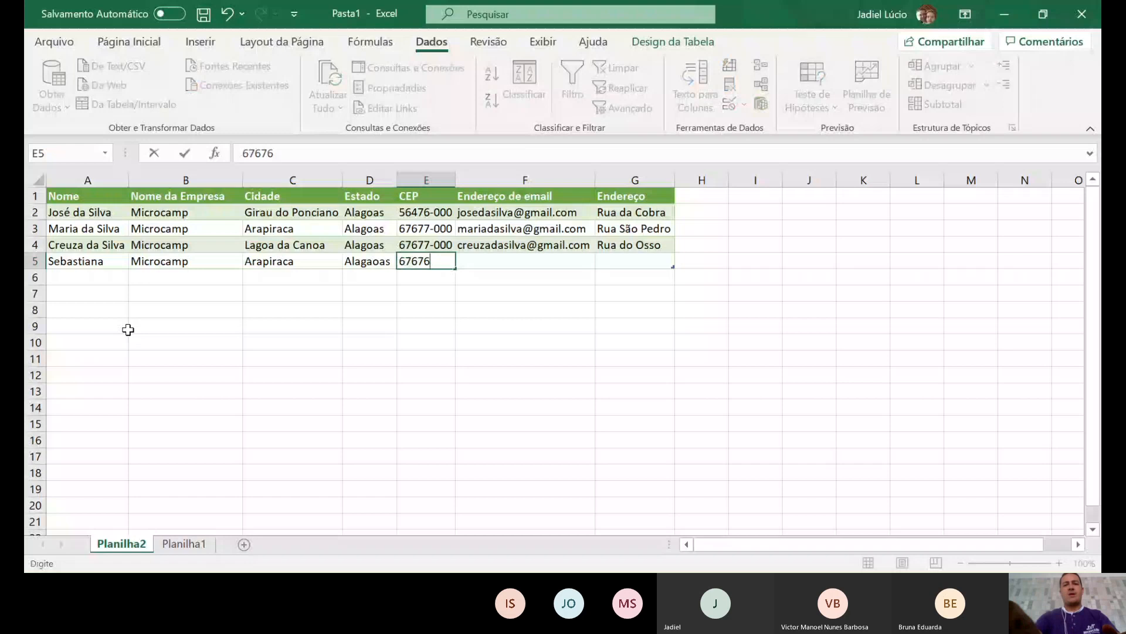
{"action": "type", "text": "-000"}
{"action": "key", "text": "Tab"}
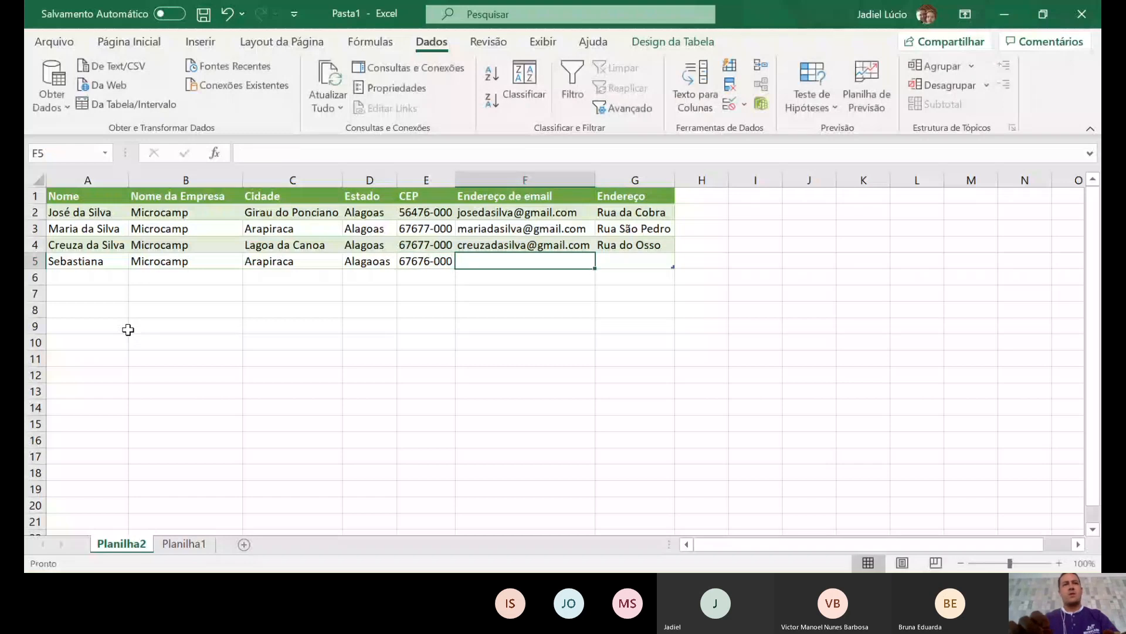
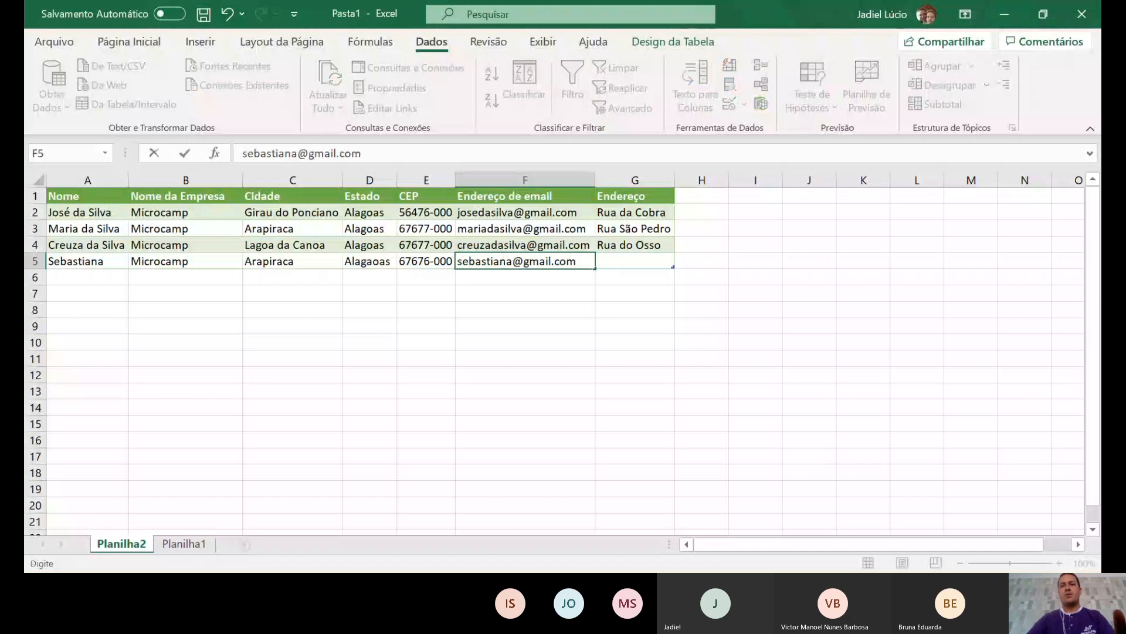
{"action": "key", "text": "alt+Tab"}
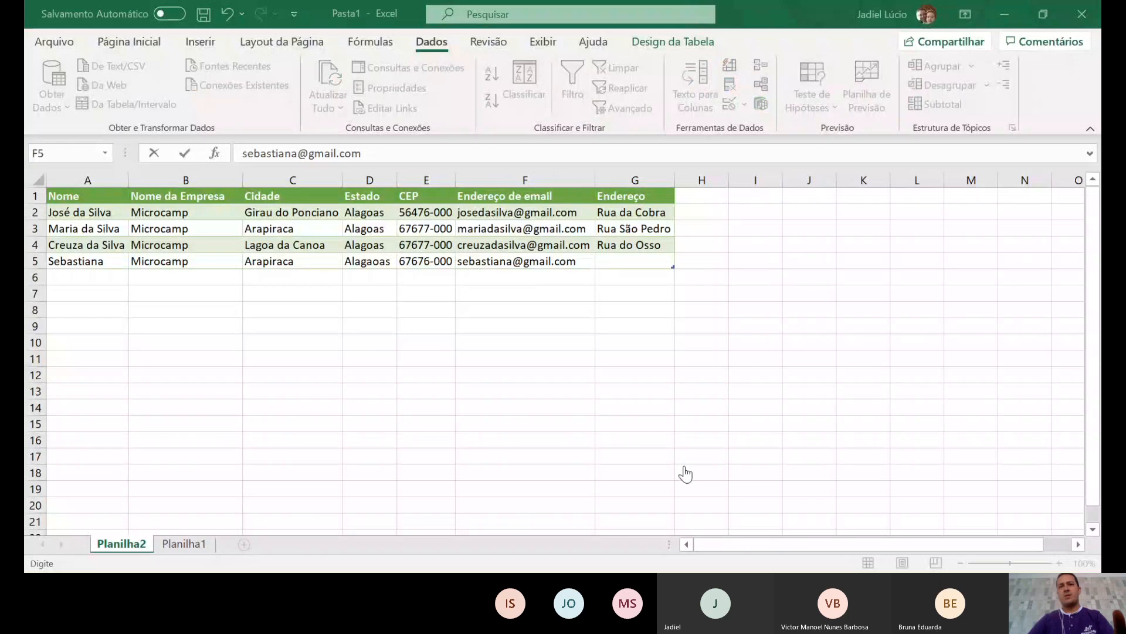
{"action": "left_click", "coordinate": [1047, 11]}
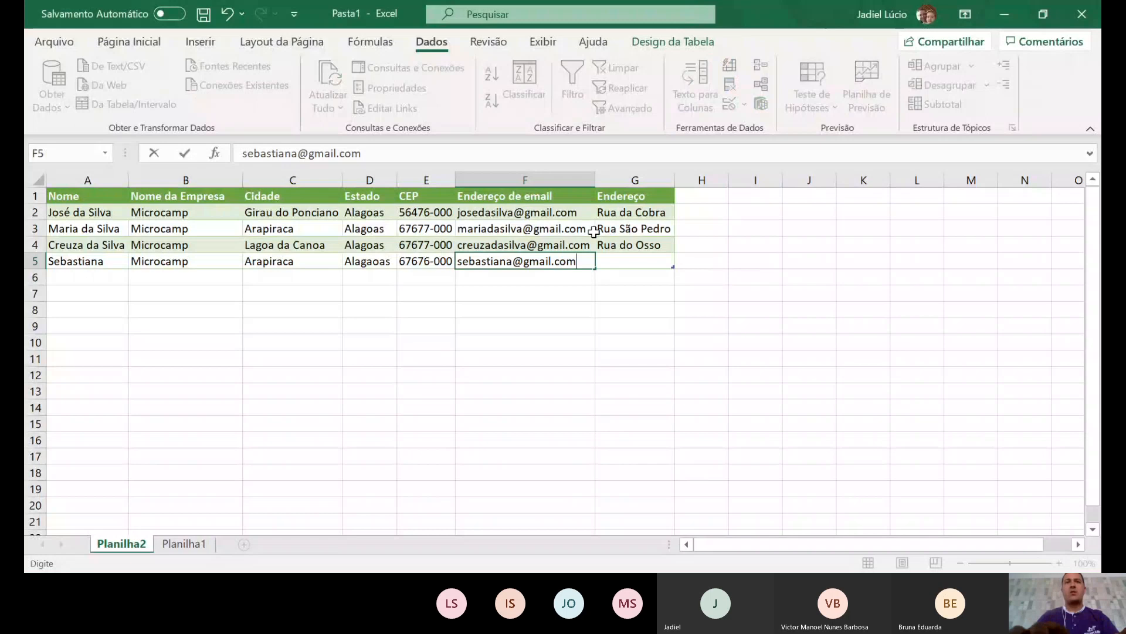
{"action": "key", "text": "Tab"}
{"action": "type", "text": "Rua"}
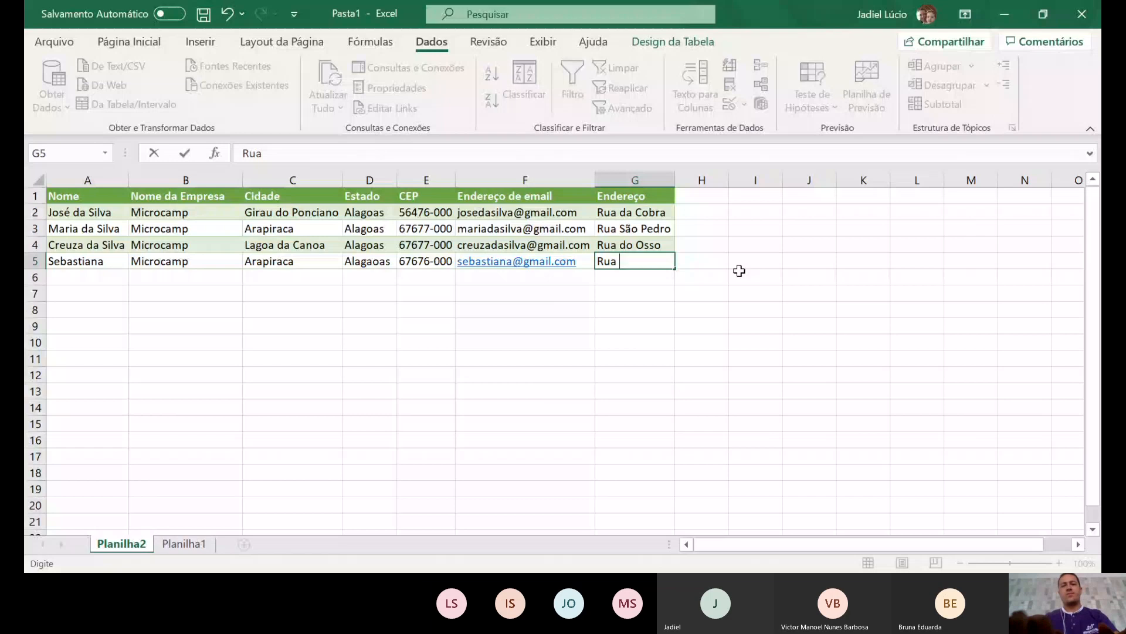
{"action": "type", "text": " do Lix"}
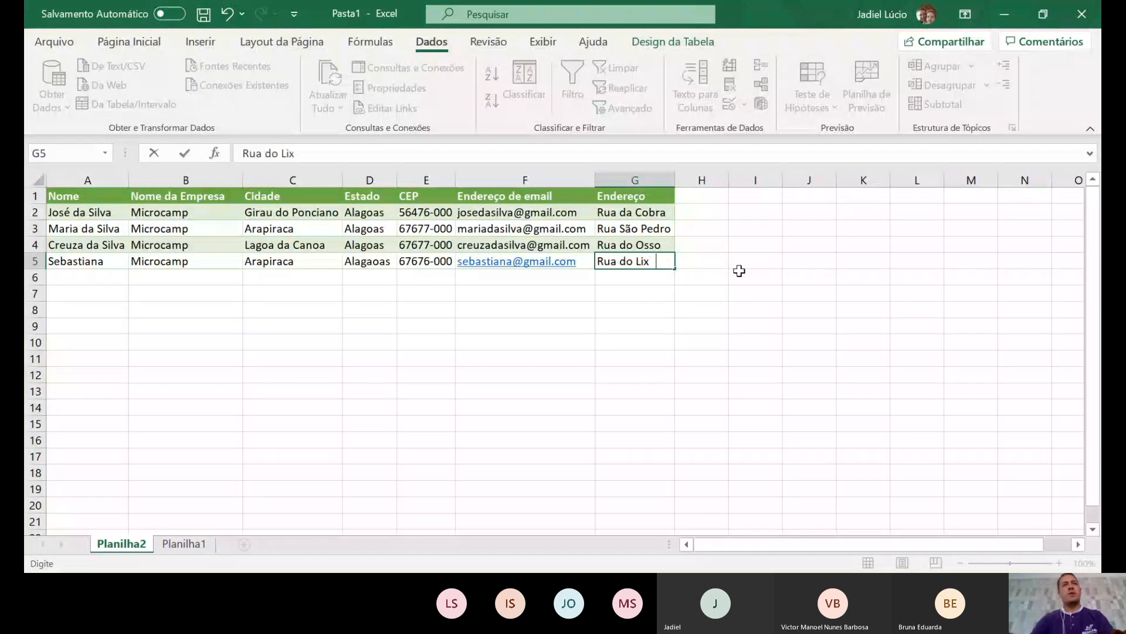
{"action": "type", "text": "o"}
{"action": "key", "text": "Return"}
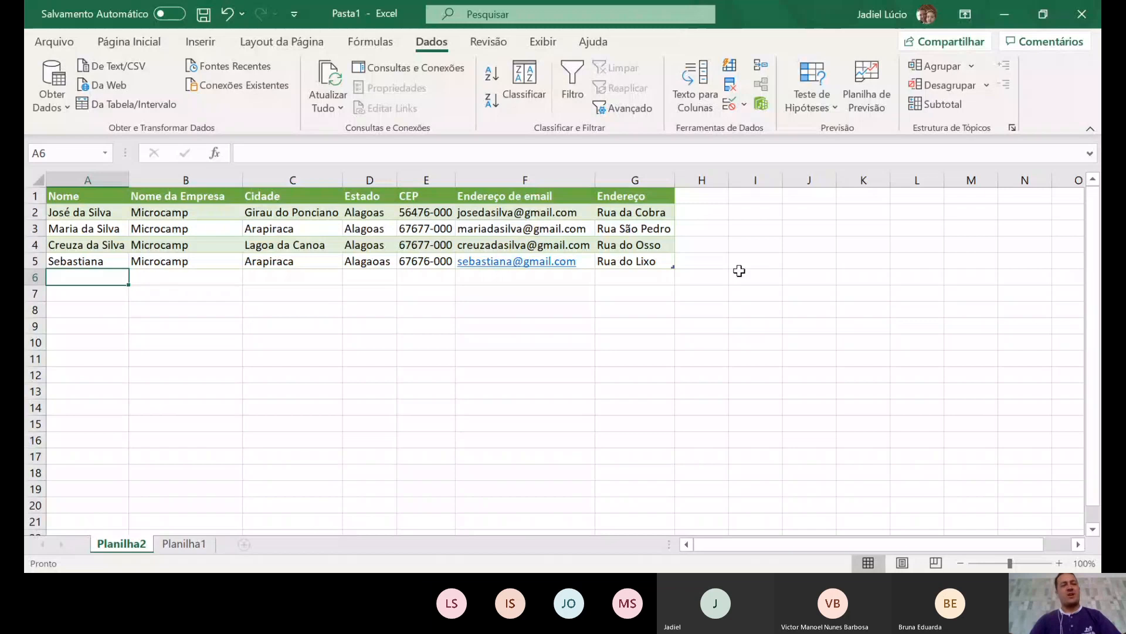
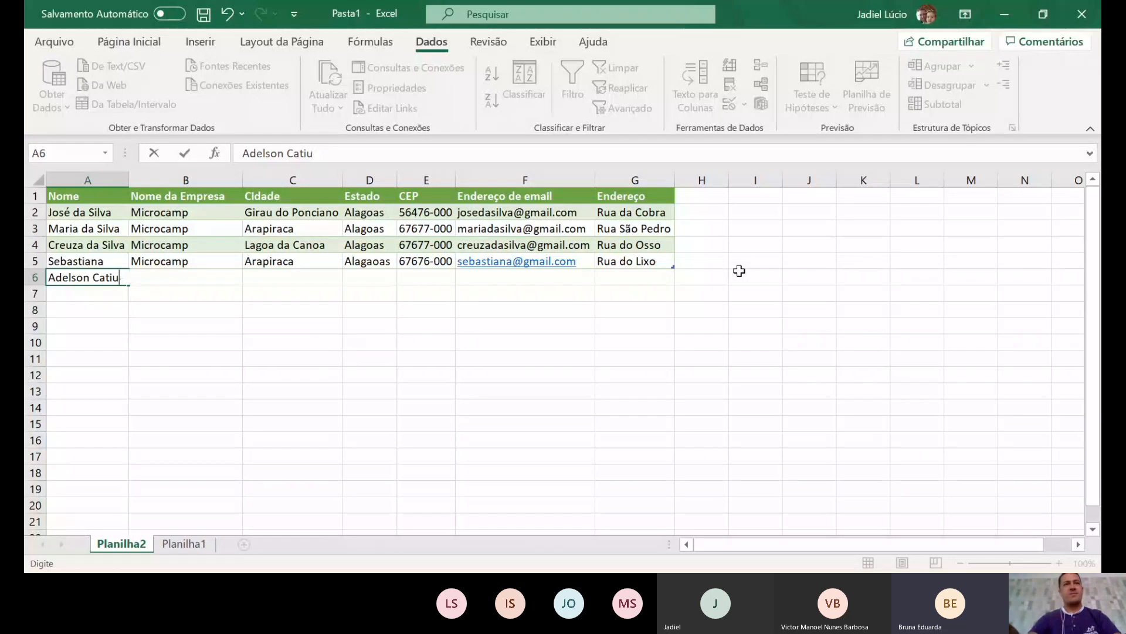
- Enter the row 6 contact's name, company Microcamp and city Lagoa da Canoa
{"action": "type", "text": "um"}
{"action": "key", "text": "Tab"}
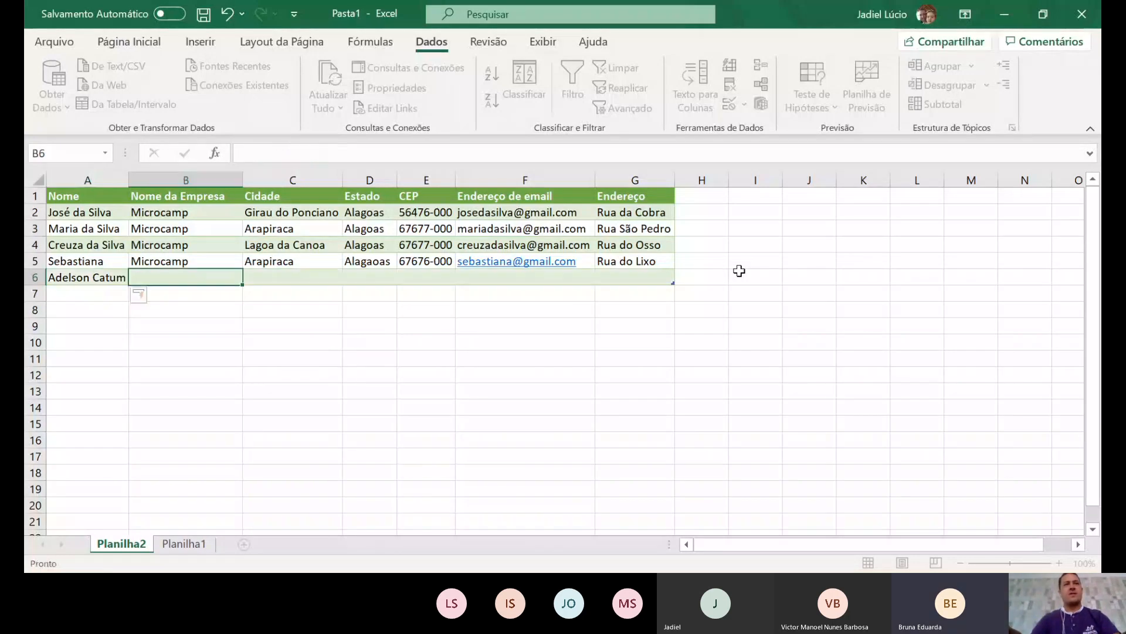
{"action": "type", "text": "Microcamp"}
{"action": "key", "text": "Tab"}
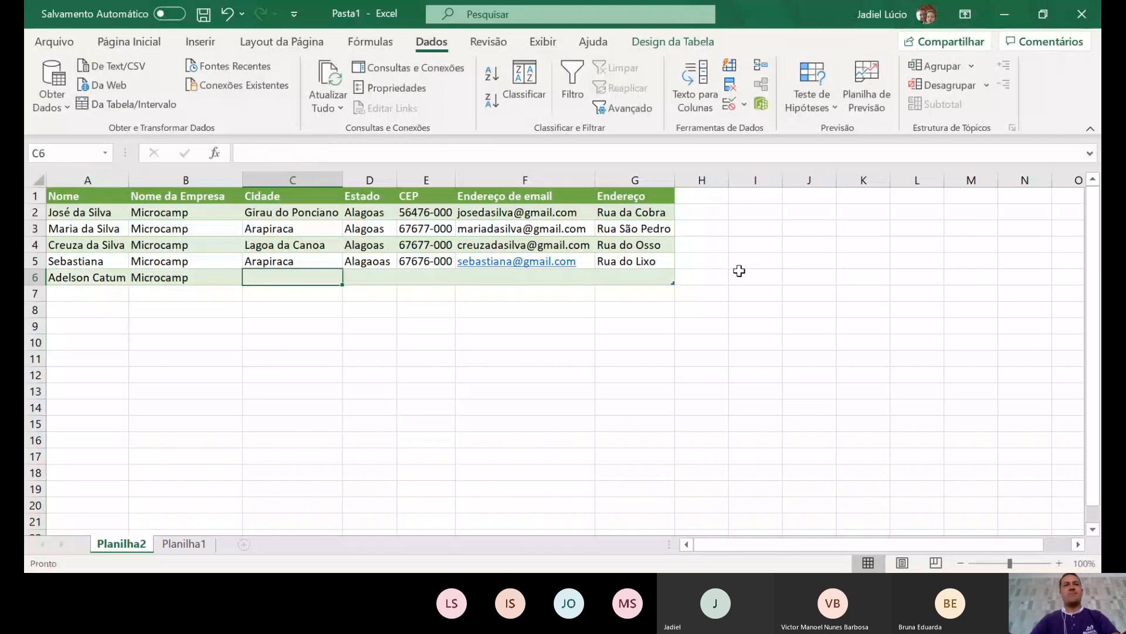
{"action": "type", "text": "Lagoa da Canoa"}
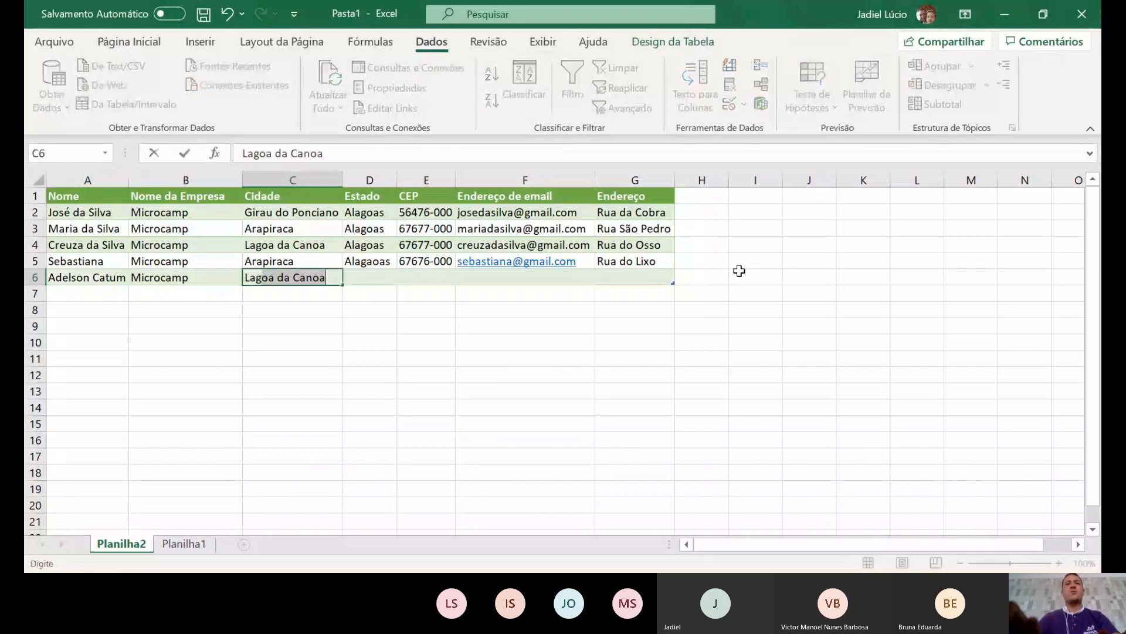
{"action": "key", "text": "Tab"}
- Add state Alagaoas, the CEP, e-mail address and street address to row 6
{"action": "type", "text": "A"}
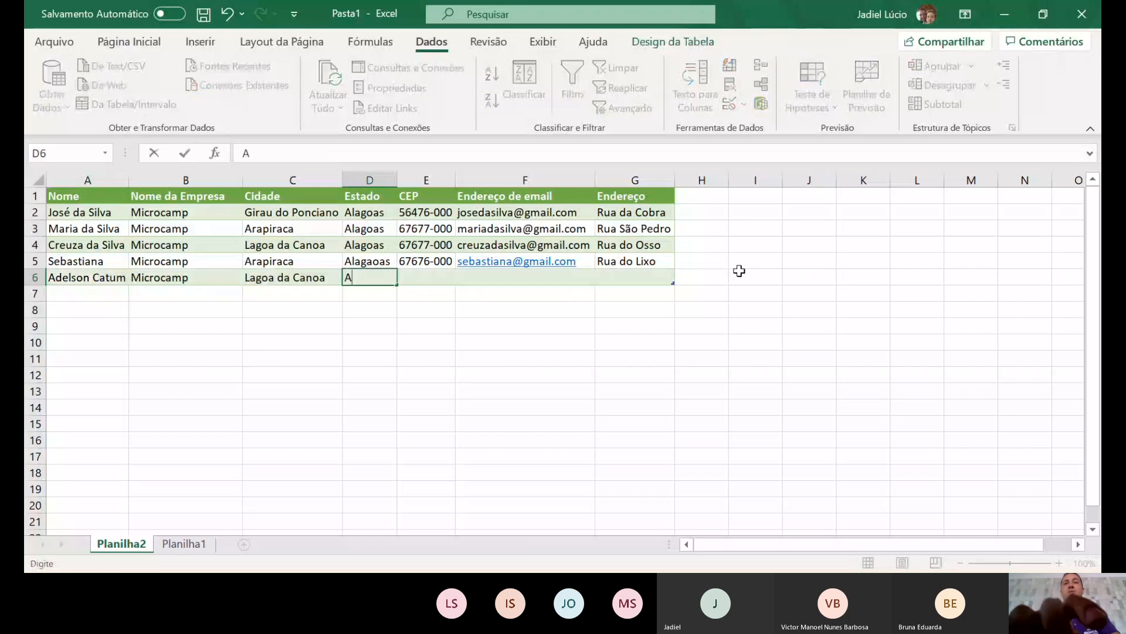
{"action": "type", "text": "lagaoas"}
{"action": "key", "text": "Tab"}
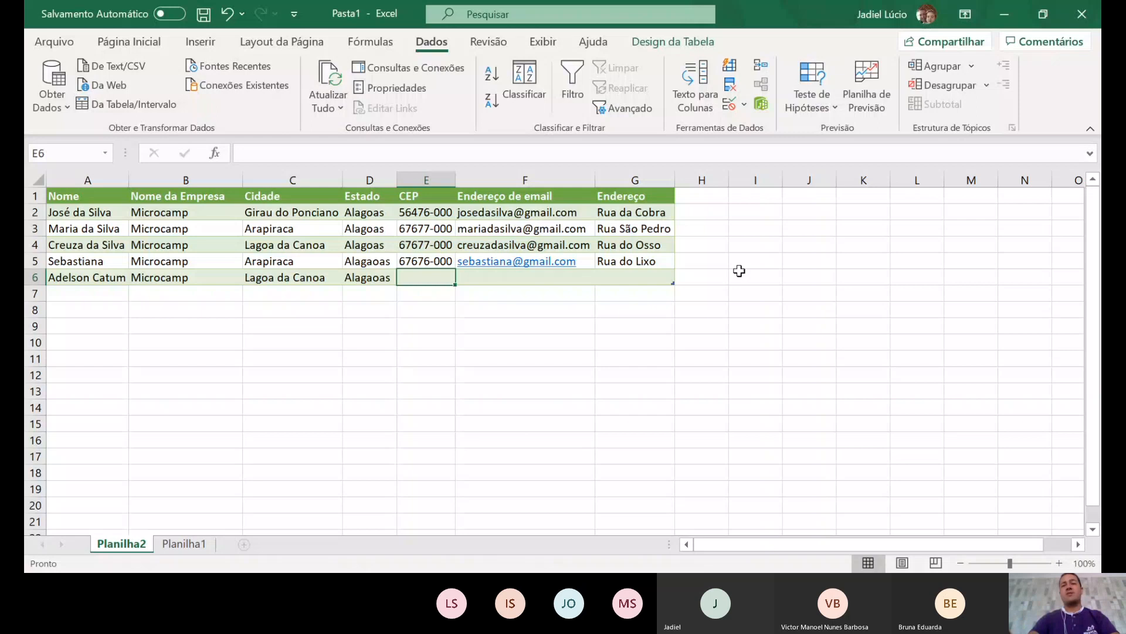
{"action": "type", "text": "78787-9898"}
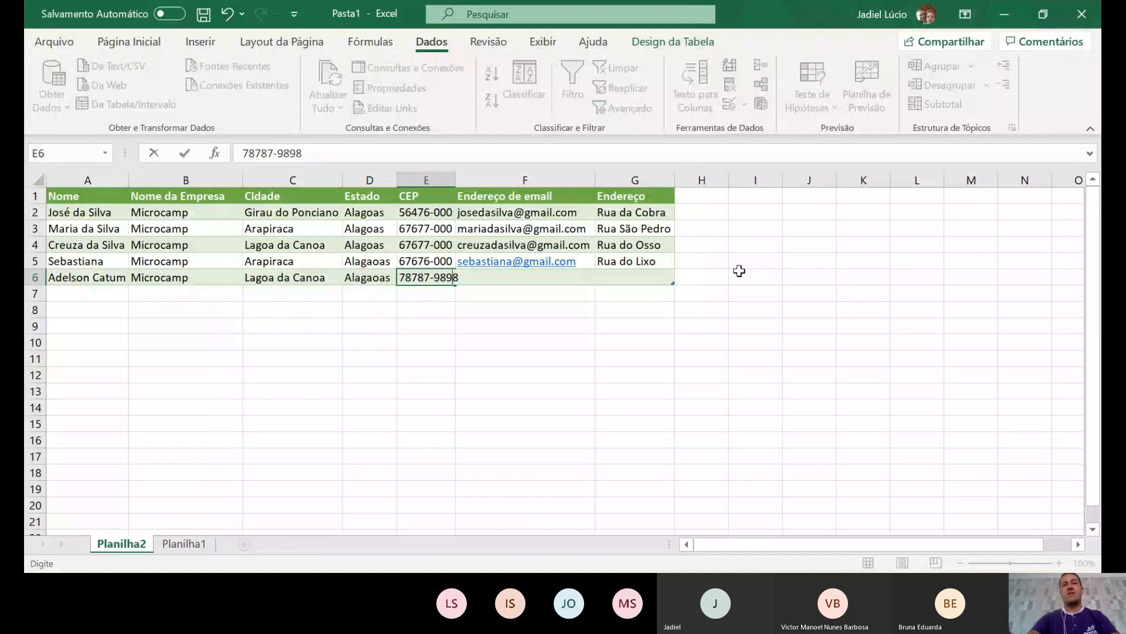
{"action": "key", "text": "BackSpace"}
{"action": "key", "text": "BackSpace"}
{"action": "key", "text": "BackSpace"}
{"action": "key", "text": "BackSpace"}
{"action": "type", "text": "00"}
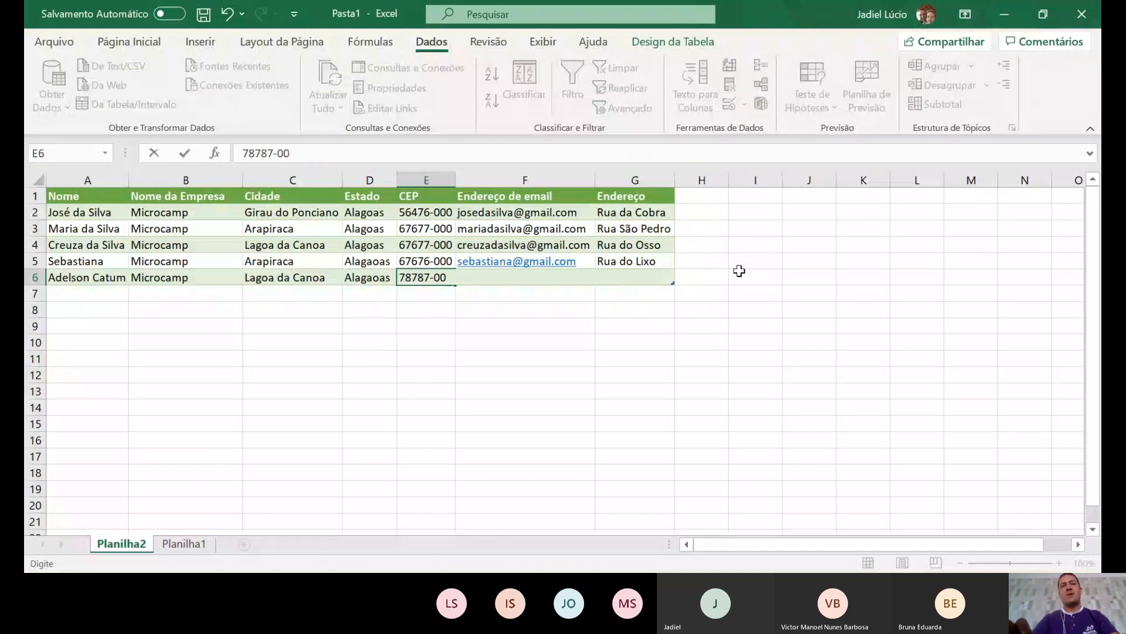
{"action": "type", "text": "0"}
{"action": "key", "text": "Tab"}
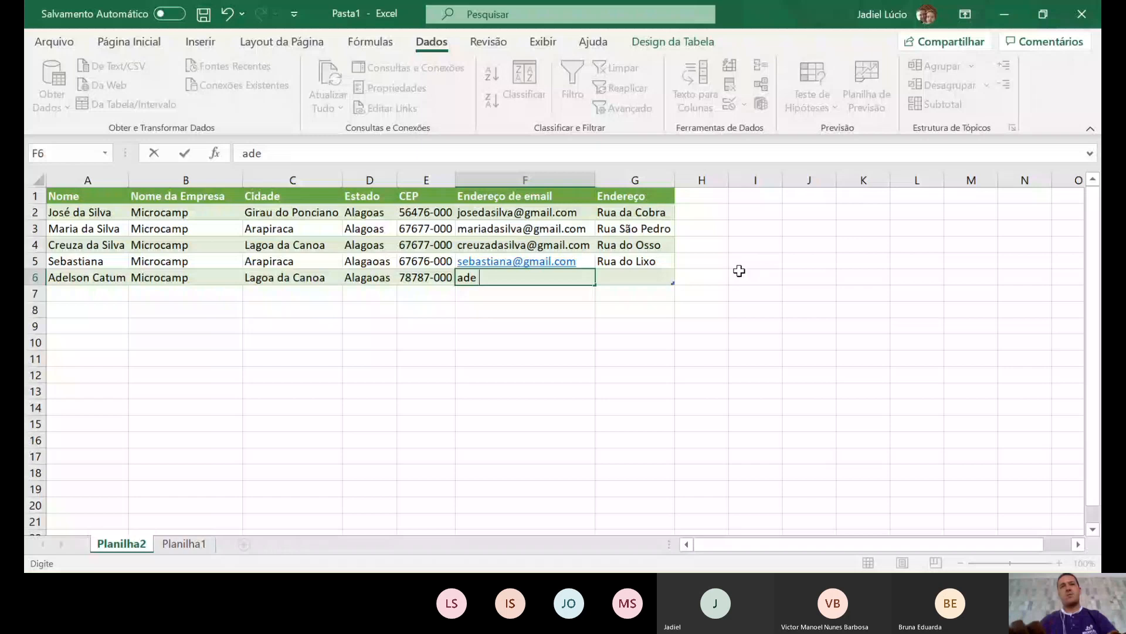
{"action": "key", "text": "Tab"}
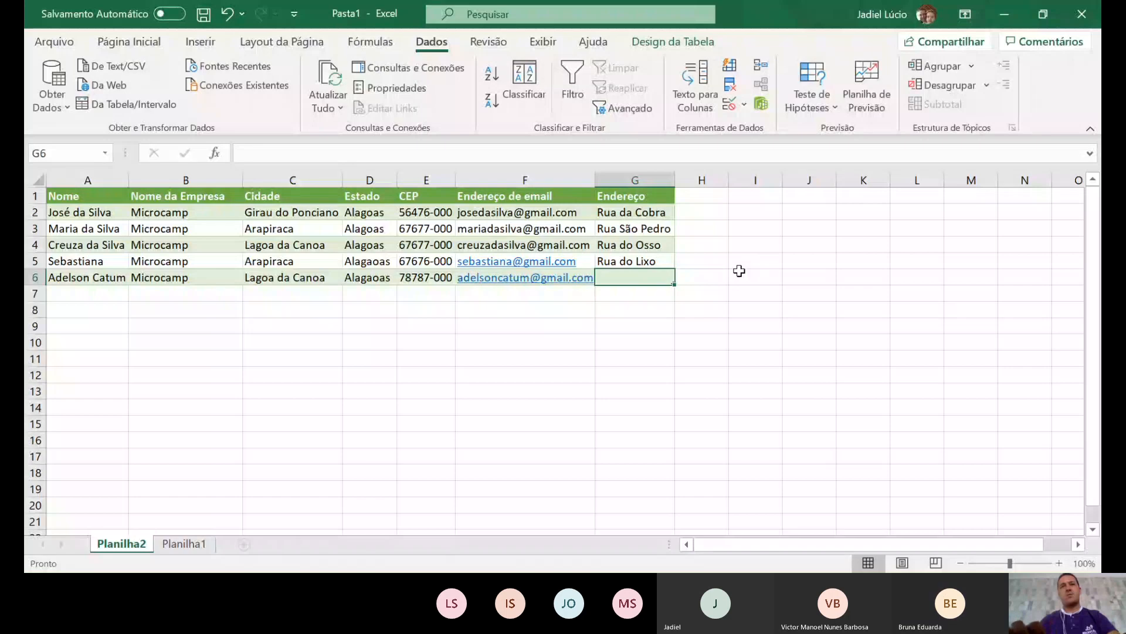
{"action": "type", "text": "Rua"}
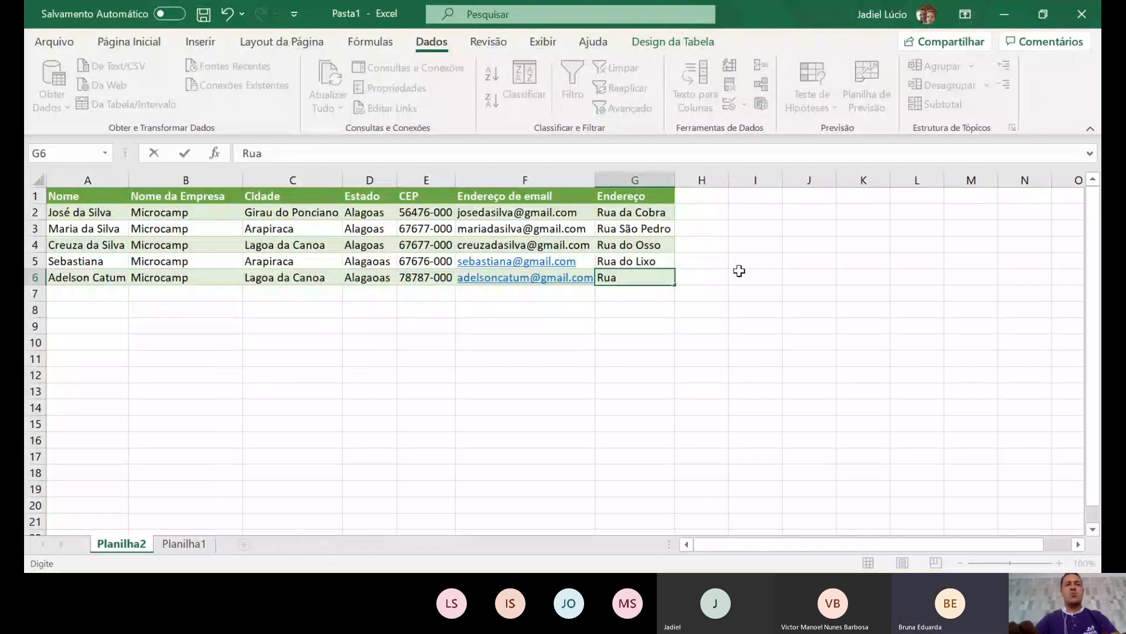
{"action": "type", "text": " sã"}
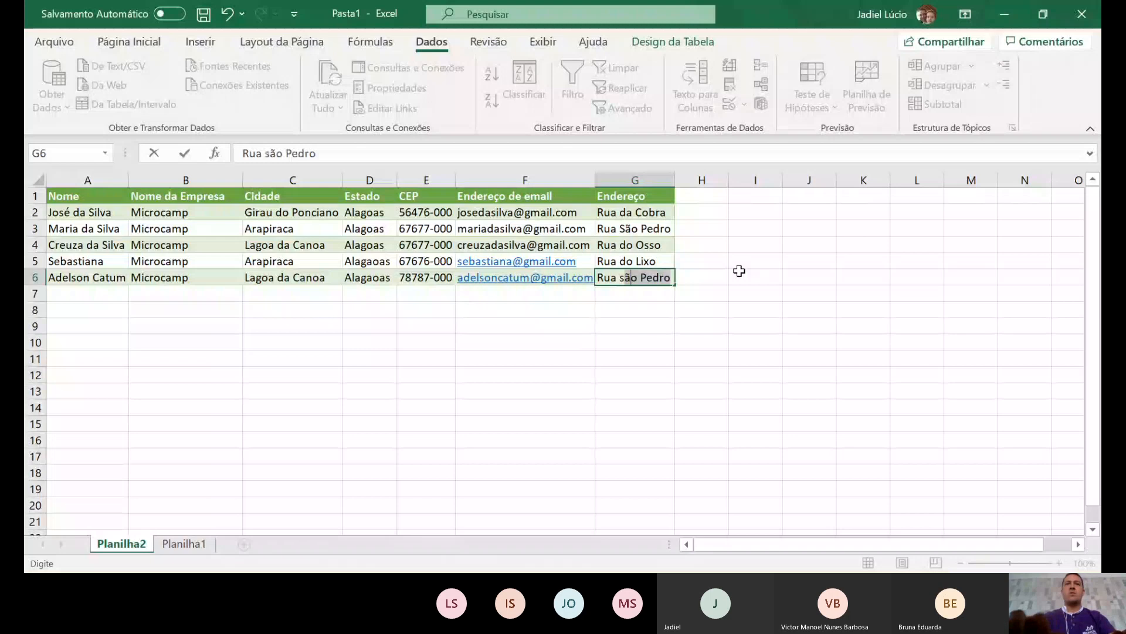
{"action": "type", "text": "em f"}
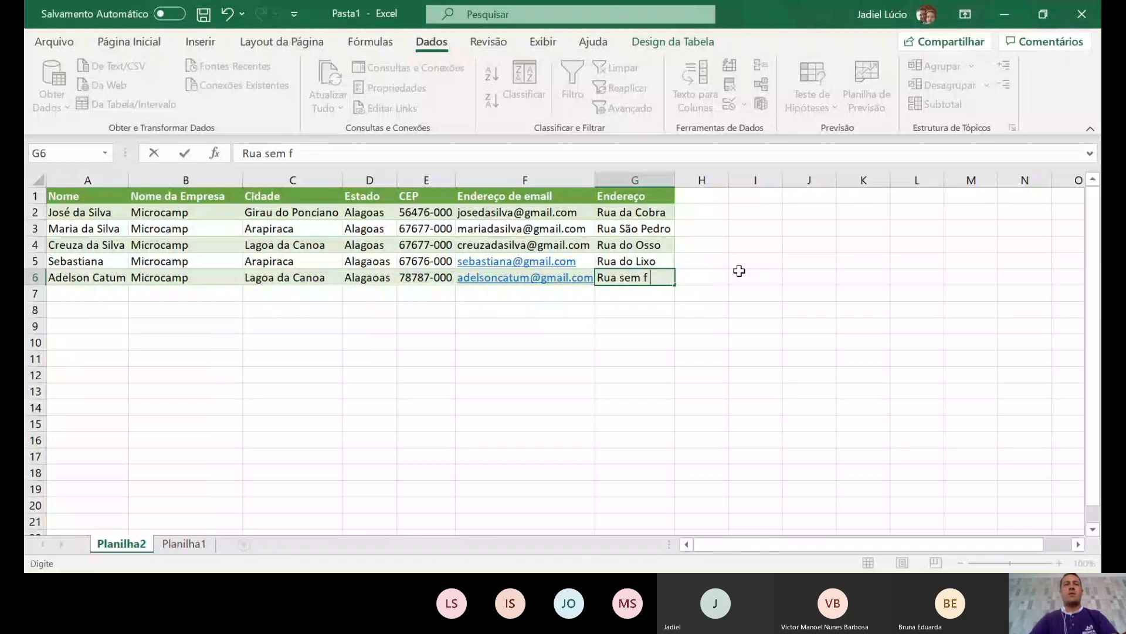
{"action": "type", "text": "im"}
{"action": "key", "text": "Return"}
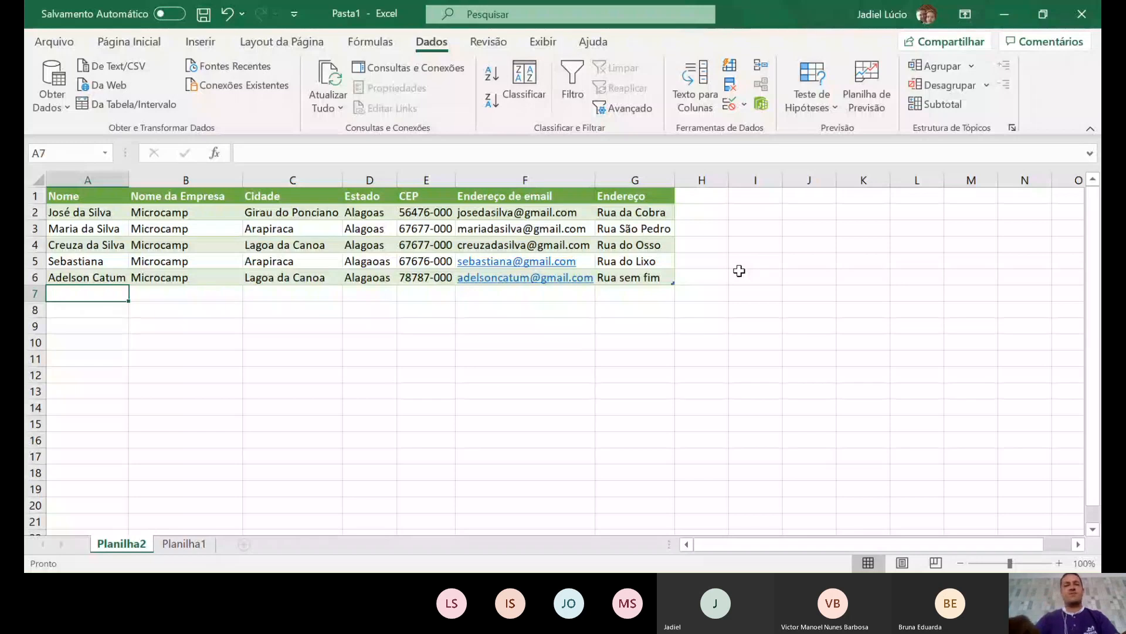
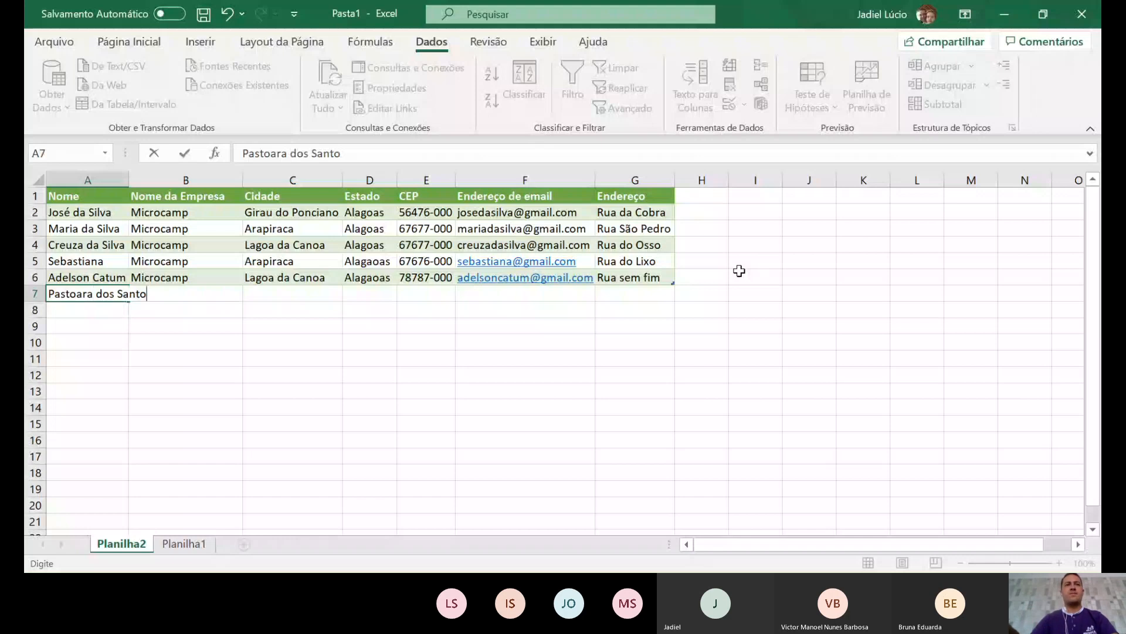
- Enter the sixth contact's name in A7
{"action": "key", "text": "Return"}
- Fill row 7 with city Girau do Ponciano and state Alagoas
{"action": "key", "text": "Up"}
{"action": "key", "text": "Right"}
{"action": "key", "text": "Right"}
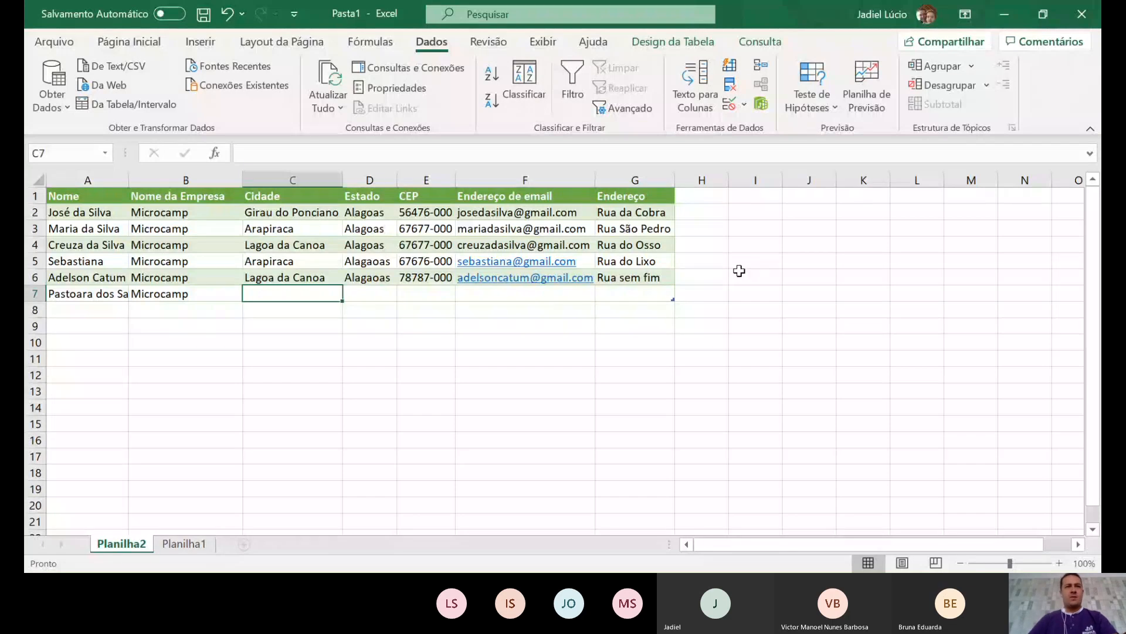
{"action": "type", "text": "Girau do Ponciano"}
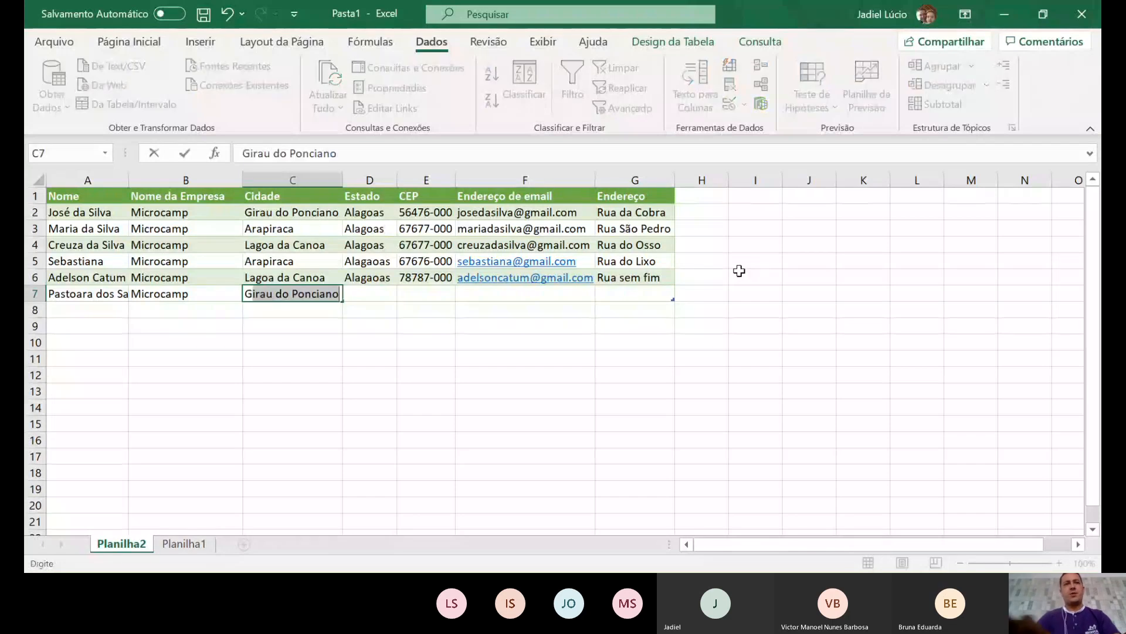
{"action": "key", "text": "Return"}
{"action": "key", "text": "Up"}
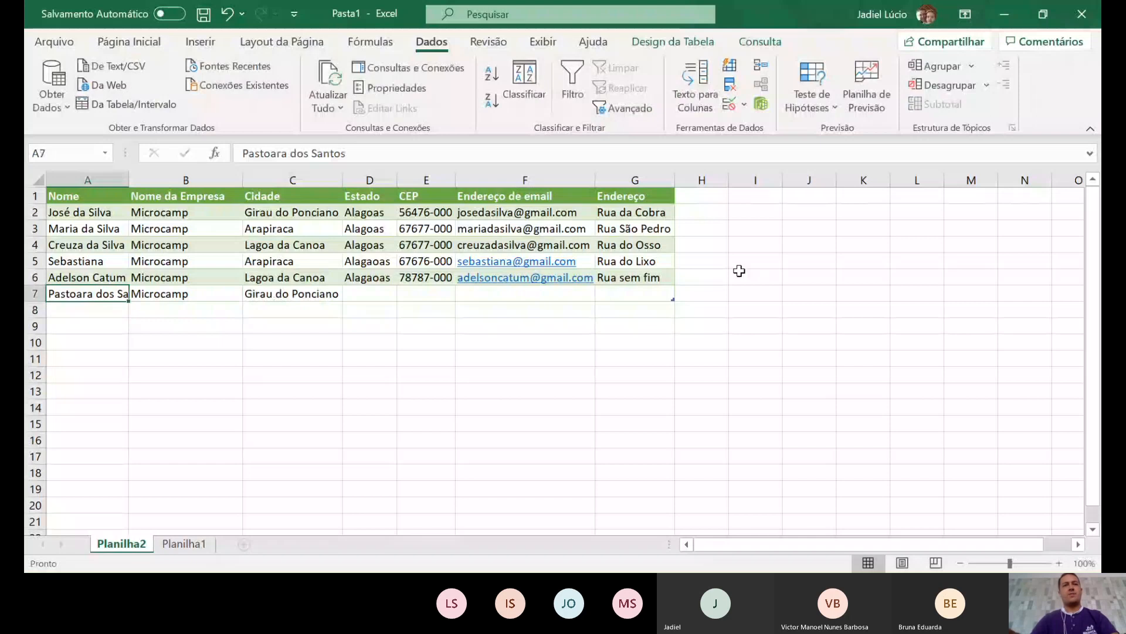
{"action": "key", "text": "Right"}
{"action": "key", "text": "Right"}
{"action": "key", "text": "Right"}
{"action": "type", "text": "A"}
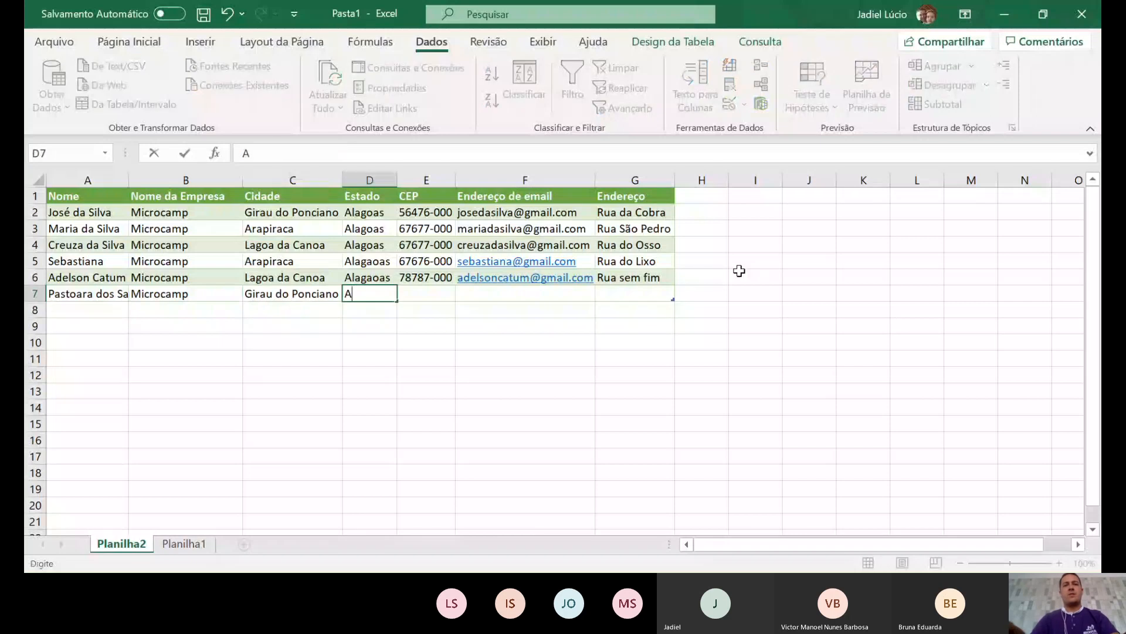
{"action": "type", "text": "la"}
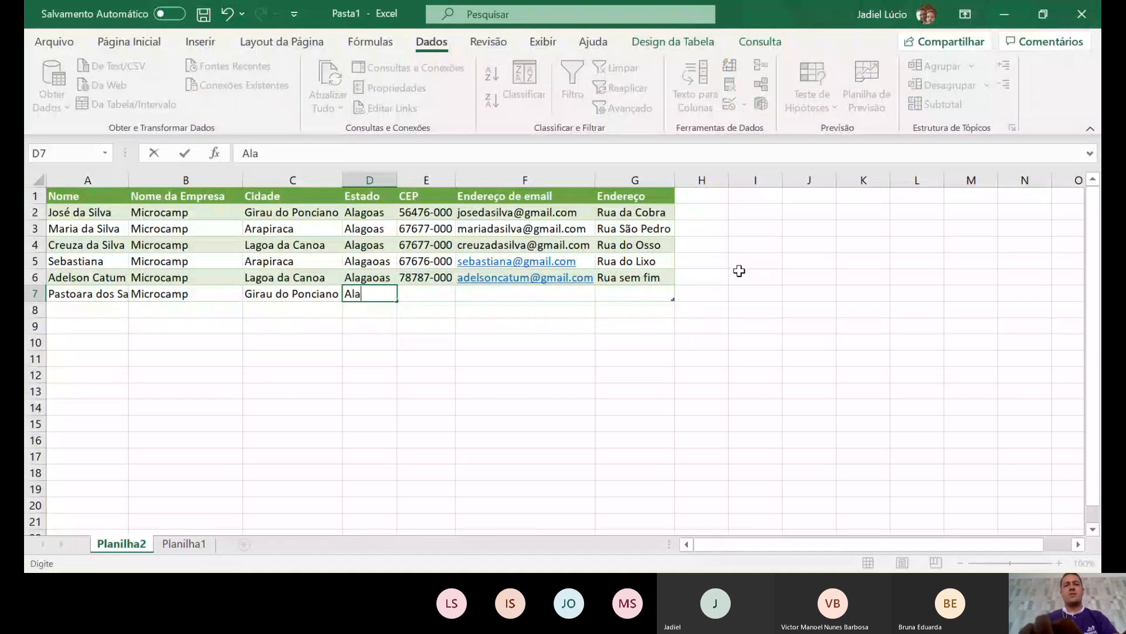
{"action": "type", "text": "goas"}
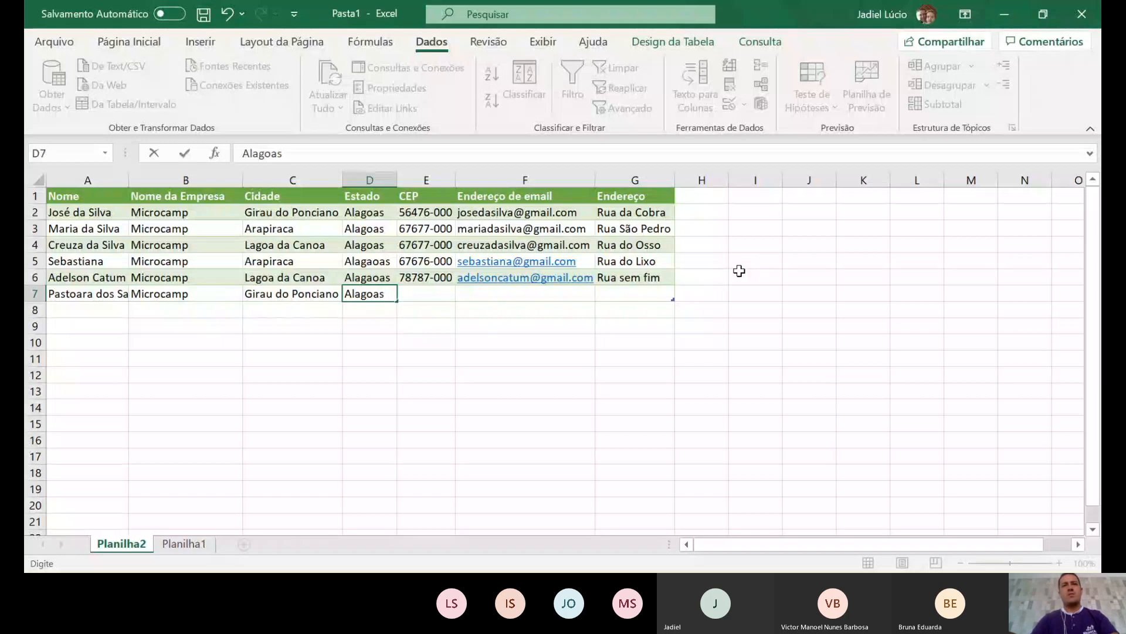
{"action": "key", "text": "Tab"}
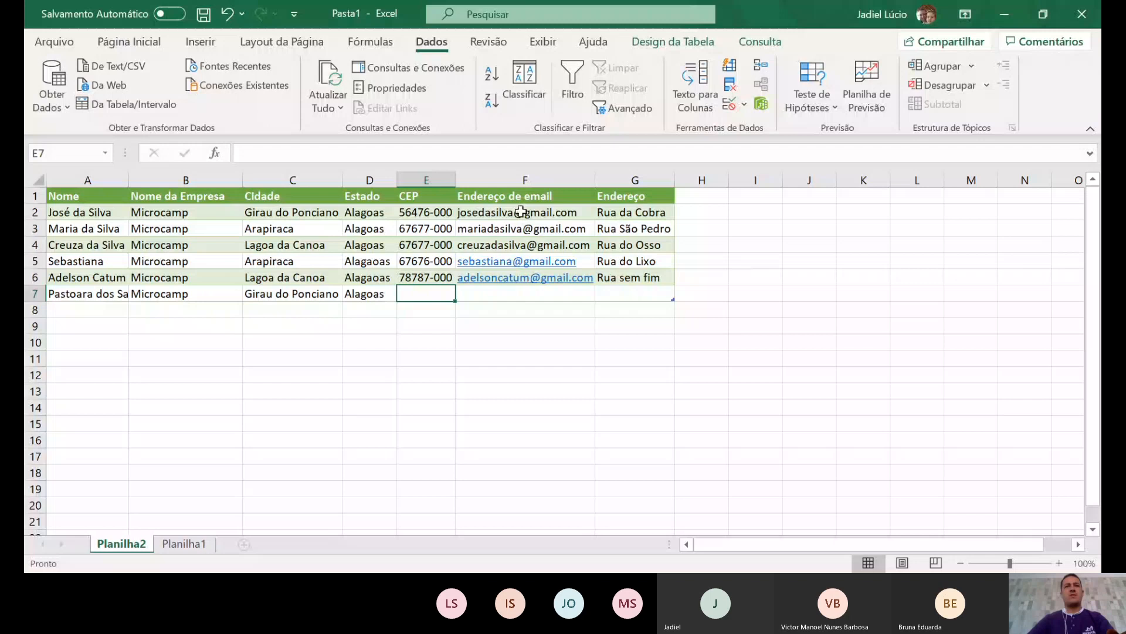
- Retype the state as Alagoas in D5 and D6, ending on E7
{"action": "left_click", "coordinate": [387, 260]}
{"action": "type", "text": "Alagoas"}
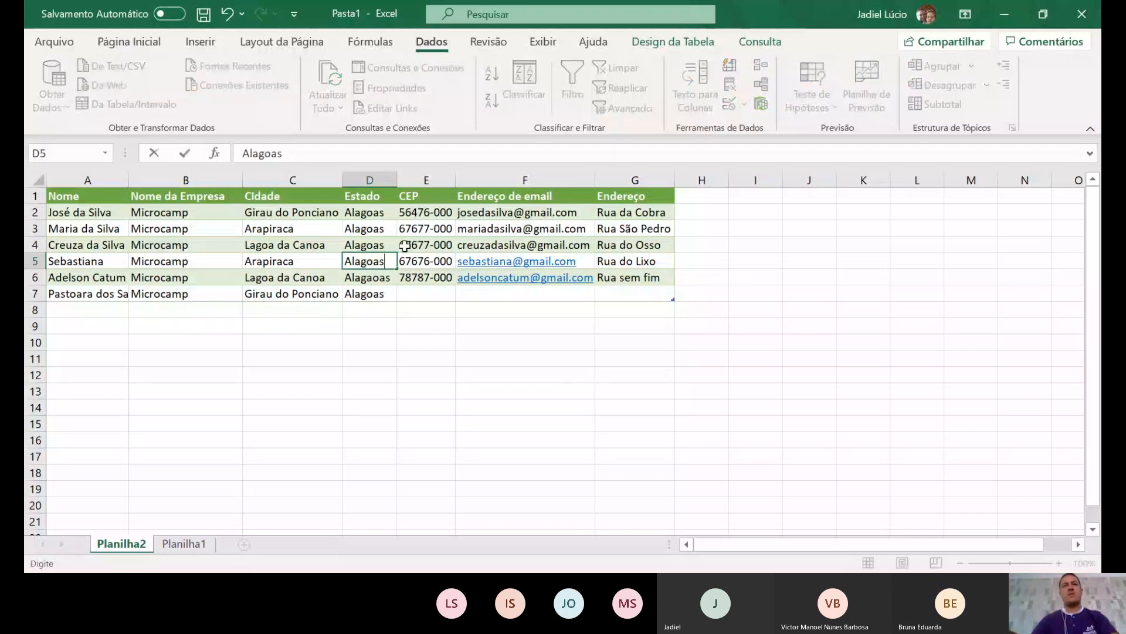
{"action": "key", "text": "Tab"}
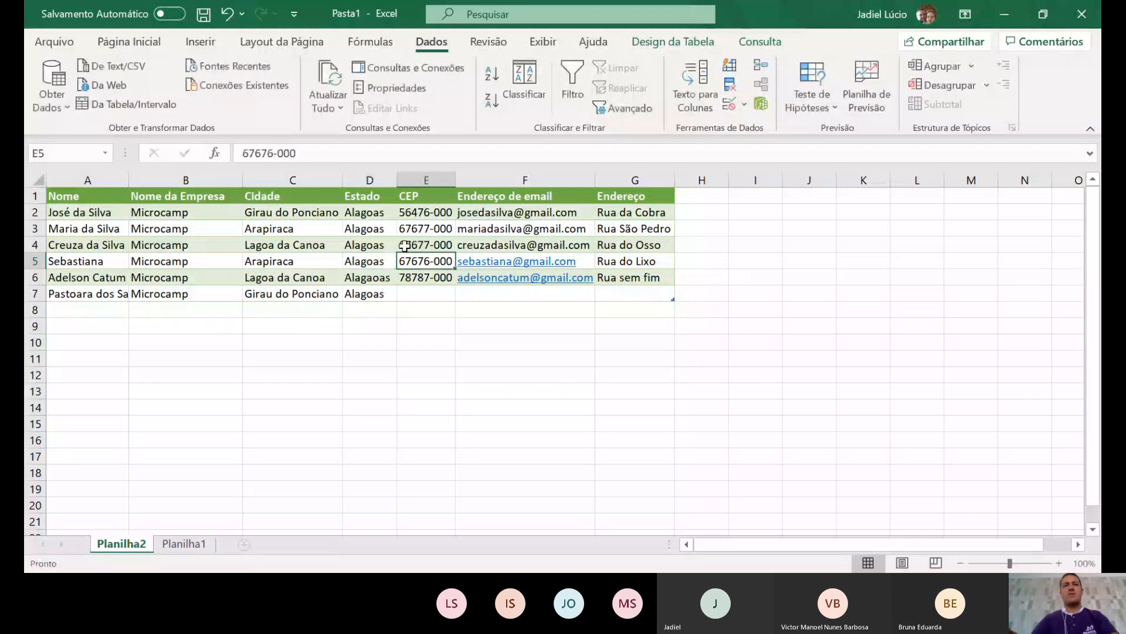
{"action": "key", "text": "Return"}
{"action": "type", "text": "Alagoas"}
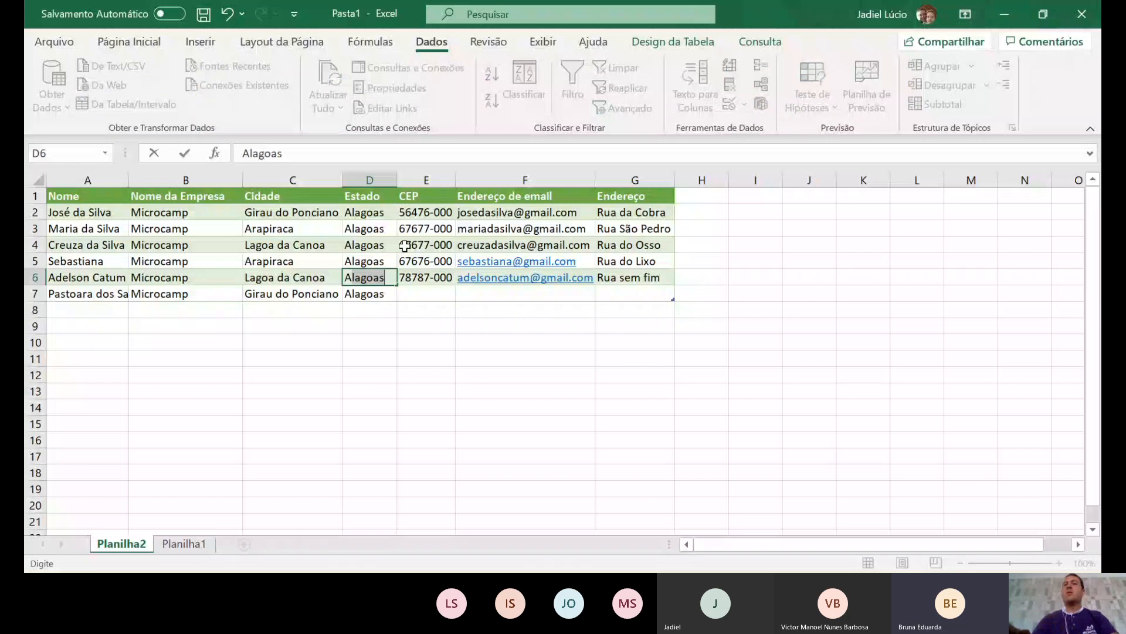
{"action": "key", "text": "Tab"}
{"action": "key", "text": "Return"}
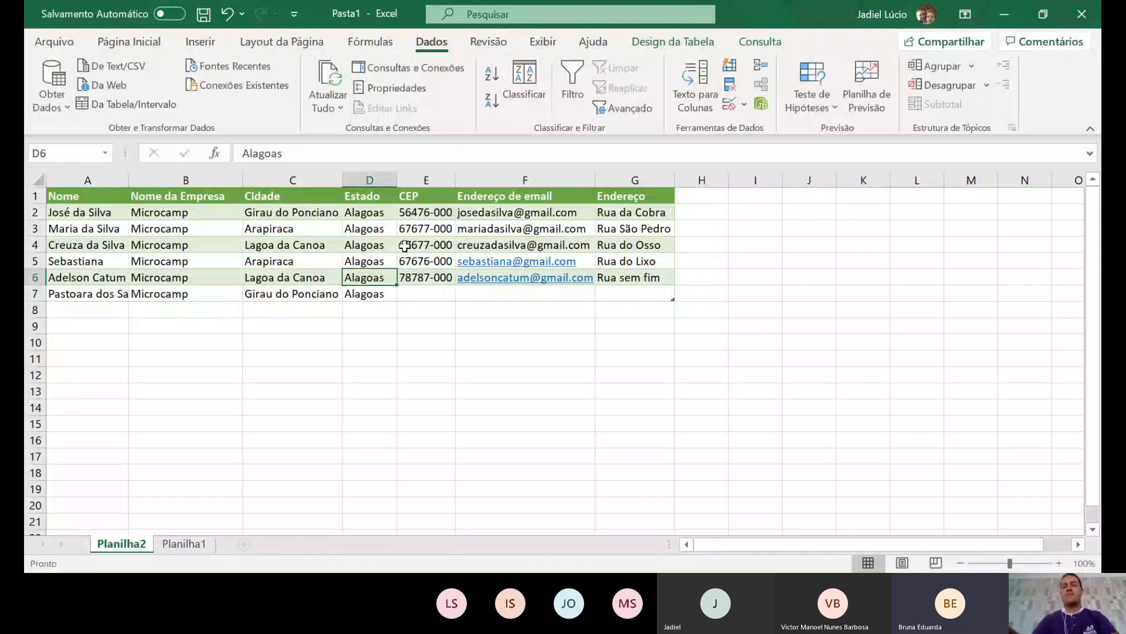
{"action": "key", "text": "Tab"}
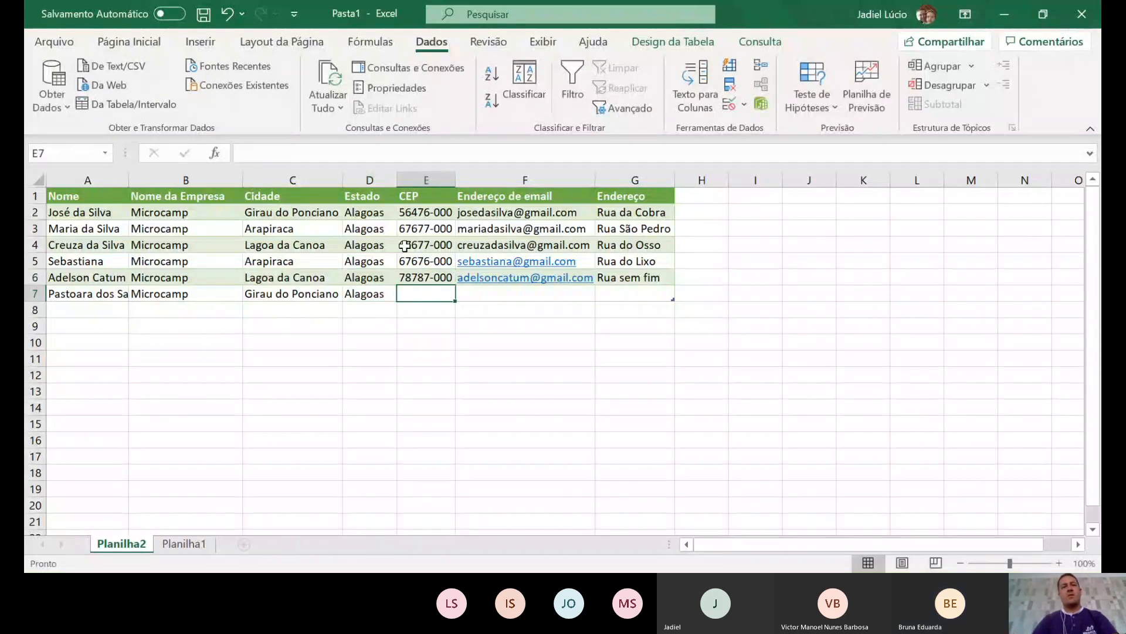
- Complete row 7 with its CEP, e-mail and street address, and widen column A
{"action": "type", "text": "87878"}
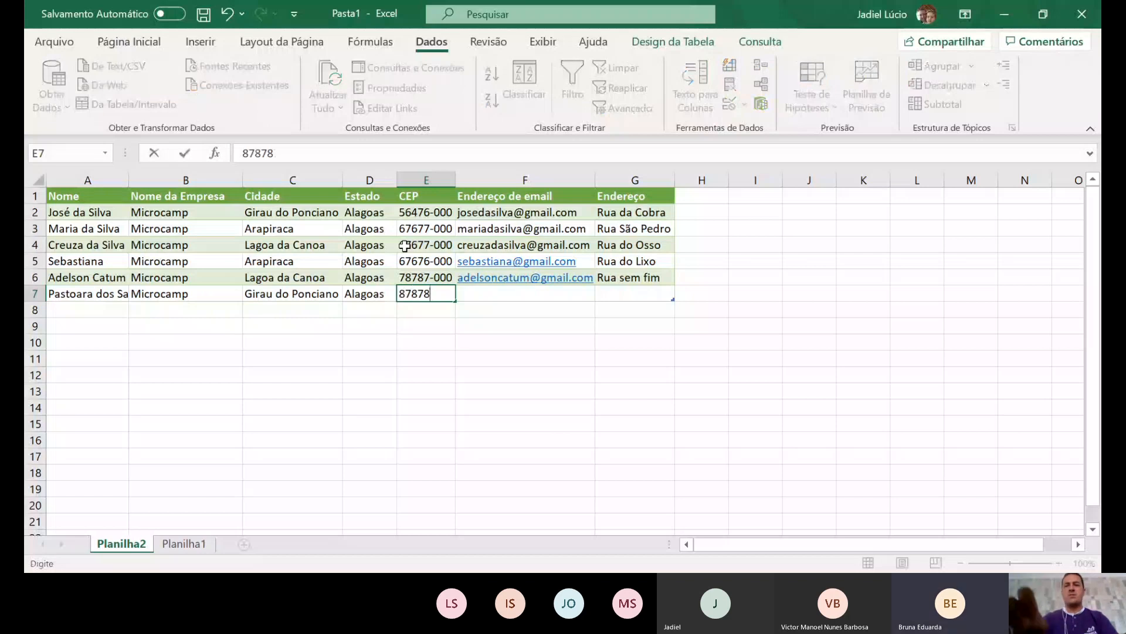
{"action": "key", "text": "Tab"}
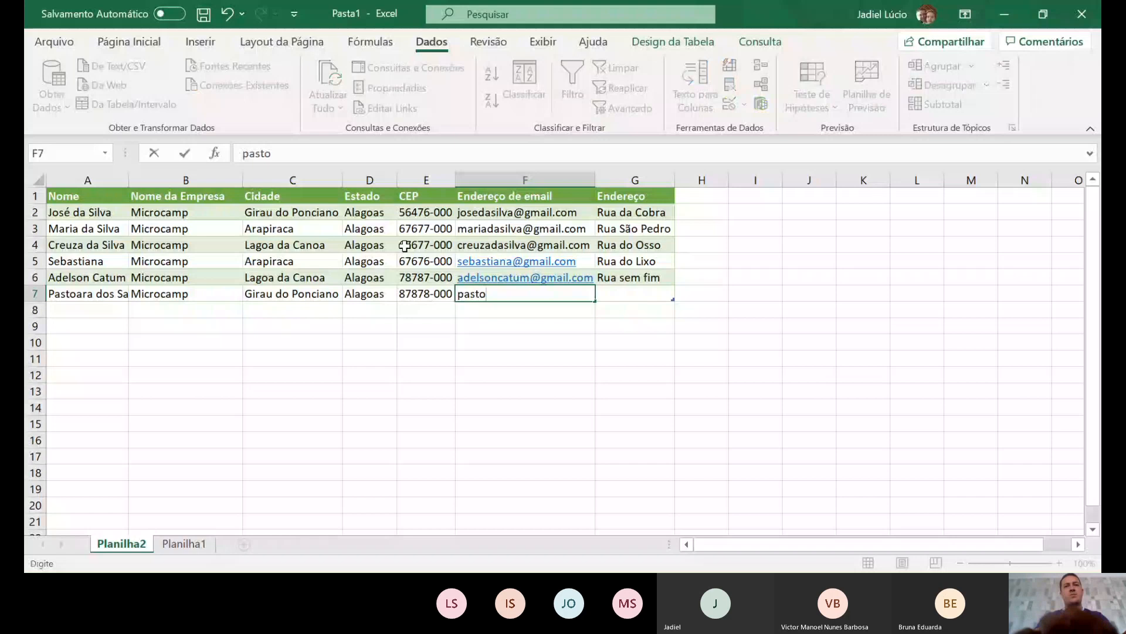
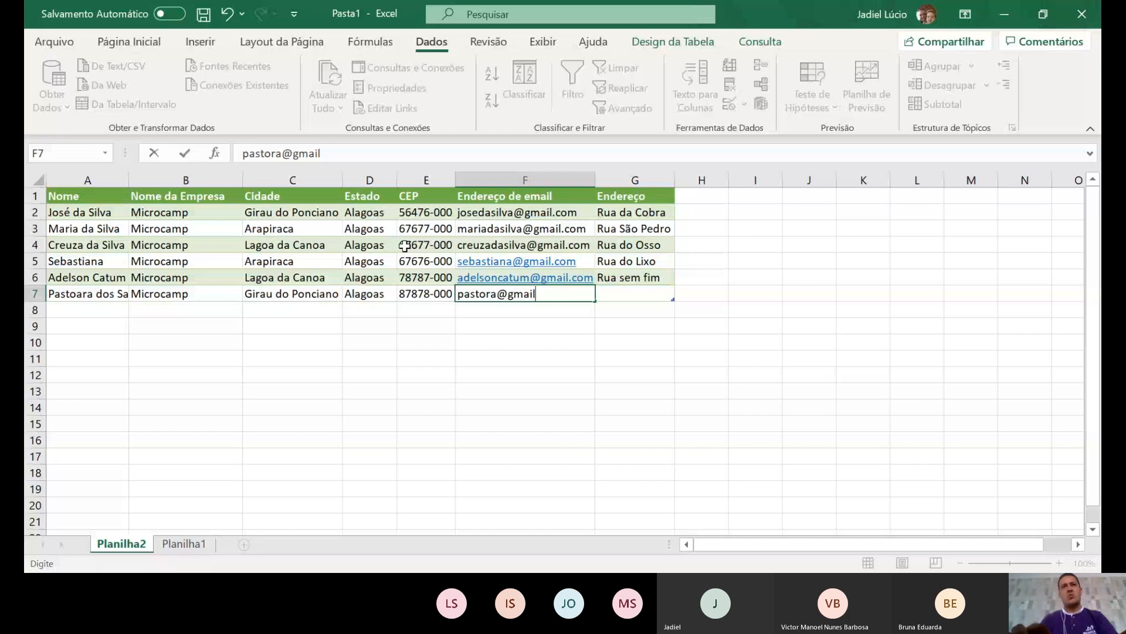
{"action": "key", "text": "Tab"}
{"action": "type", "text": "Rua "}
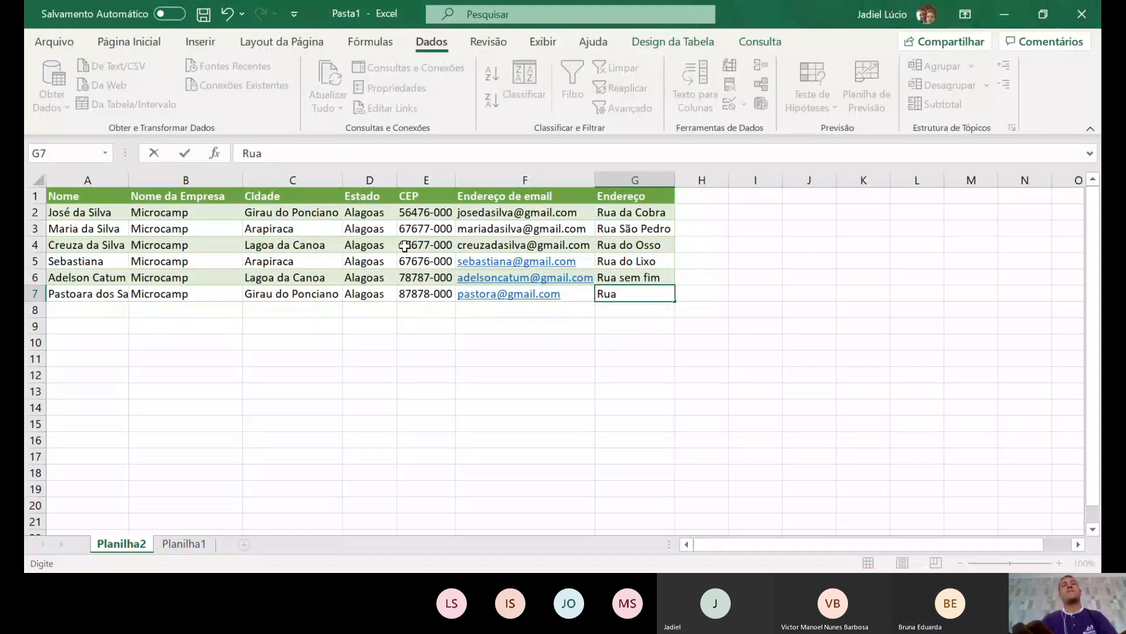
{"action": "type", "text": "do"}
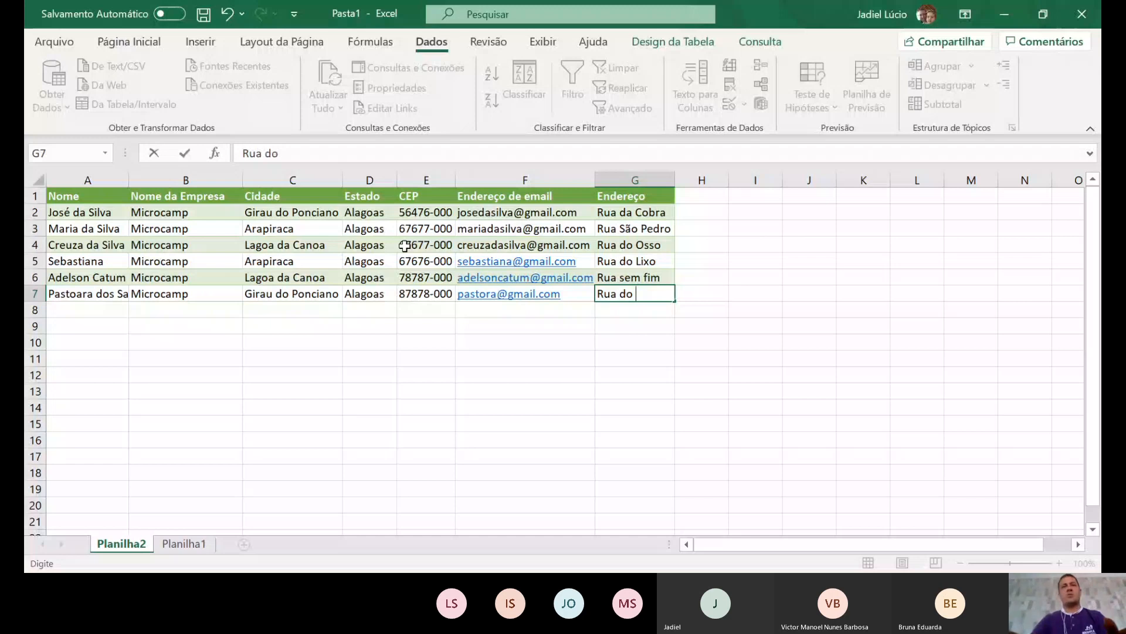
{"action": "type", "text": " Fuxico"}
{"action": "key", "text": "Return"}
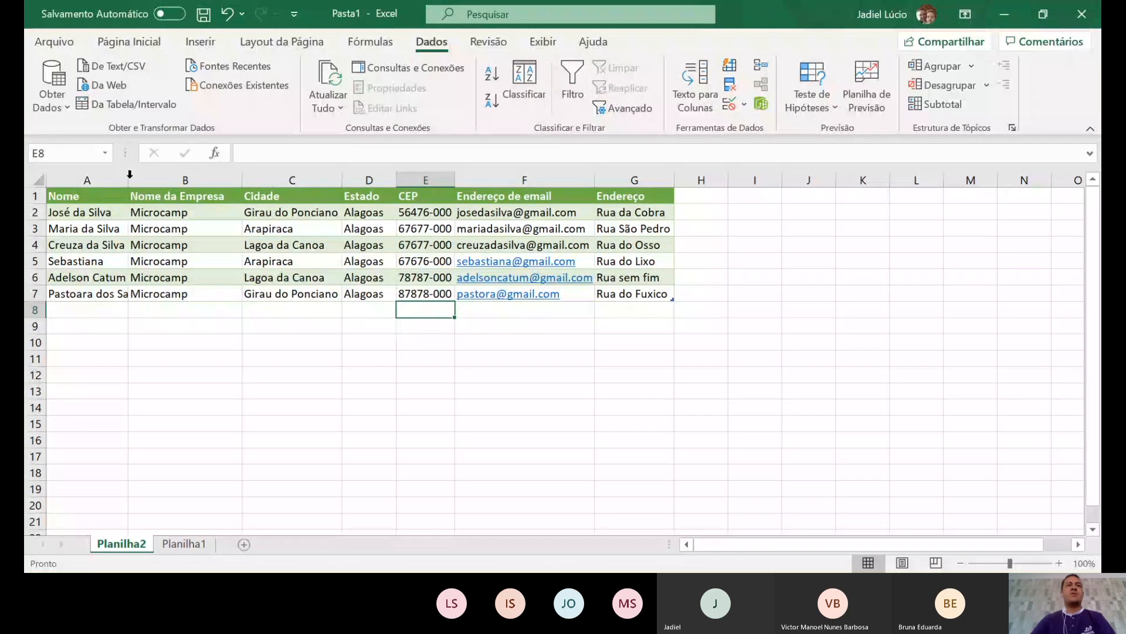
{"action": "left_click_drag", "start_coordinate": [129, 182], "coordinate": [154, 187]}
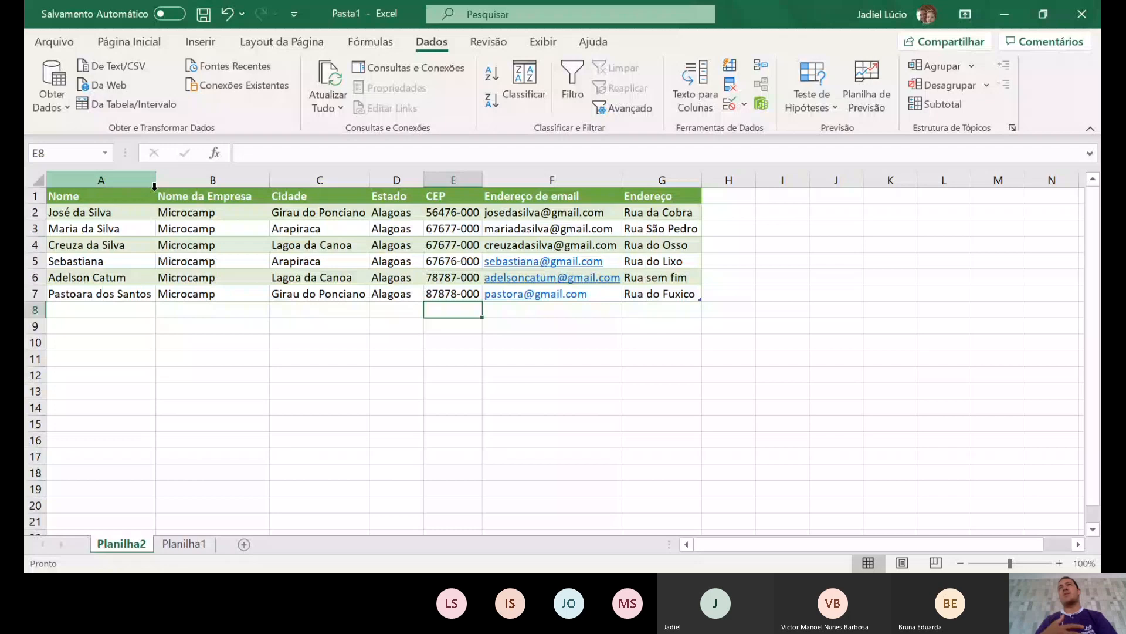
- Select the contact rows A2:G7 and the names A2:A7 to review them
{"action": "left_click", "coordinate": [732, 211]}
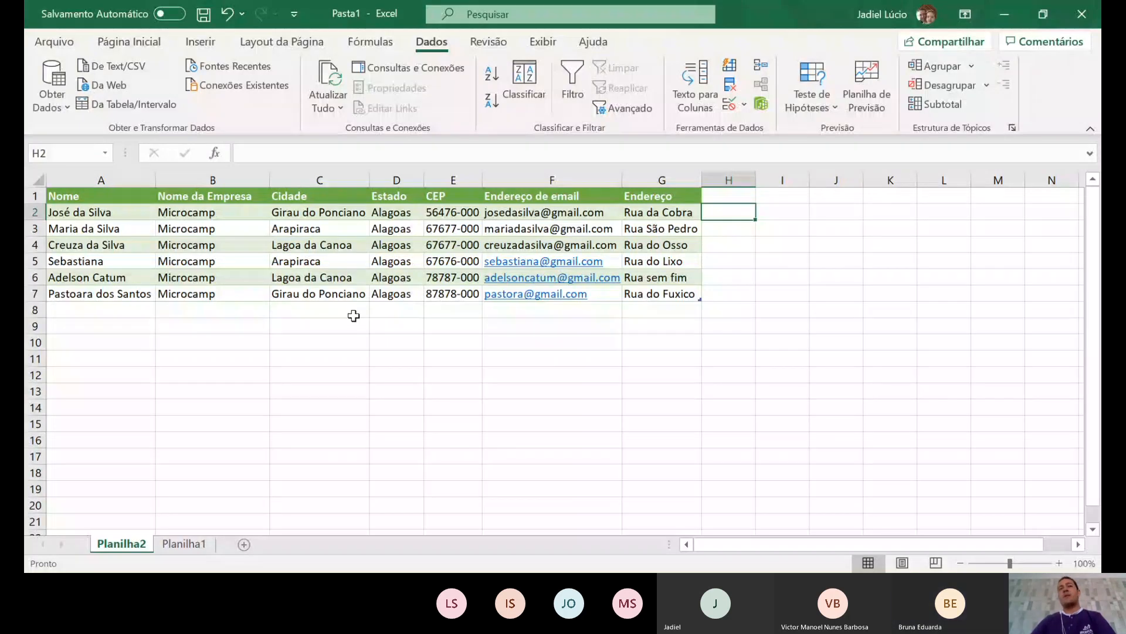
{"action": "left_click_drag", "start_coordinate": [102, 212], "coordinate": [668, 293]}
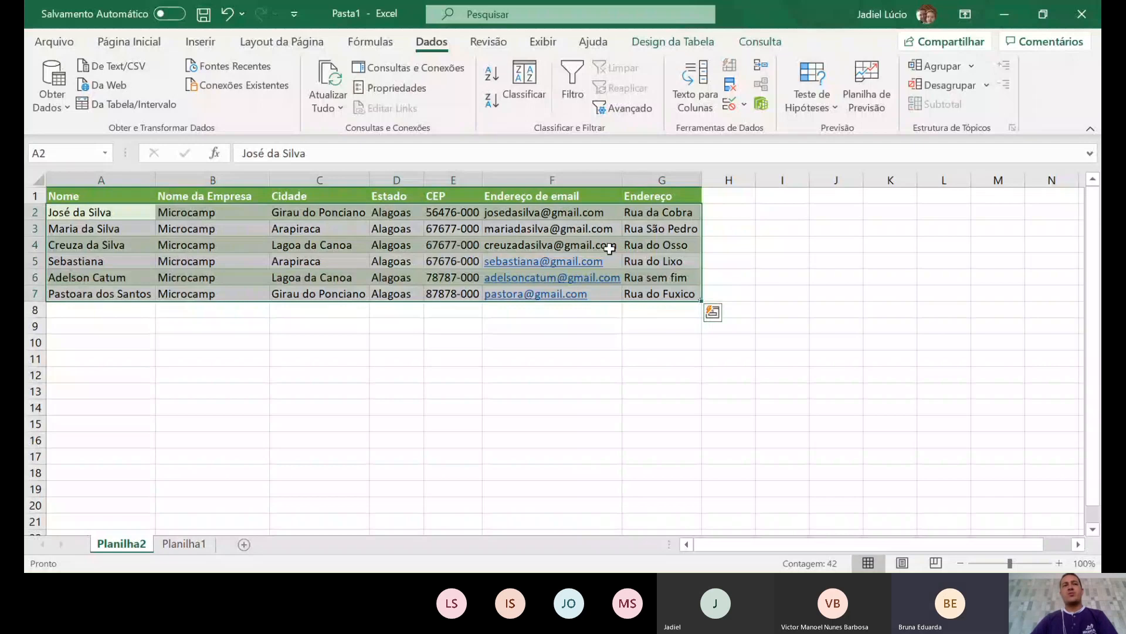
{"action": "left_click", "coordinate": [212, 358]}
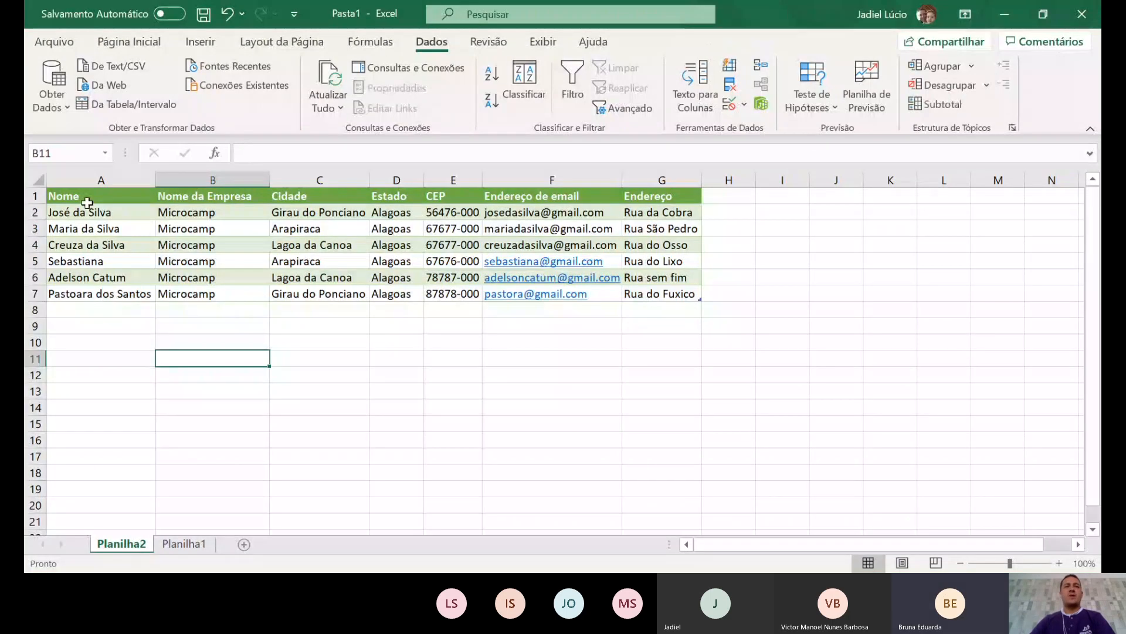
{"action": "left_click_drag", "start_coordinate": [87, 206], "coordinate": [87, 296]}
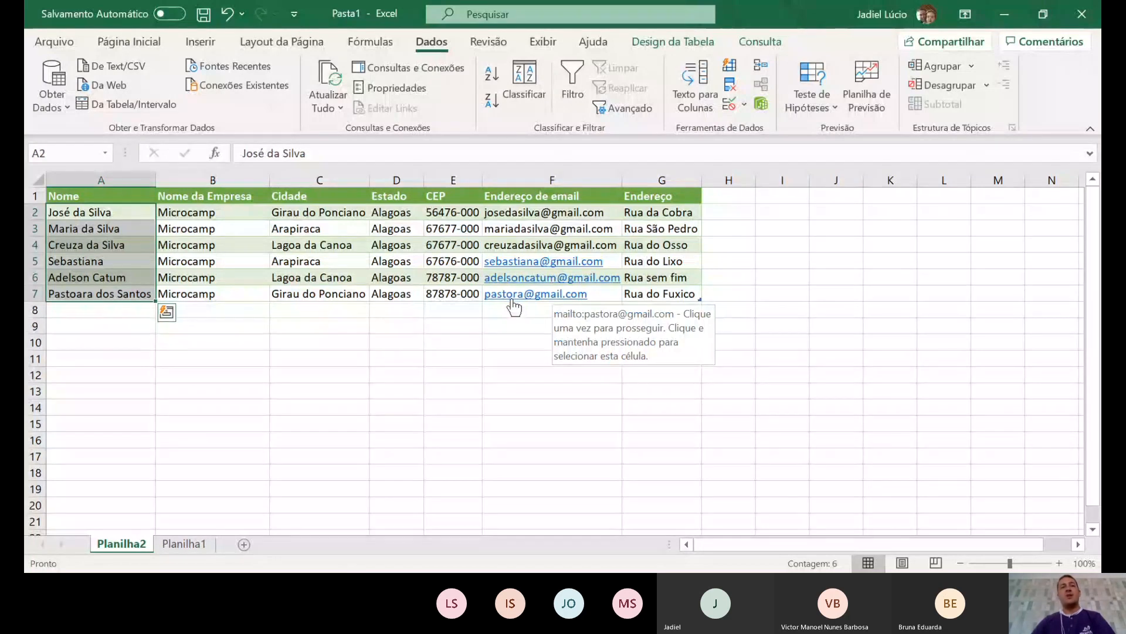
{"action": "left_click", "coordinate": [359, 373]}
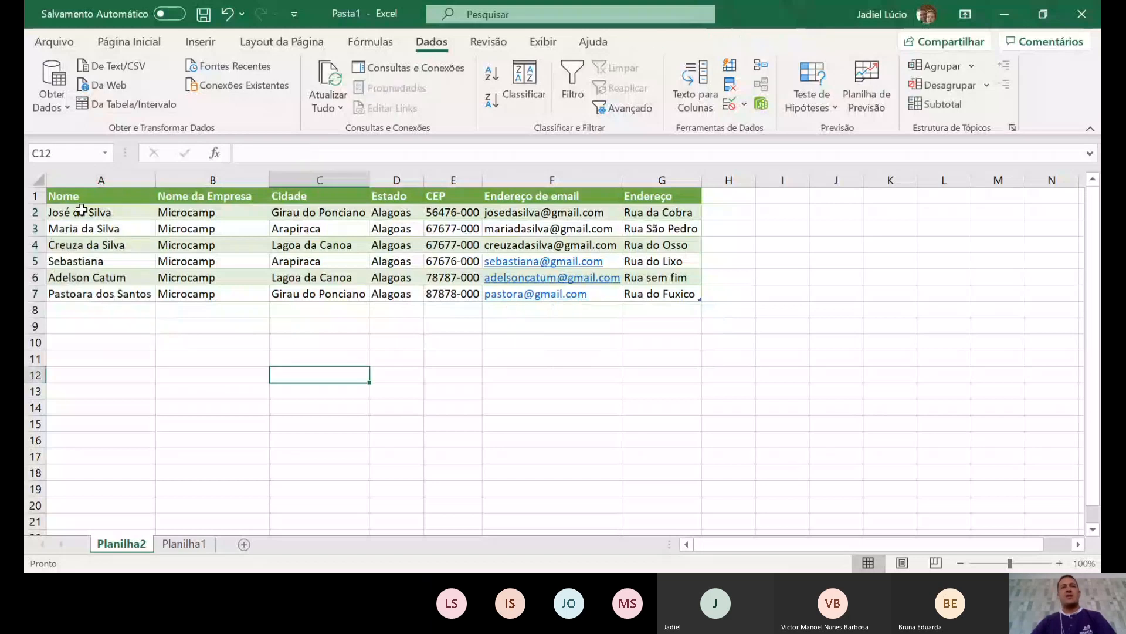
{"action": "left_click_drag", "start_coordinate": [65, 212], "coordinate": [662, 294]}
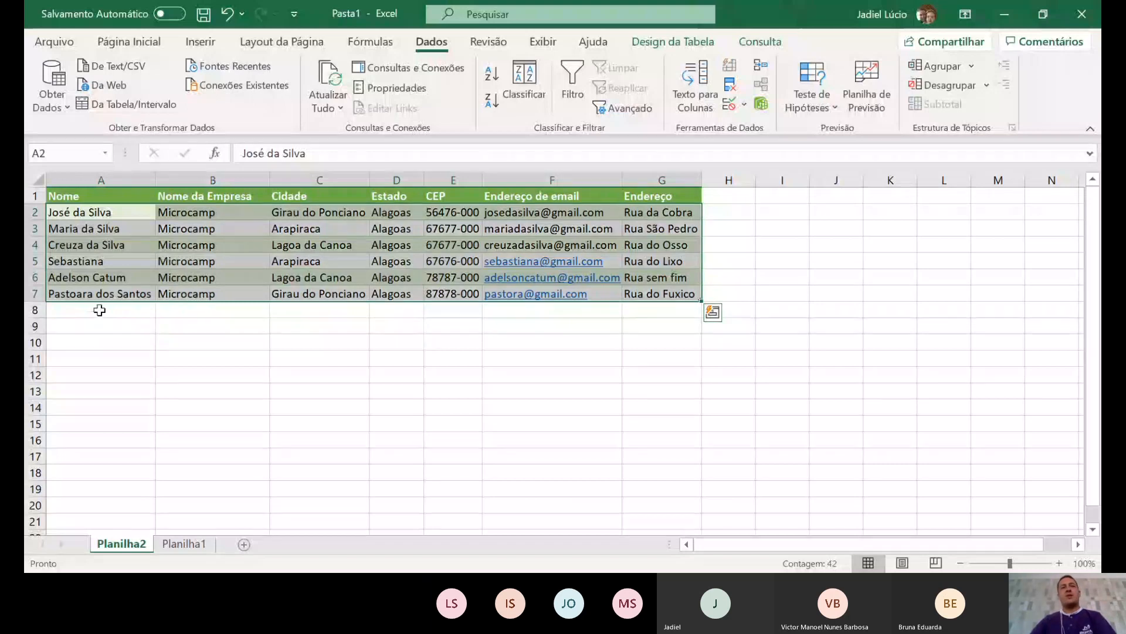
{"action": "left_click", "coordinate": [125, 361]}
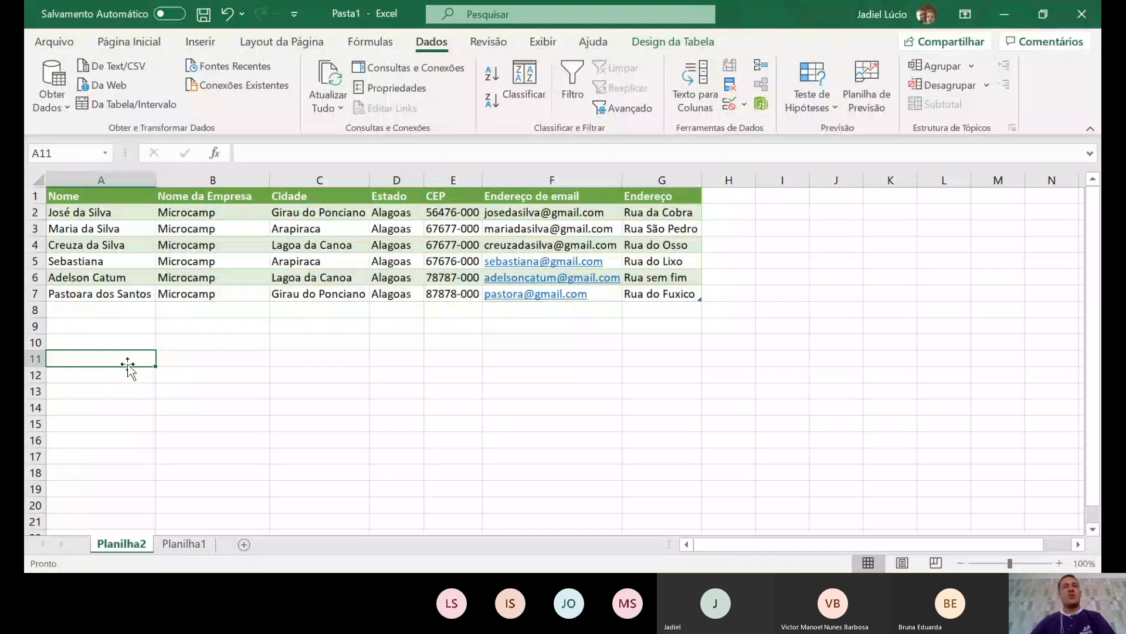
- Delete the extra letter from the name in A7 and reselect the contact rows
{"action": "left_click", "coordinate": [93, 296]}
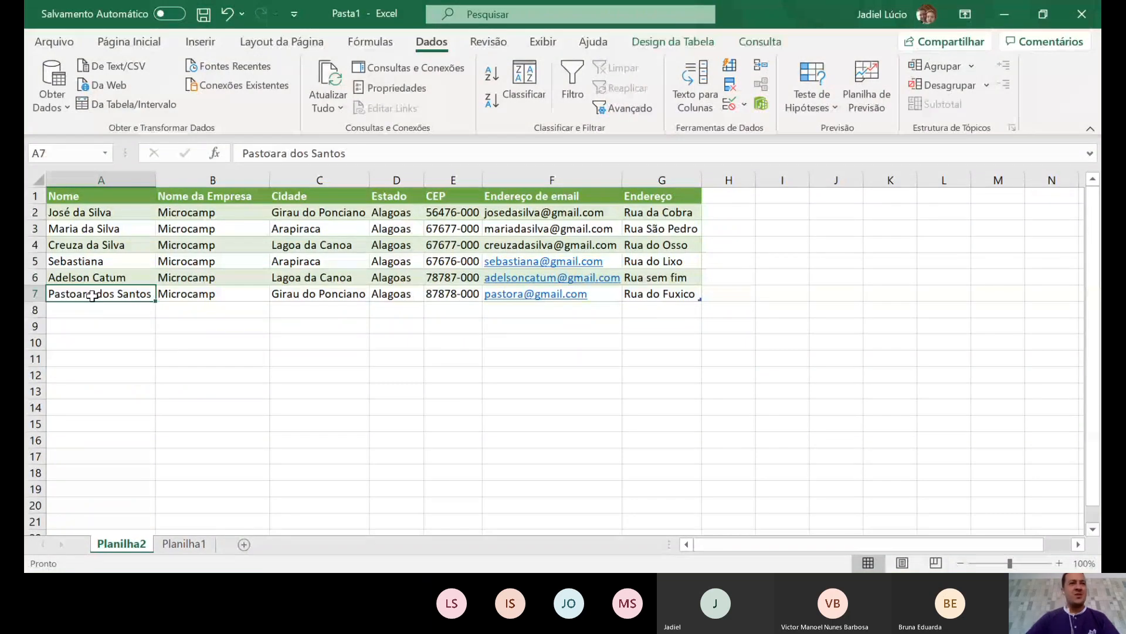
{"action": "double_click", "coordinate": [72, 295]}
{"action": "key", "text": "BackSpace"}
{"action": "key", "text": "Return"}
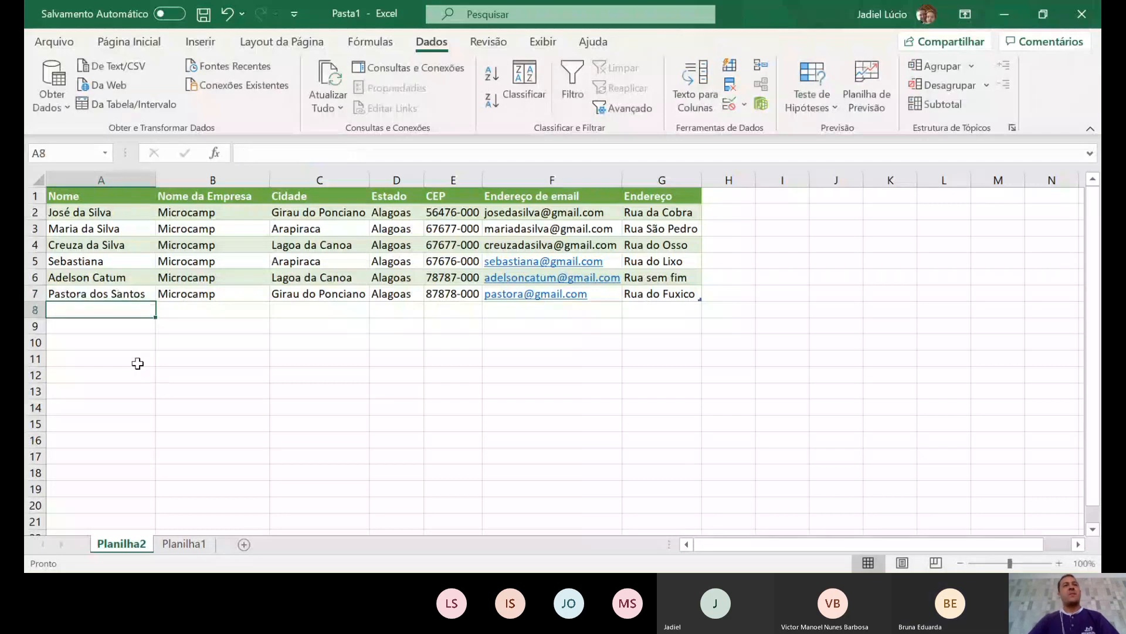
{"action": "left_click", "coordinate": [138, 361]}
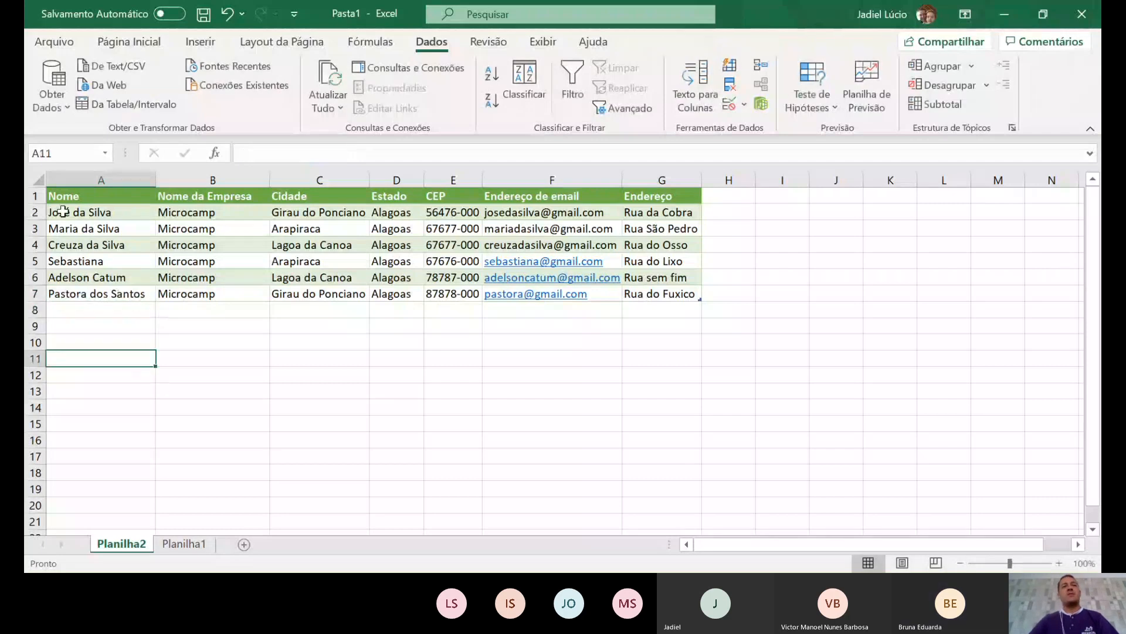
{"action": "mouse_move", "coordinate": [63, 212]}
{"action": "left_mouse_down"}
{"action": "mouse_move", "coordinate": [637, 279]}
{"action": "mouse_move", "coordinate": [638, 294]}
{"action": "left_mouse_up"}
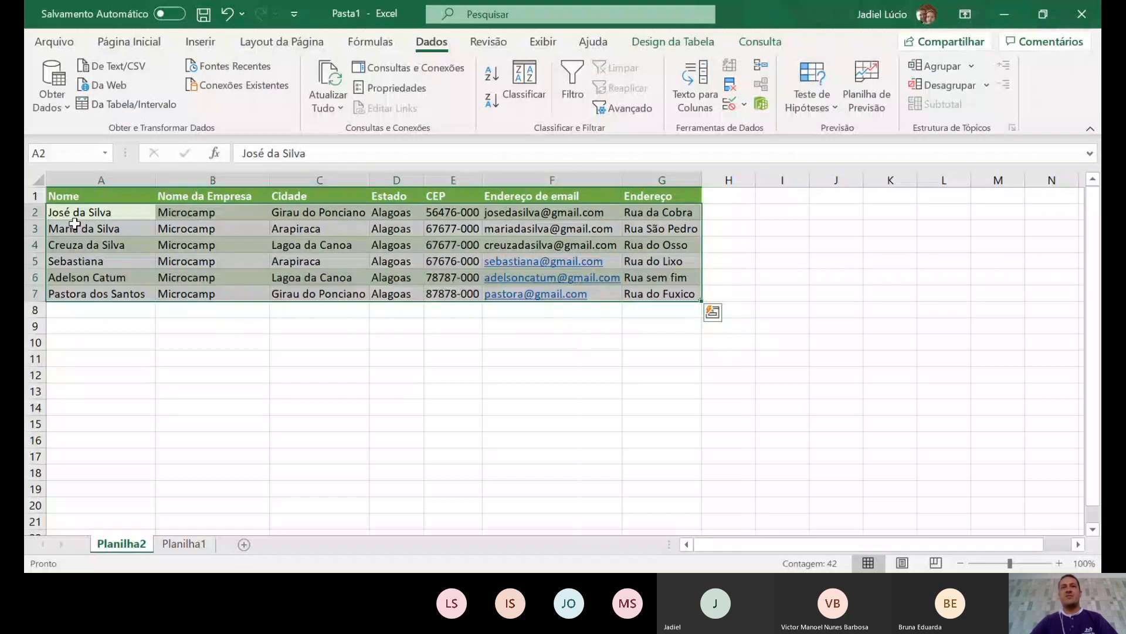
- Sort the contact rows by Nome A to Z, then Z to A
{"action": "left_click", "coordinate": [496, 97]}
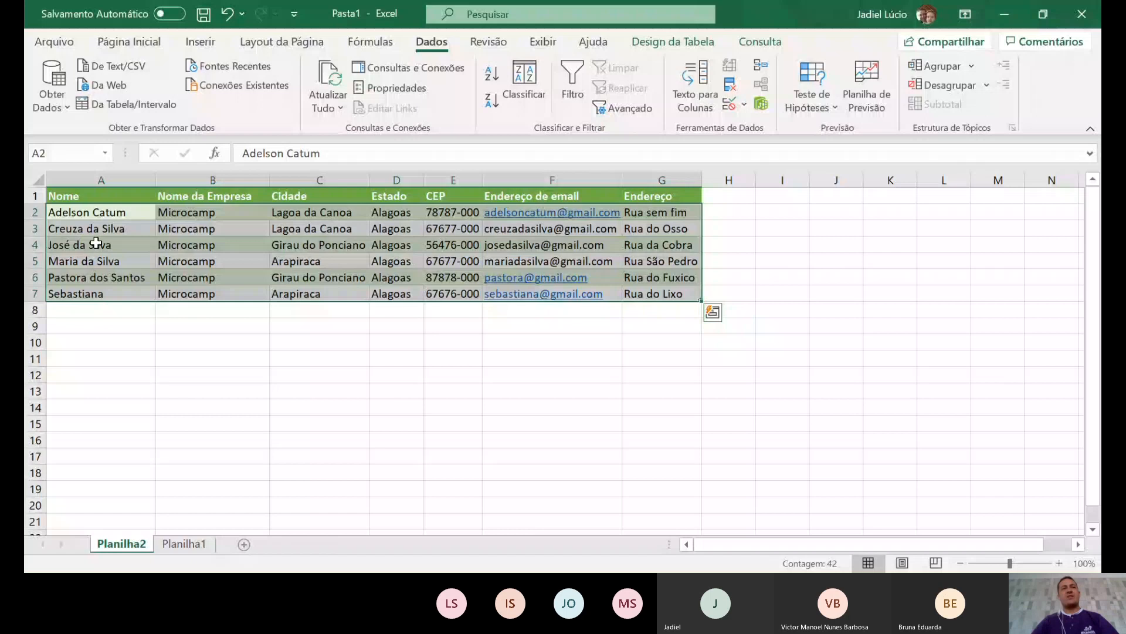
{"action": "left_click", "coordinate": [491, 100]}
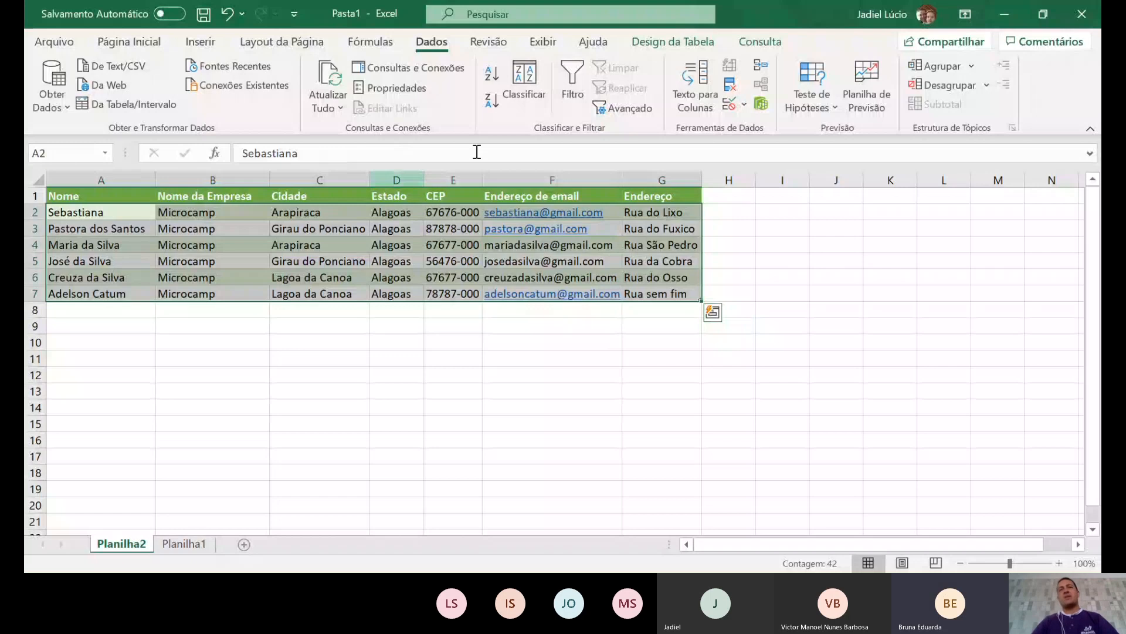
- Custom-sort the contacts by Cidade on cell values, order A to Z
{"action": "left_click", "coordinate": [531, 80]}
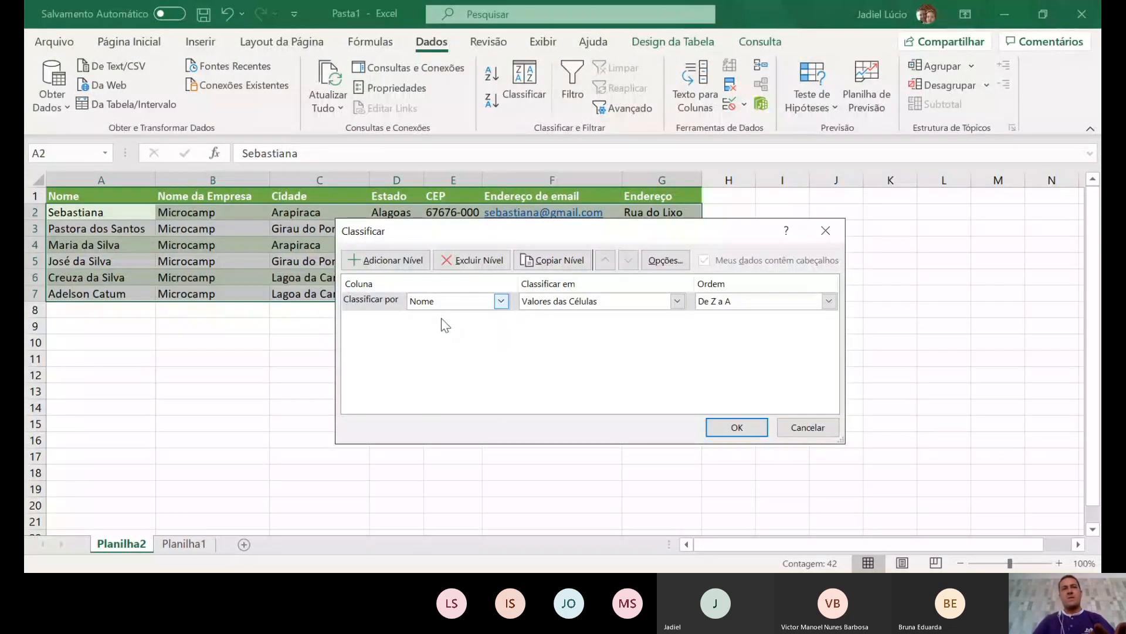
{"action": "left_click", "coordinate": [441, 341]}
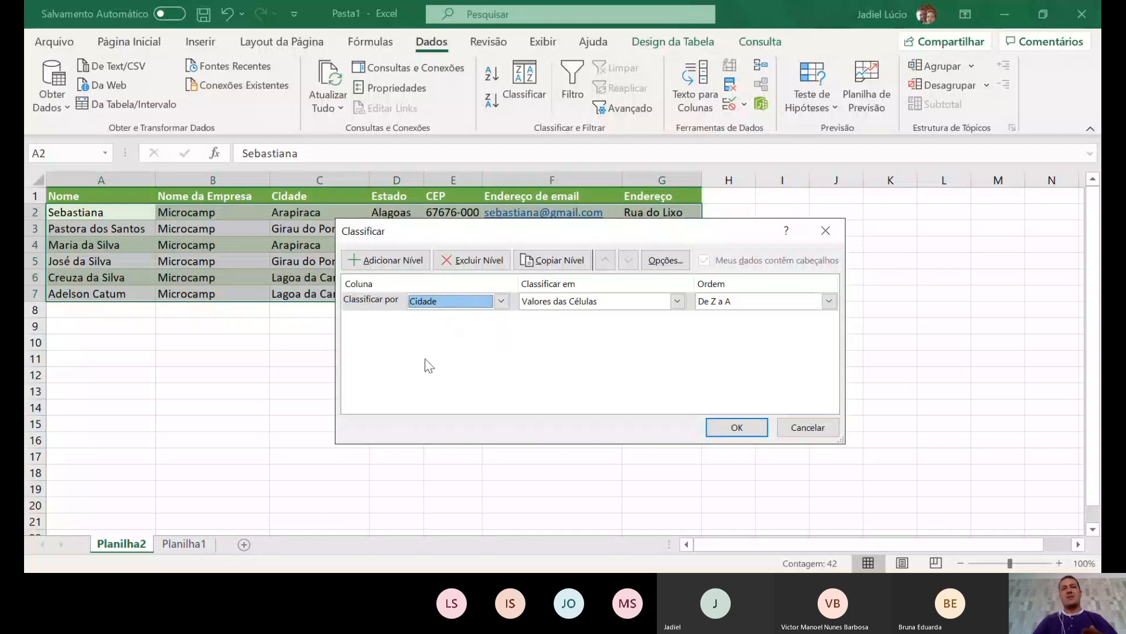
{"action": "left_click", "coordinate": [678, 301]}
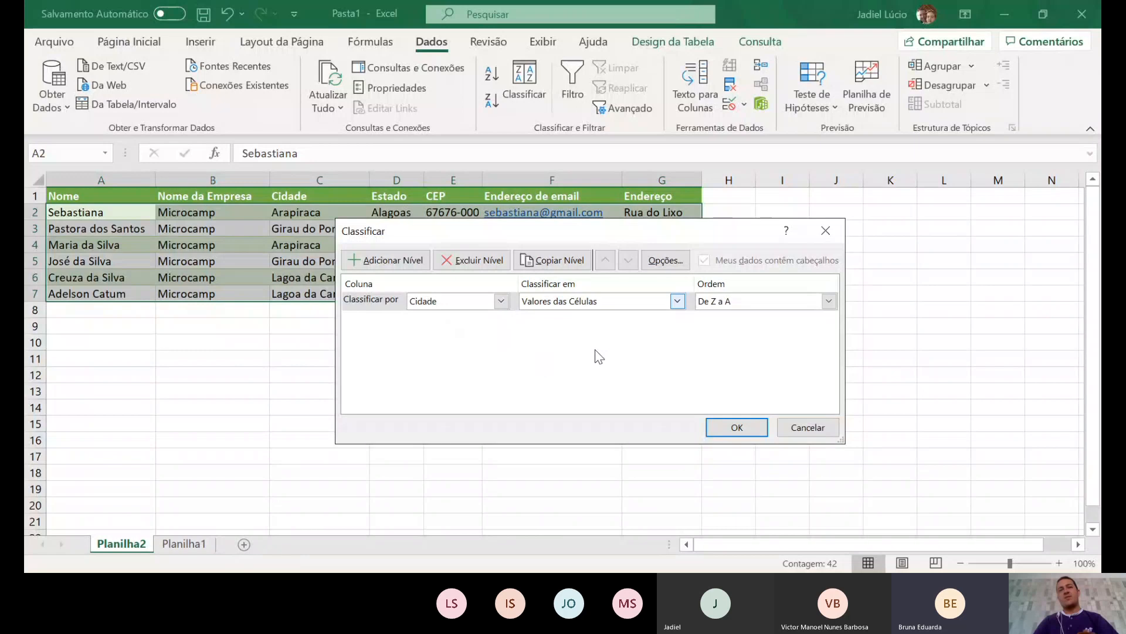
{"action": "left_click", "coordinate": [567, 320]}
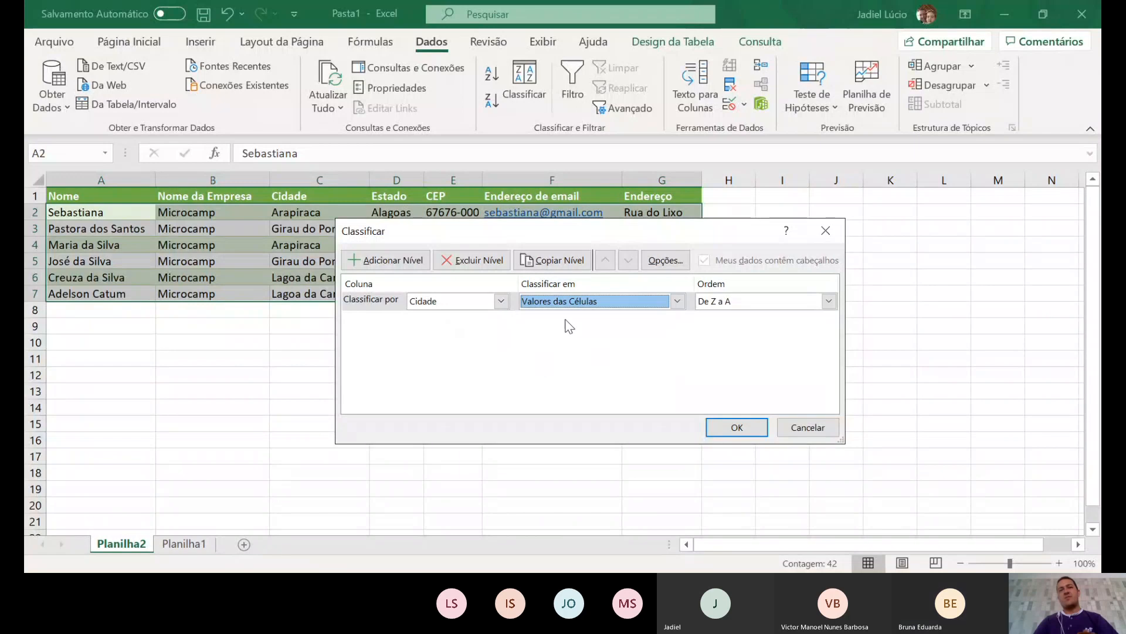
{"action": "left_click", "coordinate": [829, 304]}
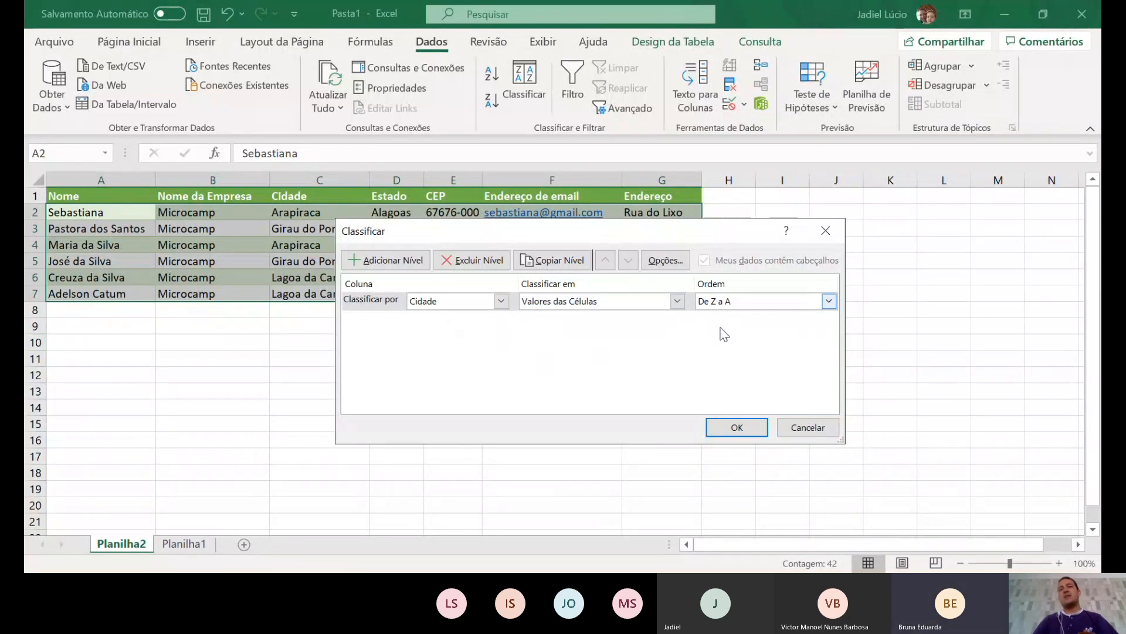
{"action": "key", "text": "Up"}
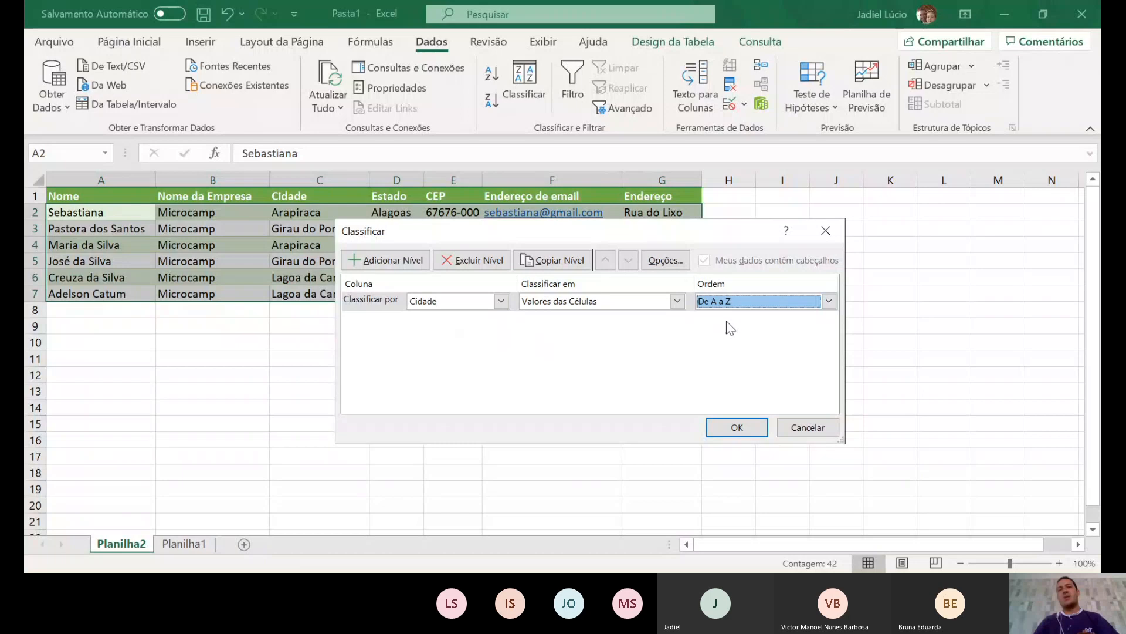
{"action": "left_click", "coordinate": [753, 427]}
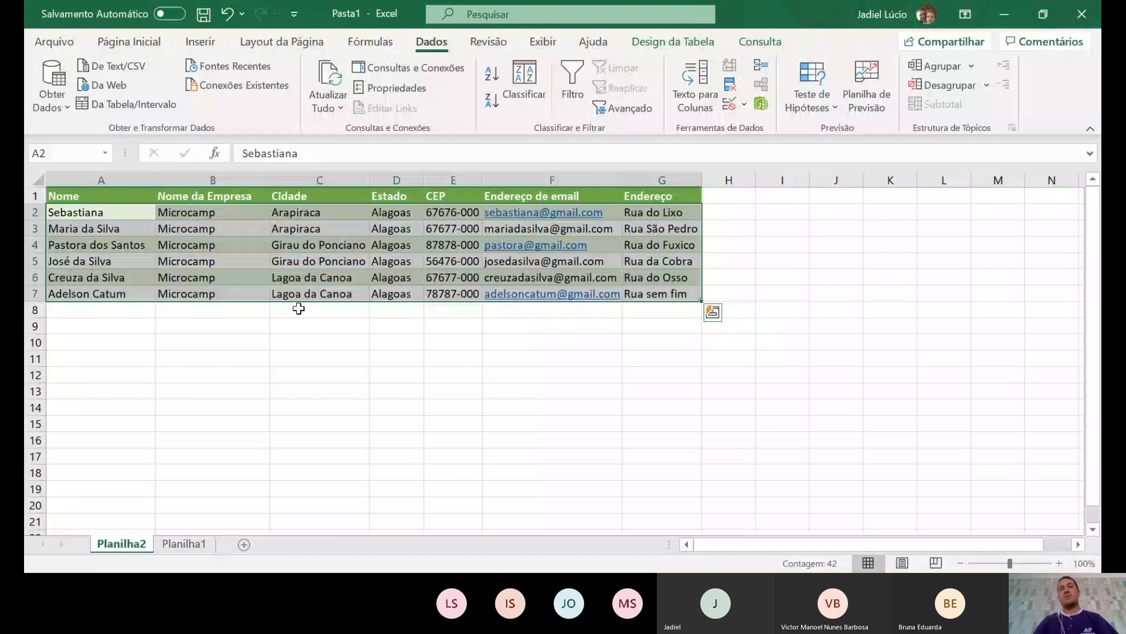
- Sort the contact rows by Nome A to Z and deselect the table
{"action": "left_click", "coordinate": [522, 95]}
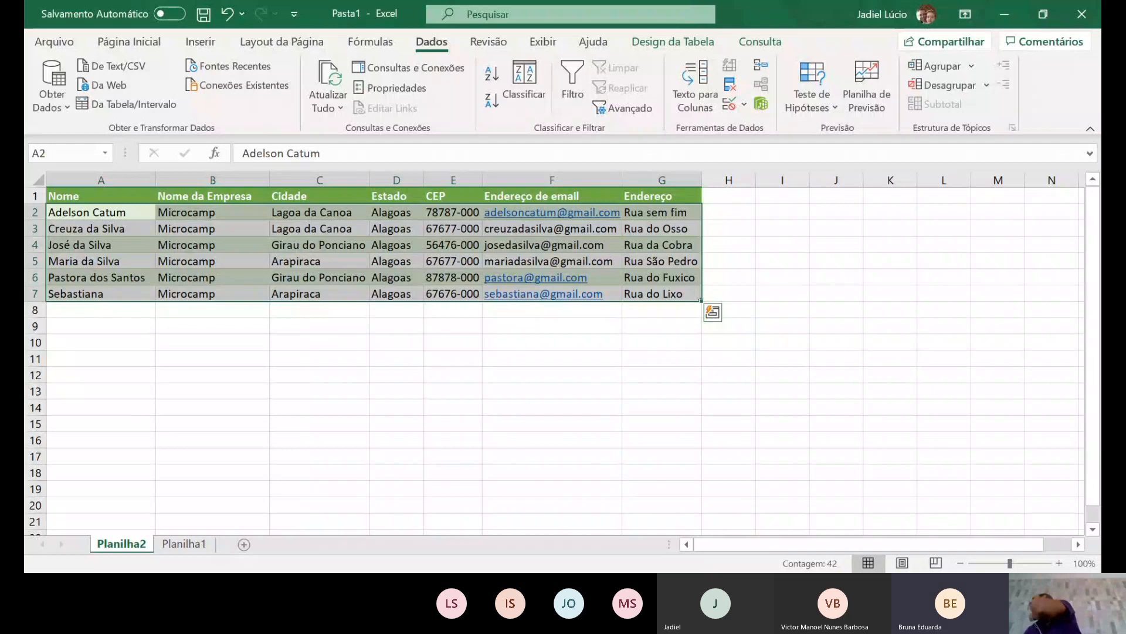
{"action": "key", "text": "alt+Tab"}
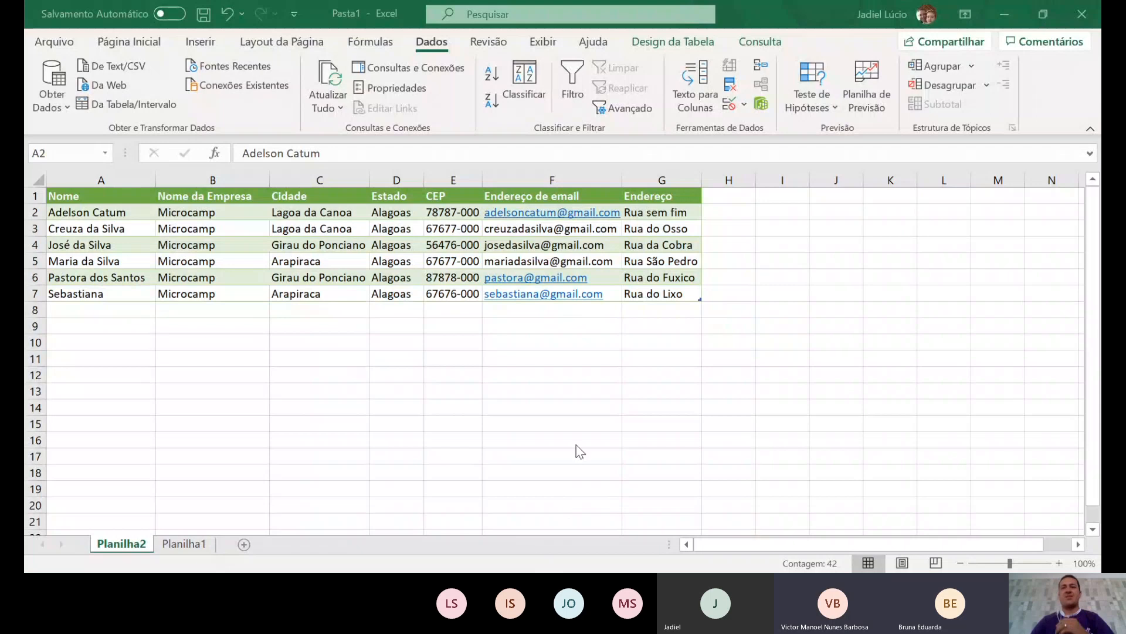
{"action": "left_click", "coordinate": [1051, 19]}
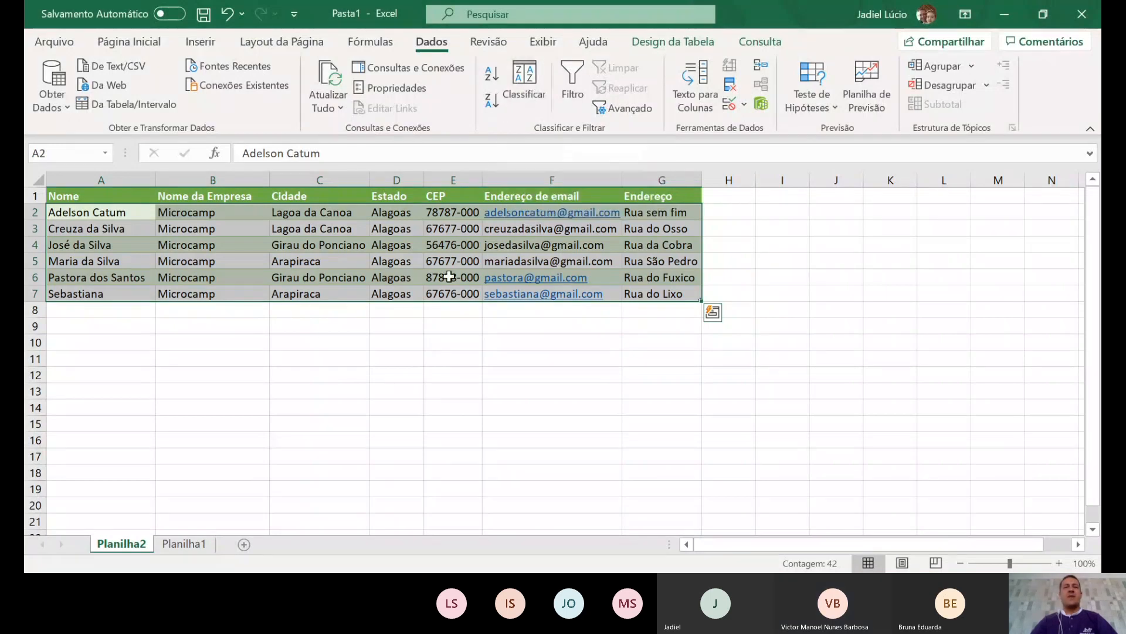
{"action": "left_click", "coordinate": [319, 407]}
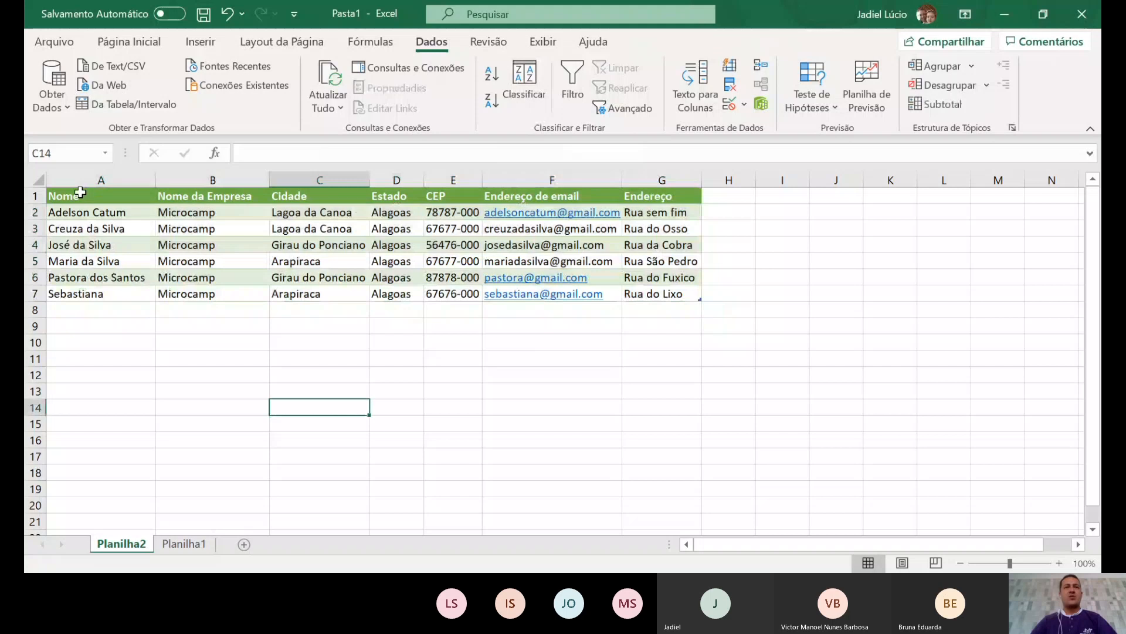
- Select A1:G7, the full contact table including the header row
{"action": "left_click_drag", "start_coordinate": [81, 195], "coordinate": [658, 293]}
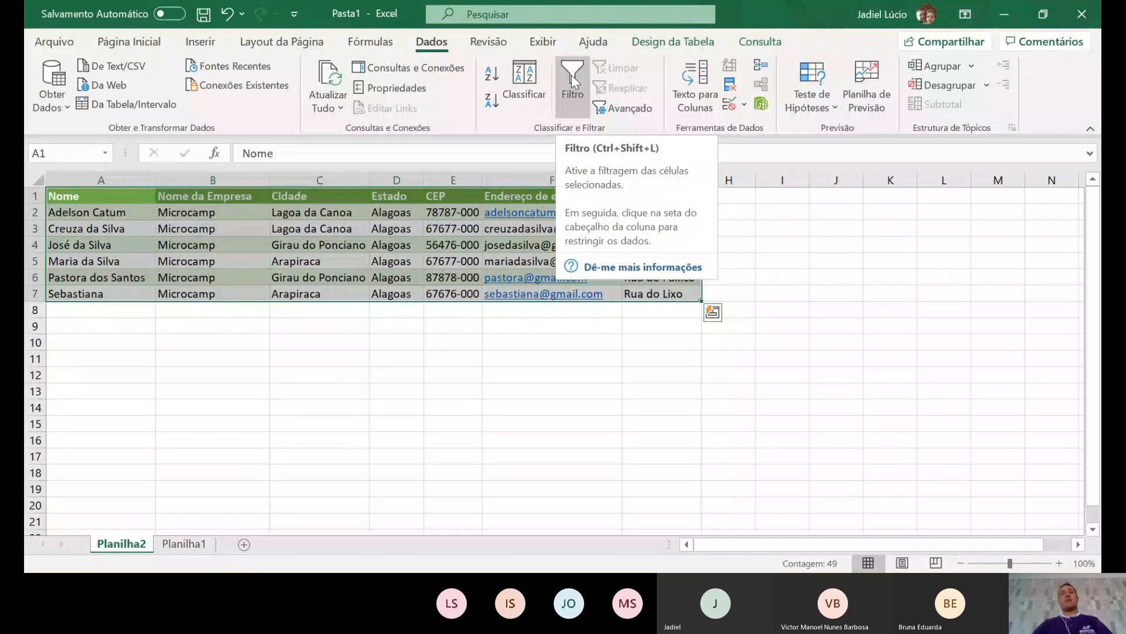
{"action": "left_click", "coordinate": [571, 75]}
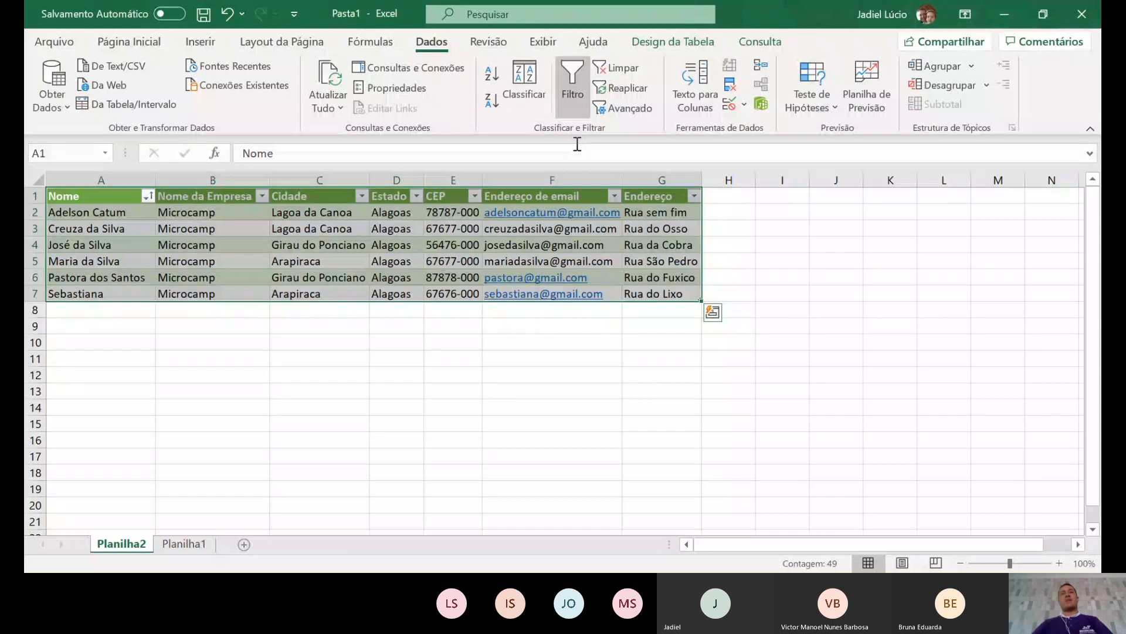
{"action": "left_click", "coordinate": [172, 375]}
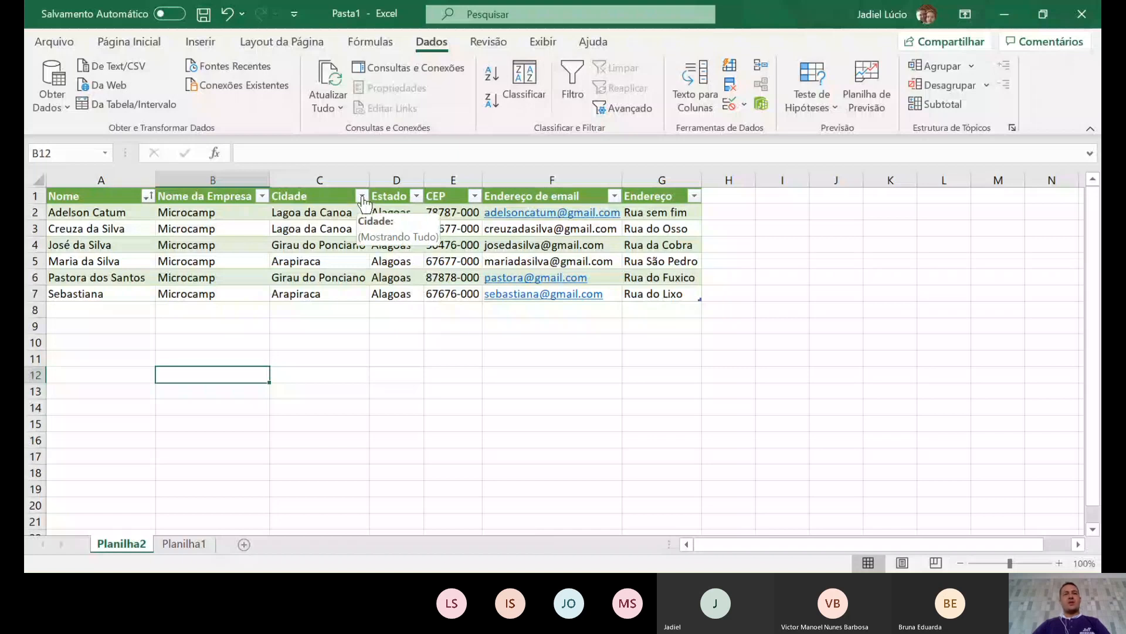
- Filter the Cidade column to Girau do Ponciano only, showing 2 of 6 contacts
{"action": "left_click", "coordinate": [362, 197]}
{"action": "left_click", "coordinate": [187, 376]}
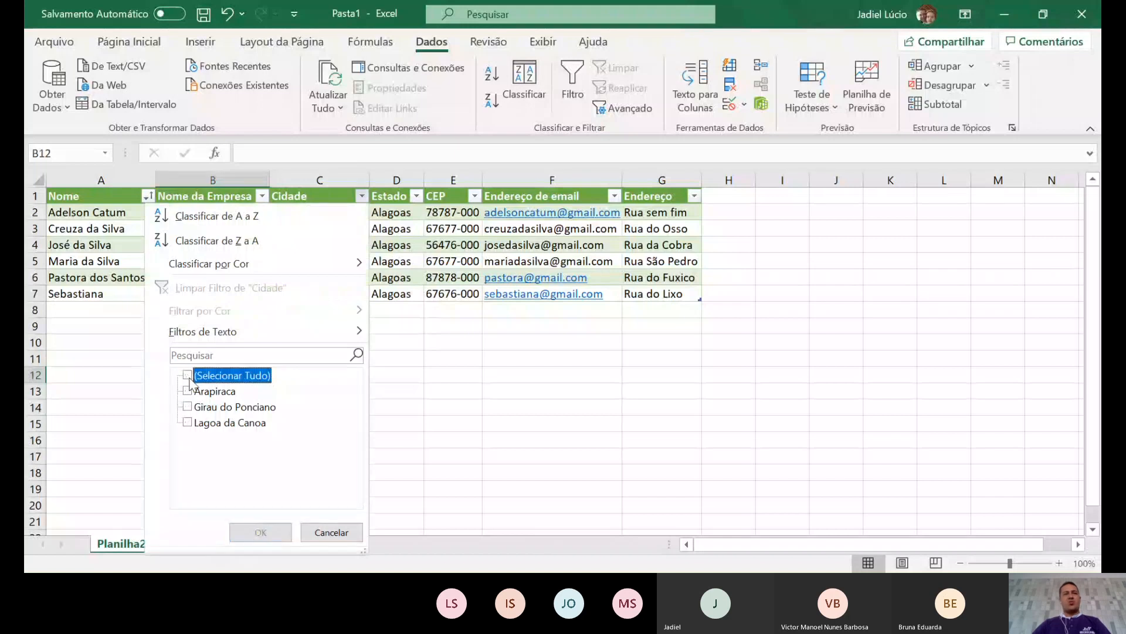
{"action": "left_click", "coordinate": [188, 406]}
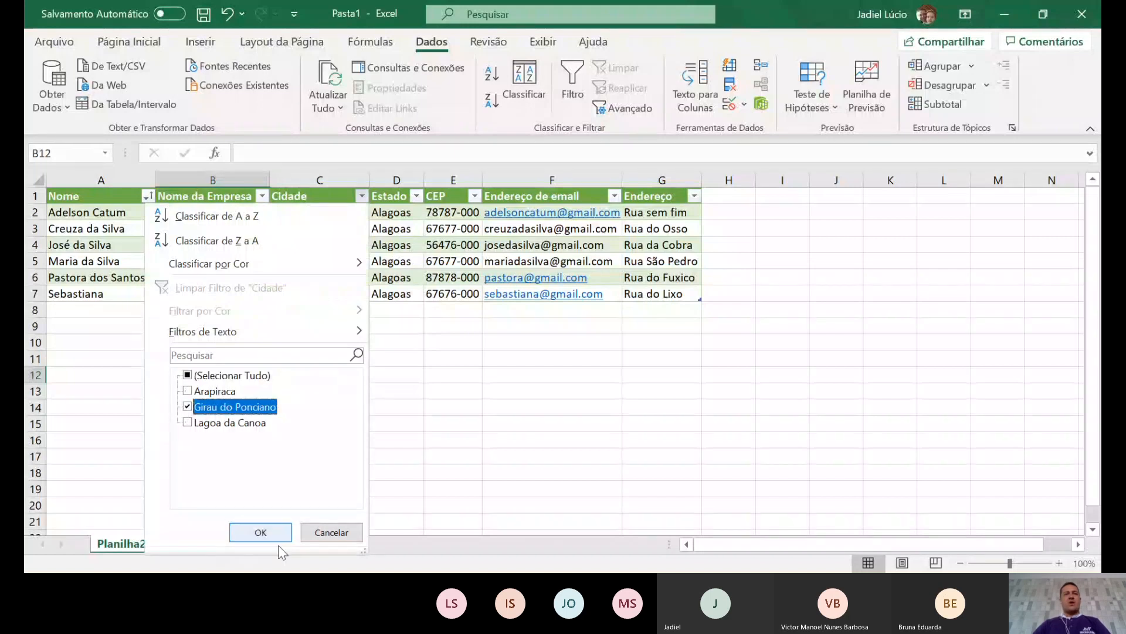
{"action": "left_click", "coordinate": [261, 535]}
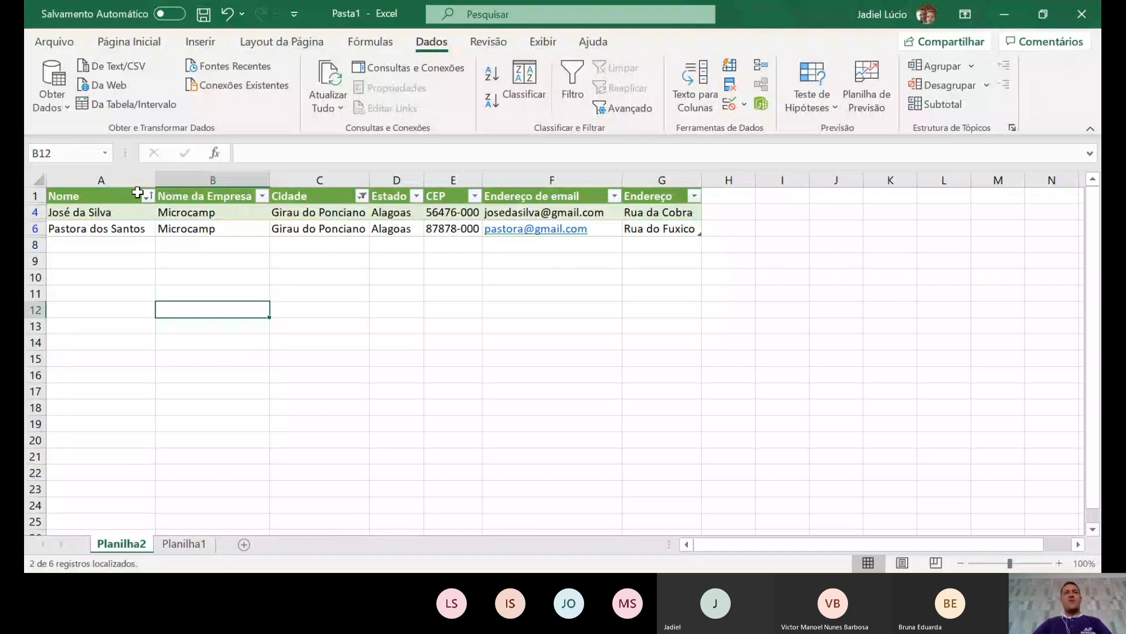
- Switch the Cidade filter so only Arapiraca rows are shown
{"action": "left_click", "coordinate": [362, 197]}
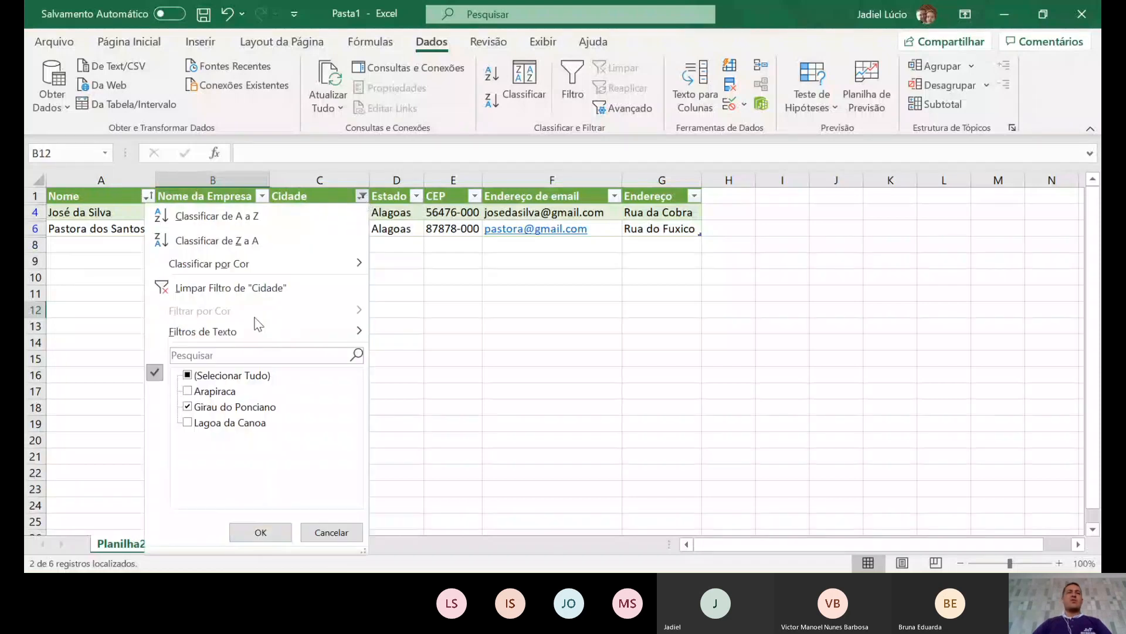
{"action": "left_click", "coordinate": [196, 390]}
{"action": "left_click", "coordinate": [188, 407]}
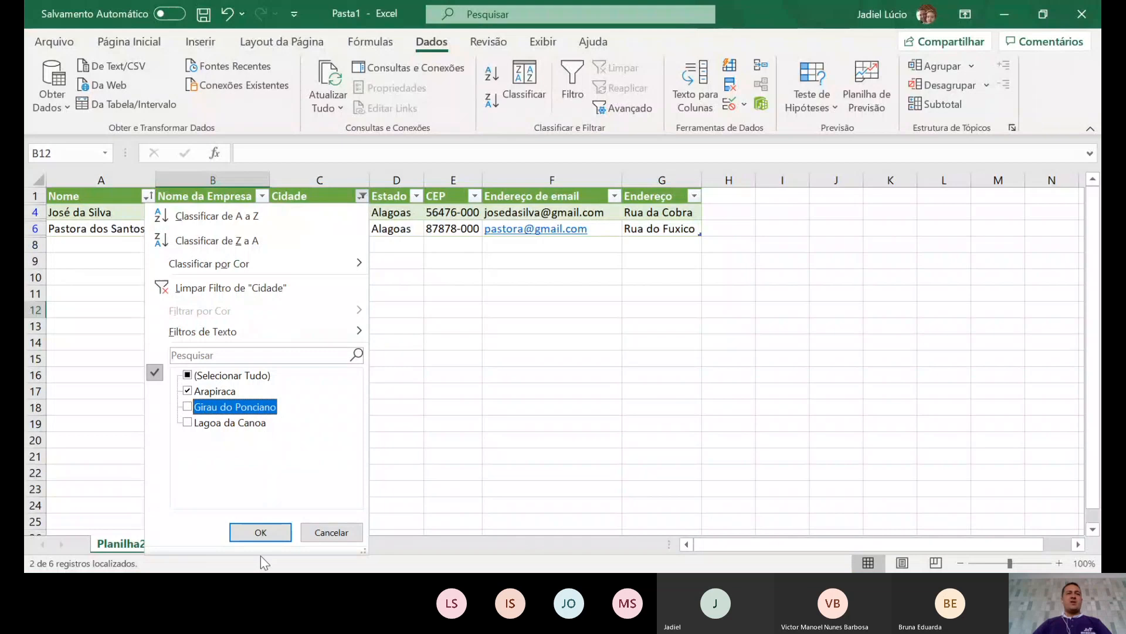
{"action": "left_click", "coordinate": [261, 532]}
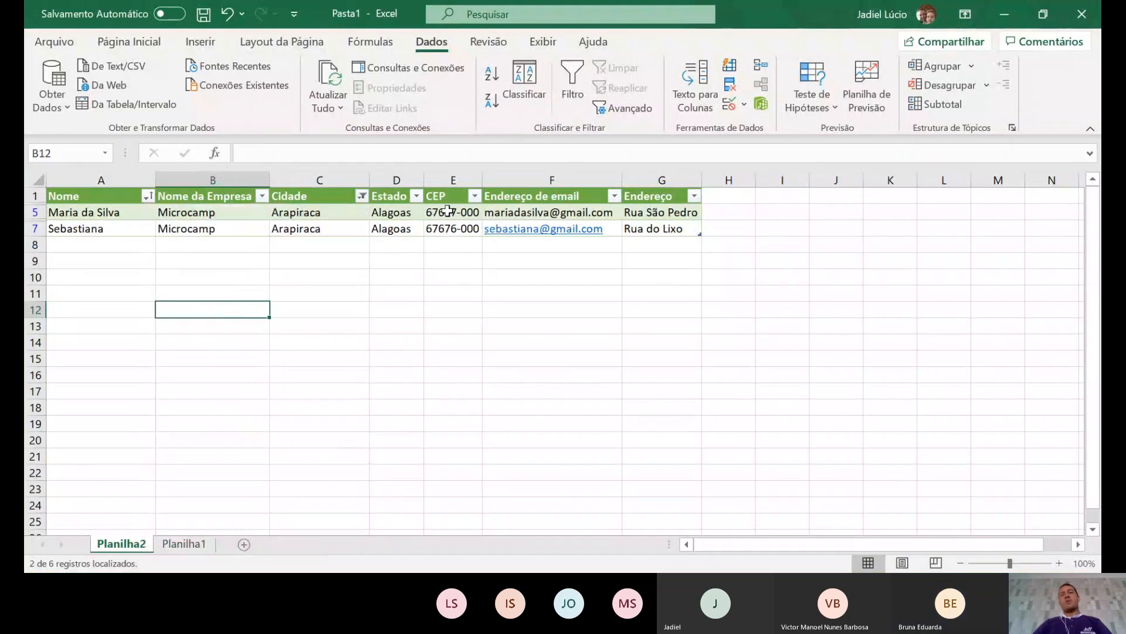
- Add Girau do Ponciano back to the Cidade filter, showing 4 of 6 contacts
{"action": "left_click", "coordinate": [361, 197]}
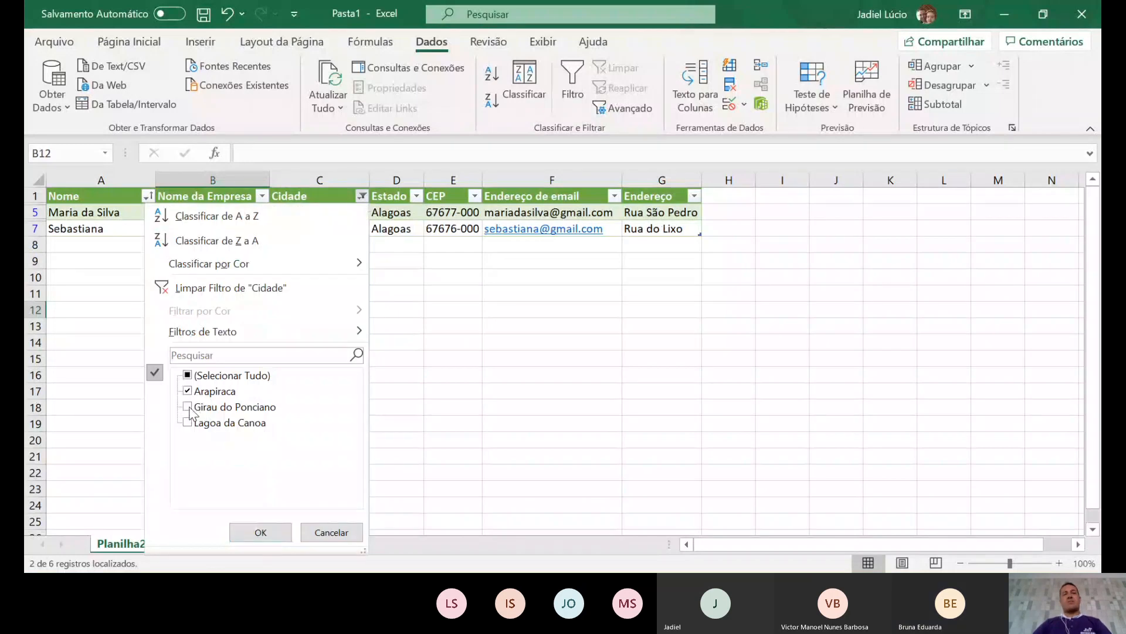
{"action": "left_click", "coordinate": [187, 406]}
{"action": "left_click", "coordinate": [260, 533]}
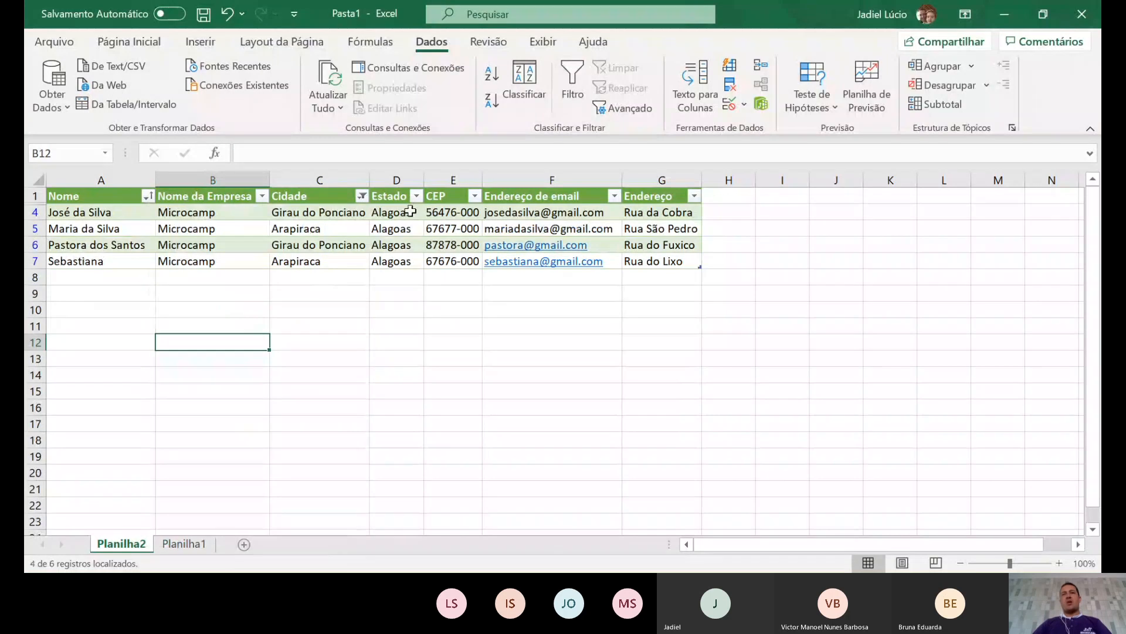
- Restrict the Endereço filter to Rua da Cobra, leaving 1 of 6 records
{"action": "left_click", "coordinate": [694, 195]}
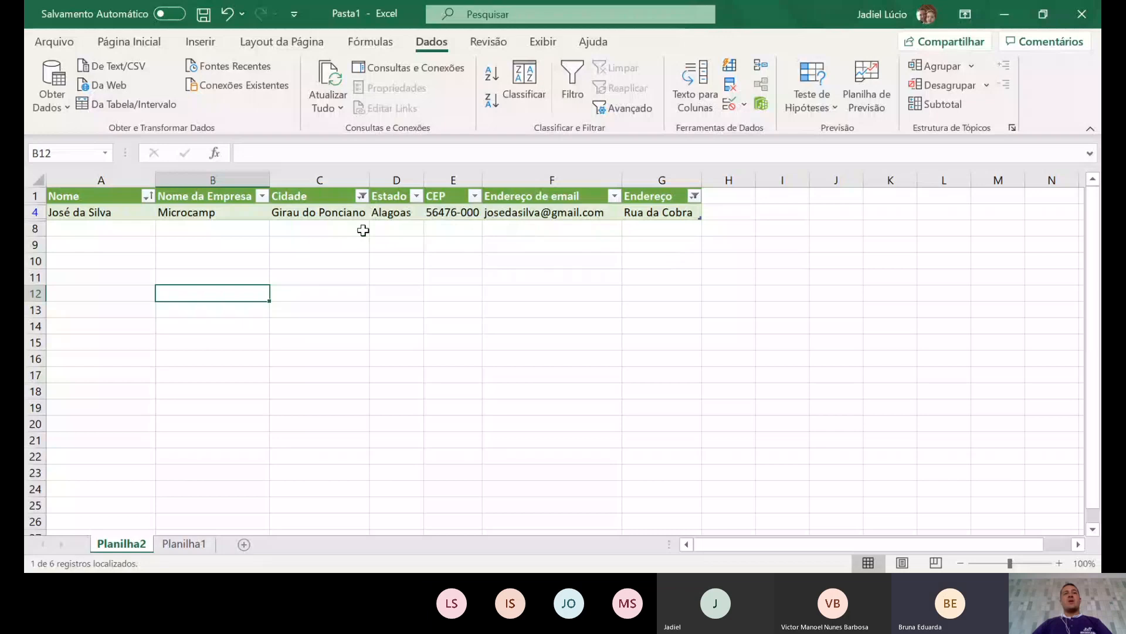
{"action": "left_click", "coordinate": [361, 195]}
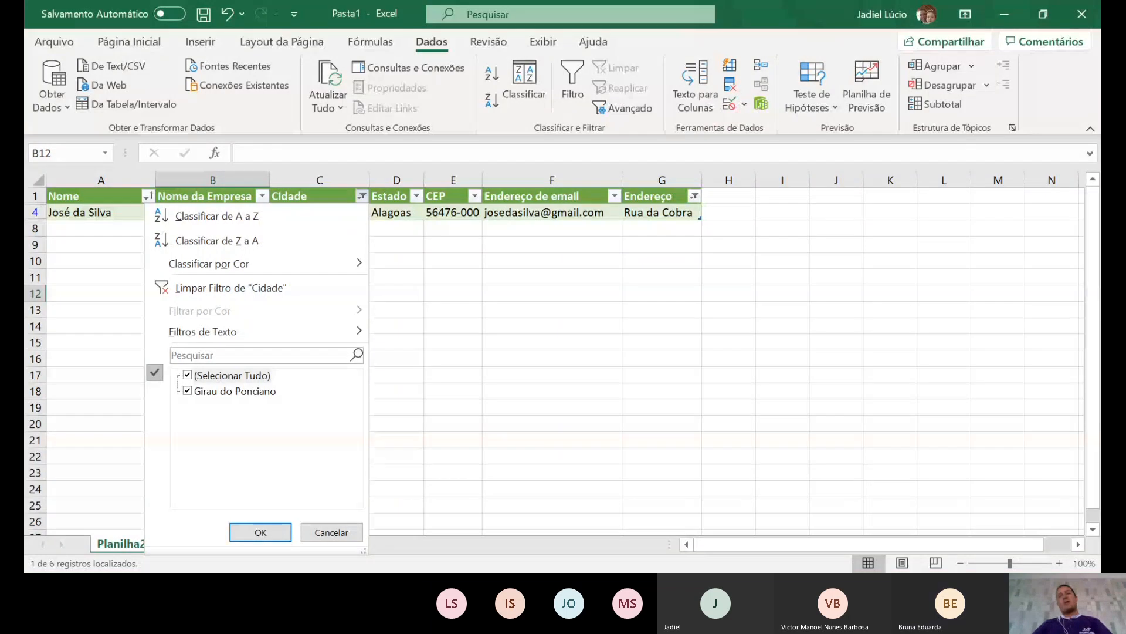
{"action": "key", "text": "alt+Tab"}
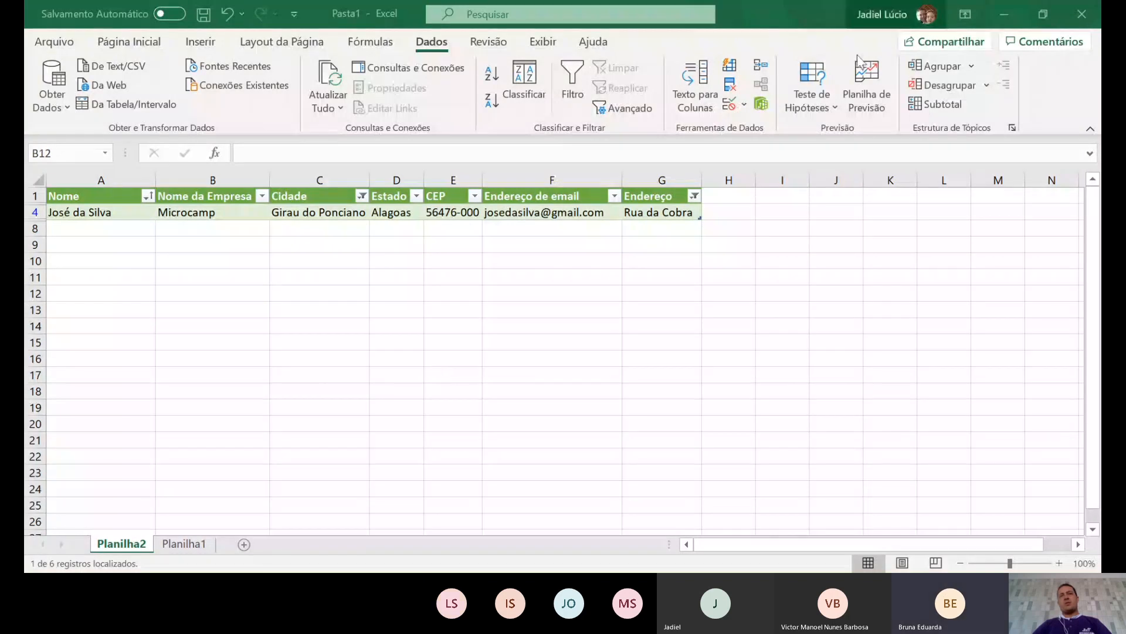
{"action": "left_click", "coordinate": [779, 98]}
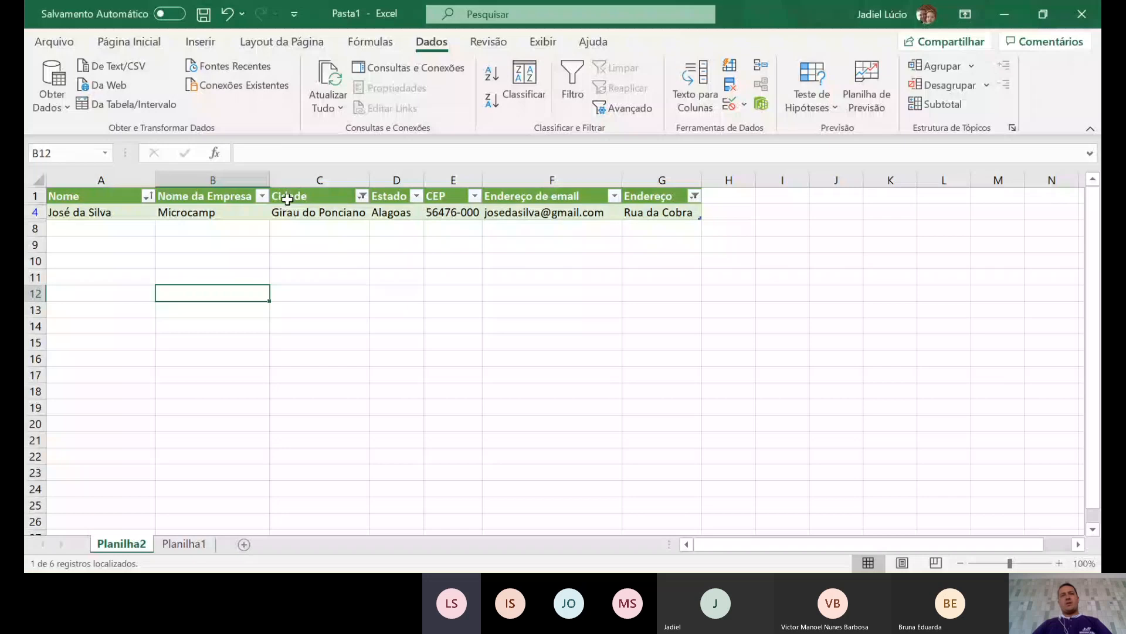
{"action": "left_click", "coordinate": [362, 195]}
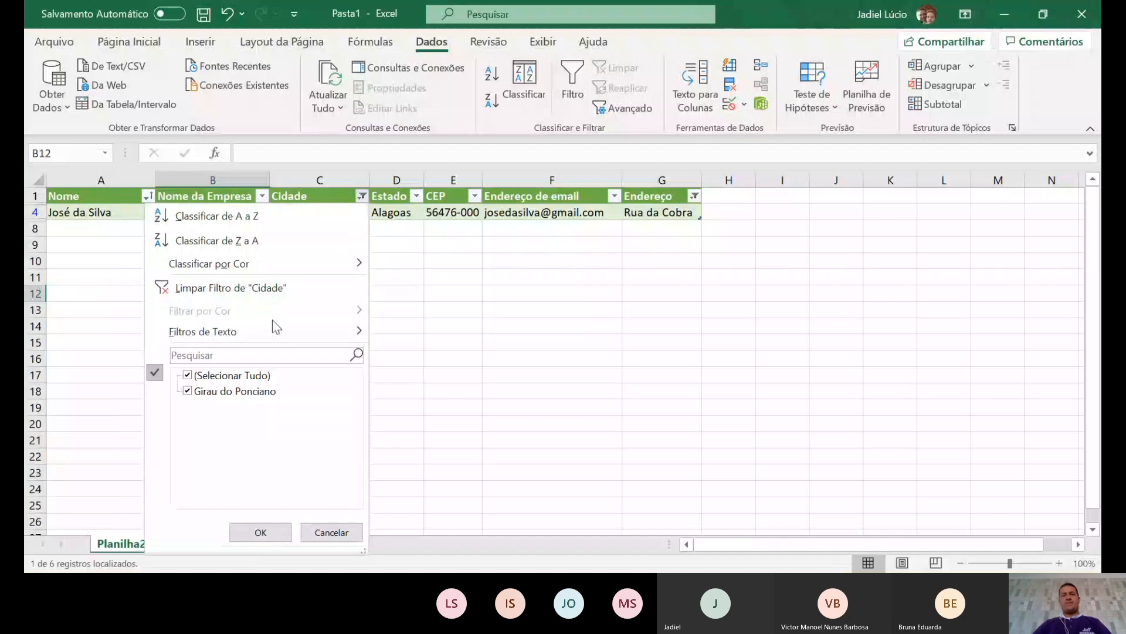
{"action": "left_click", "coordinate": [571, 405]}
{"action": "key", "text": "alt+Tab"}
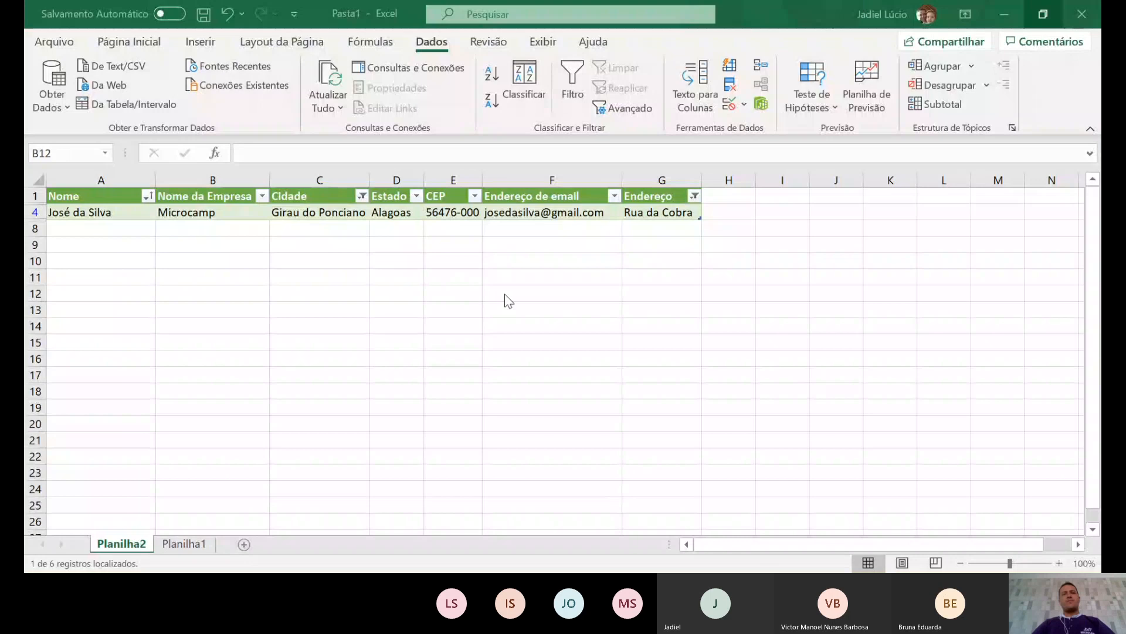
{"action": "left_click", "coordinate": [536, 421]}
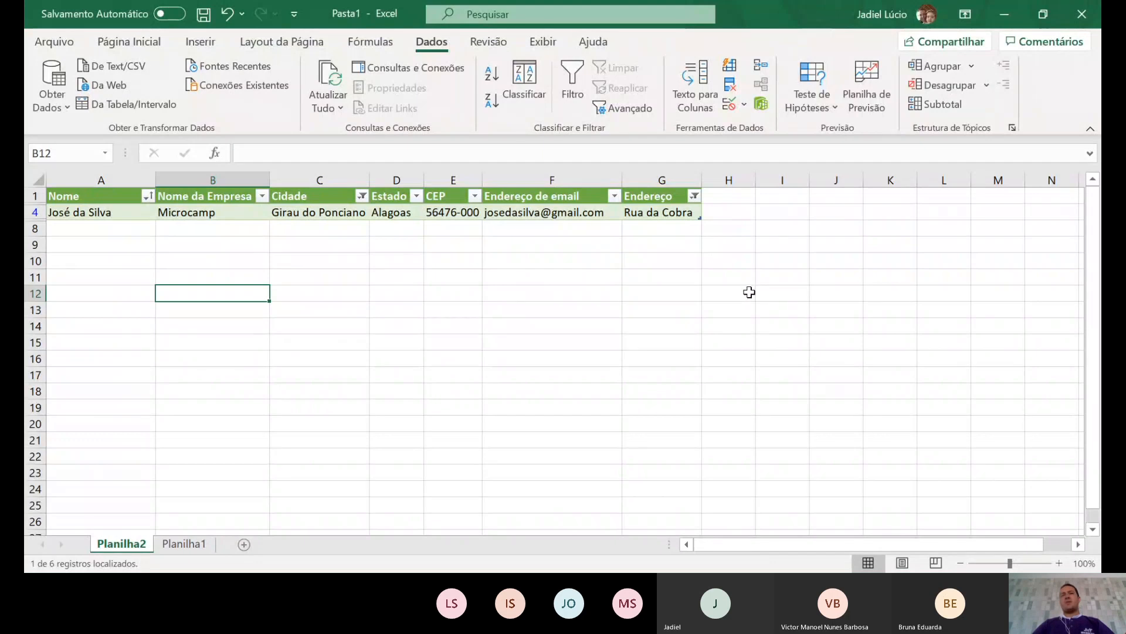
{"action": "left_click", "coordinate": [363, 198]}
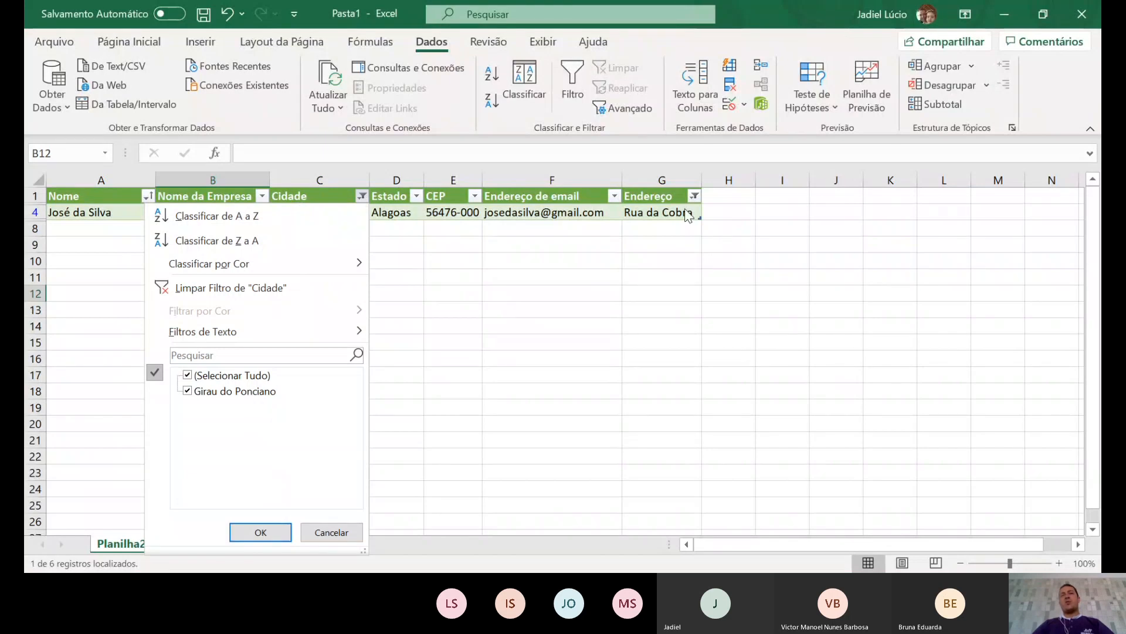
- Clear the Endereço filter by selecting all addresses
{"action": "left_click", "coordinate": [298, 214]}
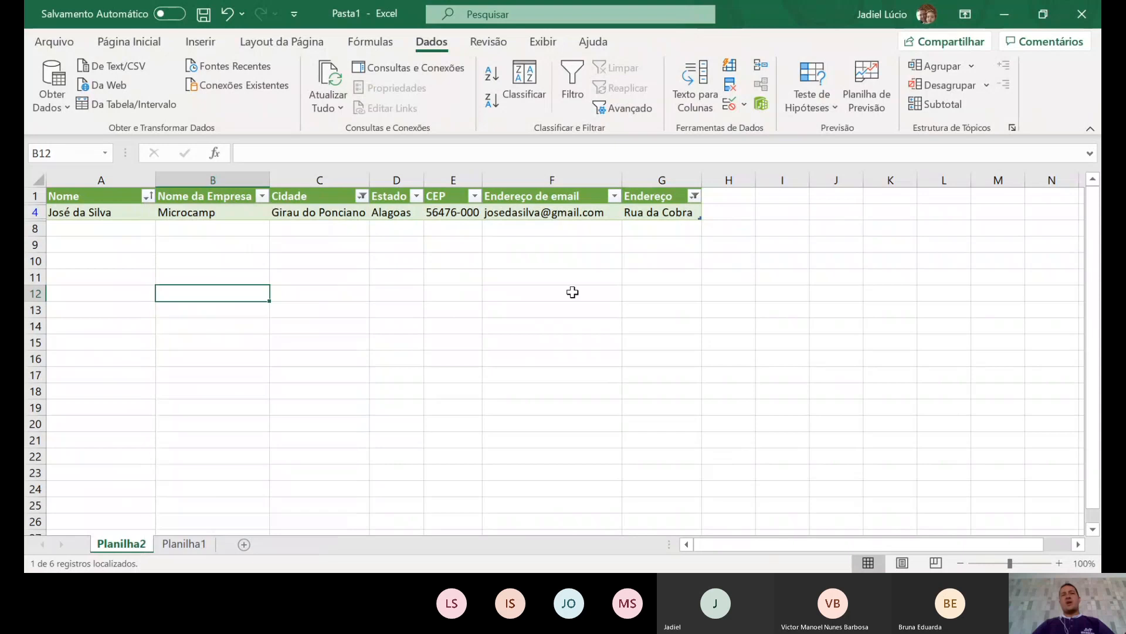
{"action": "left_click", "coordinate": [695, 196]}
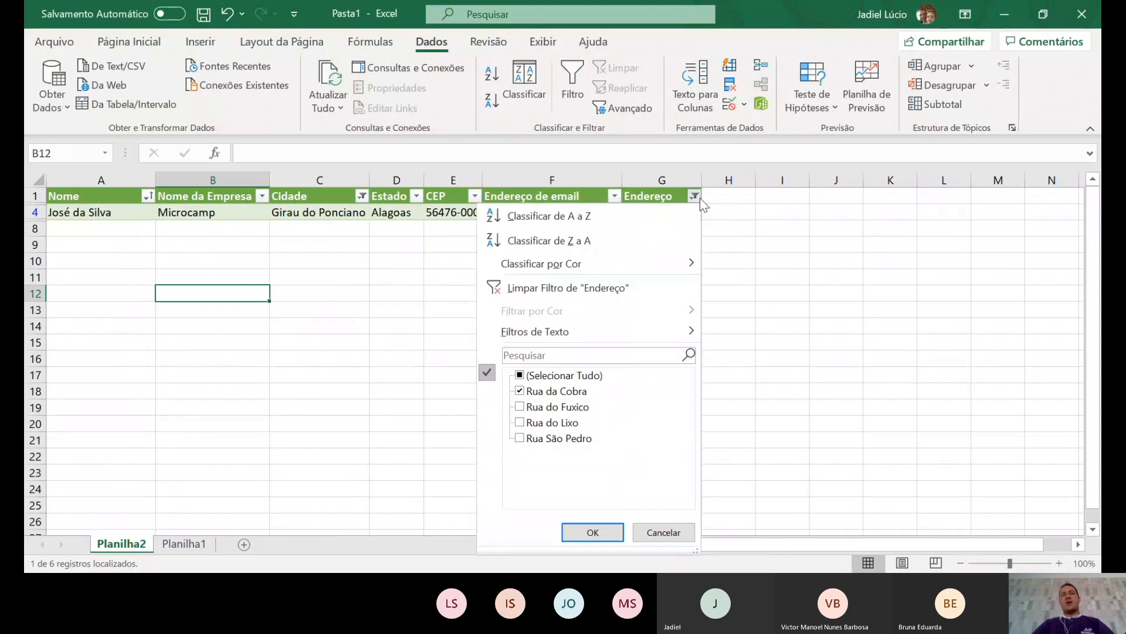
{"action": "left_click", "coordinate": [532, 376]}
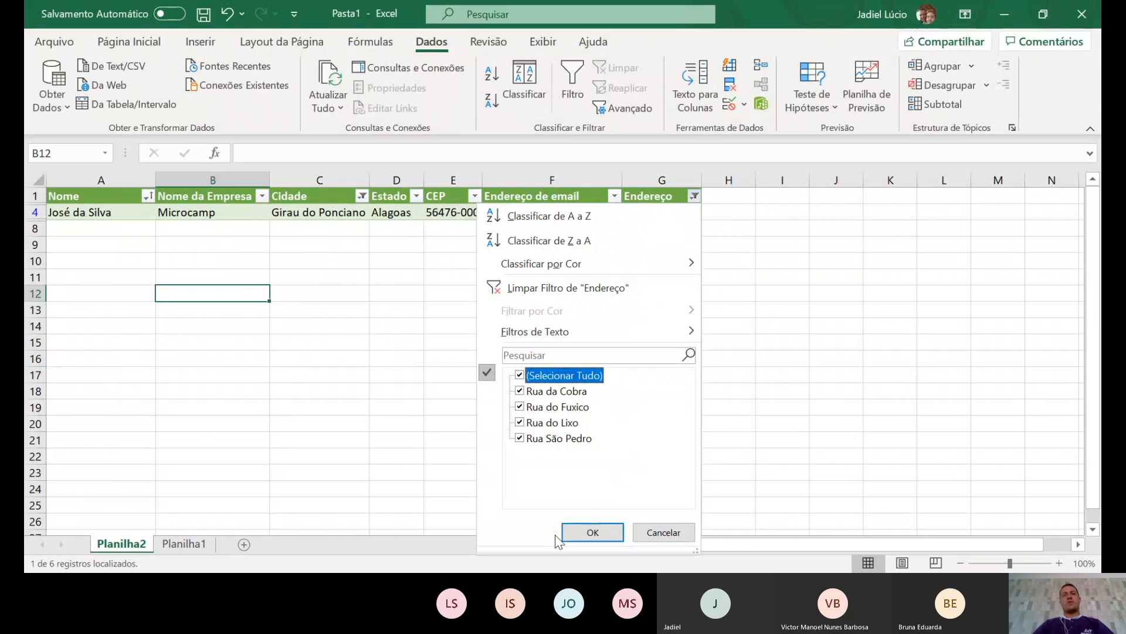
{"action": "left_click", "coordinate": [589, 532]}
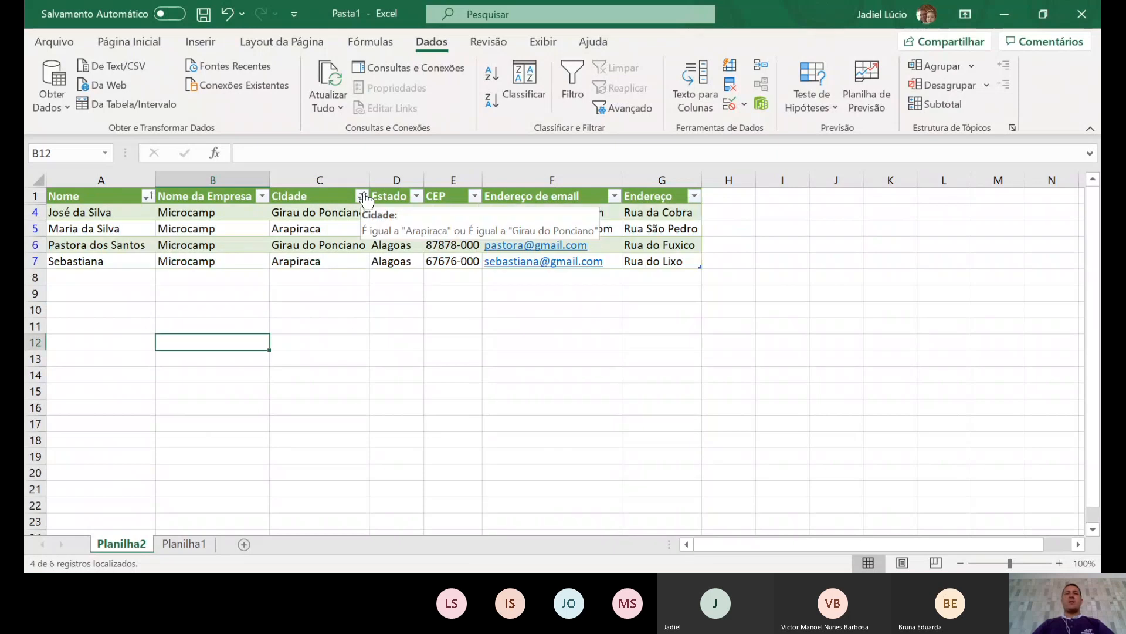
- Clear the Cidade filter so all six contacts show, then select empty cells C12 and G11
{"action": "left_click", "coordinate": [362, 194]}
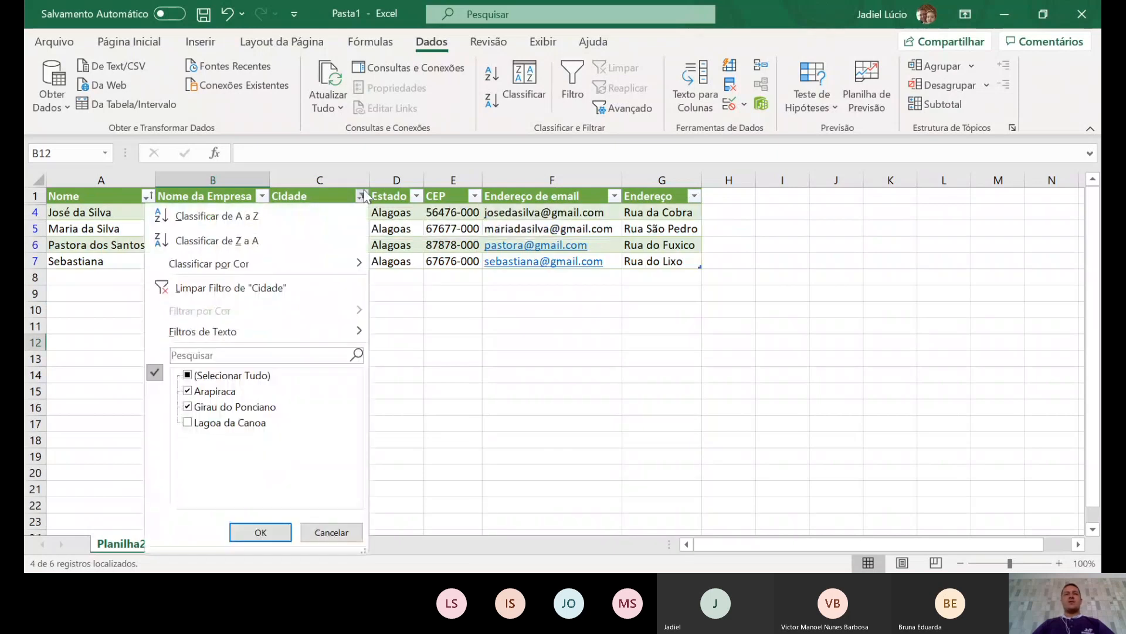
{"action": "left_click", "coordinate": [187, 375]}
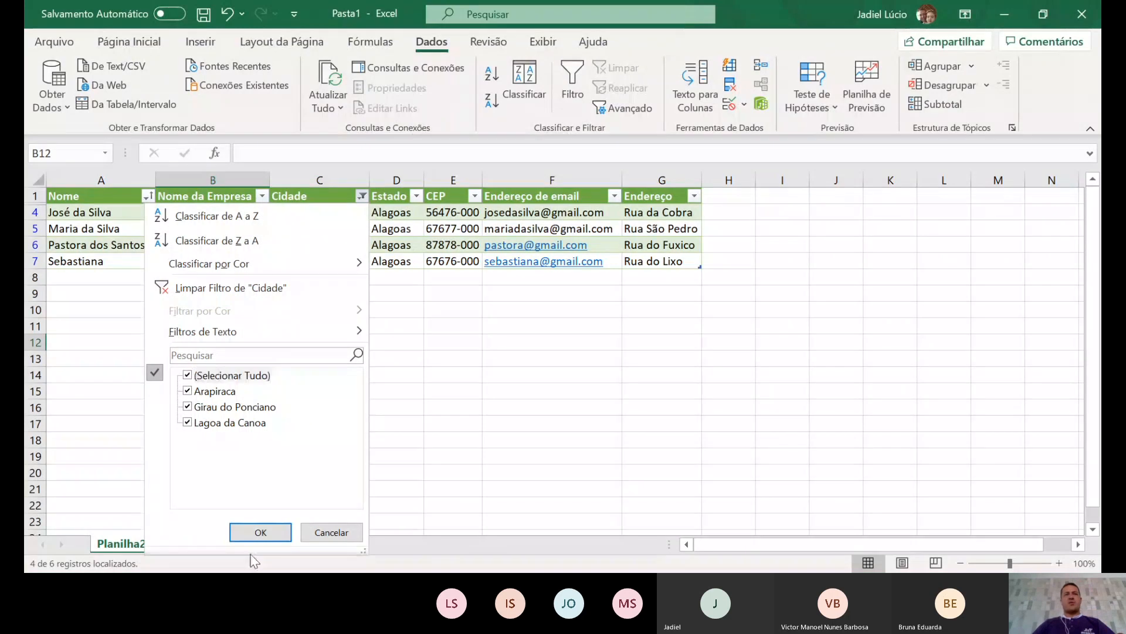
{"action": "left_click", "coordinate": [261, 532]}
{"action": "left_click", "coordinate": [332, 375]}
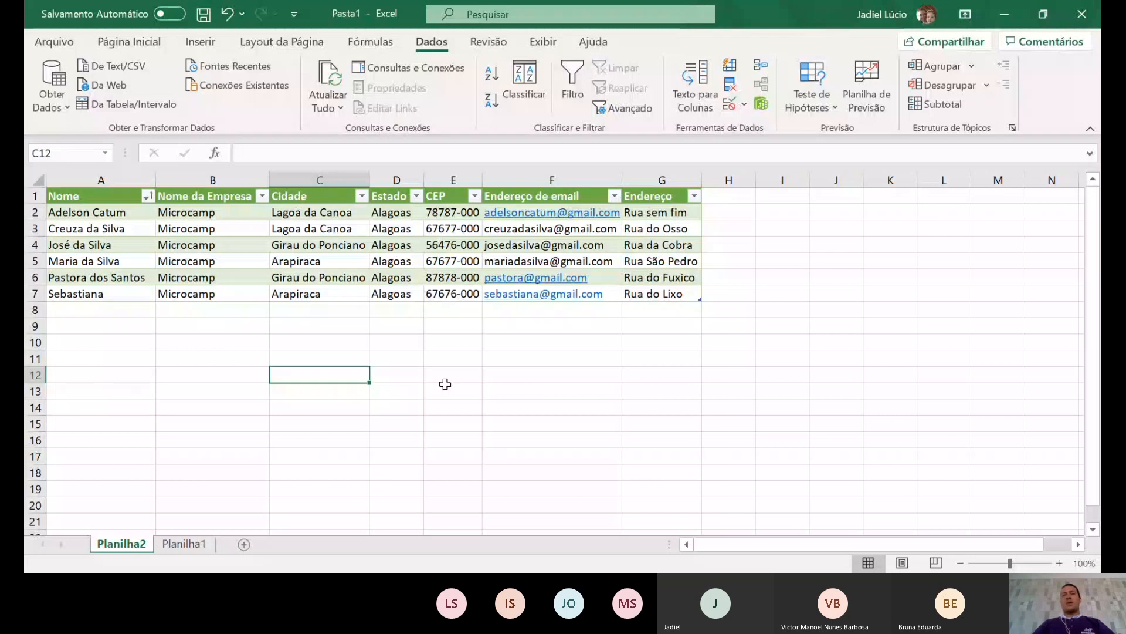
{"action": "left_click", "coordinate": [663, 357]}
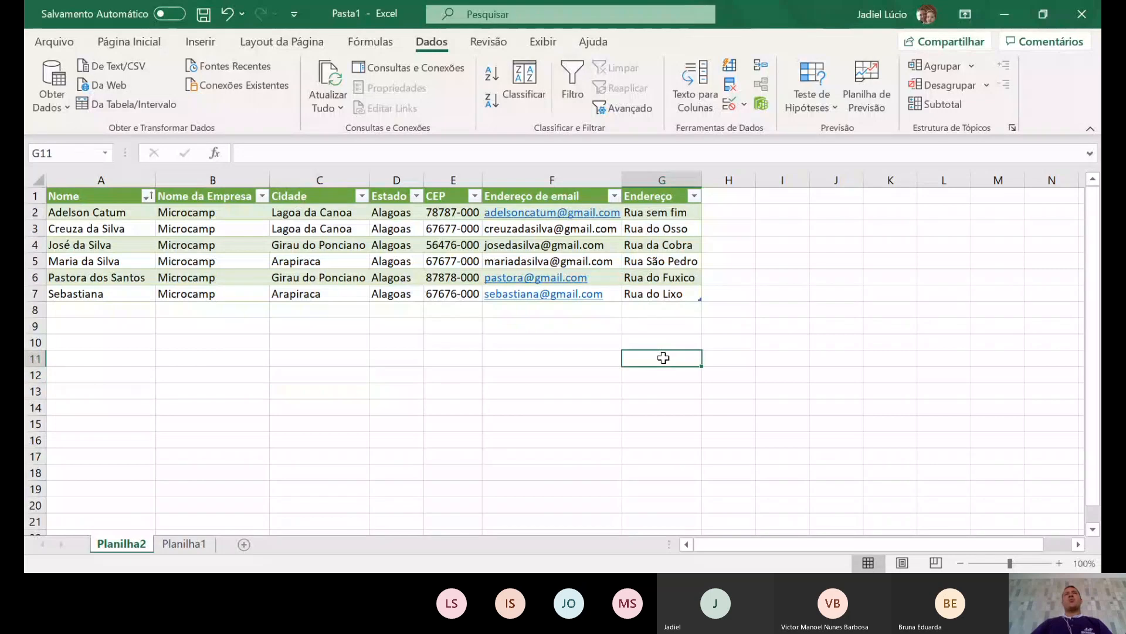
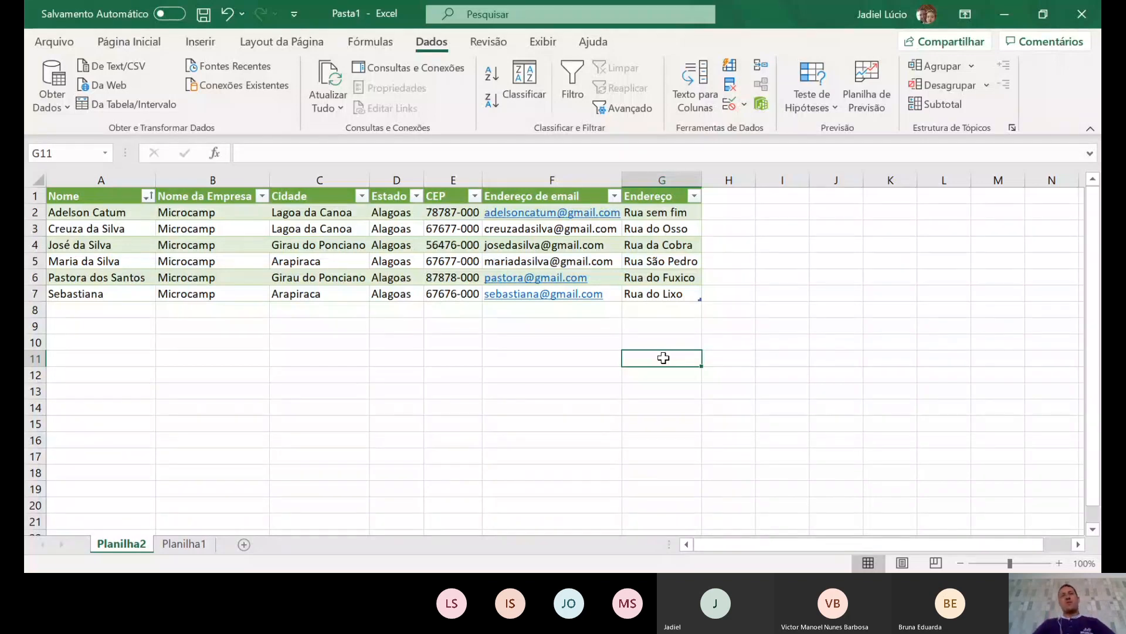
- Select empty cell D14 below the table and dismiss its context menu unused
{"action": "left_click", "coordinate": [424, 409]}
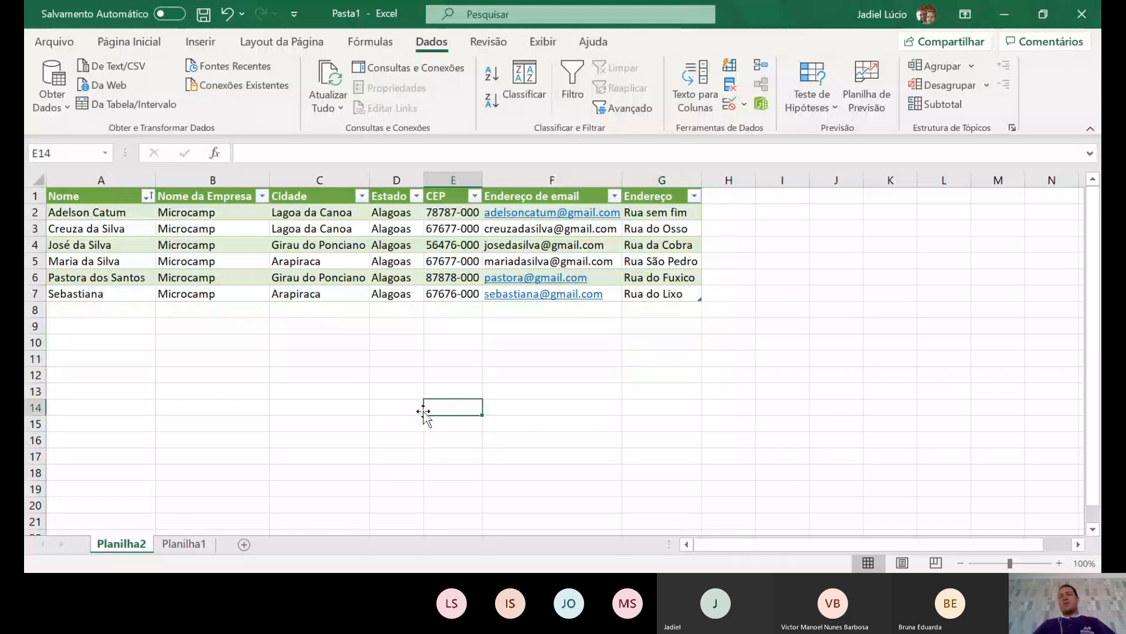
{"action": "right_click", "coordinate": [418, 405]}
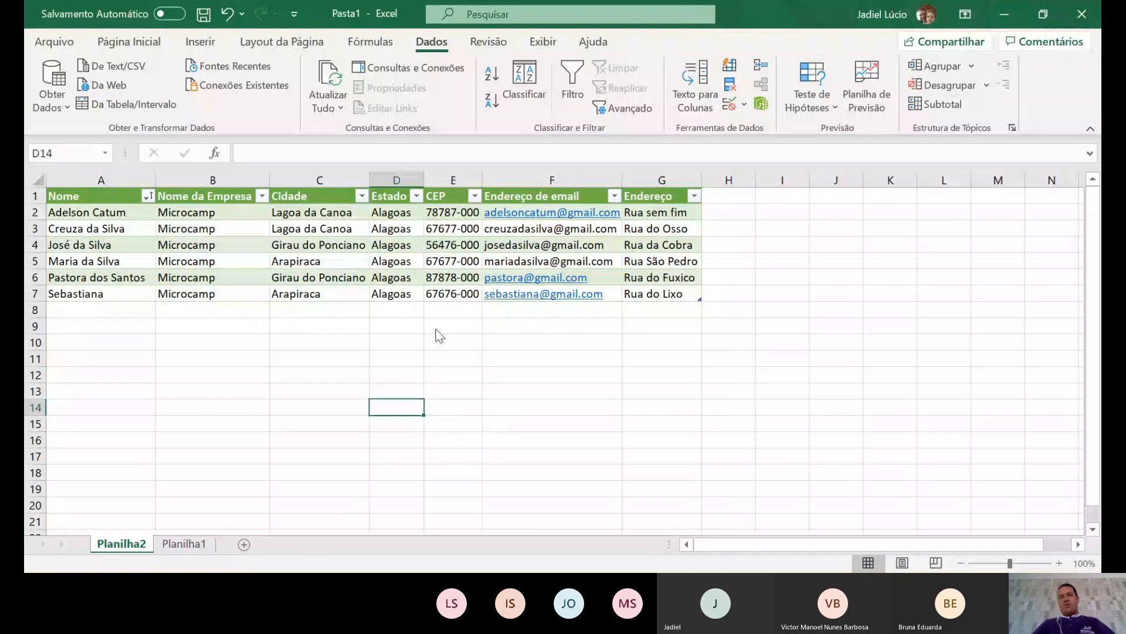
{"action": "key", "text": "Escape"}
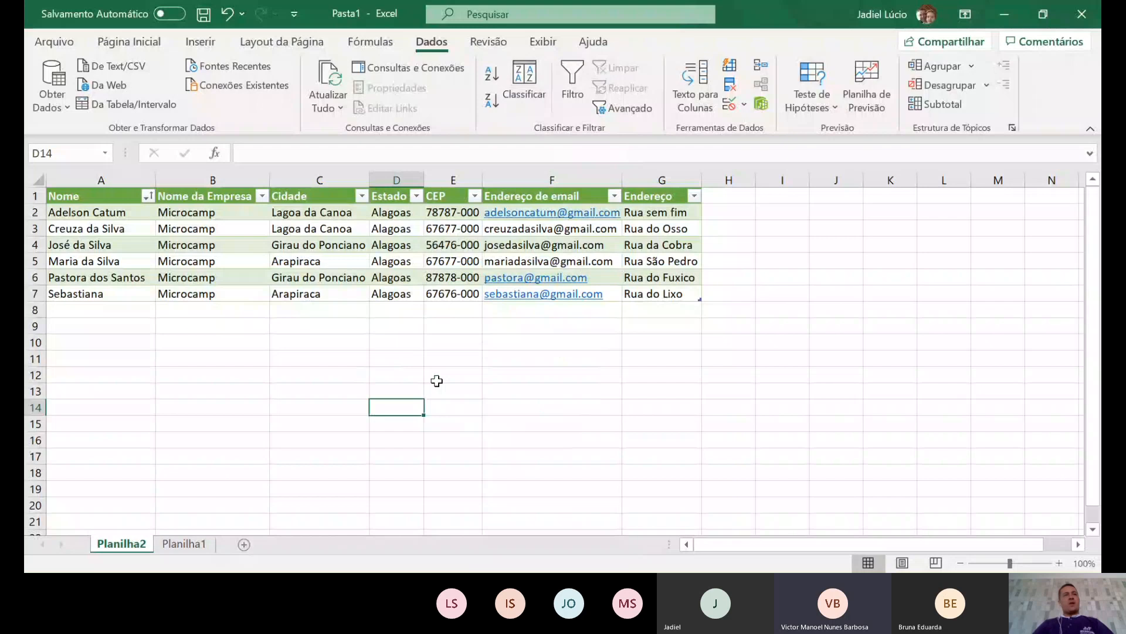
- Copy the six names in A2:A7 of Planilha2 and paste them into A1 of Planilha1
{"action": "left_click", "coordinate": [102, 216]}
{"action": "left_click_drag", "start_coordinate": [102, 216], "coordinate": [105, 297]}
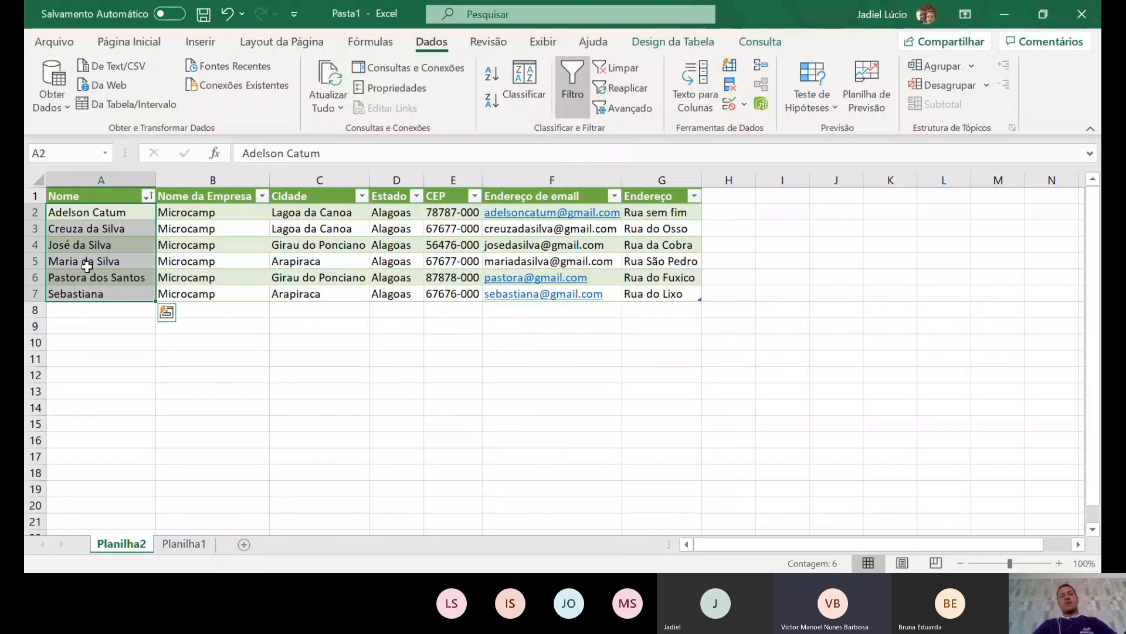
{"action": "key", "text": "ctrl+c"}
{"action": "left_click", "coordinate": [184, 544]}
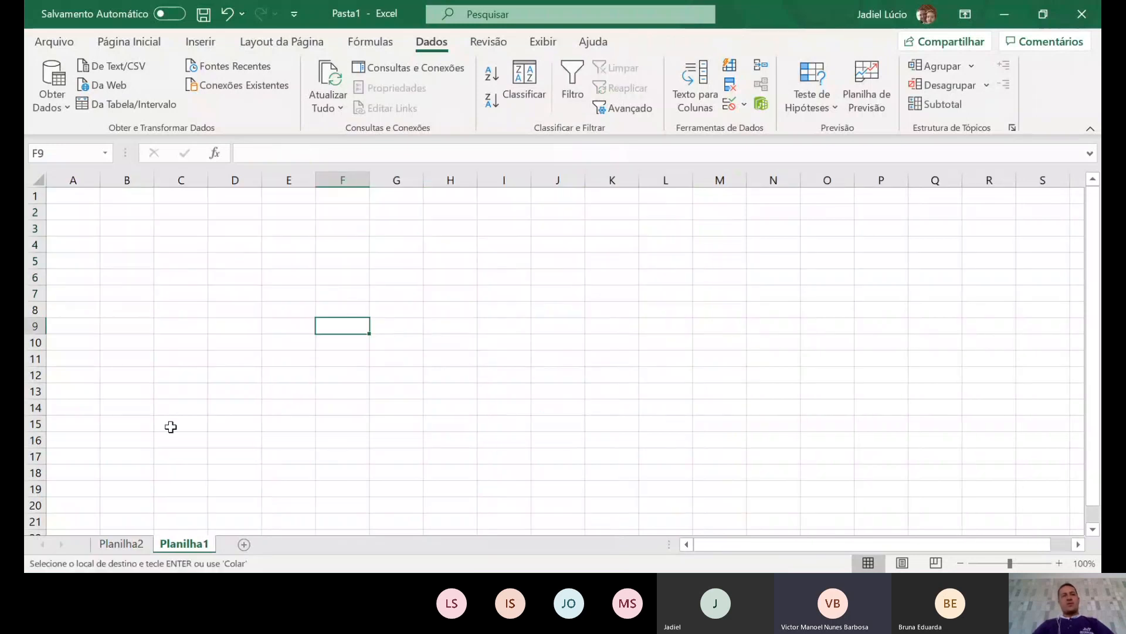
{"action": "left_click", "coordinate": [85, 201]}
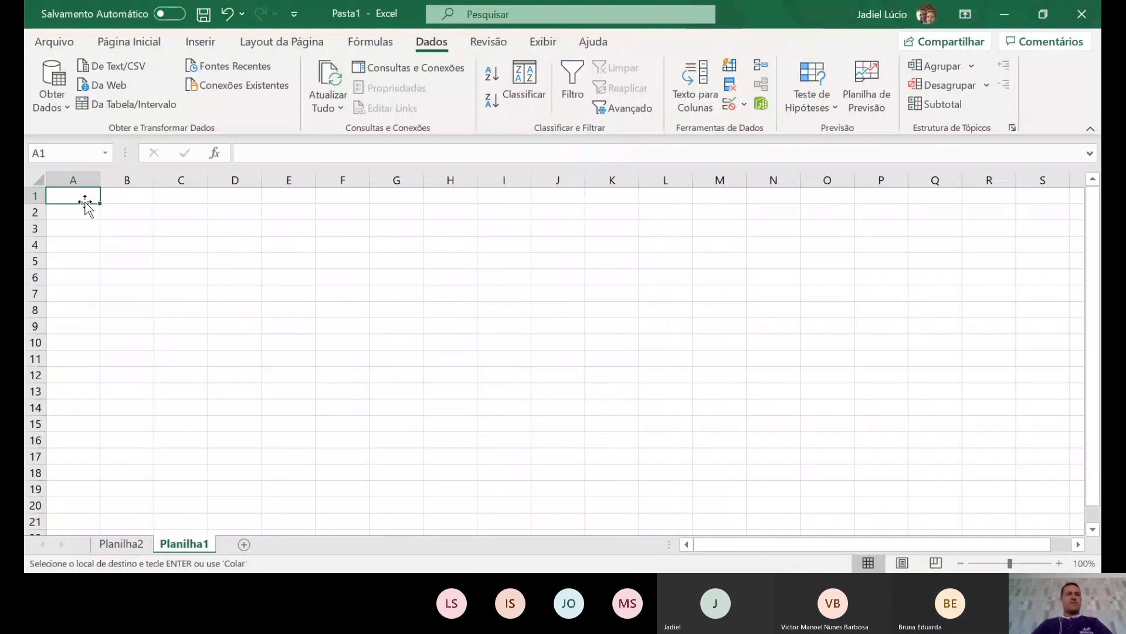
{"action": "key", "text": "Return"}
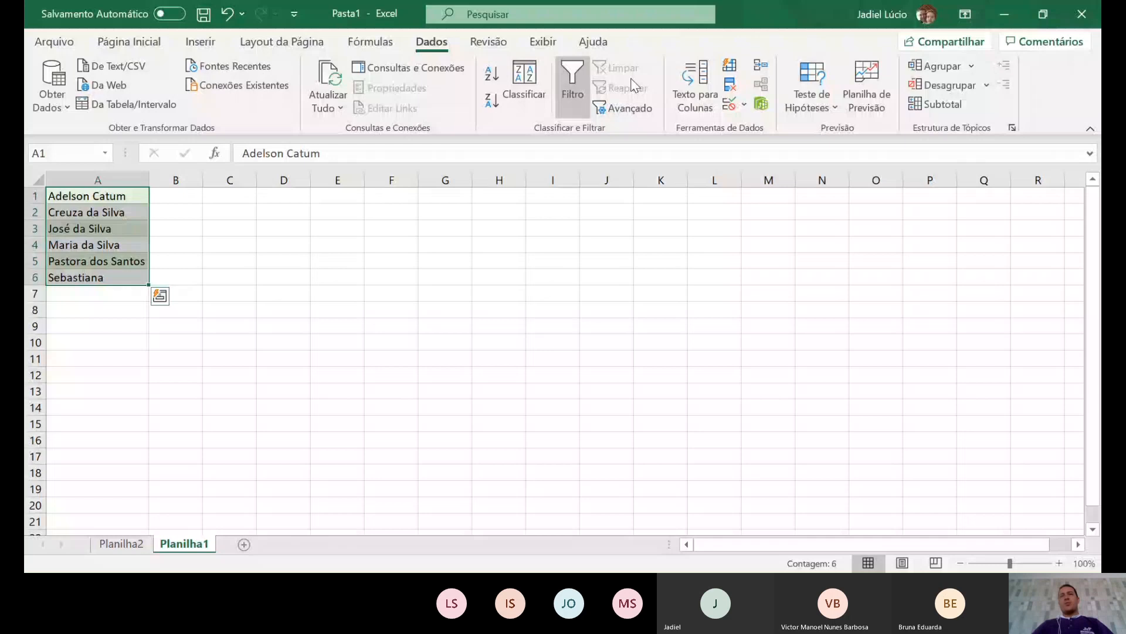
- Launch Dados > Texto para Colunas on the six names in A1:A6
{"action": "left_click", "coordinate": [698, 100]}
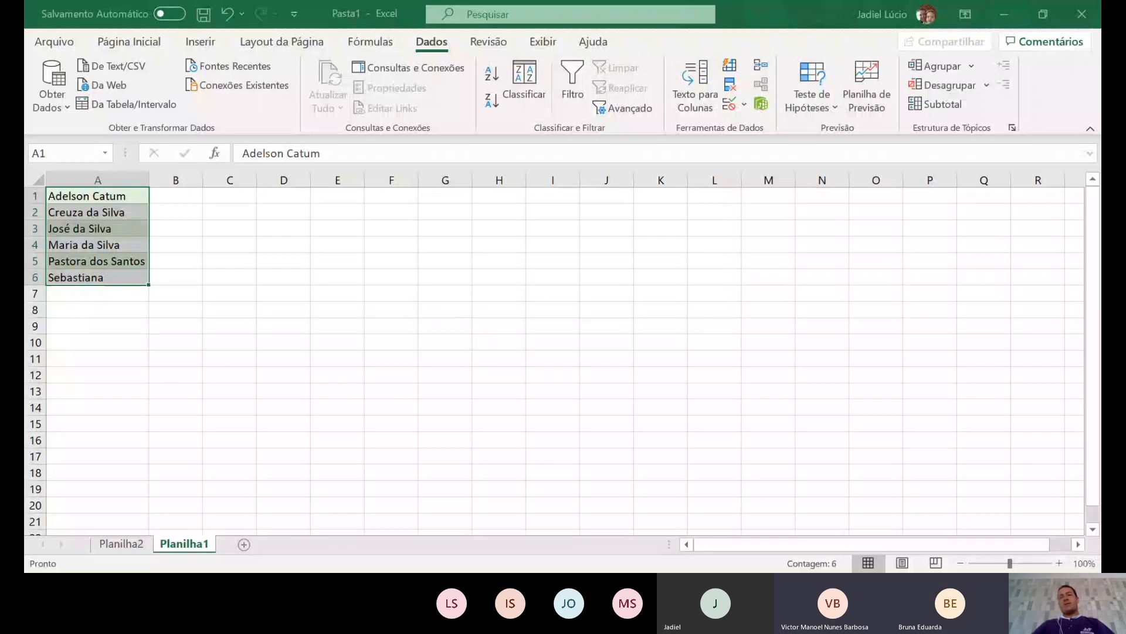
- Capture the wizard's step-2 screen and paste it as a picture at cell C3
{"action": "left_click", "coordinate": [713, 513]}
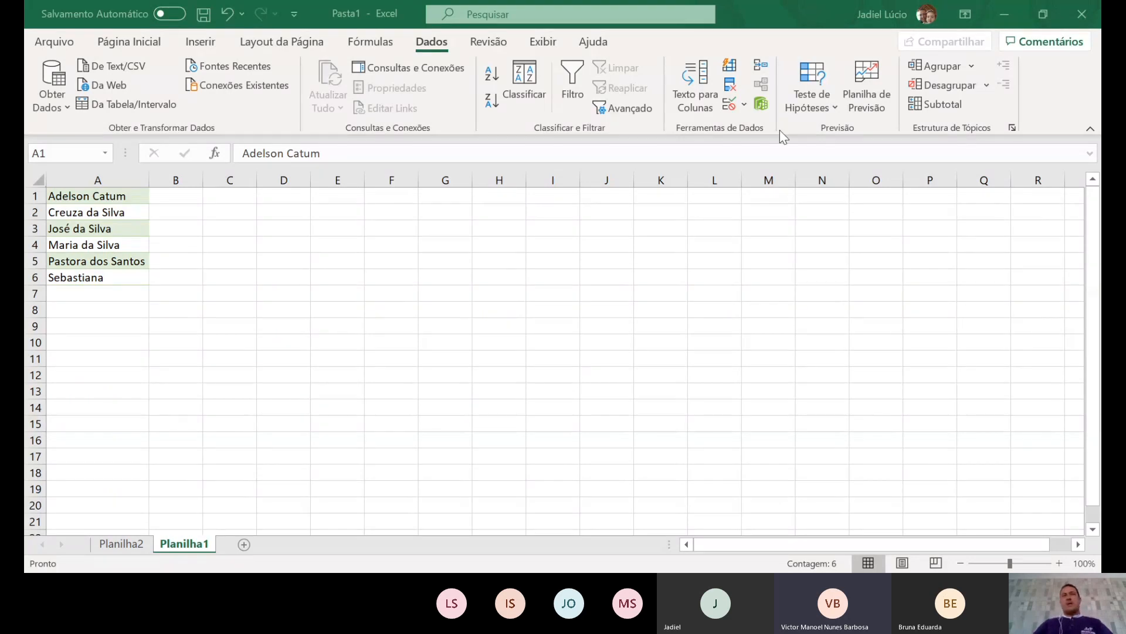
{"action": "key", "text": "ctrl+a"}
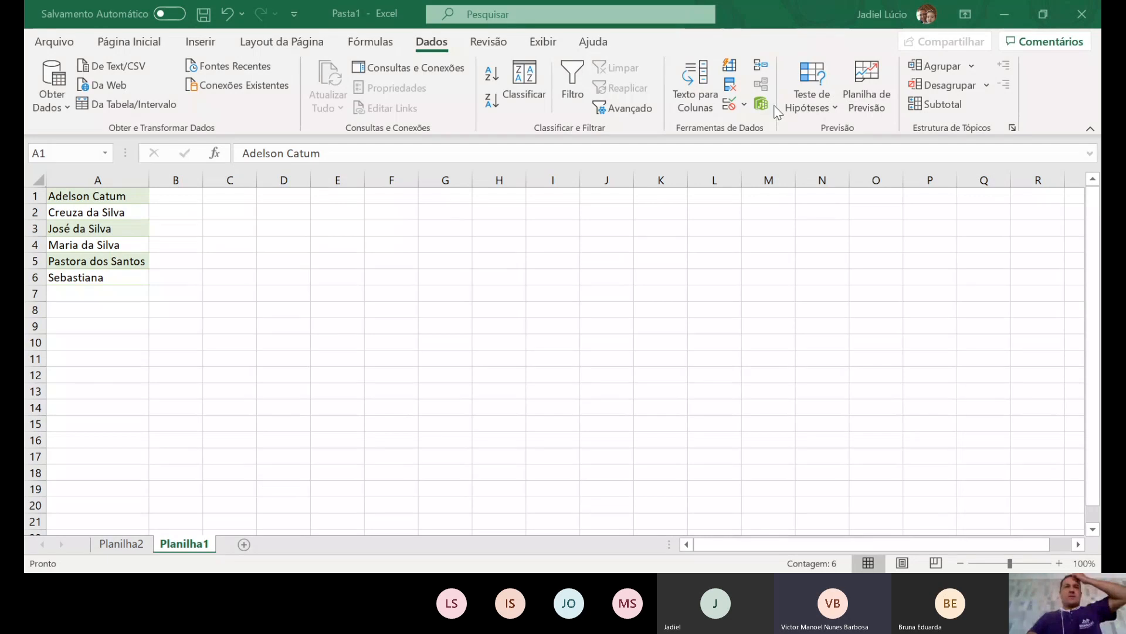
{"action": "key", "text": "ctrl+a"}
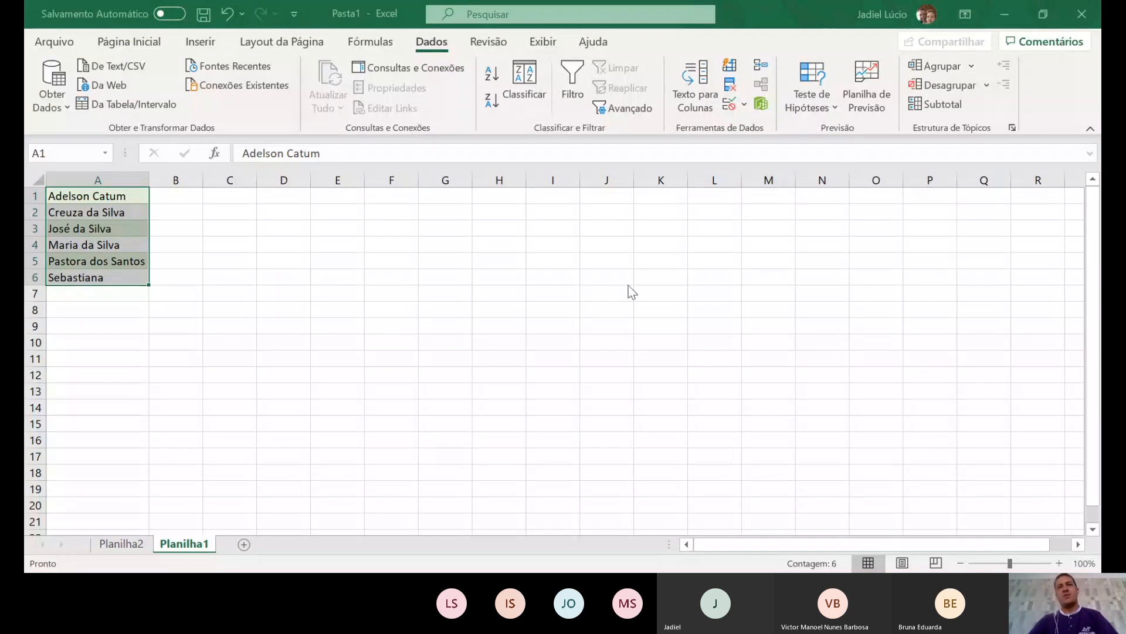
{"action": "left_click", "coordinate": [445, 375]}
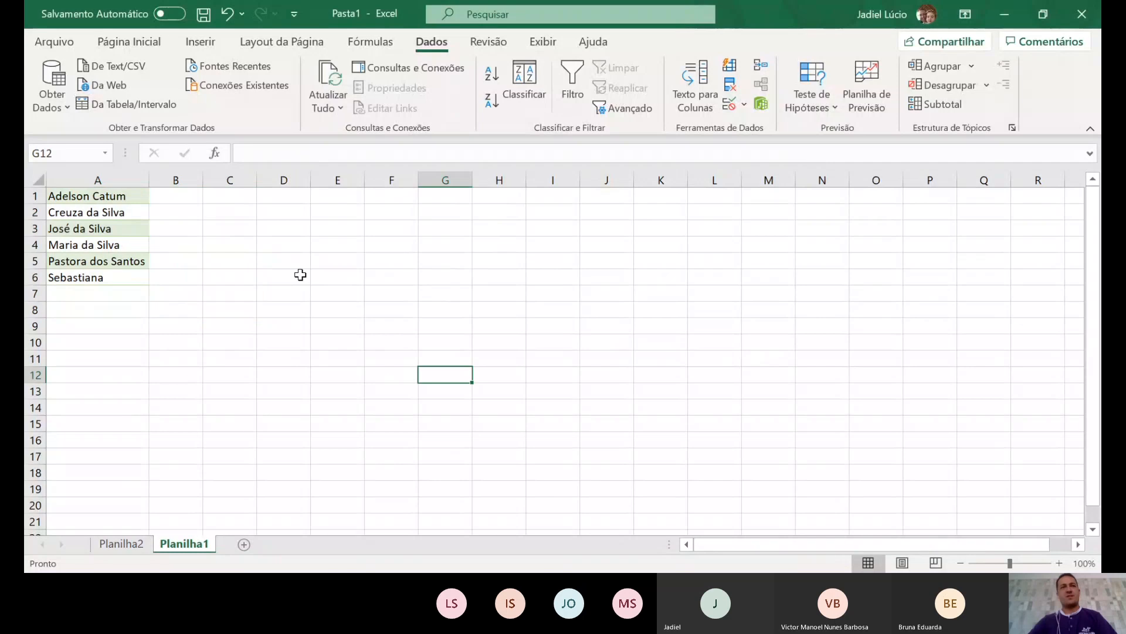
{"action": "left_click", "coordinate": [232, 230]}
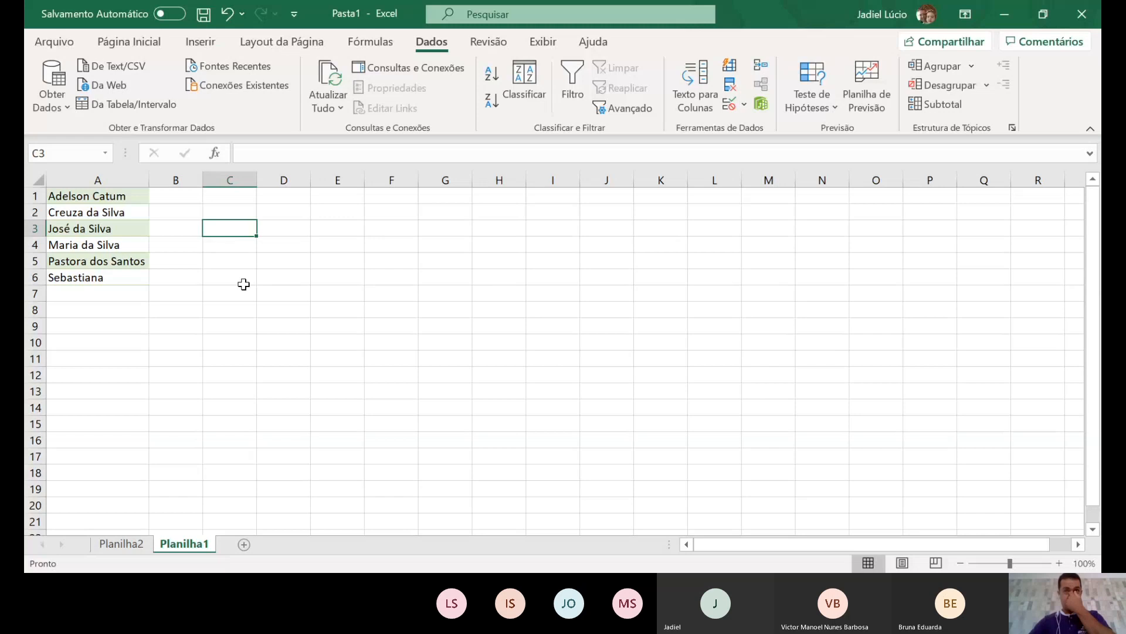
{"action": "key", "text": "ctrl+v"}
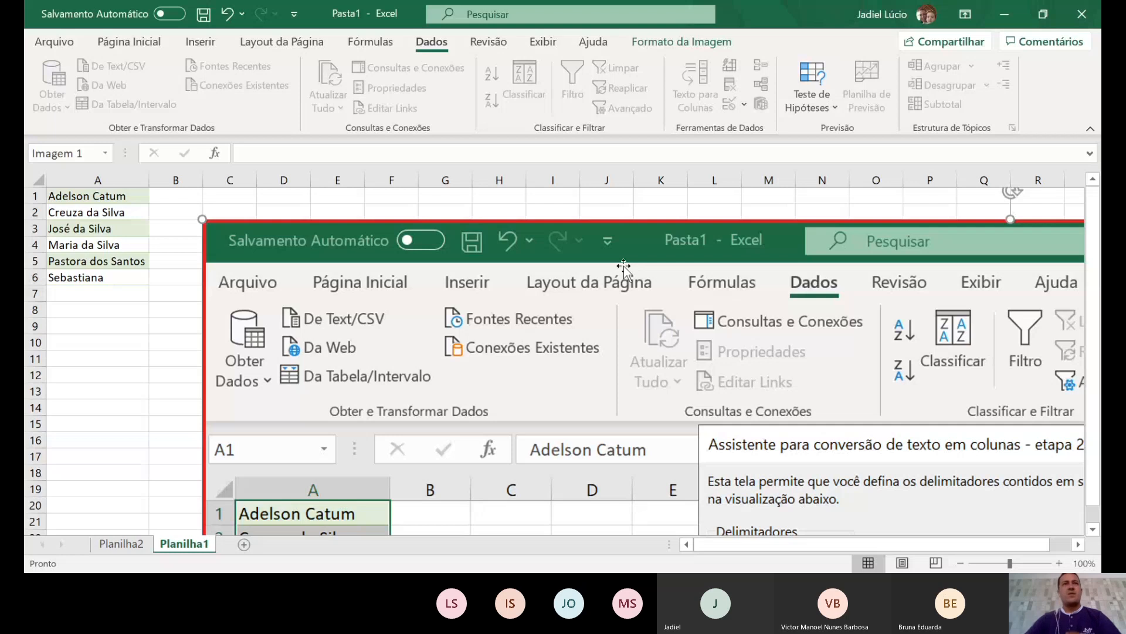
- Re-paste the wizard screenshot and move it up beside the names
{"action": "key", "text": "ctrl+z"}
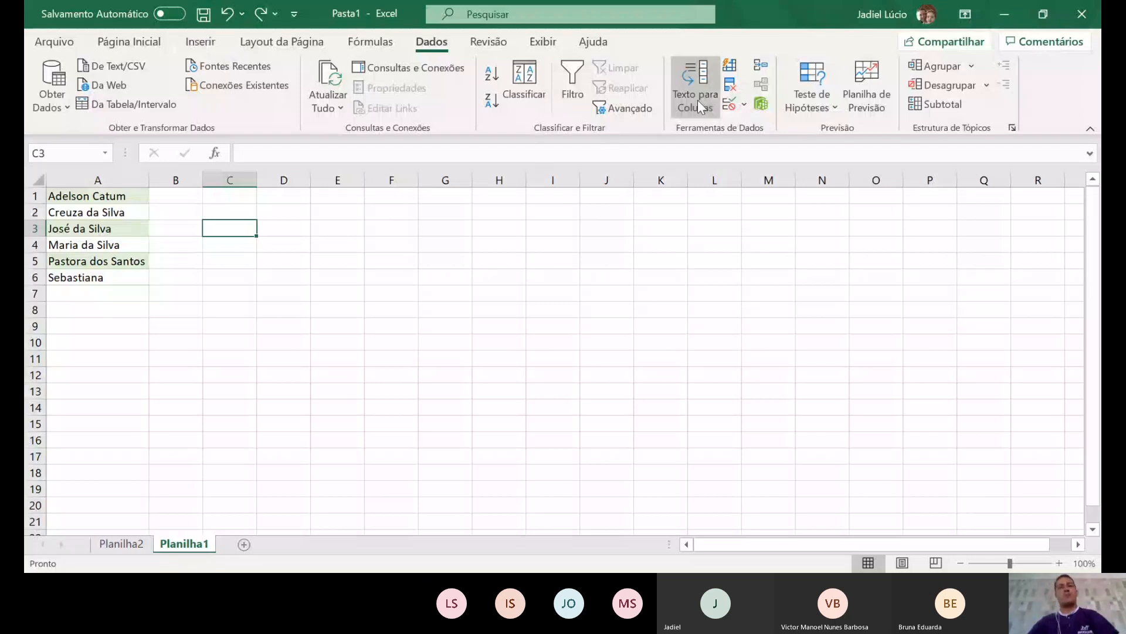
{"action": "key", "text": "ctrl+v"}
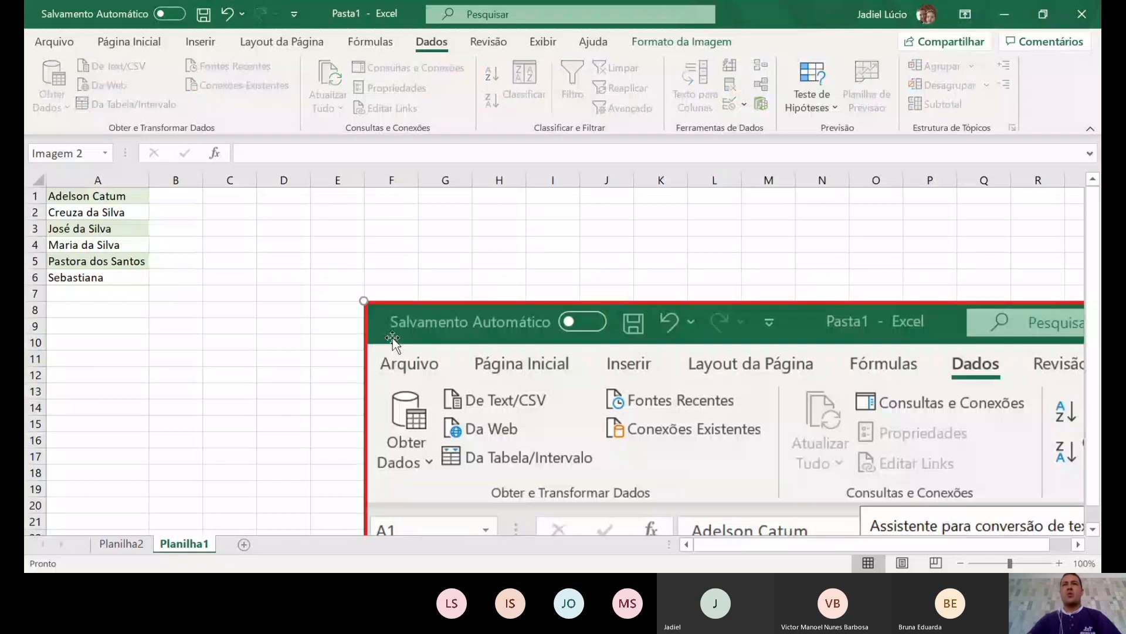
{"action": "left_click_drag", "start_coordinate": [393, 338], "coordinate": [229, 247]}
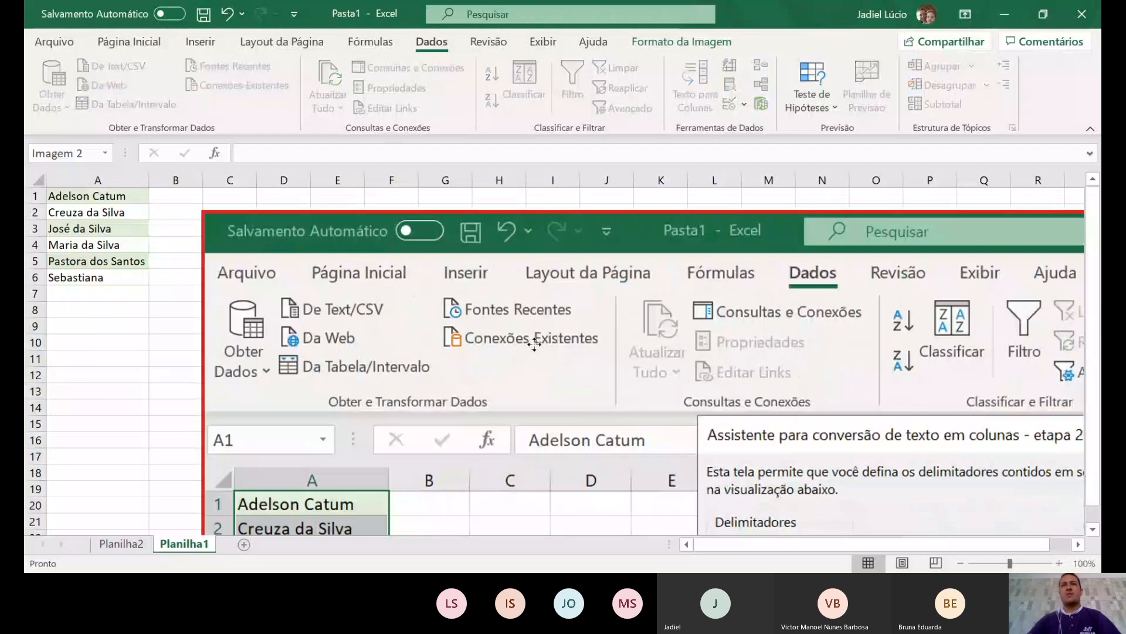
- Crop the screenshot's top and left to the wizard dialog, then move it nearer the names
{"action": "left_click", "coordinate": [697, 44]}
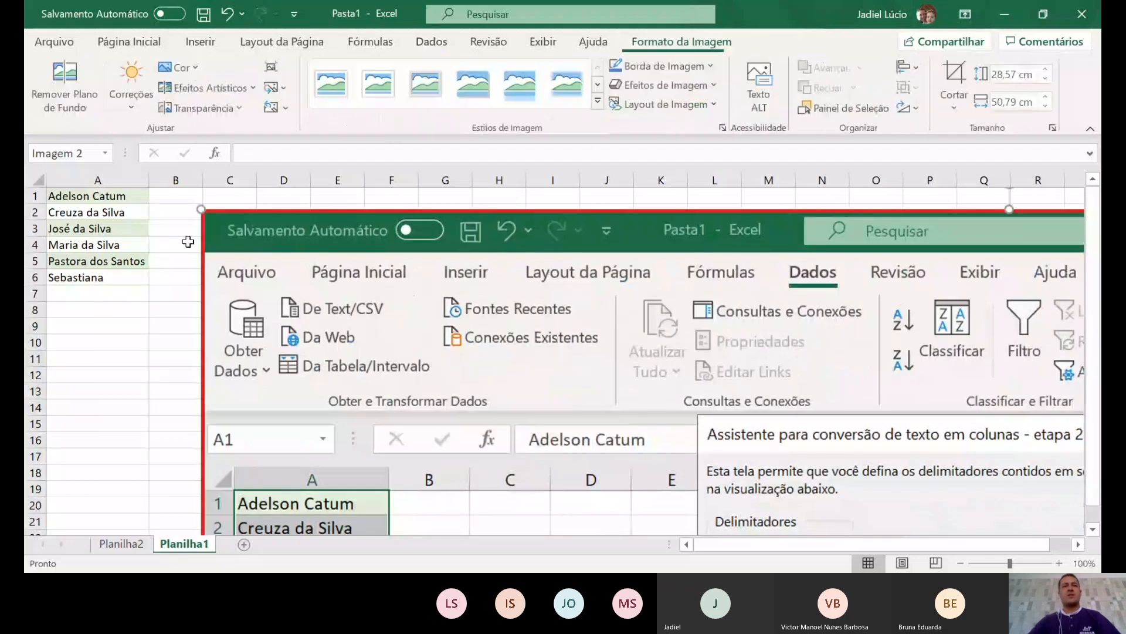
{"action": "left_click", "coordinate": [955, 75]}
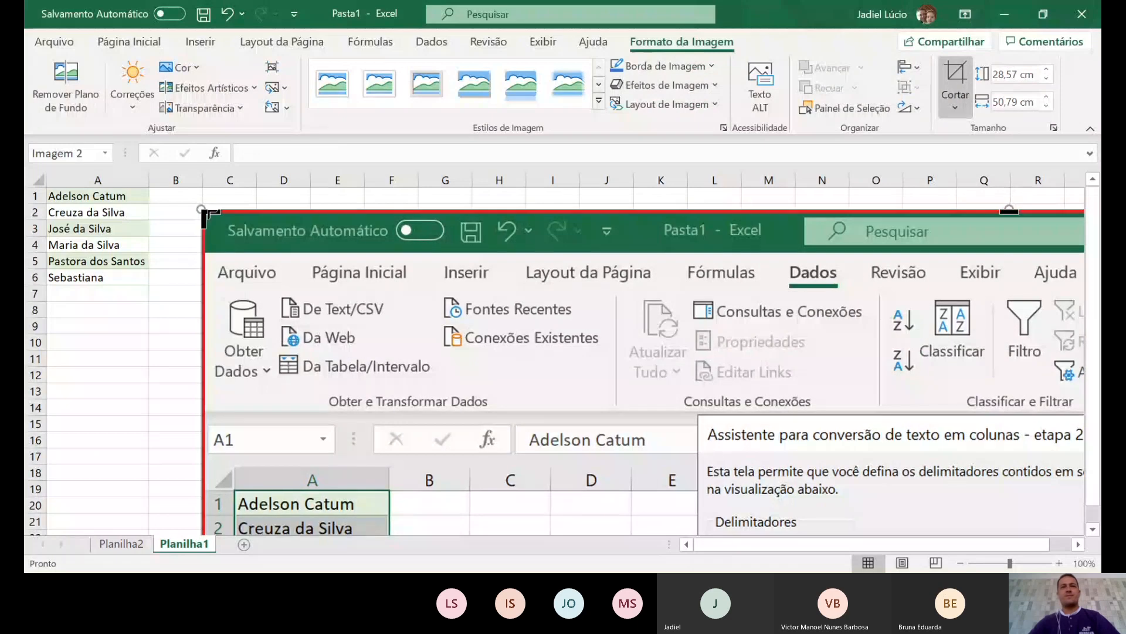
{"action": "left_click_drag", "start_coordinate": [205, 213], "coordinate": [704, 418]}
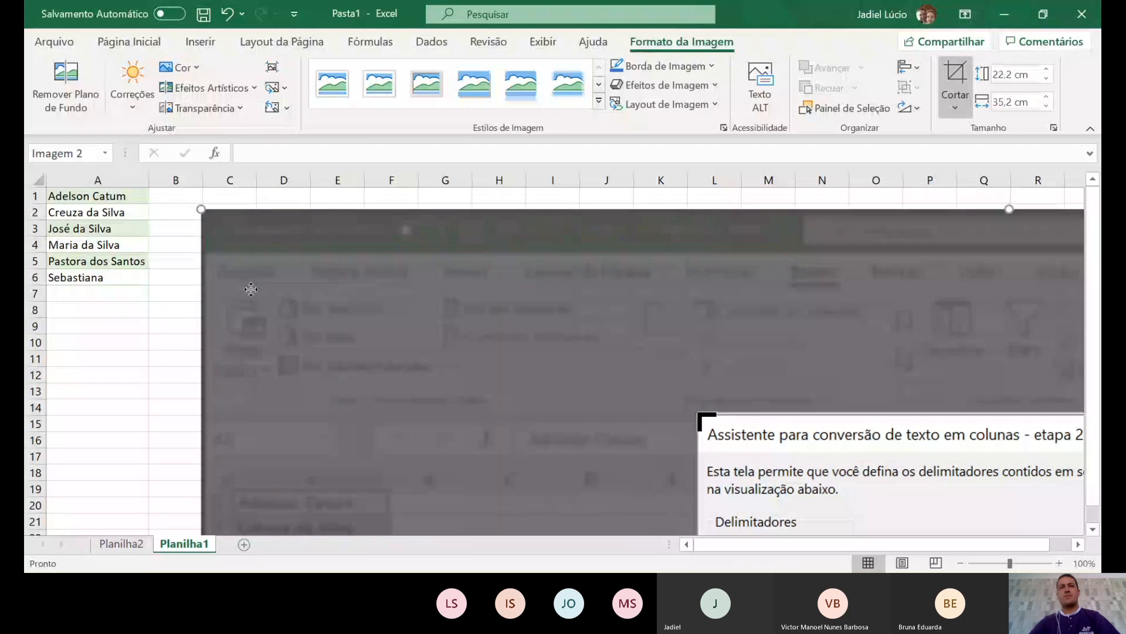
{"action": "left_click", "coordinate": [172, 335]}
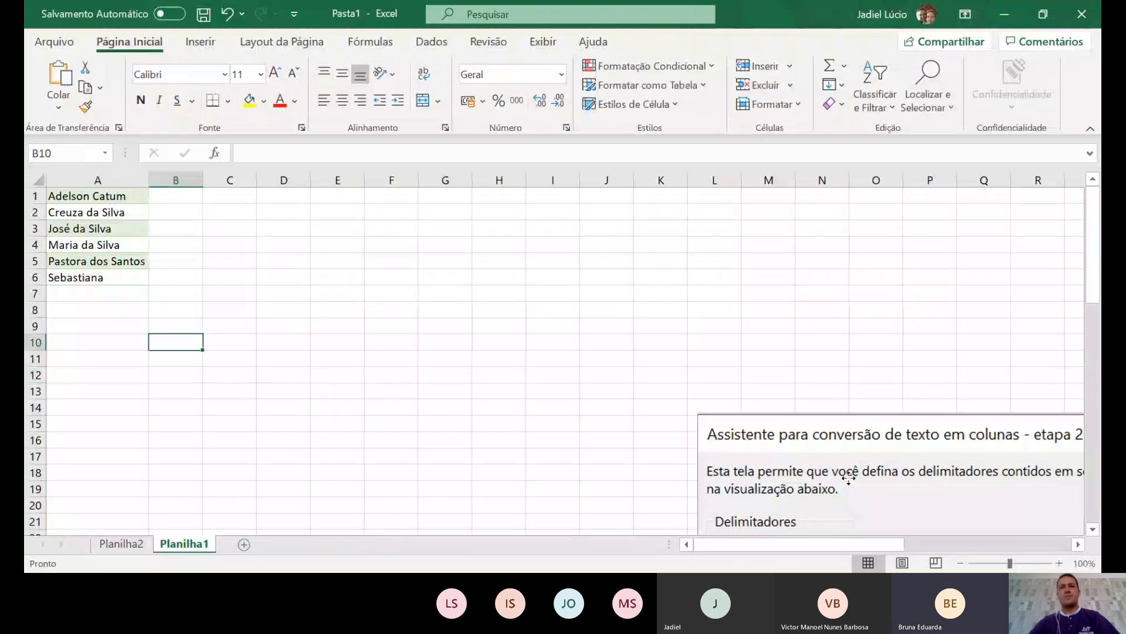
{"action": "left_click_drag", "start_coordinate": [847, 478], "coordinate": [329, 256]}
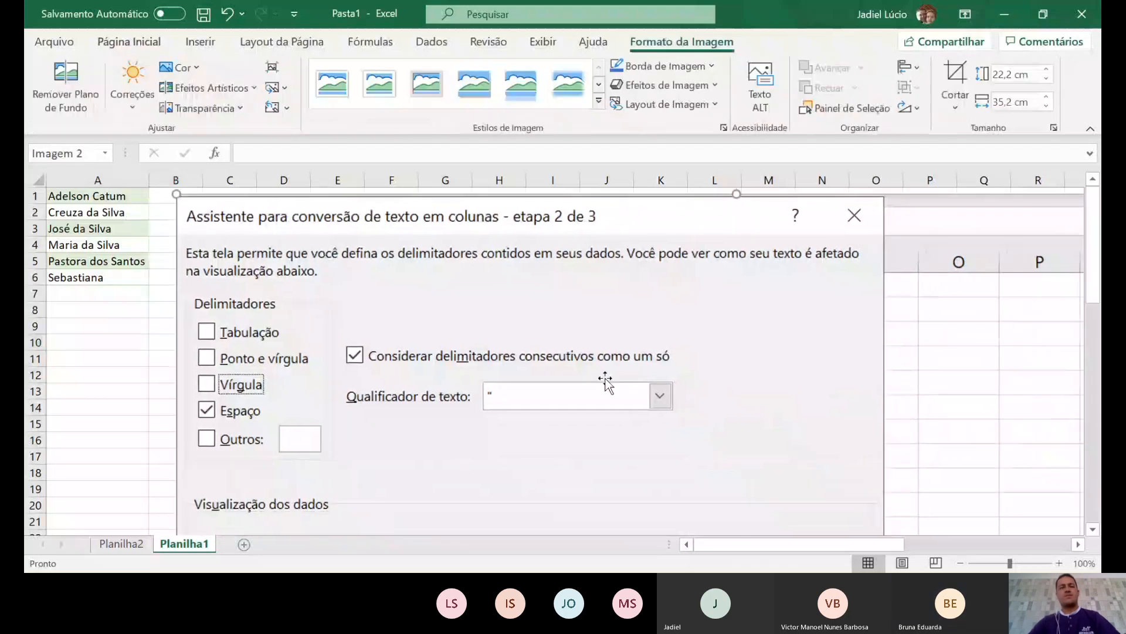
{"action": "scroll", "coordinate": [600, 462], "scroll_direction": "down", "scroll_amount": 1}
{"action": "scroll", "coordinate": [600, 462], "scroll_direction": "down", "scroll_amount": 4}
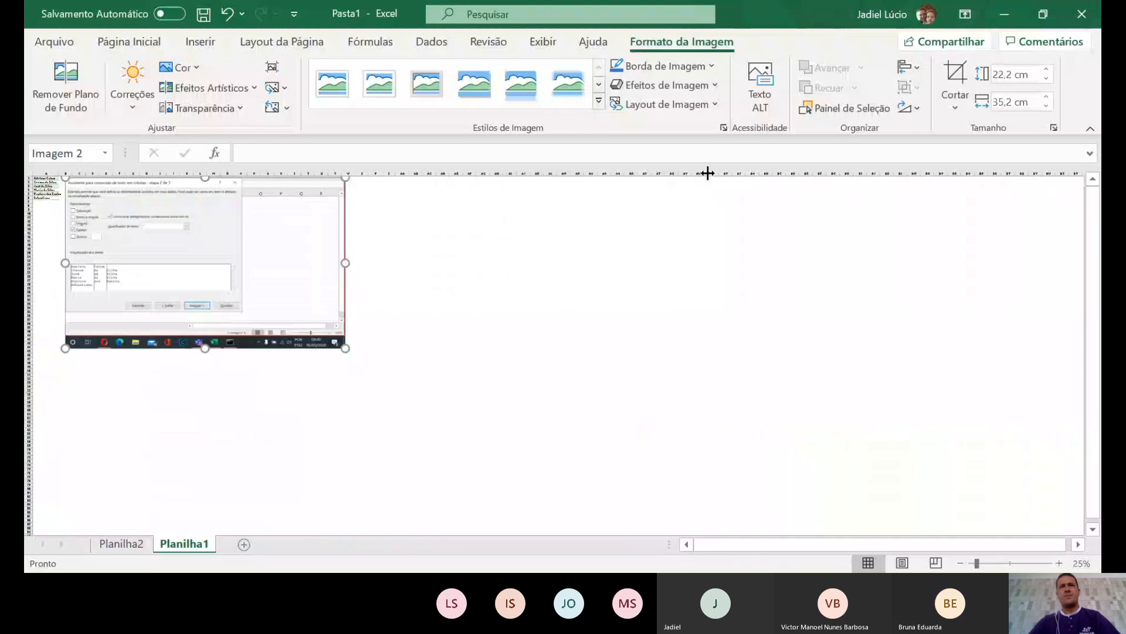
- Crop the picture's bottom and right to the dialog, shrink and reposition it, then select A1:A6
{"action": "left_click", "coordinate": [954, 83]}
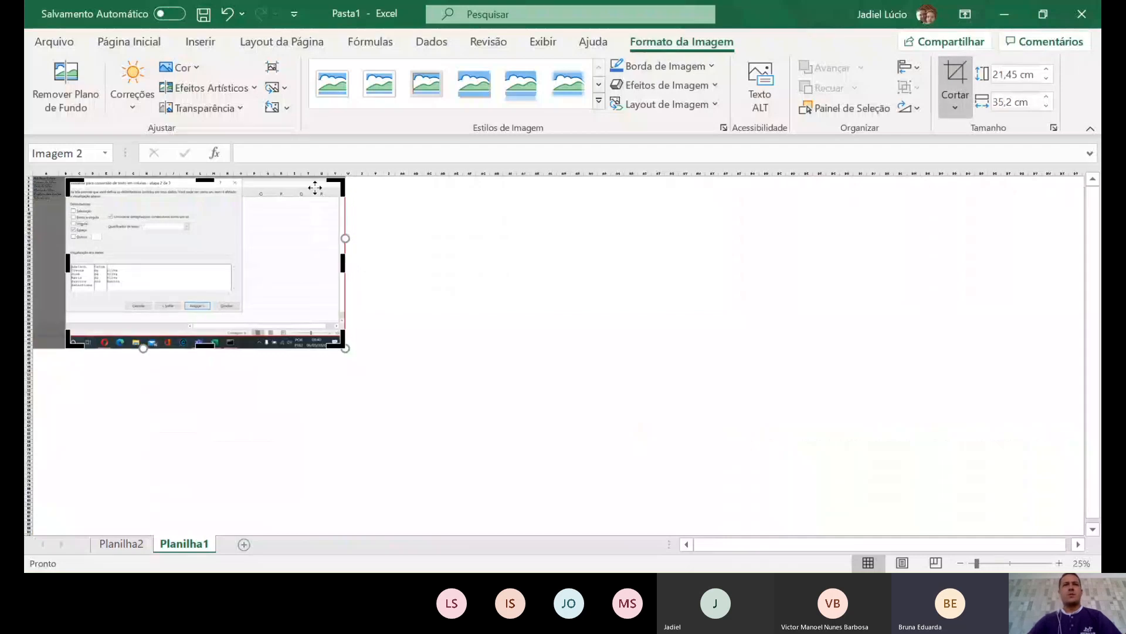
{"action": "left_click_drag", "start_coordinate": [338, 340], "coordinate": [240, 311]}
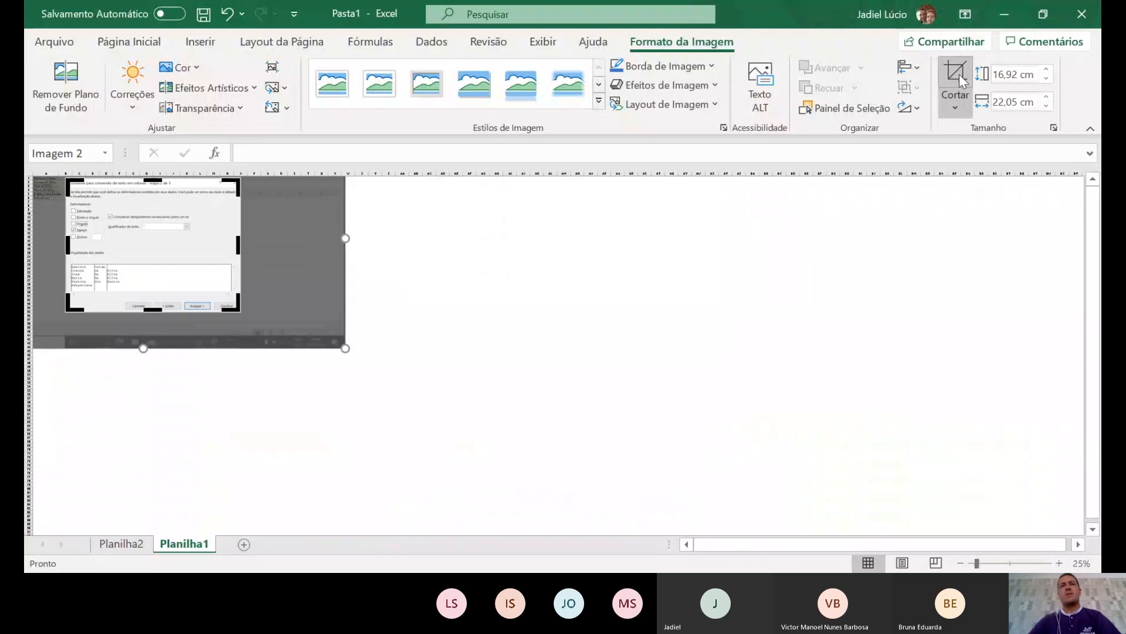
{"action": "left_click", "coordinate": [263, 262]}
{"action": "left_click_drag", "start_coordinate": [166, 240], "coordinate": [207, 238]}
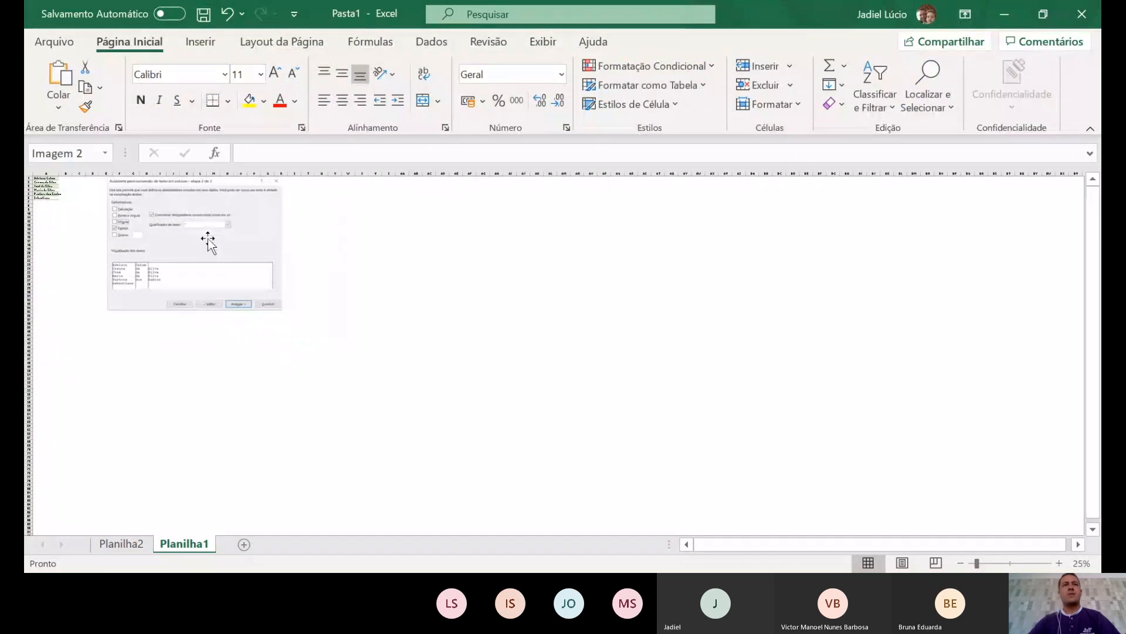
{"action": "scroll", "coordinate": [200, 247], "scroll_direction": "up", "scroll_amount": 4, "text": "ctrl"}
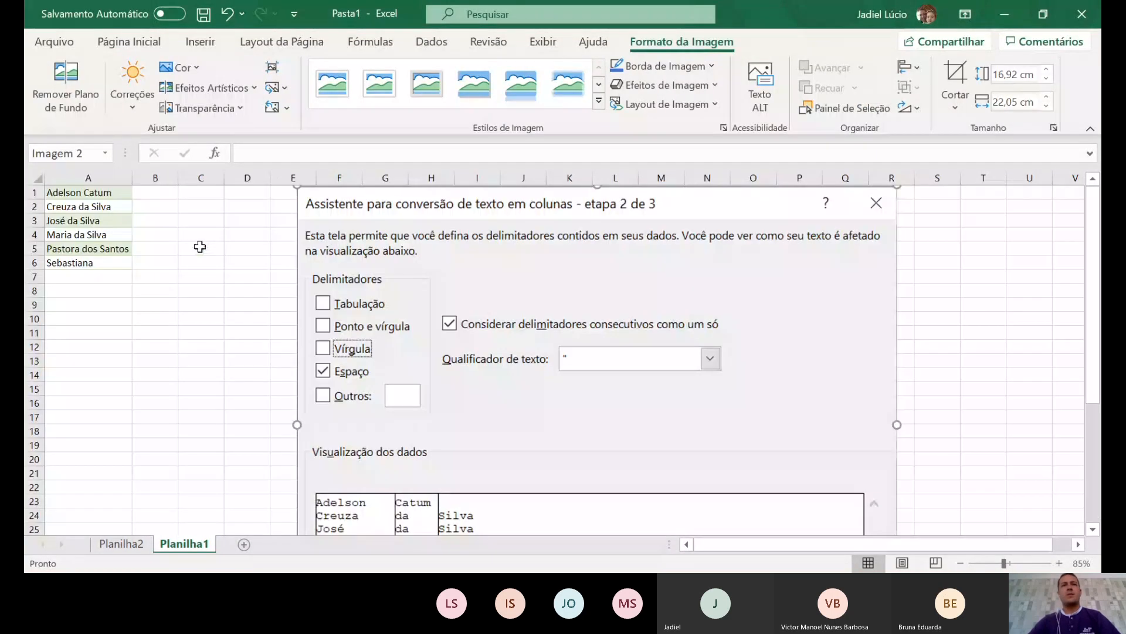
{"action": "scroll", "coordinate": [200, 247], "scroll_direction": "down", "scroll_amount": 1, "text": "ctrl"}
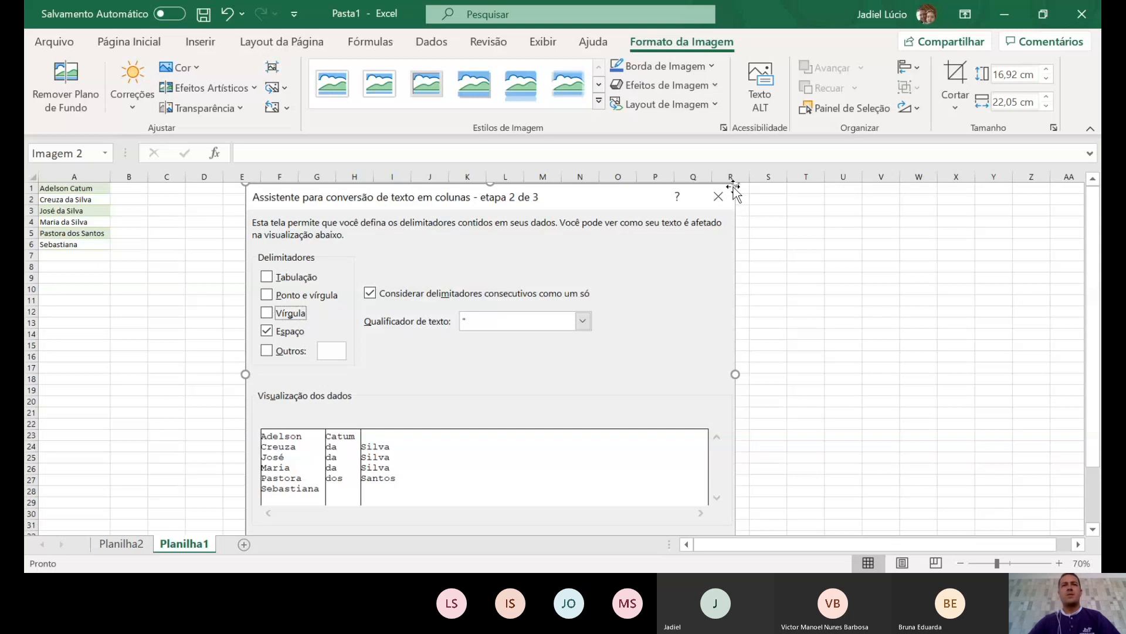
{"action": "left_click_drag", "start_coordinate": [731, 185], "coordinate": [588, 297]}
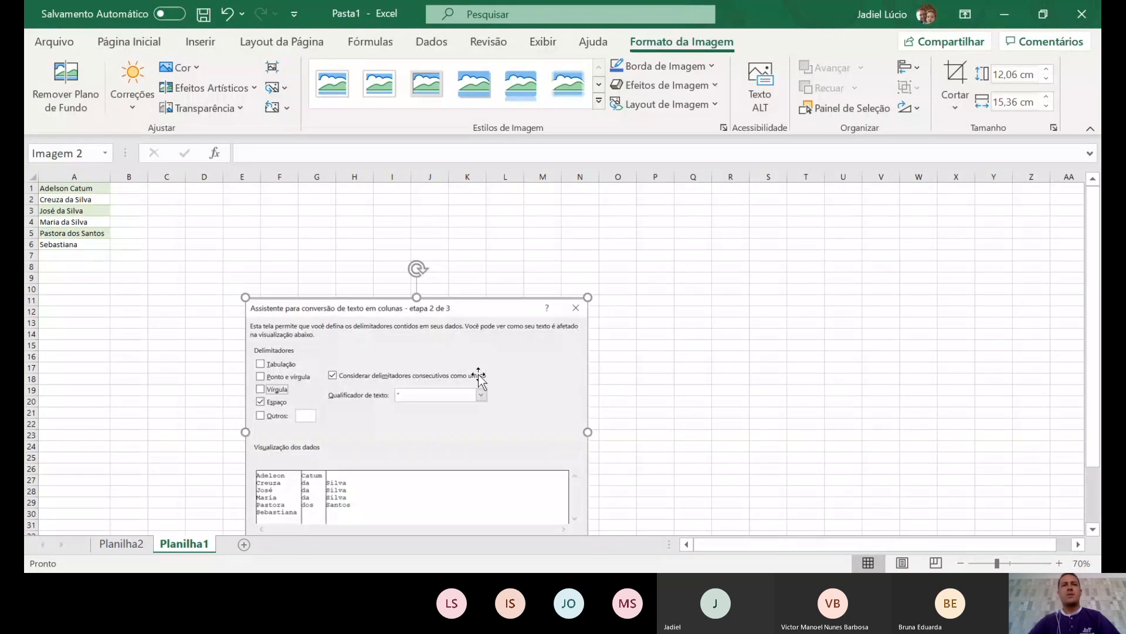
{"action": "left_click_drag", "start_coordinate": [478, 376], "coordinate": [304, 272]}
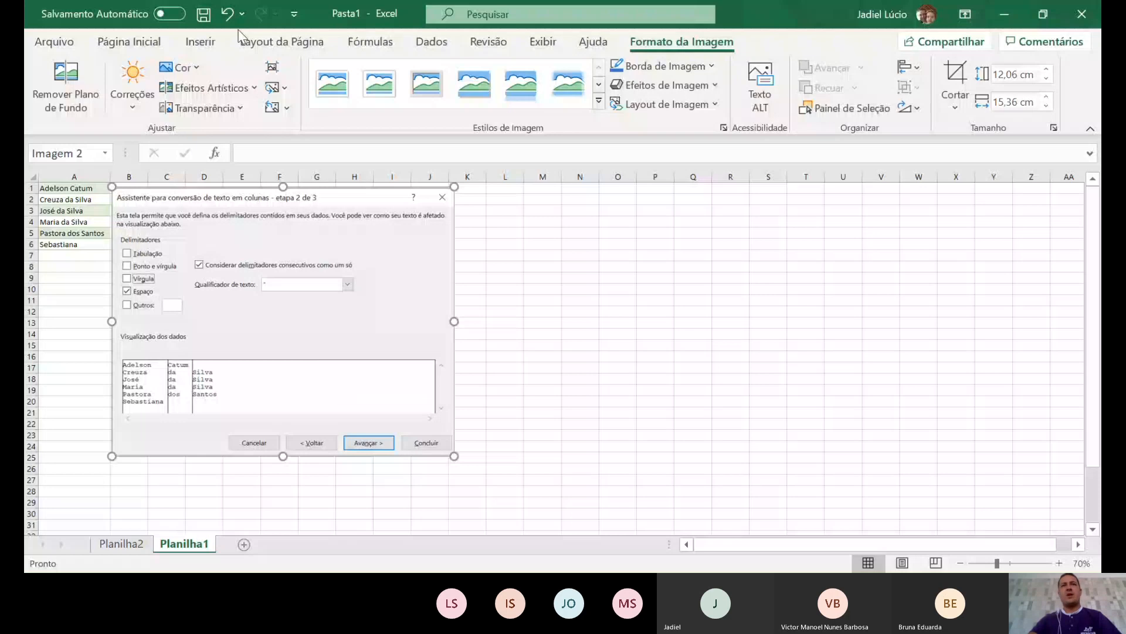
{"action": "left_click_drag", "start_coordinate": [58, 187], "coordinate": [53, 239]}
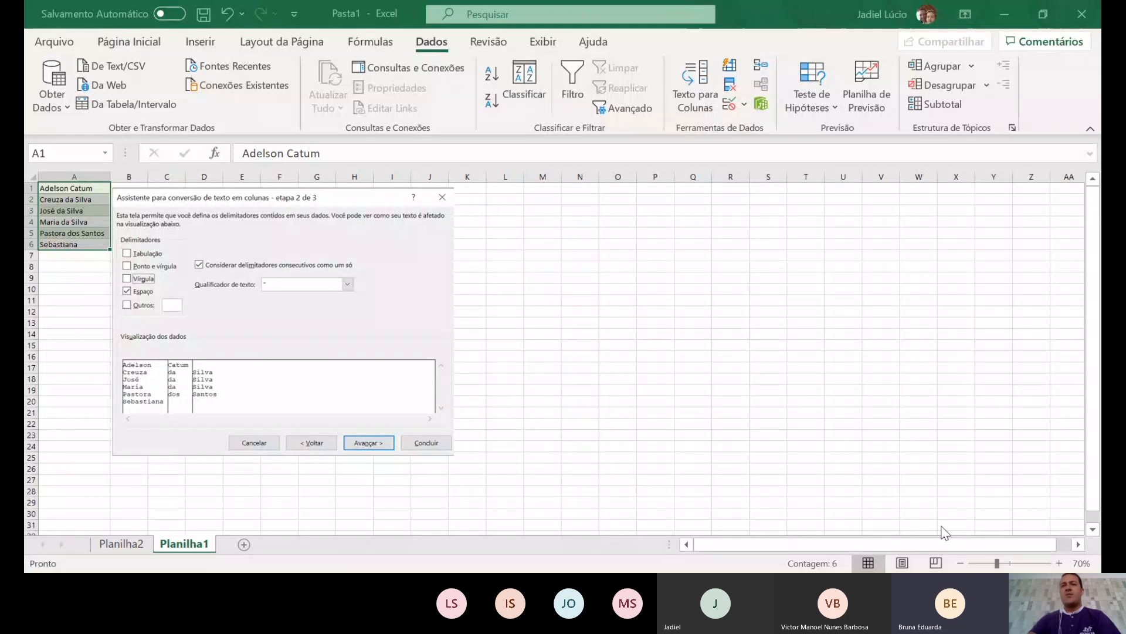
- Finish the wizard with Espaço as delimiter, leaving first names like Adelson in column A
{"action": "left_click", "coordinate": [891, 487]}
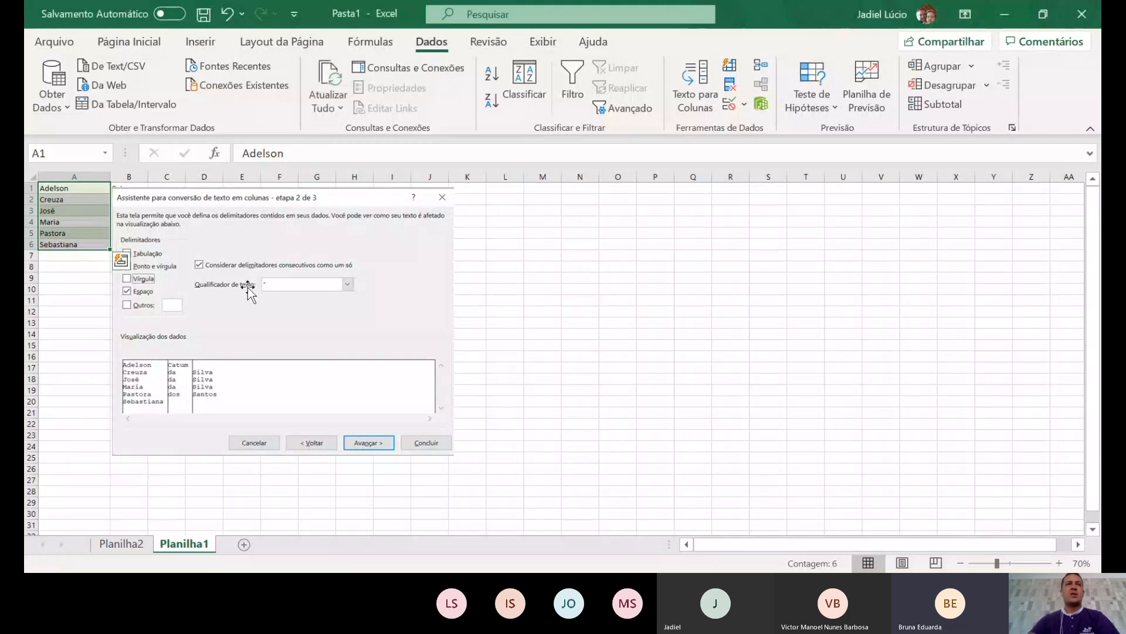
- Delete the wizard screenshot from the sheet
{"action": "left_click_drag", "start_coordinate": [409, 251], "coordinate": [888, 262]}
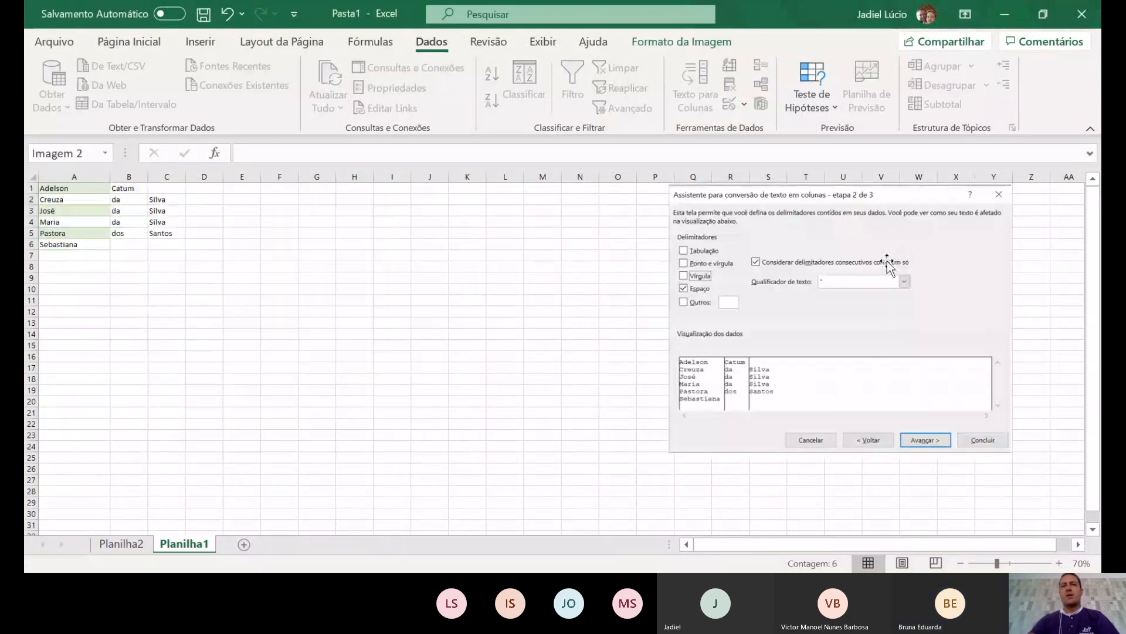
{"action": "key", "text": "Delete"}
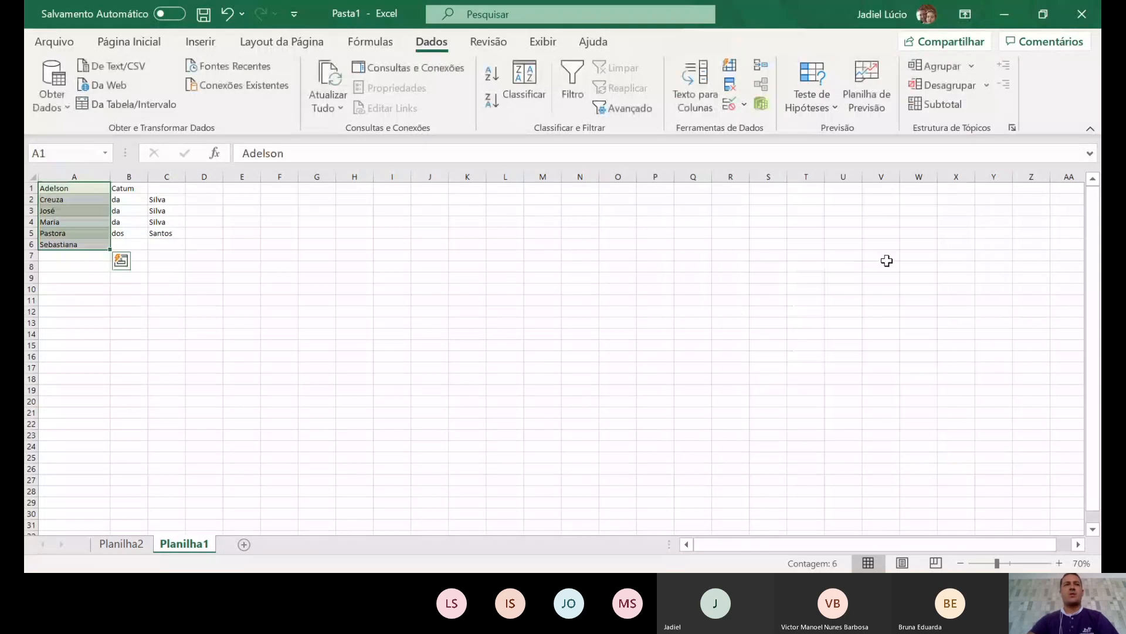
{"action": "left_click", "coordinate": [211, 235]}
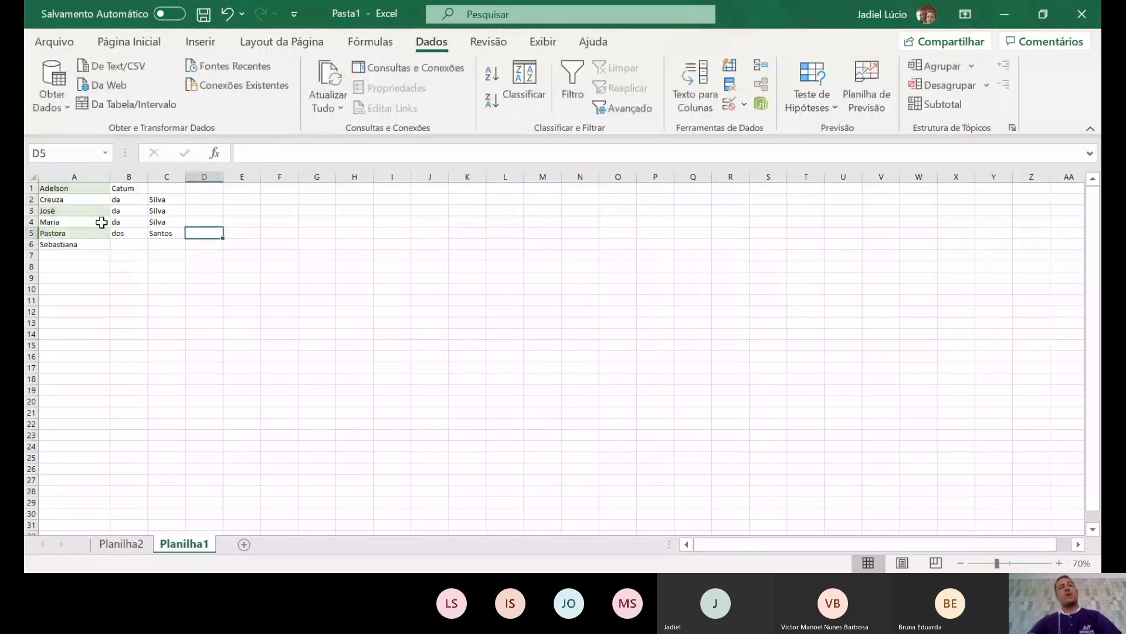
{"action": "scroll", "coordinate": [101, 221], "scroll_direction": "up", "scroll_amount": 7, "text": "ctrl"}
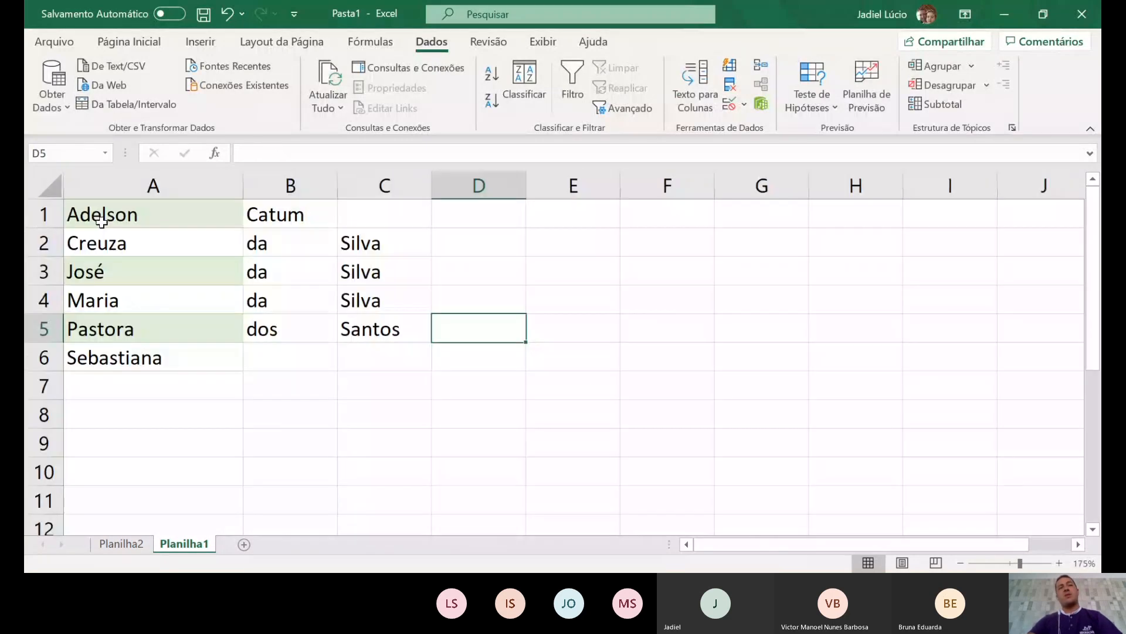
{"action": "scroll", "coordinate": [102, 221], "scroll_direction": "down", "scroll_amount": 1, "text": "ctrl"}
{"action": "left_click", "coordinate": [349, 394]}
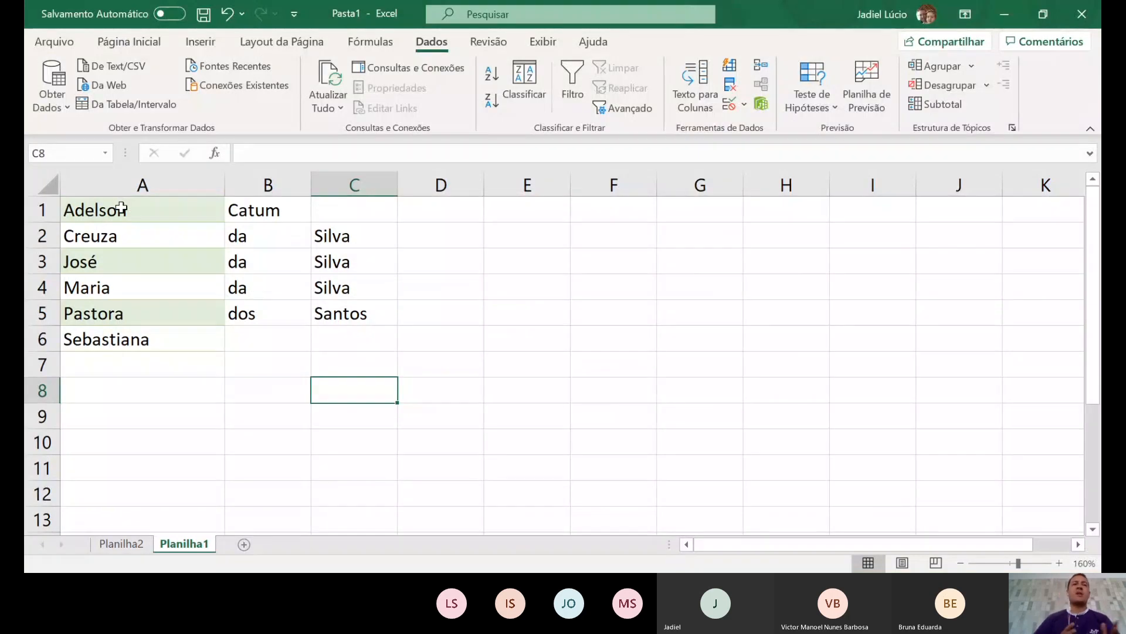
- Open the Inserir cells dialog for cell B1 containing Catum
{"action": "left_click", "coordinate": [266, 213]}
{"action": "right_click", "coordinate": [265, 208]}
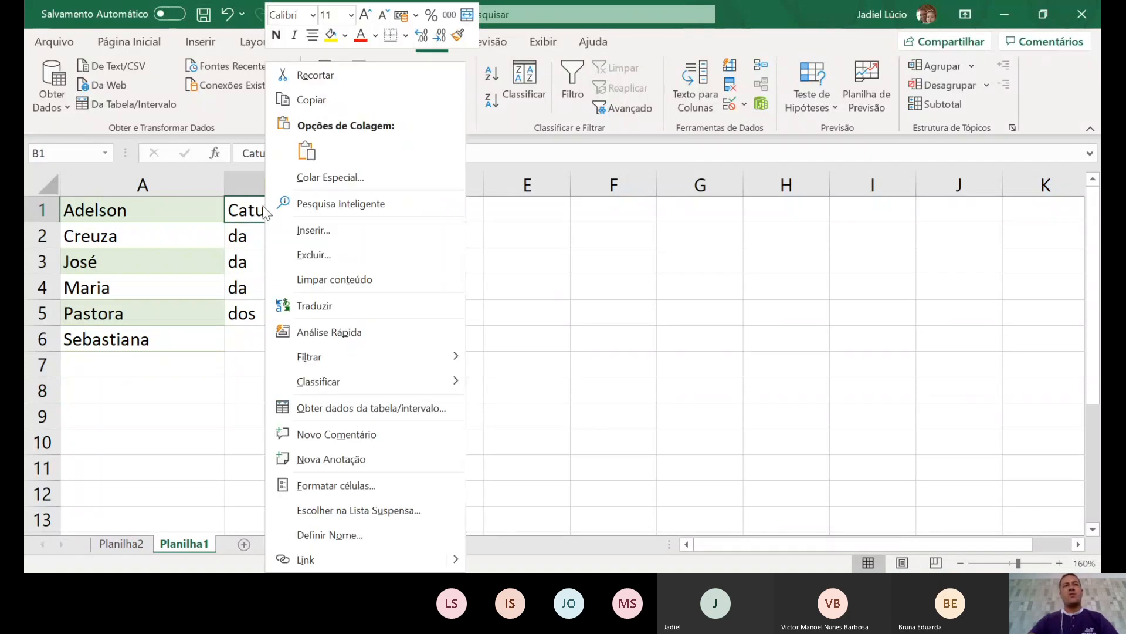
{"action": "left_click", "coordinate": [354, 231]}
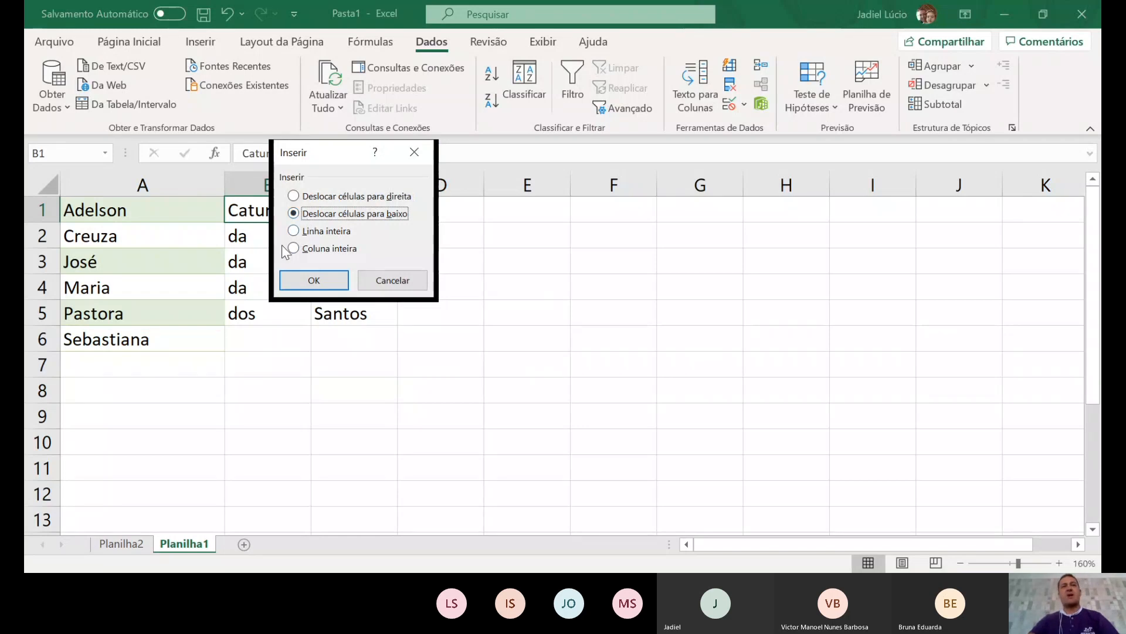
- Insert a cell at B1 shifting Catum right, then delete the da/dos column B
{"action": "key", "text": "Up"}
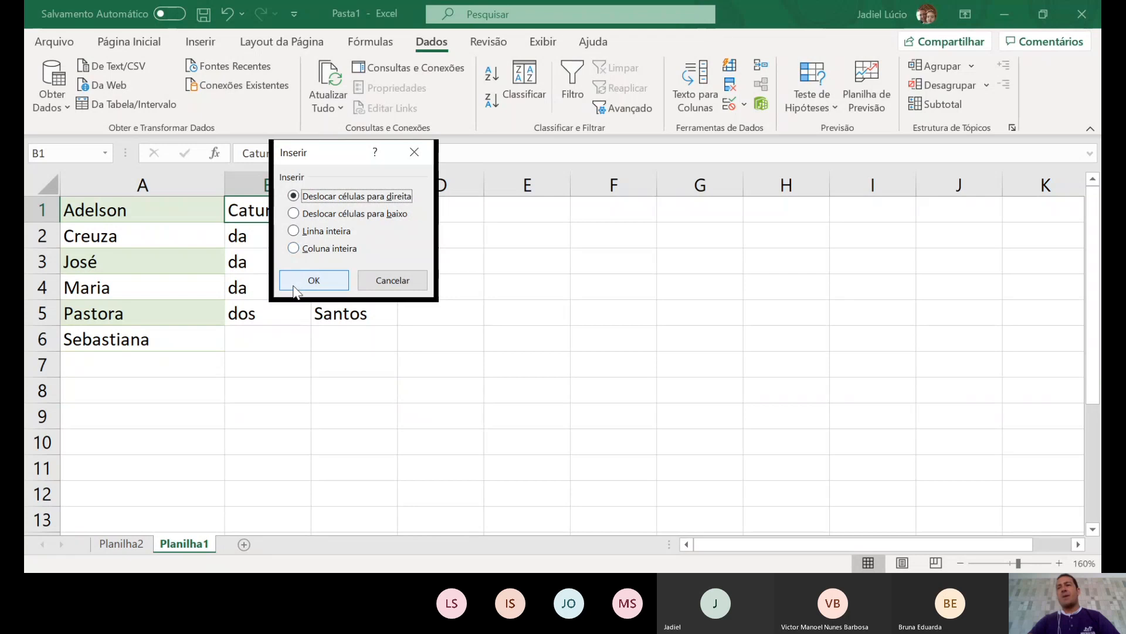
{"action": "left_click", "coordinate": [300, 283]}
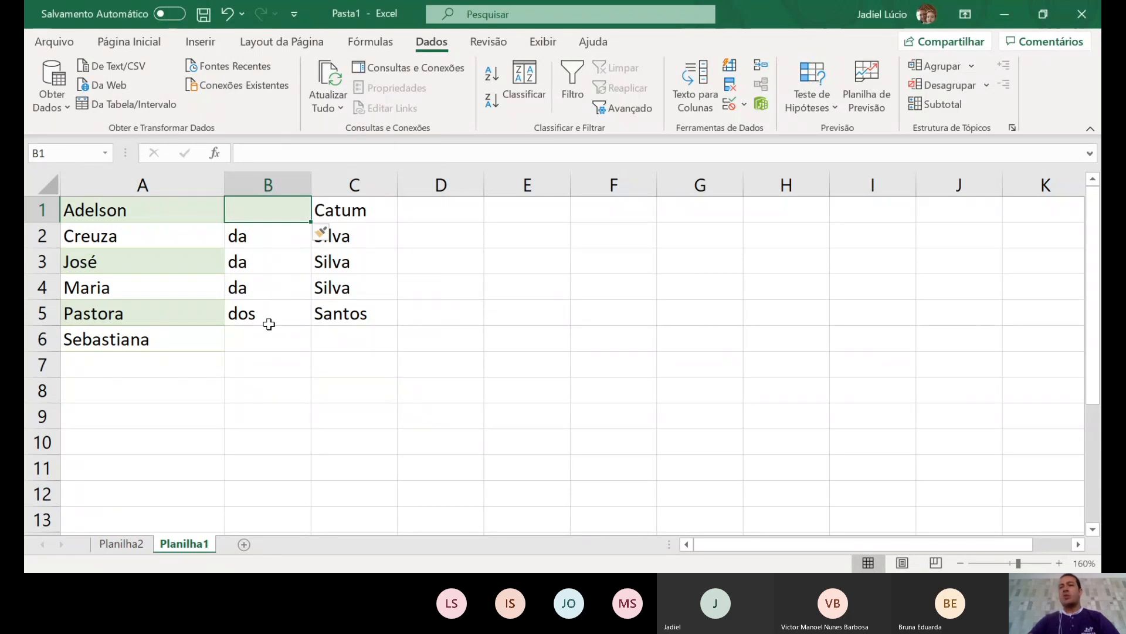
{"action": "right_click", "coordinate": [267, 189]}
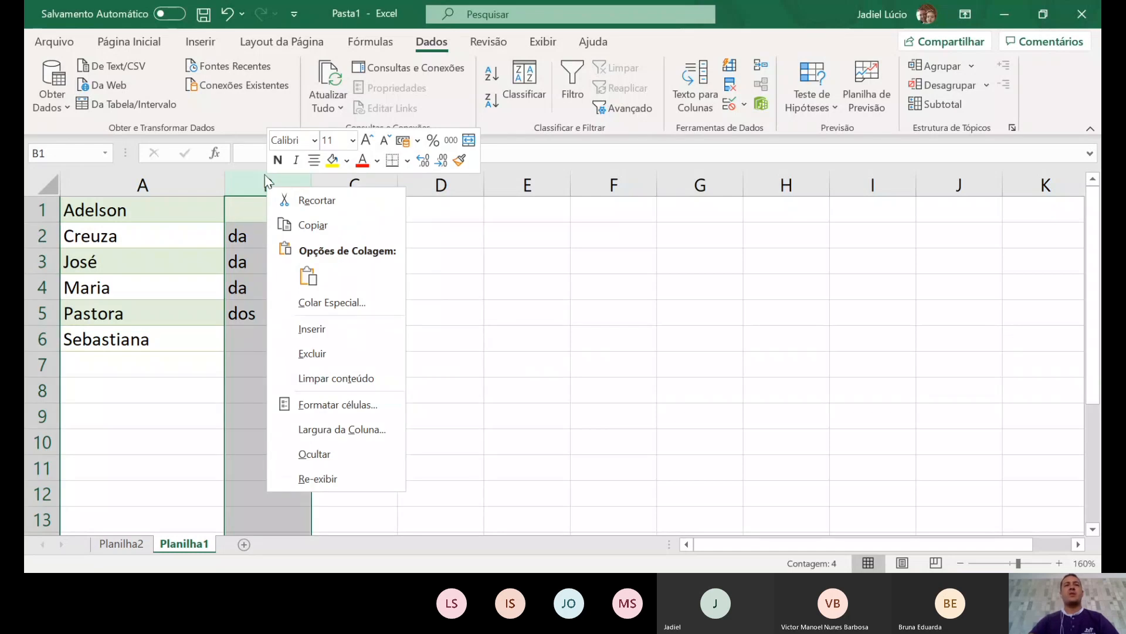
{"action": "left_click", "coordinate": [328, 364]}
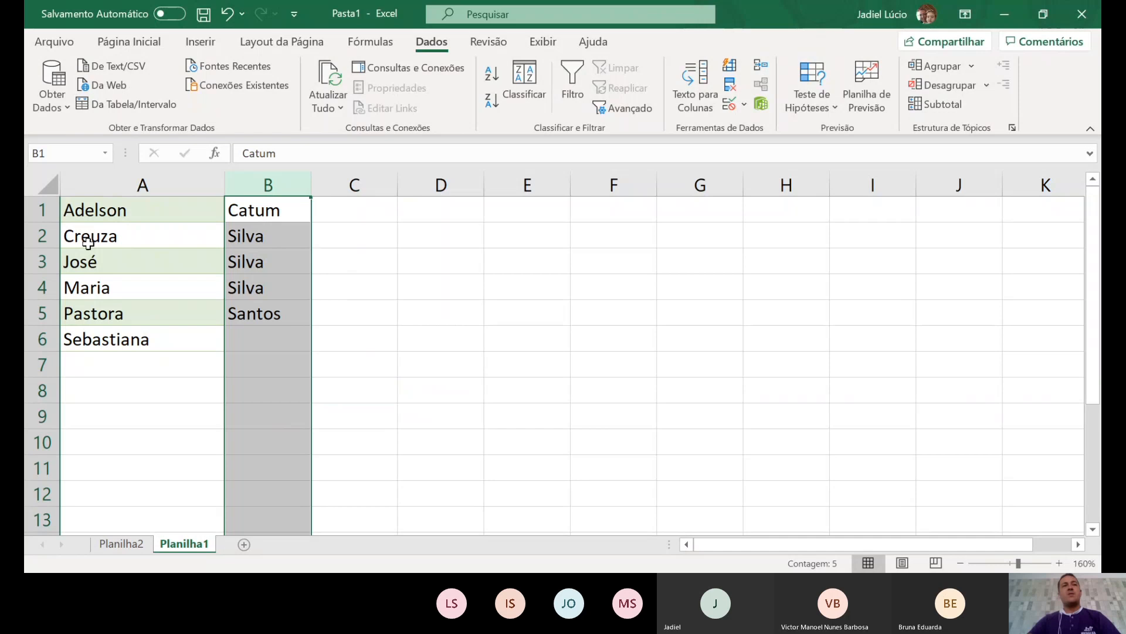
- Insert a top row with headers 'Nome' in A1 and 'Sobrenome' in B1, widening column B
{"action": "right_click", "coordinate": [52, 218]}
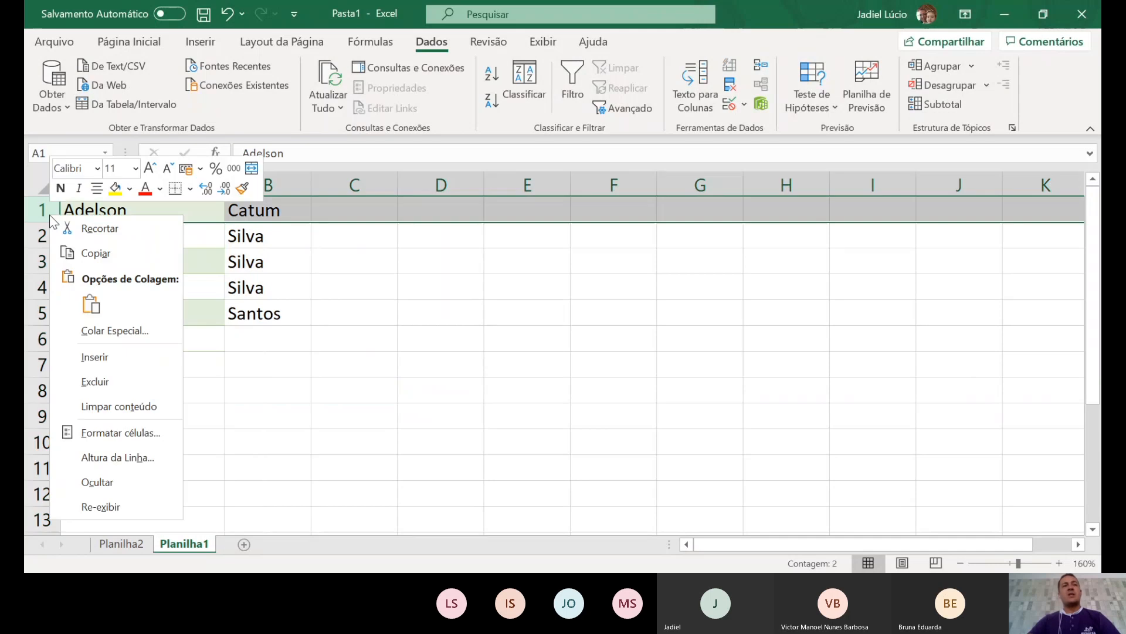
{"action": "left_click", "coordinate": [97, 357]}
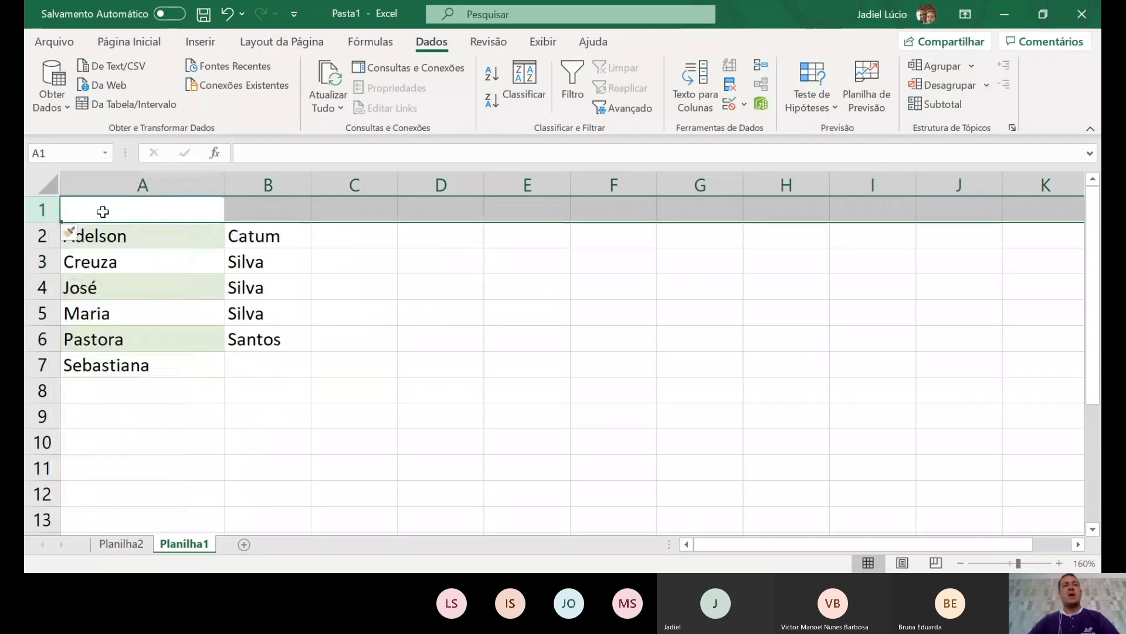
{"action": "left_click", "coordinate": [102, 212]}
{"action": "type", "text": "Nome"}
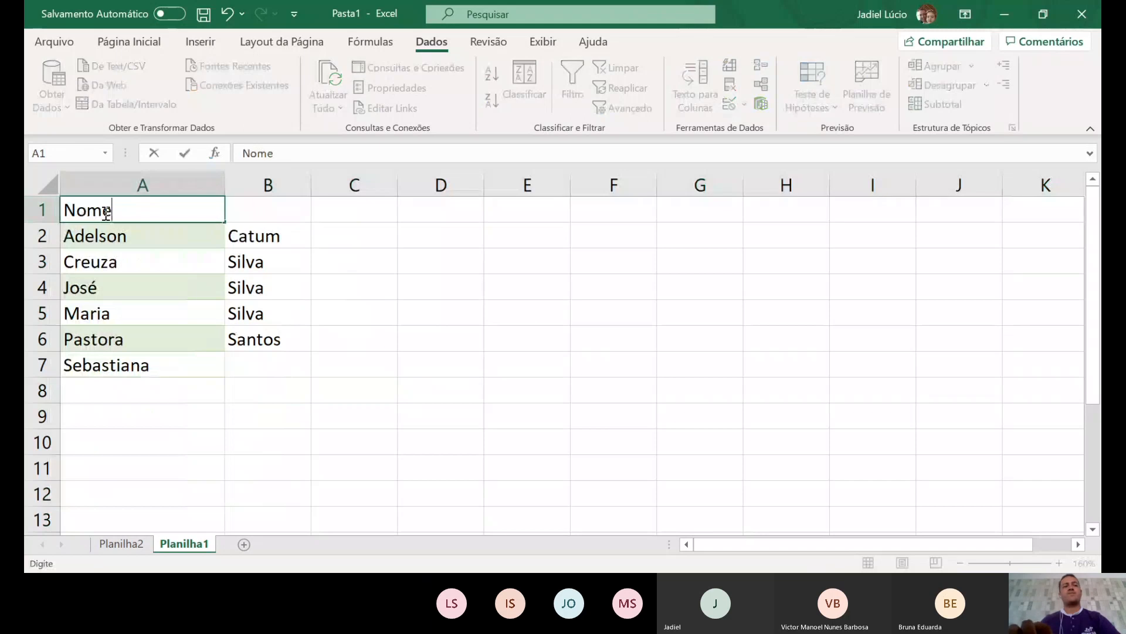
{"action": "key", "text": "Tab"}
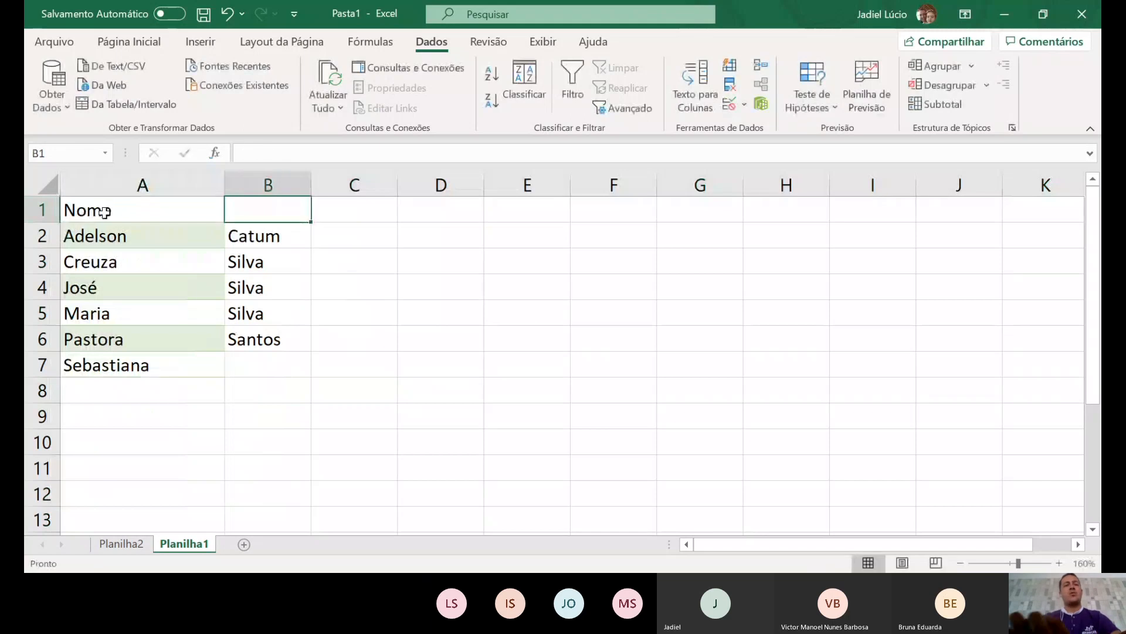
{"action": "type", "text": "Sobre"}
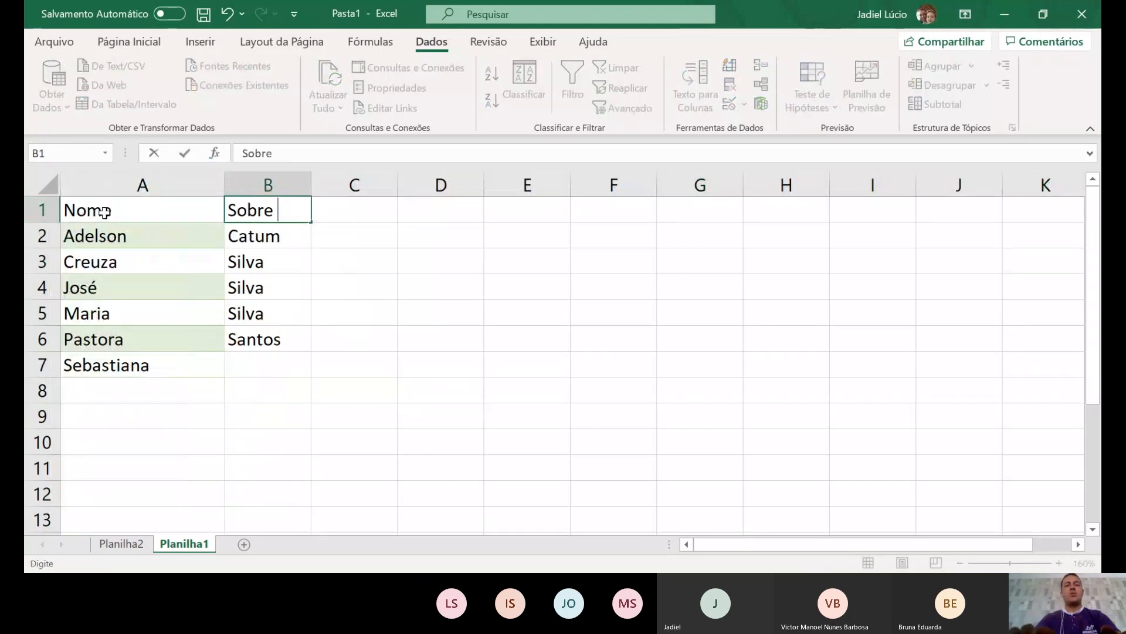
{"action": "type", "text": "nome"}
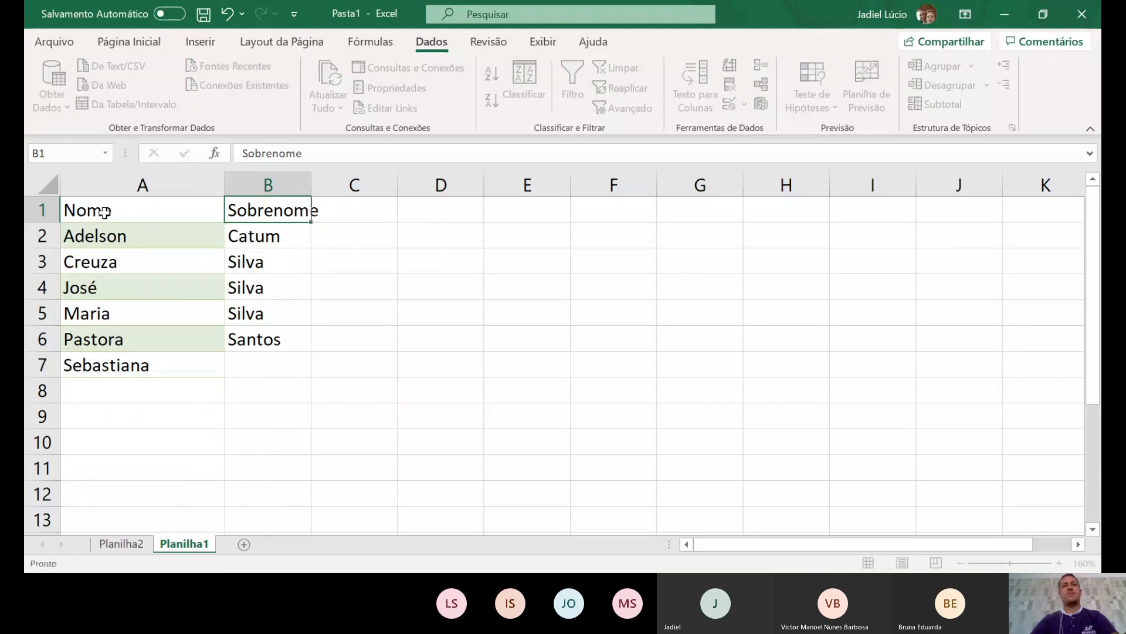
{"action": "key", "text": "Return"}
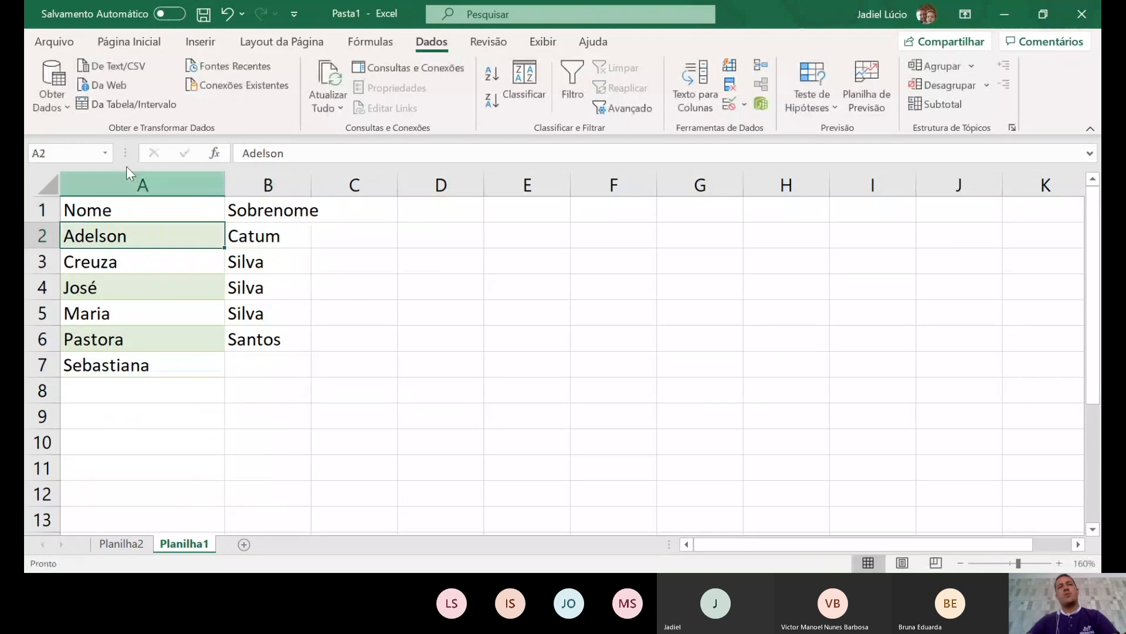
{"action": "left_click_drag", "start_coordinate": [311, 185], "coordinate": [328, 185]}
{"action": "left_click", "coordinate": [288, 339]}
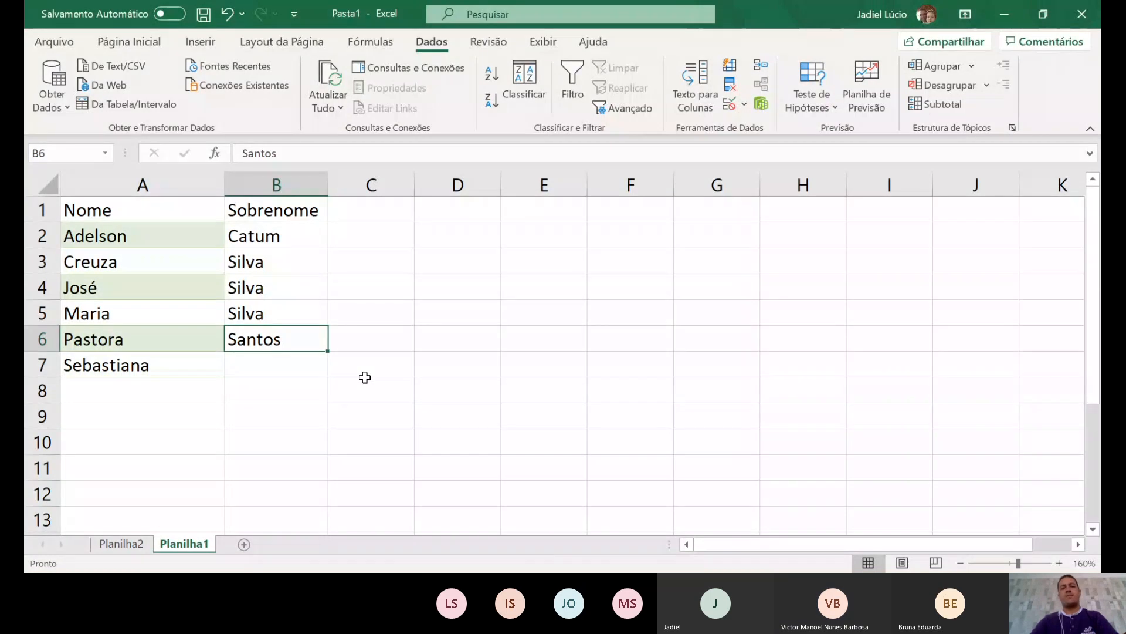
- Undo the header and split edits, restoring the full names and the wizard screenshot
{"action": "key", "text": "ctrl+z"}
{"action": "key", "text": "ctrl+z"}
{"action": "key", "text": "ctrl+z"}
{"action": "key", "text": "ctrl+z"}
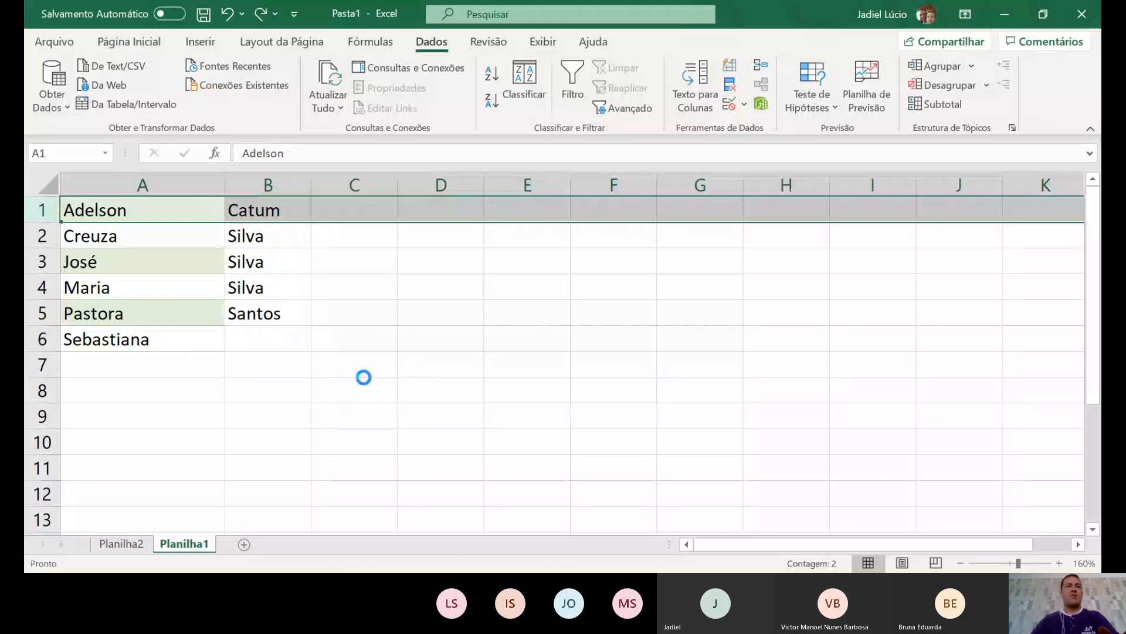
{"action": "key", "text": "ctrl+z"}
{"action": "scroll", "coordinate": [363, 377], "scroll_direction": "down", "scroll_amount": 2, "text": "ctrl"}
{"action": "scroll", "coordinate": [364, 377], "scroll_direction": "down", "scroll_amount": 4, "text": "ctrl"}
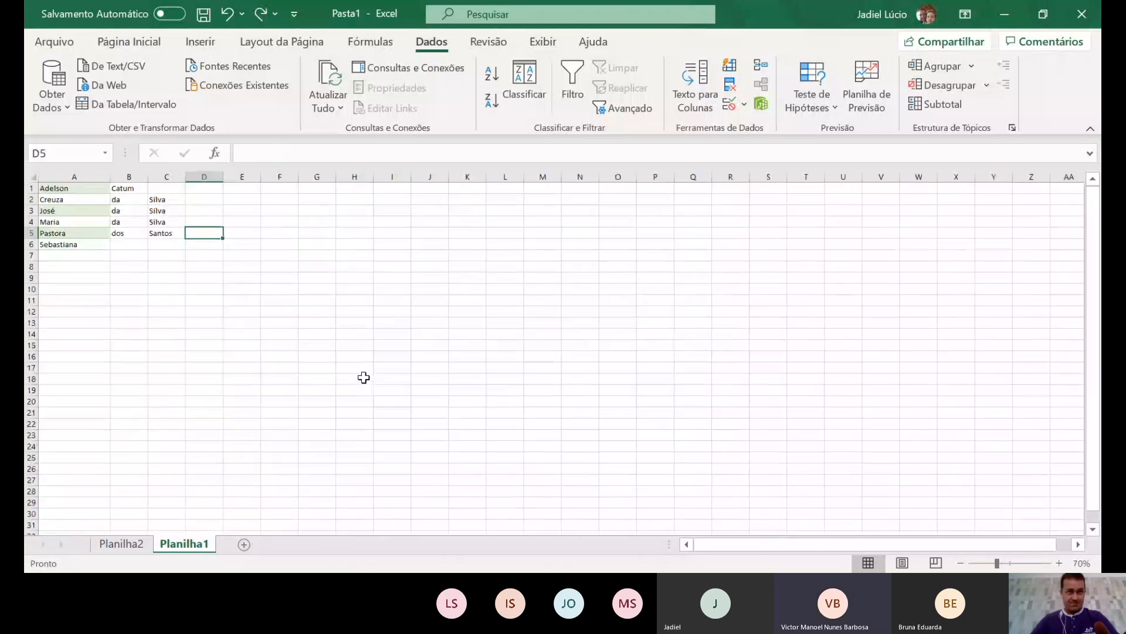
{"action": "key", "text": "ctrl+v"}
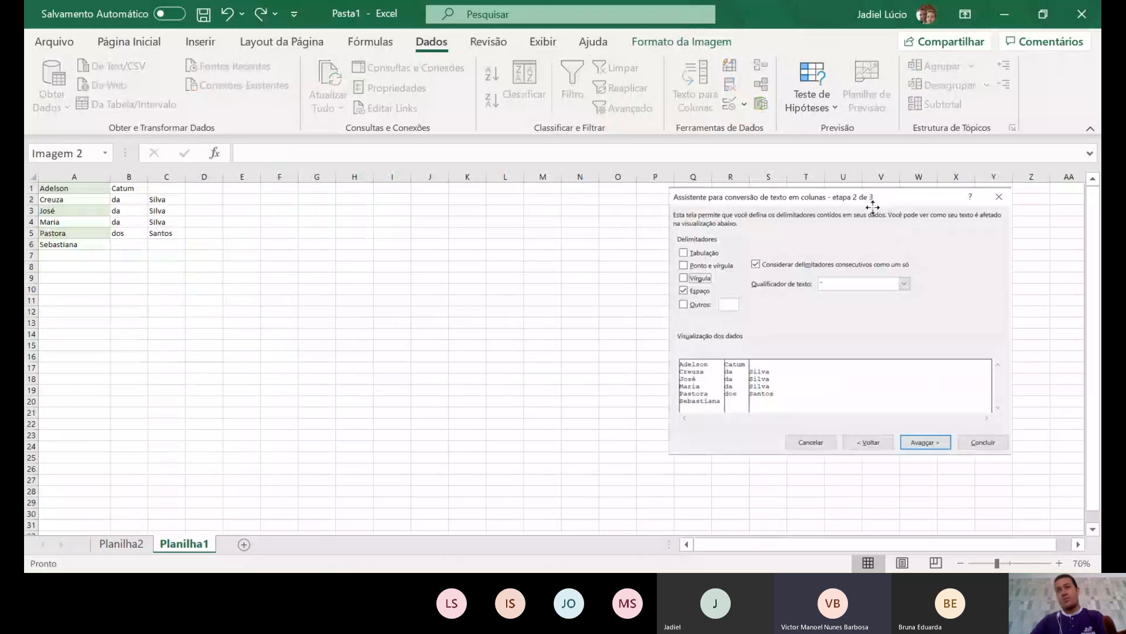
{"action": "left_click_drag", "start_coordinate": [882, 191], "coordinate": [399, 189]}
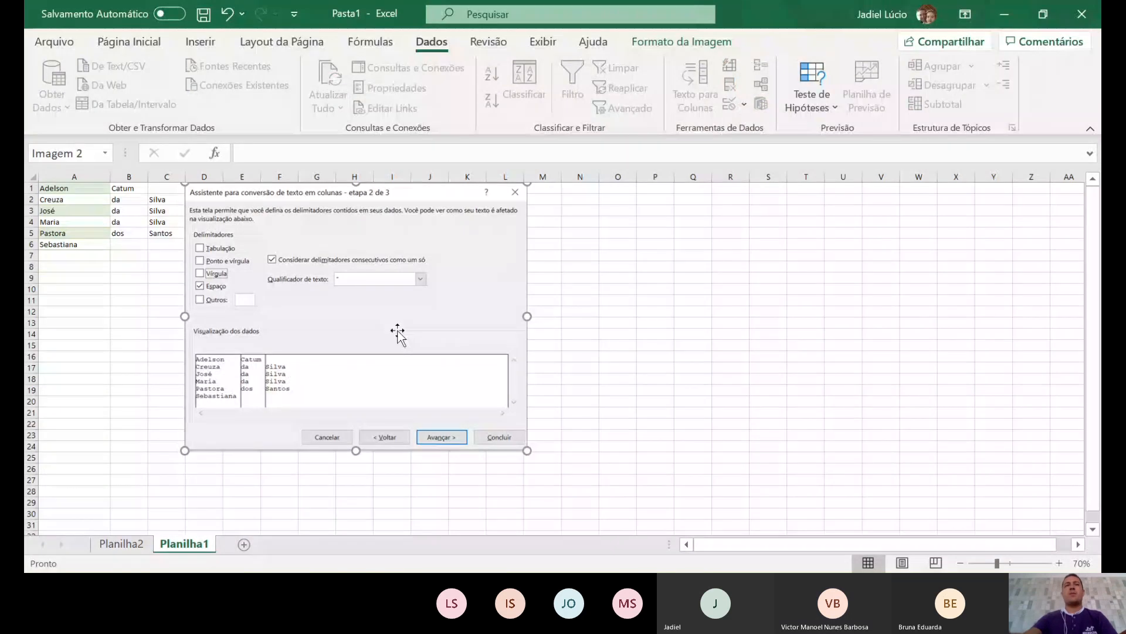
{"action": "key", "text": "ctrl+z"}
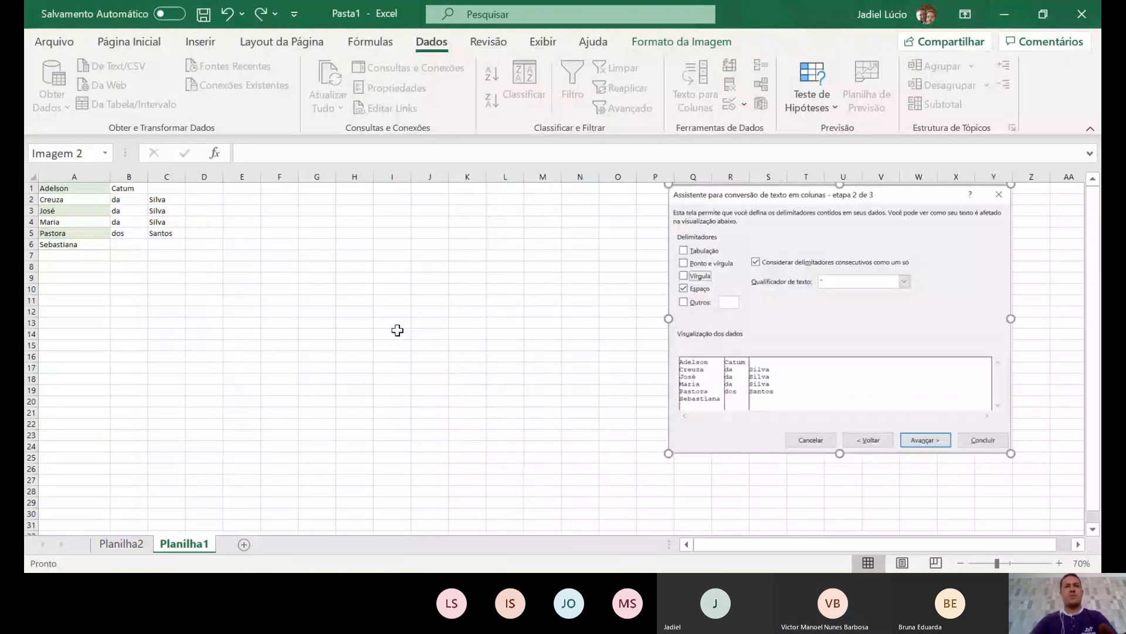
{"action": "key", "text": "ctrl+z"}
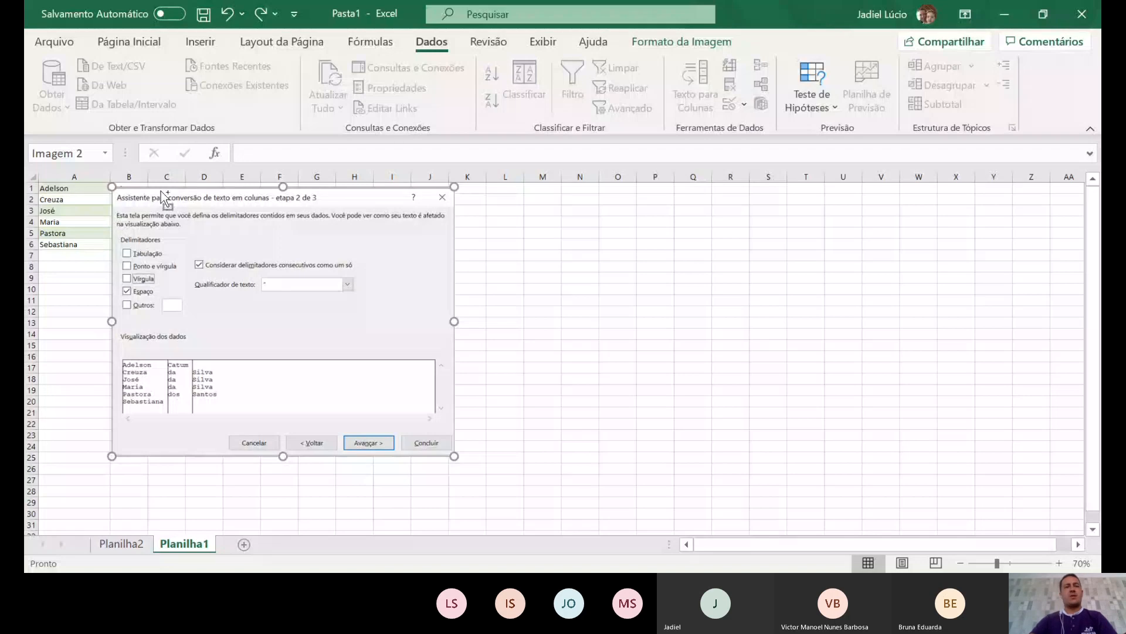
{"action": "key", "text": "ctrl+z"}
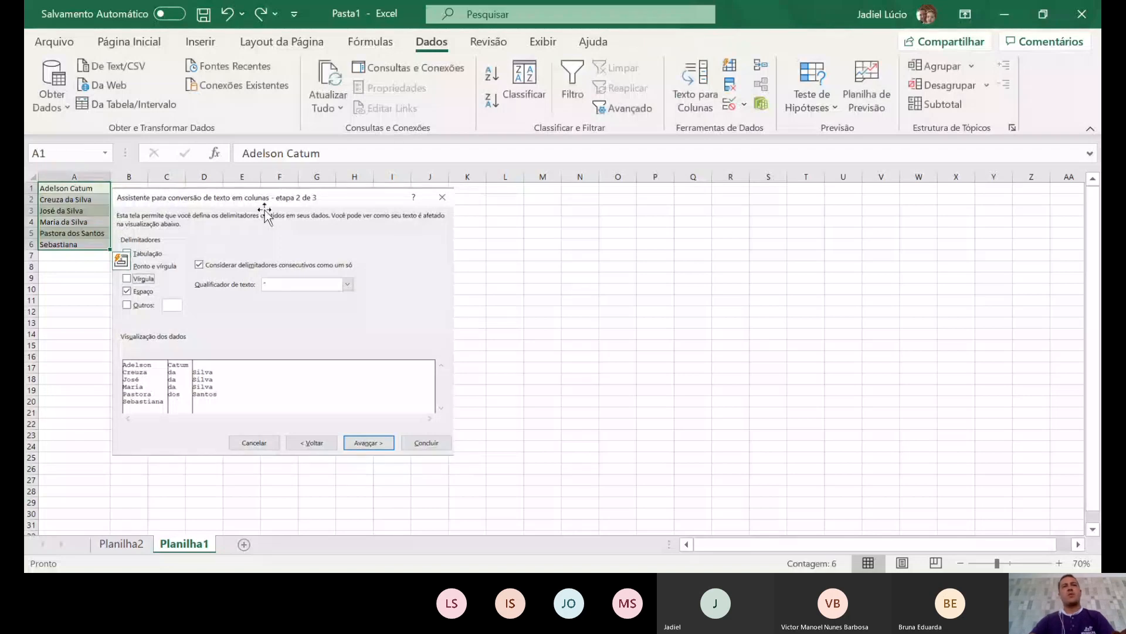
- Reselect the full names in A1:A6 and reopen the text-to-columns wizard
{"action": "left_click", "coordinate": [289, 222]}
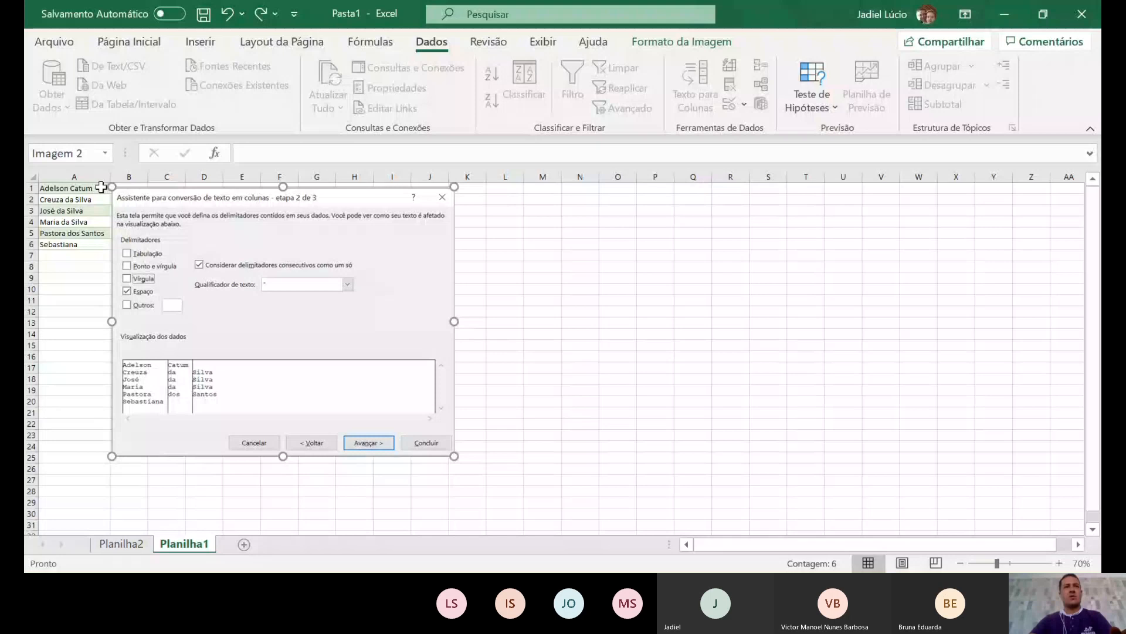
{"action": "left_click_drag", "start_coordinate": [101, 187], "coordinate": [93, 242]}
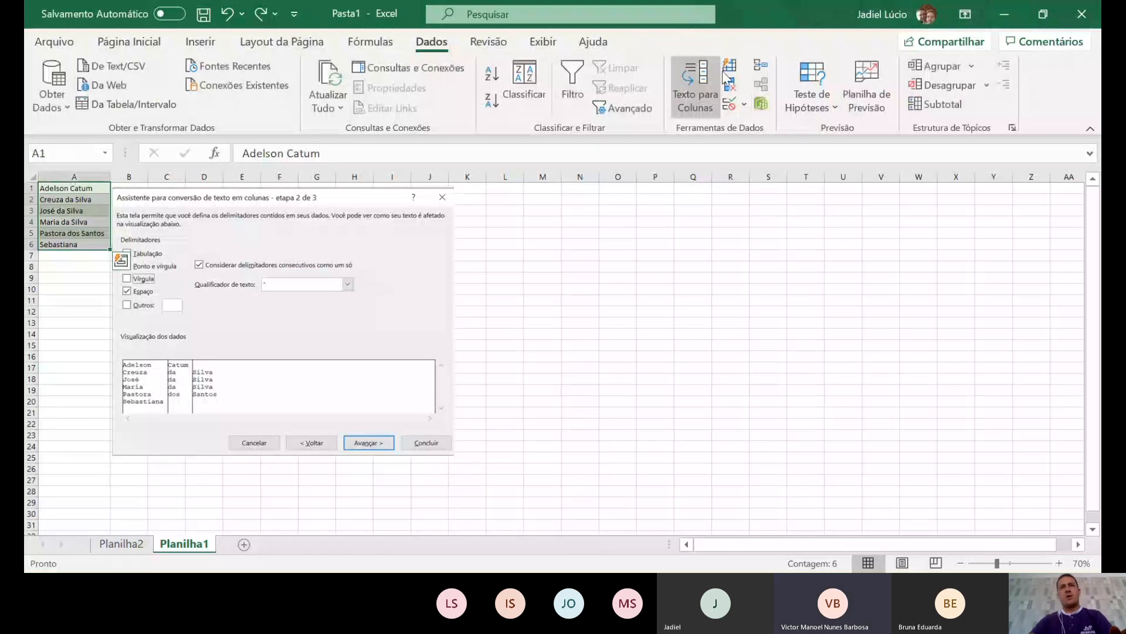
{"action": "left_click", "coordinate": [702, 100]}
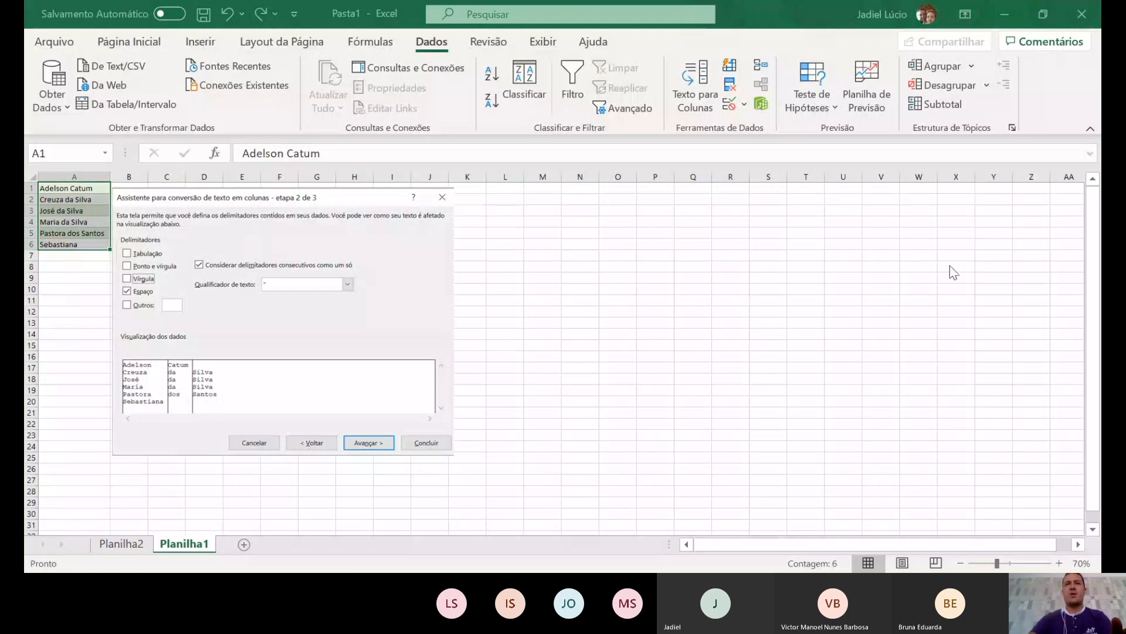
- Move the wizard screenshot toward the sheet centre and paste a new screenshot
{"action": "left_click", "coordinate": [797, 321]}
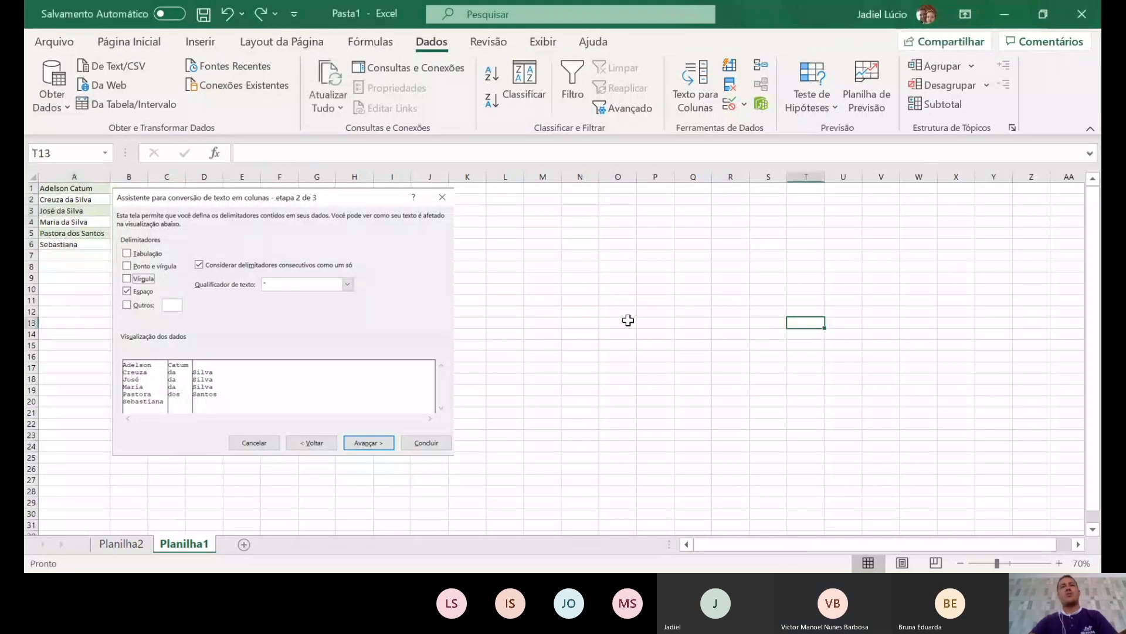
{"action": "left_click_drag", "start_coordinate": [262, 264], "coordinate": [516, 258]}
{"action": "left_click", "coordinate": [240, 293]}
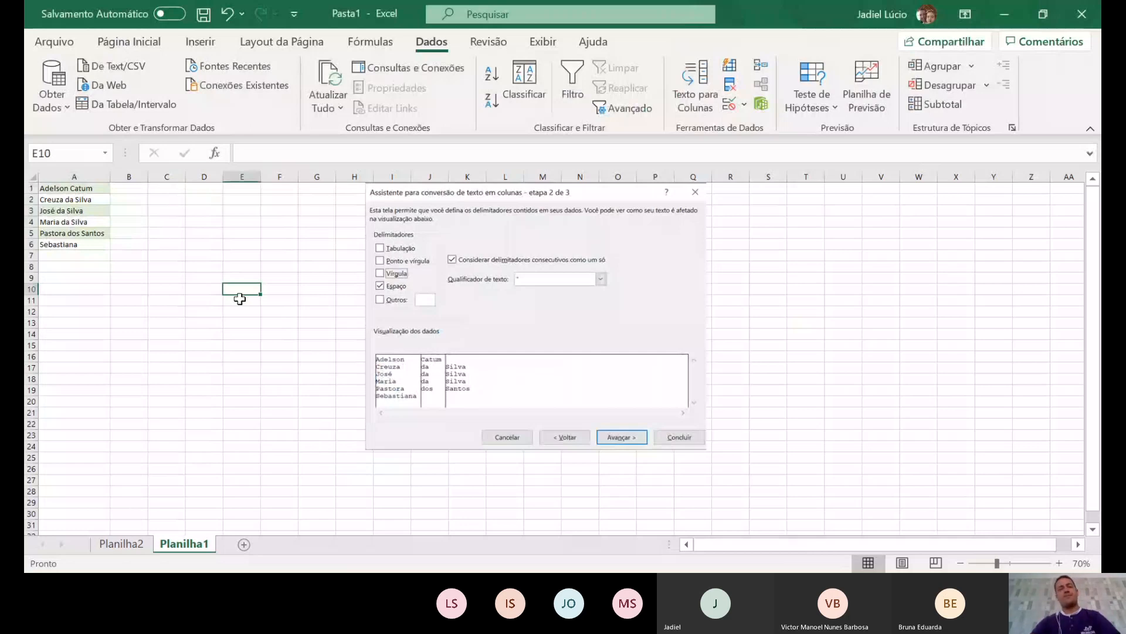
{"action": "key", "text": "ctrl+v"}
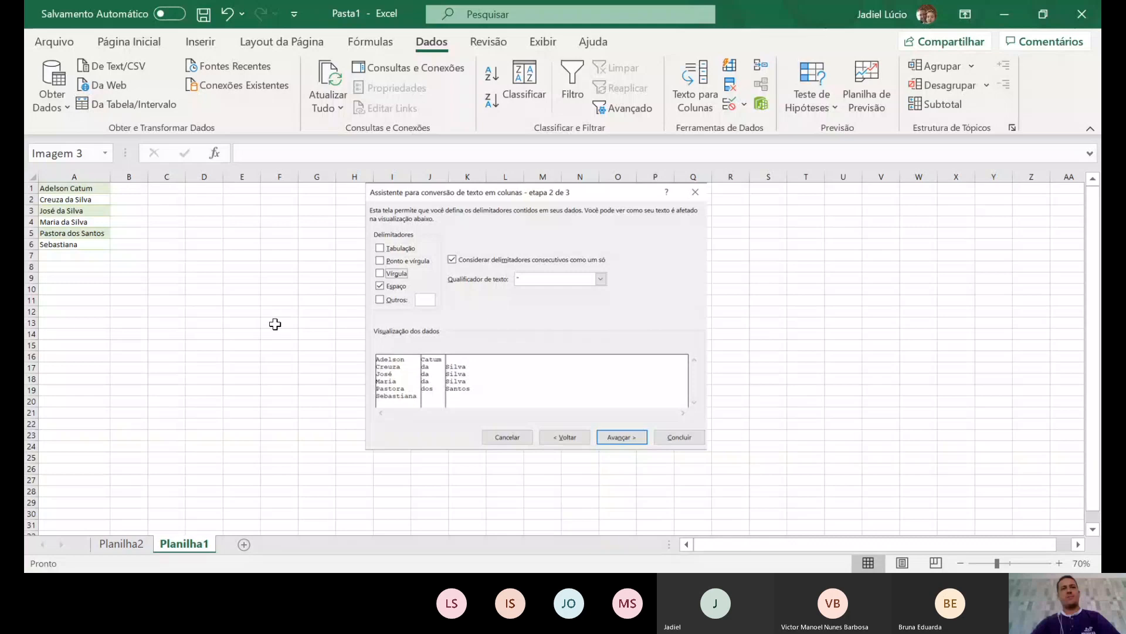
- Crop the second screenshot with Cortar, trimming every side down to the step-1 Texto para Colunas dialog
{"action": "scroll", "coordinate": [263, 342], "scroll_direction": "down", "scroll_amount": 4, "text": "ctrl"}
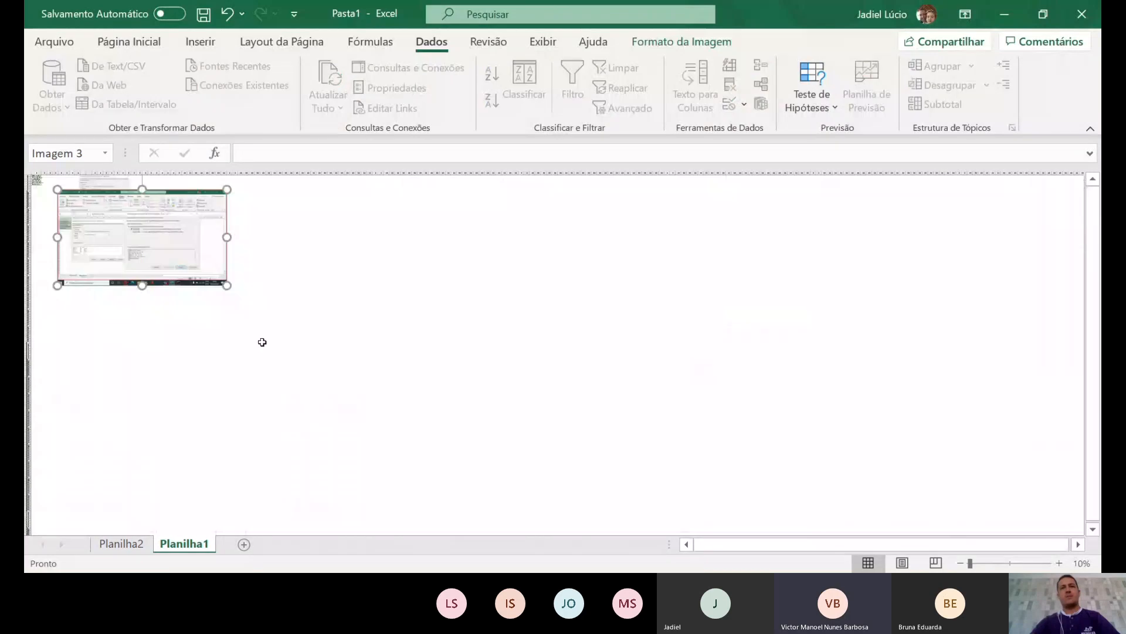
{"action": "scroll", "coordinate": [263, 342], "scroll_direction": "up", "scroll_amount": 1, "text": "ctrl"}
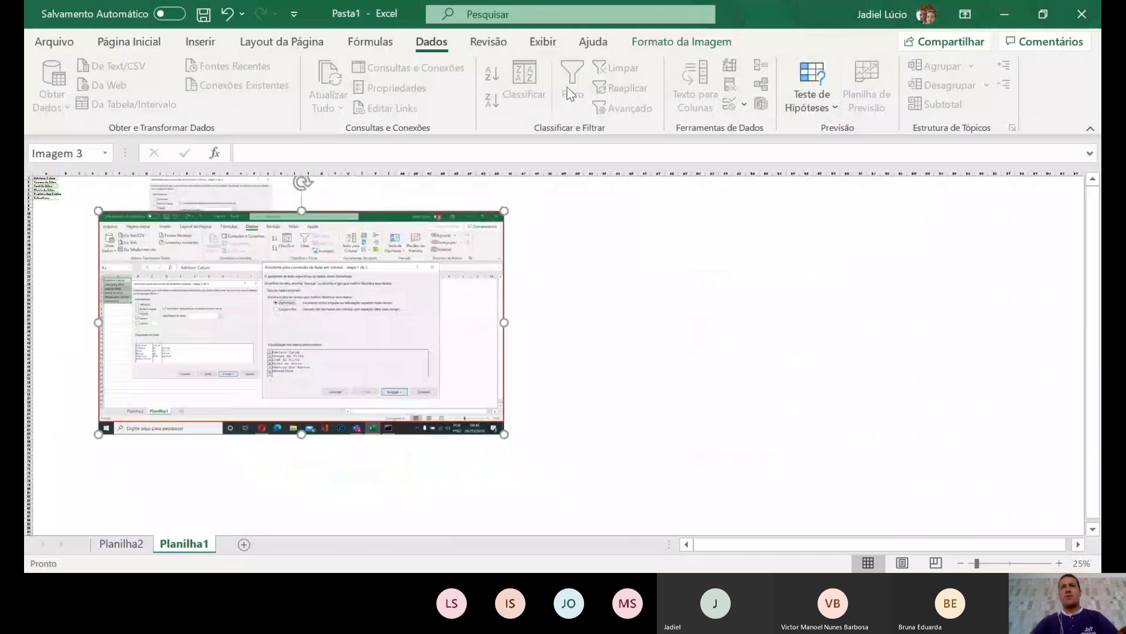
{"action": "left_click", "coordinate": [681, 42]}
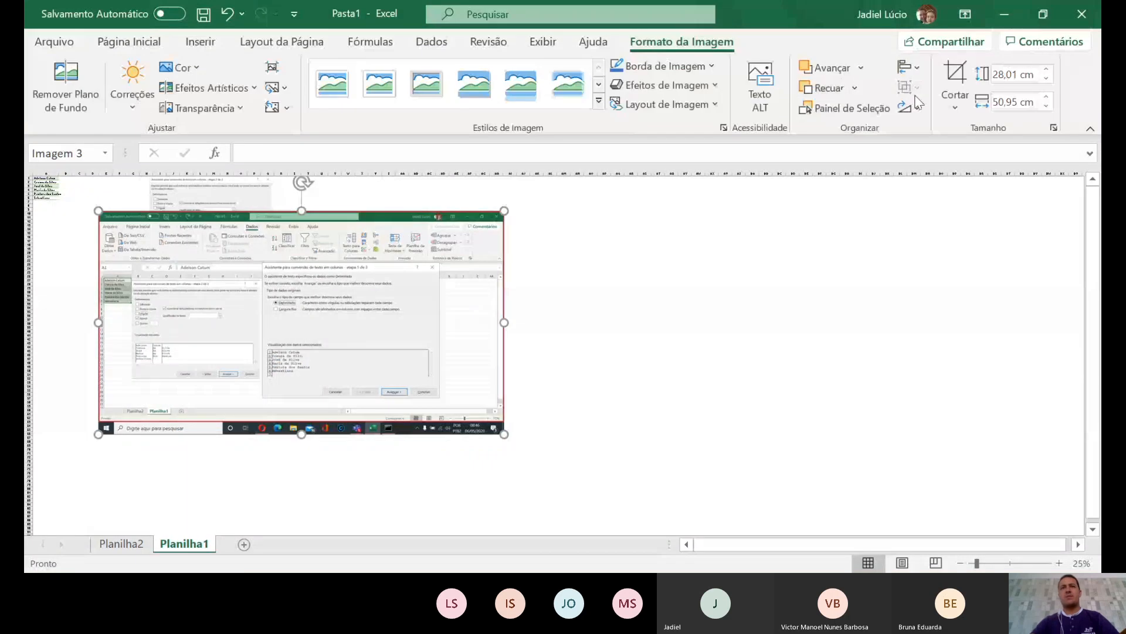
{"action": "left_click", "coordinate": [955, 75]}
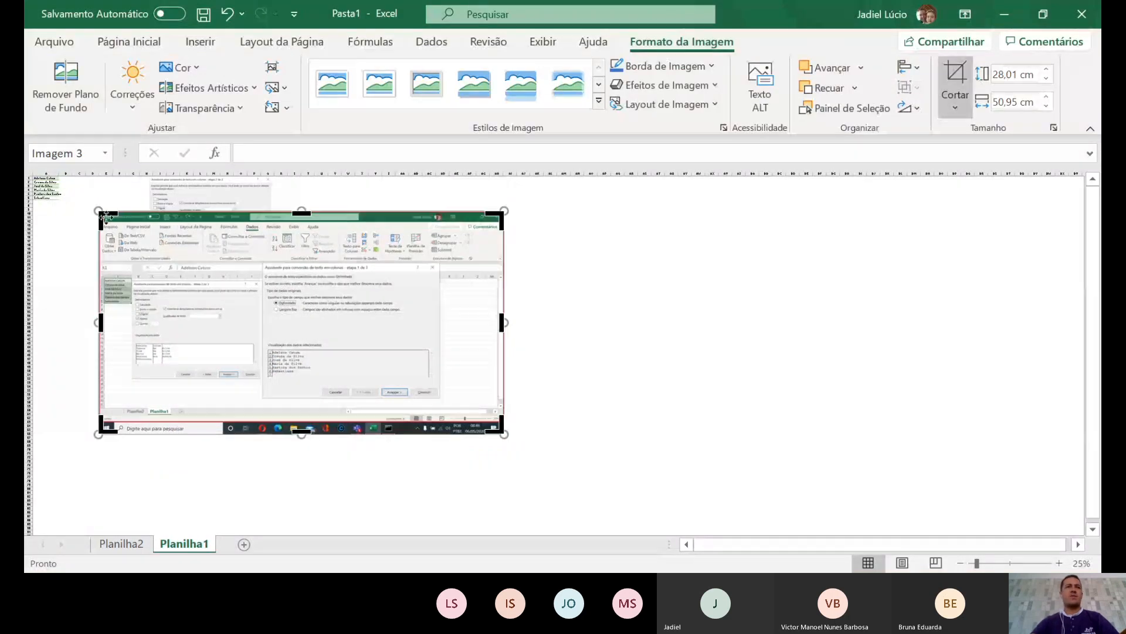
{"action": "left_click_drag", "start_coordinate": [107, 217], "coordinate": [263, 263]}
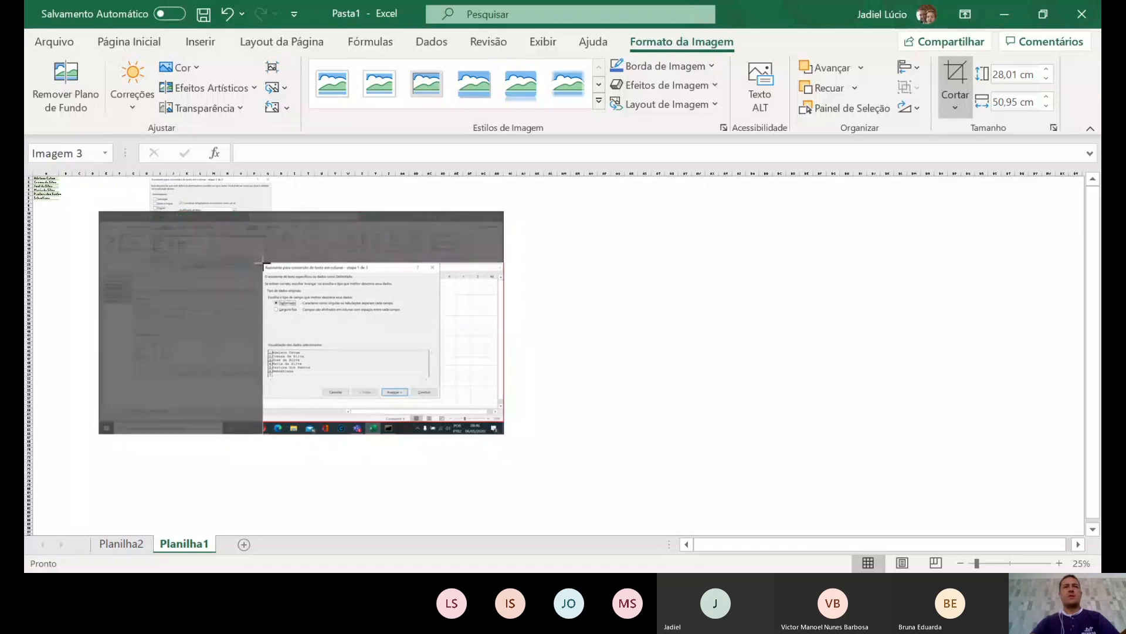
{"action": "left_click_drag", "start_coordinate": [503, 431], "coordinate": [439, 395]}
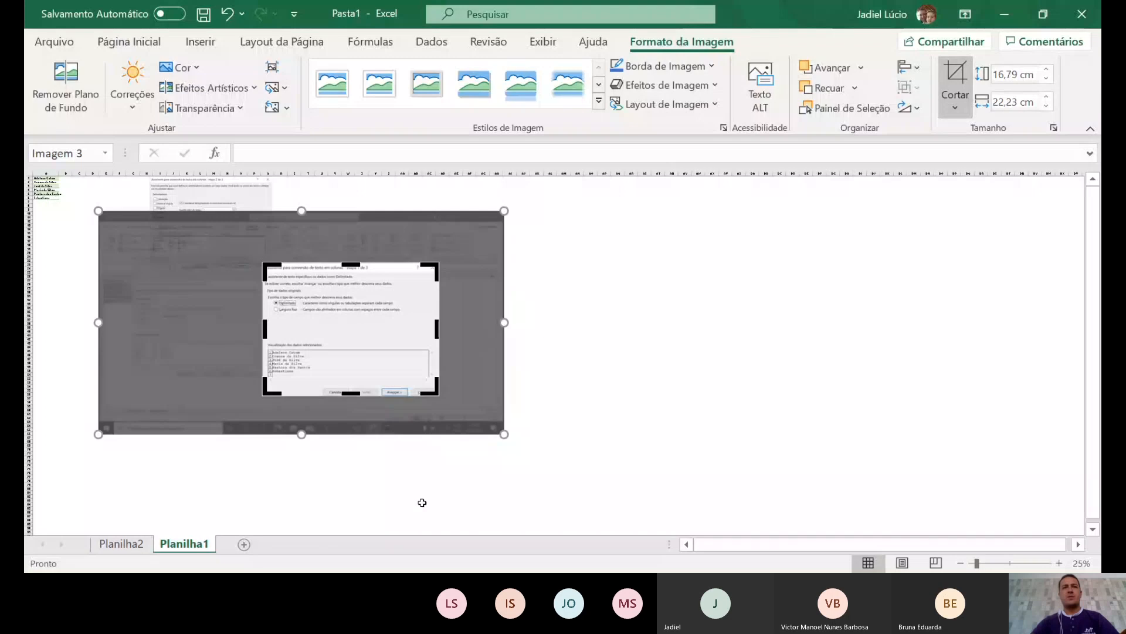
{"action": "left_click", "coordinate": [645, 347]}
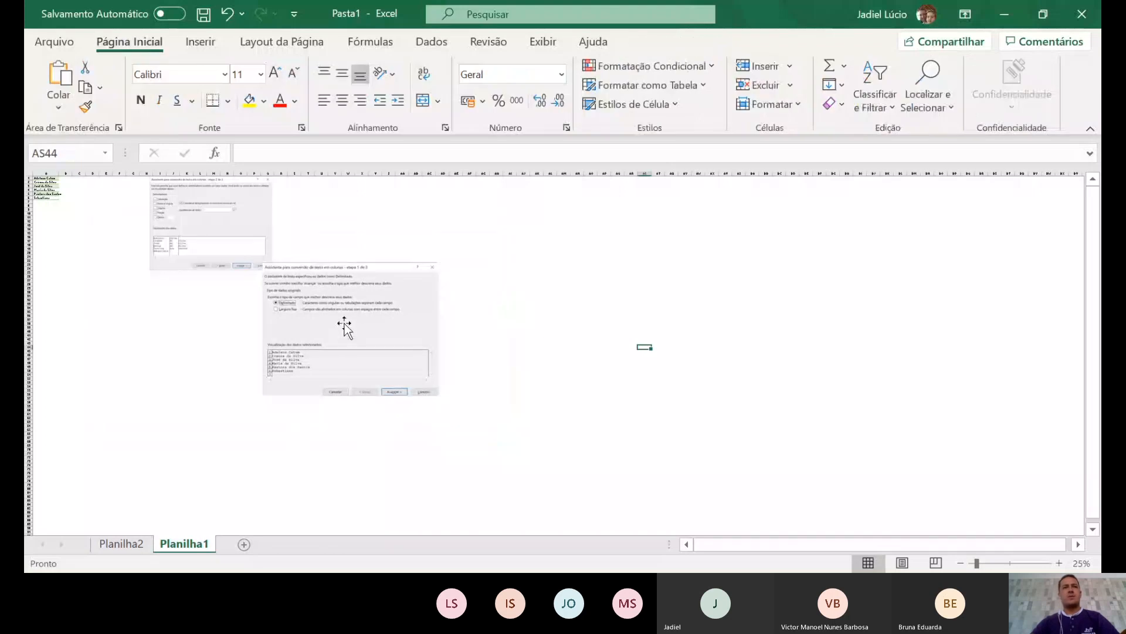
- Resize the cropped step-1 picture to 11,46 × 15,17 cm and place it beside the step-2 screenshot
{"action": "left_click", "coordinate": [343, 323]}
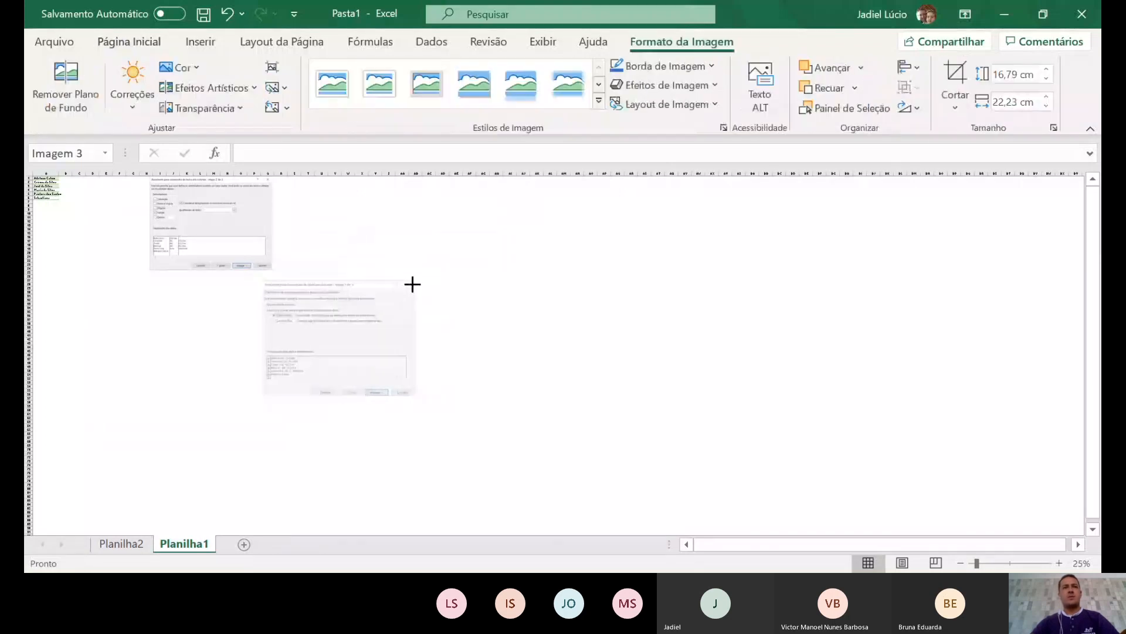
{"action": "left_click_drag", "start_coordinate": [400, 287], "coordinate": [111, 235]}
{"action": "left_click_drag", "start_coordinate": [232, 218], "coordinate": [267, 235]}
{"action": "left_click", "coordinate": [143, 244]}
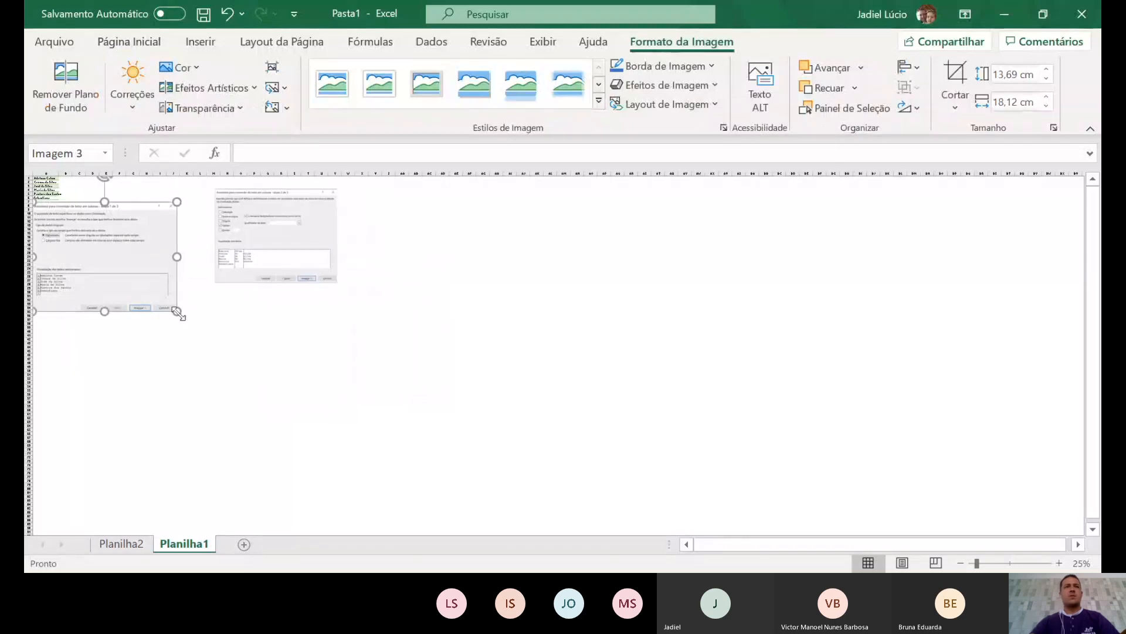
{"action": "left_click_drag", "start_coordinate": [178, 314], "coordinate": [141, 285]}
{"action": "left_click_drag", "start_coordinate": [93, 243], "coordinate": [161, 229]}
{"action": "left_click_drag", "start_coordinate": [97, 267], "coordinate": [106, 241]}
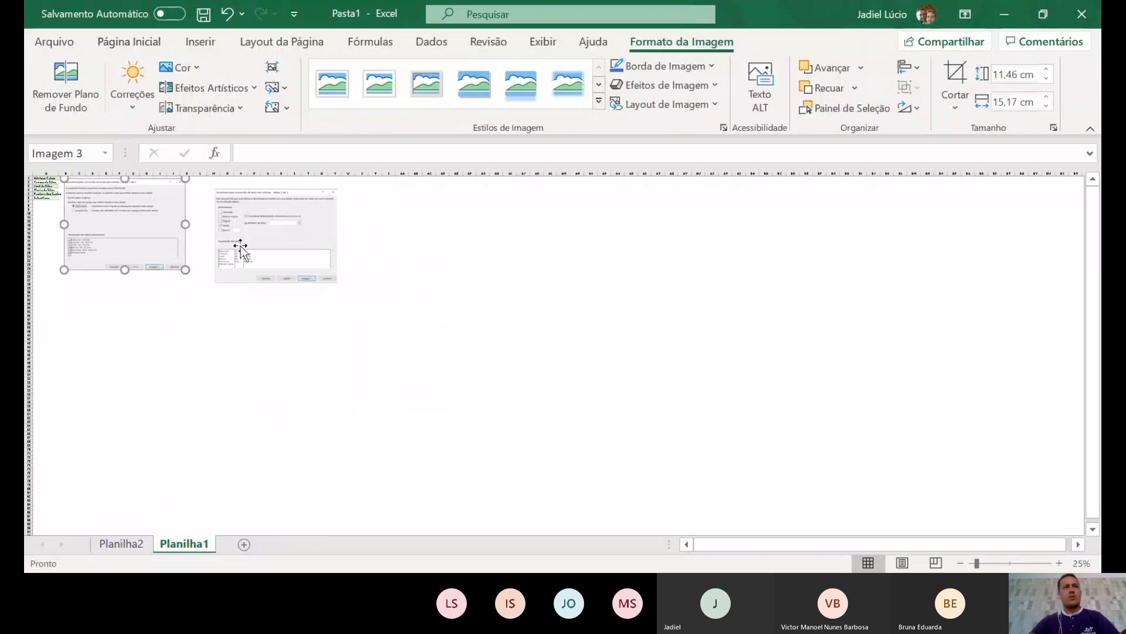
{"action": "left_click_drag", "start_coordinate": [241, 246], "coordinate": [212, 236]}
{"action": "left_click", "coordinate": [267, 348]}
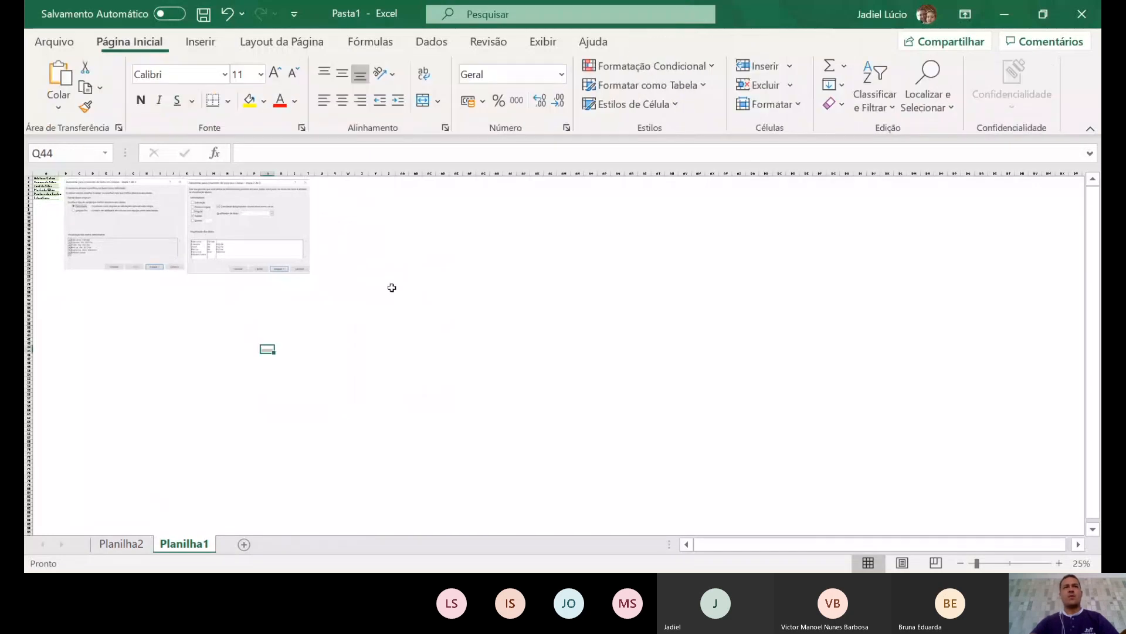
{"action": "left_click_drag", "start_coordinate": [46, 177], "coordinate": [46, 198]}
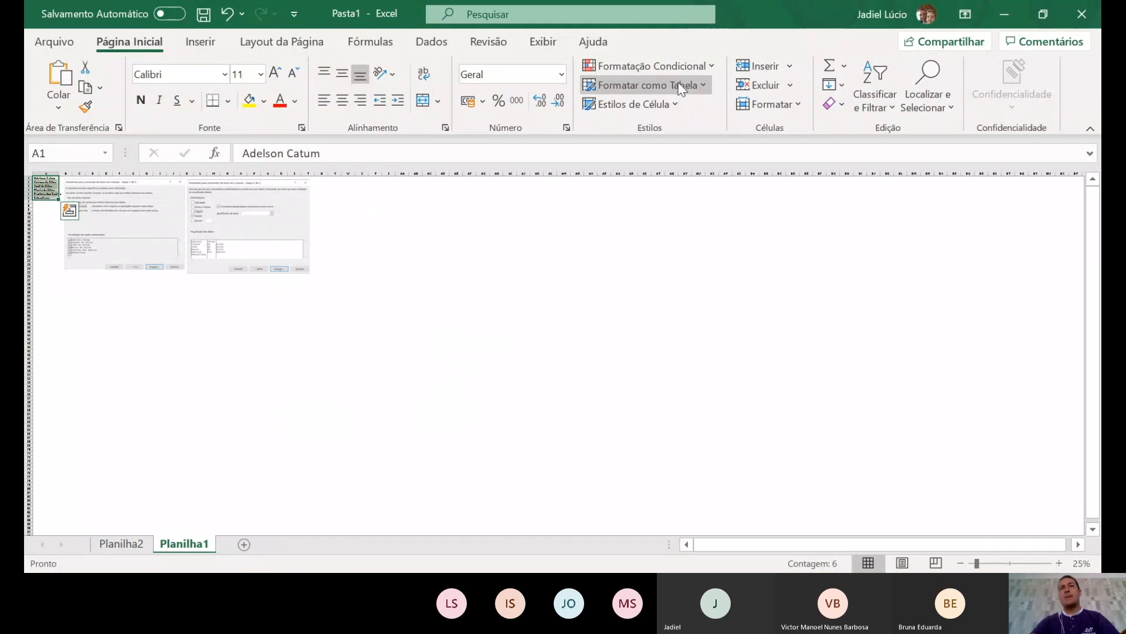
- Split the names in A1:A6 with Texto para Colunas on spaces, then shift both screenshots right
{"action": "left_click", "coordinate": [442, 46]}
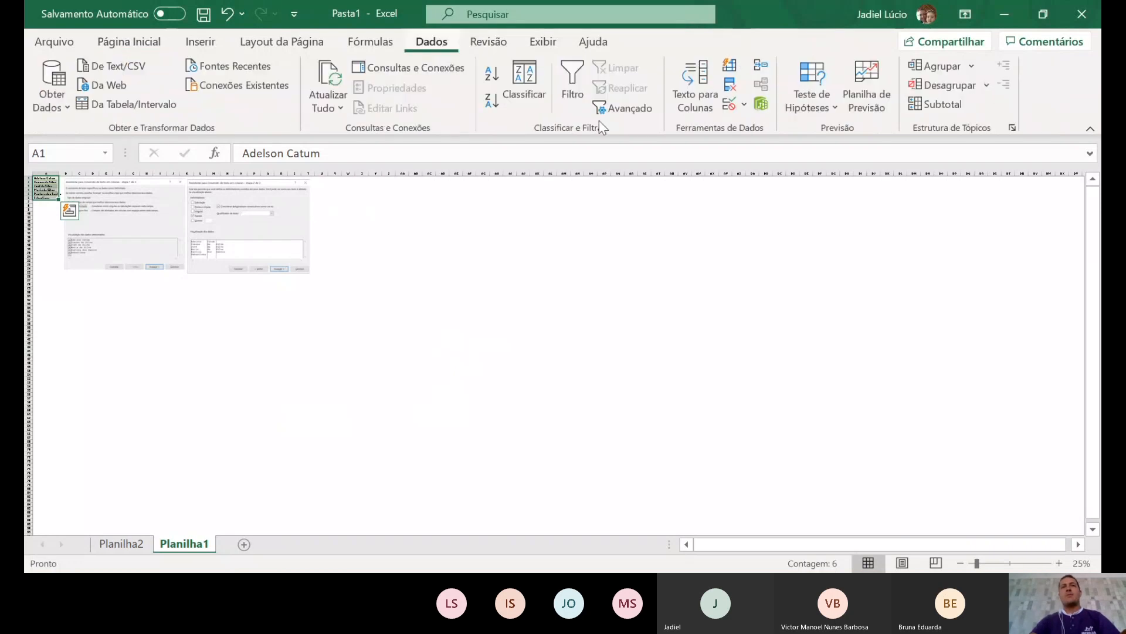
{"action": "left_click", "coordinate": [695, 82]}
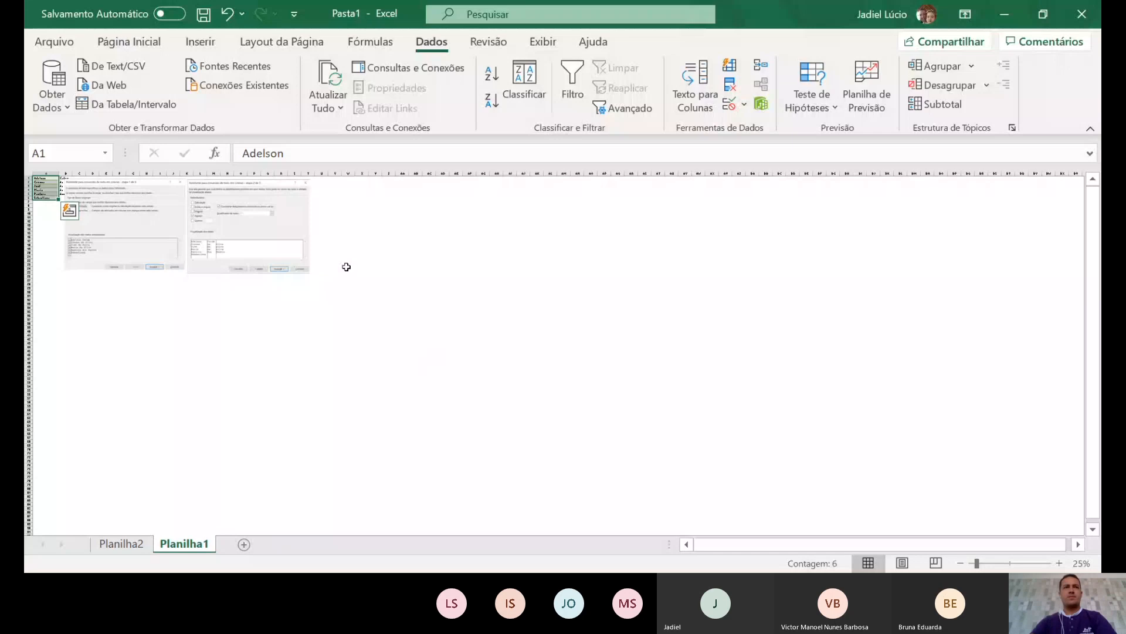
{"action": "left_click_drag", "start_coordinate": [233, 235], "coordinate": [278, 230]}
{"action": "left_click_drag", "start_coordinate": [120, 226], "coordinate": [159, 220]}
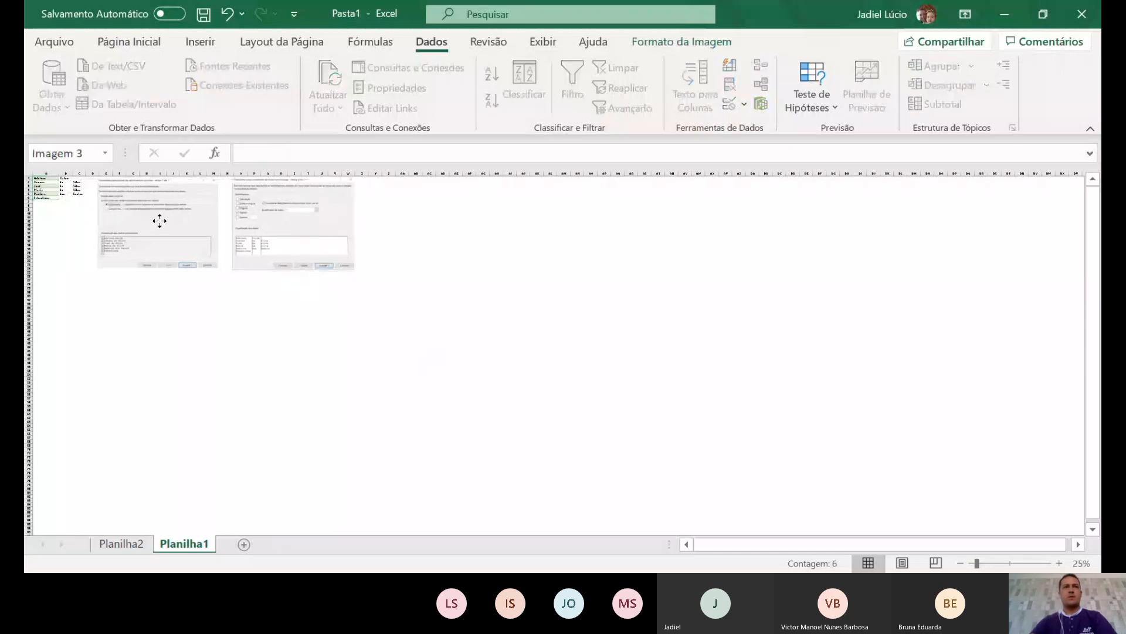
{"action": "left_click_drag", "start_coordinate": [159, 220], "coordinate": [154, 221]}
{"action": "left_click_drag", "start_coordinate": [293, 229], "coordinate": [278, 228]}
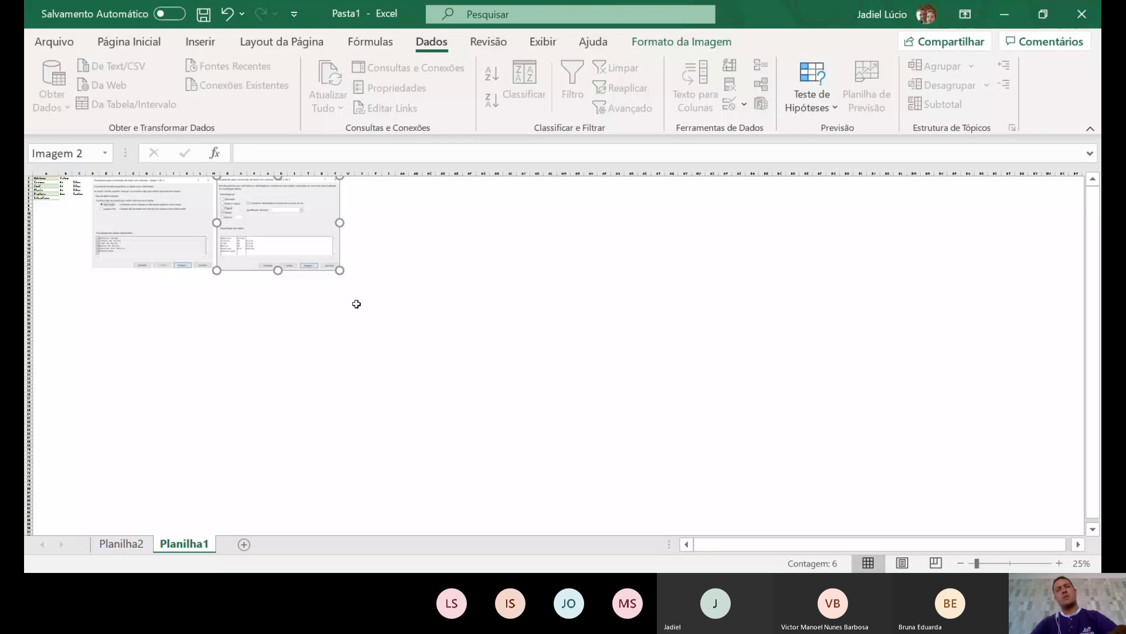
- Paste a third full-screen screenshot (28,57 × 50,79 cm) at AA39 and move it up
{"action": "left_click", "coordinate": [402, 329]}
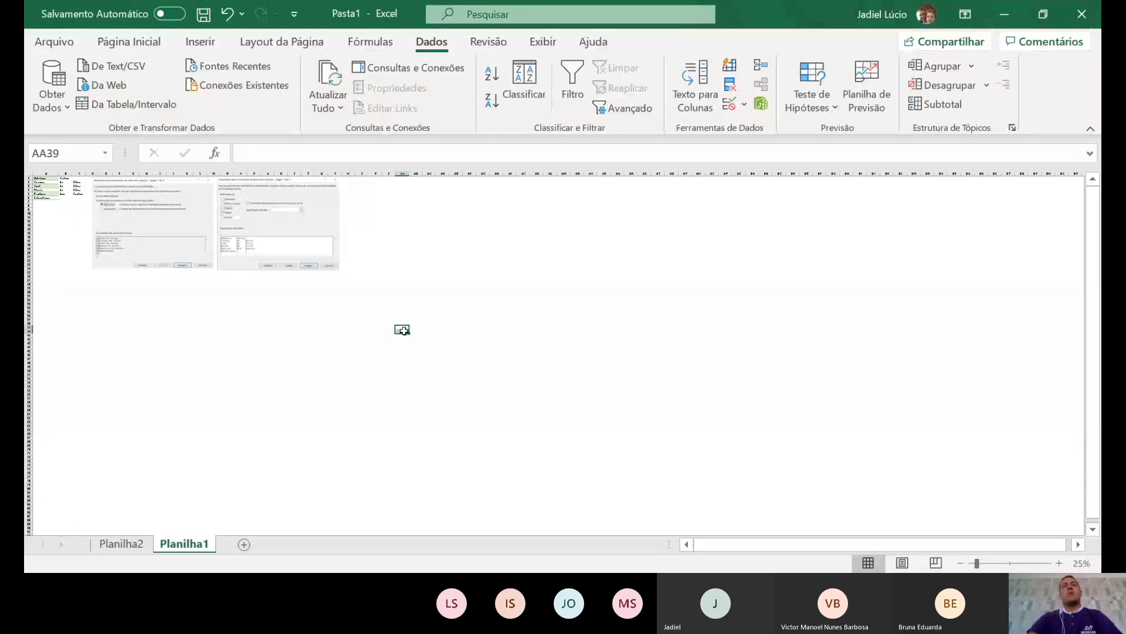
{"action": "key", "text": "ctrl+v"}
{"action": "left_click_drag", "start_coordinate": [572, 415], "coordinate": [570, 314]}
- Crop the third screenshot down to the step-3 wizard dialog
{"action": "left_click", "coordinate": [698, 42]}
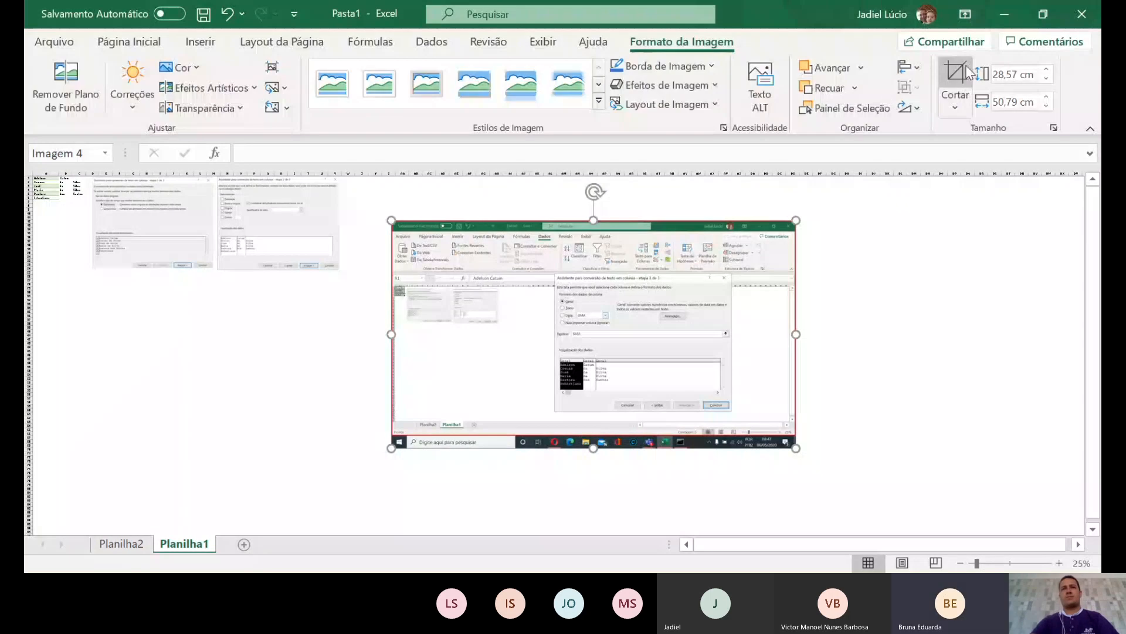
{"action": "left_click", "coordinate": [956, 73]}
{"action": "left_click_drag", "start_coordinate": [392, 448], "coordinate": [554, 411]}
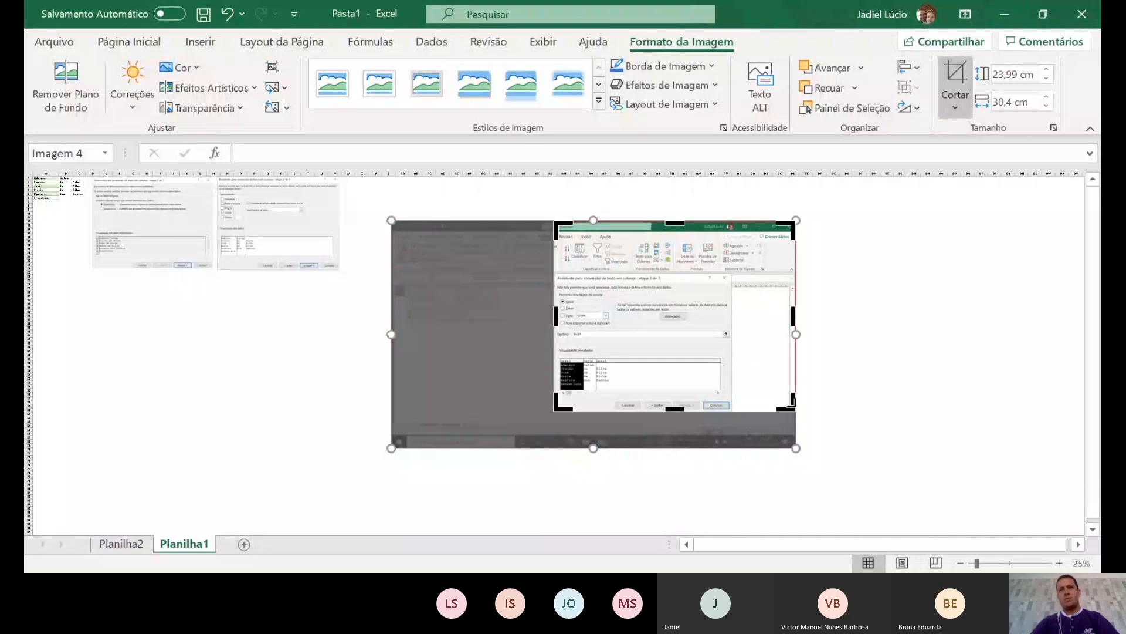
{"action": "left_click_drag", "start_coordinate": [794, 411], "coordinate": [733, 414]}
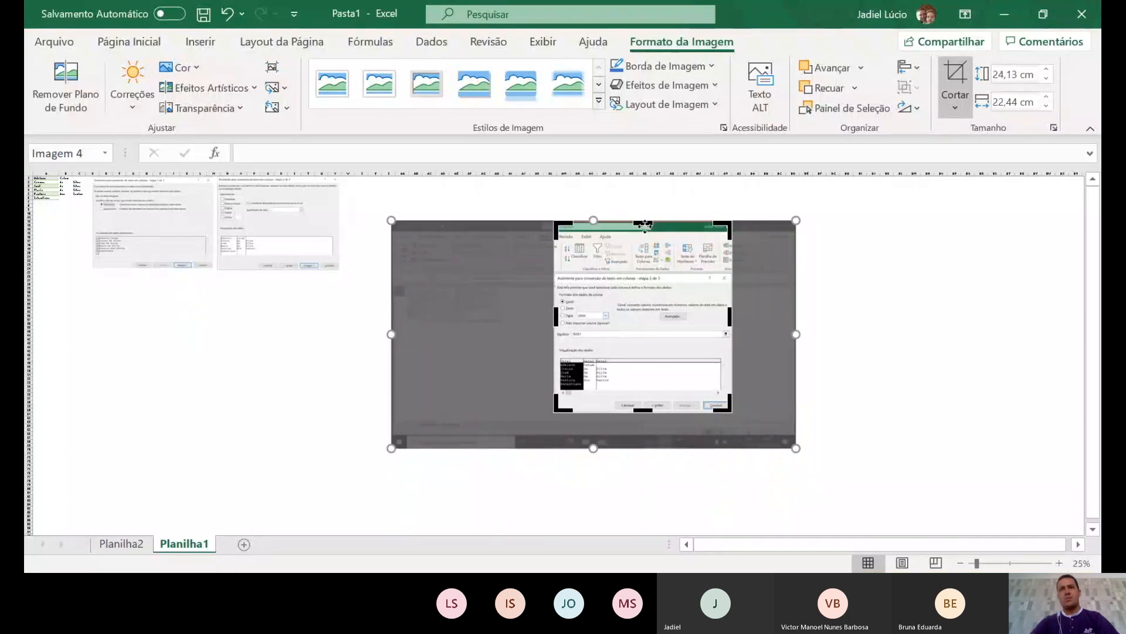
{"action": "left_click_drag", "start_coordinate": [644, 227], "coordinate": [644, 274]}
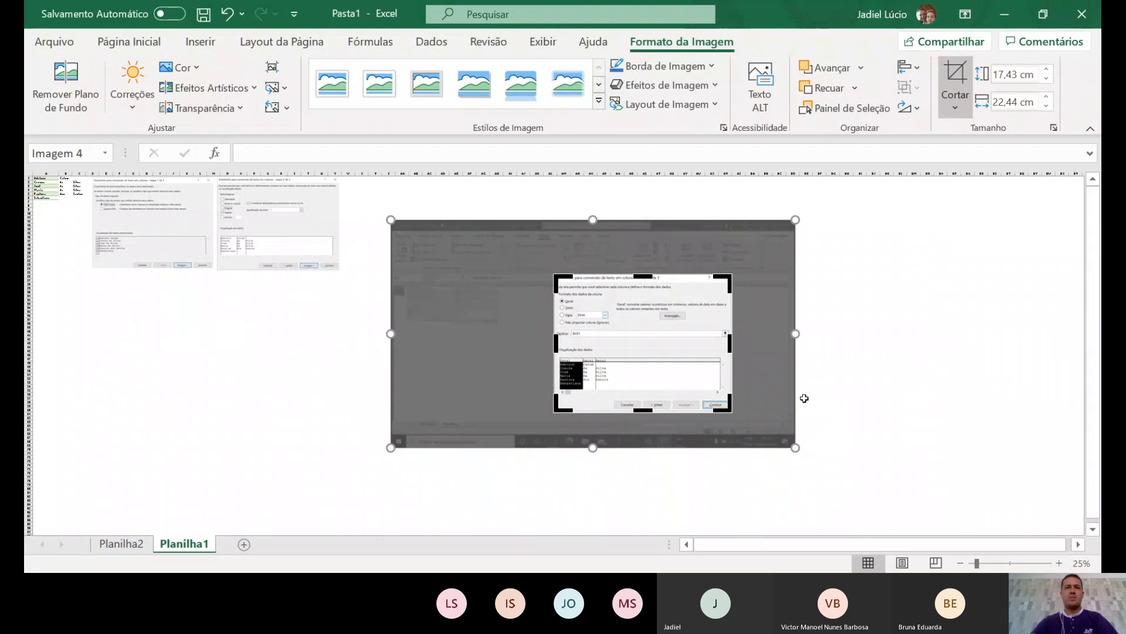
{"action": "left_click", "coordinate": [872, 382]}
- Shrink the cropped picture to 12 × 15,45 cm and line it up beside the other two
{"action": "left_click", "coordinate": [580, 333]}
{"action": "left_click_drag", "start_coordinate": [554, 414], "coordinate": [604, 382]}
{"action": "left_click_drag", "start_coordinate": [689, 334], "coordinate": [426, 232]}
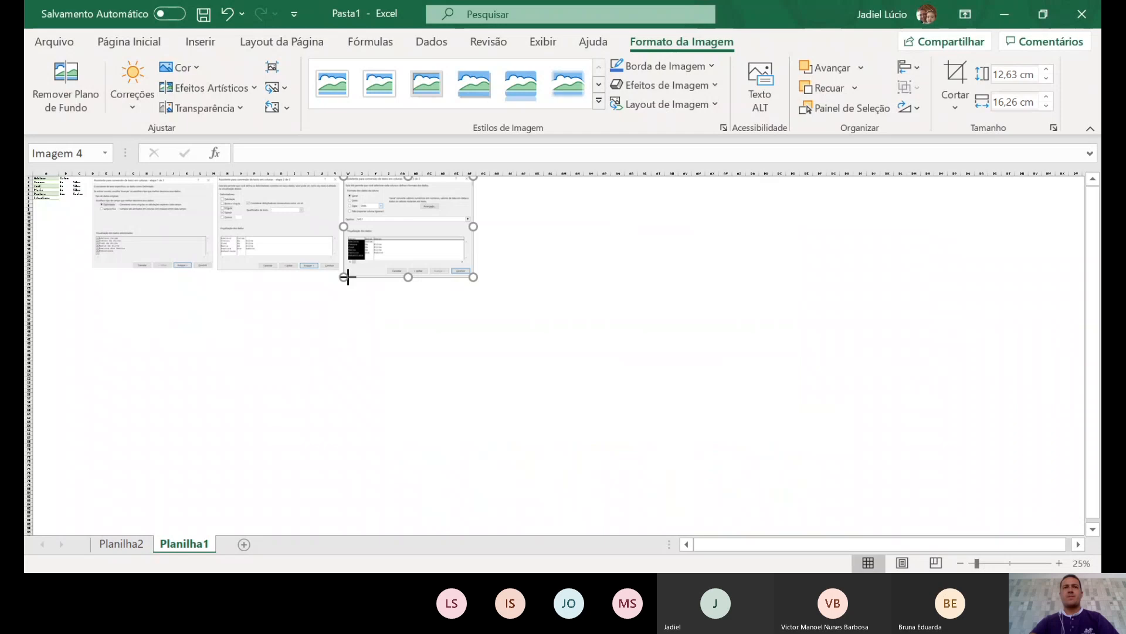
{"action": "left_click_drag", "start_coordinate": [348, 277], "coordinate": [392, 246]}
{"action": "left_click", "coordinate": [321, 391]}
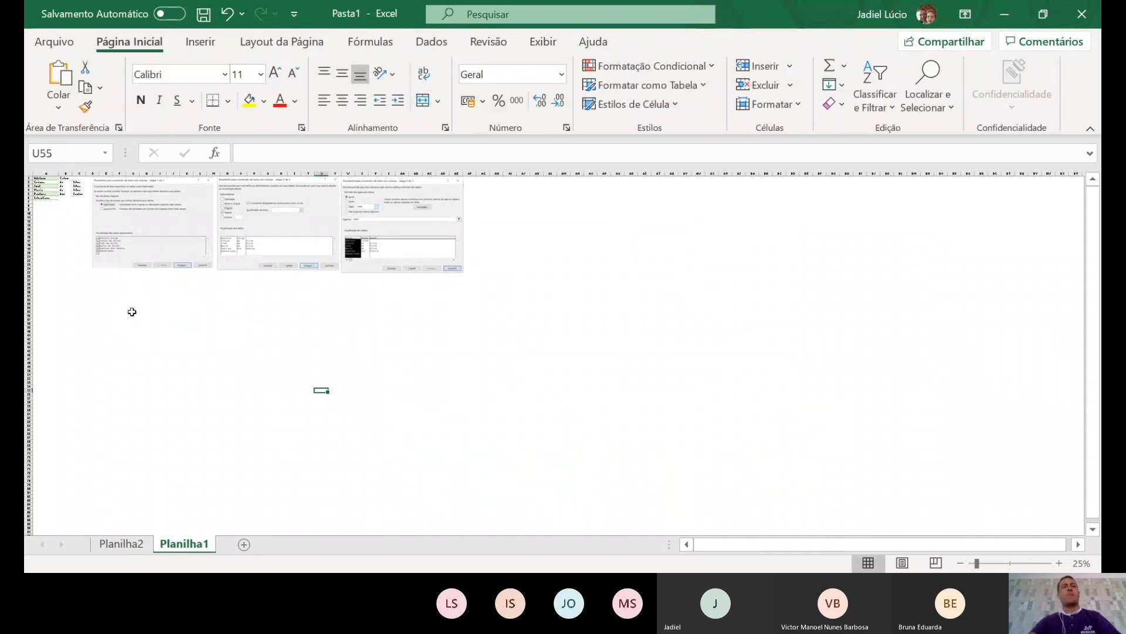
{"action": "scroll", "coordinate": [86, 220], "scroll_direction": "up", "scroll_amount": 4, "text": "ctrl"}
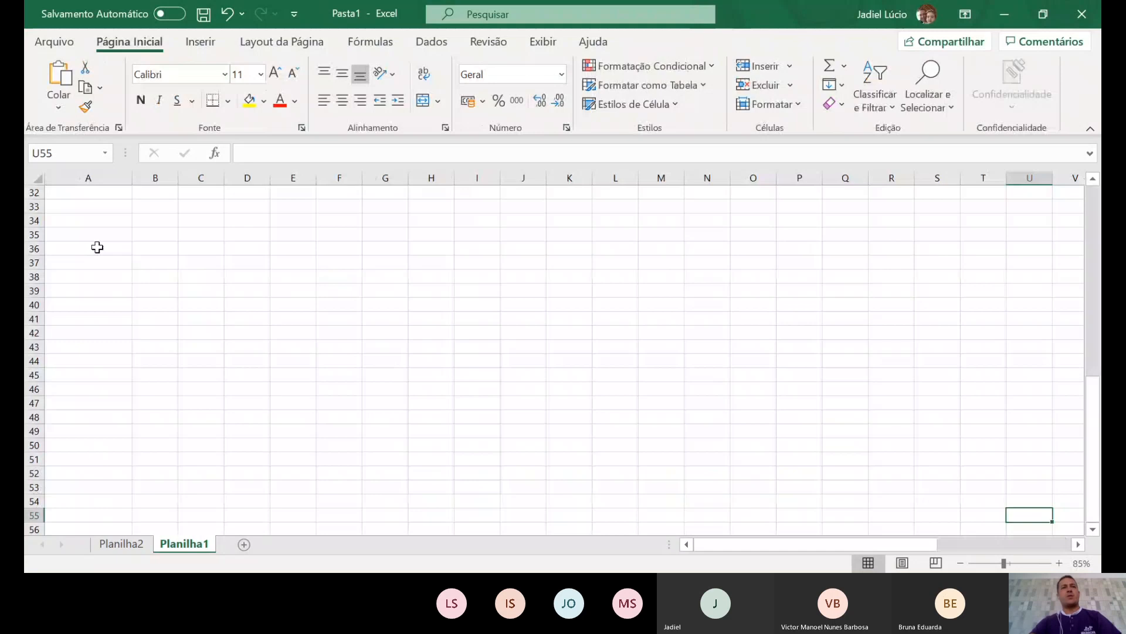
{"action": "scroll", "coordinate": [112, 282], "scroll_direction": "up", "scroll_amount": 10}
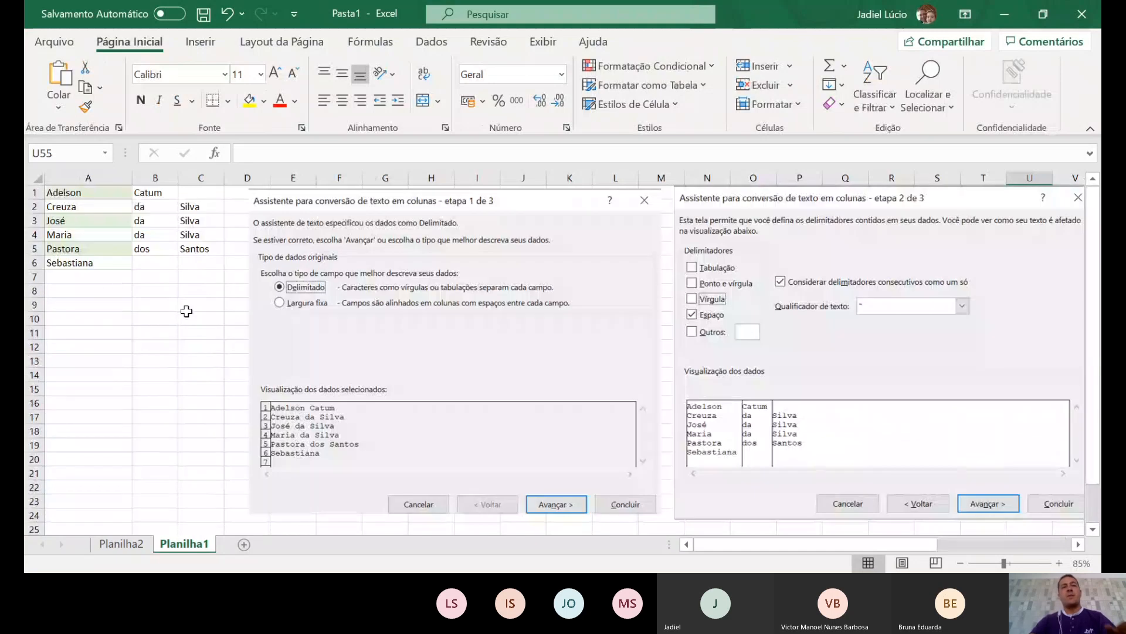
{"action": "scroll", "coordinate": [484, 312], "scroll_direction": "down", "scroll_amount": 1}
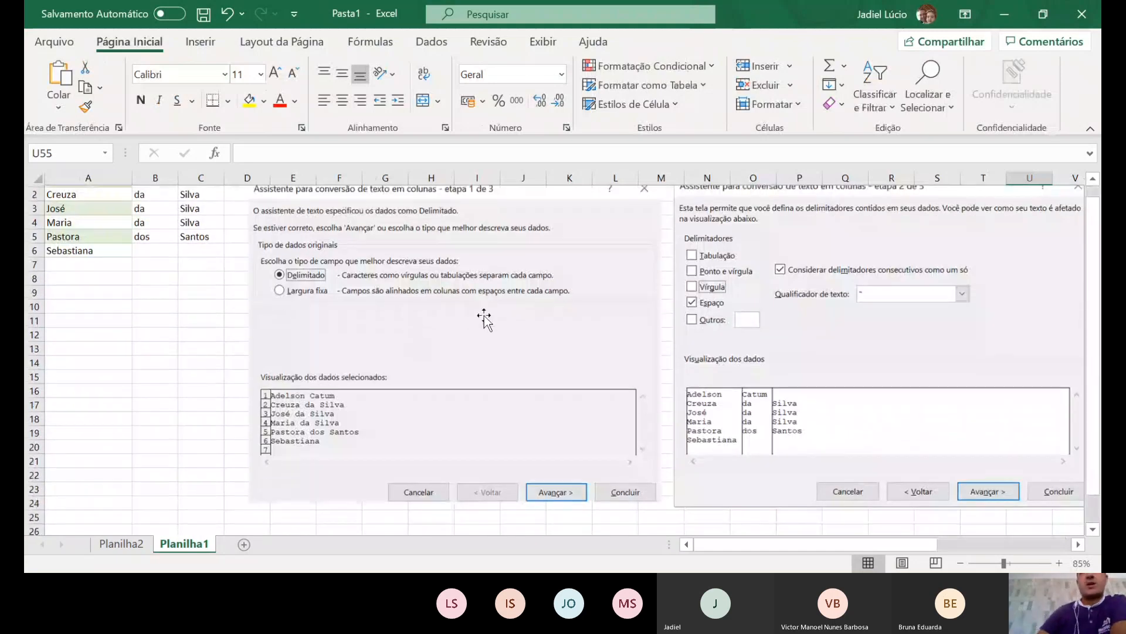
{"action": "scroll", "coordinate": [484, 312], "scroll_direction": "up", "scroll_amount": 1}
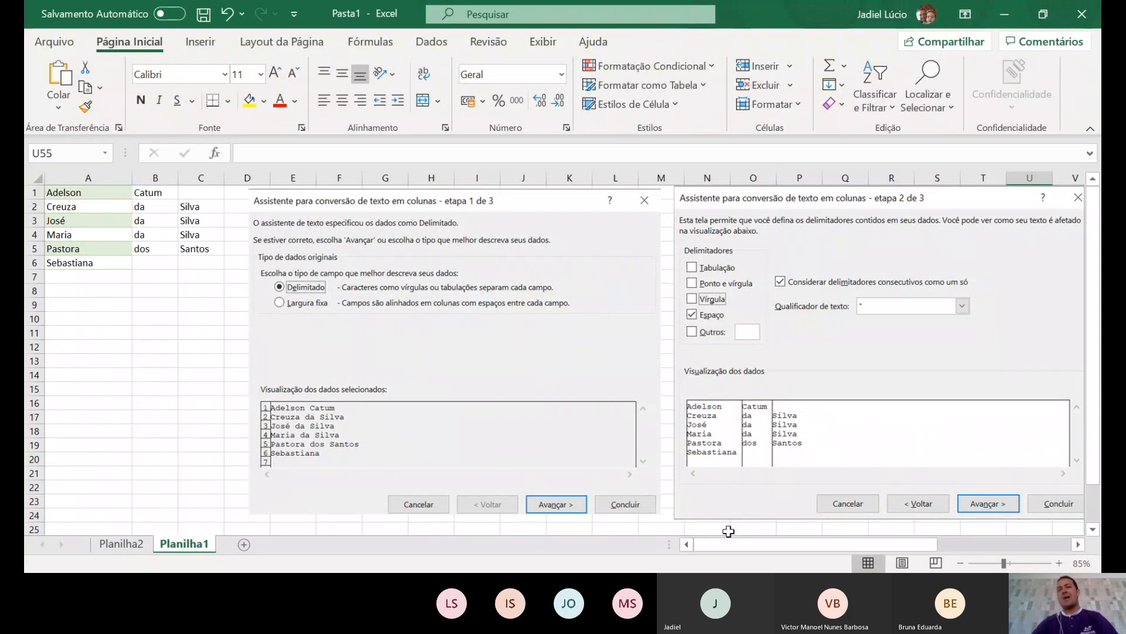
{"action": "left_click_drag", "start_coordinate": [738, 544], "coordinate": [782, 543]}
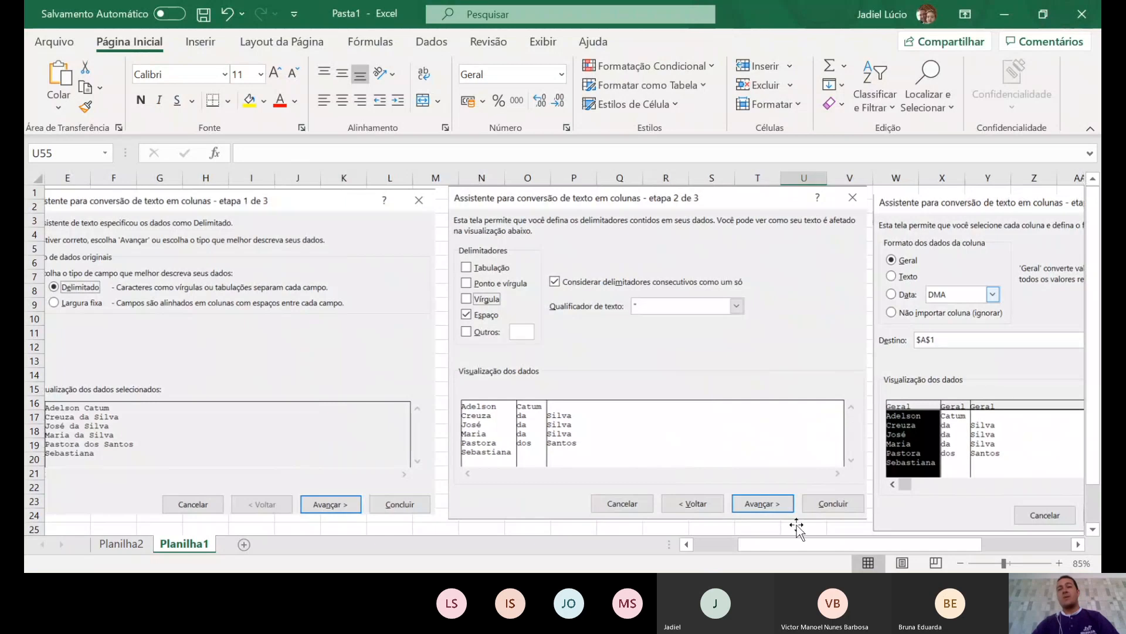
{"action": "left_click_drag", "start_coordinate": [805, 547], "coordinate": [871, 553]}
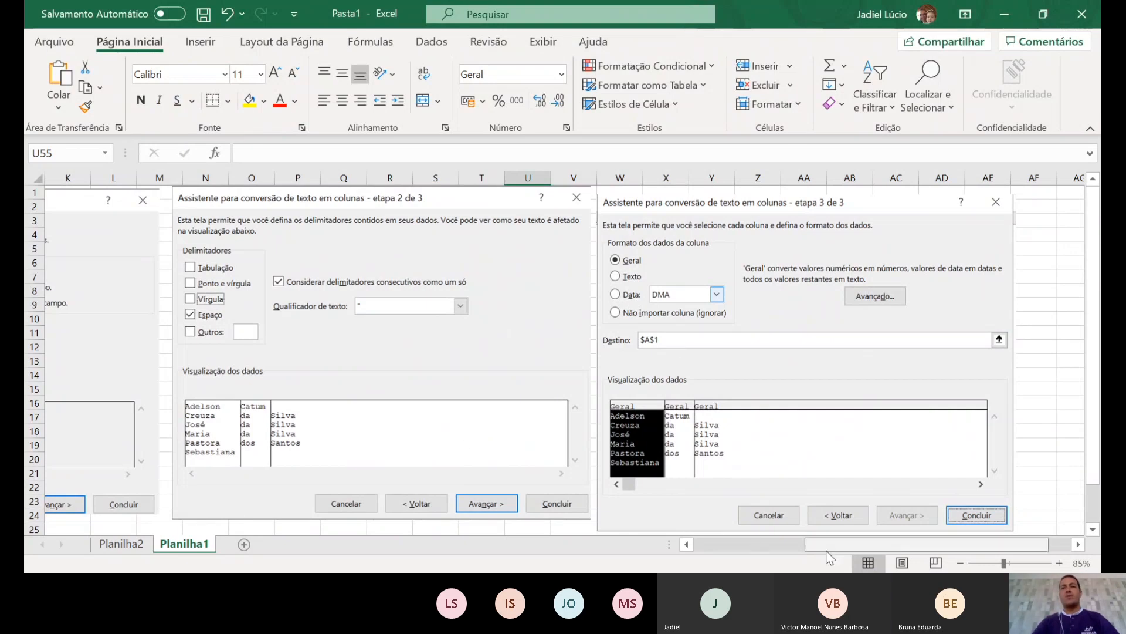
{"action": "left_click_drag", "start_coordinate": [826, 549], "coordinate": [704, 547]}
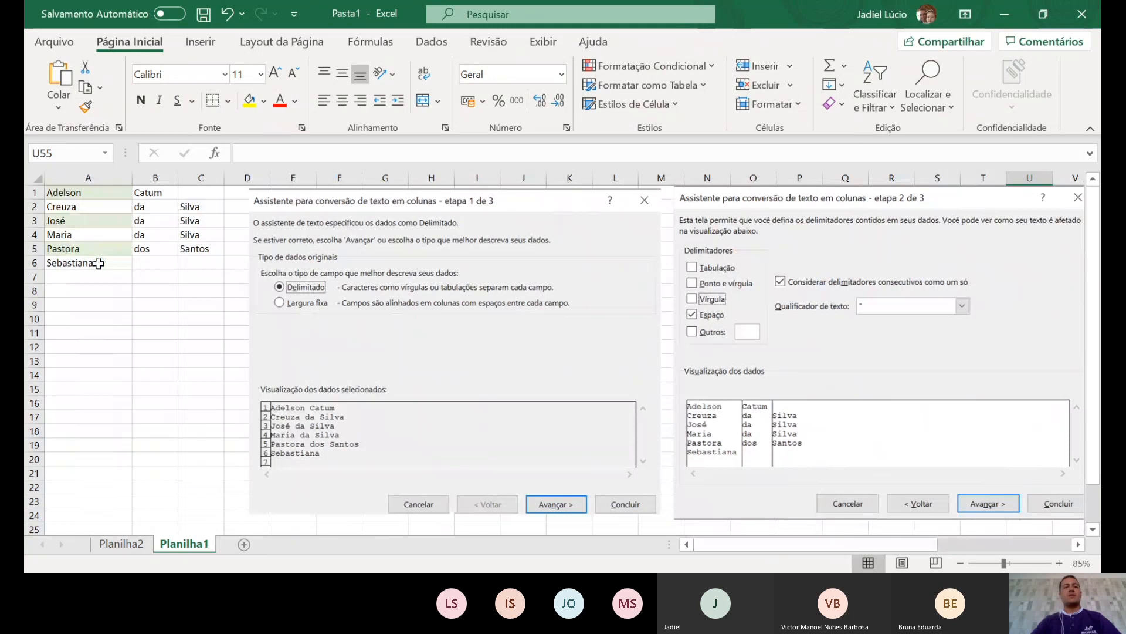
- Zoom Planilha1 to 160% to read Catum in B1 and the da/dos particles below it
{"action": "scroll", "coordinate": [105, 242], "scroll_direction": "up", "scroll_amount": 3}
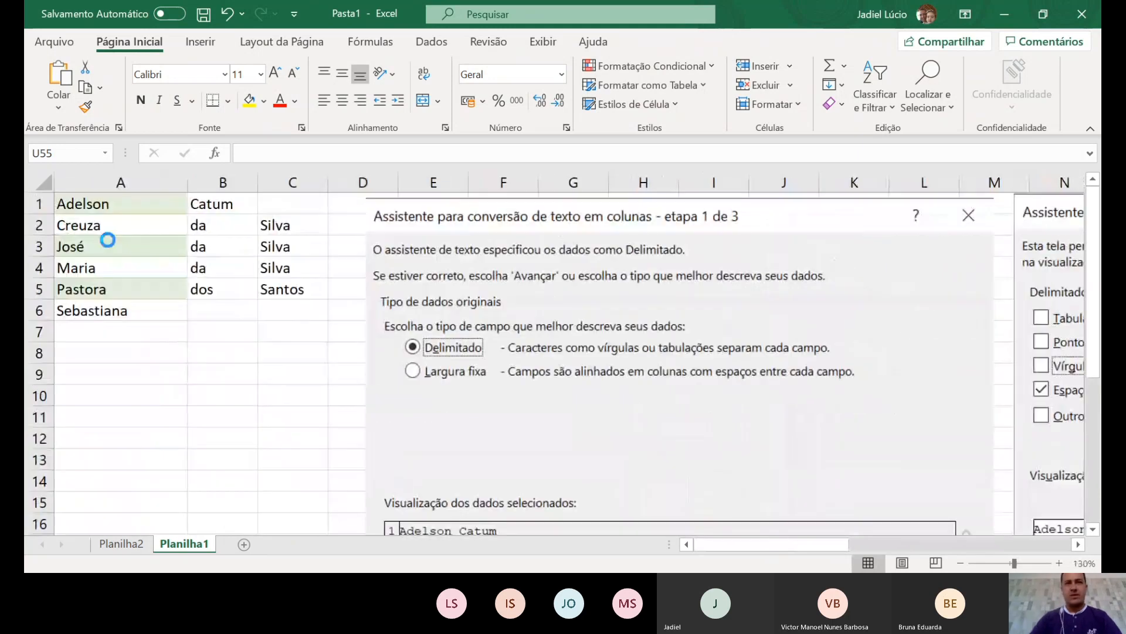
{"action": "scroll", "coordinate": [108, 239], "scroll_direction": "up", "scroll_amount": 2}
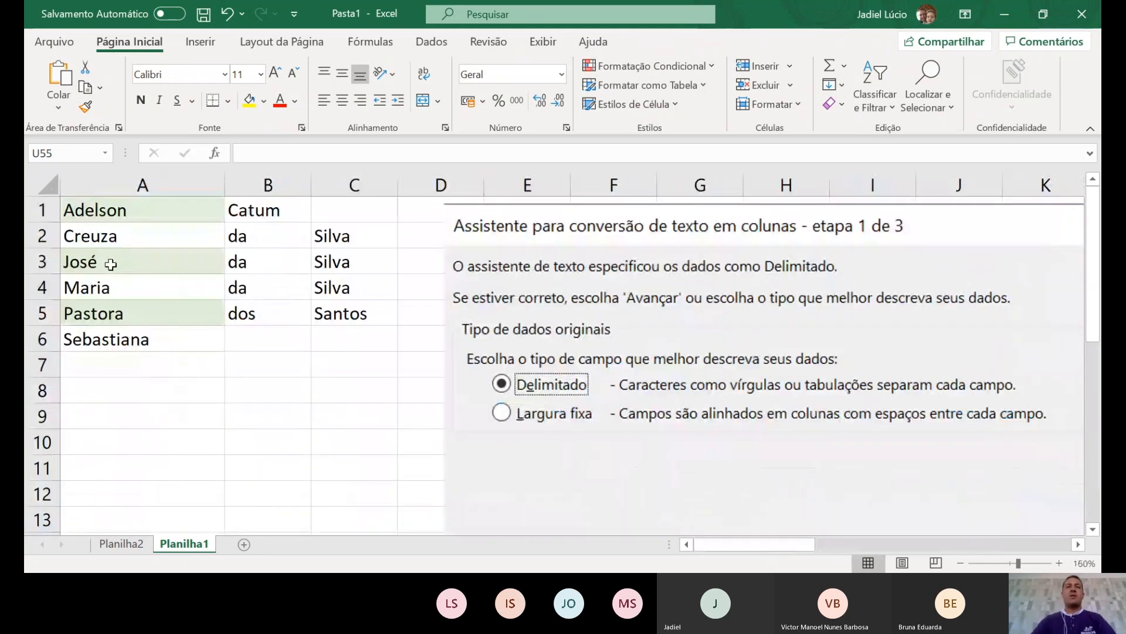
{"action": "left_click", "coordinate": [263, 246]}
{"action": "left_click", "coordinate": [249, 397]}
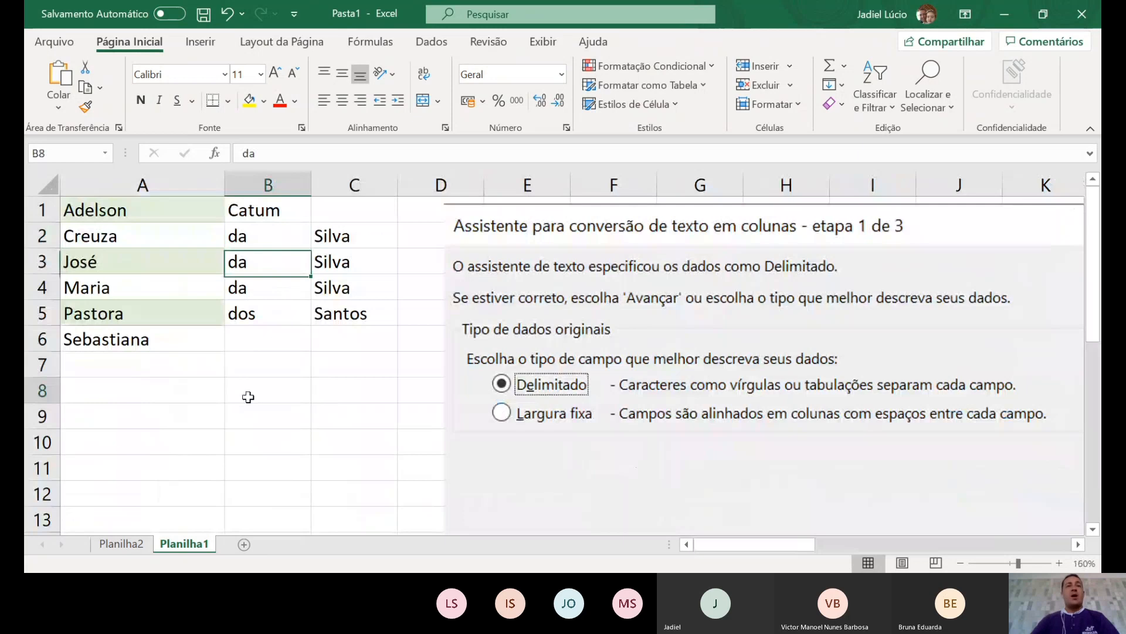
{"action": "left_click", "coordinate": [268, 211]}
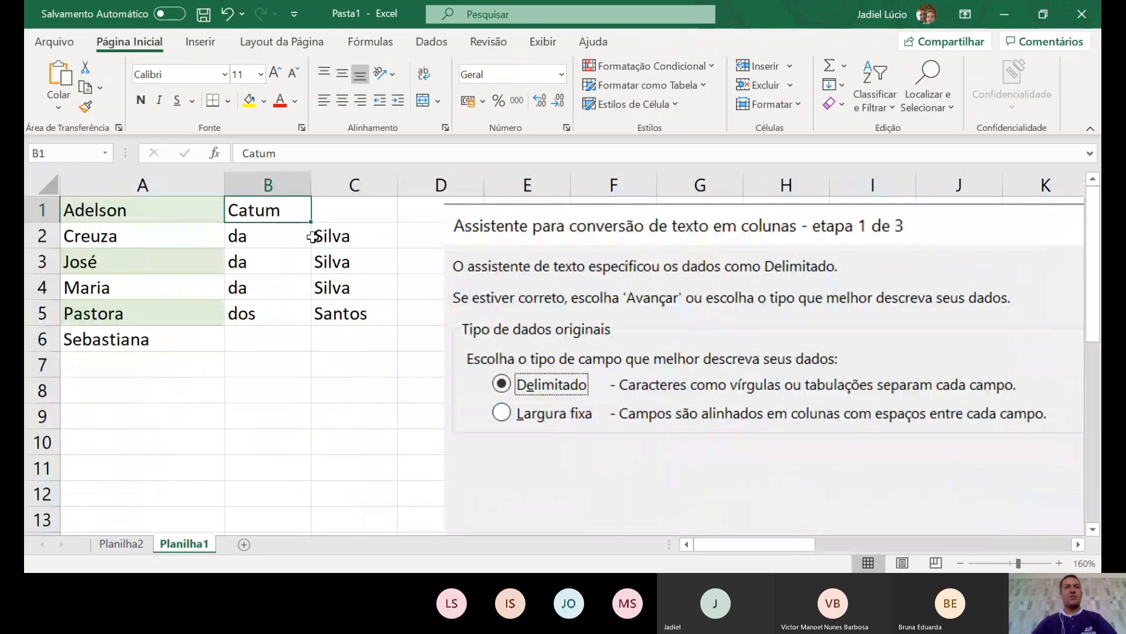
- Insert a cell at B1, shifting cells right, so Catum lines up with the other surnames
{"action": "right_click", "coordinate": [267, 222]}
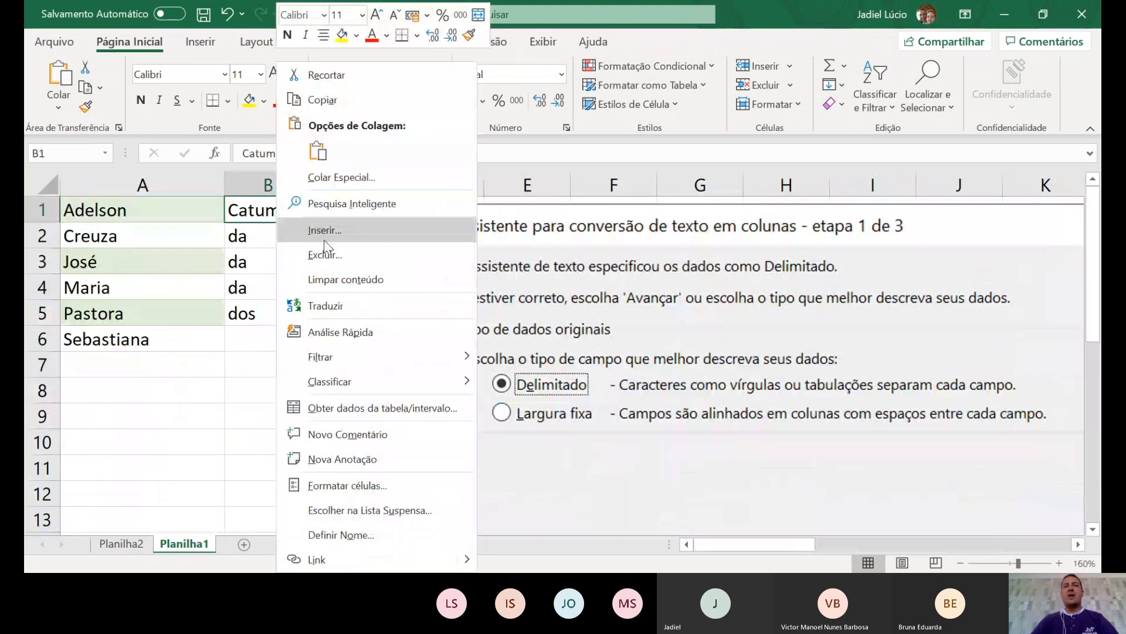
{"action": "left_click", "coordinate": [324, 230]}
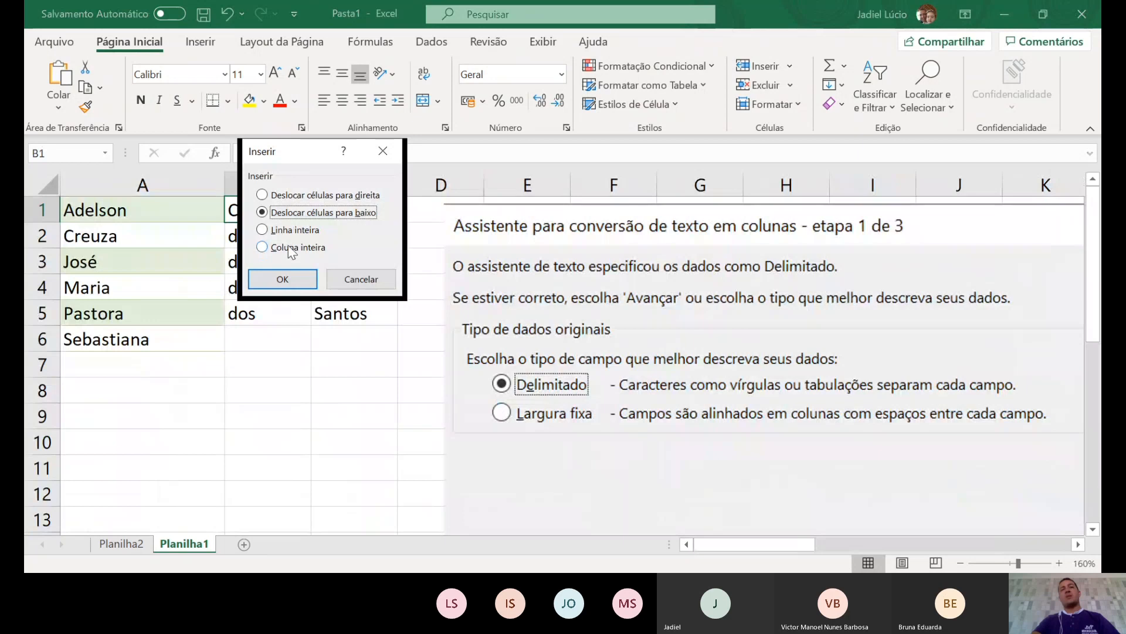
{"action": "left_click", "coordinate": [290, 195]}
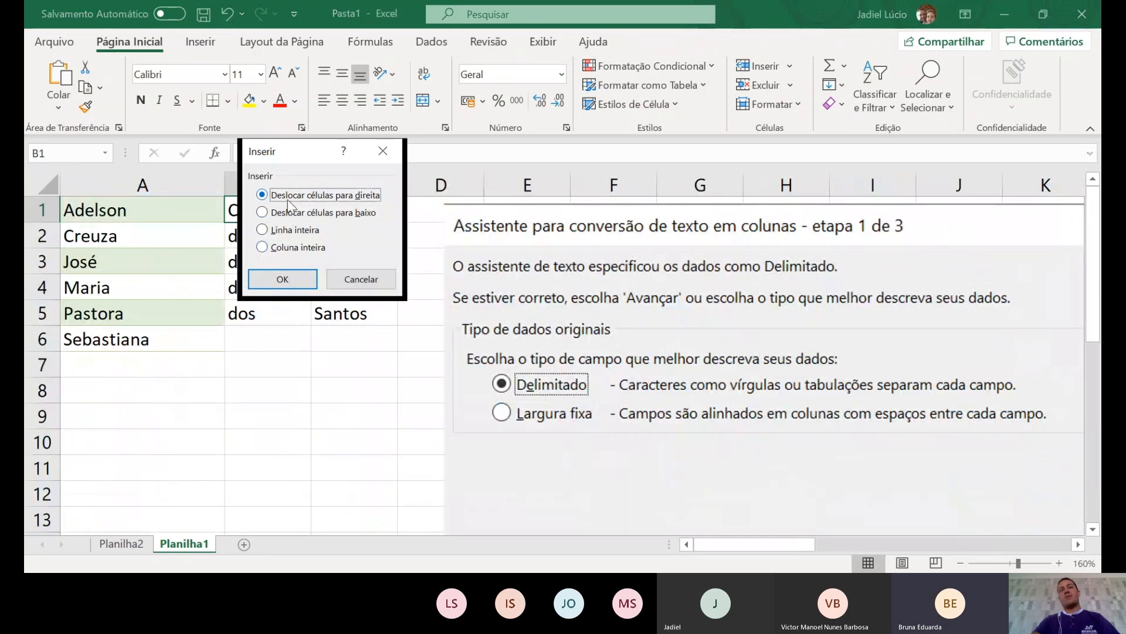
{"action": "left_click", "coordinate": [271, 280]}
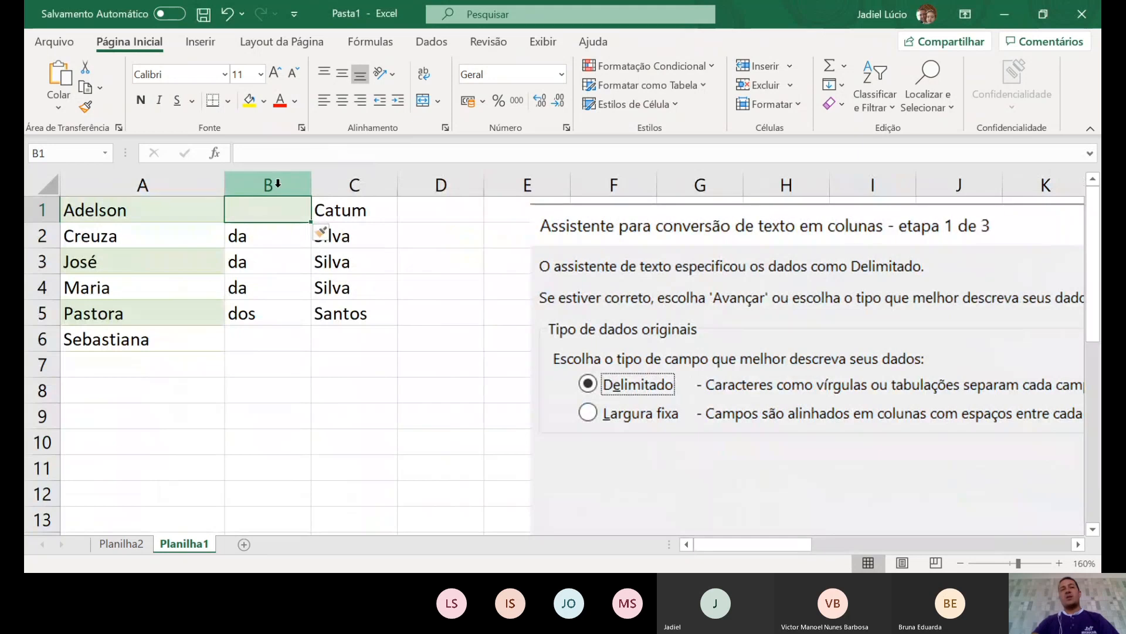
- Delete column B to remove the da/dos connectors
{"action": "left_click", "coordinate": [278, 184]}
{"action": "right_click", "coordinate": [279, 187]}
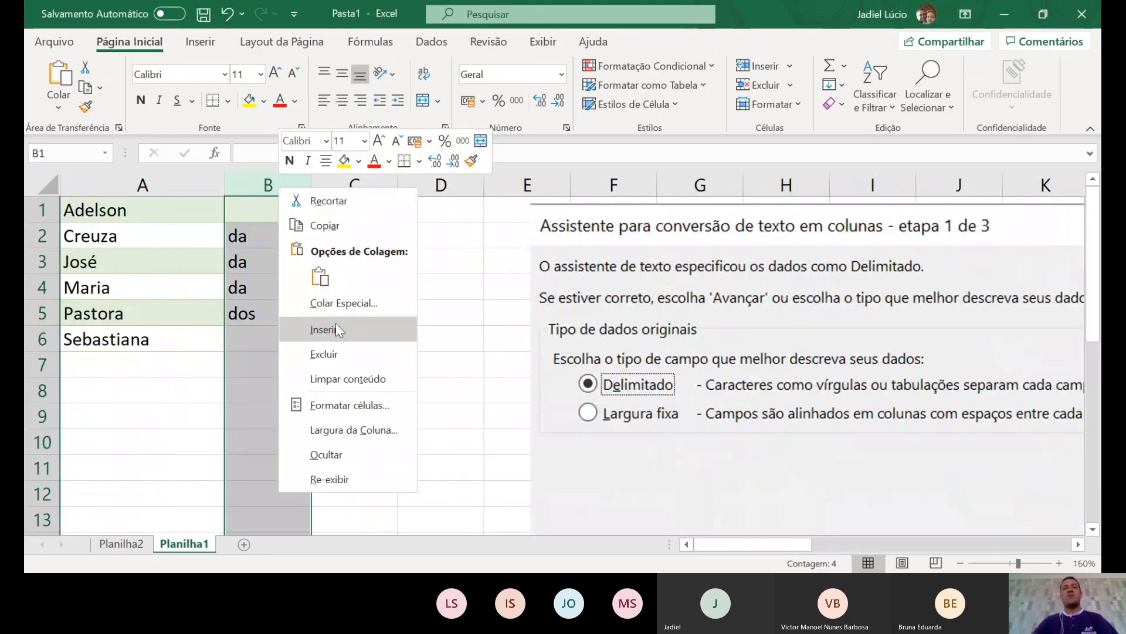
{"action": "left_click", "coordinate": [326, 354]}
{"action": "left_click", "coordinate": [301, 410]}
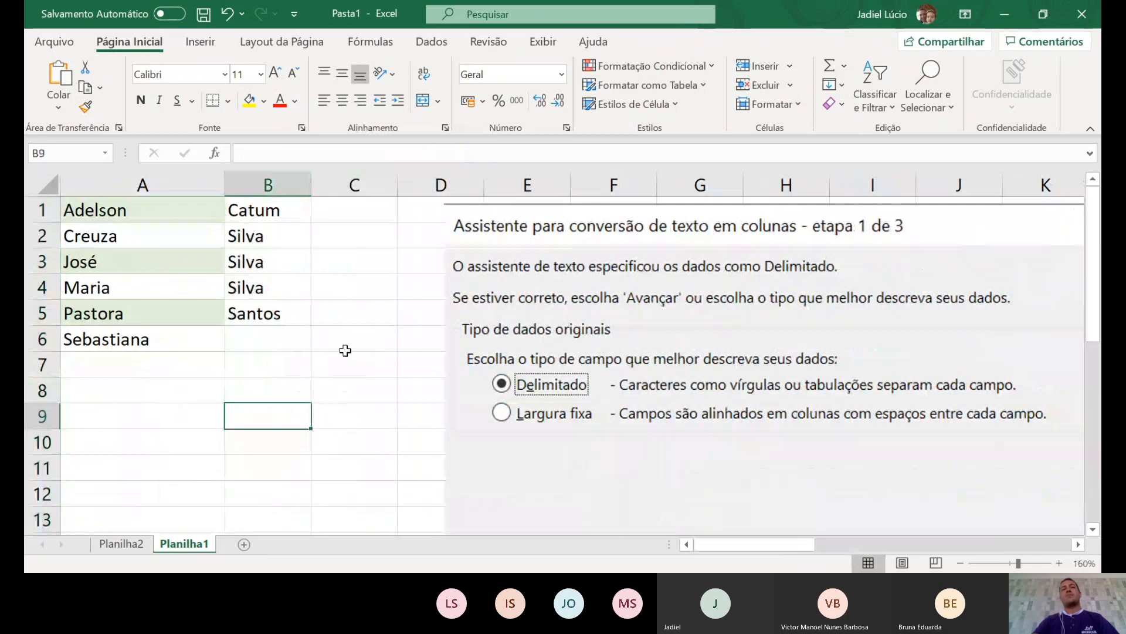
{"action": "left_click", "coordinate": [352, 338]}
{"action": "left_click", "coordinate": [35, 210]}
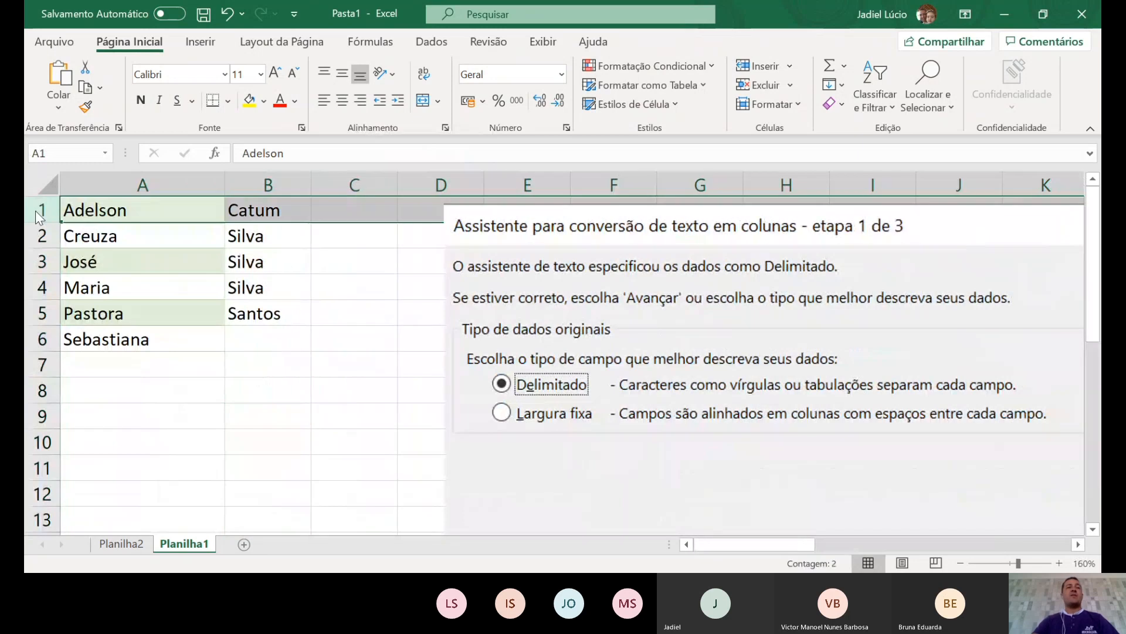
- Insert a header row with 'Nome' in A1 and 'Sobrenome' in B1, autofitting column B
{"action": "right_click", "coordinate": [35, 210]}
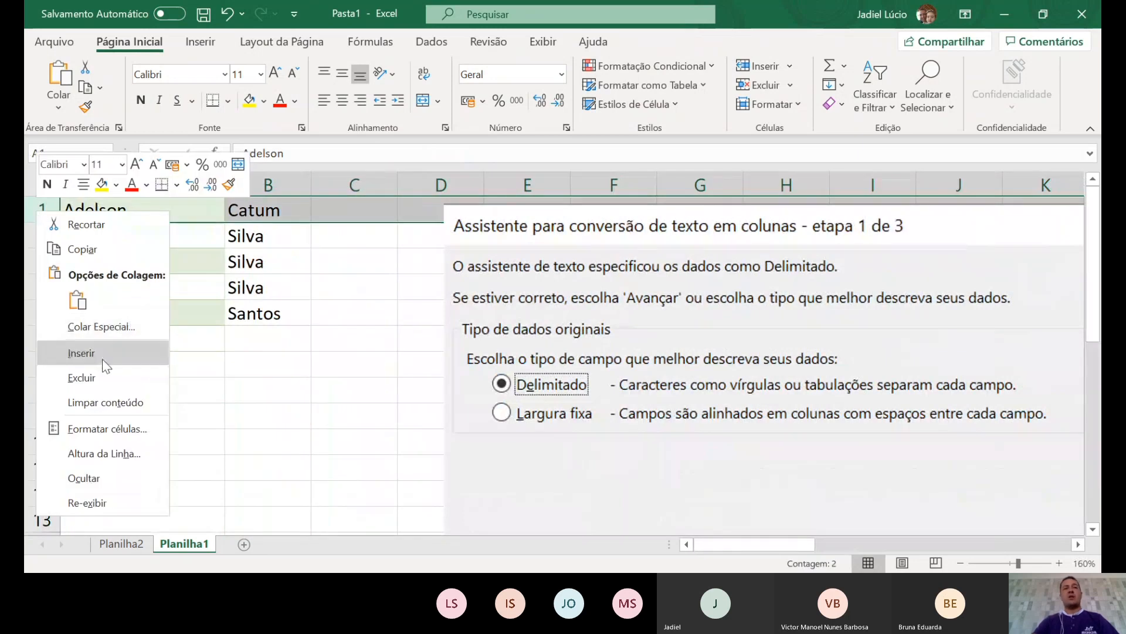
{"action": "left_click", "coordinate": [106, 354]}
{"action": "left_click", "coordinate": [233, 381]}
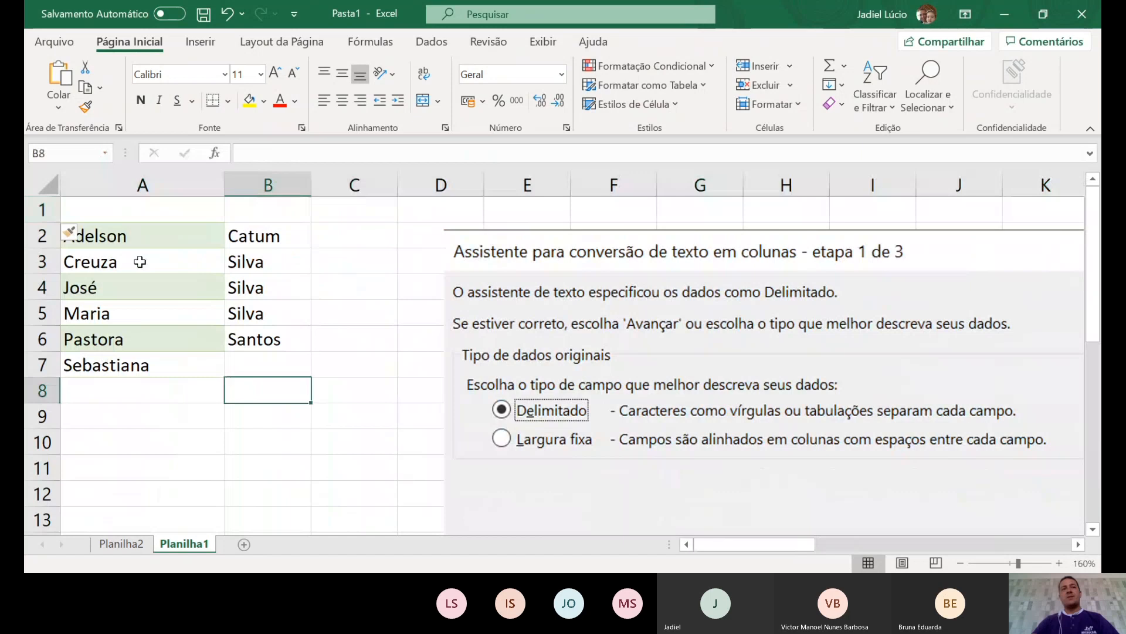
{"action": "left_click", "coordinate": [139, 207]}
{"action": "type", "text": "Nom"}
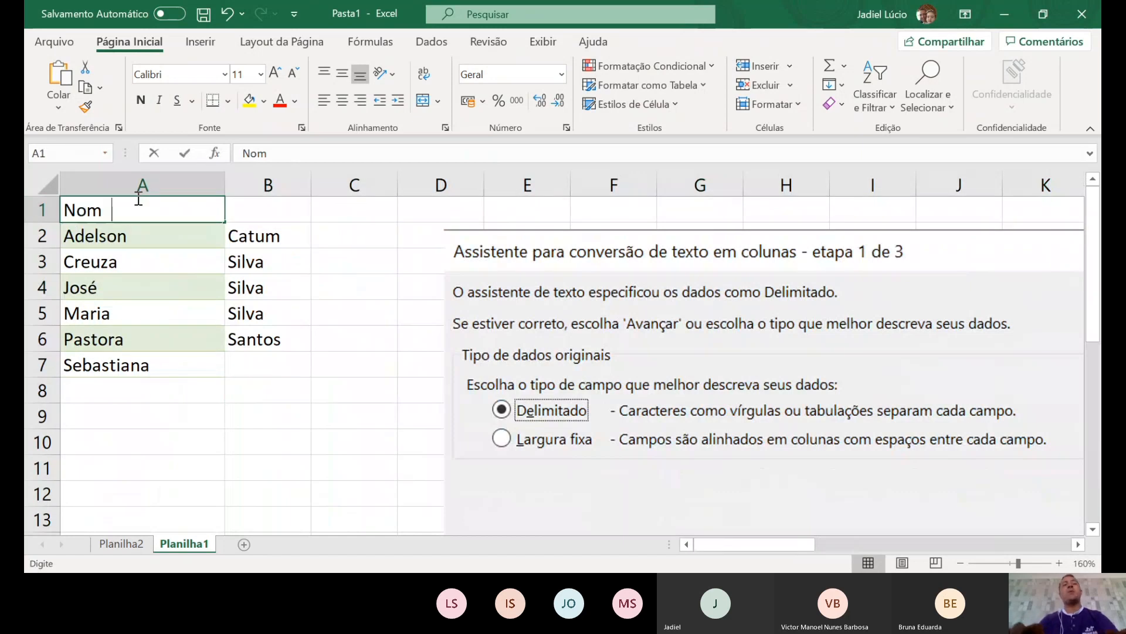
{"action": "type", "text": "e"}
{"action": "key", "text": "Tab"}
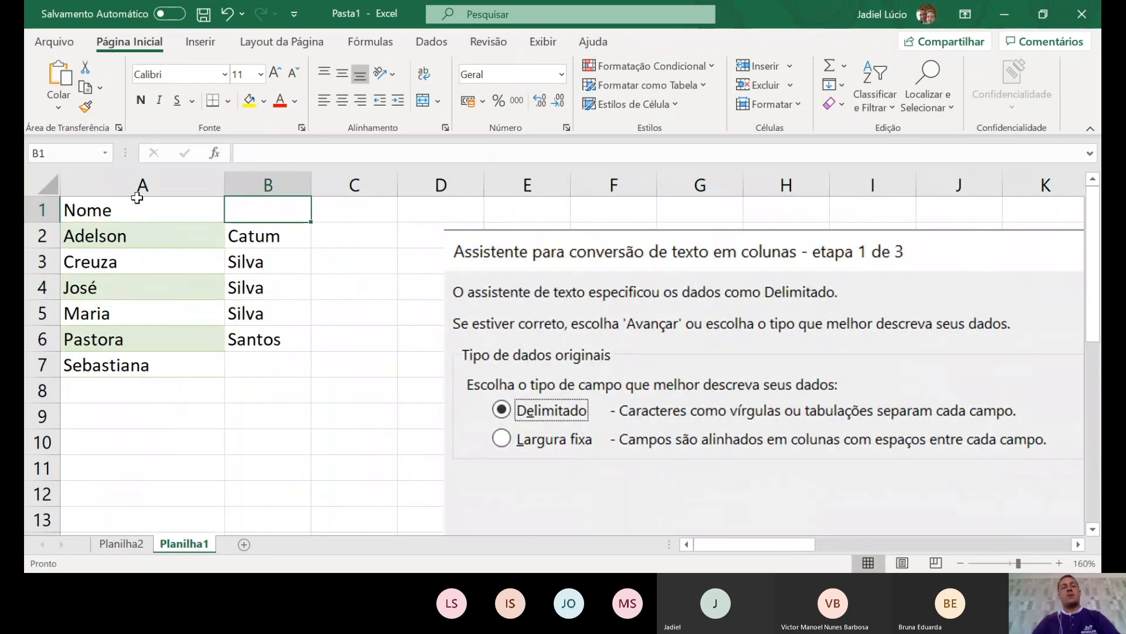
{"action": "type", "text": "Sob "}
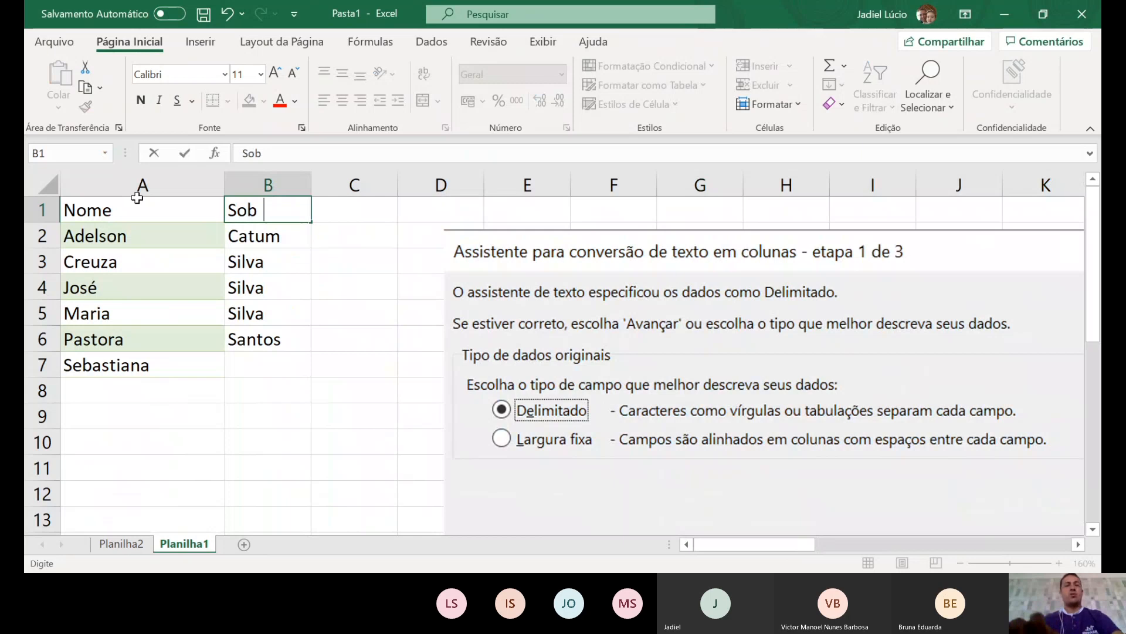
{"action": "type", "text": "renome"}
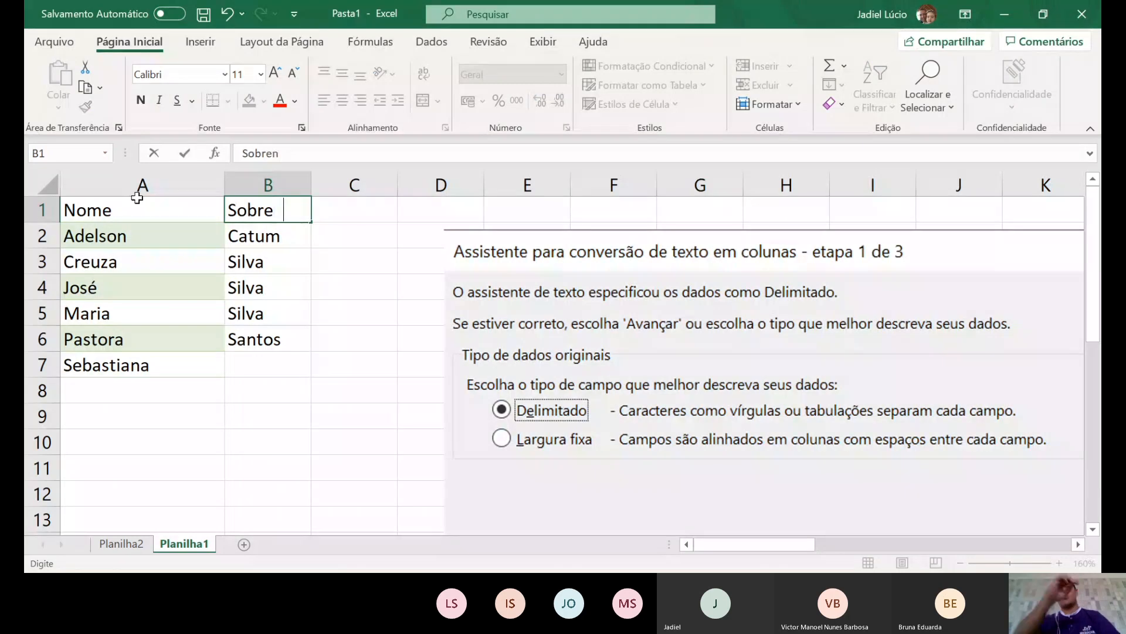
{"action": "key", "text": "Return"}
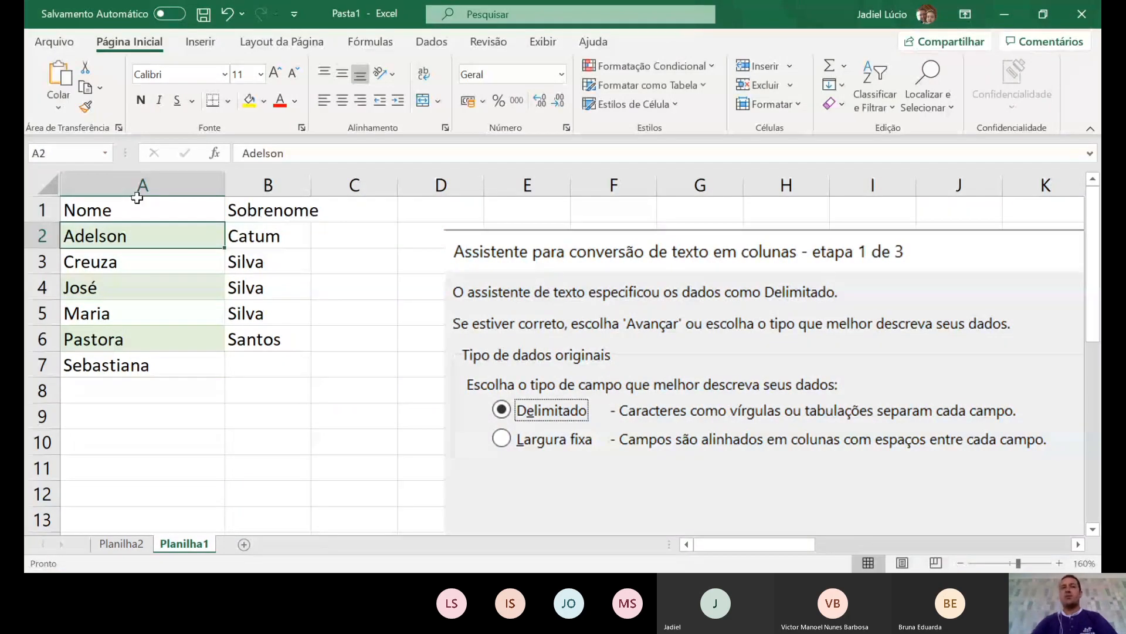
{"action": "double_click", "coordinate": [311, 187]}
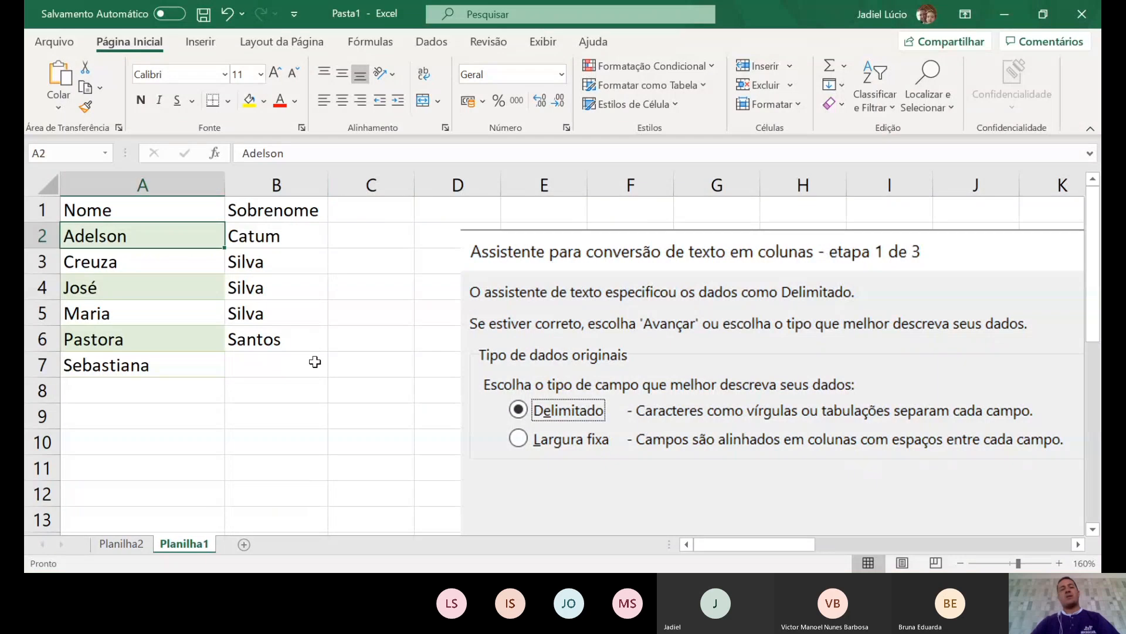
- Delete the step-1 and step-2 wizard screenshots from the sheet
{"action": "scroll", "coordinate": [403, 319], "scroll_direction": "down", "scroll_amount": 3}
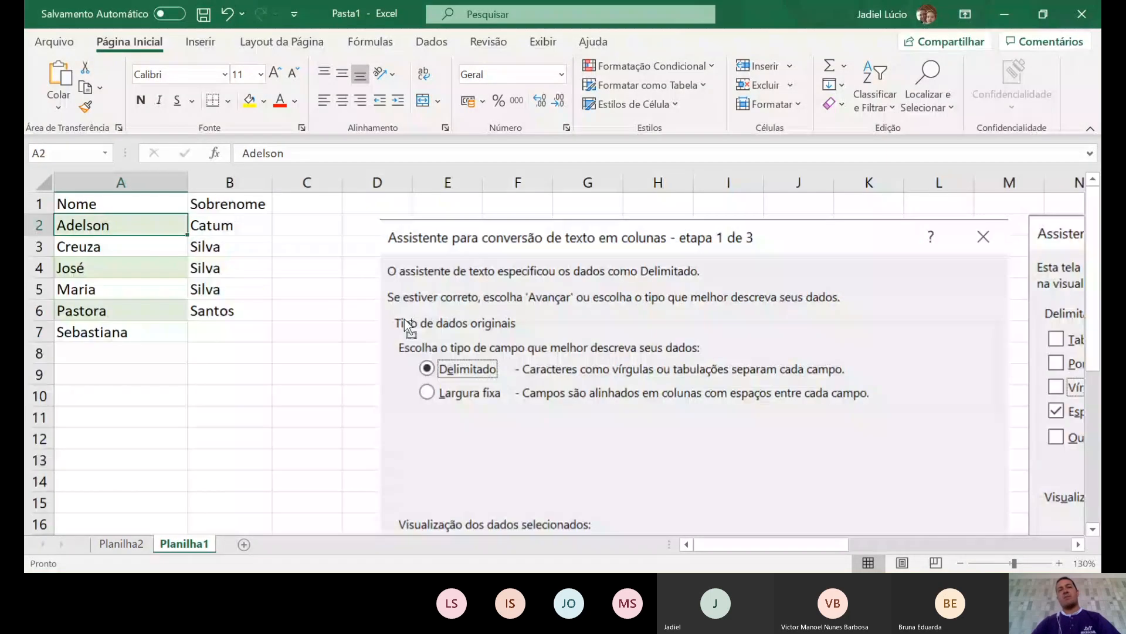
{"action": "left_click", "coordinate": [730, 411]}
{"action": "key", "text": "Delete"}
{"action": "left_click", "coordinate": [926, 405]}
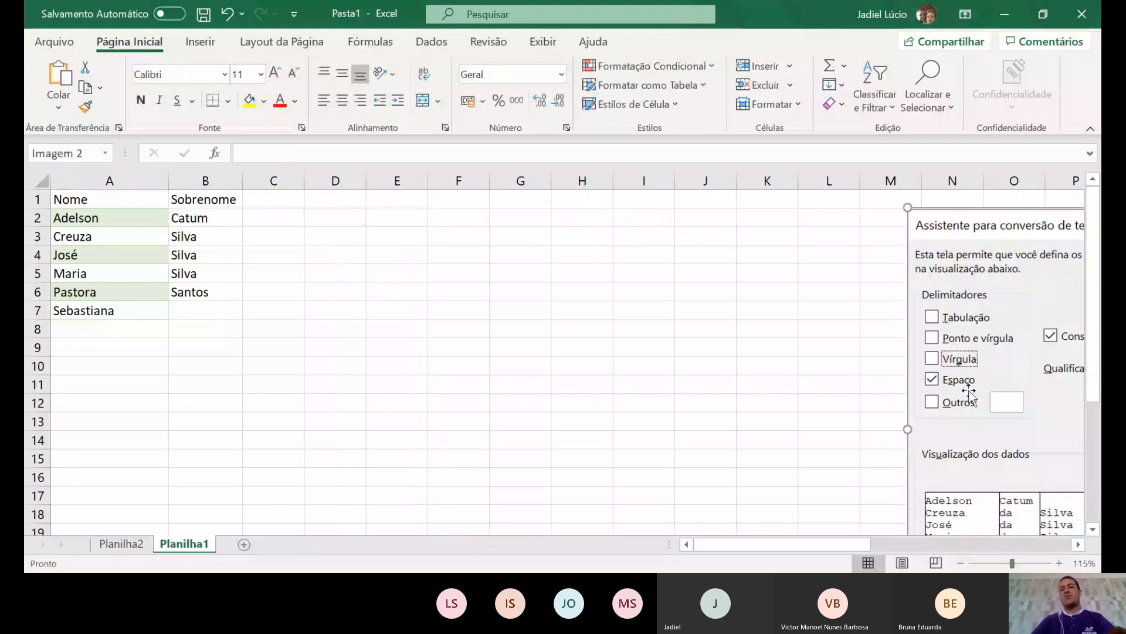
{"action": "key", "text": "Delete"}
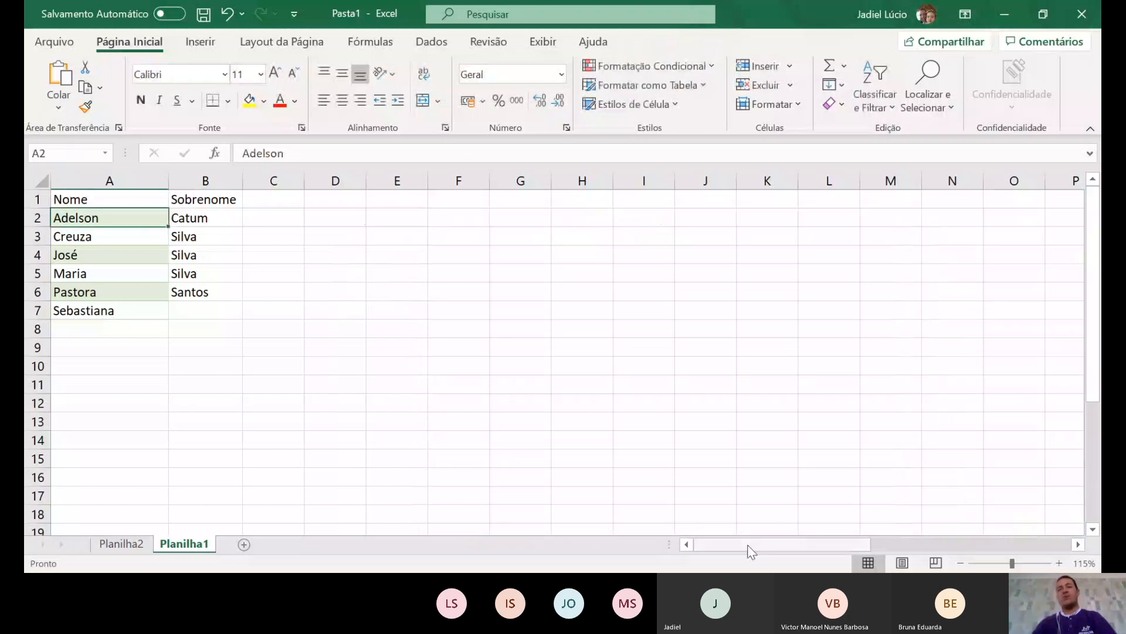
{"action": "left_click_drag", "start_coordinate": [749, 548], "coordinate": [866, 557]}
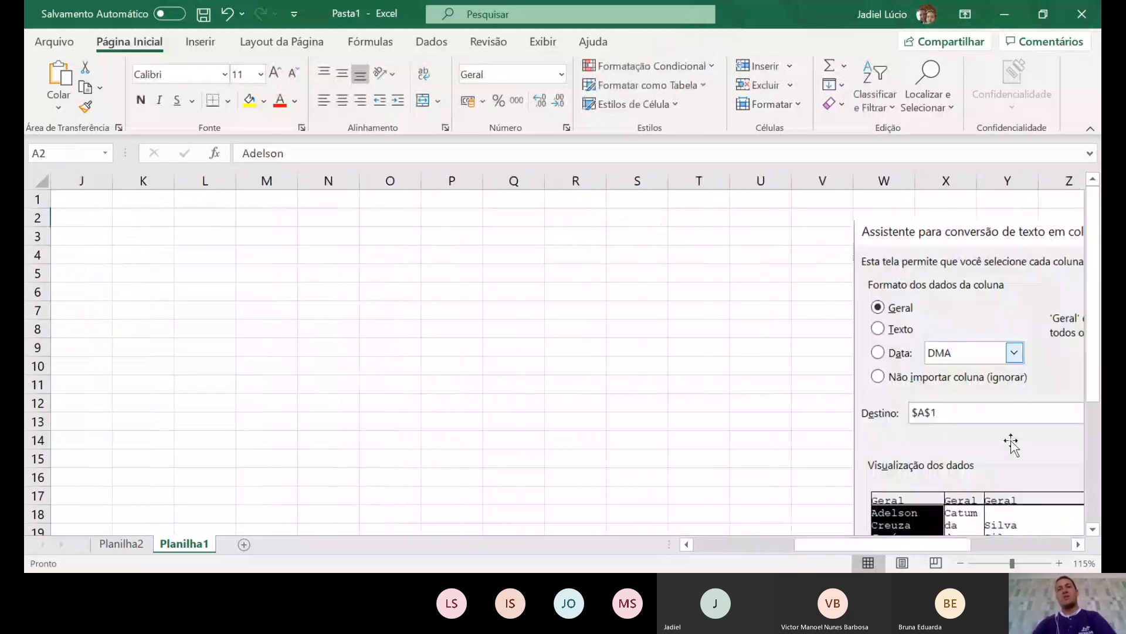
{"action": "left_click", "coordinate": [1018, 439]}
{"action": "key", "text": "Delete"}
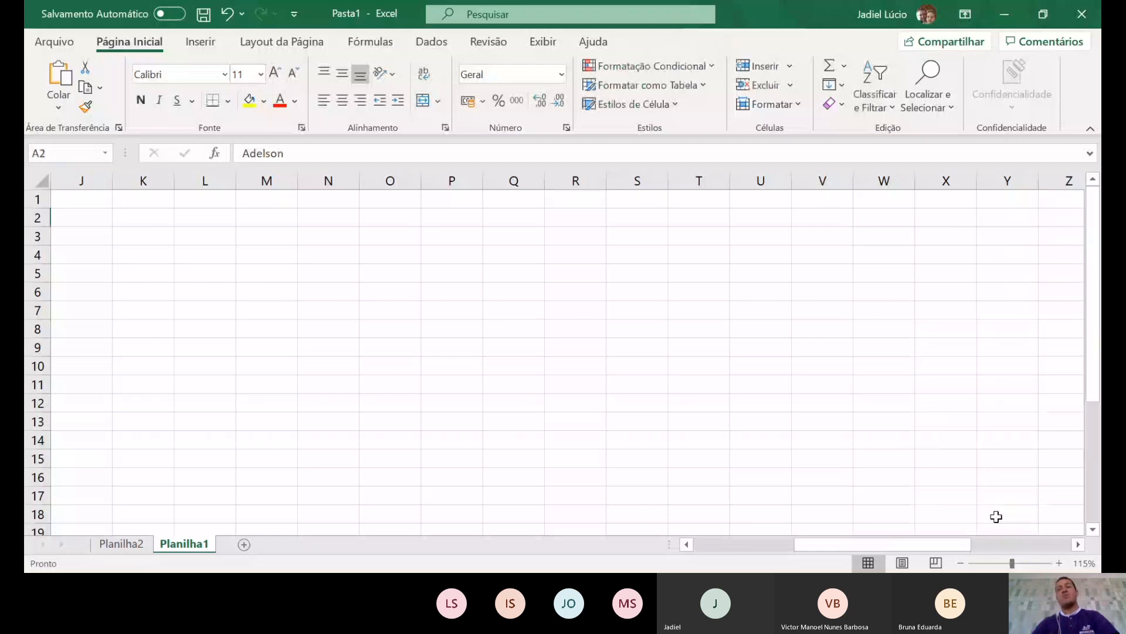
{"action": "left_click_drag", "start_coordinate": [923, 543], "coordinate": [767, 546]}
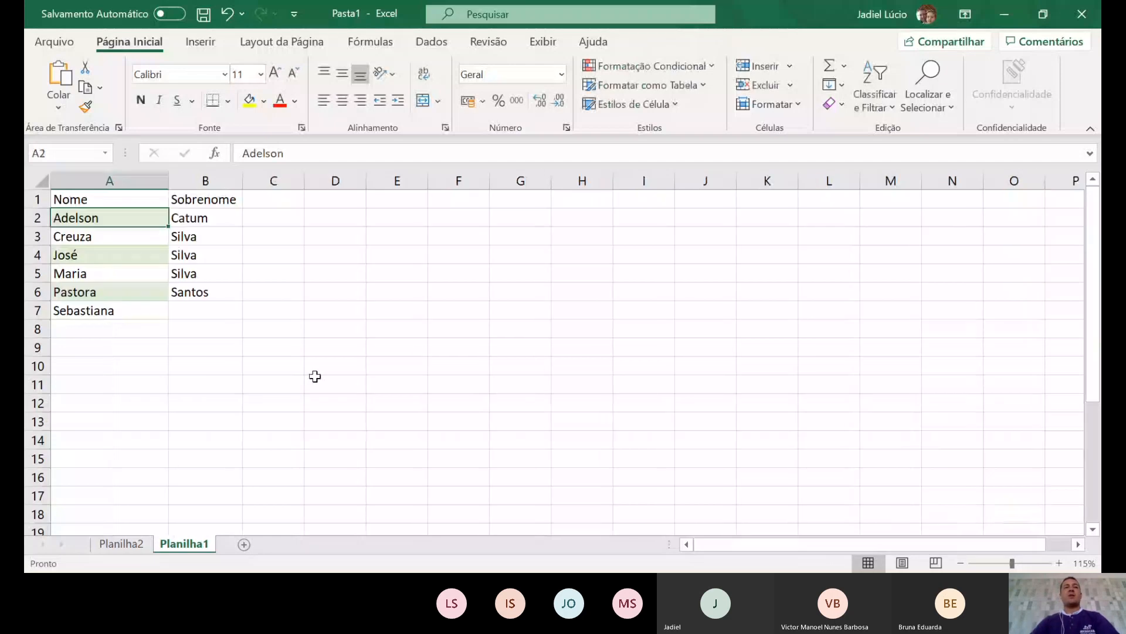
{"action": "left_click", "coordinate": [250, 350]}
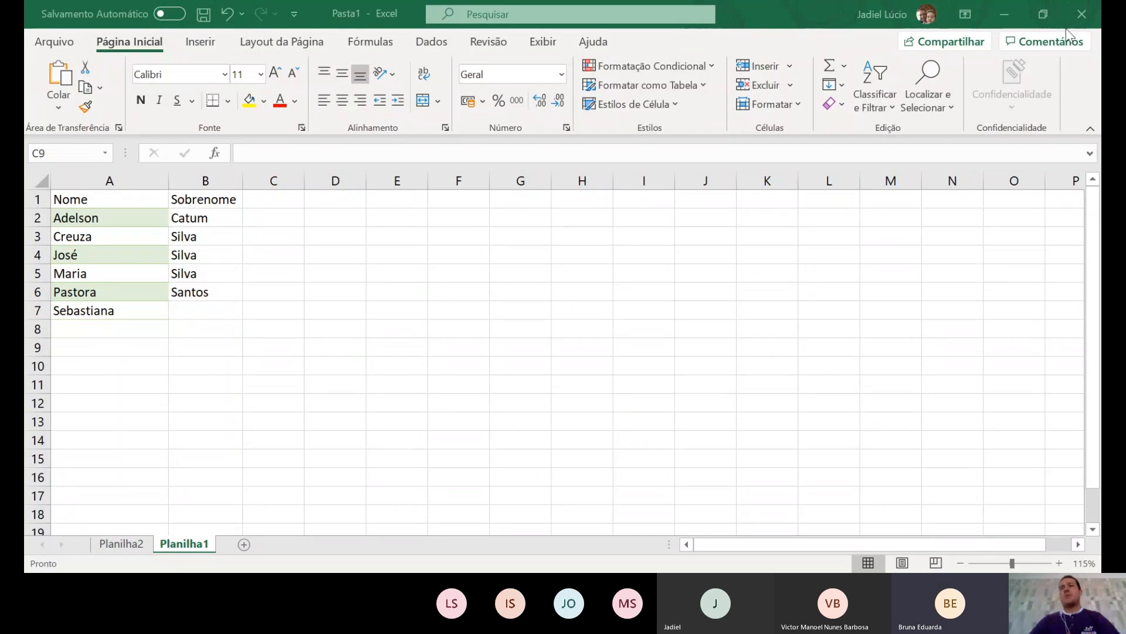
{"action": "left_click", "coordinate": [1045, 12]}
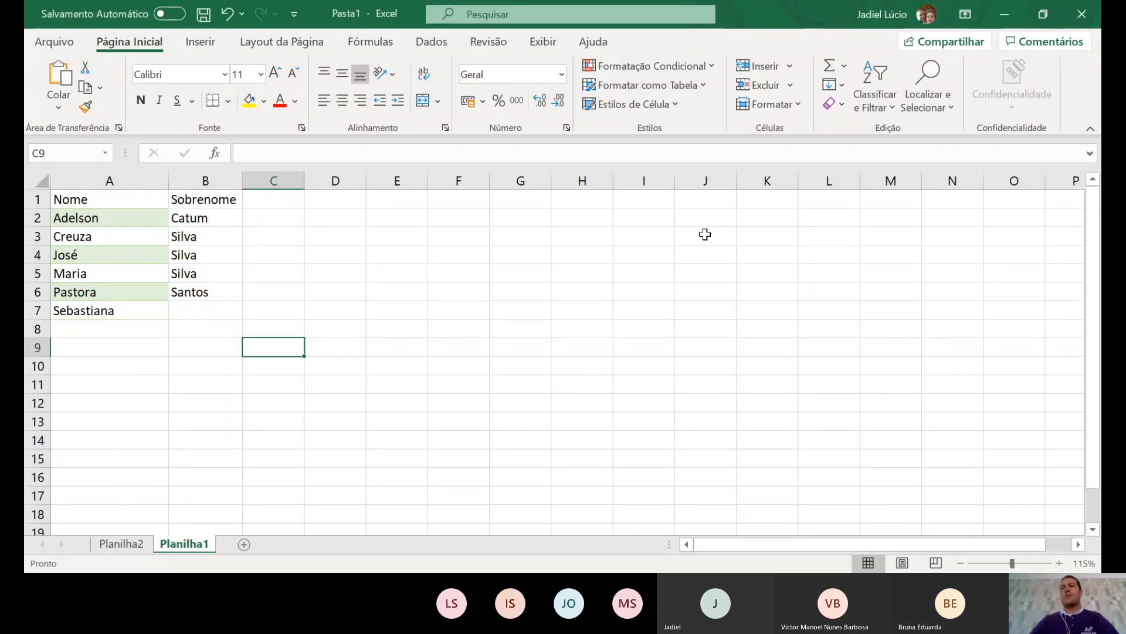
{"action": "left_click", "coordinate": [295, 329]}
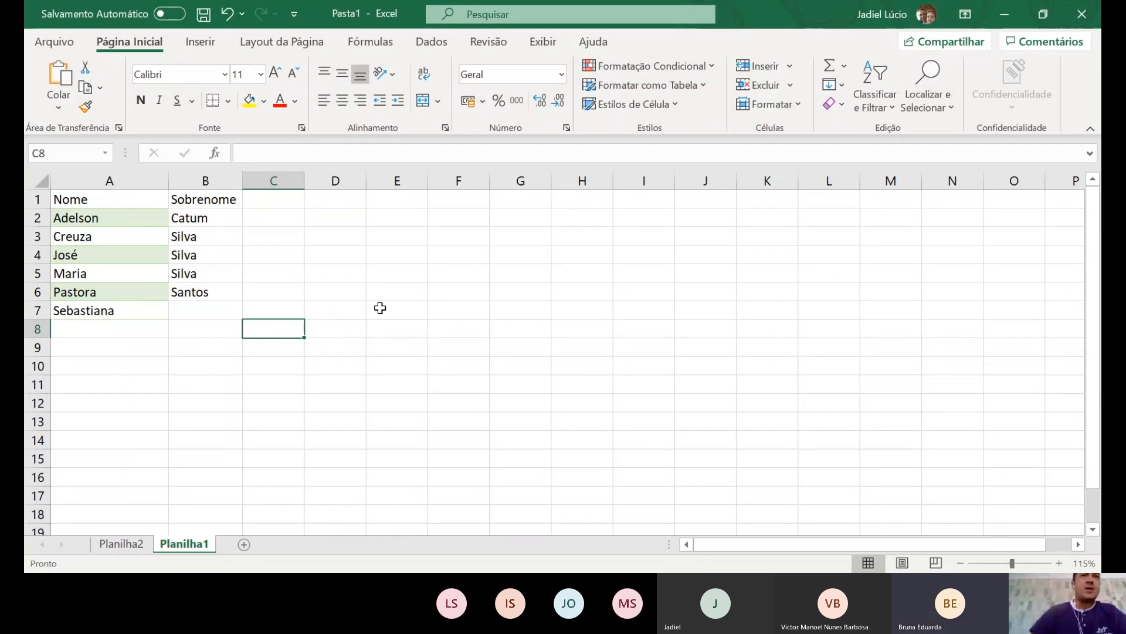
- Try Preenchimento Relâmpago on D1:D5 and dismiss Excel's no-pattern warning
{"action": "left_click", "coordinate": [433, 42]}
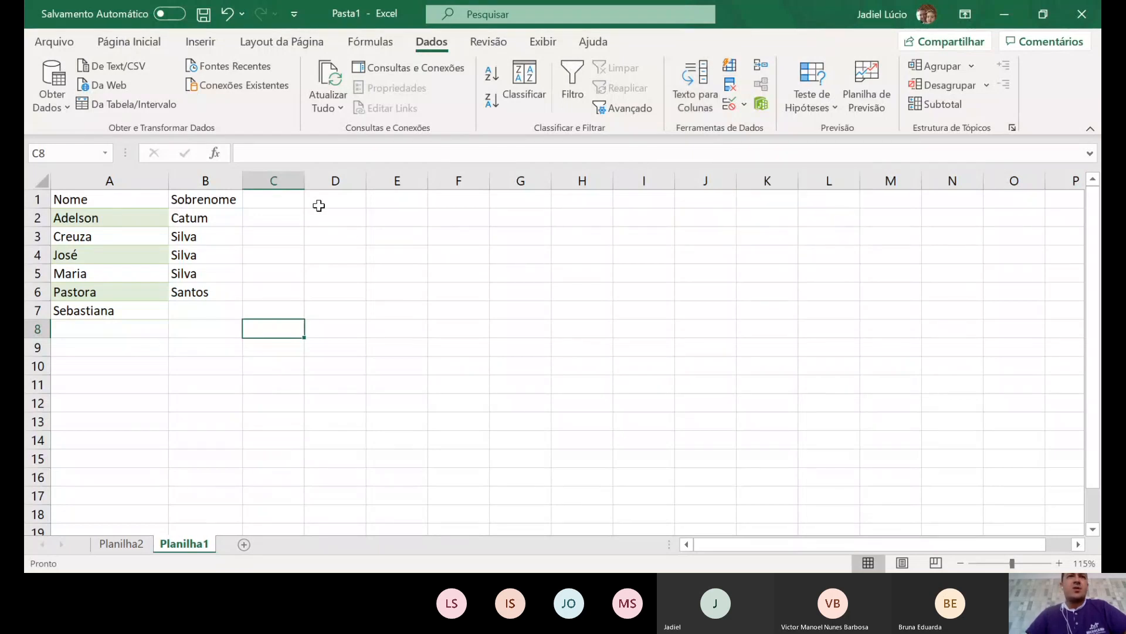
{"action": "left_click_drag", "start_coordinate": [329, 198], "coordinate": [322, 292]}
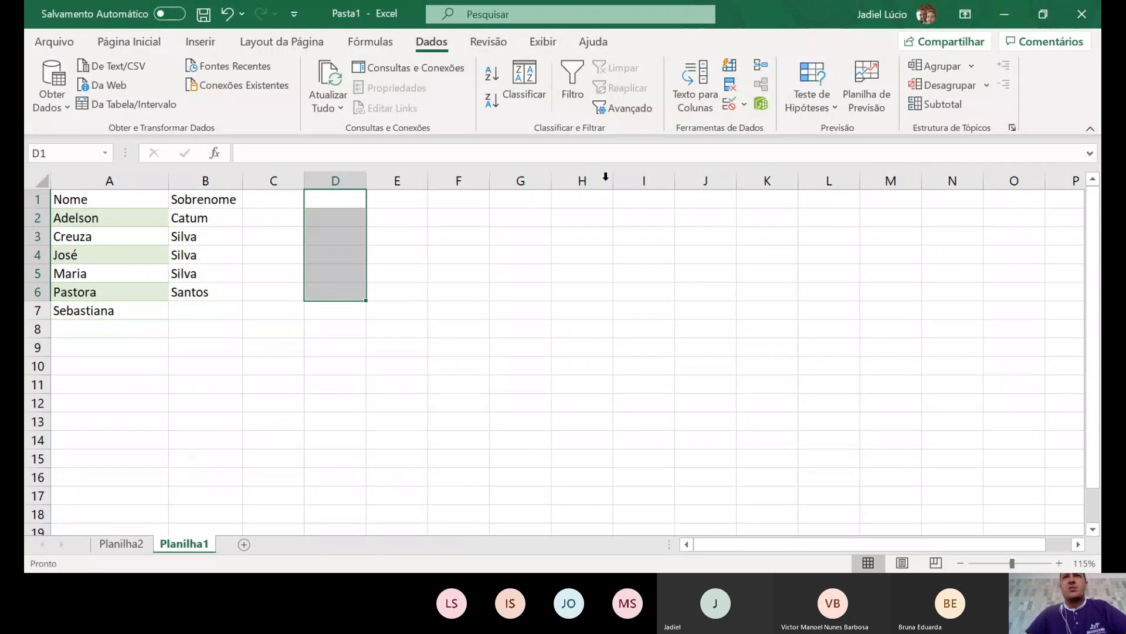
{"action": "left_click", "coordinate": [728, 67]}
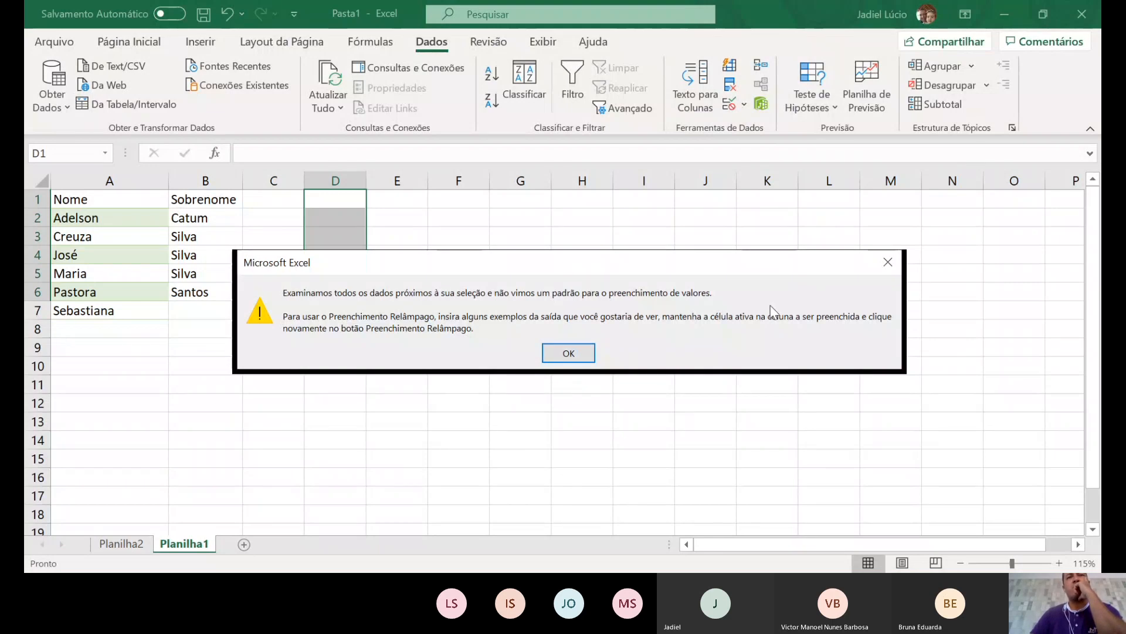
{"action": "left_click", "coordinate": [572, 352]}
{"action": "left_click", "coordinate": [269, 352]}
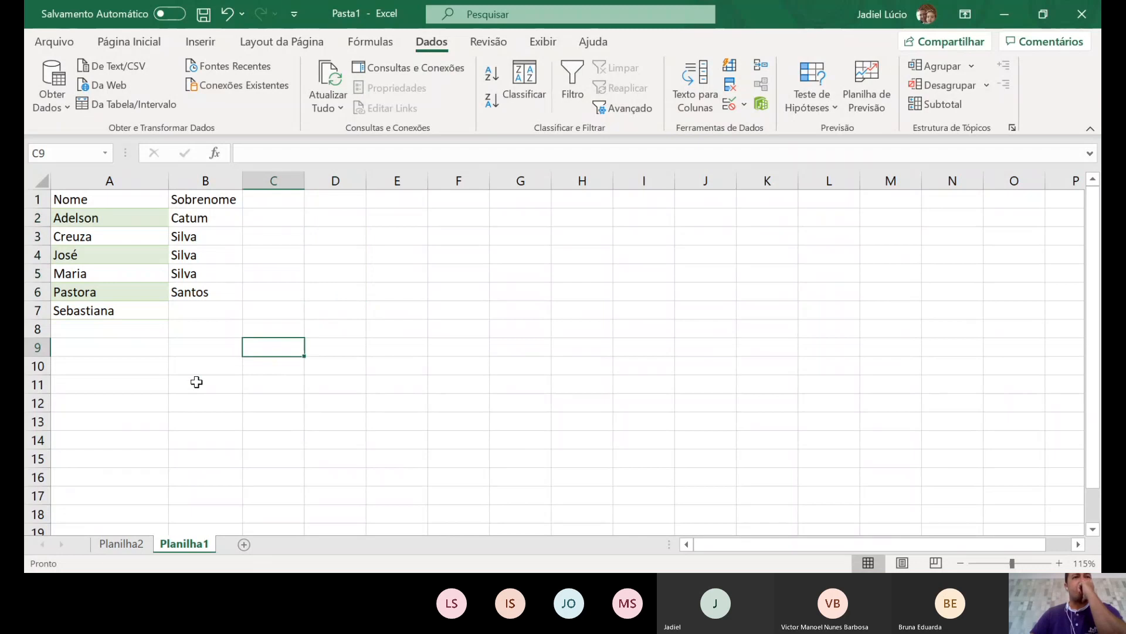
{"action": "left_click", "coordinate": [122, 543]}
- On Planilha2, clear Estado cells D3:D7, test Flash Fill on D2:D7, then undo it
{"action": "left_click_drag", "start_coordinate": [392, 270], "coordinate": [393, 296]}
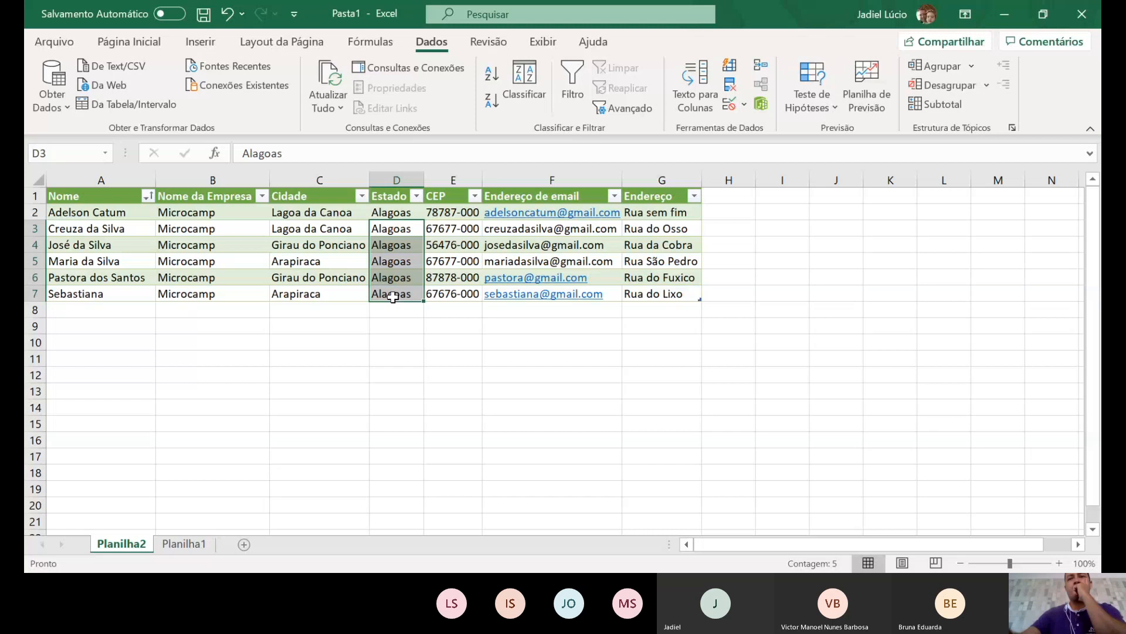
{"action": "key", "text": "Delete"}
{"action": "left_click", "coordinate": [397, 342]}
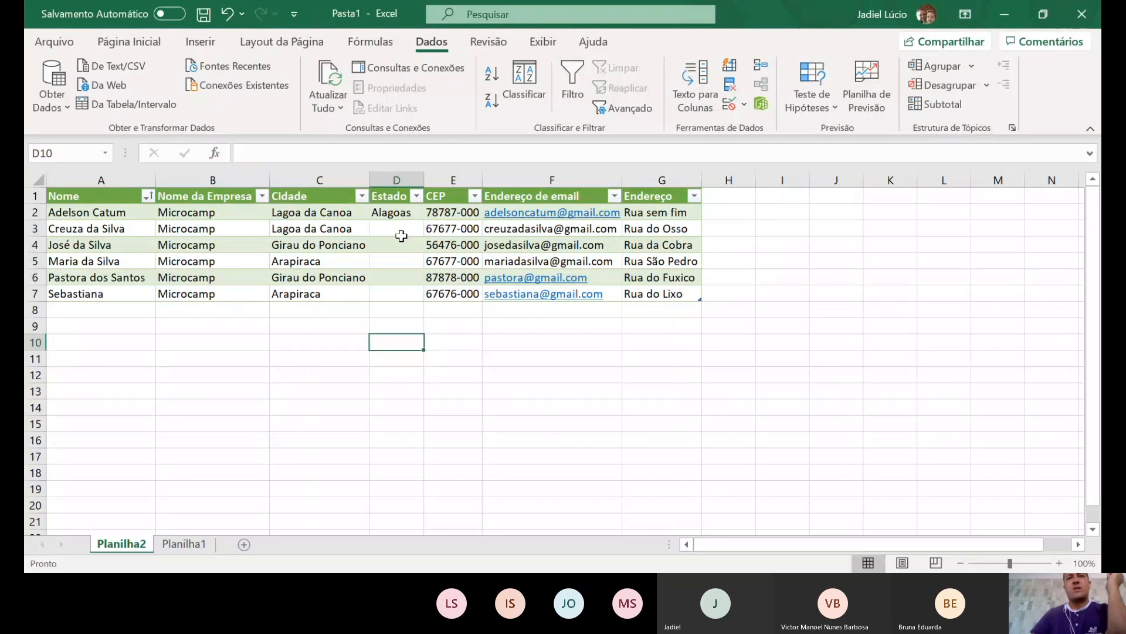
{"action": "left_click_drag", "start_coordinate": [398, 213], "coordinate": [411, 290]}
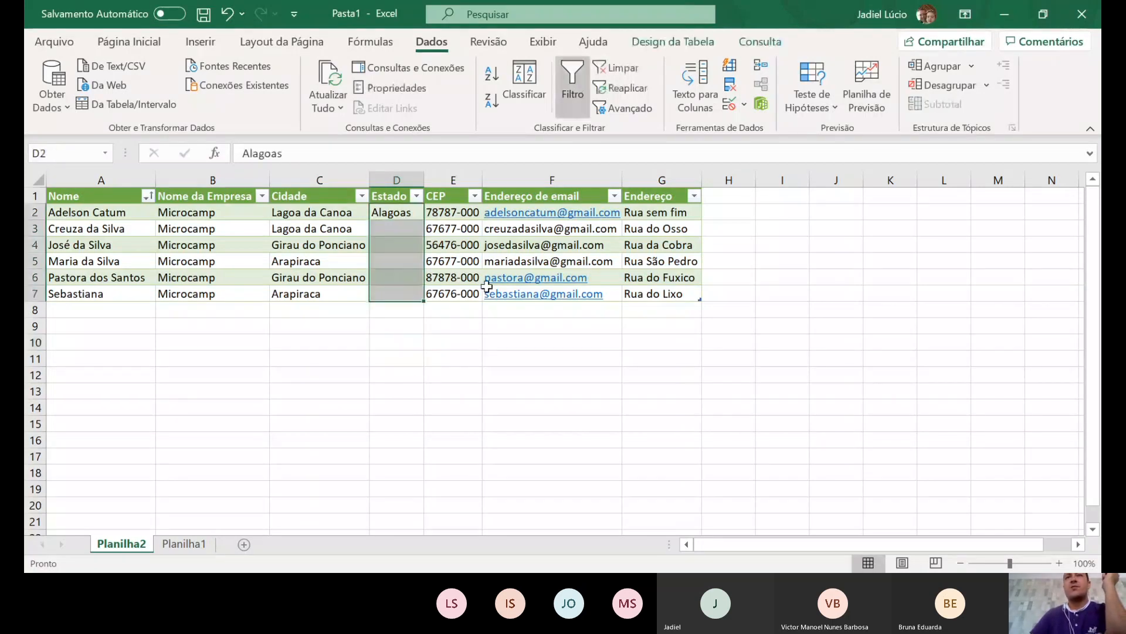
{"action": "left_click", "coordinate": [729, 65]}
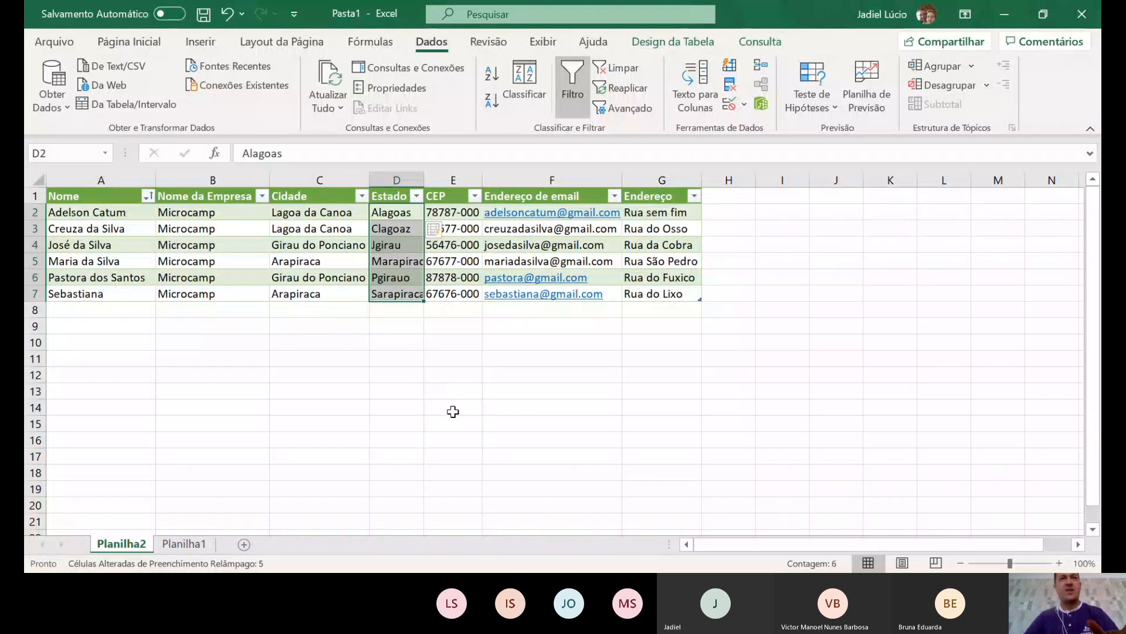
{"action": "key", "text": "ctrl+z"}
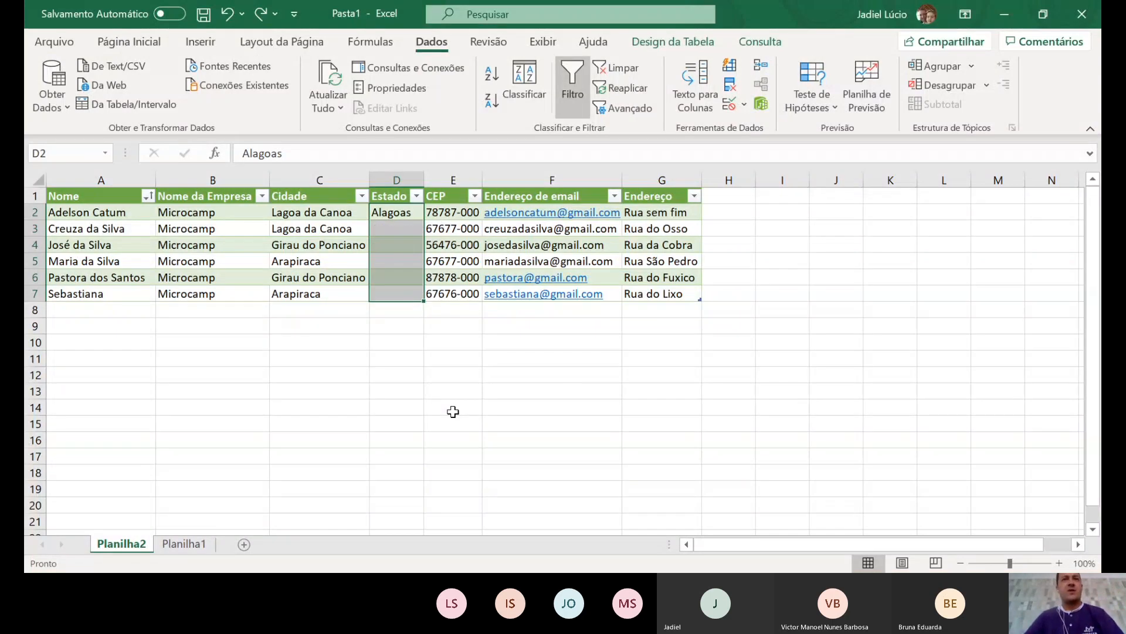
{"action": "left_click", "coordinate": [184, 543]}
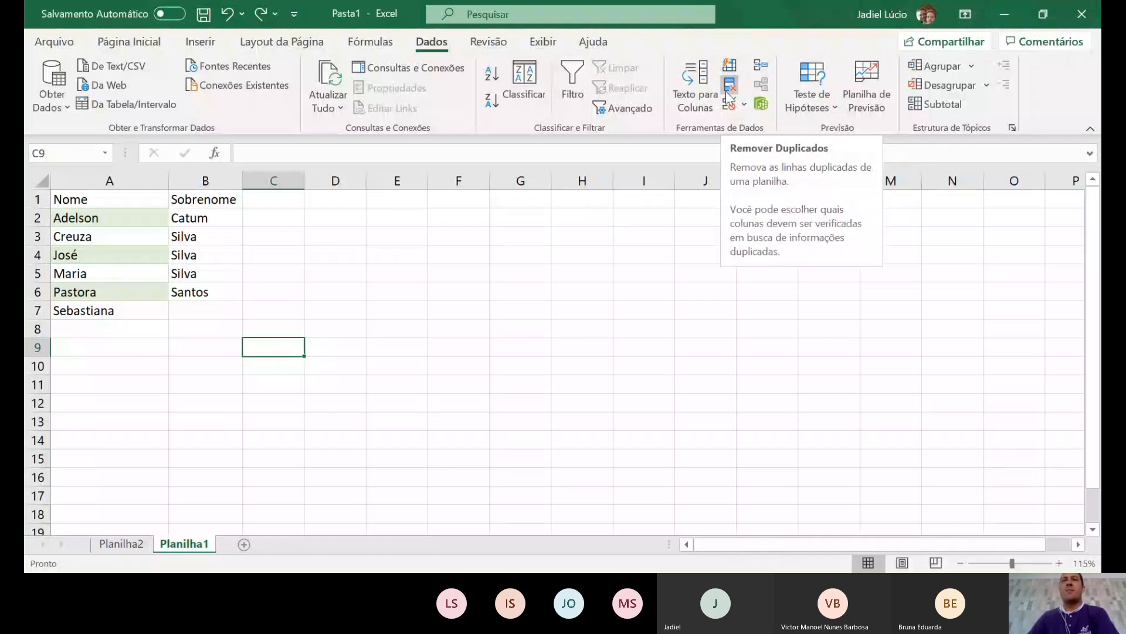
- Copy the city names C2:C7 from Planilha2 into column C of Planilha1
{"action": "left_click", "coordinate": [399, 289]}
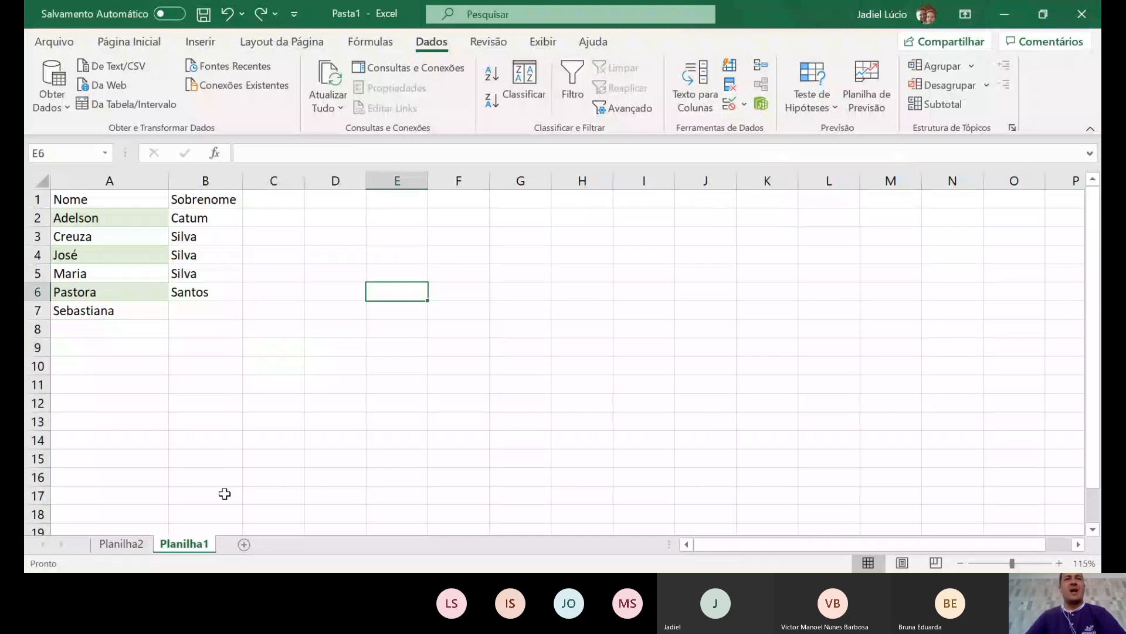
{"action": "left_click", "coordinate": [121, 544]}
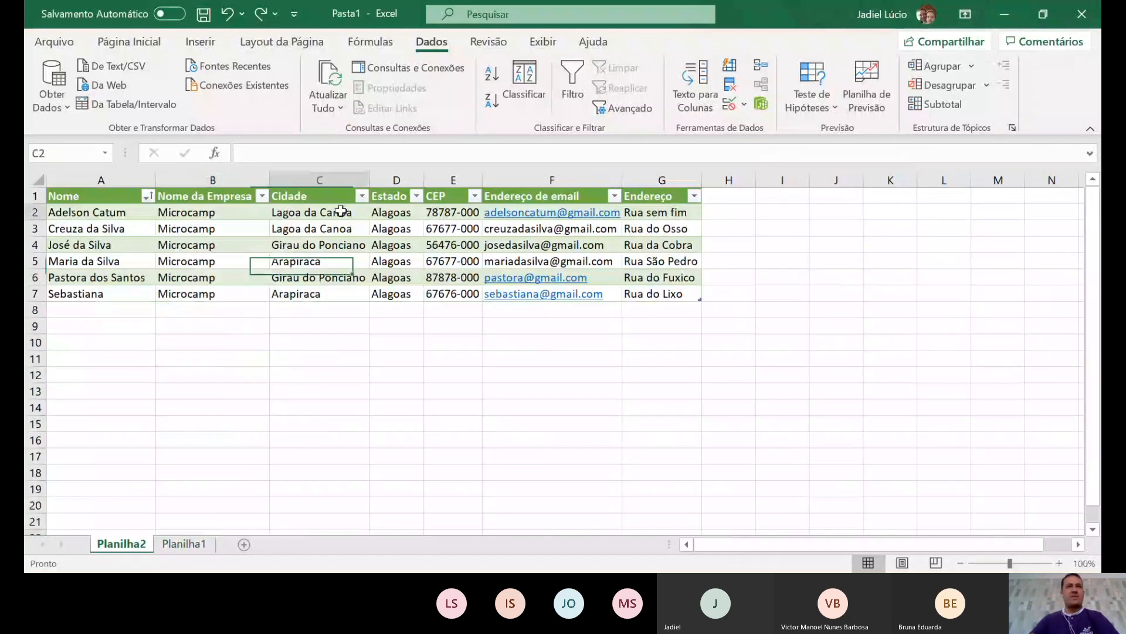
{"action": "left_click_drag", "start_coordinate": [341, 211], "coordinate": [347, 297]}
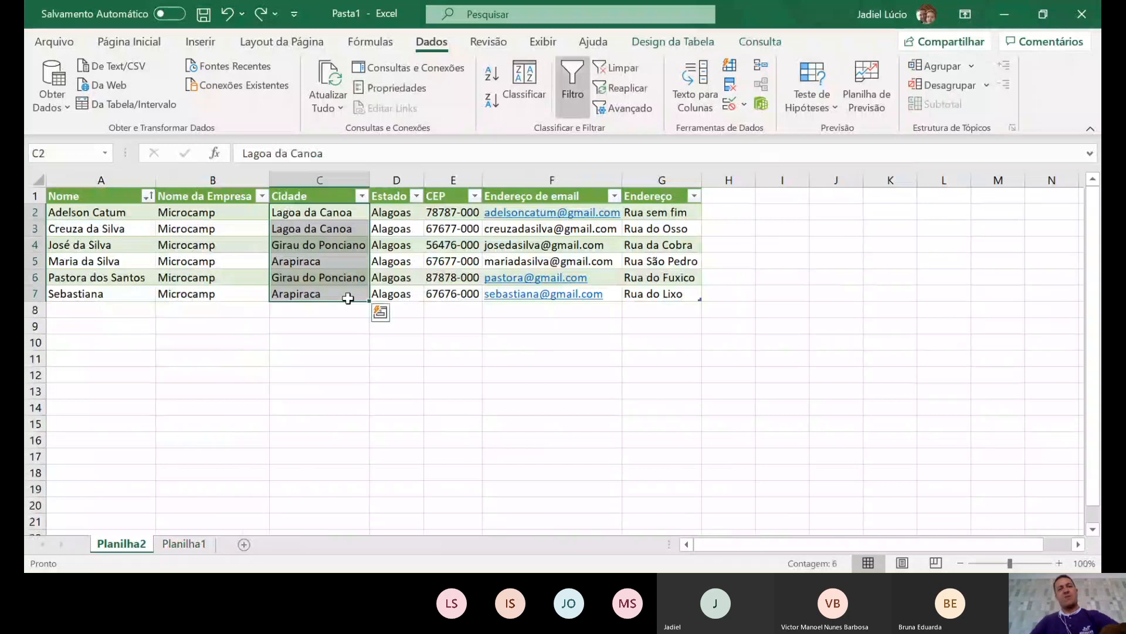
{"action": "key", "text": "ctrl+c"}
{"action": "left_click", "coordinate": [186, 544]}
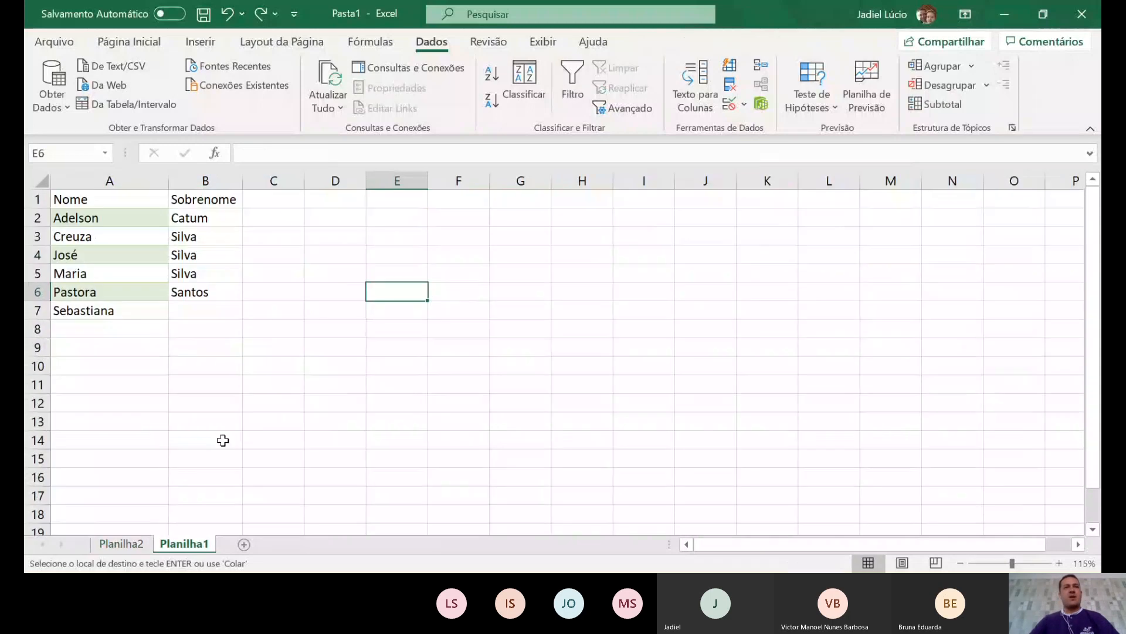
{"action": "left_click", "coordinate": [274, 201]}
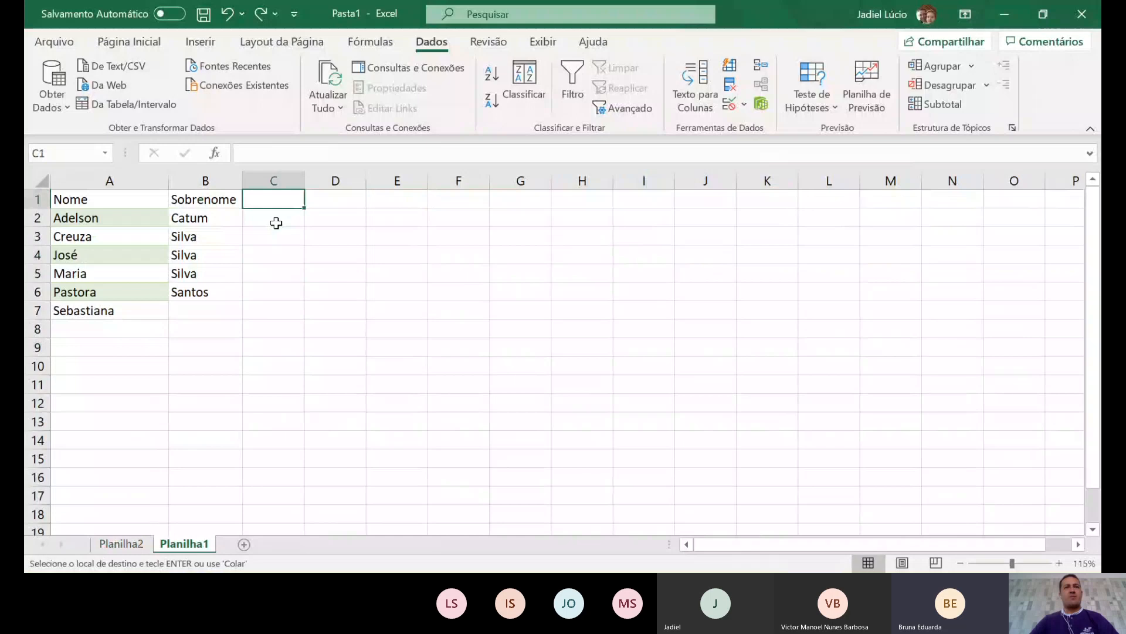
{"action": "key", "text": "ctrl+v"}
- Head column C with 'Cidade' and autofit it to the city names
{"action": "type", "text": "C"}
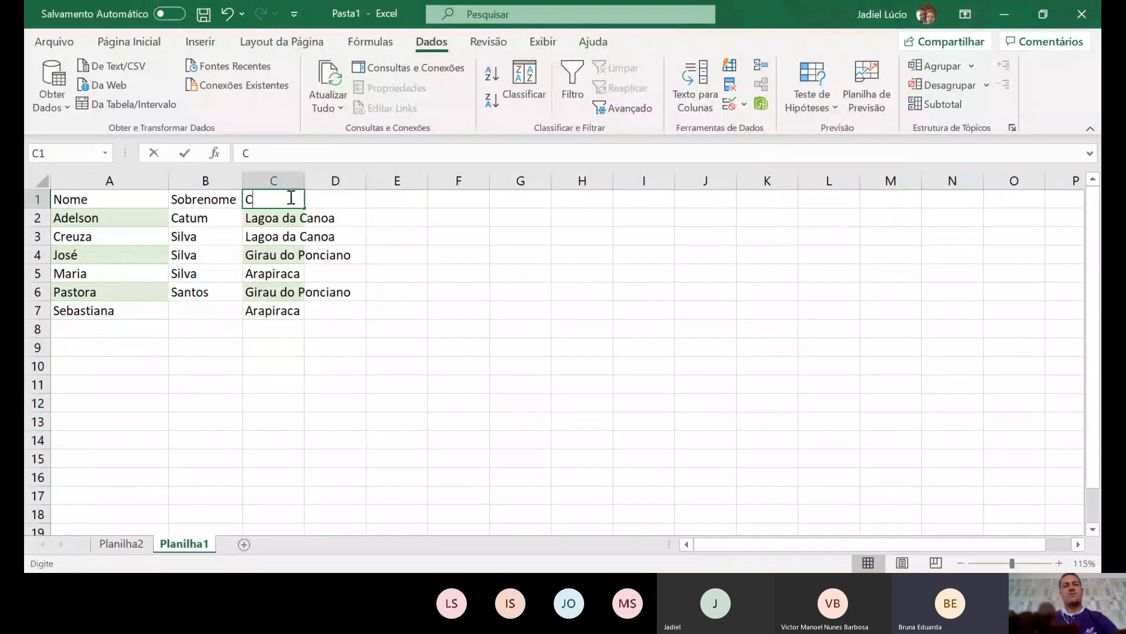
{"action": "type", "text": "idade"}
{"action": "key", "text": "Return"}
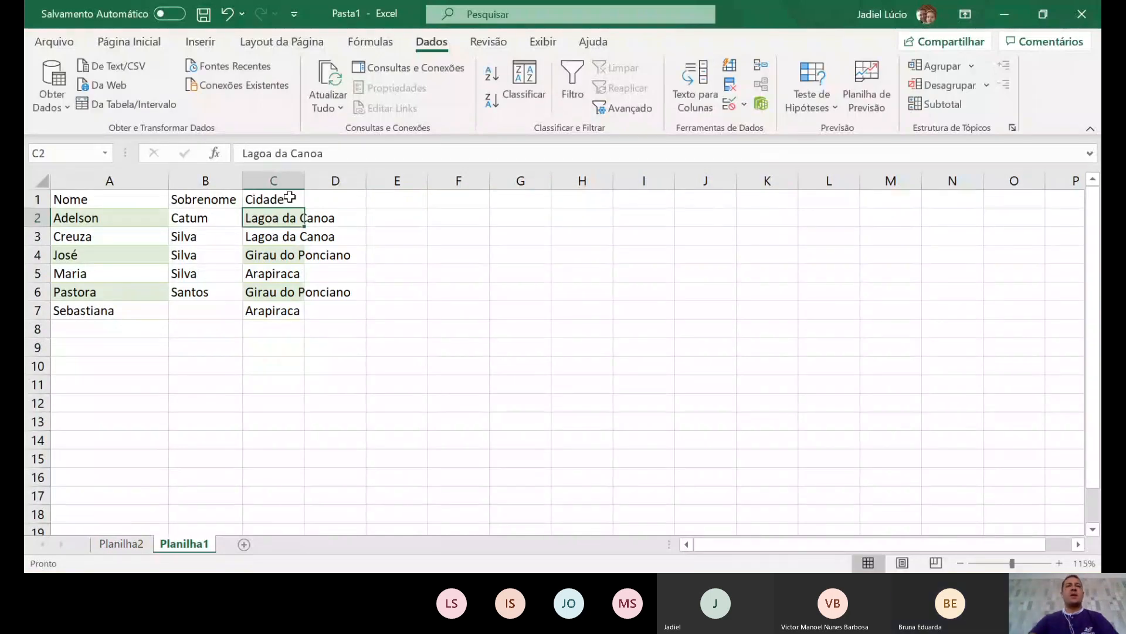
{"action": "double_click", "coordinate": [304, 180]}
{"action": "left_click", "coordinate": [305, 403]}
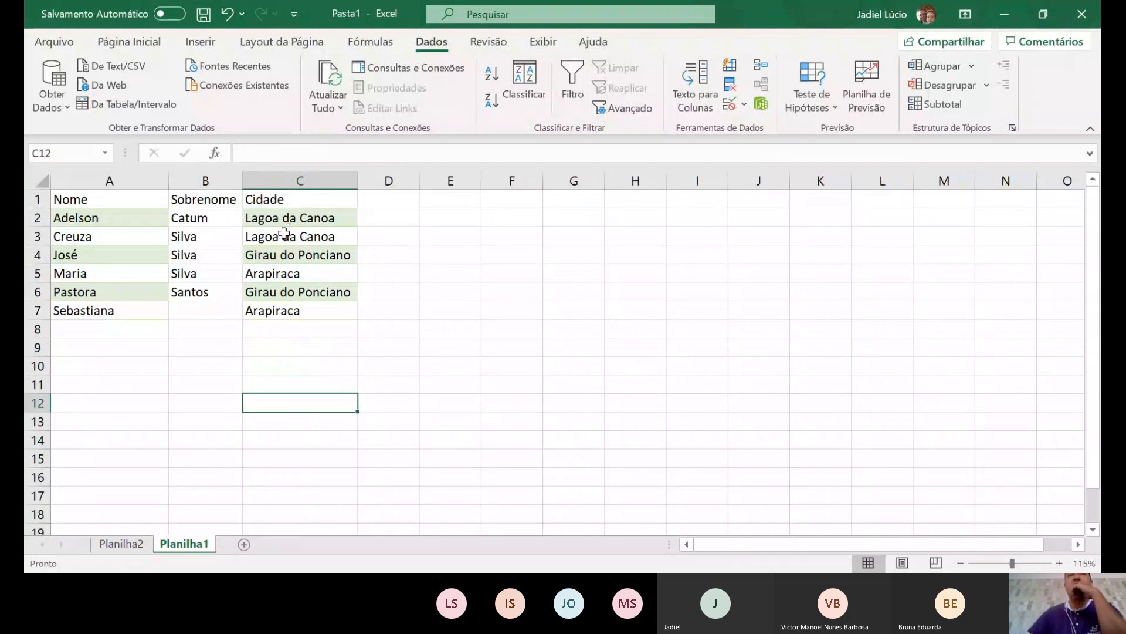
{"action": "left_click_drag", "start_coordinate": [288, 221], "coordinate": [282, 301]}
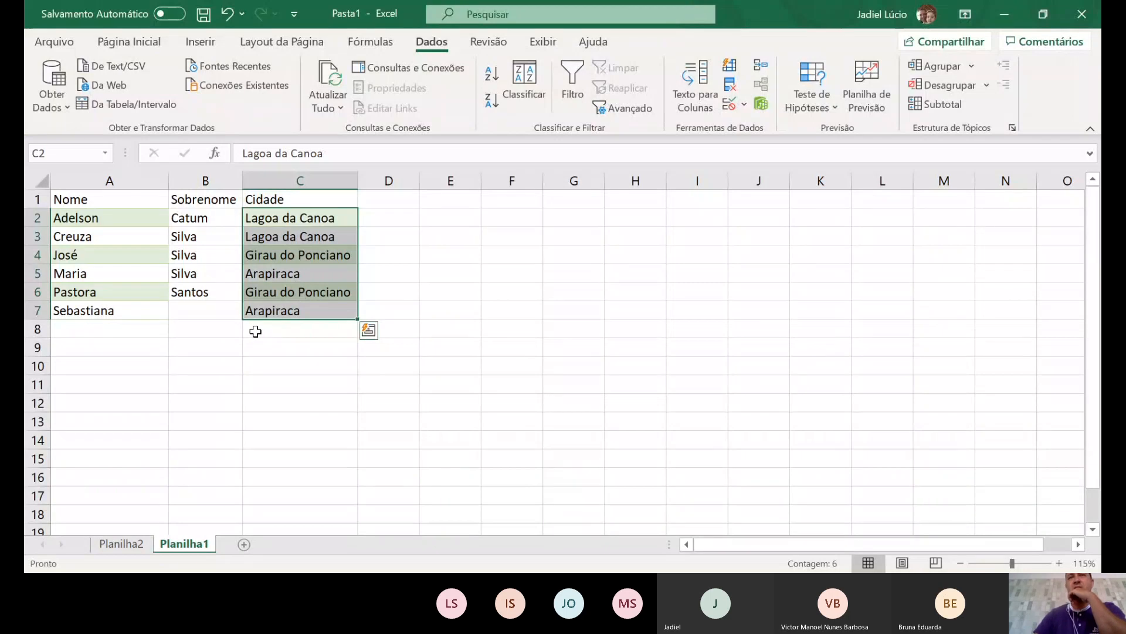
{"action": "left_click", "coordinate": [729, 87]}
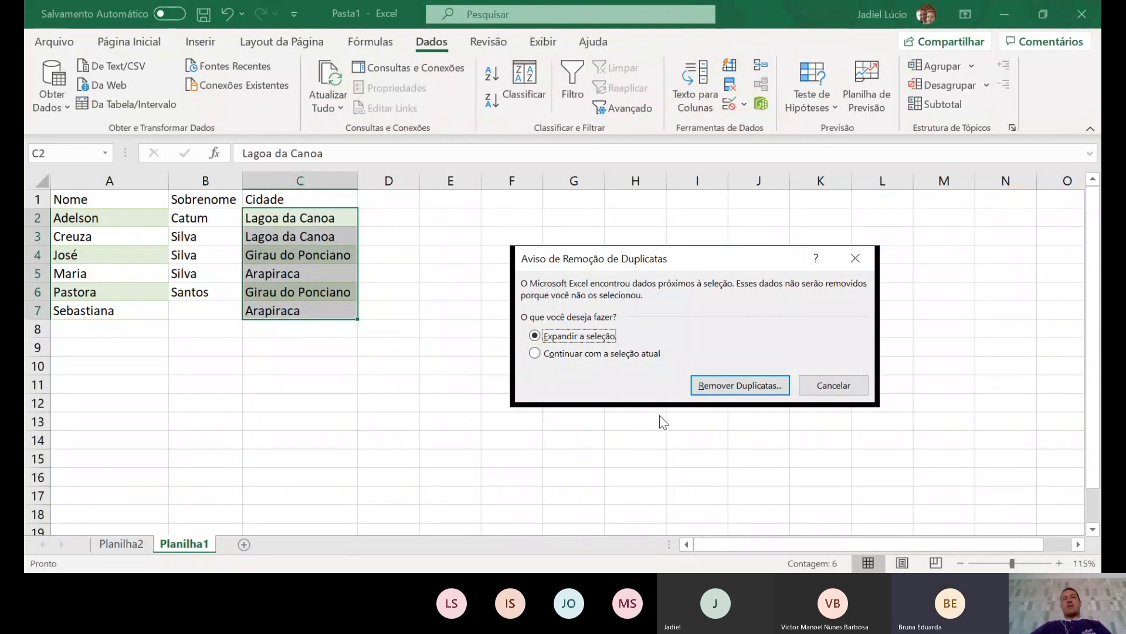
{"action": "left_click", "coordinate": [762, 385]}
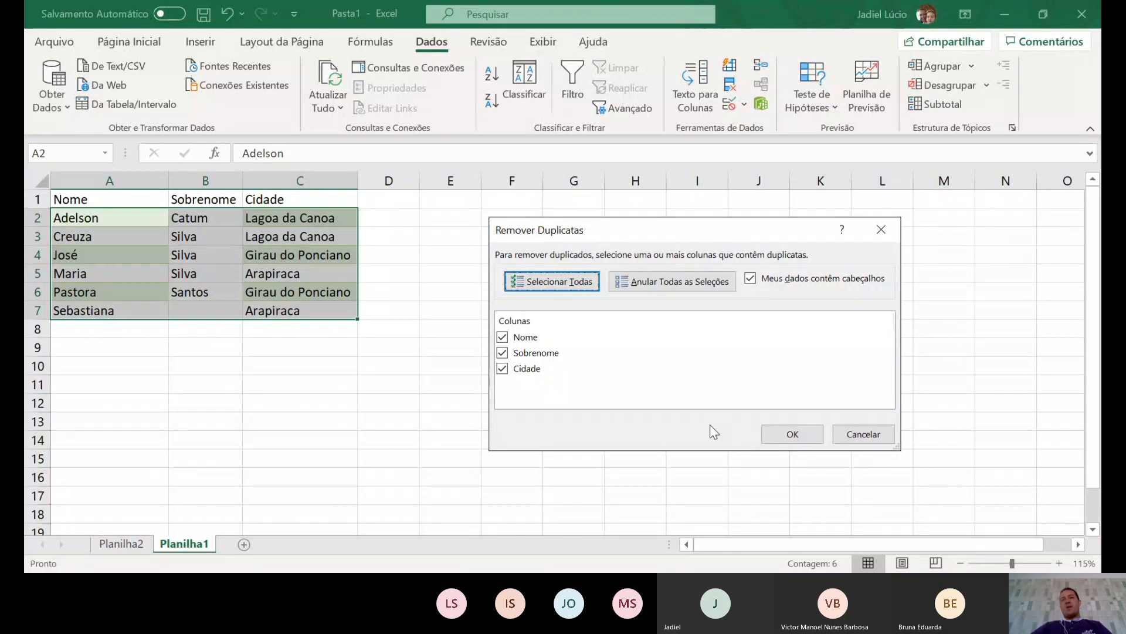
{"action": "left_click", "coordinate": [817, 436]}
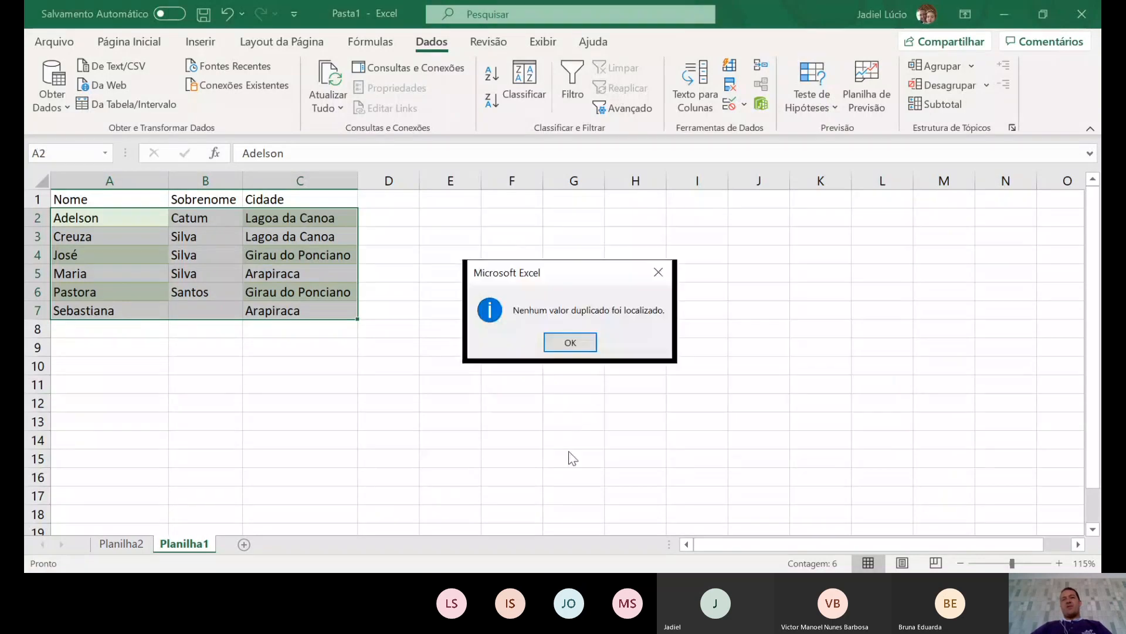
{"action": "left_click", "coordinate": [570, 342]}
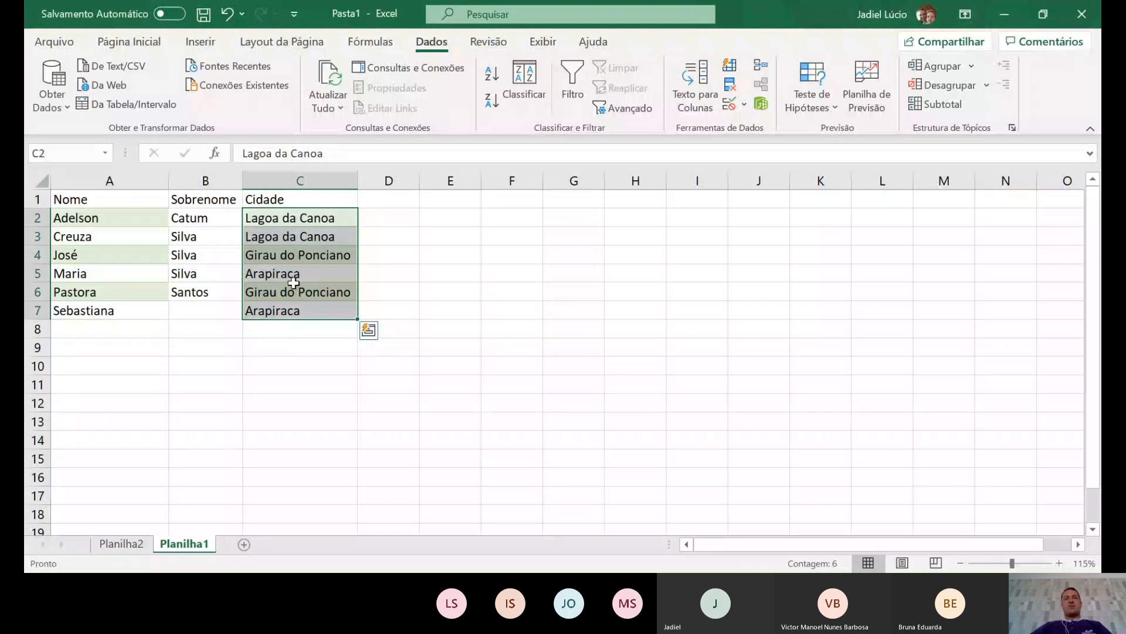
{"action": "left_click", "coordinate": [732, 85]}
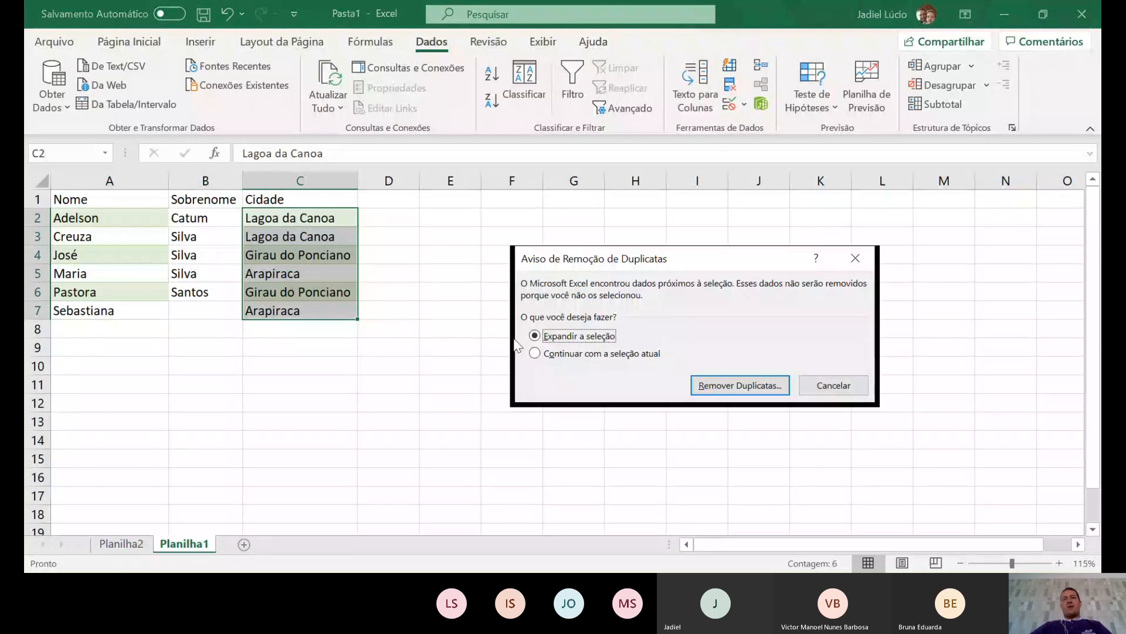
{"action": "left_click", "coordinate": [548, 354]}
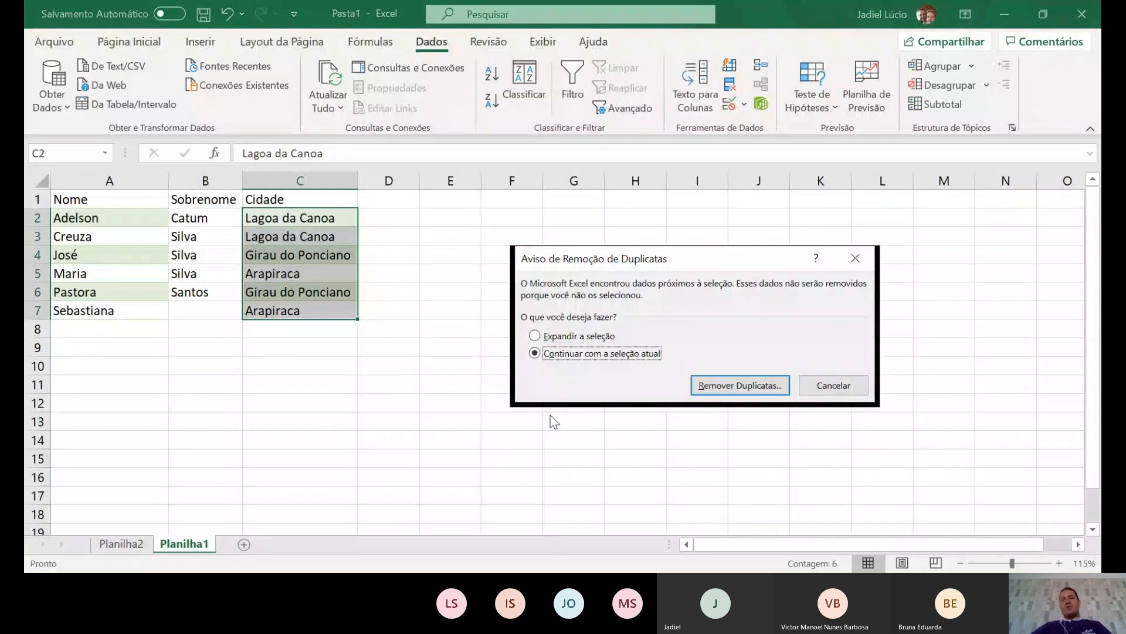
{"action": "left_click", "coordinate": [736, 386]}
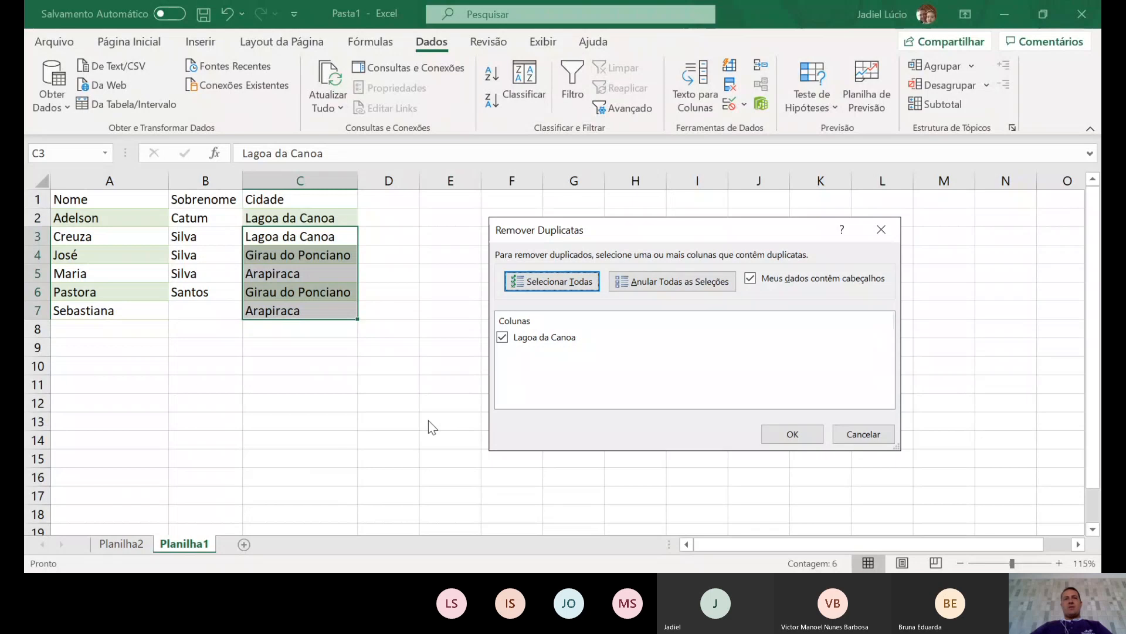
{"action": "key", "text": "Return"}
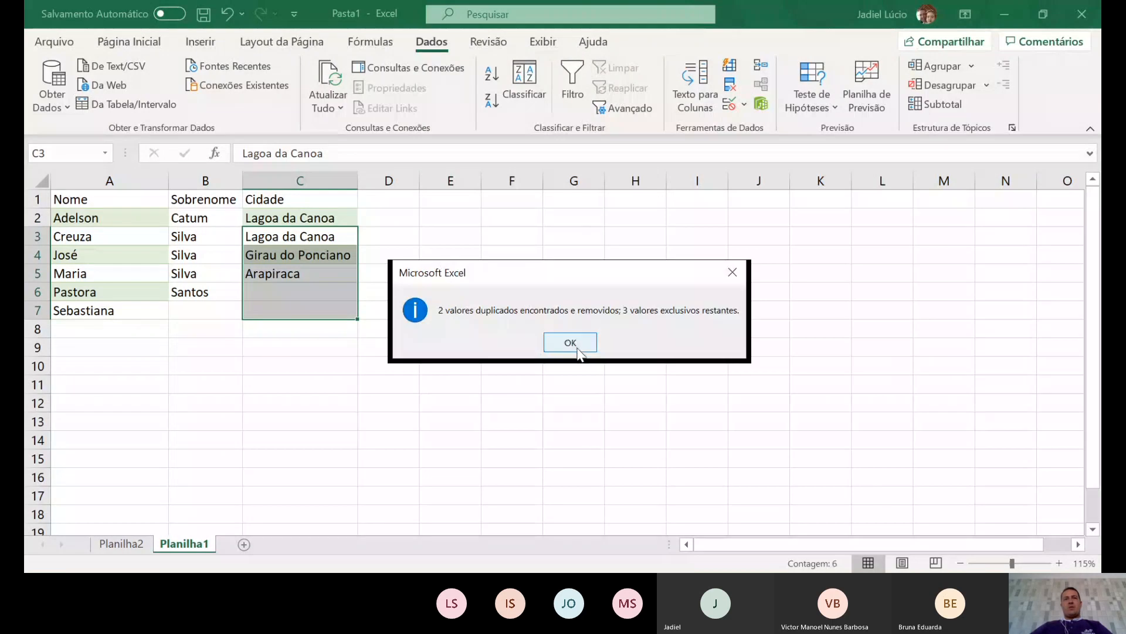
{"action": "left_click", "coordinate": [578, 342]}
{"action": "left_click", "coordinate": [440, 385]}
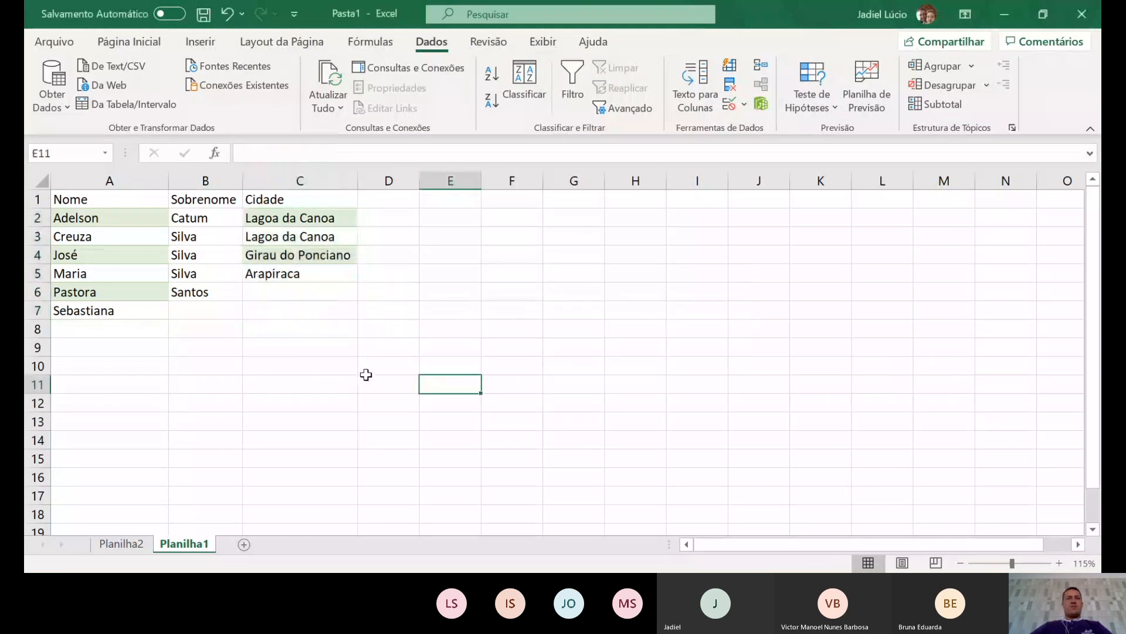
{"action": "left_click", "coordinate": [276, 227]}
{"action": "left_click_drag", "start_coordinate": [275, 226], "coordinate": [271, 273]}
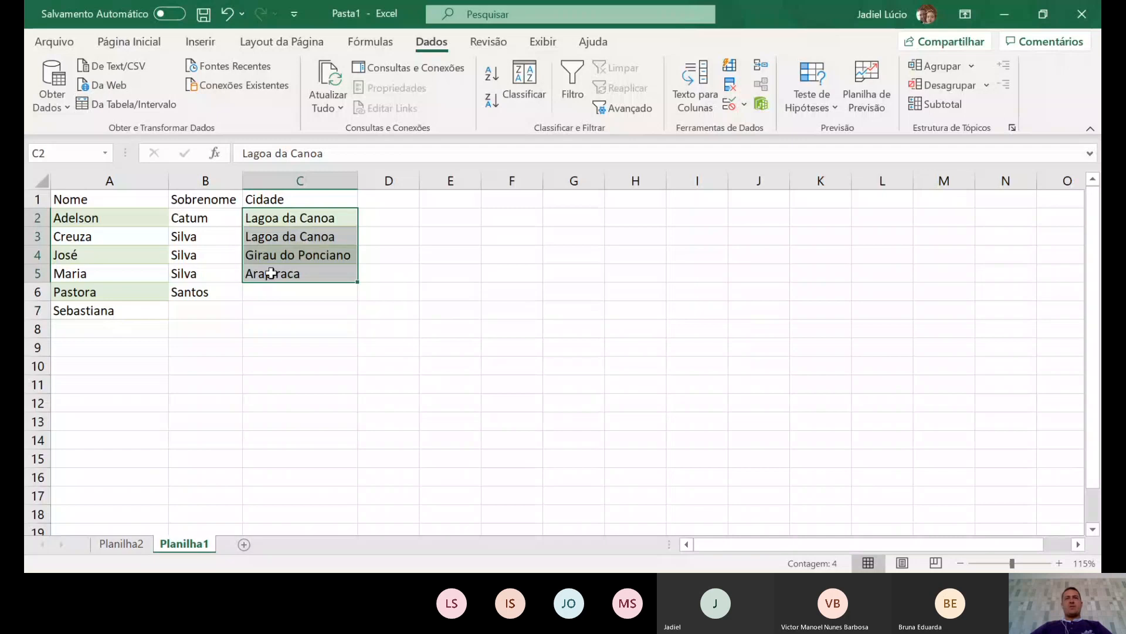
{"action": "left_click", "coordinate": [730, 84]}
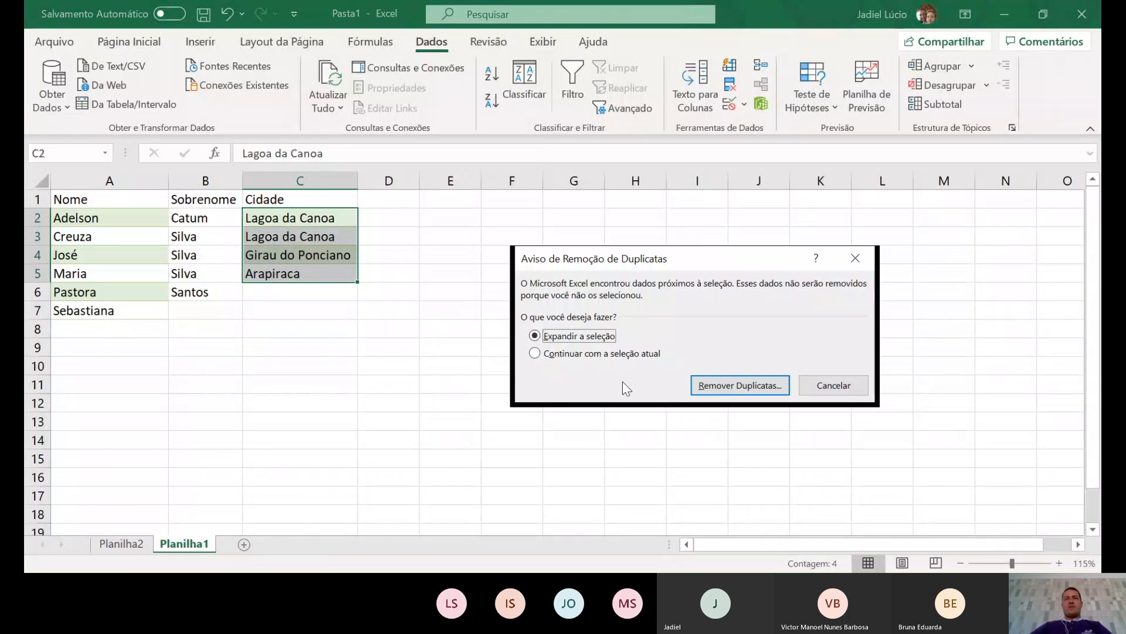
{"action": "left_click", "coordinate": [612, 353]}
{"action": "left_click", "coordinate": [704, 385]}
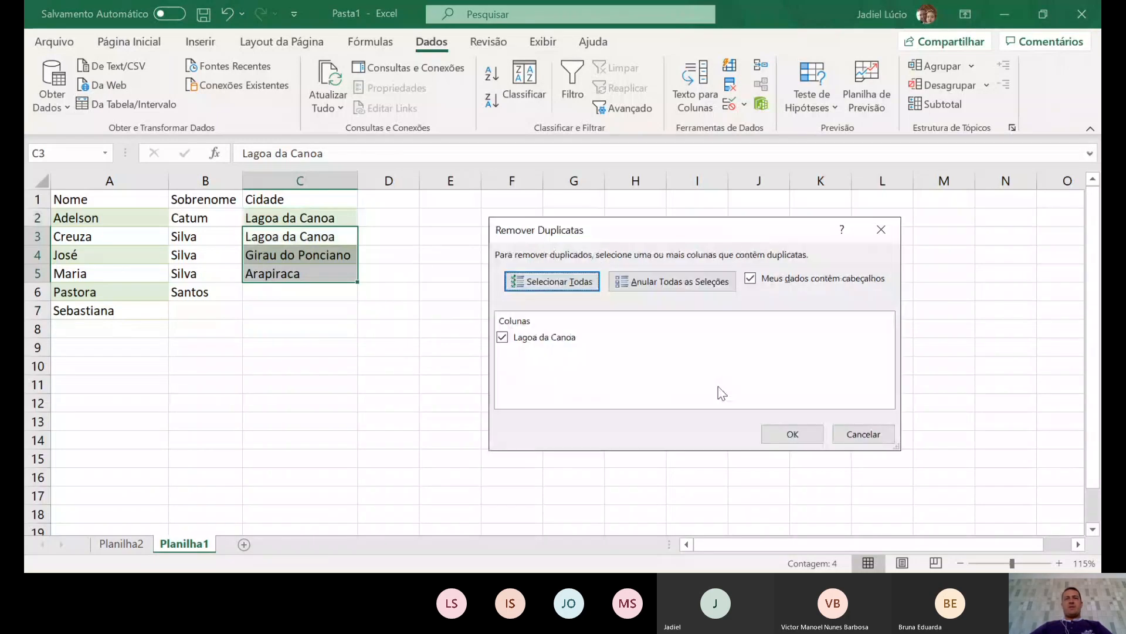
{"action": "left_click", "coordinate": [502, 337]}
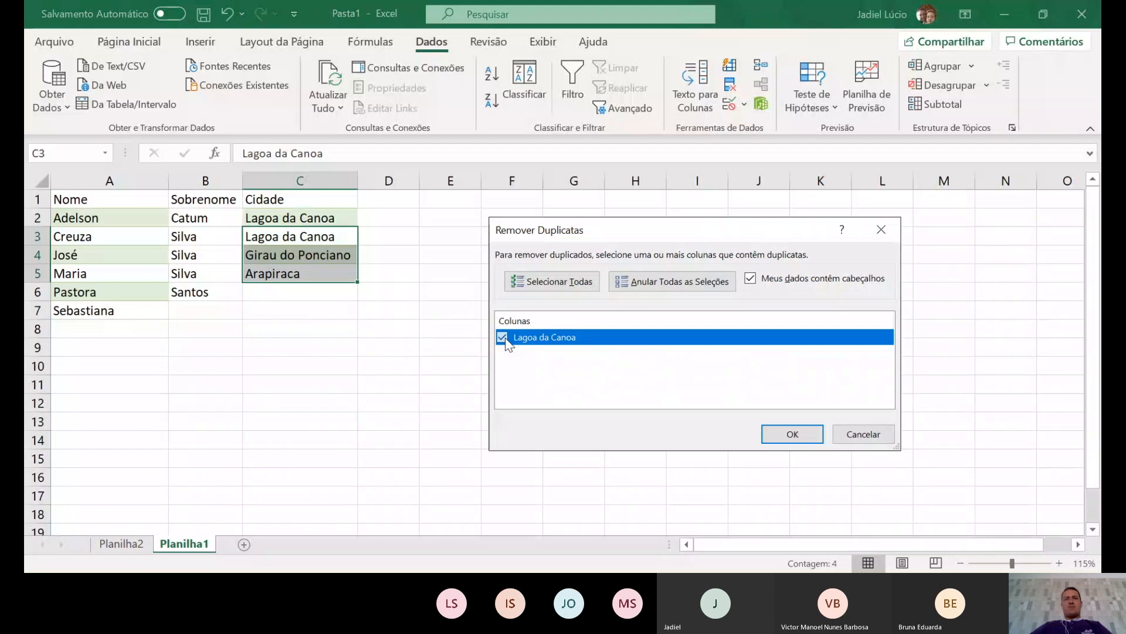
{"action": "left_click", "coordinate": [791, 437]}
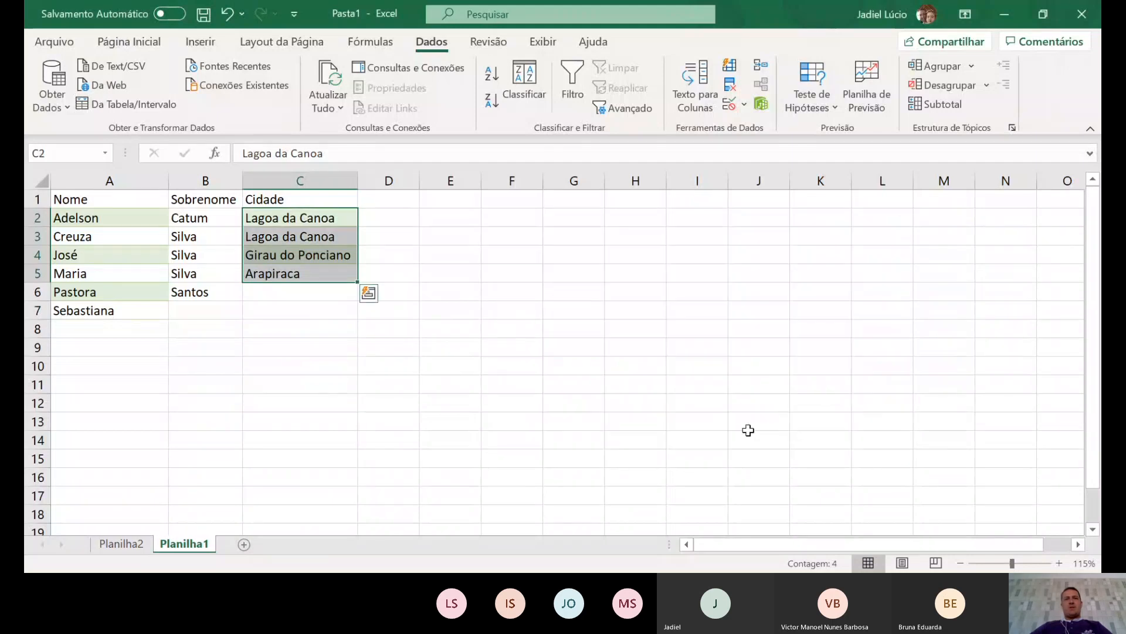
{"action": "left_click", "coordinate": [729, 85]}
{"action": "left_click", "coordinate": [589, 354]}
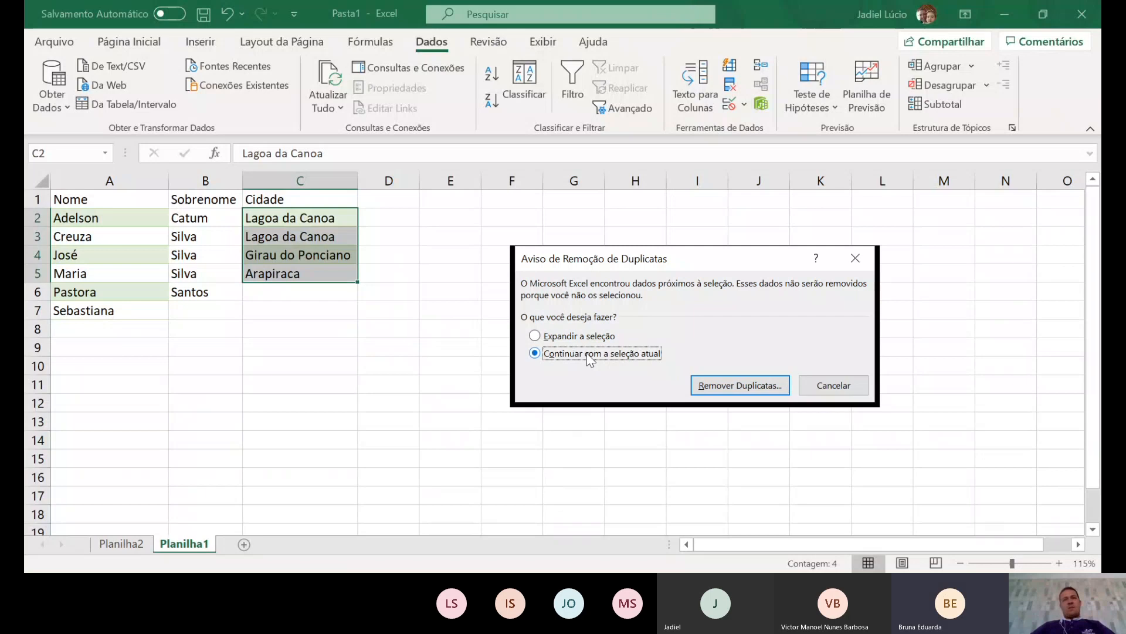
{"action": "key", "text": "Return"}
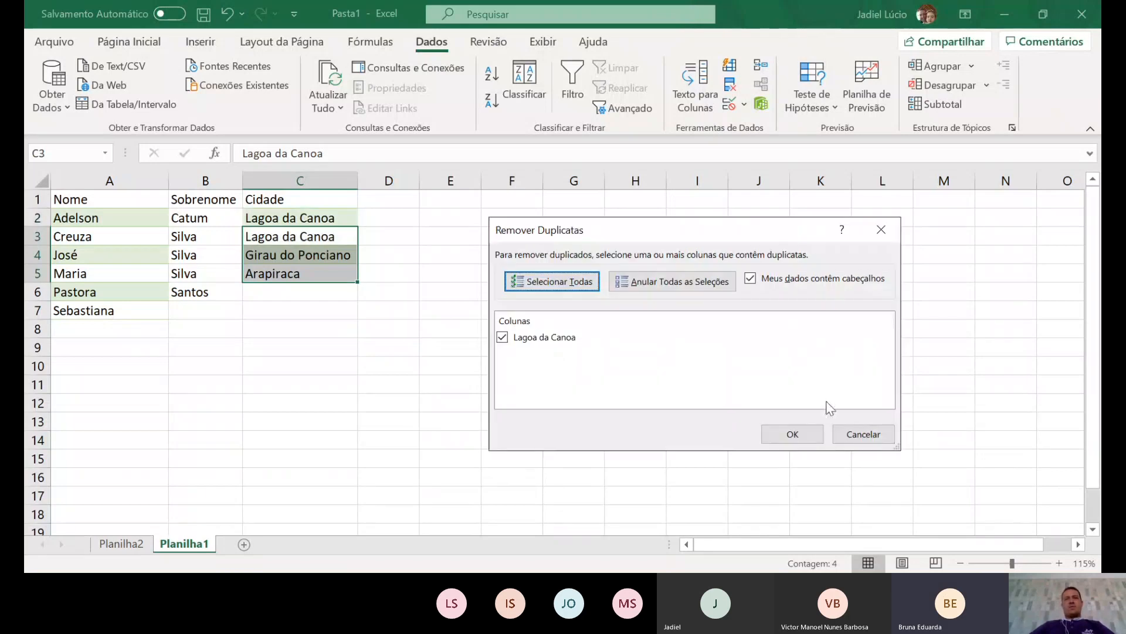
{"action": "left_click", "coordinate": [871, 433]}
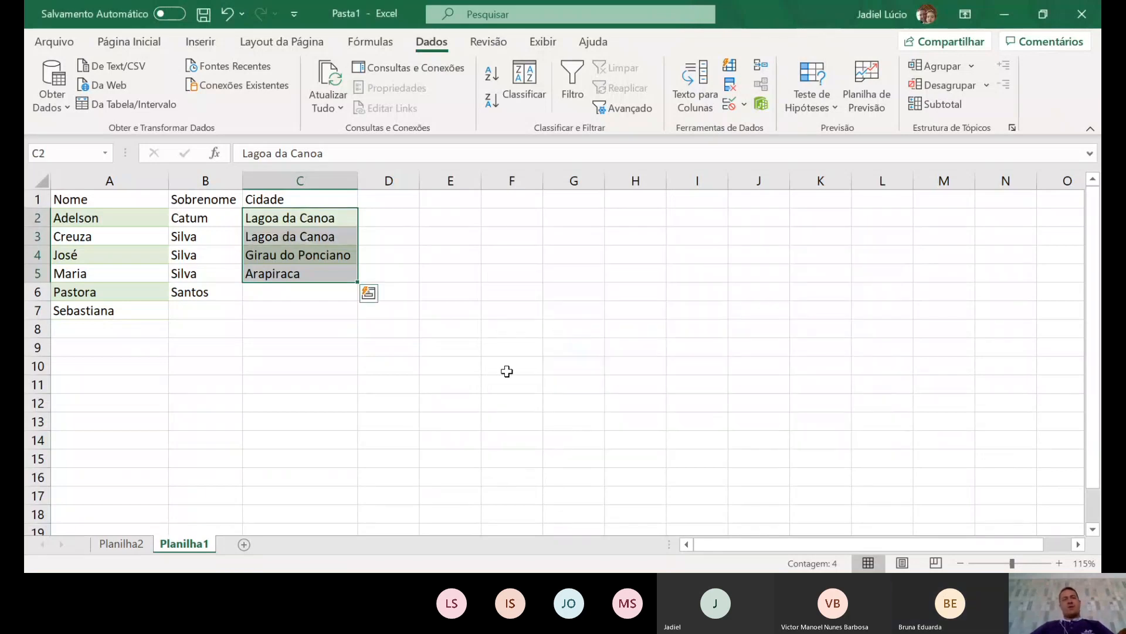
- Undo to restore the cities in C6:C7, then select the Cidade range C1:C7
{"action": "key", "text": "ctrl+z"}
{"action": "left_click", "coordinate": [450, 273]}
{"action": "left_click_drag", "start_coordinate": [314, 200], "coordinate": [315, 312]}
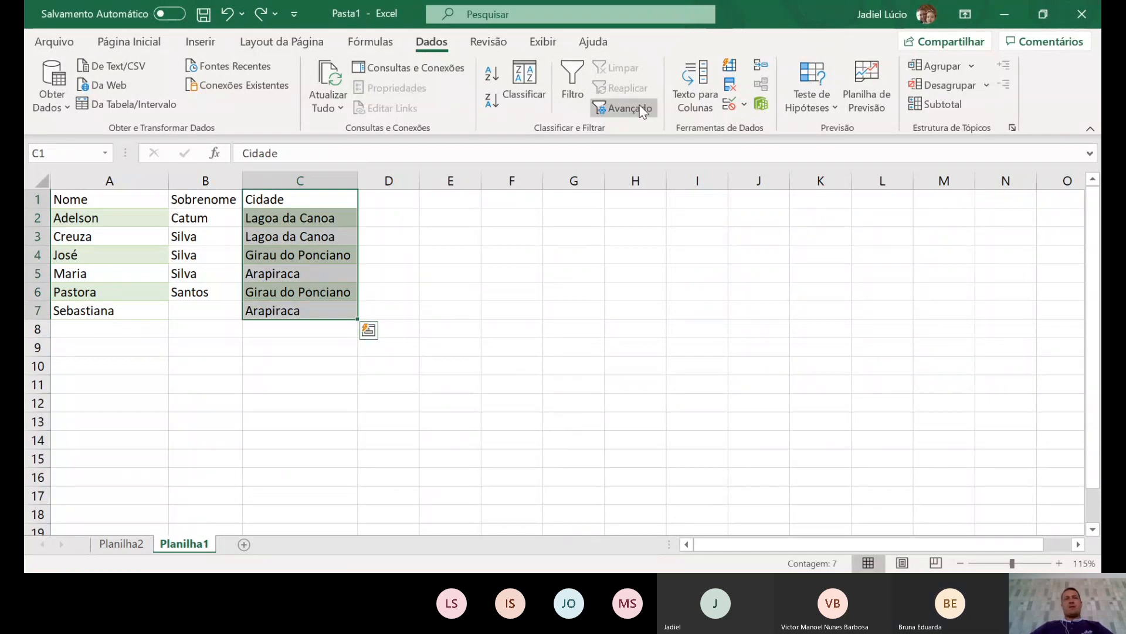
- Remove duplicates from the current selection only, leaving Lagoa da Canoa, Girau do Ponciano and Arapiraca
{"action": "left_click", "coordinate": [730, 87]}
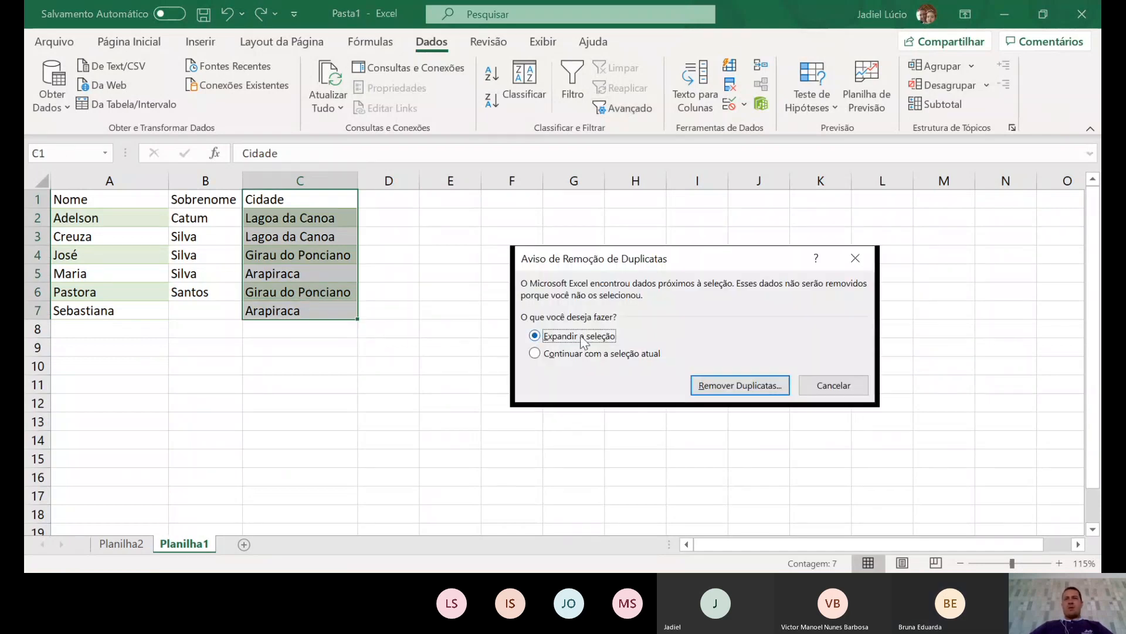
{"action": "left_click", "coordinate": [586, 353]}
{"action": "left_click", "coordinate": [747, 385]}
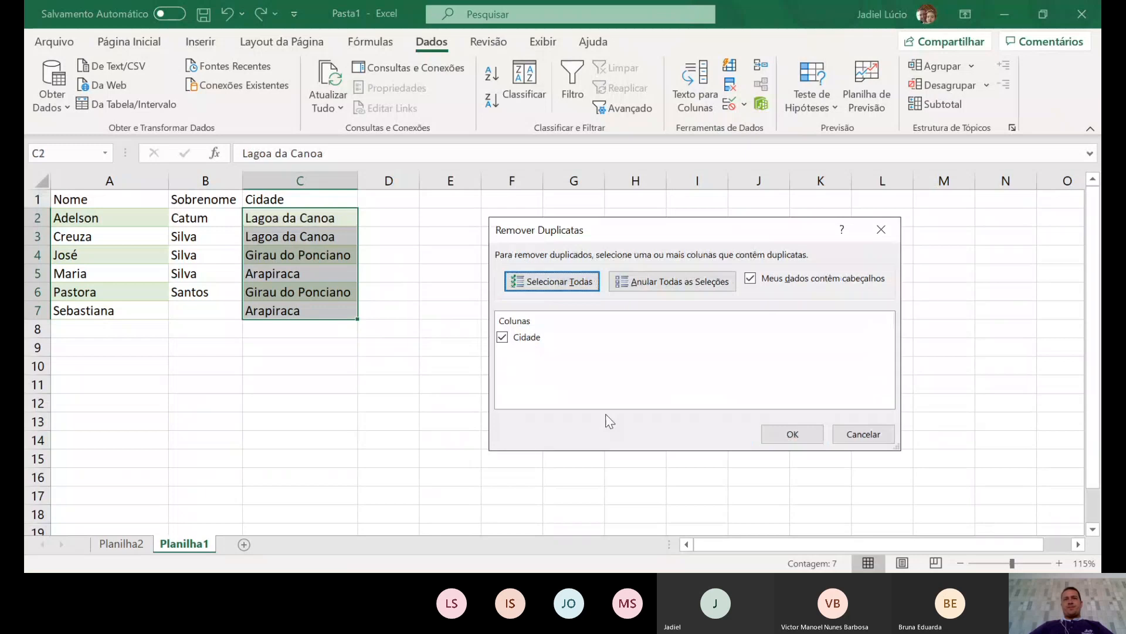
{"action": "left_click", "coordinate": [819, 434]}
{"action": "left_click", "coordinate": [568, 340]}
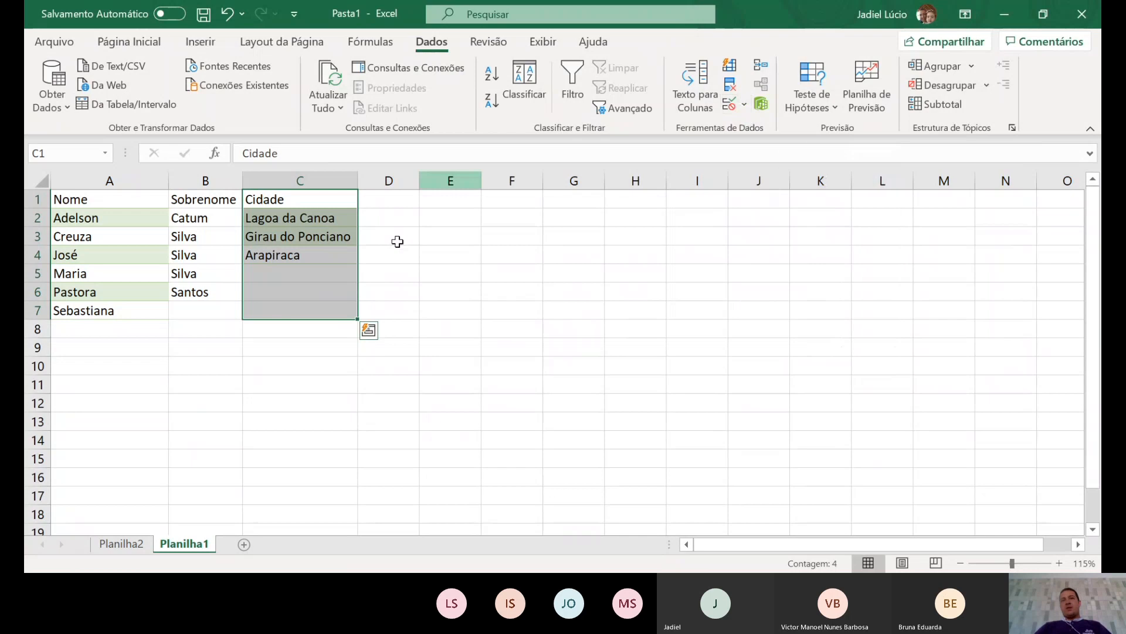
{"action": "left_click", "coordinate": [465, 297]}
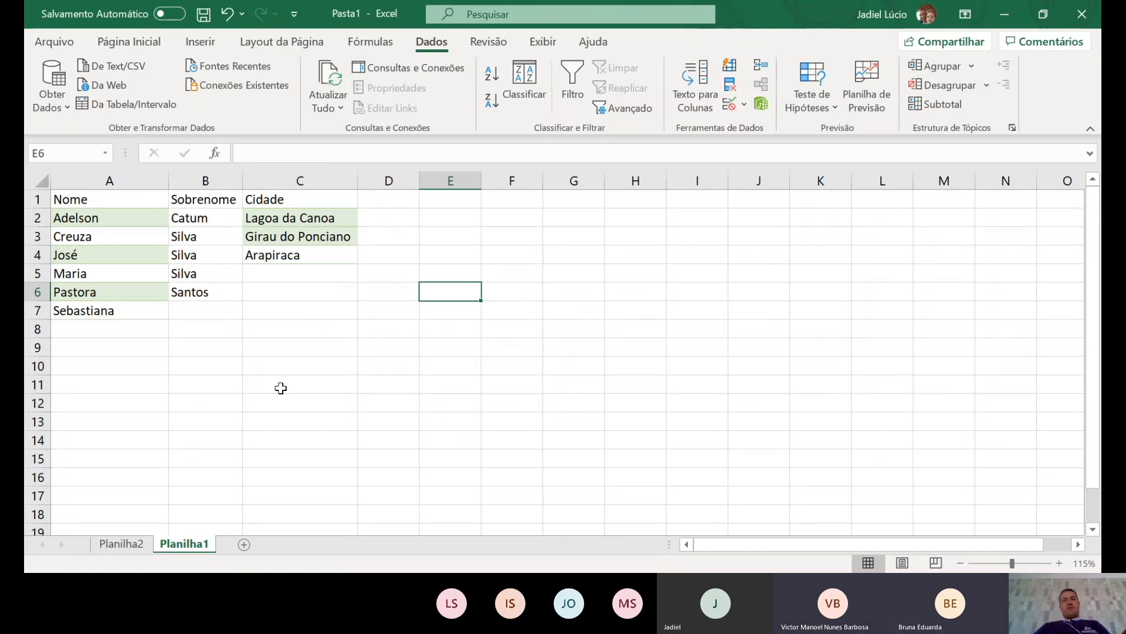
- Undo the duplicate removal to restore all six cities, then reselect C1:C7
{"action": "left_click", "coordinate": [434, 331]}
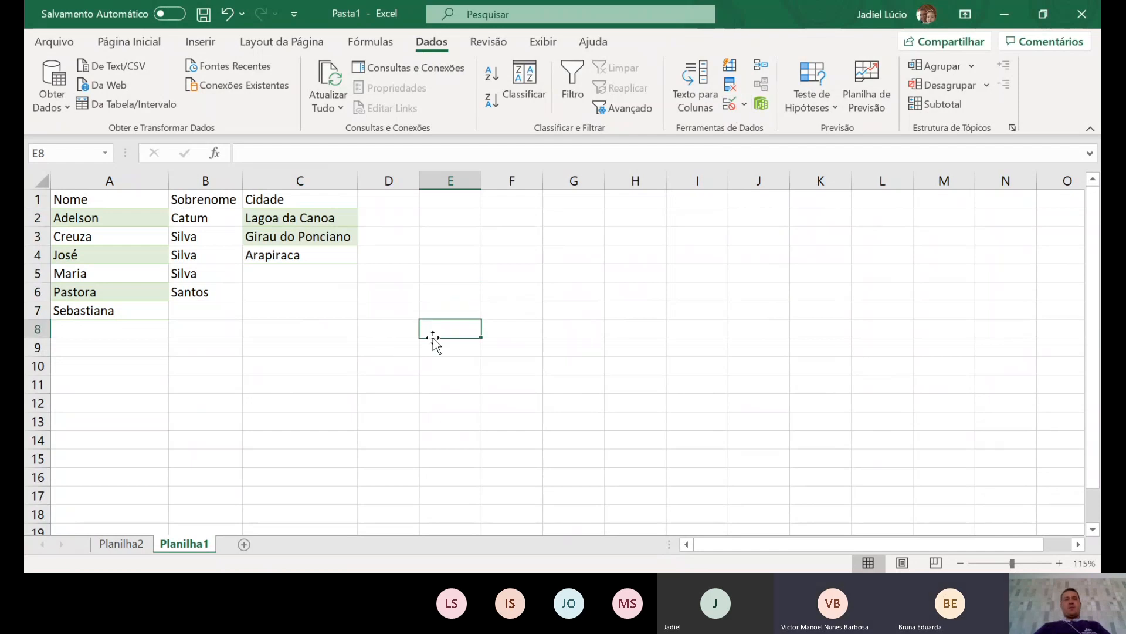
{"action": "key", "text": "ctrl+z"}
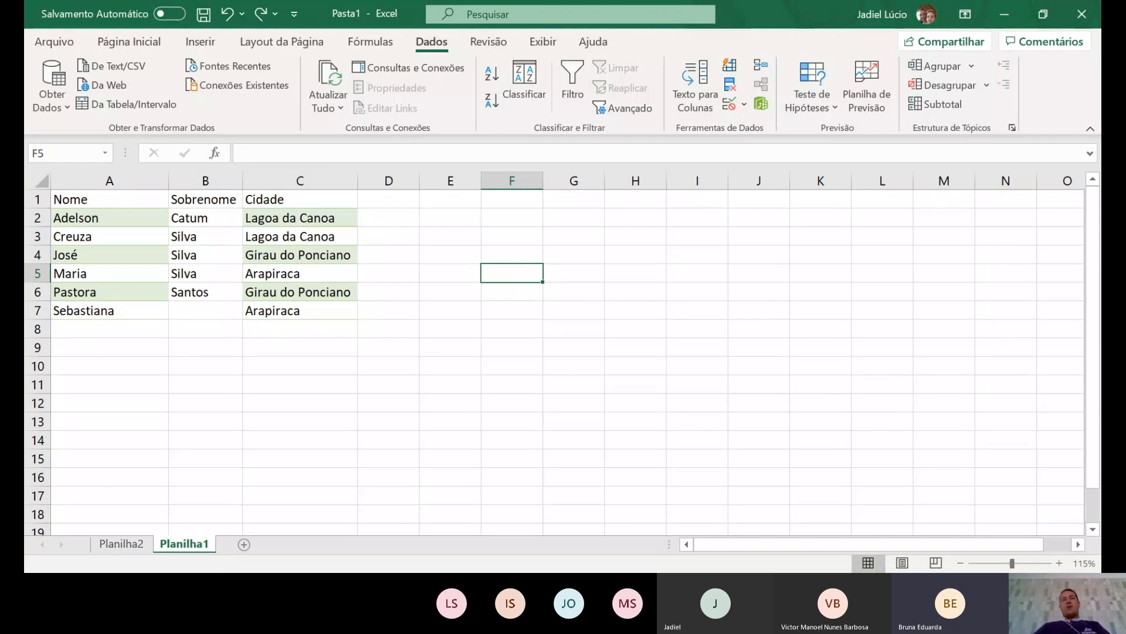
{"action": "left_click", "coordinate": [450, 329]}
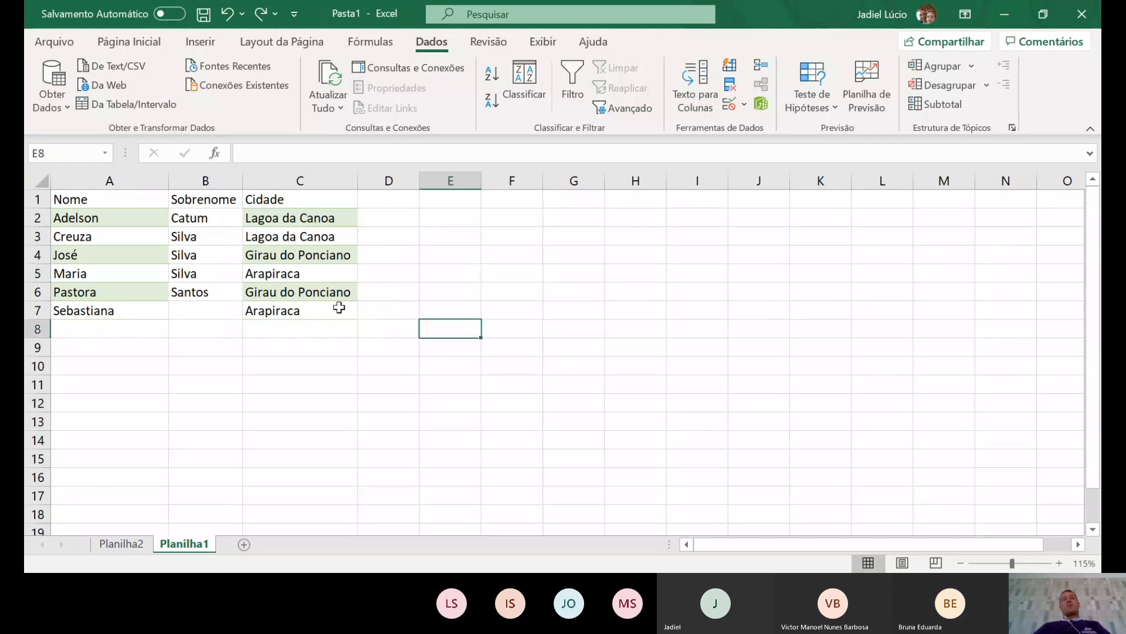
{"action": "left_click_drag", "start_coordinate": [298, 202], "coordinate": [317, 314]}
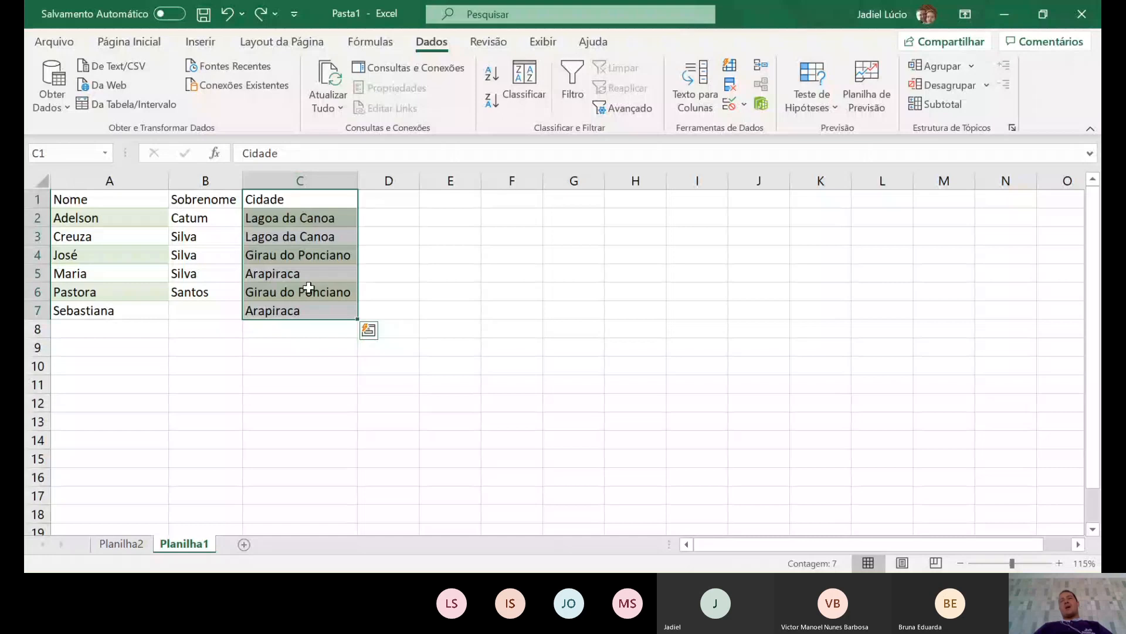
- Run Remover Duplicatas on the selected Cidade cells, leaving three unique cities in C2:C4
{"action": "left_click", "coordinate": [732, 88]}
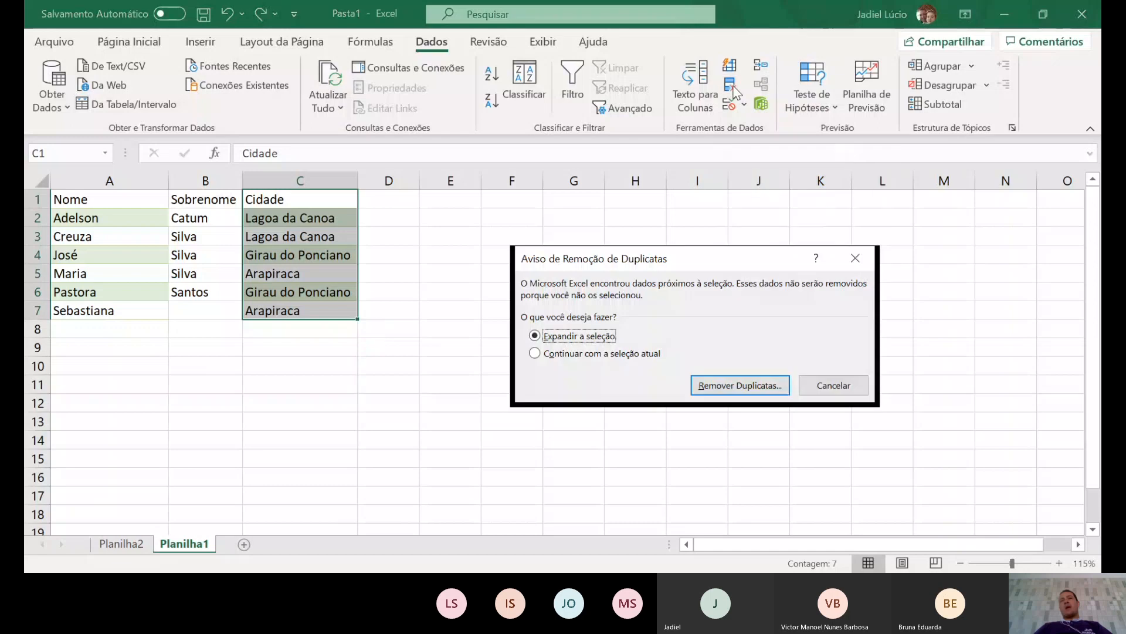
{"action": "left_click", "coordinate": [545, 354]}
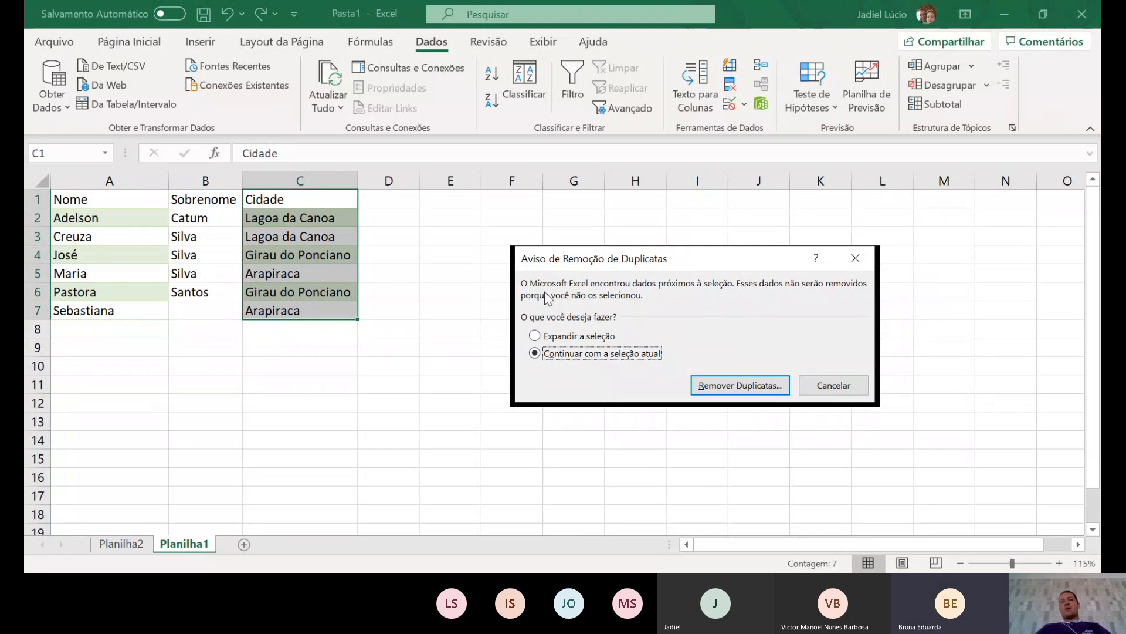
{"action": "left_click", "coordinate": [754, 387]}
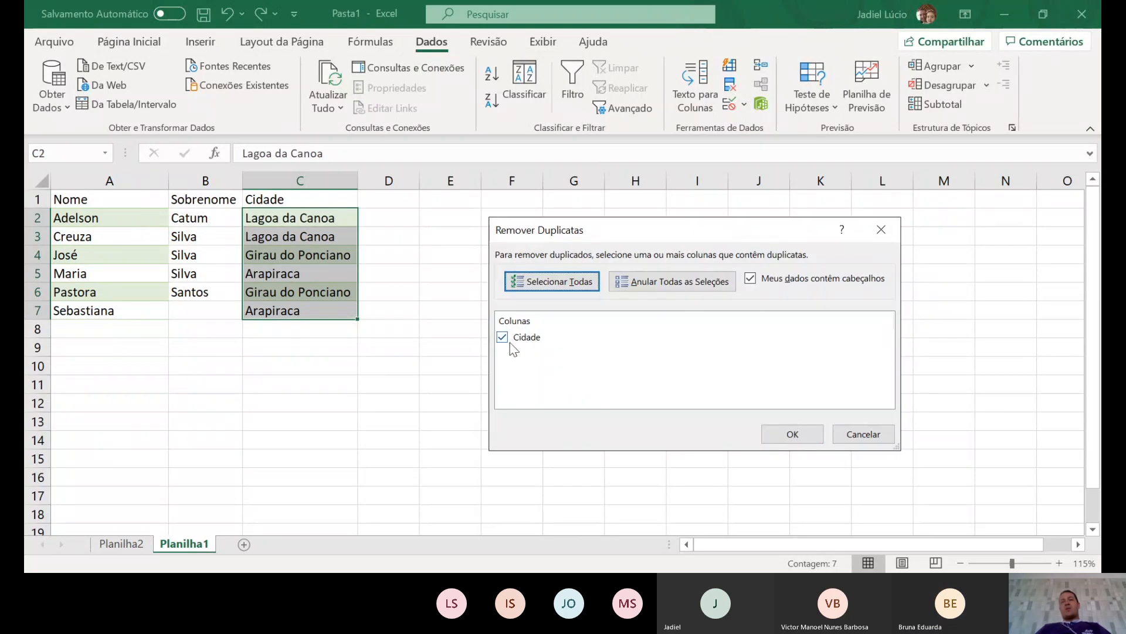
{"action": "left_click", "coordinate": [807, 434]}
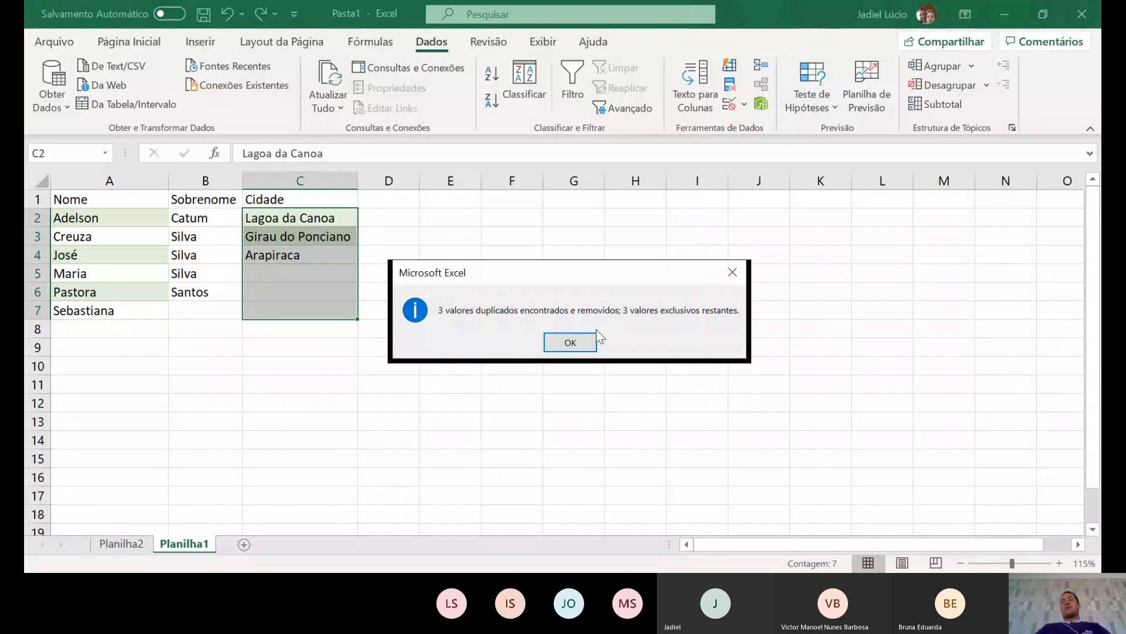
{"action": "left_click", "coordinate": [581, 341]}
{"action": "left_click", "coordinate": [605, 417]}
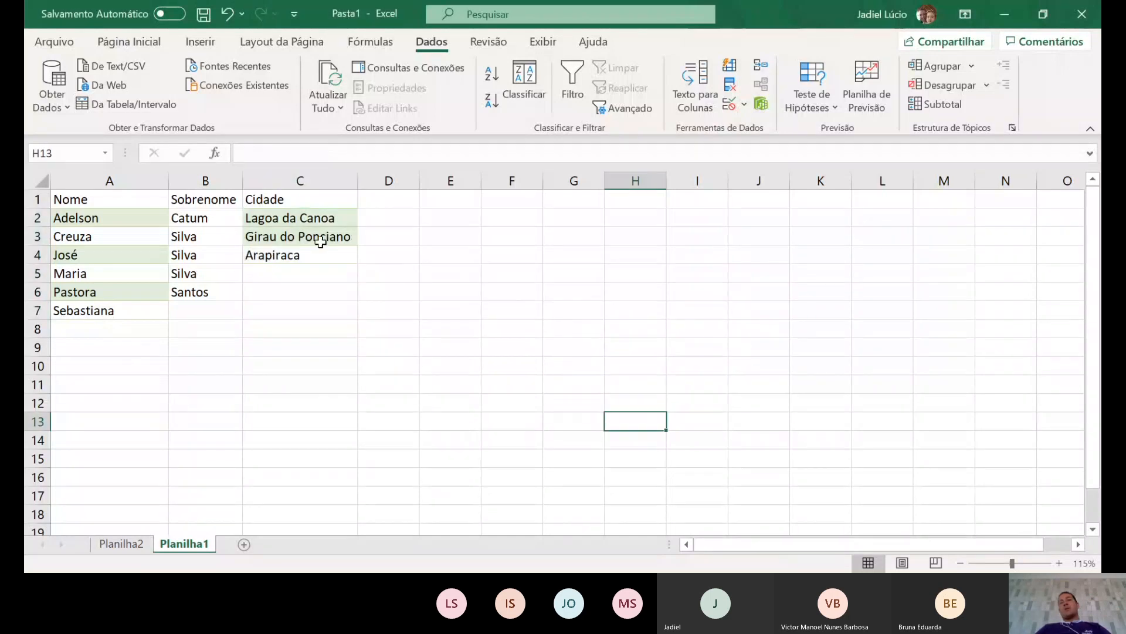
- Check the emptied cells C5 and C7, then undo Remover Duplicatas to restore six cities in C2:C7
{"action": "left_click_drag", "start_coordinate": [320, 219], "coordinate": [320, 255]}
{"action": "left_click", "coordinate": [334, 389]}
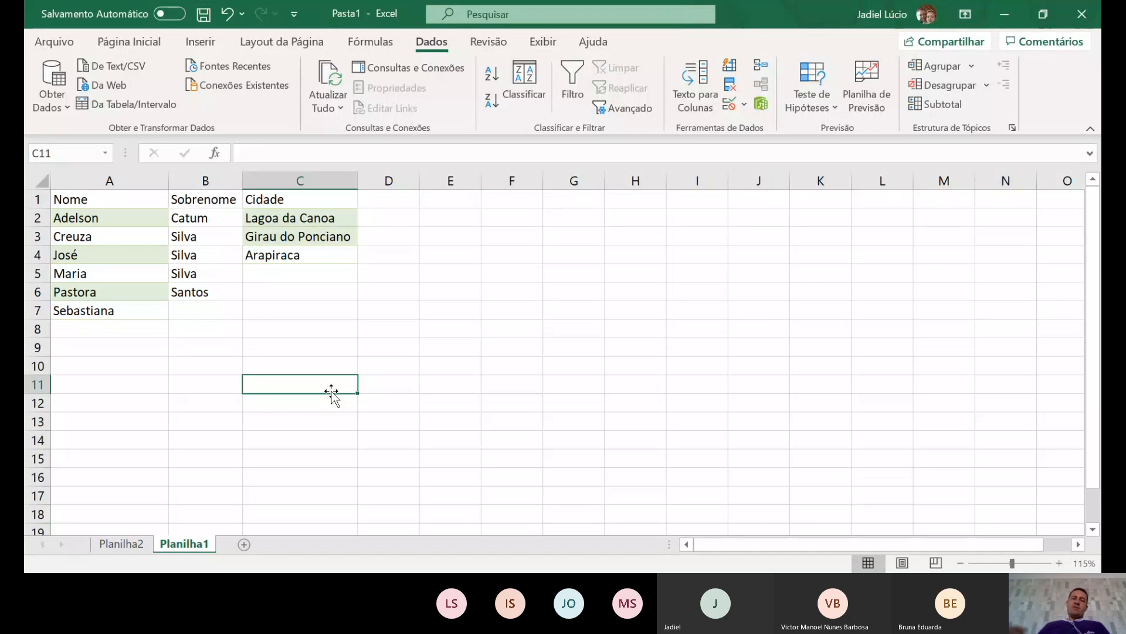
{"action": "left_click", "coordinate": [755, 552]}
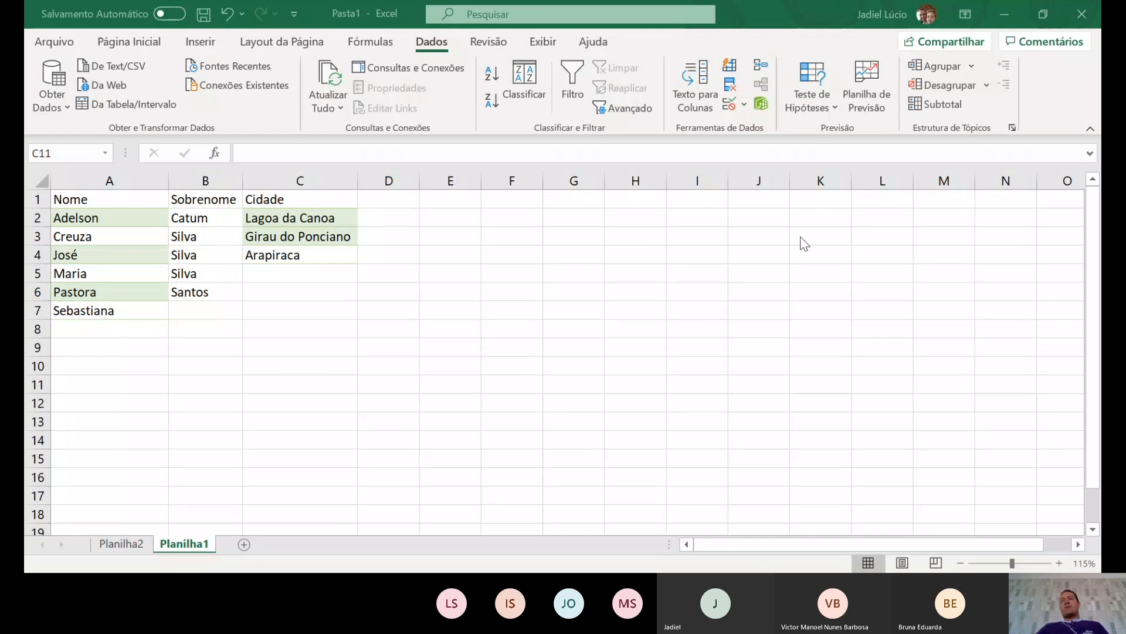
{"action": "left_click", "coordinate": [1047, 10]}
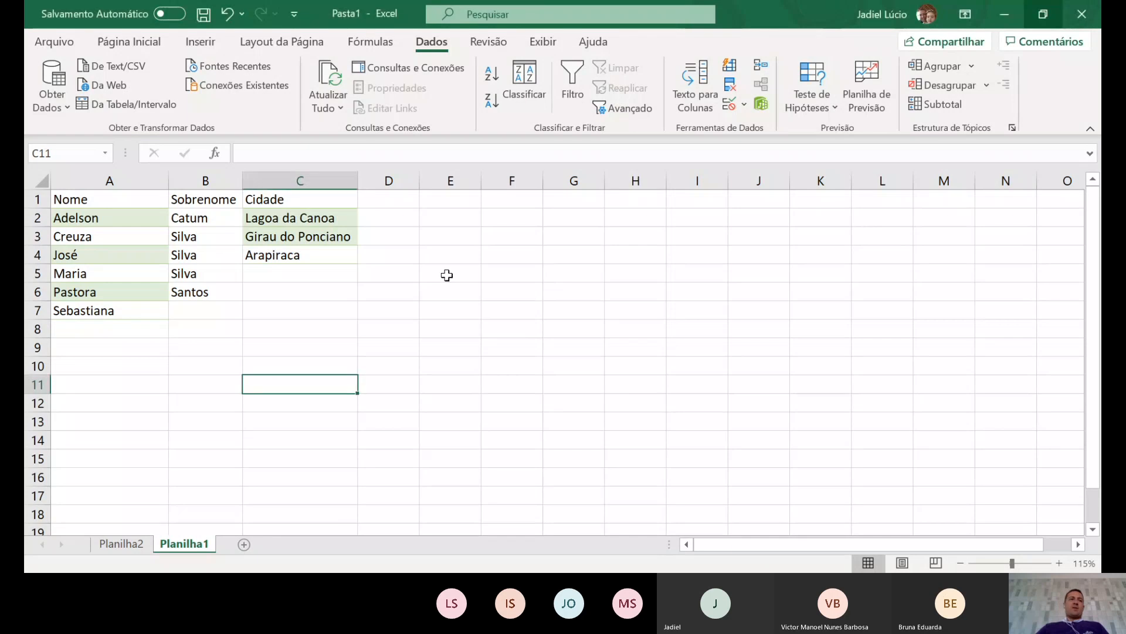
{"action": "left_click", "coordinate": [450, 291]}
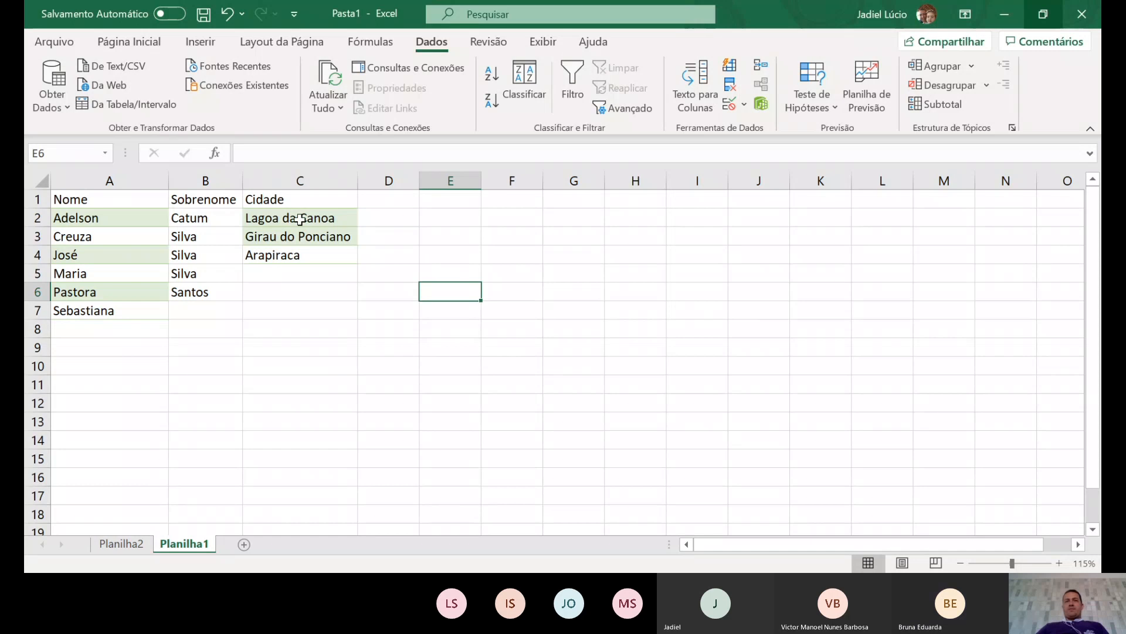
{"action": "left_click", "coordinate": [276, 306]}
{"action": "left_click", "coordinate": [271, 270]}
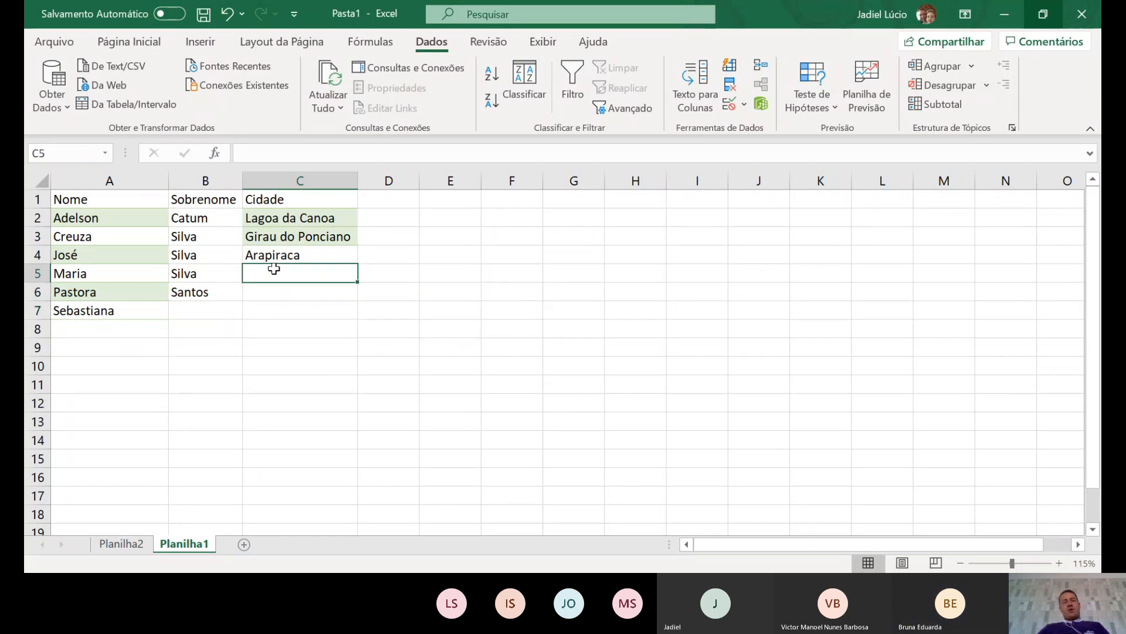
{"action": "key", "text": "ctrl+z"}
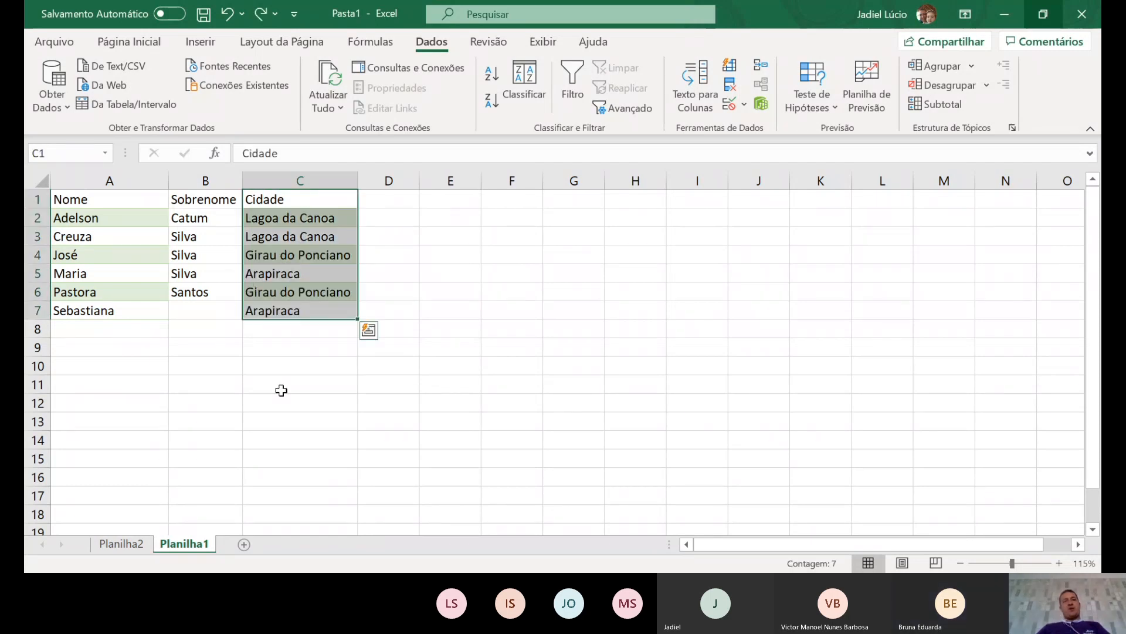
{"action": "left_click", "coordinate": [279, 387]}
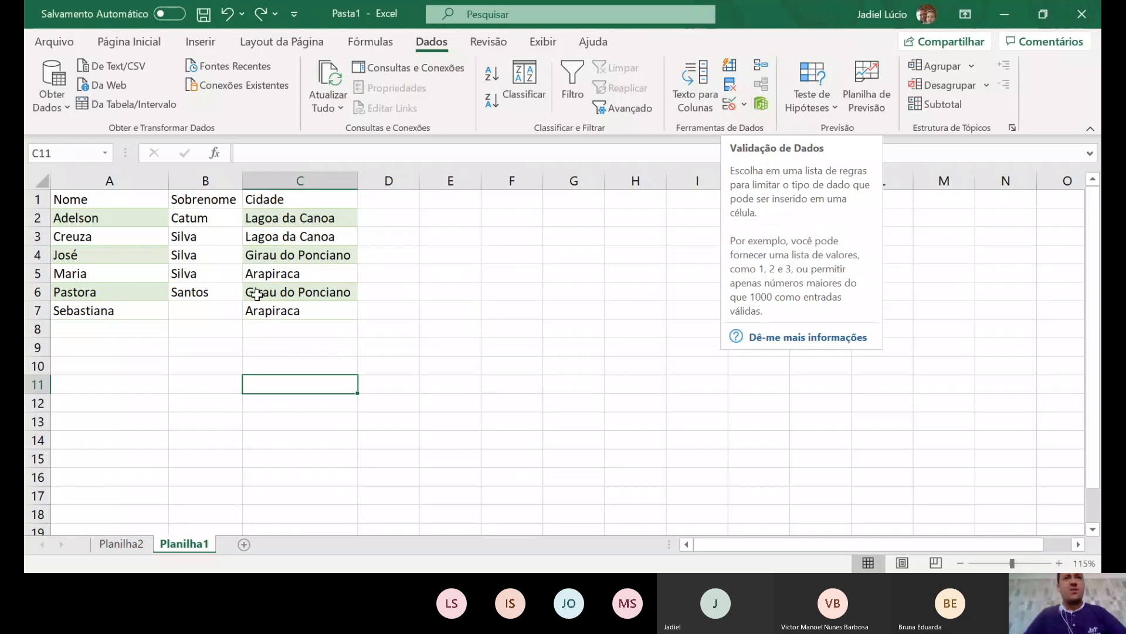
- Add the header 'Idade' in cell D1
{"action": "left_click", "coordinate": [395, 201]}
{"action": "type", "text": "I"}
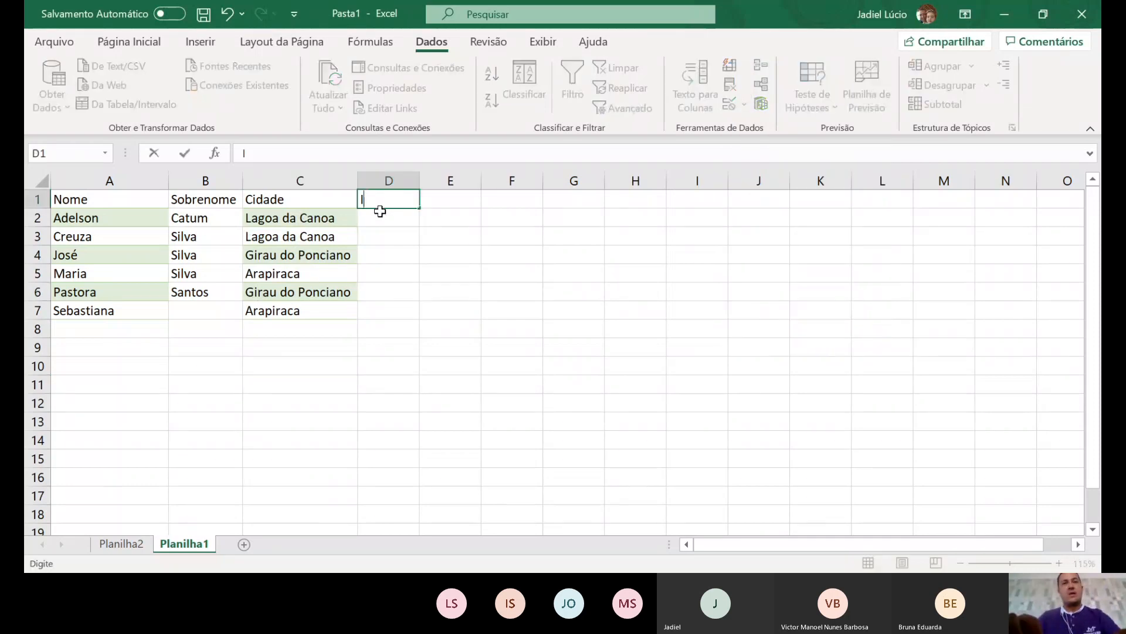
{"action": "type", "text": "dade"}
{"action": "key", "text": "Return"}
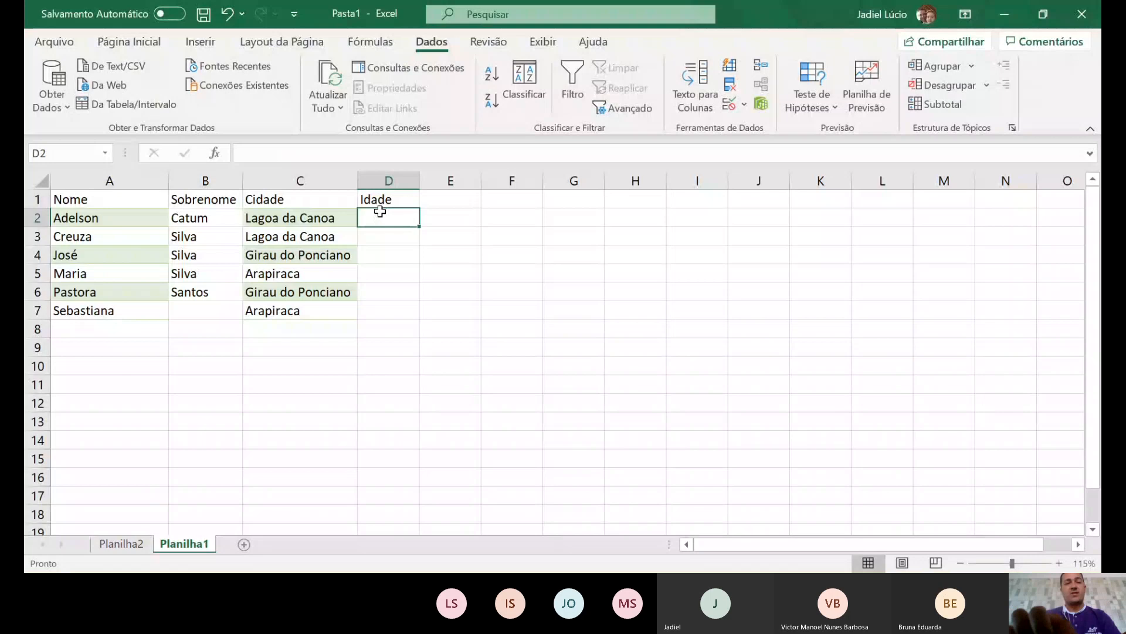
- Enter sample ages 24, 65, 15, 13 and 70 in D2:D6, then clear them again
{"action": "type", "text": "2"}
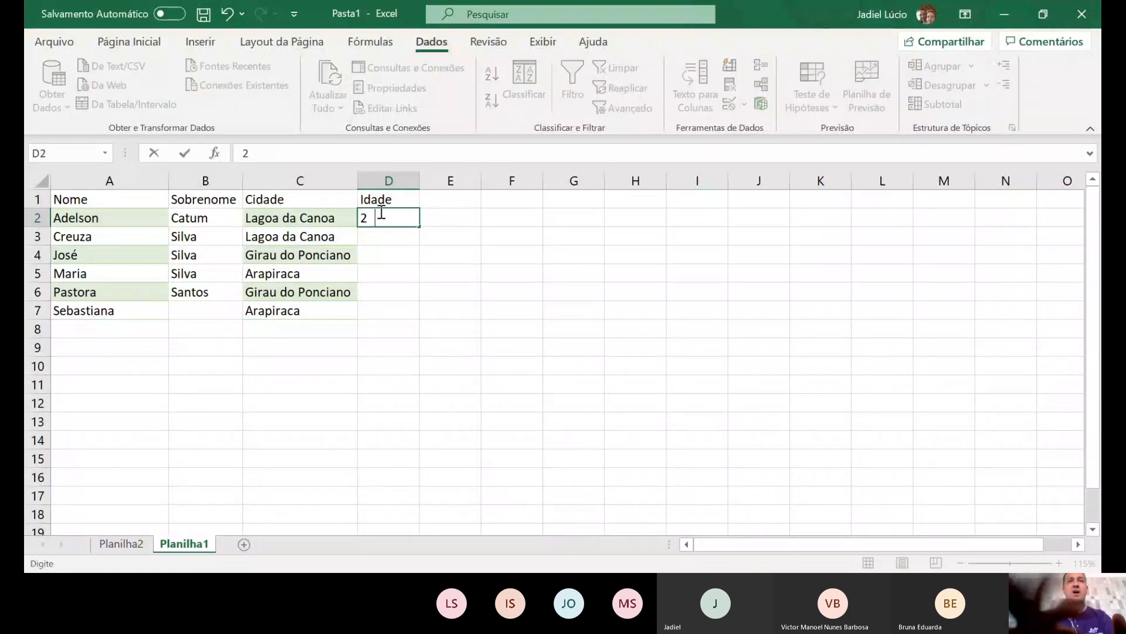
{"action": "type", "text": "4"}
{"action": "key", "text": "Return"}
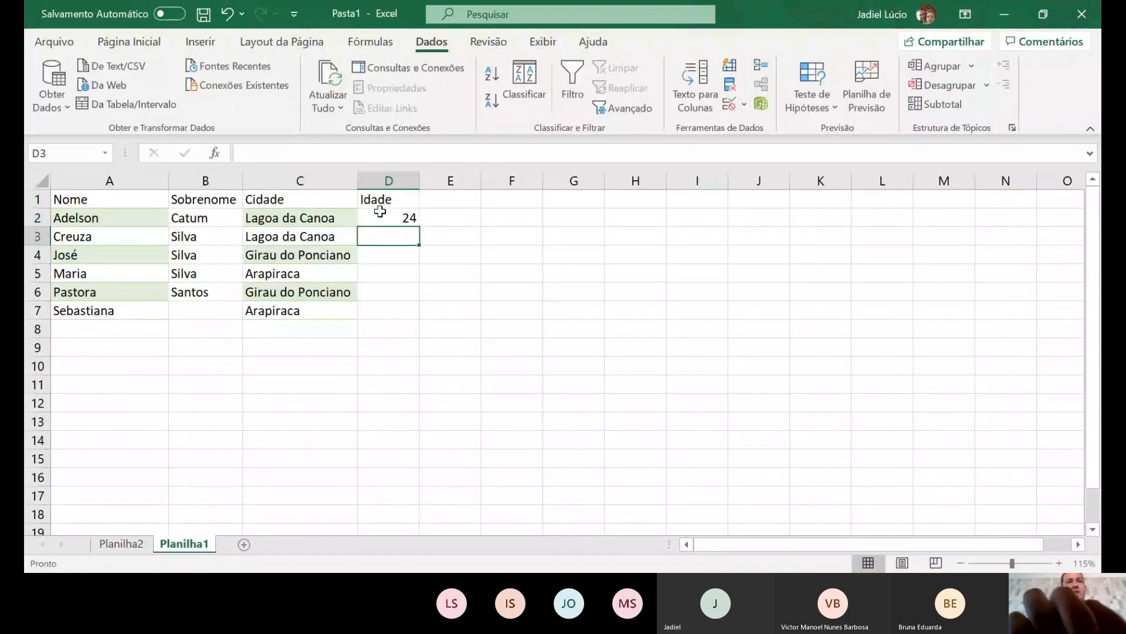
{"action": "type", "text": "65"}
{"action": "key", "text": "Return"}
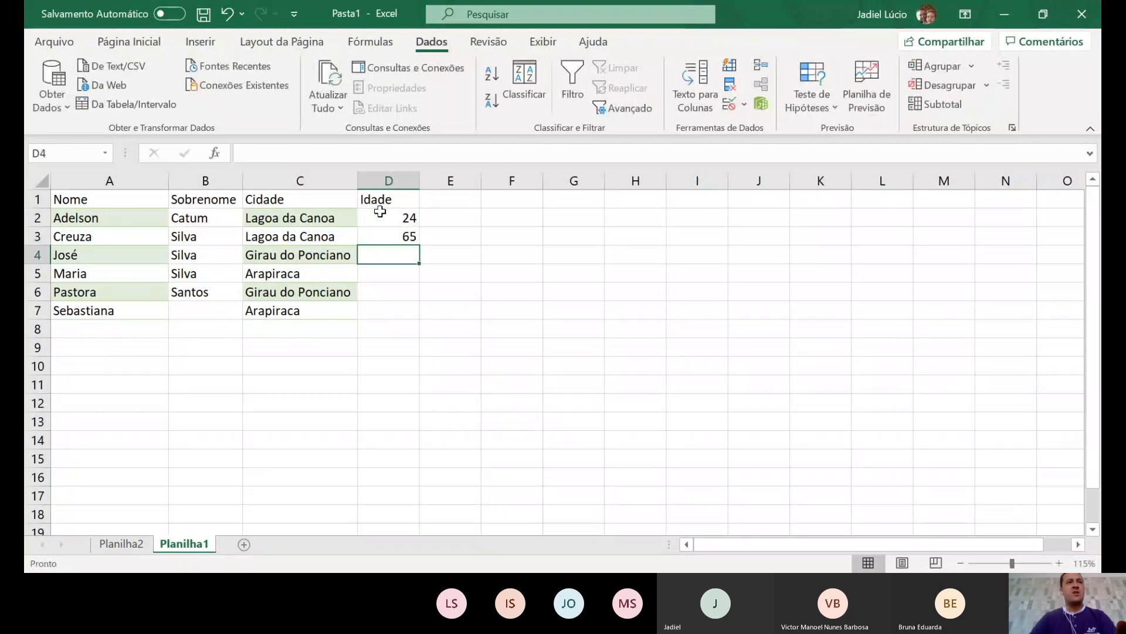
{"action": "type", "text": "15"}
{"action": "key", "text": "Return"}
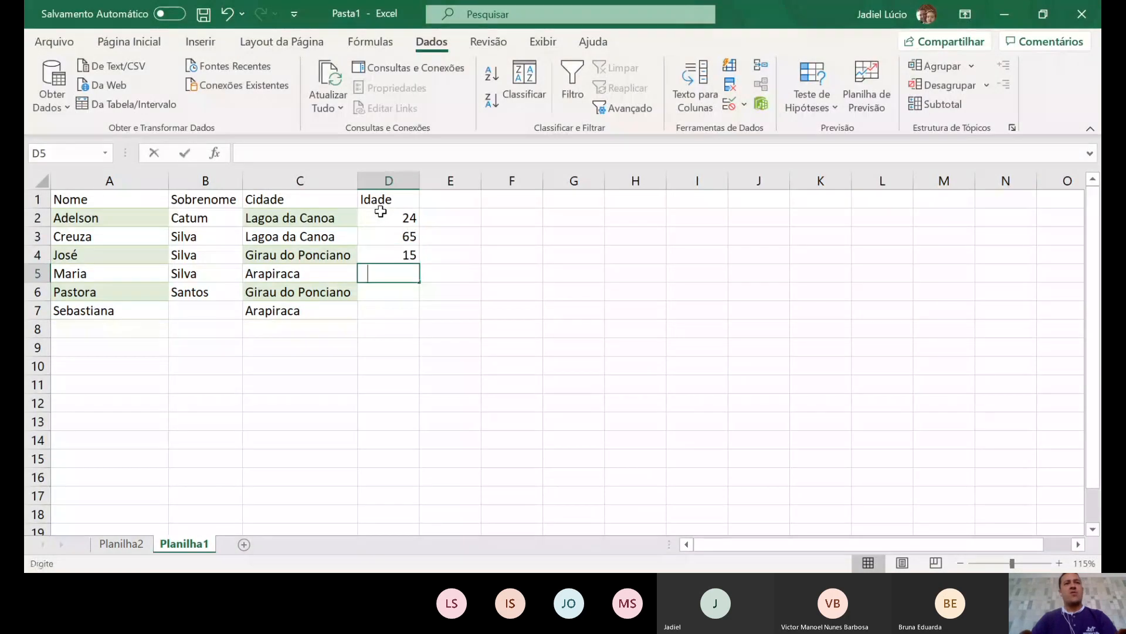
{"action": "type", "text": "13"}
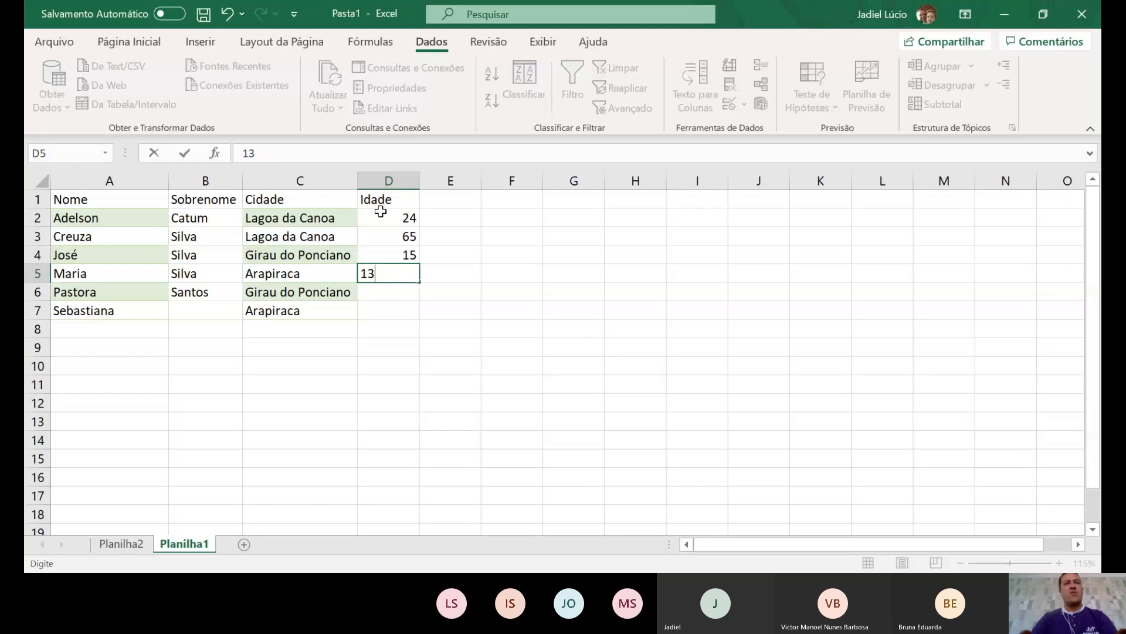
{"action": "key", "text": "Return"}
{"action": "type", "text": "70"}
{"action": "key", "text": "Return"}
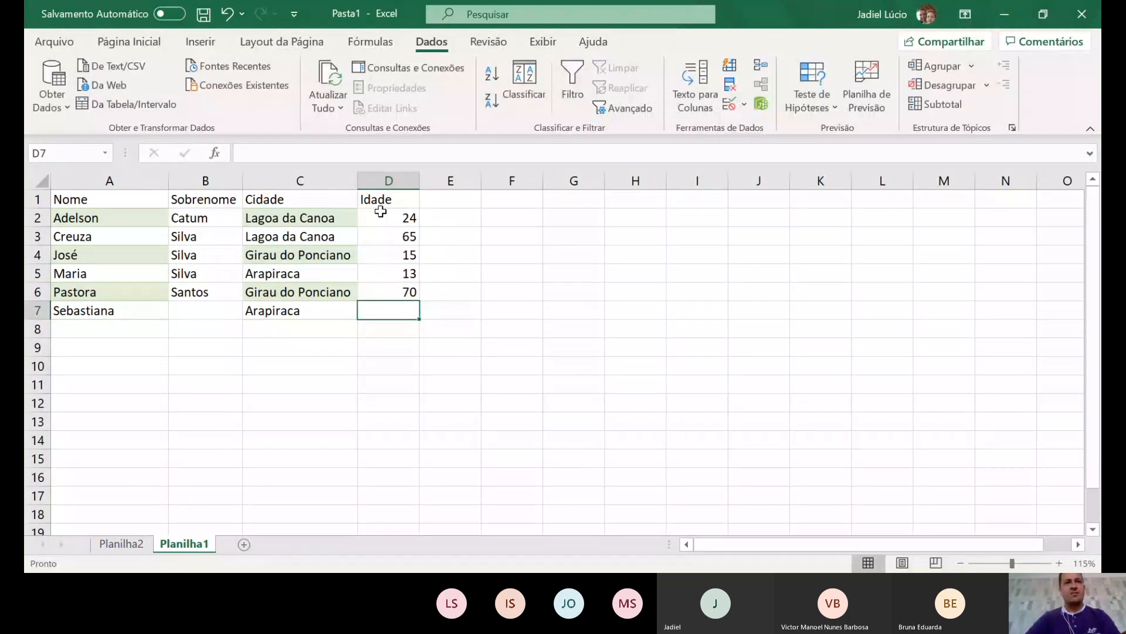
{"action": "left_click_drag", "start_coordinate": [381, 214], "coordinate": [379, 301]}
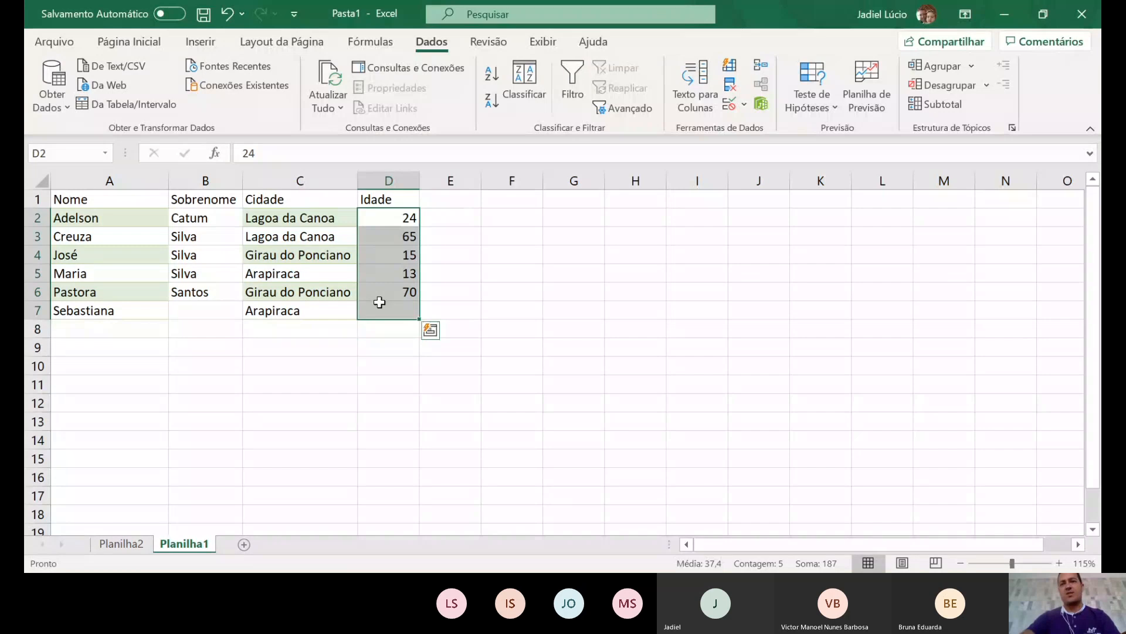
{"action": "key", "text": "Delete"}
{"action": "left_click", "coordinate": [478, 304]}
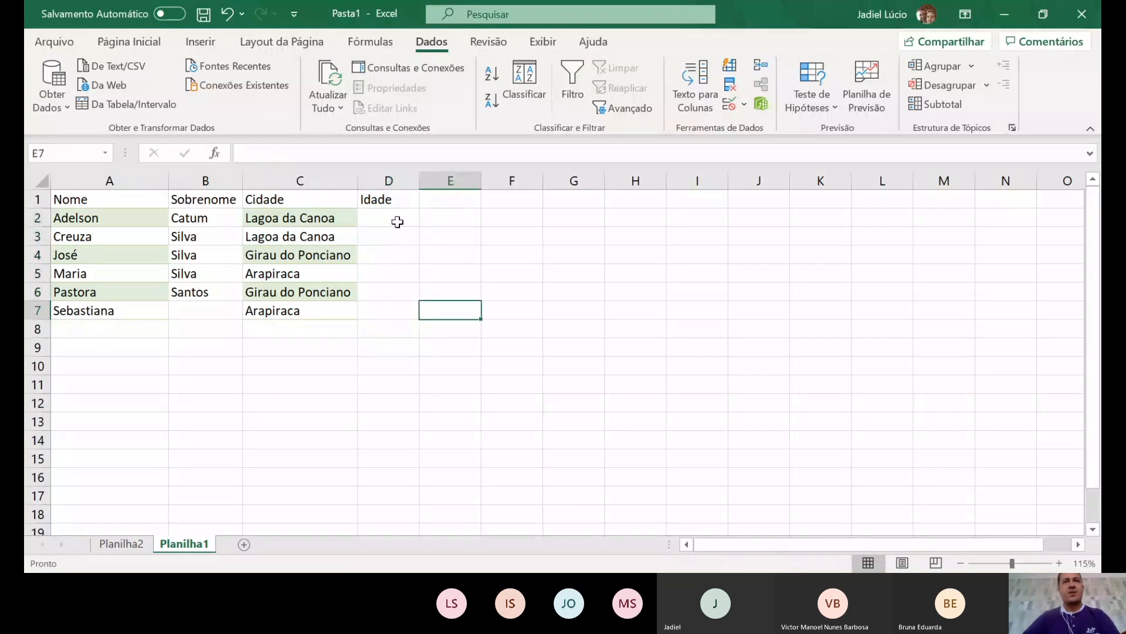
{"action": "left_click_drag", "start_coordinate": [397, 221], "coordinate": [403, 310]}
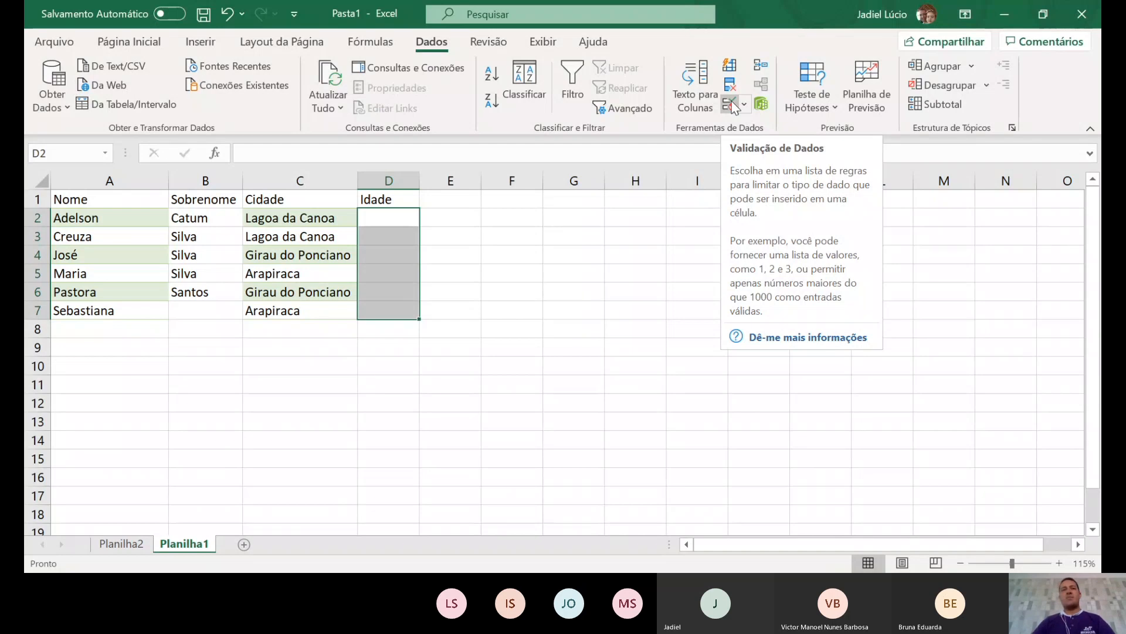
{"action": "left_click_drag", "start_coordinate": [372, 215], "coordinate": [382, 316]}
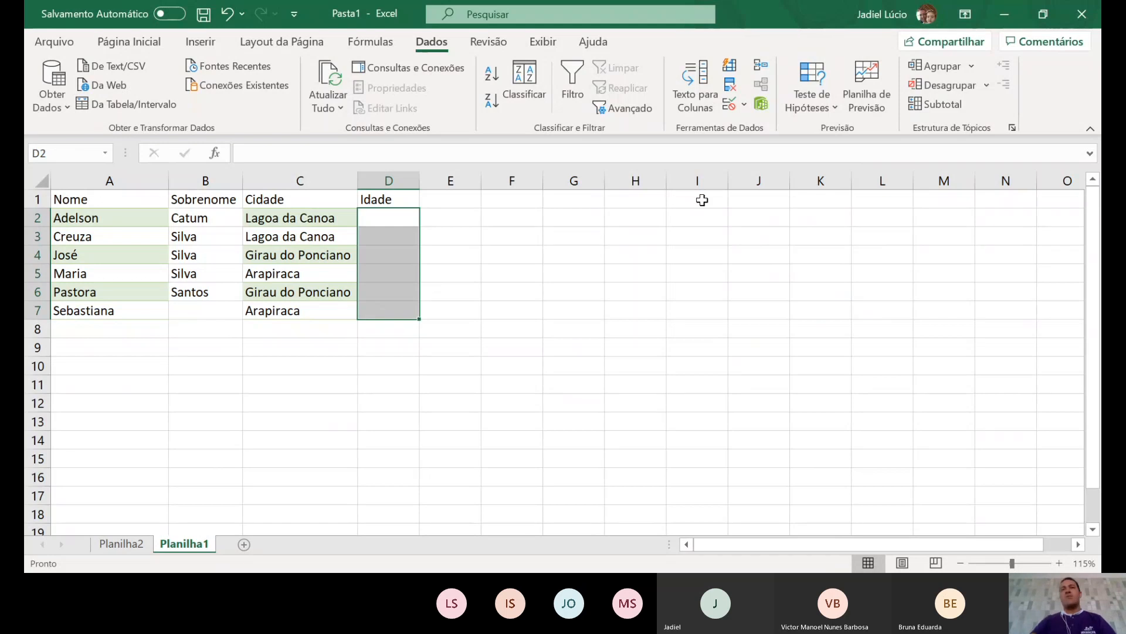
{"action": "left_click", "coordinate": [744, 106]}
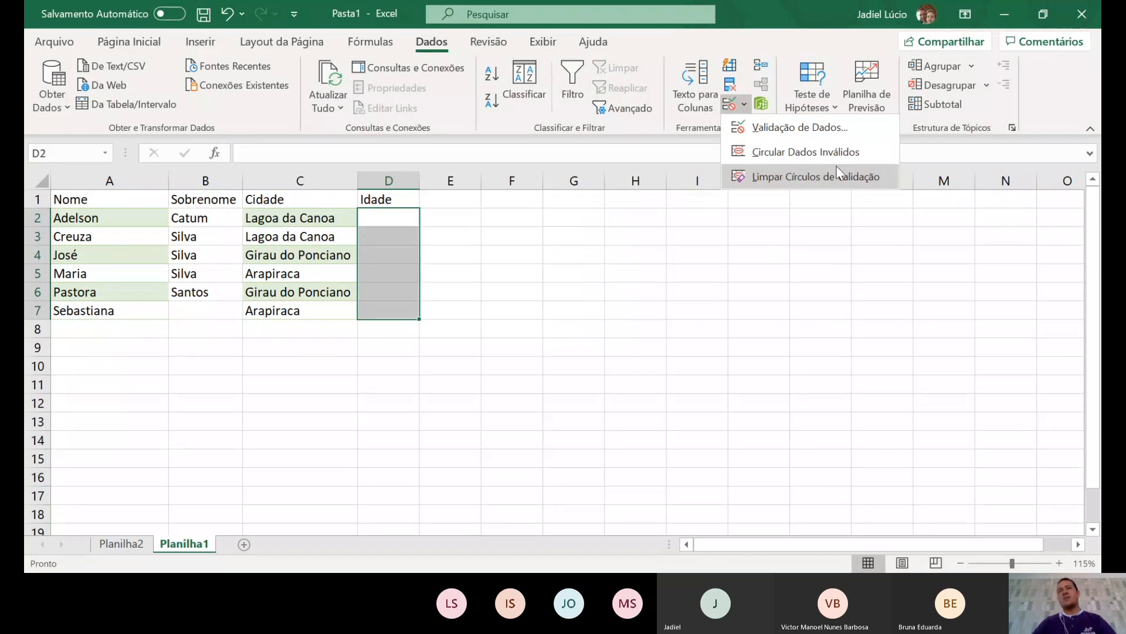
{"action": "left_click", "coordinate": [782, 128]}
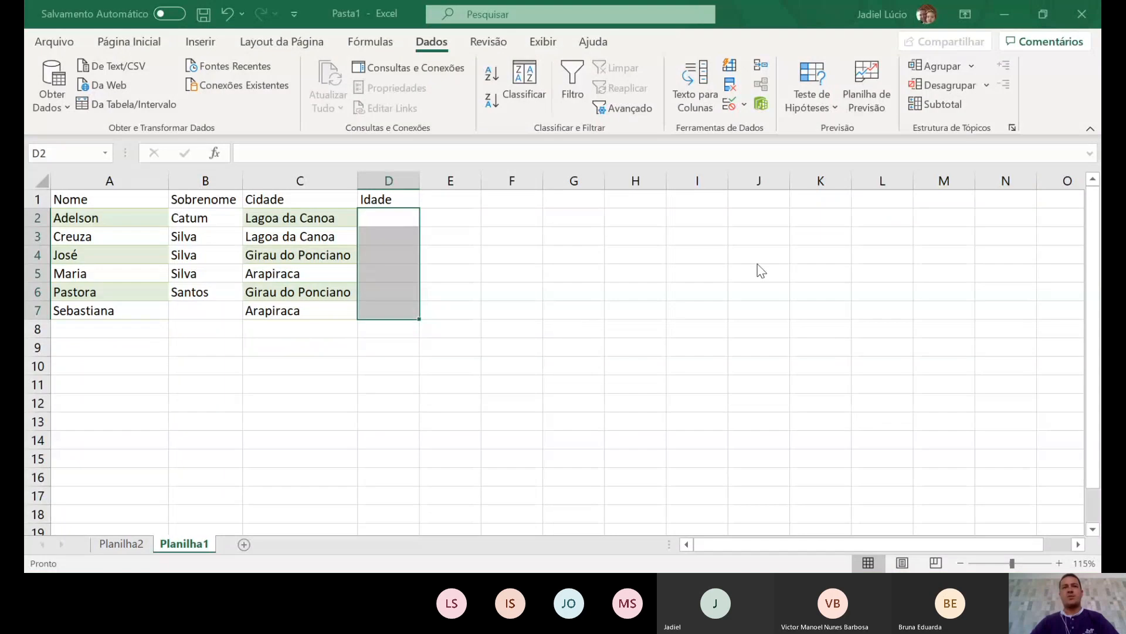
{"action": "left_click", "coordinate": [698, 292]}
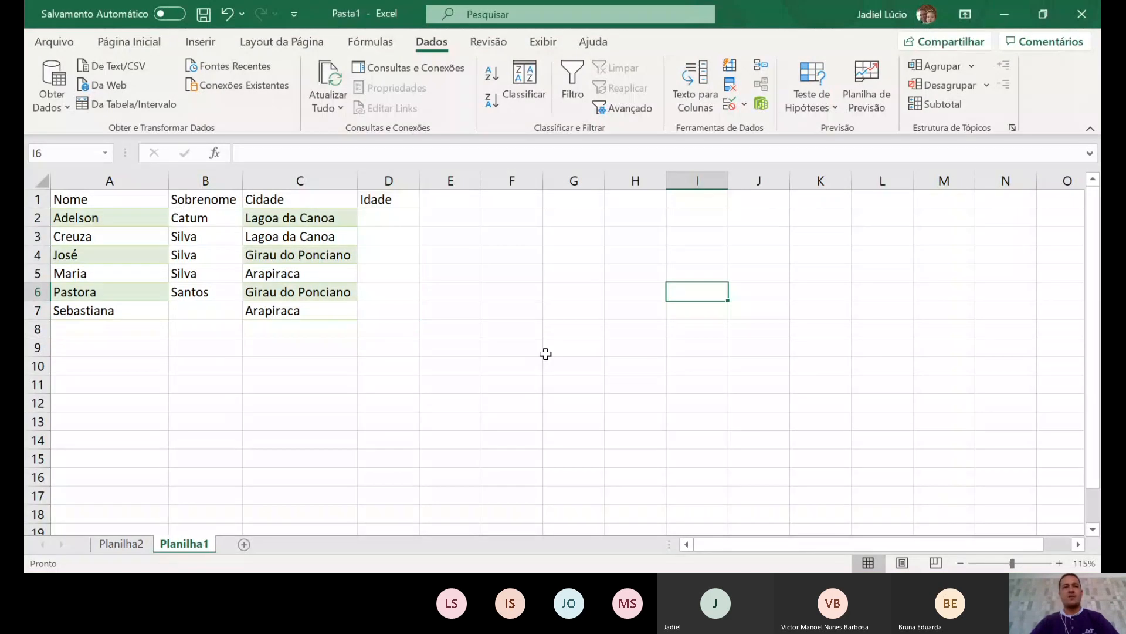
{"action": "left_click", "coordinate": [312, 366]}
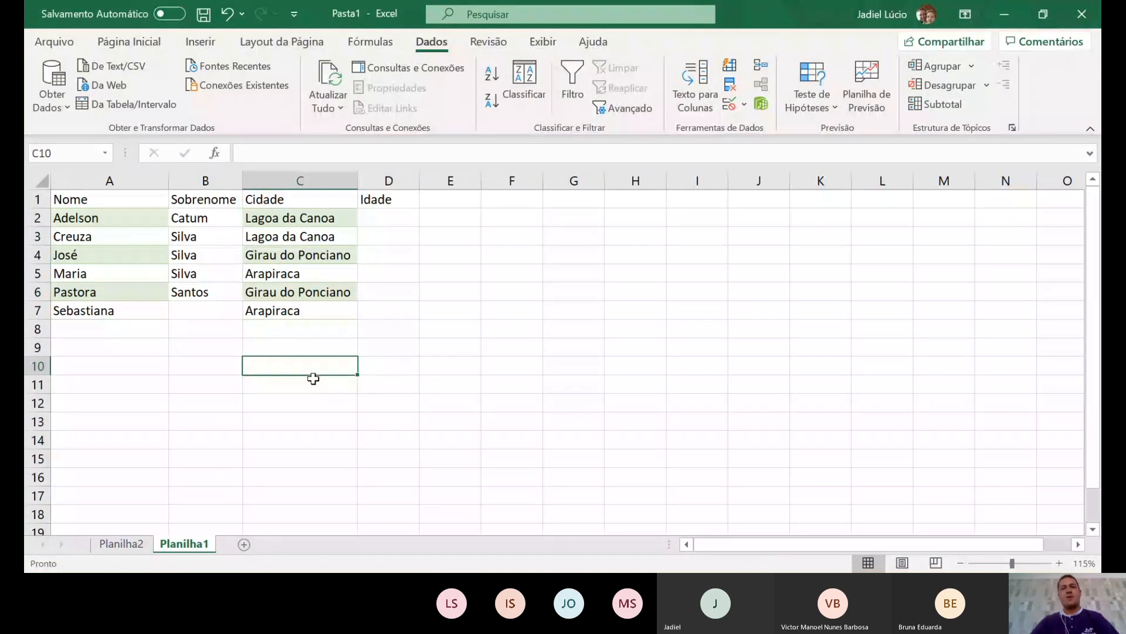
- Paste the screenshot at C10 and crop it to just the Validação de dados dialog
{"action": "key", "text": "ctrl+v"}
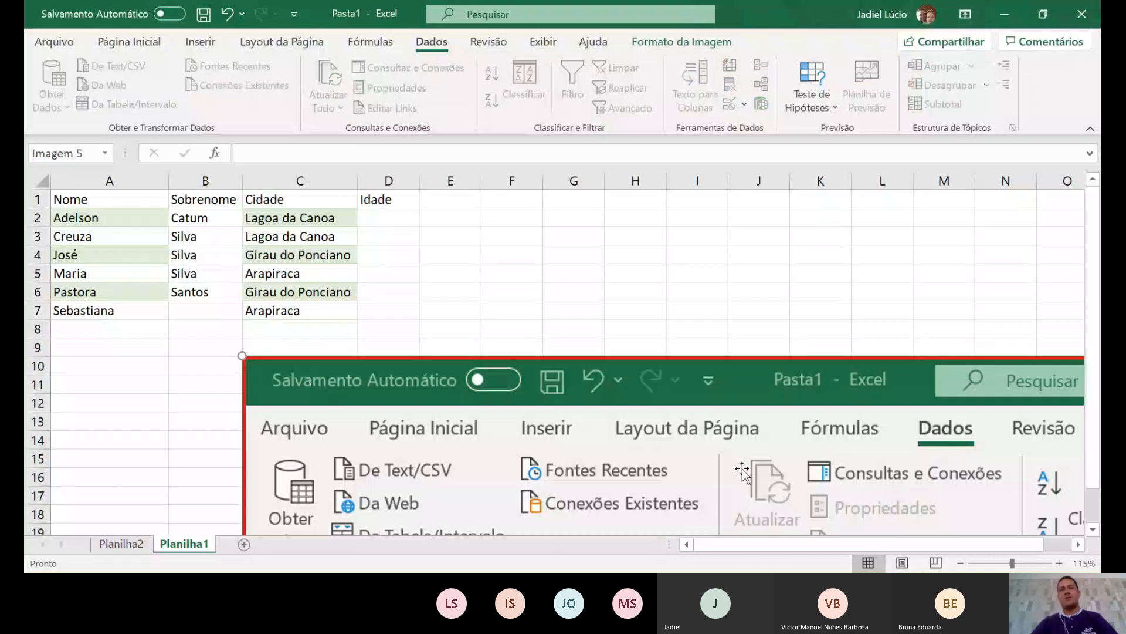
{"action": "scroll", "coordinate": [696, 394], "scroll_direction": "down", "scroll_amount": 6, "text": "ctrl"}
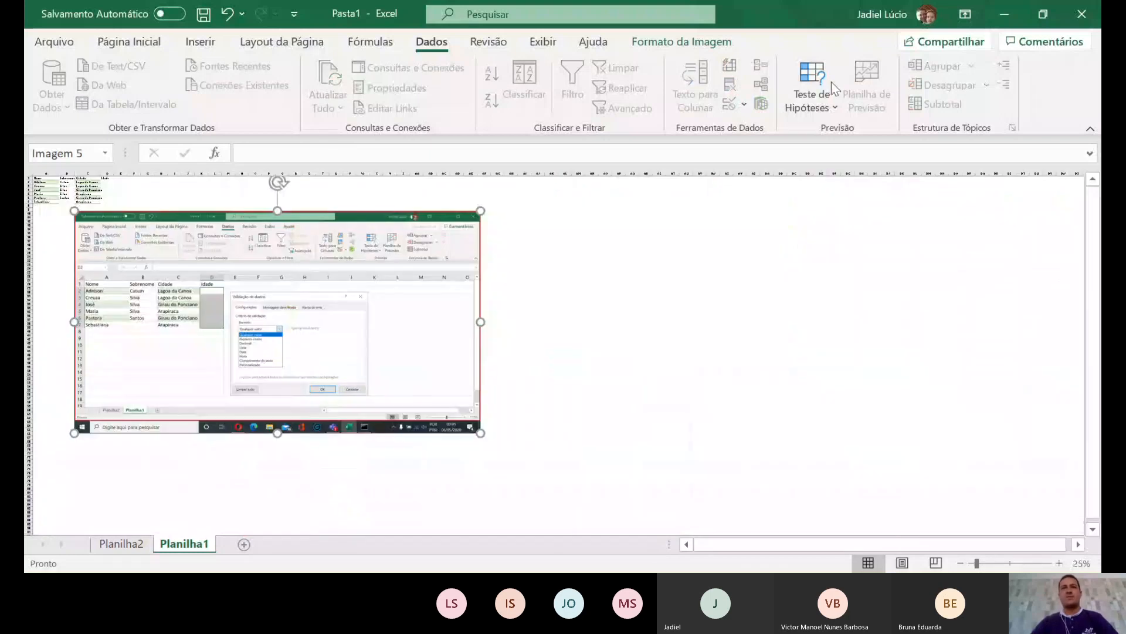
{"action": "left_click", "coordinate": [675, 50]}
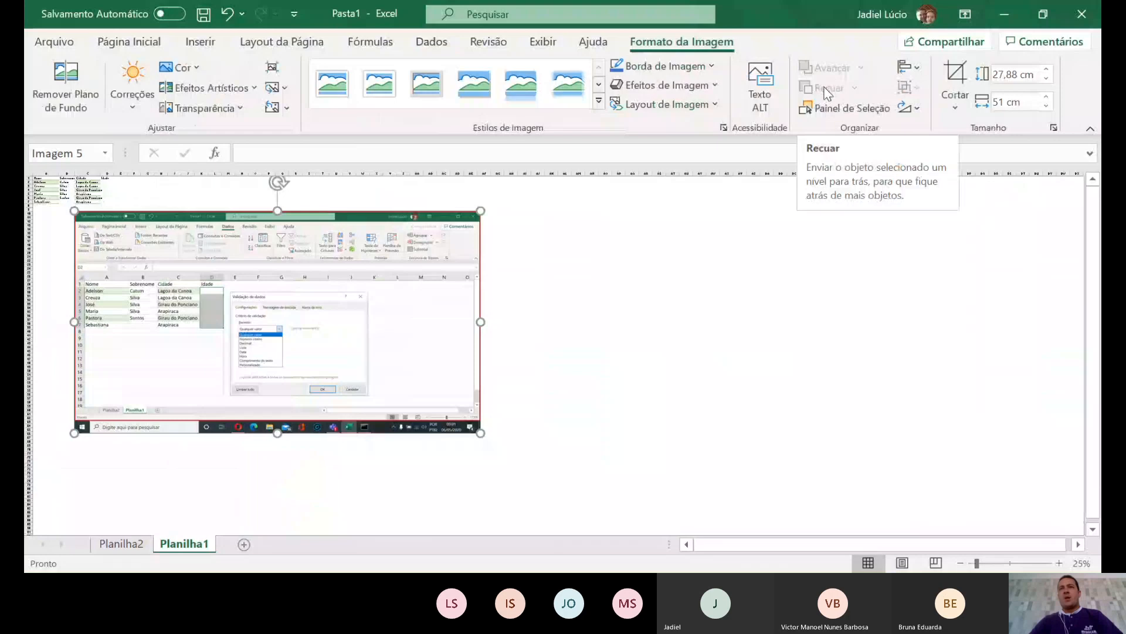
{"action": "left_click", "coordinate": [955, 79]}
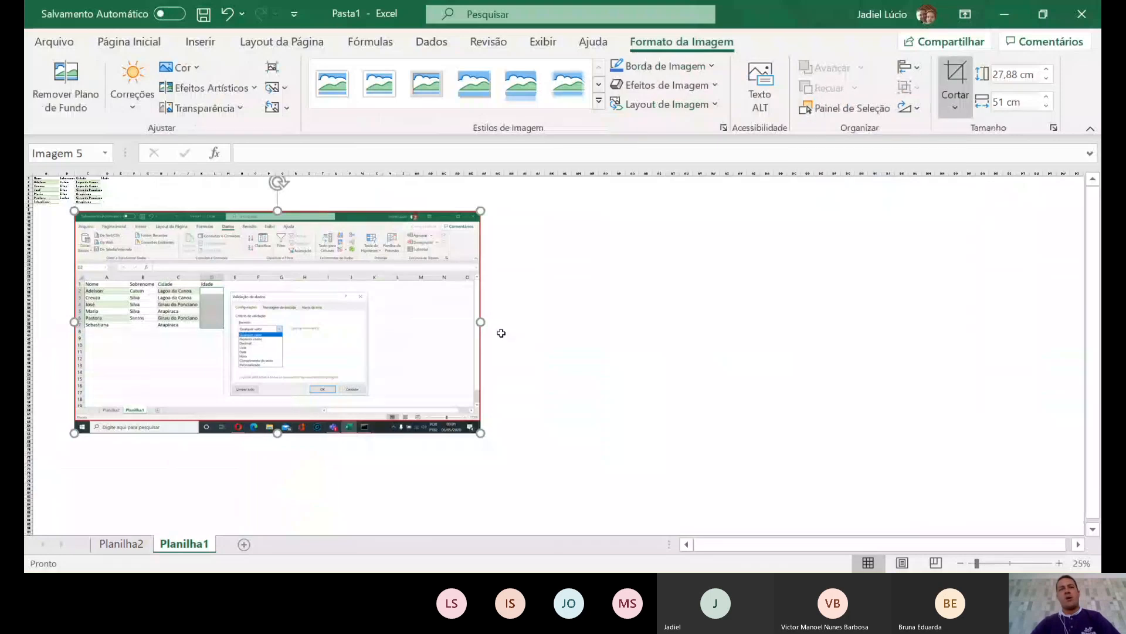
{"action": "left_click_drag", "start_coordinate": [477, 429], "coordinate": [365, 397]}
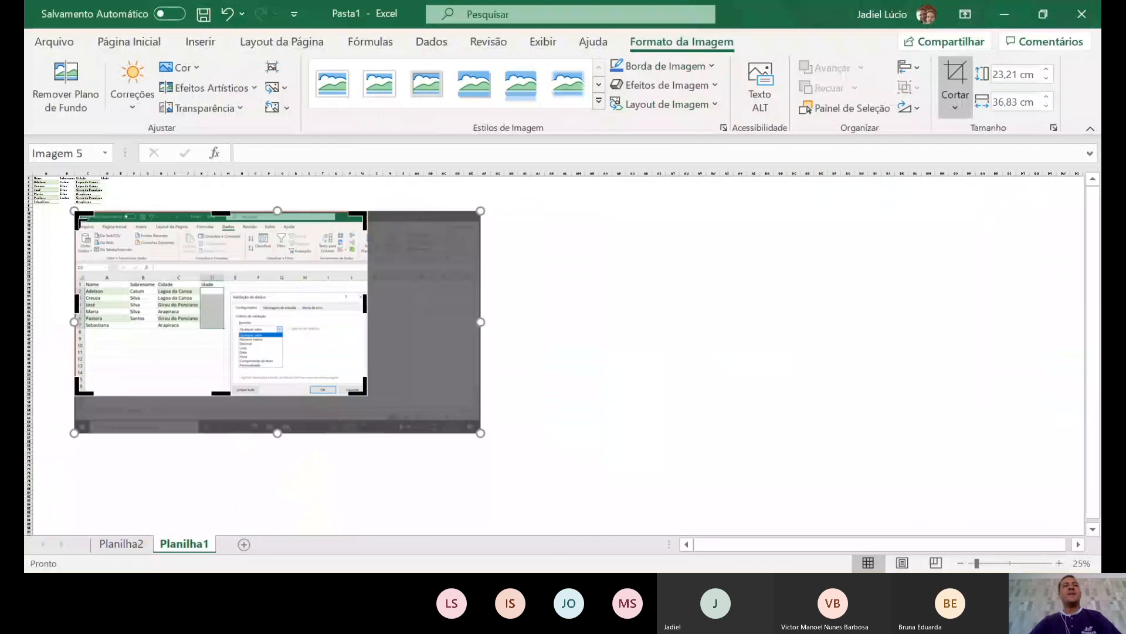
{"action": "left_click_drag", "start_coordinate": [77, 214], "coordinate": [231, 291]}
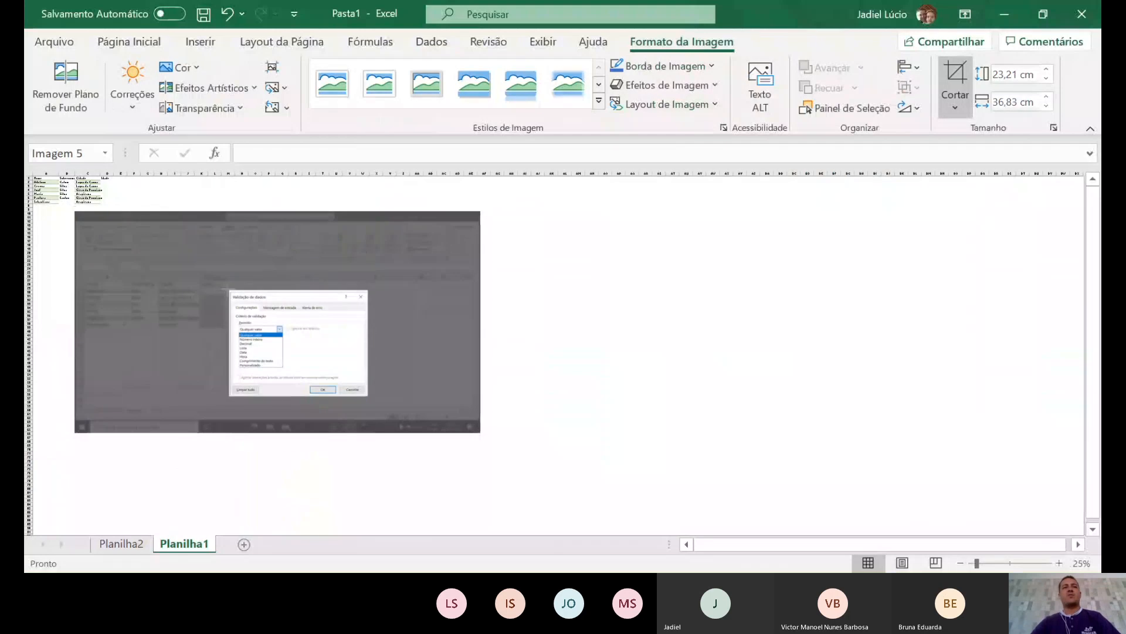
{"action": "left_click", "coordinate": [645, 386]}
- Move the cropped picture under the table and shrink it to 7,92 × 10,23 cm
{"action": "left_click_drag", "start_coordinate": [290, 383], "coordinate": [159, 291]}
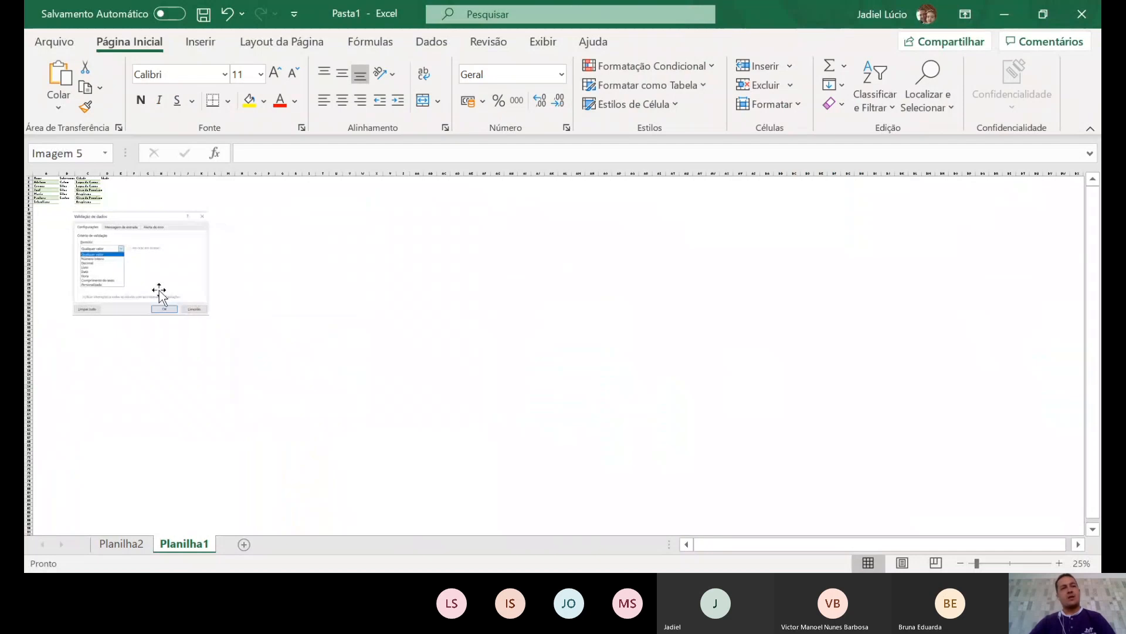
{"action": "left_click_drag", "start_coordinate": [214, 316], "coordinate": [159, 274]}
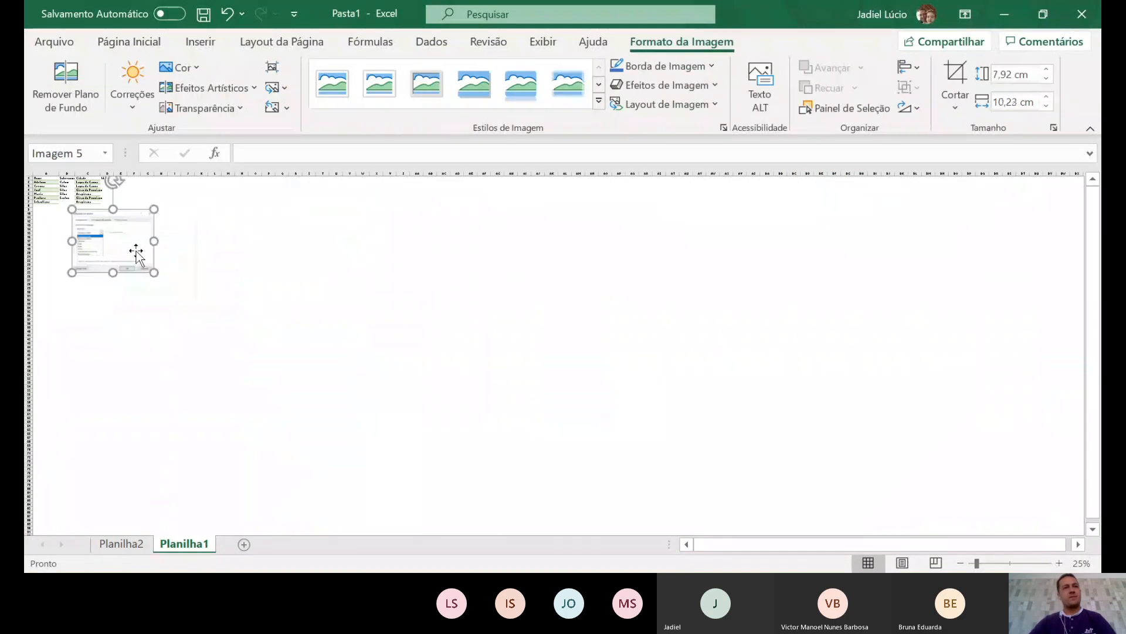
{"action": "left_click_drag", "start_coordinate": [126, 239], "coordinate": [113, 247]}
{"action": "left_click", "coordinate": [219, 266]}
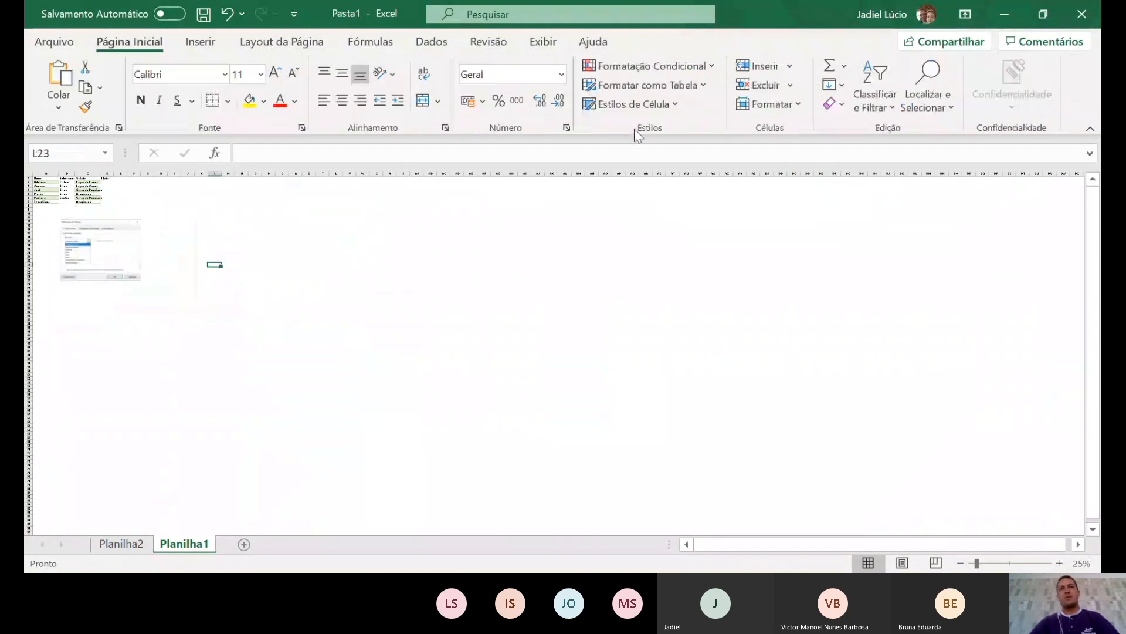
- Switch to the Dados tab and select cell H13 for the next picture
{"action": "left_click", "coordinate": [433, 43]}
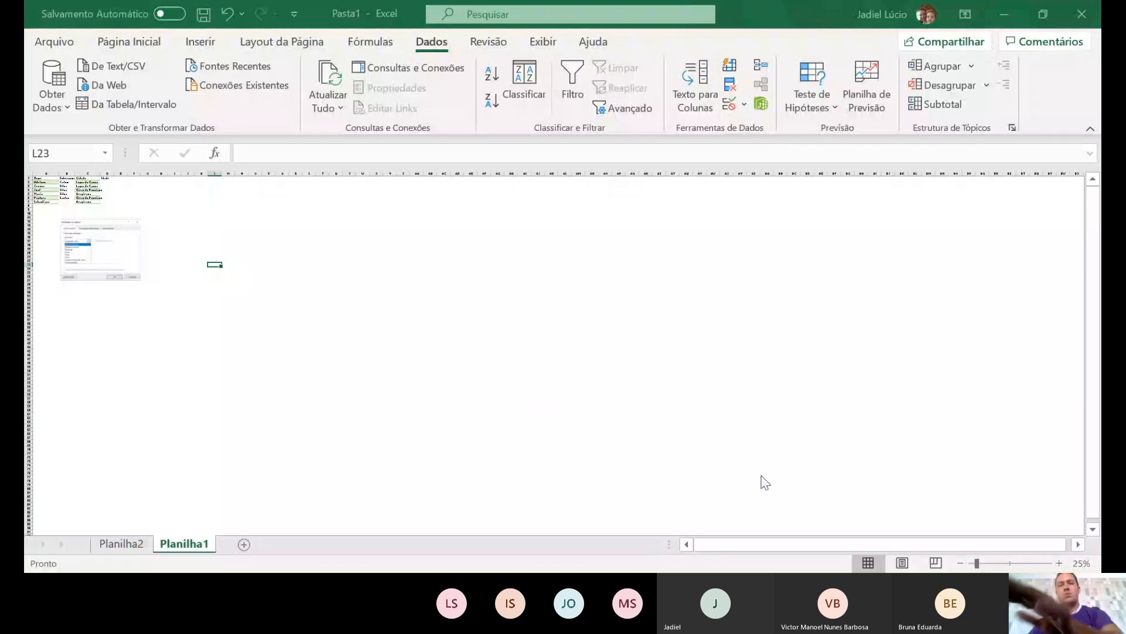
{"action": "left_click", "coordinate": [390, 335]}
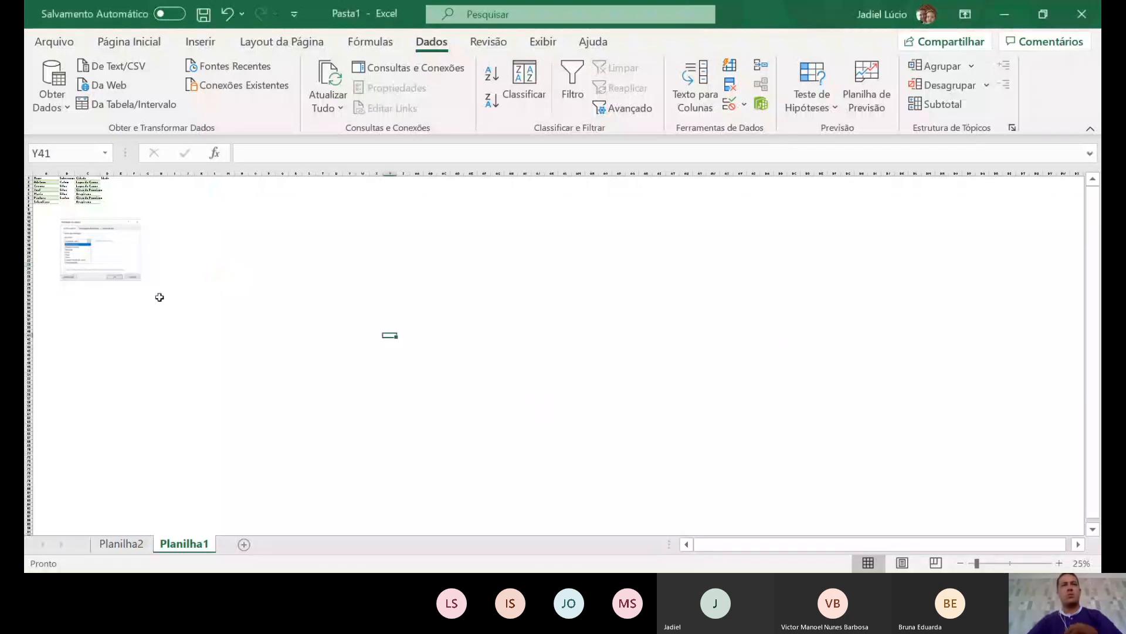
{"action": "left_click", "coordinate": [158, 226]}
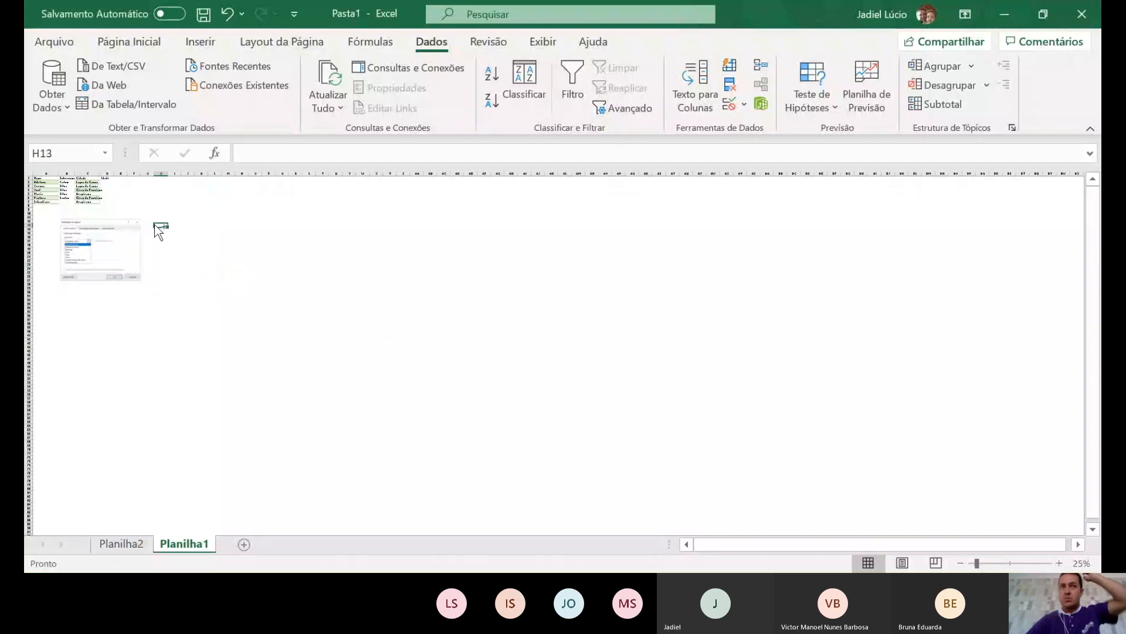
- Paste the second screenshot at H13 and crop it to the Mensagem de entrada dialog
{"action": "key", "text": "ctrl+v"}
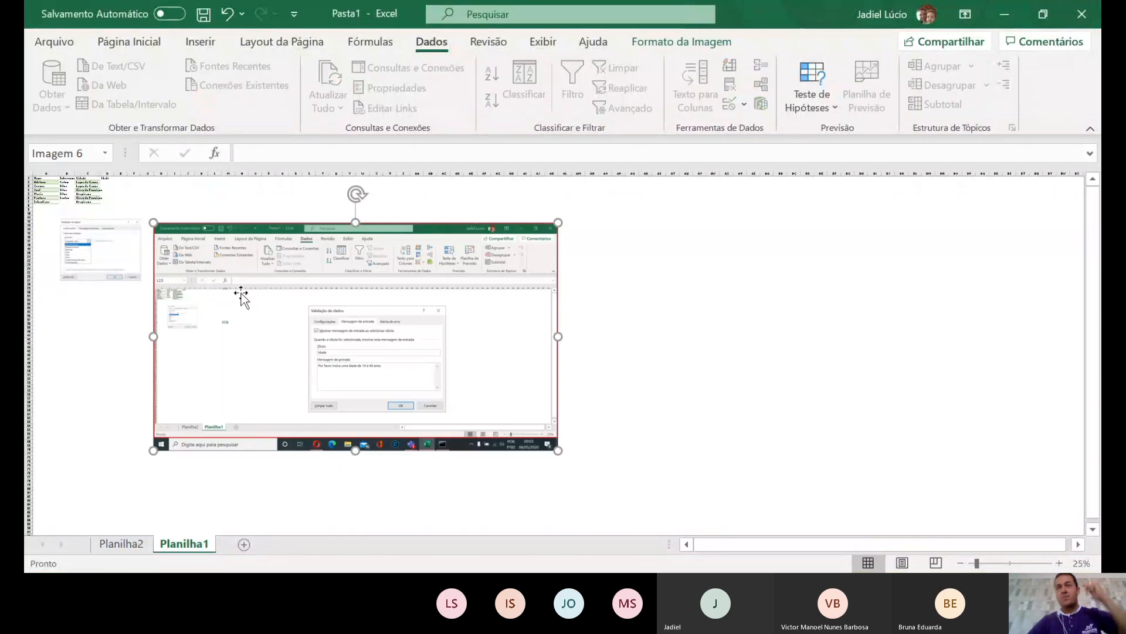
{"action": "left_click", "coordinate": [681, 41]}
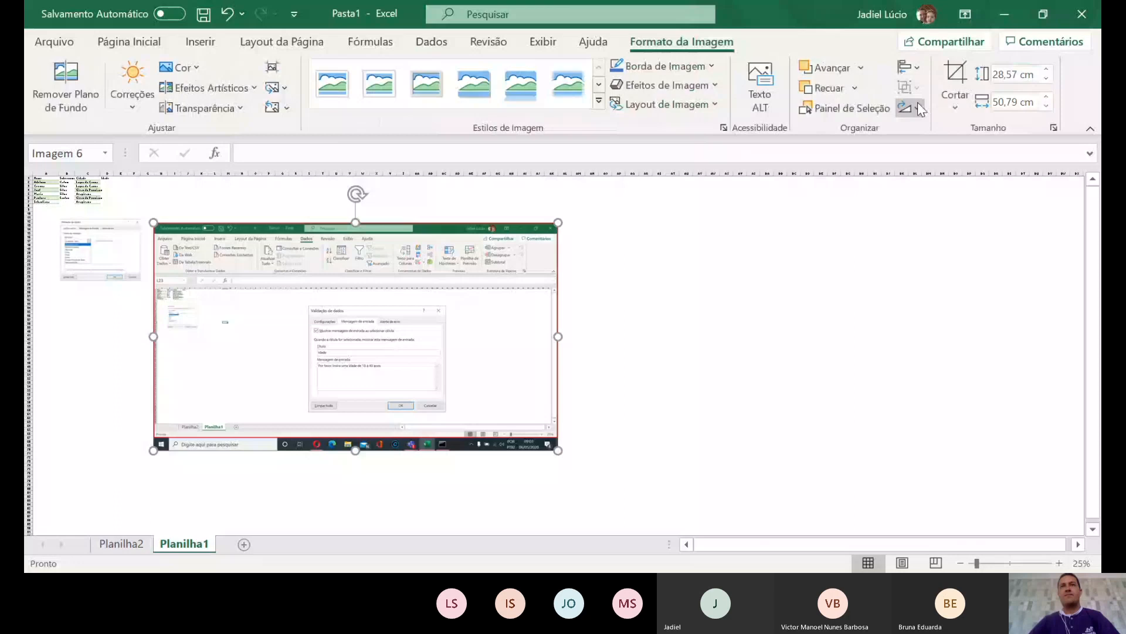
{"action": "left_click", "coordinate": [958, 73]}
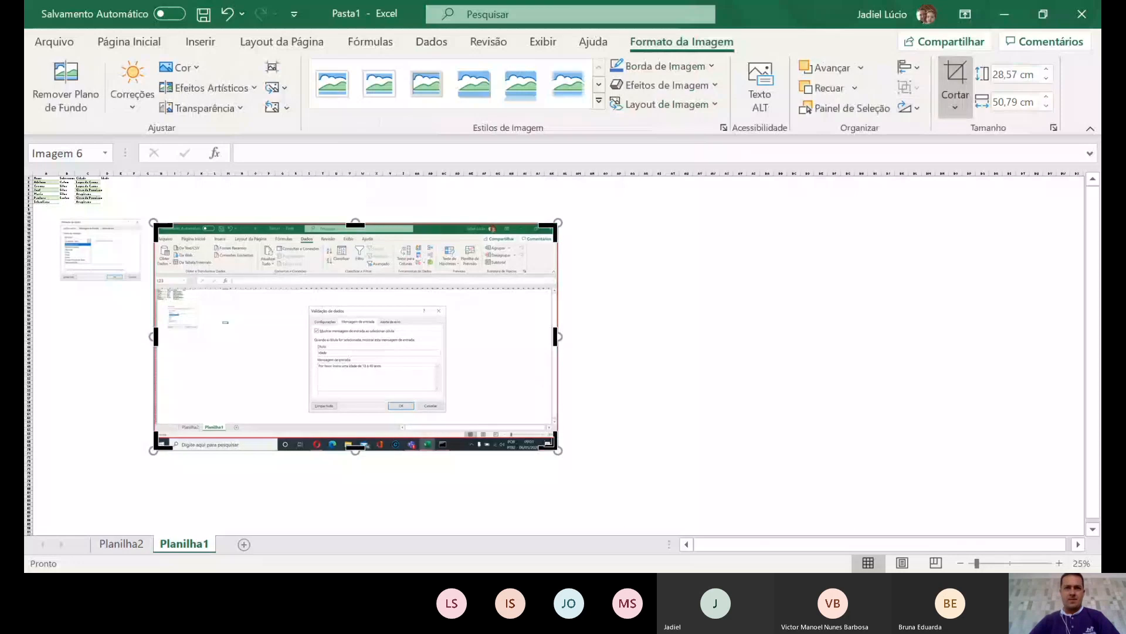
{"action": "left_click_drag", "start_coordinate": [555, 447], "coordinate": [447, 412]}
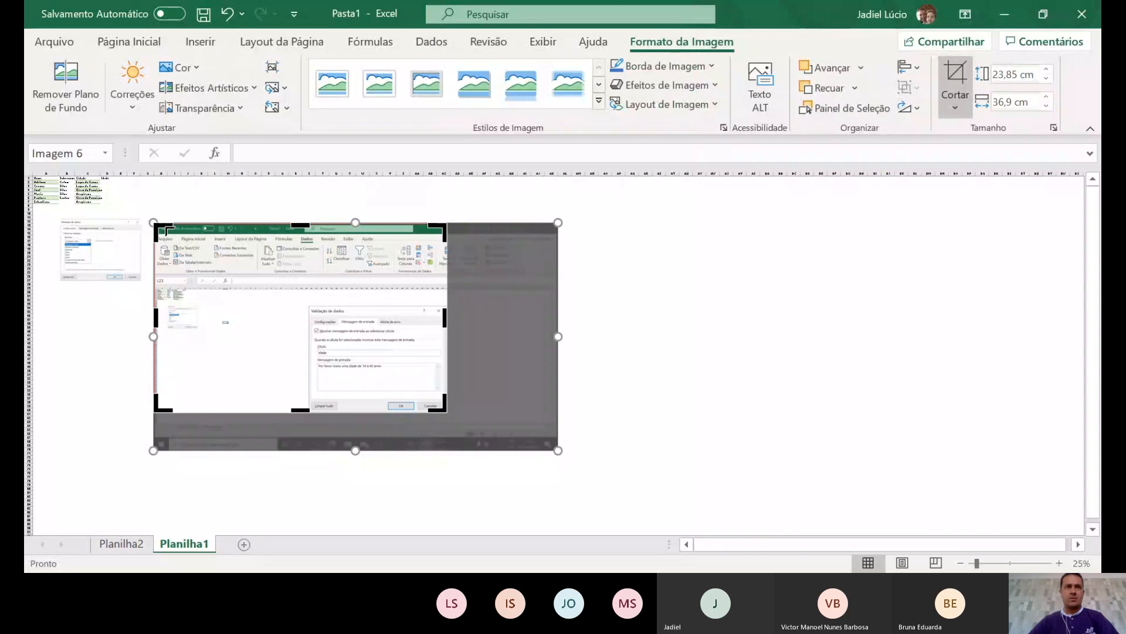
{"action": "left_click_drag", "start_coordinate": [166, 230], "coordinate": [309, 306]}
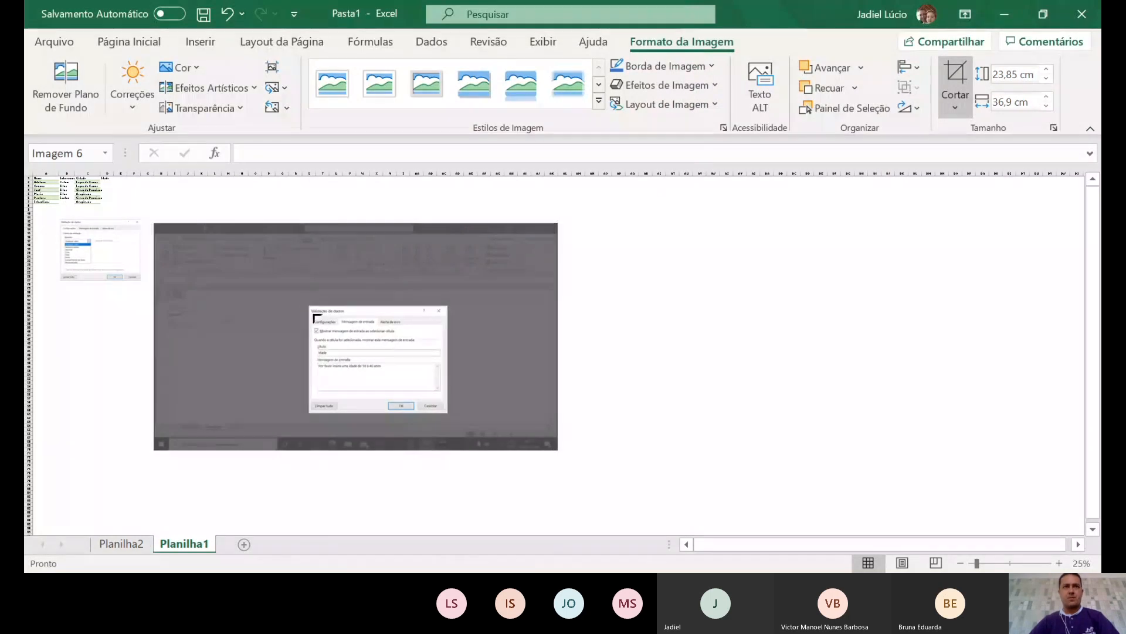
{"action": "left_click", "coordinate": [638, 394]}
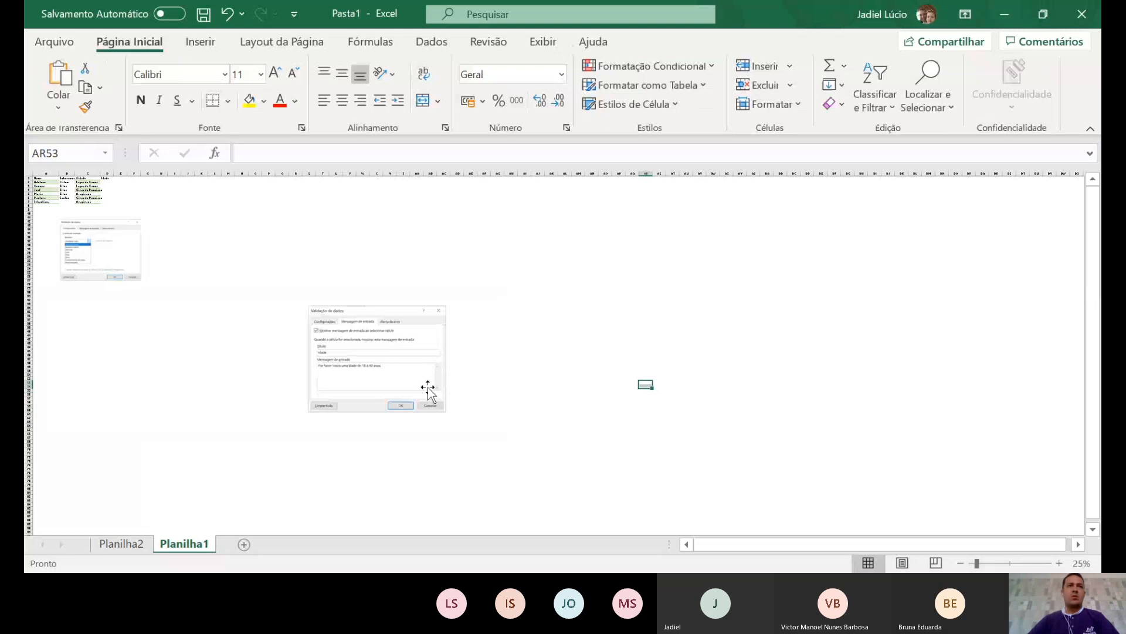
- Move the cropped screenshot beside the first one and shrink it to 7,41 × 9,58 cm
{"action": "left_click_drag", "start_coordinate": [427, 389], "coordinate": [230, 281]}
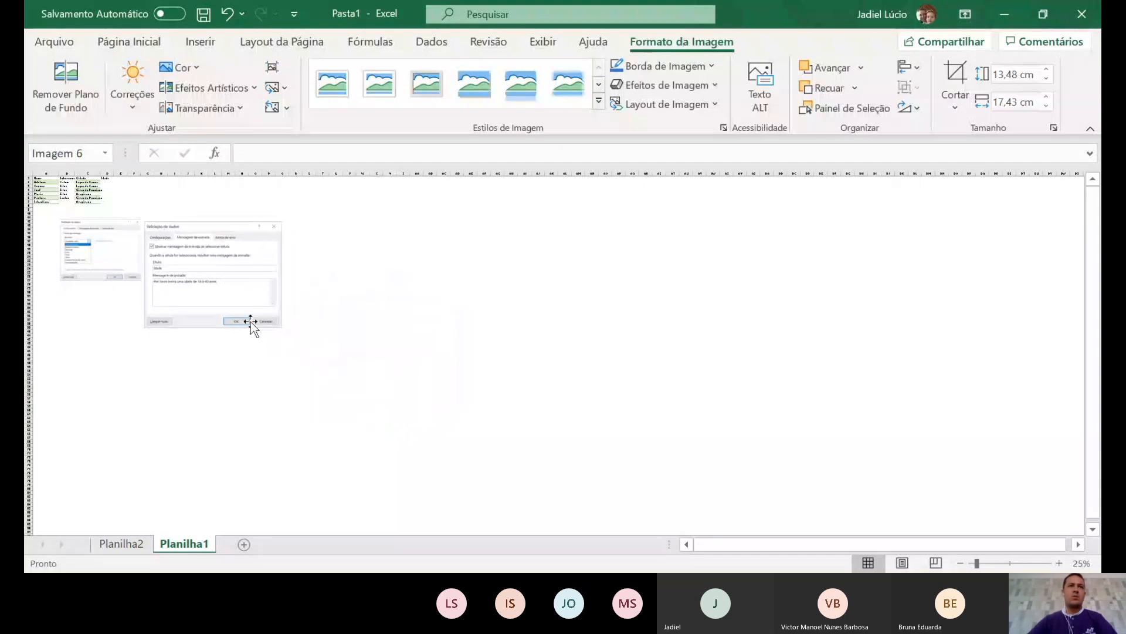
{"action": "left_click_drag", "start_coordinate": [282, 330], "coordinate": [210, 281]}
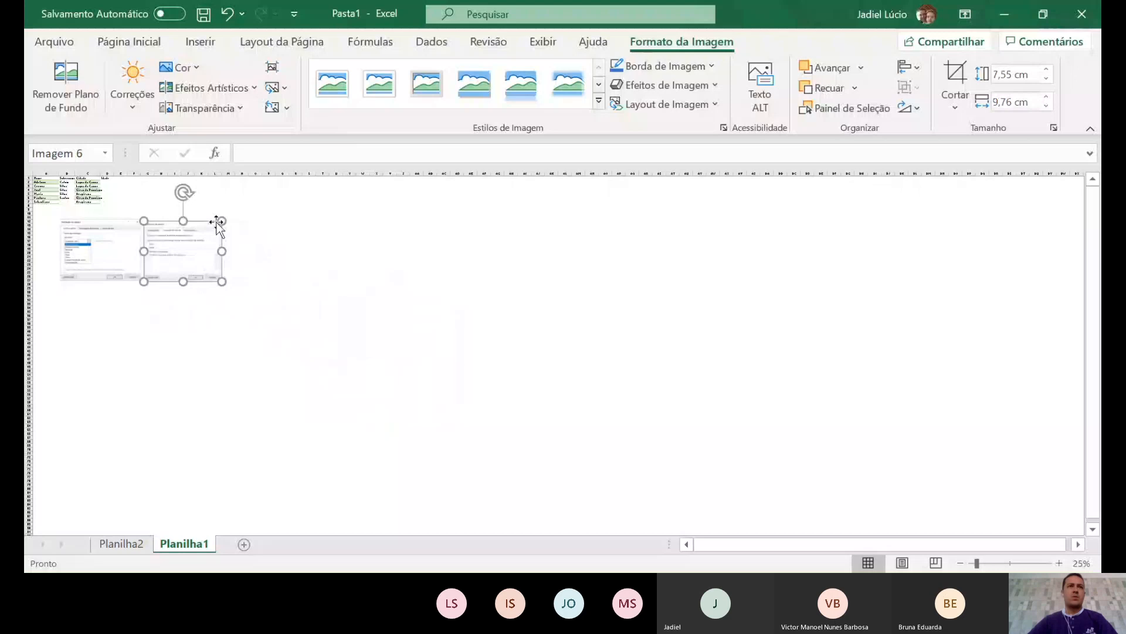
{"action": "left_click_drag", "start_coordinate": [218, 220], "coordinate": [224, 223]}
{"action": "left_click", "coordinate": [309, 276]}
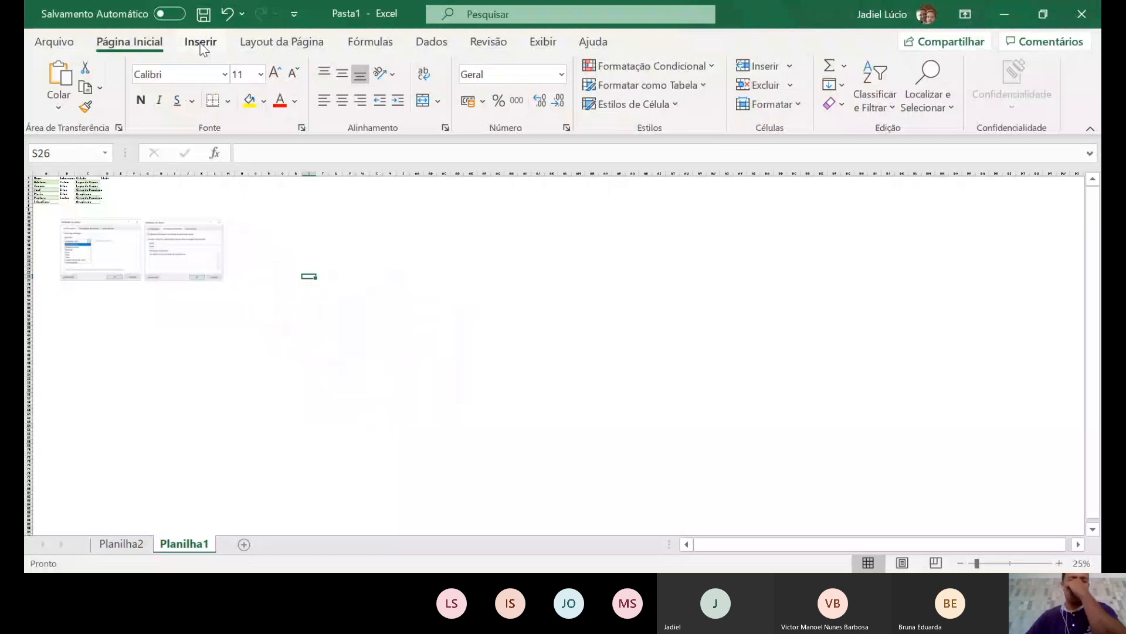
- Paste the Alerta de erro screenshot at empty cell W19 and select it
{"action": "left_click", "coordinate": [431, 41]}
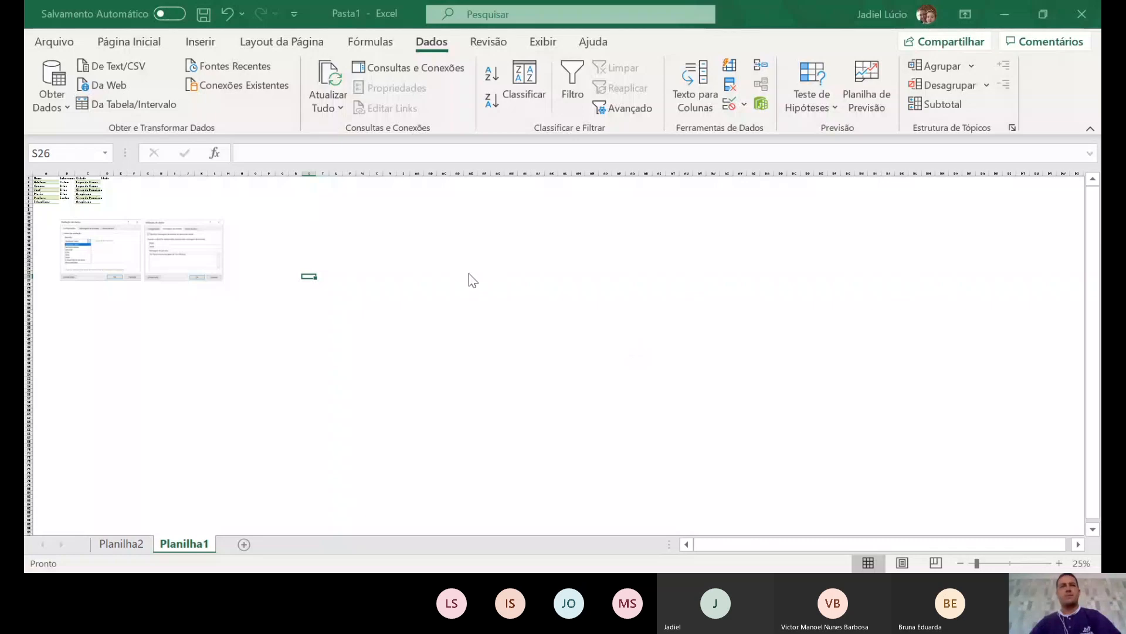
{"action": "left_click", "coordinate": [358, 252]}
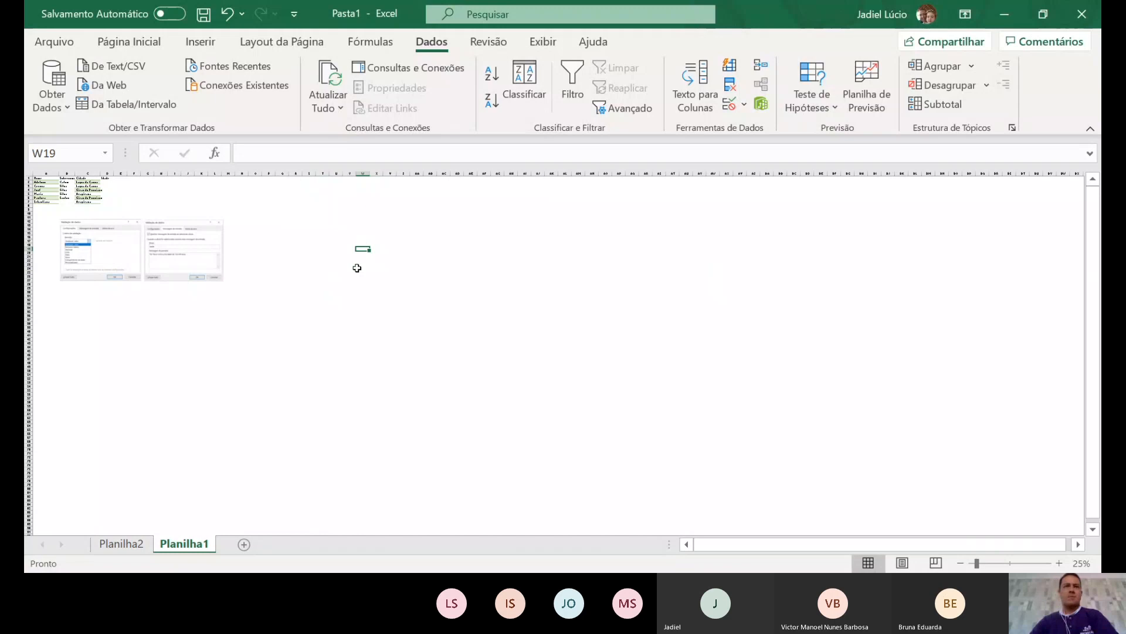
{"action": "left_click", "coordinate": [358, 276]}
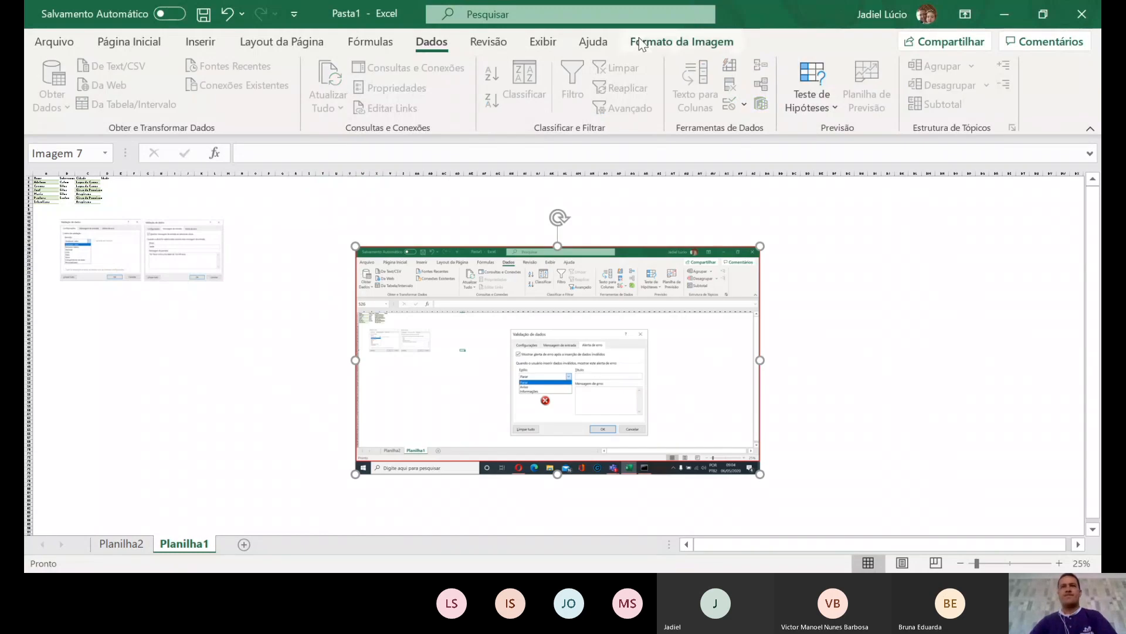
- Crop the error-alert screenshot down to its Validação de dados dialog
{"action": "left_click", "coordinate": [659, 44]}
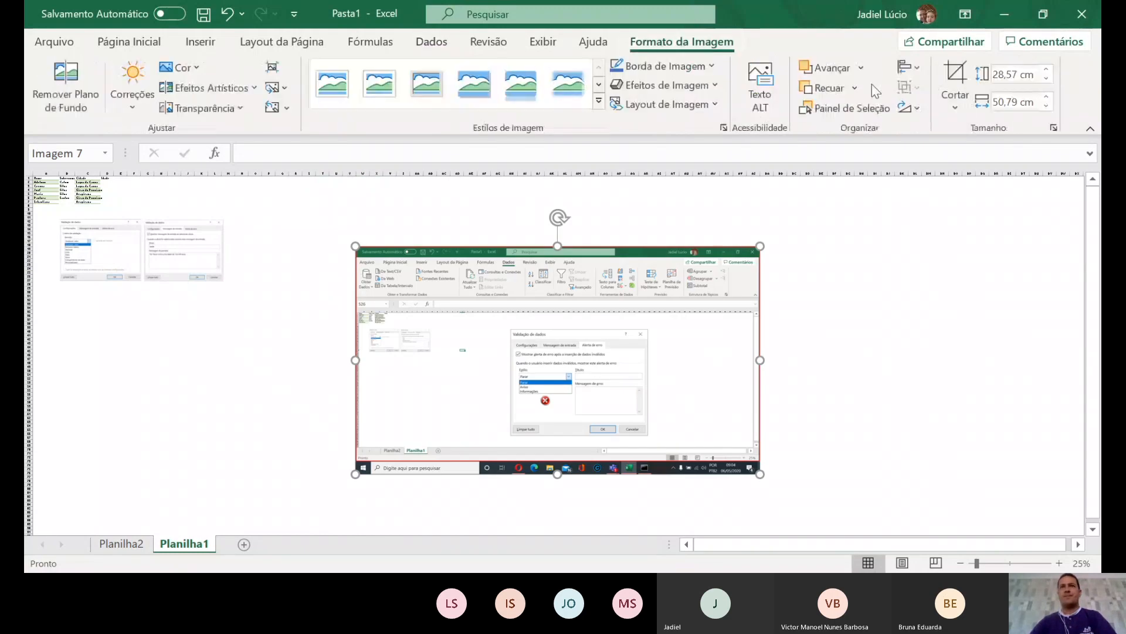
{"action": "left_click", "coordinate": [955, 82]}
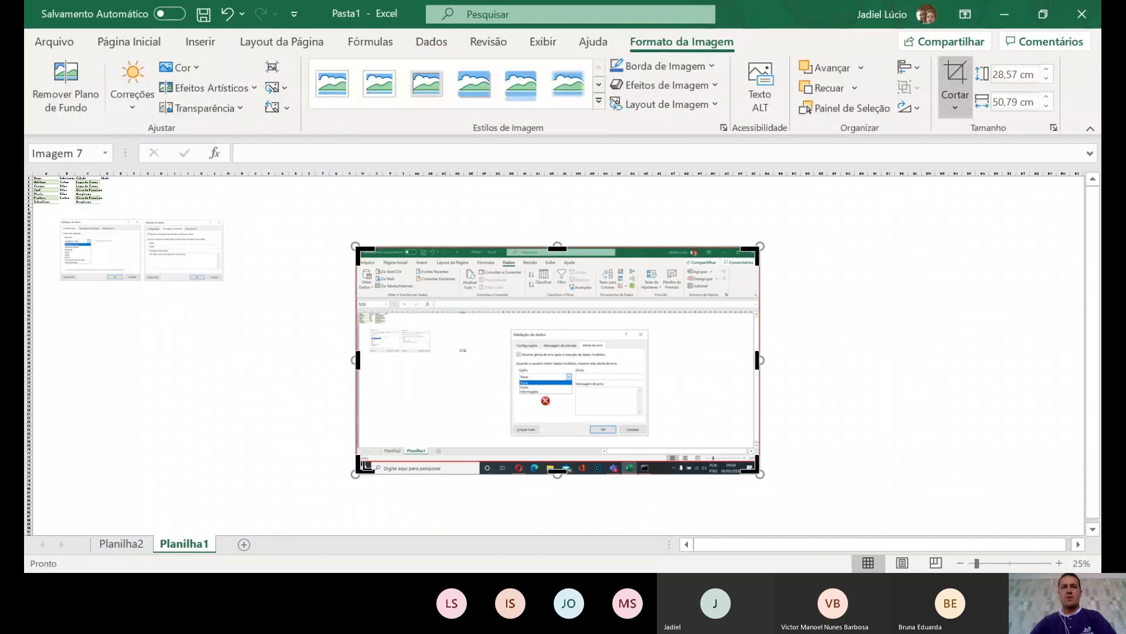
{"action": "left_click_drag", "start_coordinate": [359, 470], "coordinate": [511, 434]}
{"action": "left_click_drag", "start_coordinate": [751, 430], "coordinate": [649, 437]}
{"action": "left_click_drag", "start_coordinate": [586, 247], "coordinate": [578, 330]}
{"action": "left_click", "coordinate": [848, 328]}
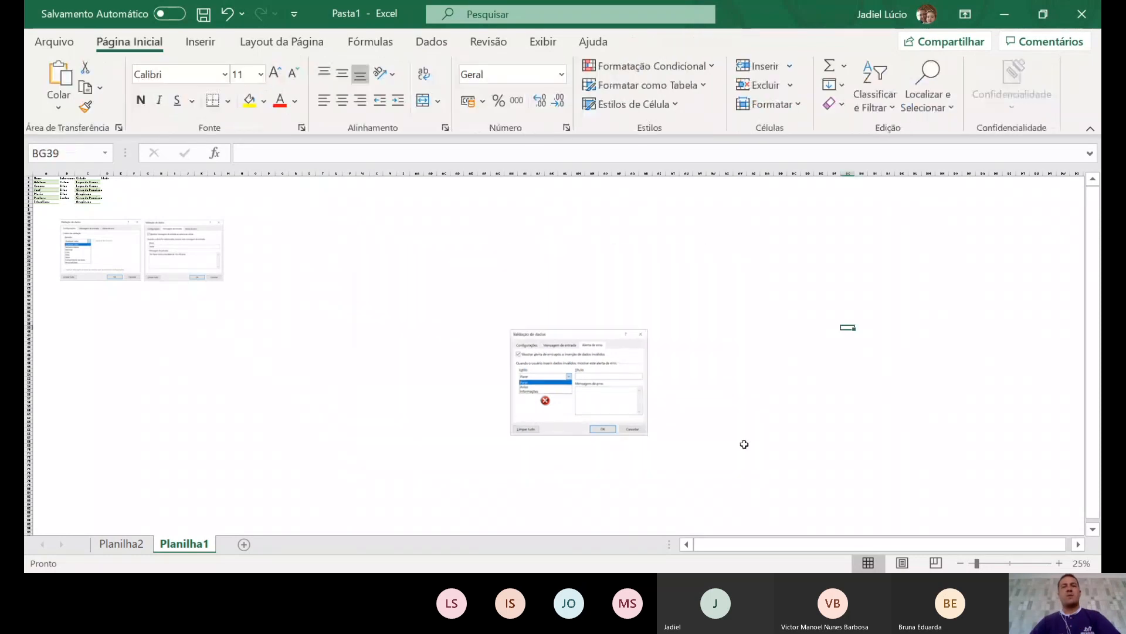
- Move the cropped screenshot beside the other two and shrink it to 8,27 × 10,58 cm
{"action": "left_click", "coordinate": [594, 377]}
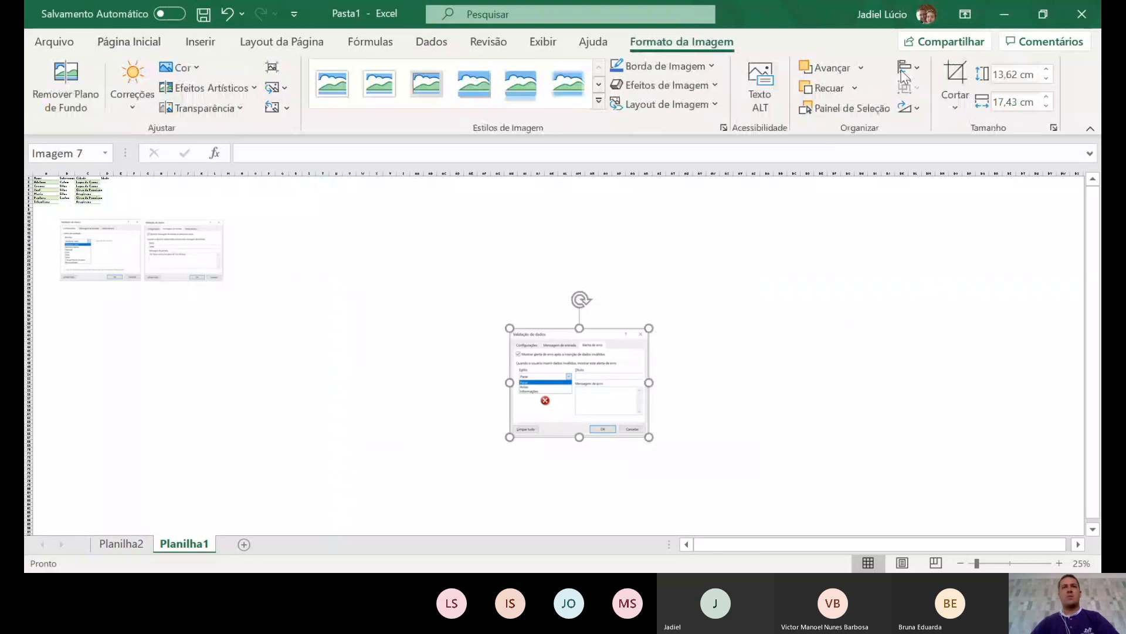
{"action": "left_click_drag", "start_coordinate": [594, 373], "coordinate": [310, 264]}
{"action": "left_click_drag", "start_coordinate": [363, 327], "coordinate": [308, 283]}
{"action": "key", "text": "Escape"}
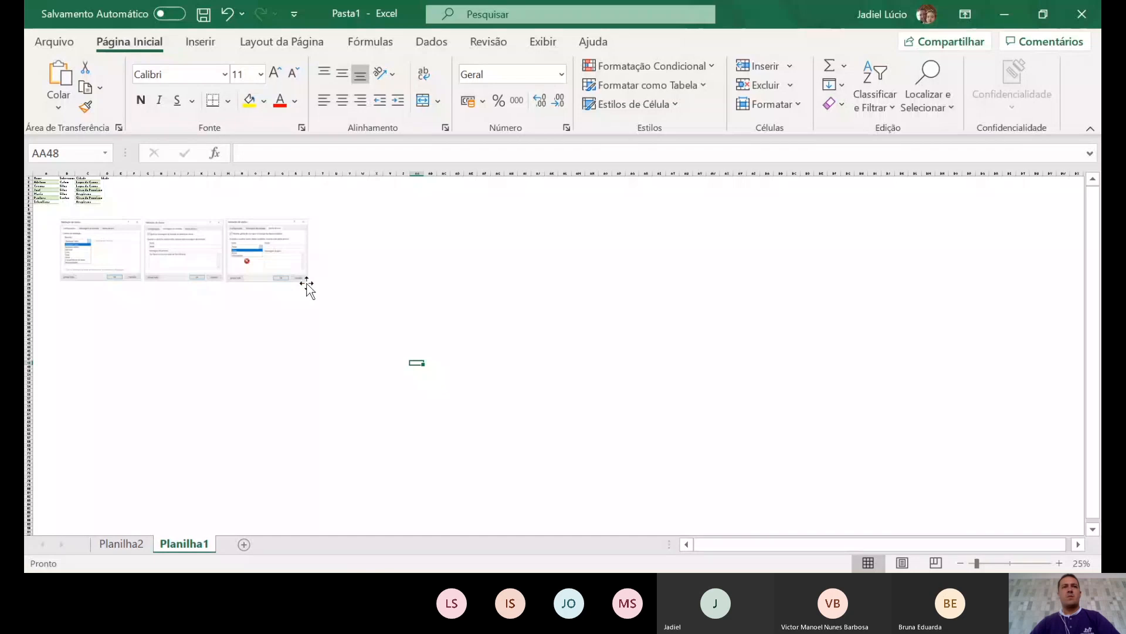
{"action": "left_click", "coordinate": [306, 286]}
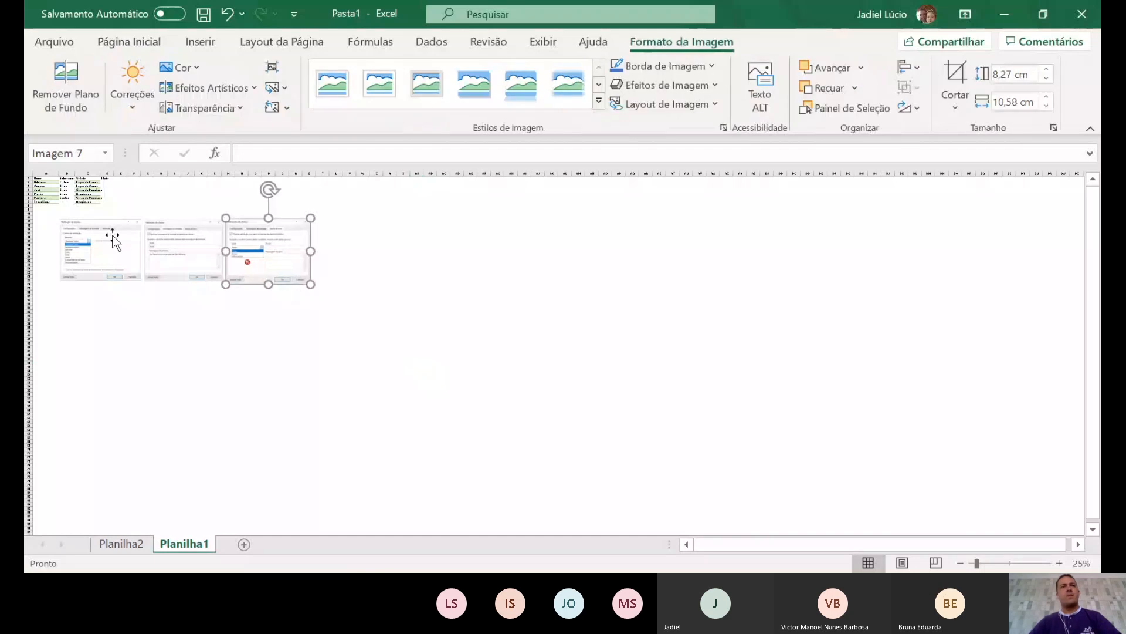
{"action": "key", "text": "Escape"}
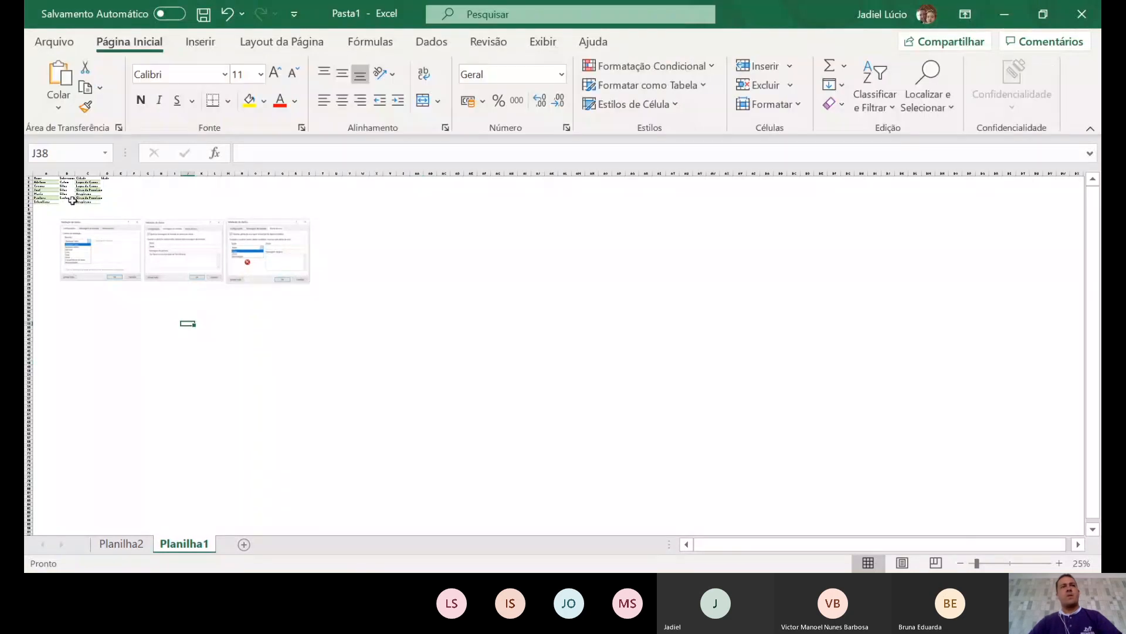
- Highlight D2:D7 under the Idade header and switch the ribbon to the Dados tab
{"action": "scroll", "coordinate": [71, 200], "scroll_direction": "up", "scroll_amount": 5, "text": "ctrl"}
{"action": "scroll", "coordinate": [214, 291], "scroll_direction": "down", "scroll_amount": 1}
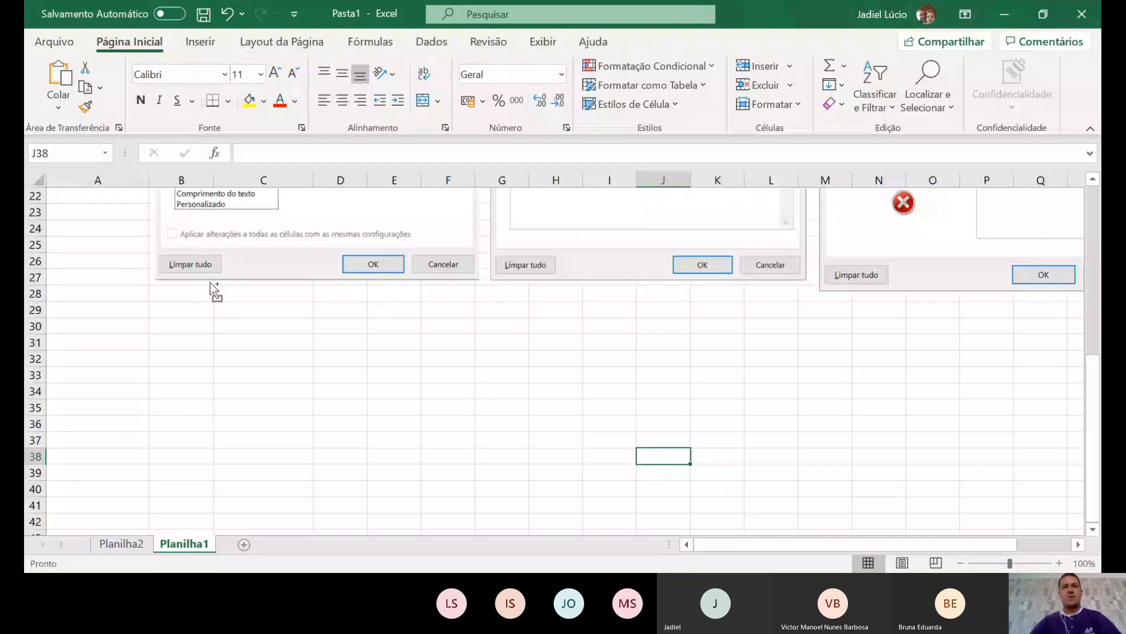
{"action": "scroll", "coordinate": [210, 282], "scroll_direction": "up", "scroll_amount": 7}
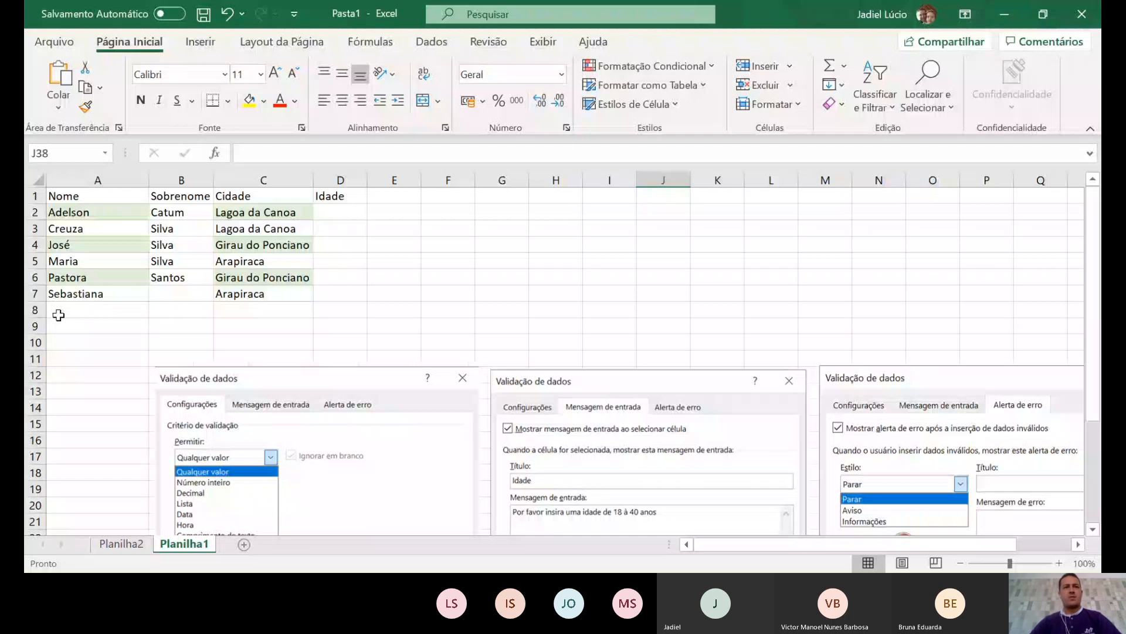
{"action": "scroll", "coordinate": [311, 387], "scroll_direction": "down", "scroll_amount": 1}
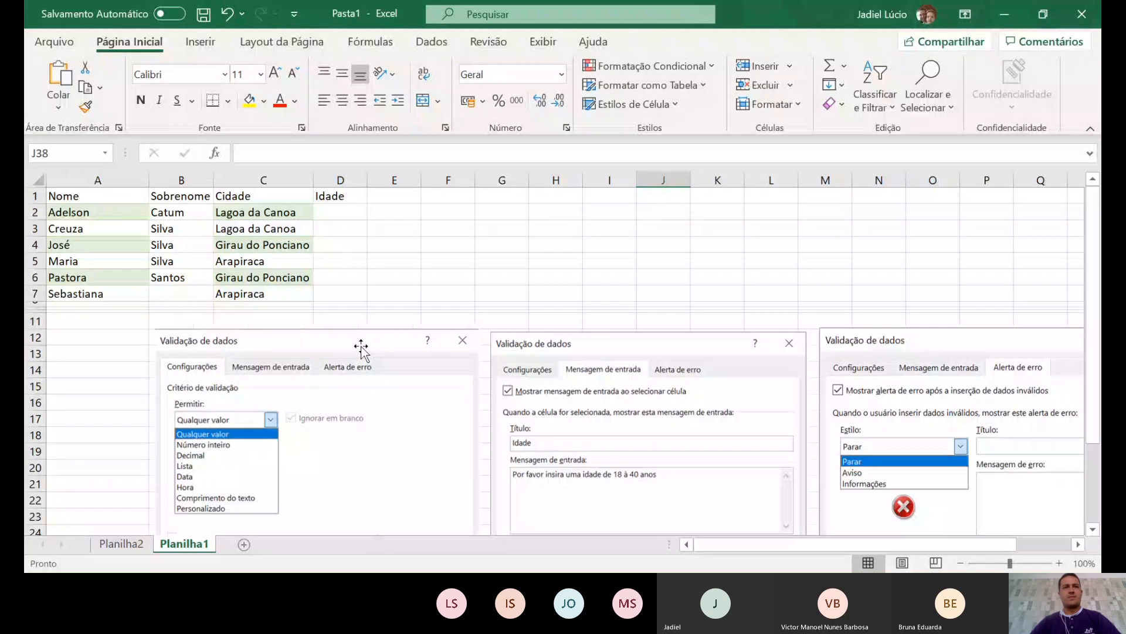
{"action": "scroll", "coordinate": [363, 349], "scroll_direction": "down", "scroll_amount": 1}
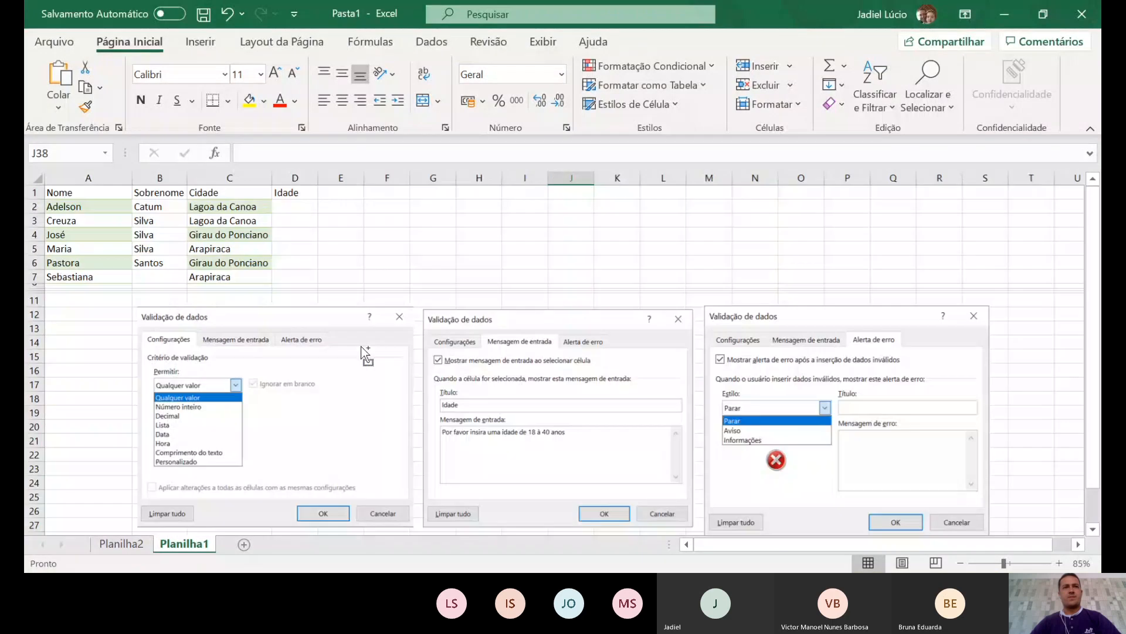
{"action": "left_click", "coordinate": [88, 249]}
{"action": "left_click_drag", "start_coordinate": [295, 206], "coordinate": [299, 278]}
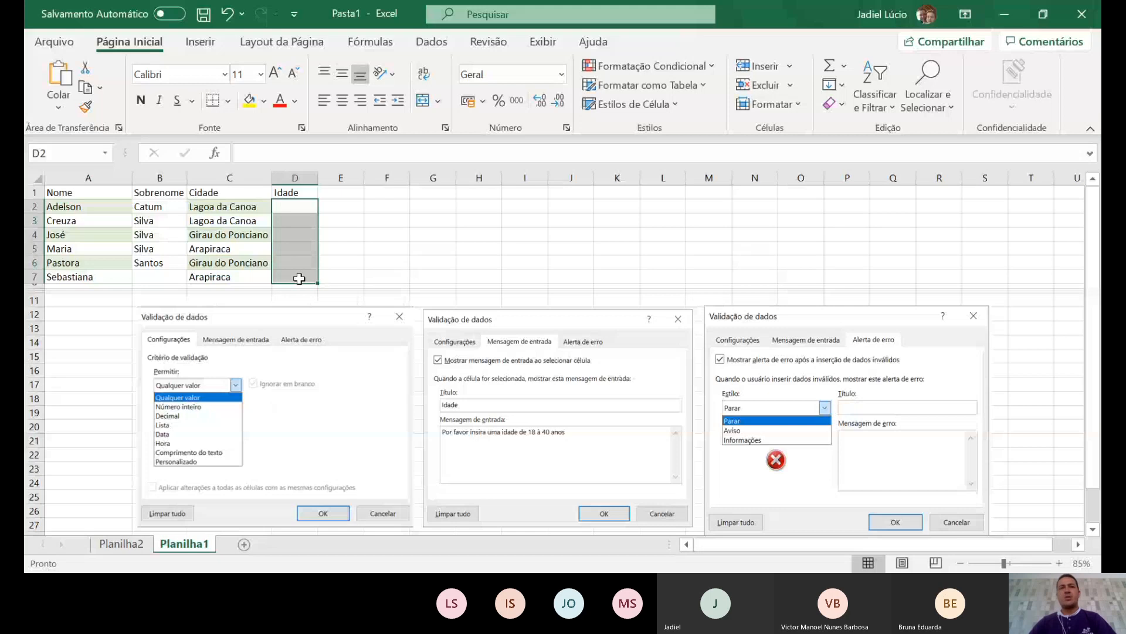
{"action": "left_click", "coordinate": [432, 42]}
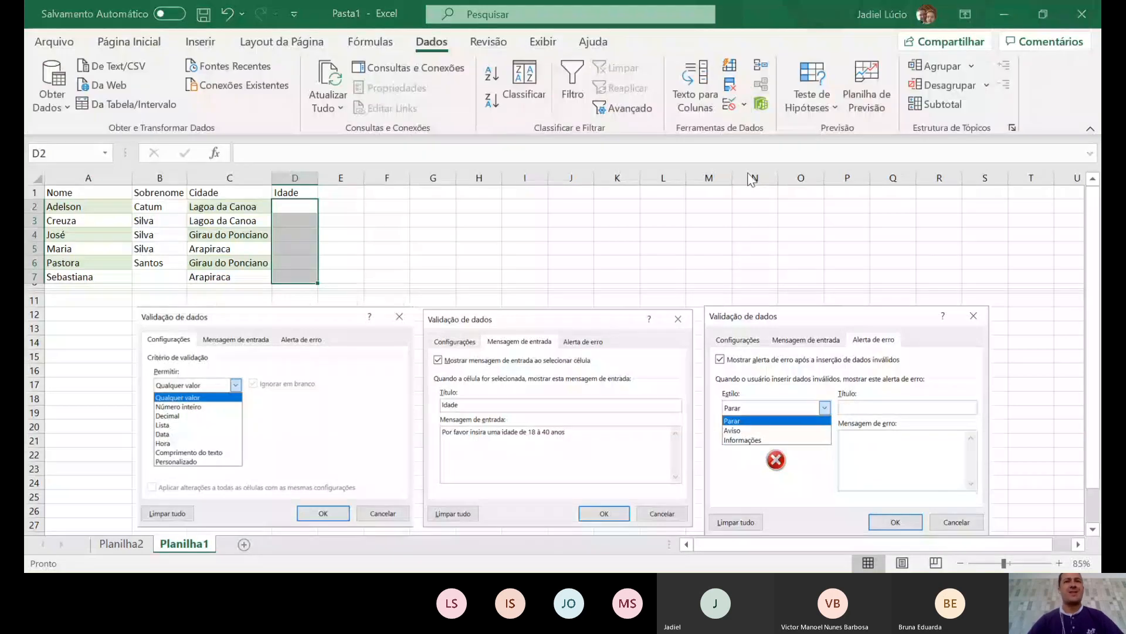
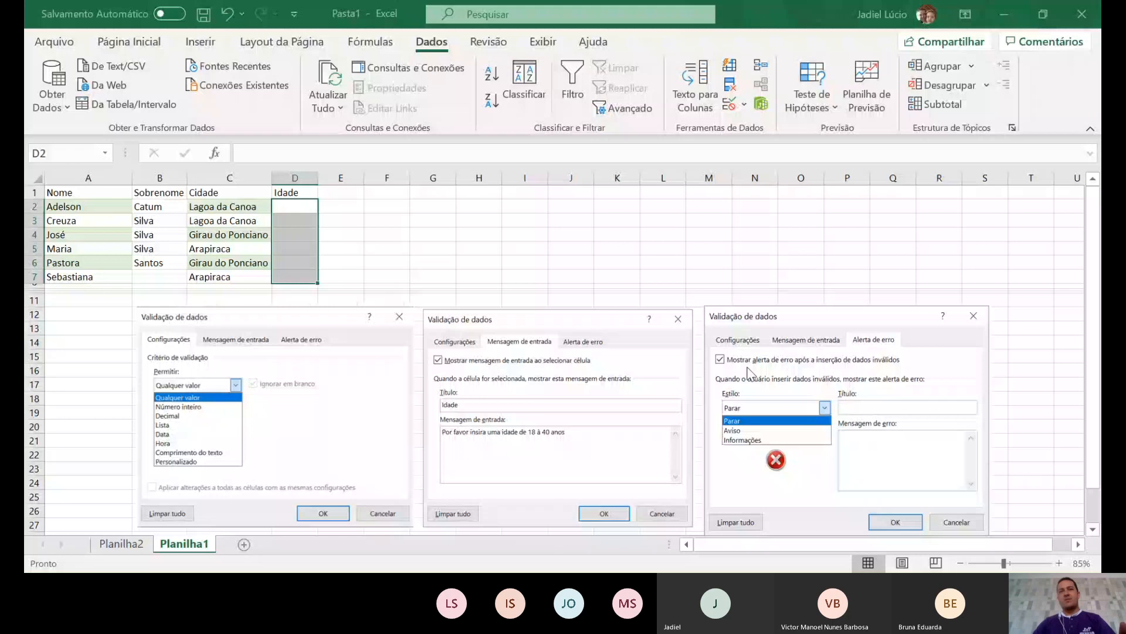
- Give D2:D7 an Idade input message: 'Insira uma idade entre 18 e 40 anos.'
{"action": "left_click", "coordinate": [593, 299]}
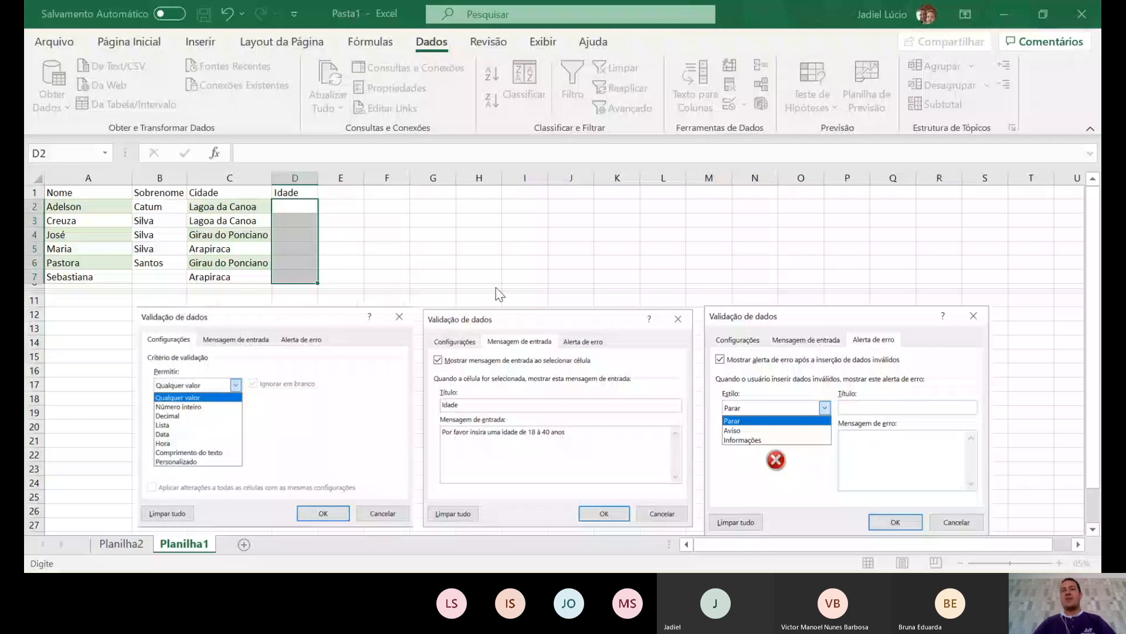
{"action": "left_click", "coordinate": [473, 325]}
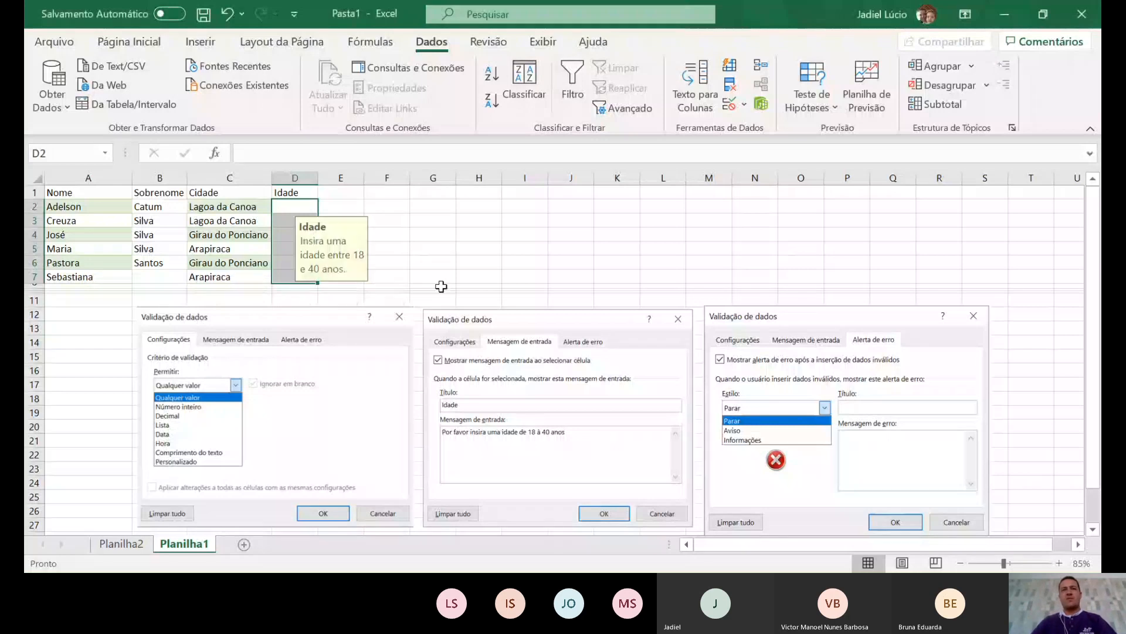
{"action": "left_click_drag", "start_coordinate": [479, 235], "coordinate": [479, 220]}
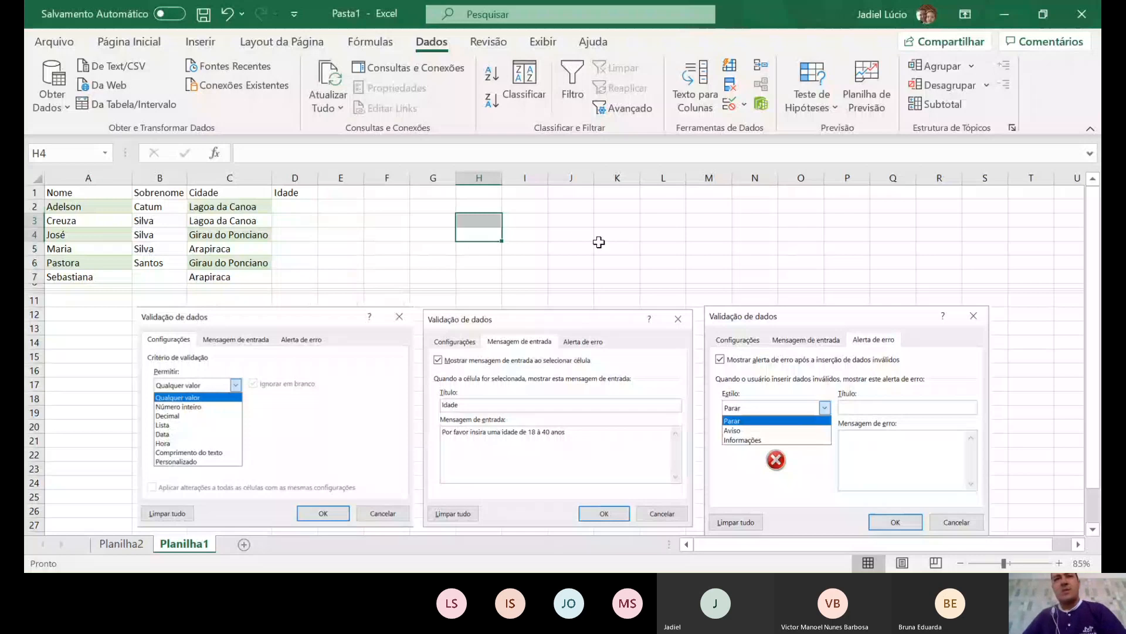
{"action": "left_click", "coordinate": [421, 248]}
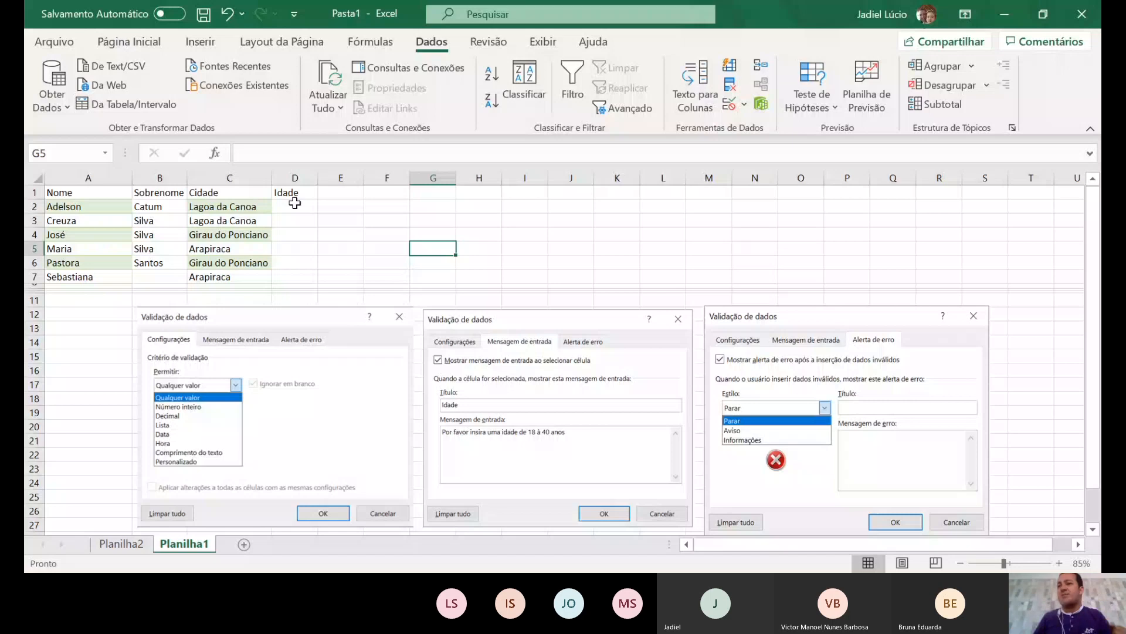
{"action": "left_click", "coordinate": [294, 205]}
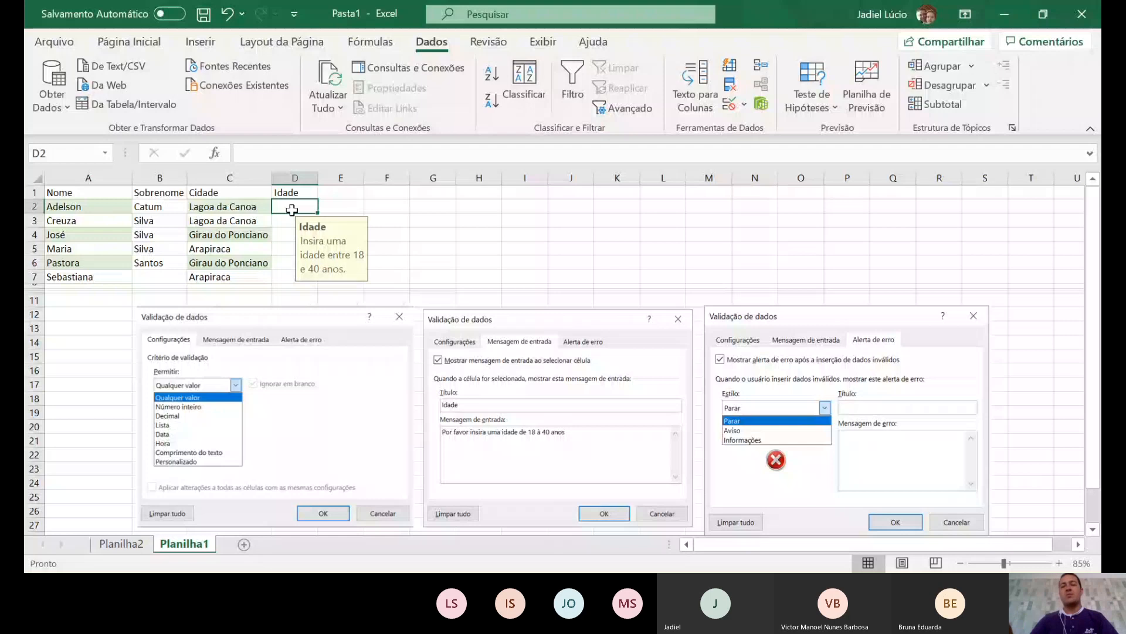
{"action": "type", "text": "15"}
{"action": "key", "text": "Return"}
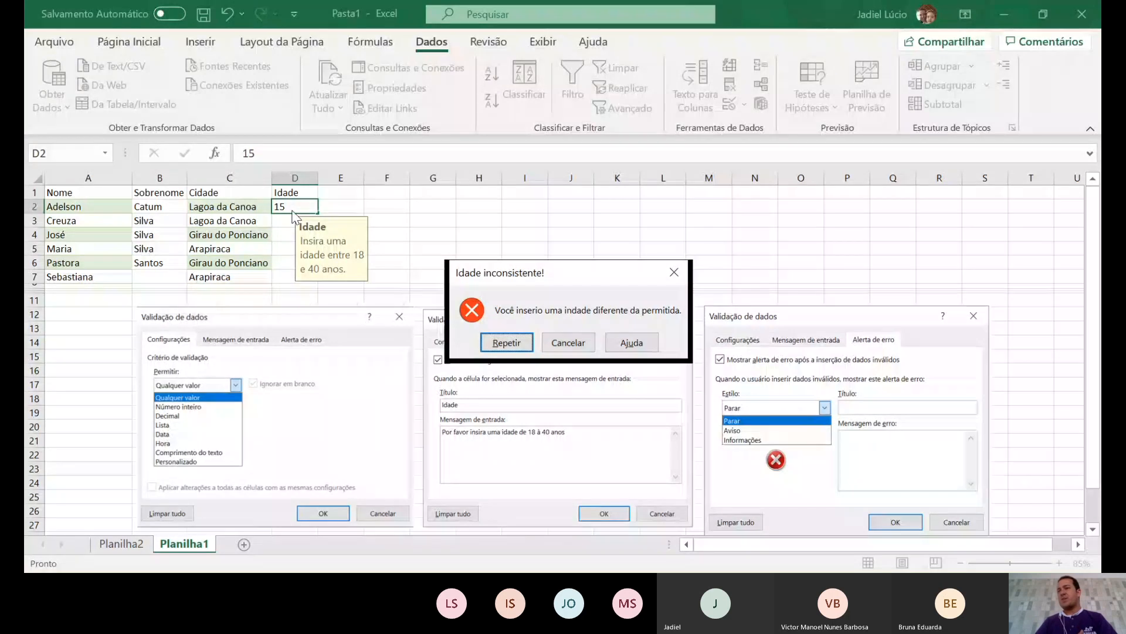
{"action": "left_click", "coordinate": [501, 344]}
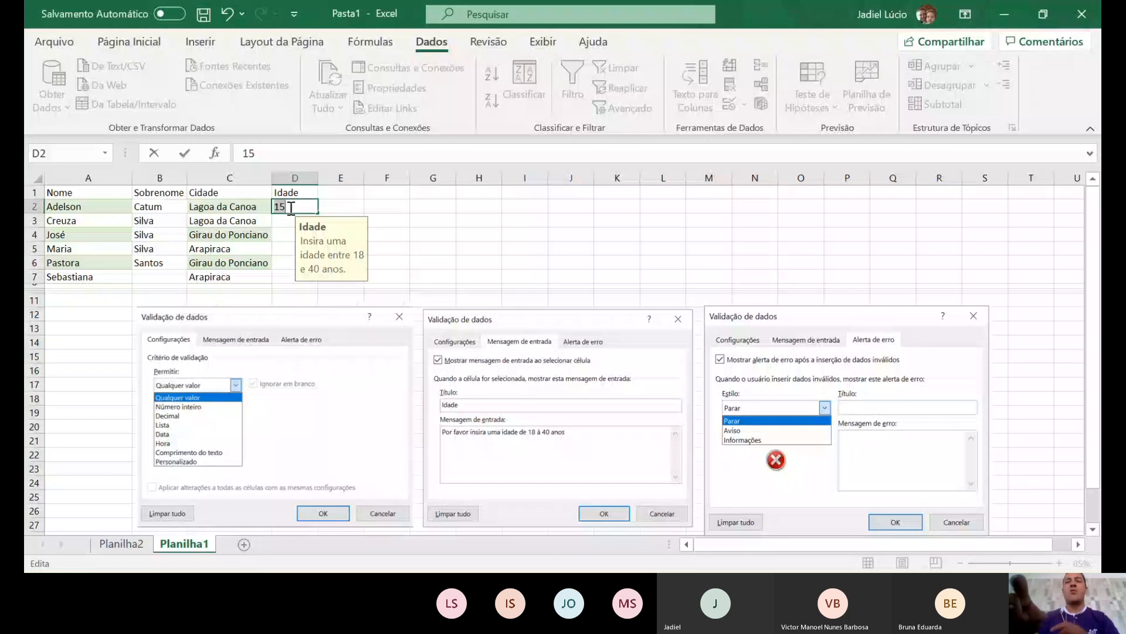
{"action": "type", "text": "19"}
{"action": "key", "text": "Return"}
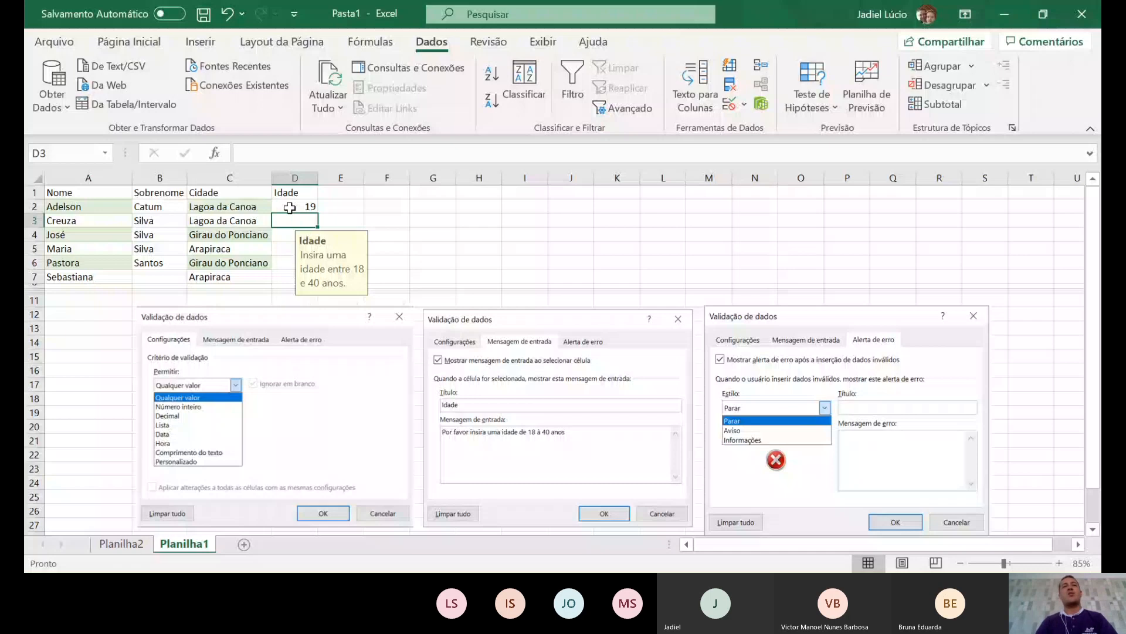
{"action": "type", "text": "41"}
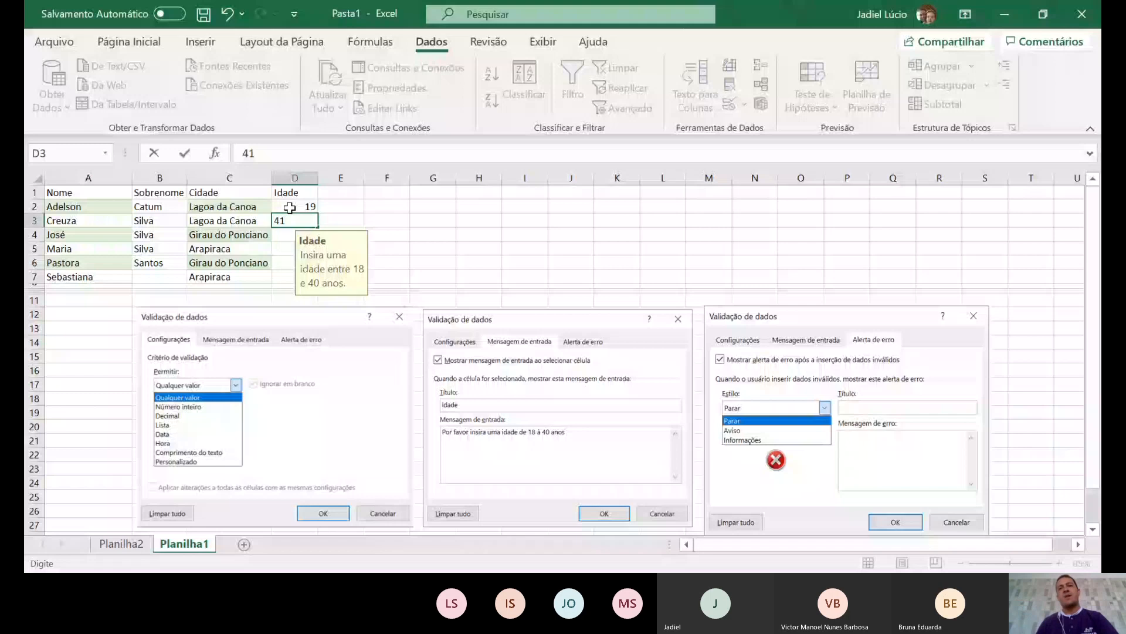
{"action": "key", "text": "Return"}
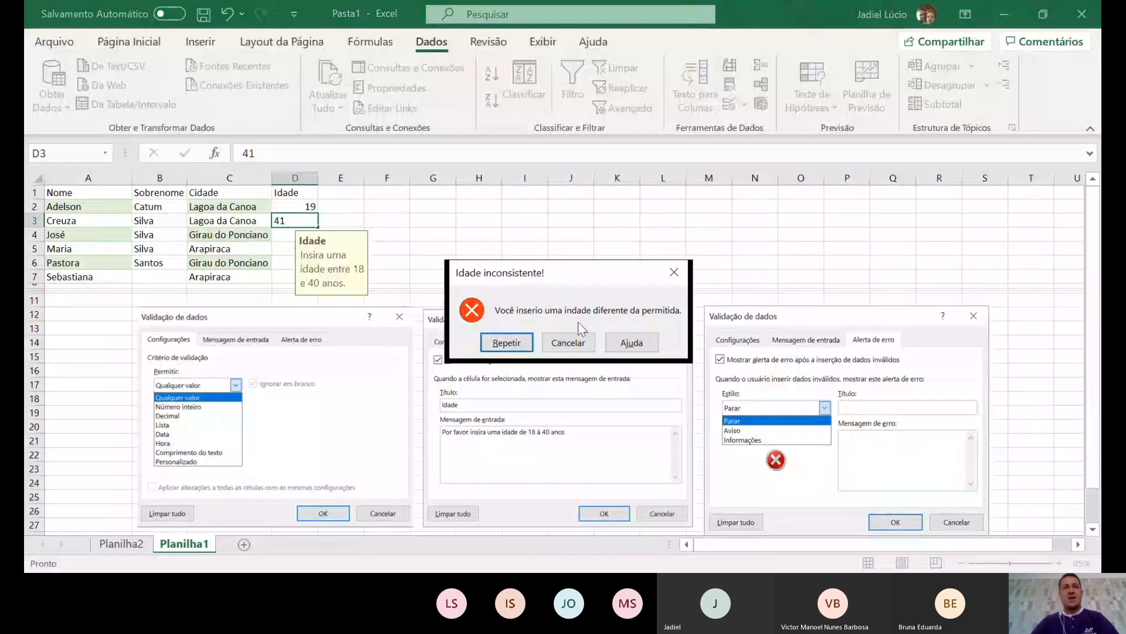
{"action": "left_click", "coordinate": [572, 343]}
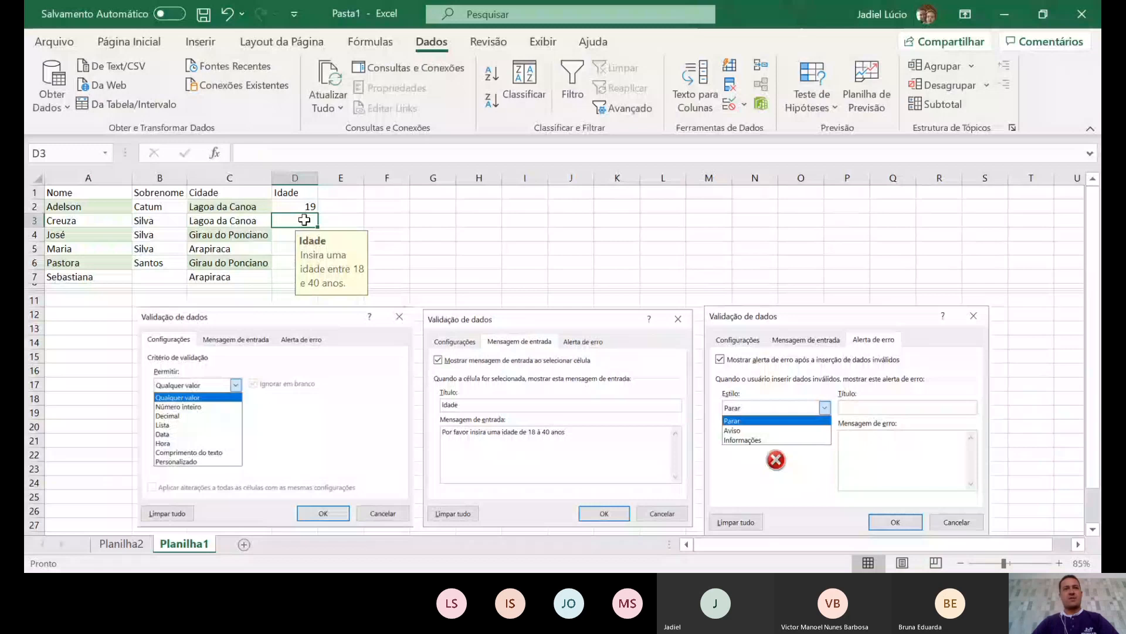
{"action": "left_click_drag", "start_coordinate": [295, 206], "coordinate": [294, 276]}
{"action": "key", "text": "Delete"}
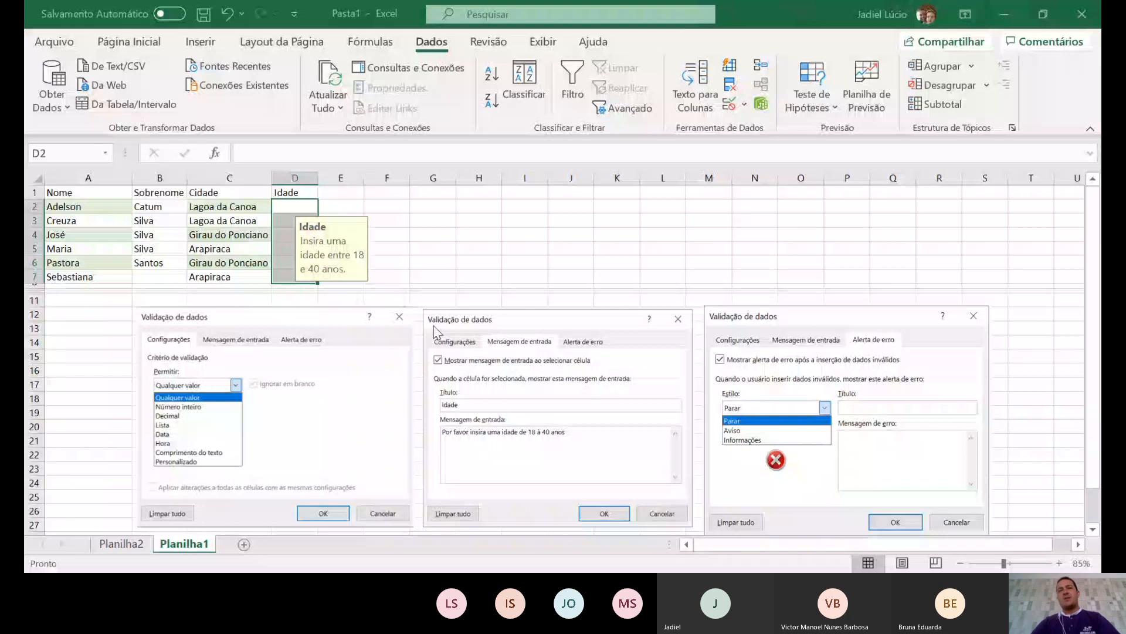
- Enter age 15 in D2 and keep it despite the validation warning
{"action": "left_click", "coordinate": [435, 247]}
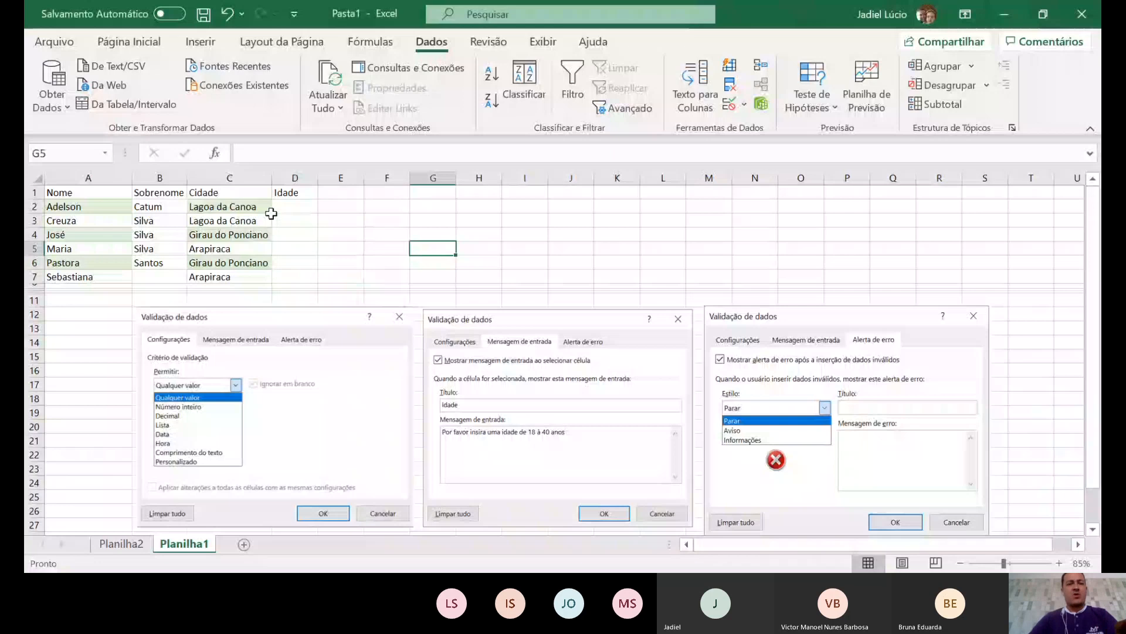
{"action": "left_click", "coordinate": [286, 208]}
{"action": "type", "text": "15"}
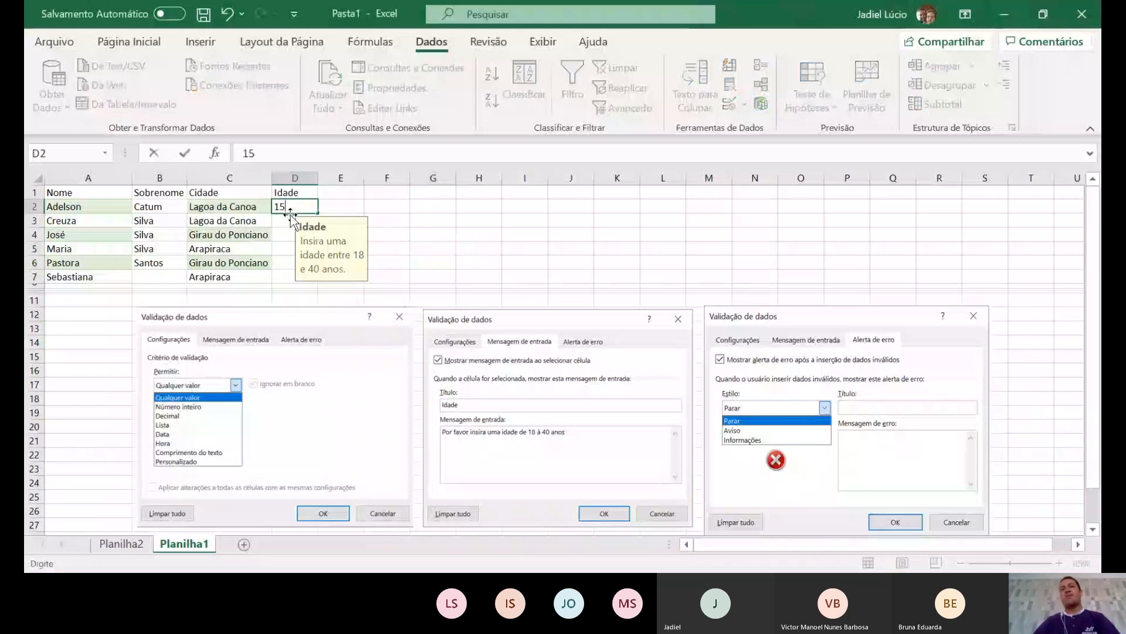
{"action": "key", "text": "Return"}
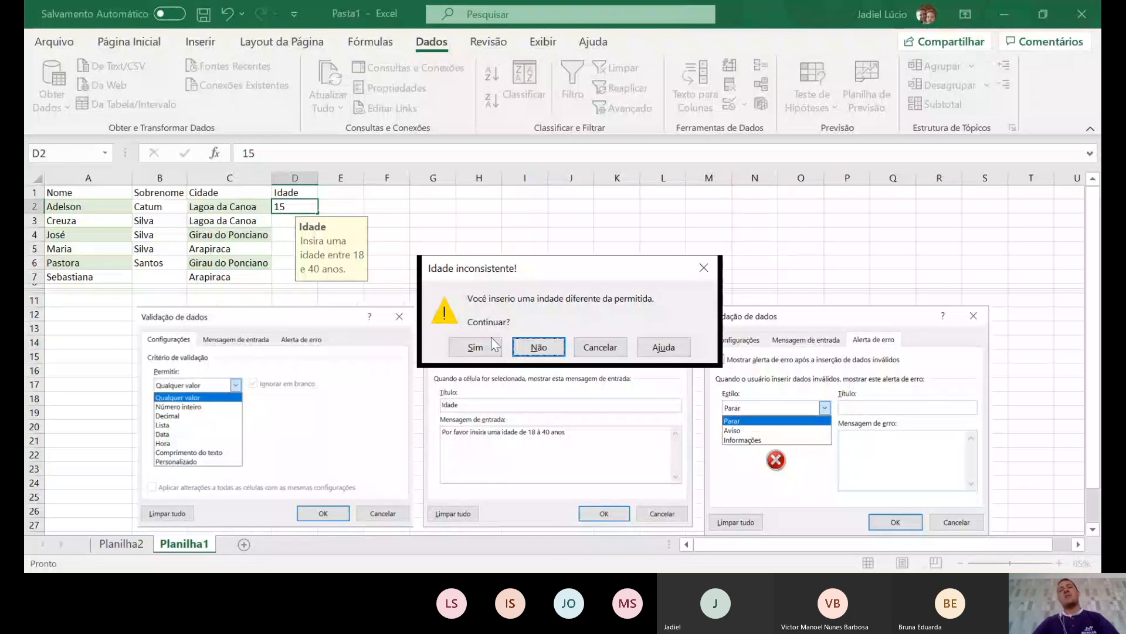
{"action": "left_click", "coordinate": [475, 347]}
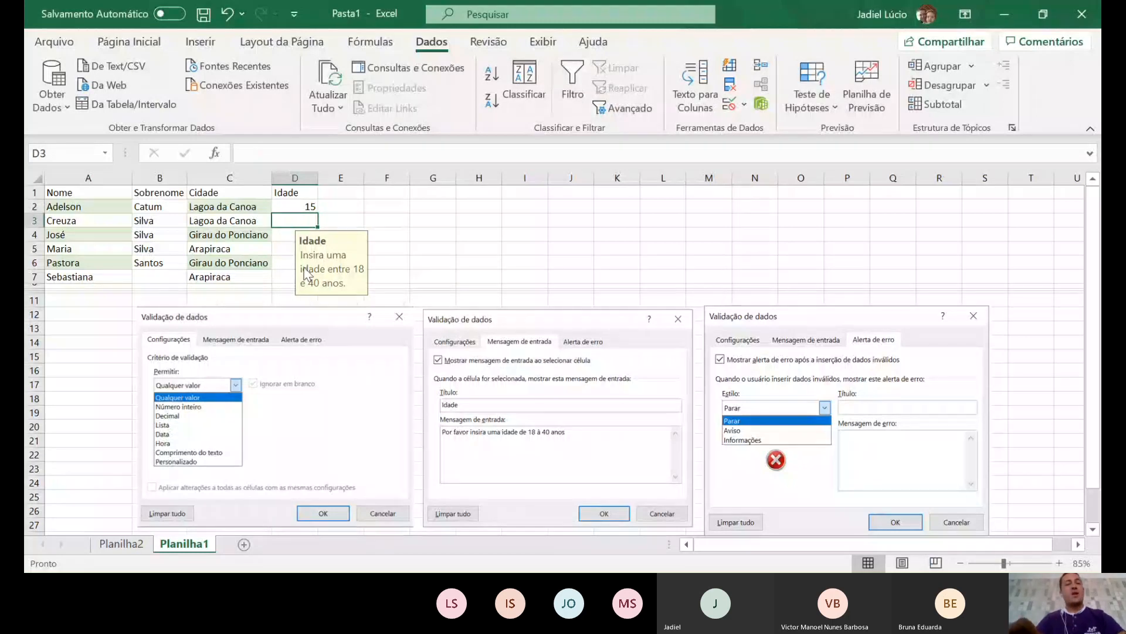
- In D3, reject 14 and enter 41 instead, accepting it through the warning
{"action": "type", "text": "14"}
{"action": "key", "text": "Return"}
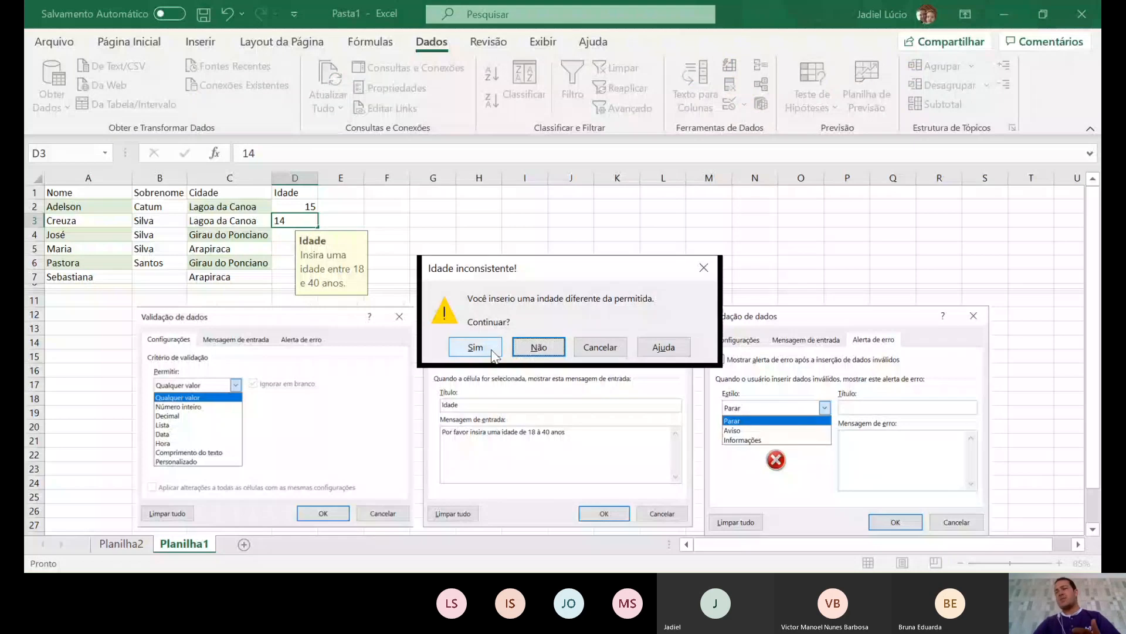
{"action": "left_click", "coordinate": [531, 350]}
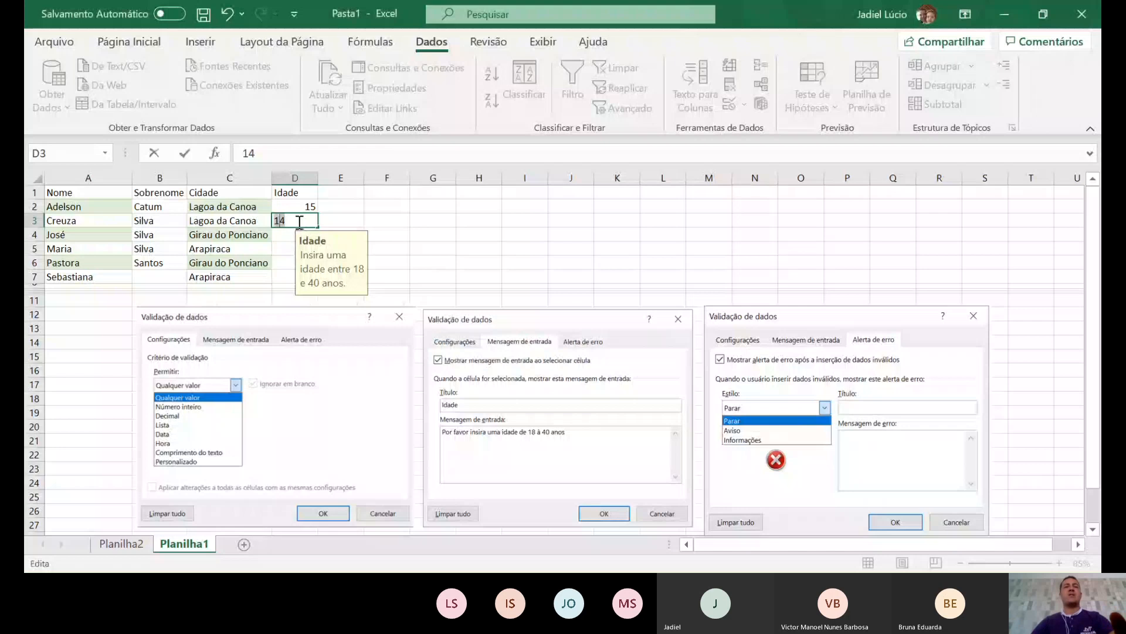
{"action": "type", "text": "41"}
{"action": "key", "text": "Return"}
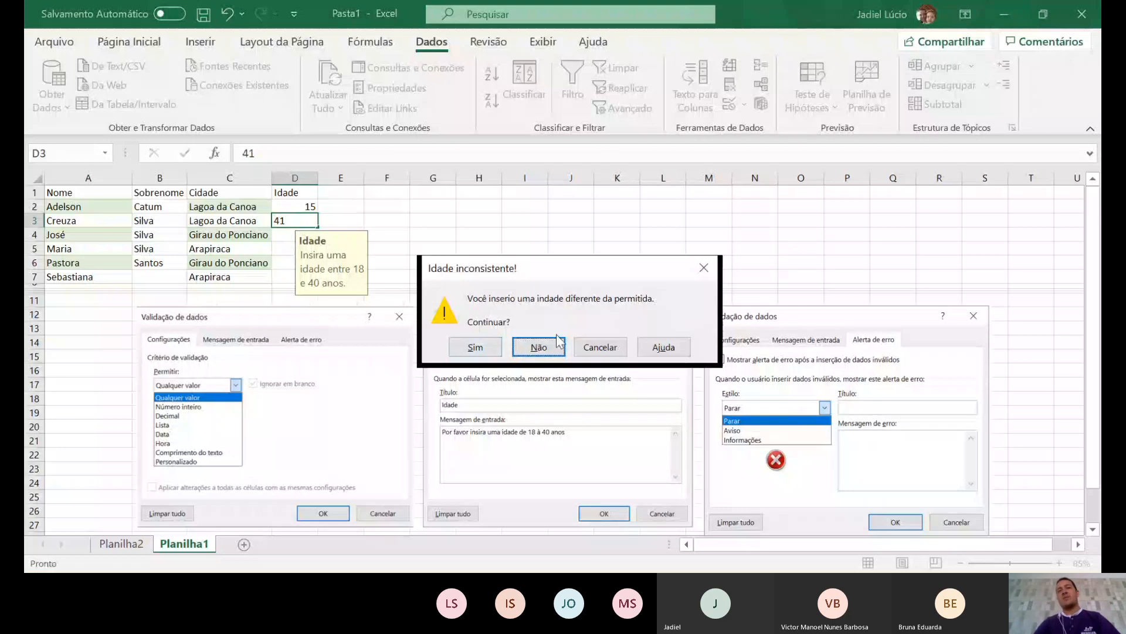
{"action": "left_click", "coordinate": [495, 352]}
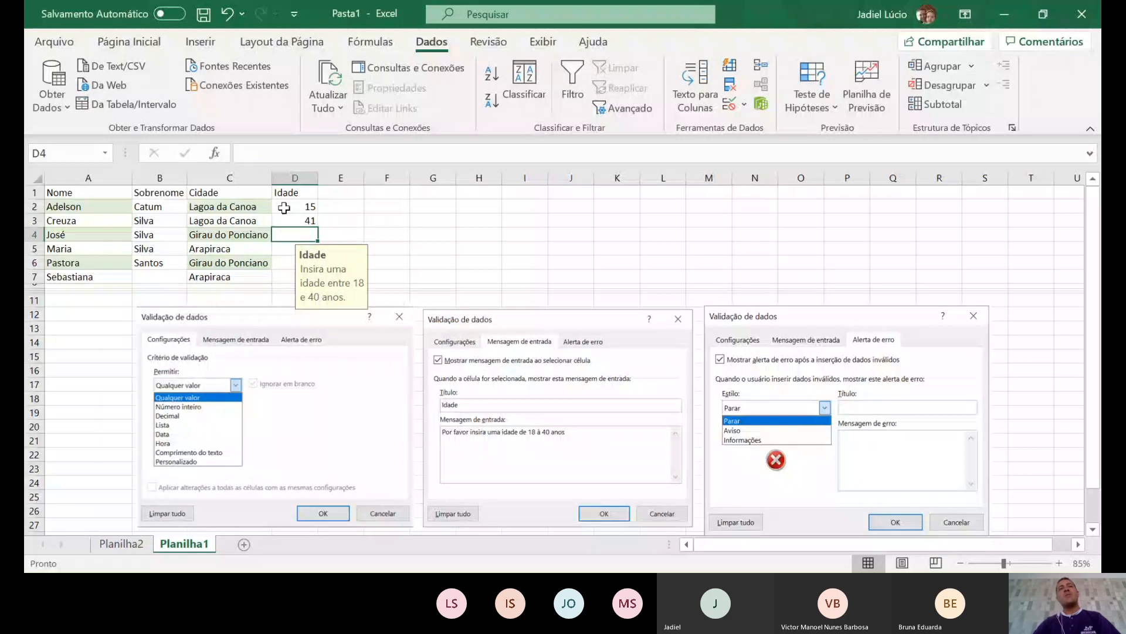
{"action": "left_click_drag", "start_coordinate": [284, 206], "coordinate": [279, 240]}
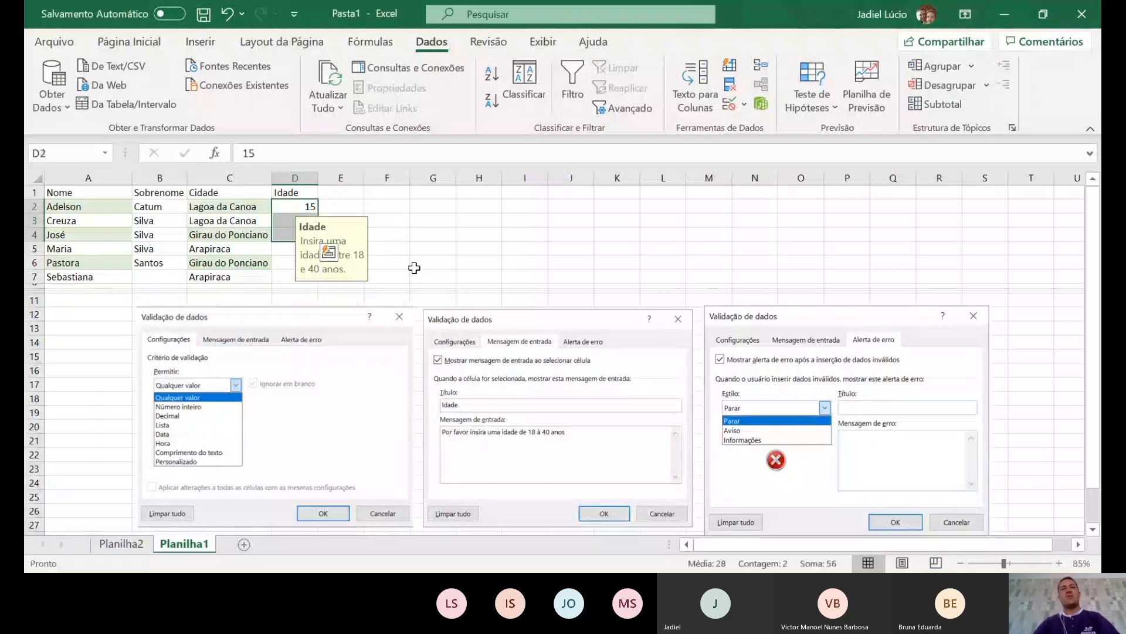
- Delete the test ages, including the 16 in D2, from the Idade cells D2:D5
{"action": "left_click", "coordinate": [303, 211]}
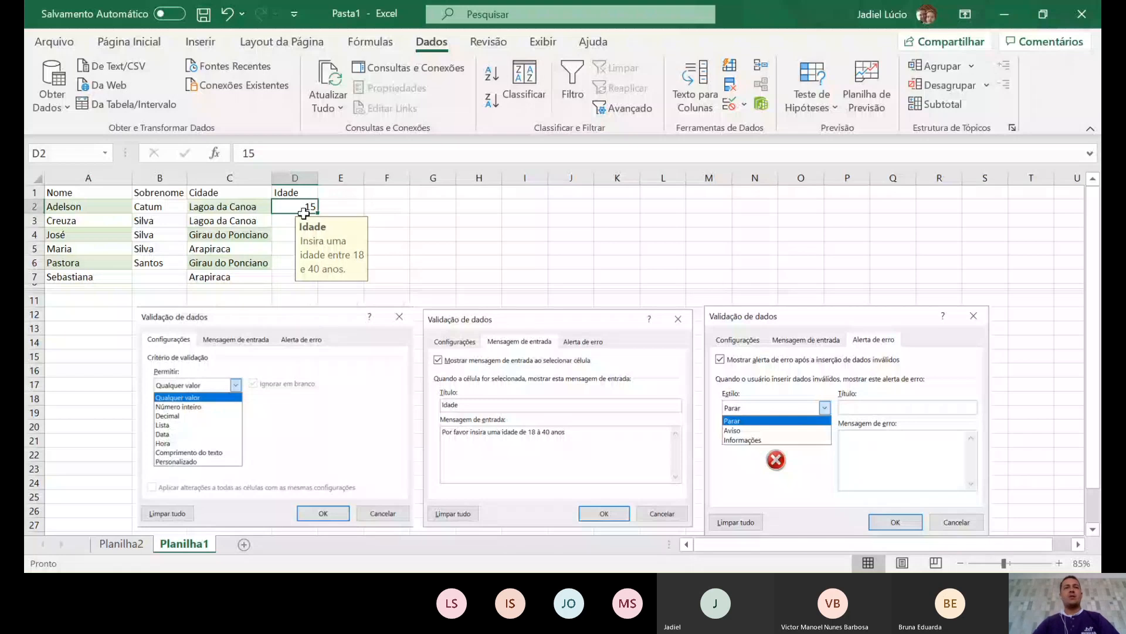
{"action": "key", "text": "Delete"}
{"action": "left_click_drag", "start_coordinate": [304, 212], "coordinate": [299, 265]}
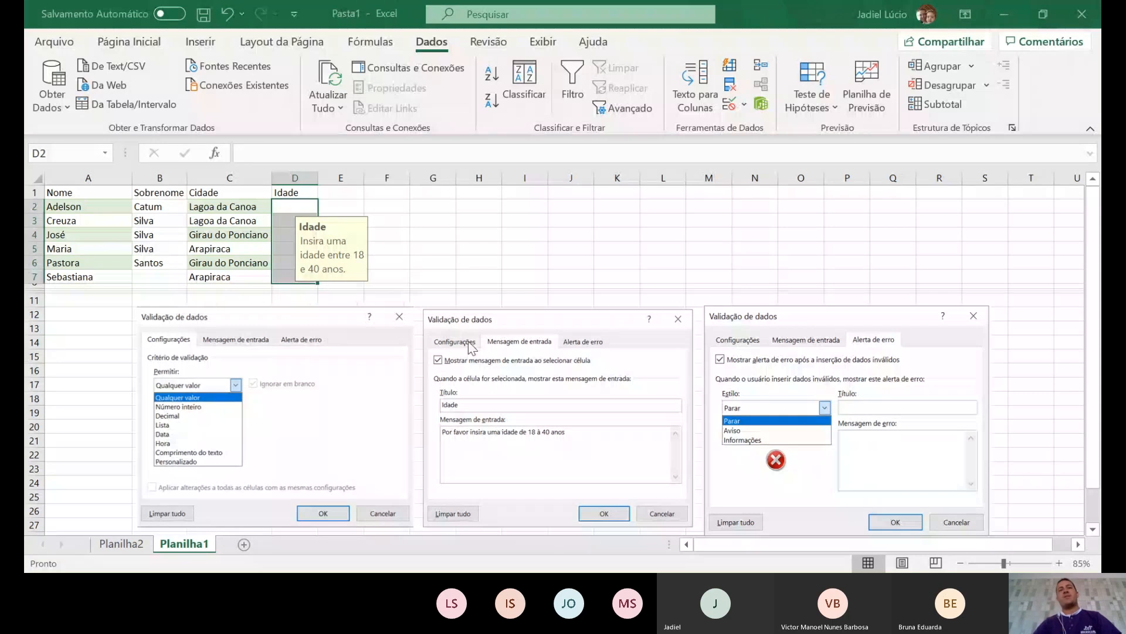
{"action": "left_click", "coordinate": [387, 275]}
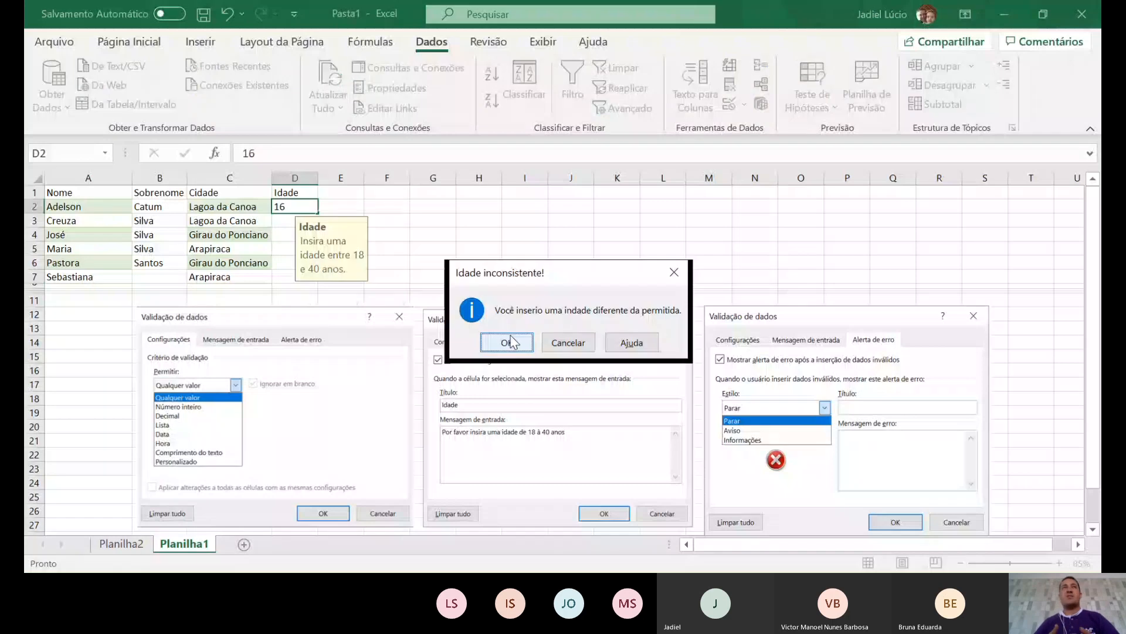
{"action": "left_click", "coordinate": [508, 342]}
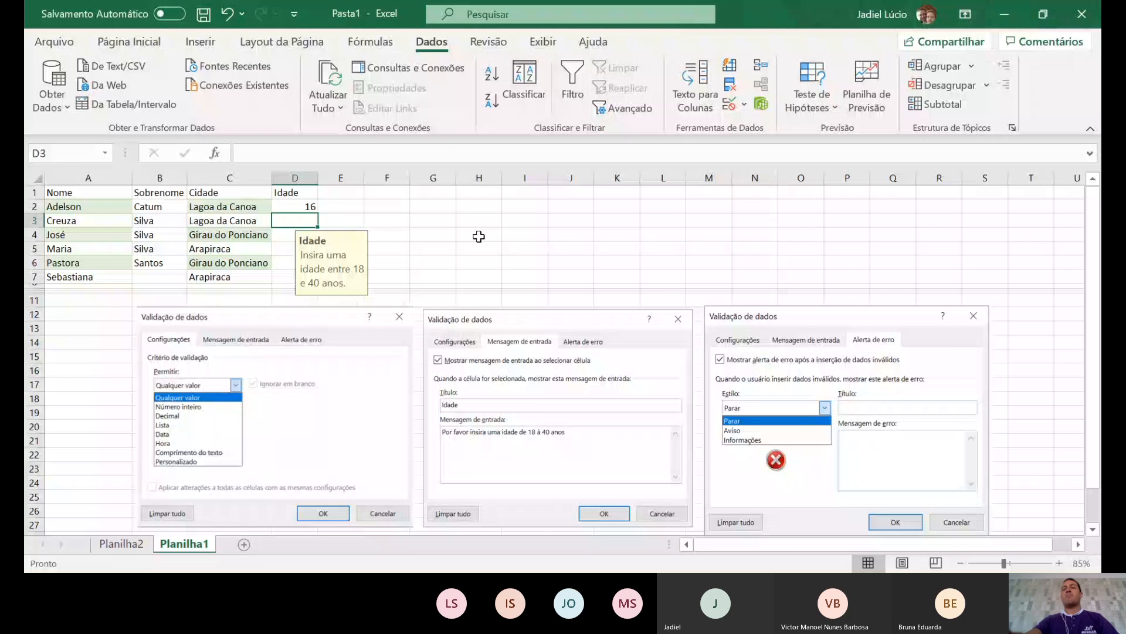
{"action": "left_click", "coordinate": [339, 206]}
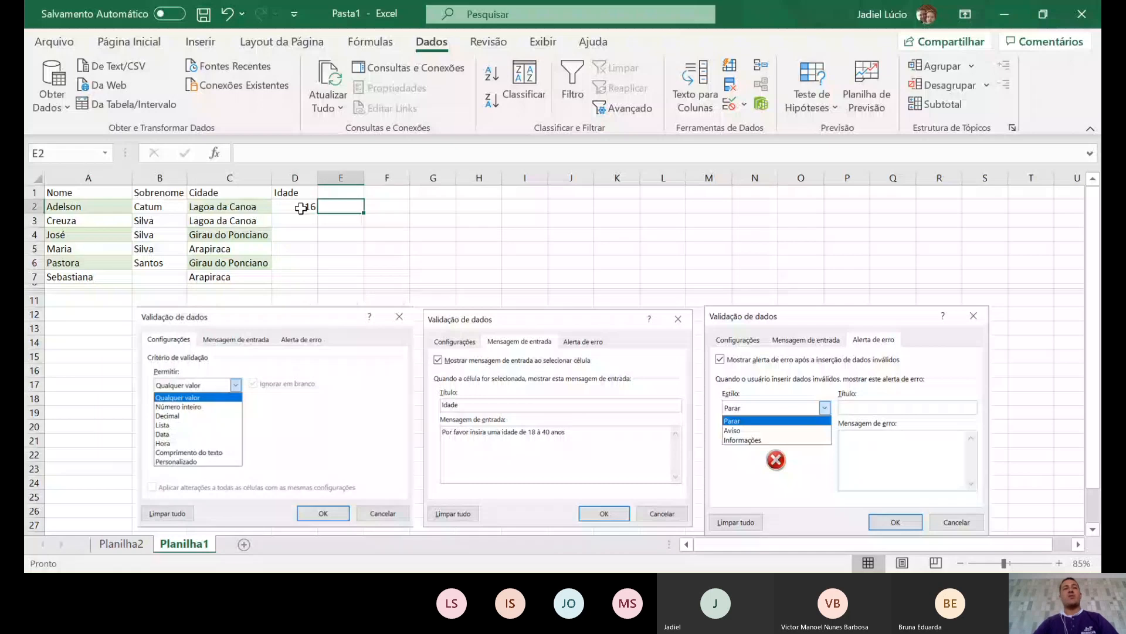
{"action": "left_click_drag", "start_coordinate": [301, 208], "coordinate": [305, 250]}
{"action": "key", "text": "Delete"}
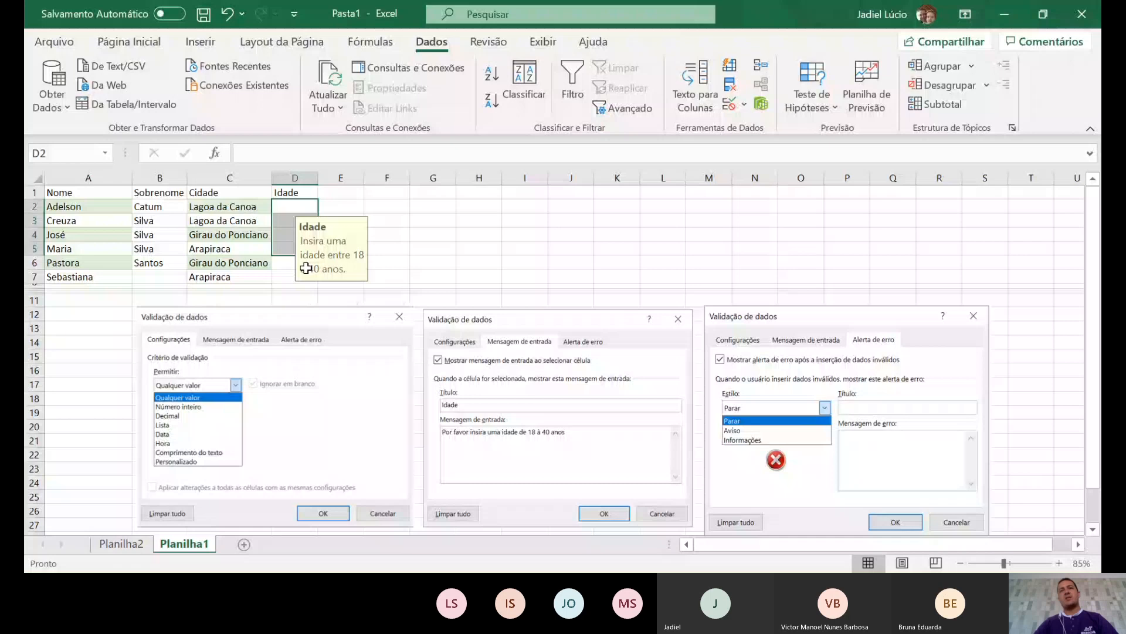
- Select D2:D8 and apply the existing age validation to the newly added cells
{"action": "left_click_drag", "start_coordinate": [295, 207], "coordinate": [296, 285]}
{"action": "left_click", "coordinate": [729, 105]}
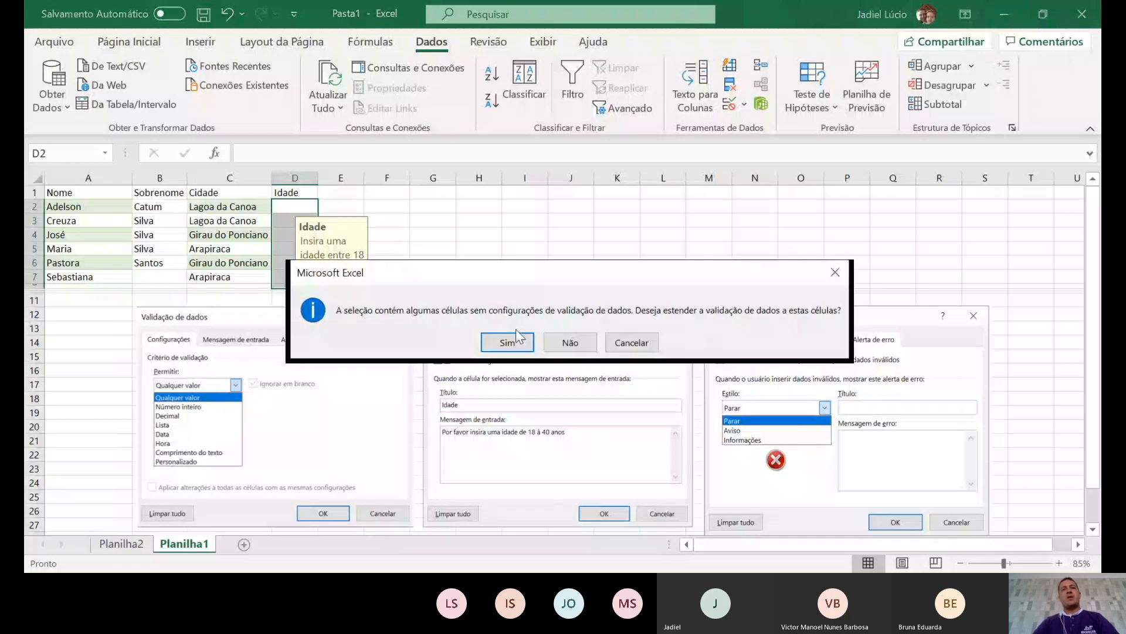
{"action": "left_click", "coordinate": [516, 332]}
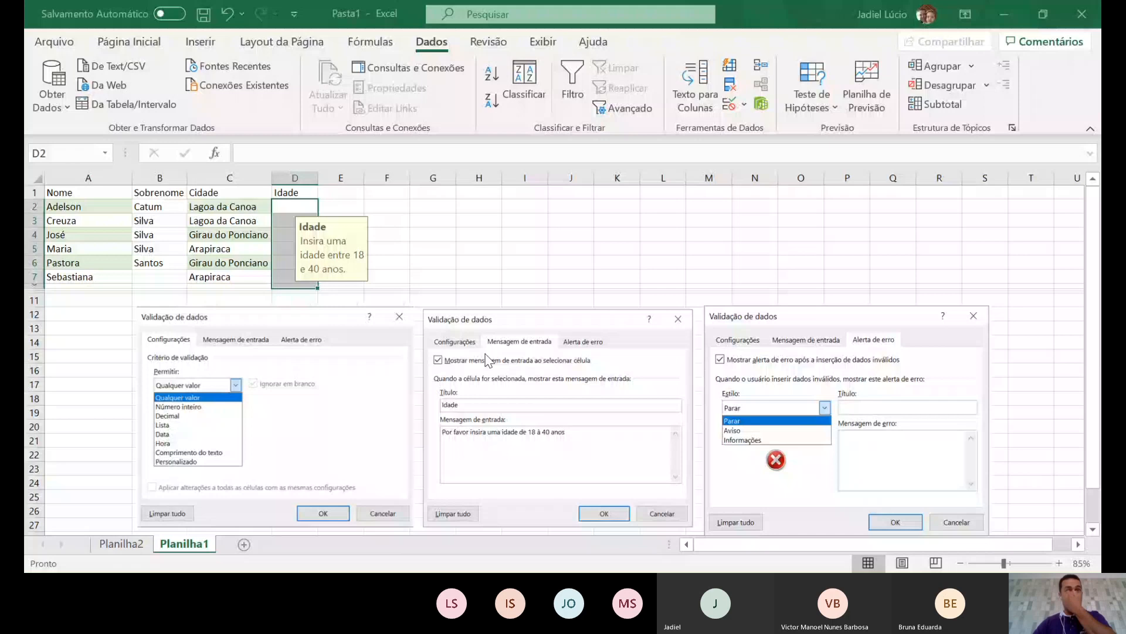
{"action": "left_click", "coordinate": [591, 430]}
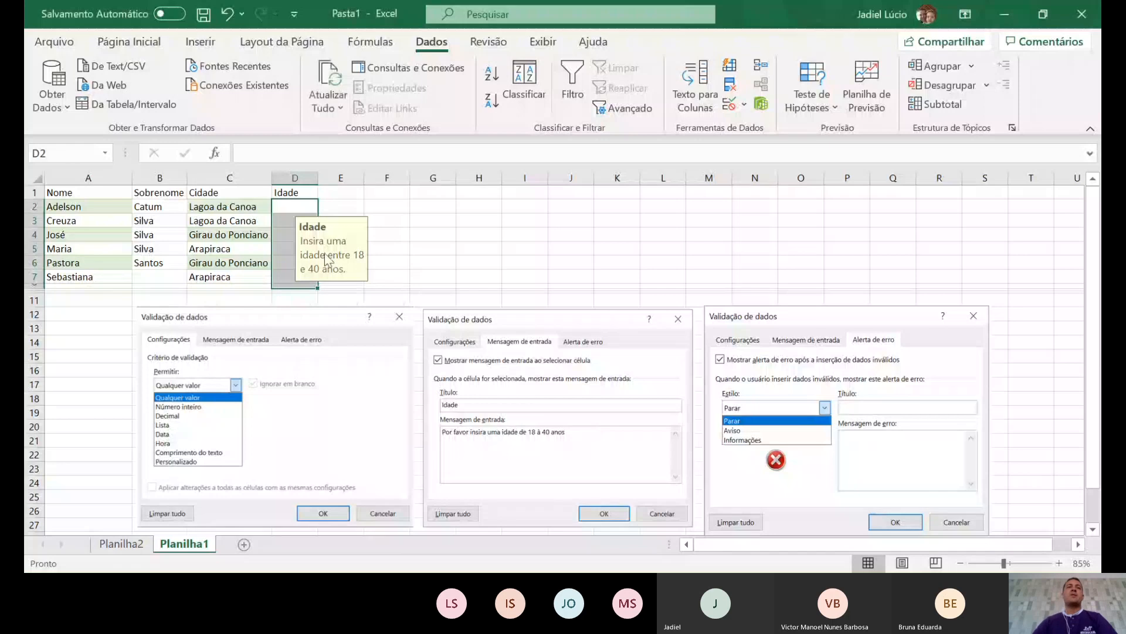
{"action": "left_click", "coordinate": [433, 206]}
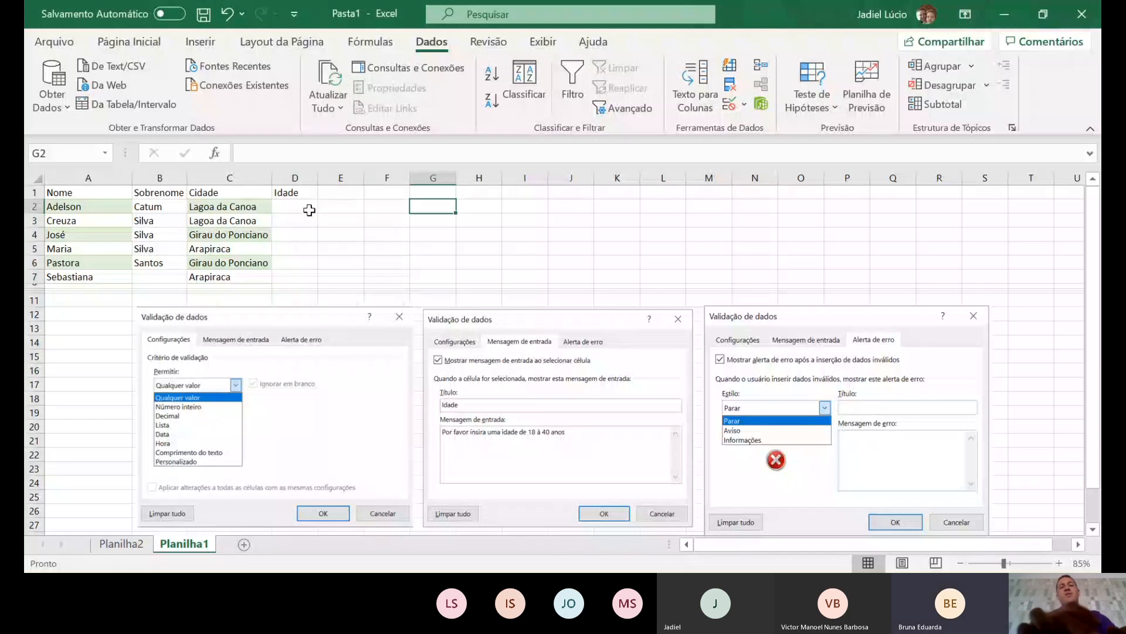
- Try age 15 in D2, retry after the rejection, and enter 19 instead
{"action": "left_click", "coordinate": [291, 208]}
{"action": "type", "text": "15"}
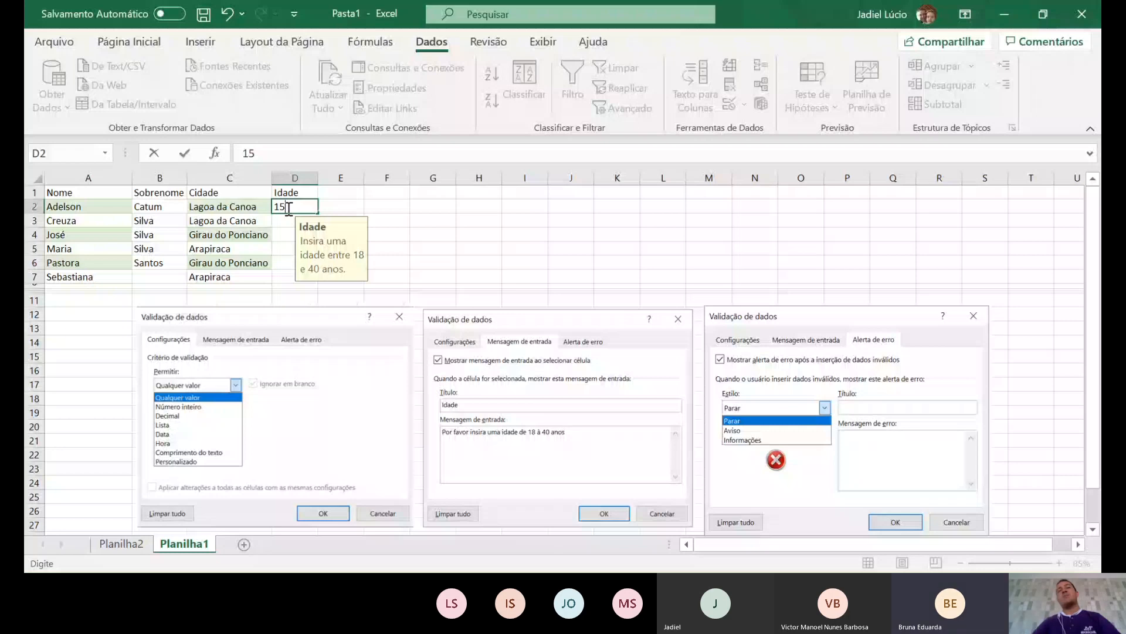
{"action": "left_click", "coordinate": [577, 352]}
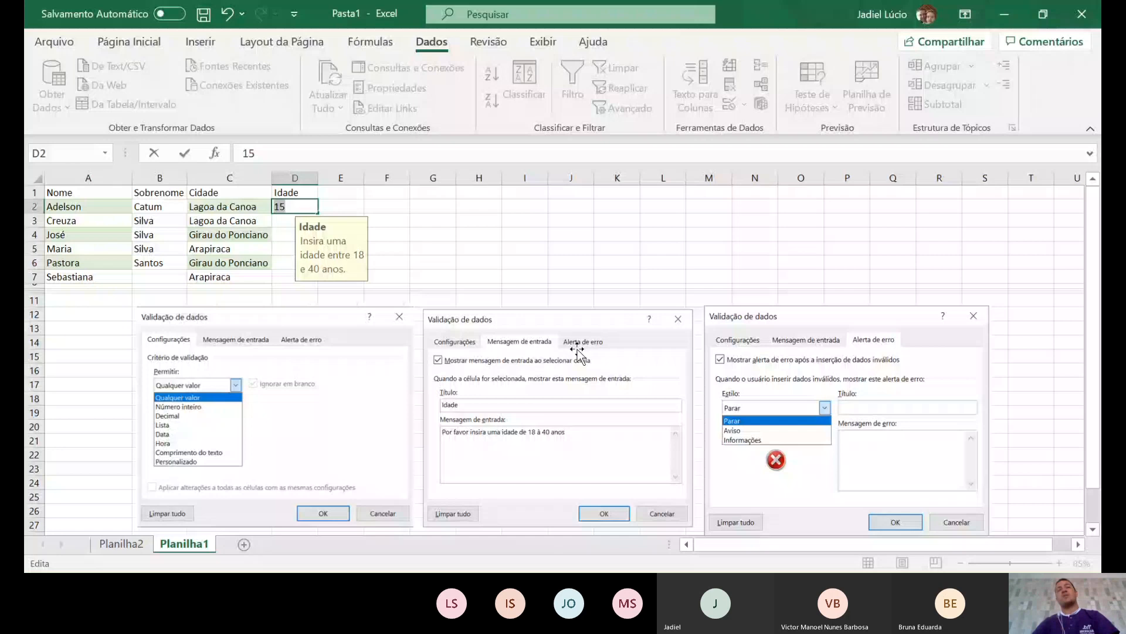
{"action": "type", "text": "19"}
{"action": "left_click", "coordinate": [416, 234]}
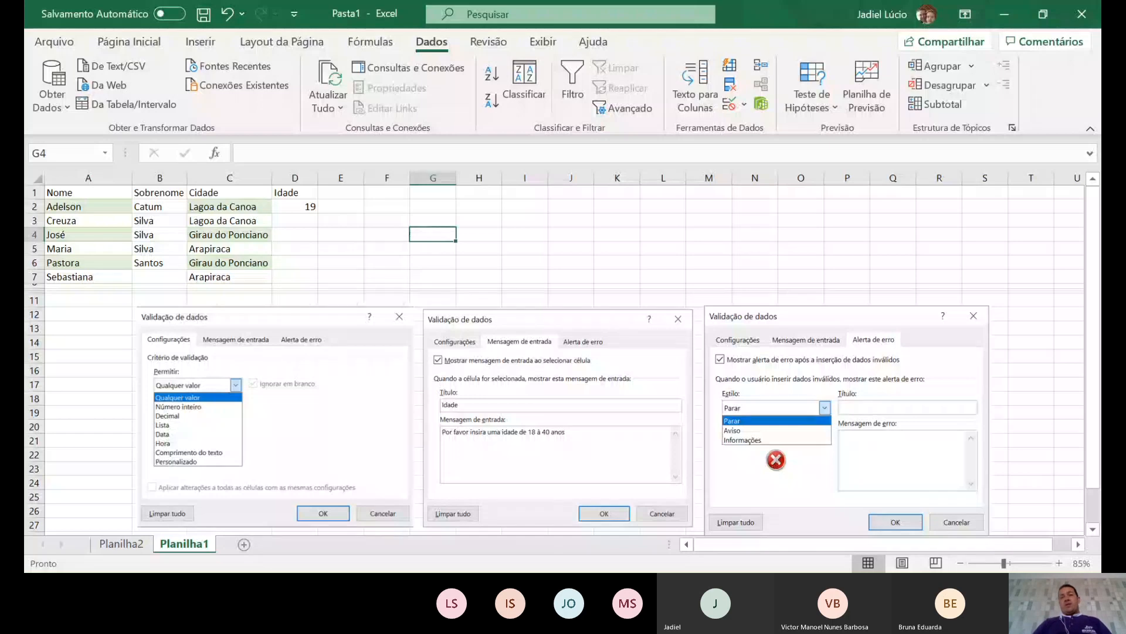
{"action": "left_click", "coordinate": [681, 523]}
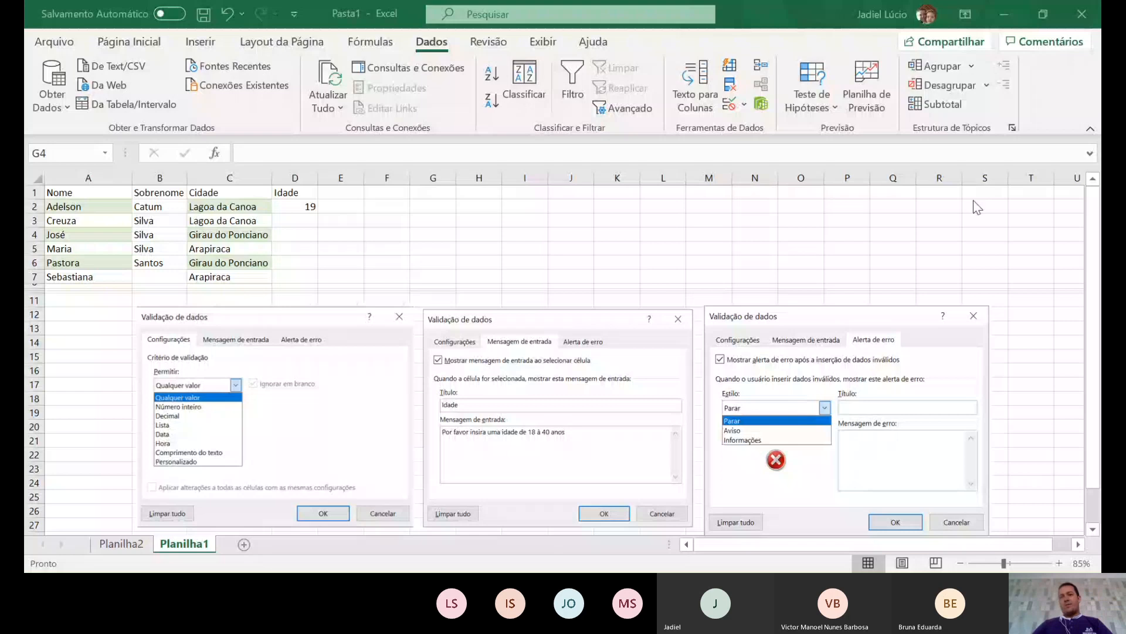
- Return to the workbook and insert the new blank sheet Planilha3
{"action": "left_click", "coordinate": [1045, 13]}
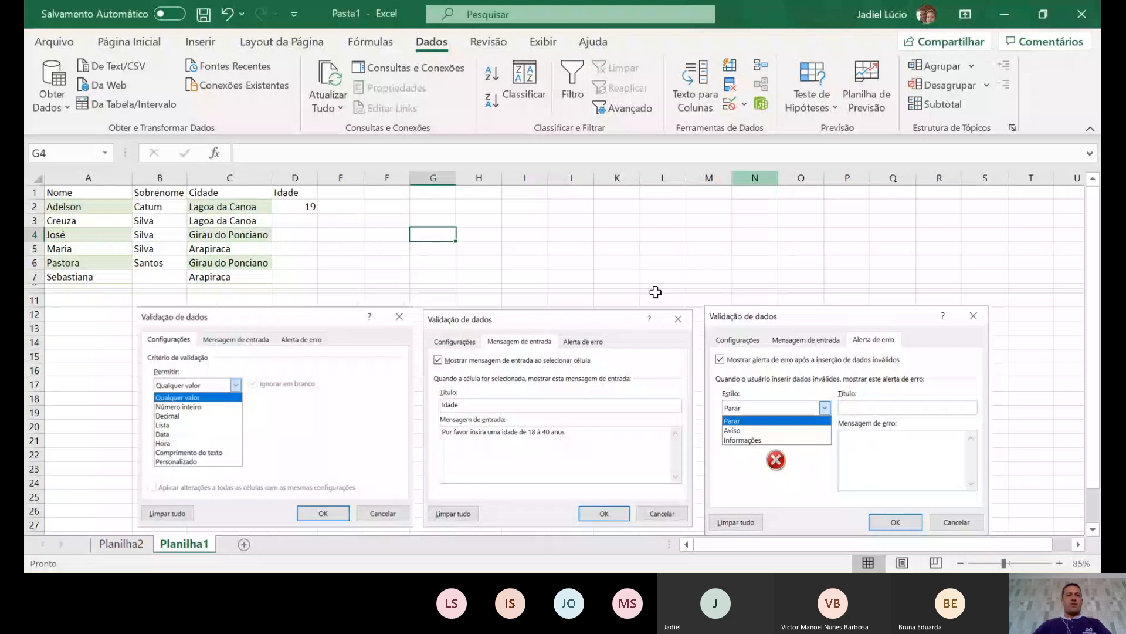
{"action": "left_click", "coordinate": [243, 545]}
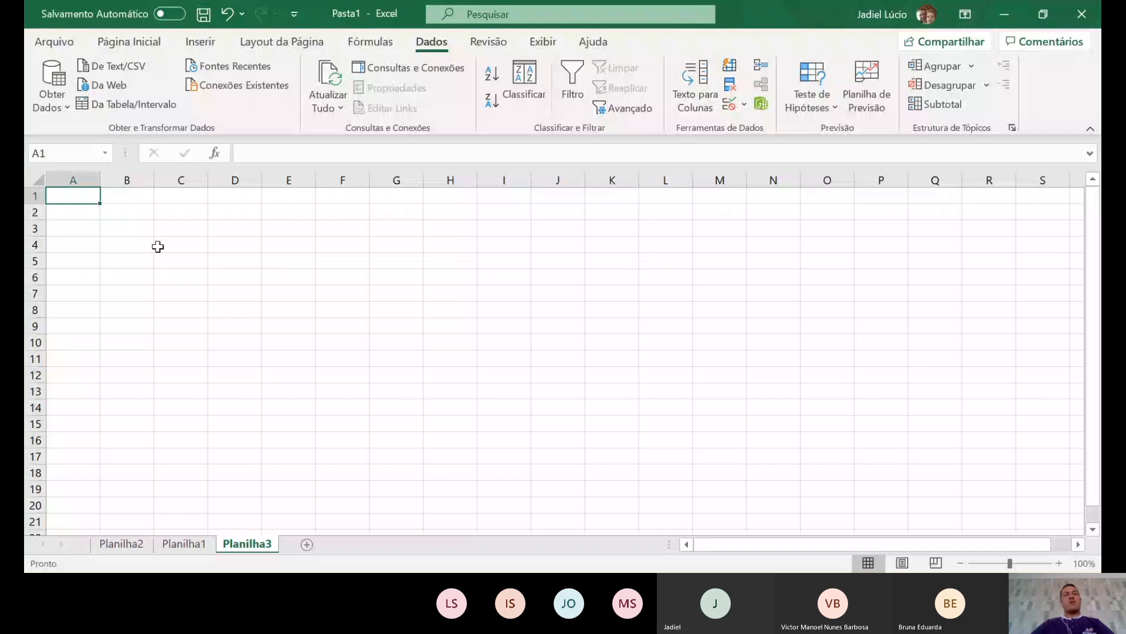
{"action": "scroll", "coordinate": [113, 234], "scroll_direction": "up", "scroll_amount": 1}
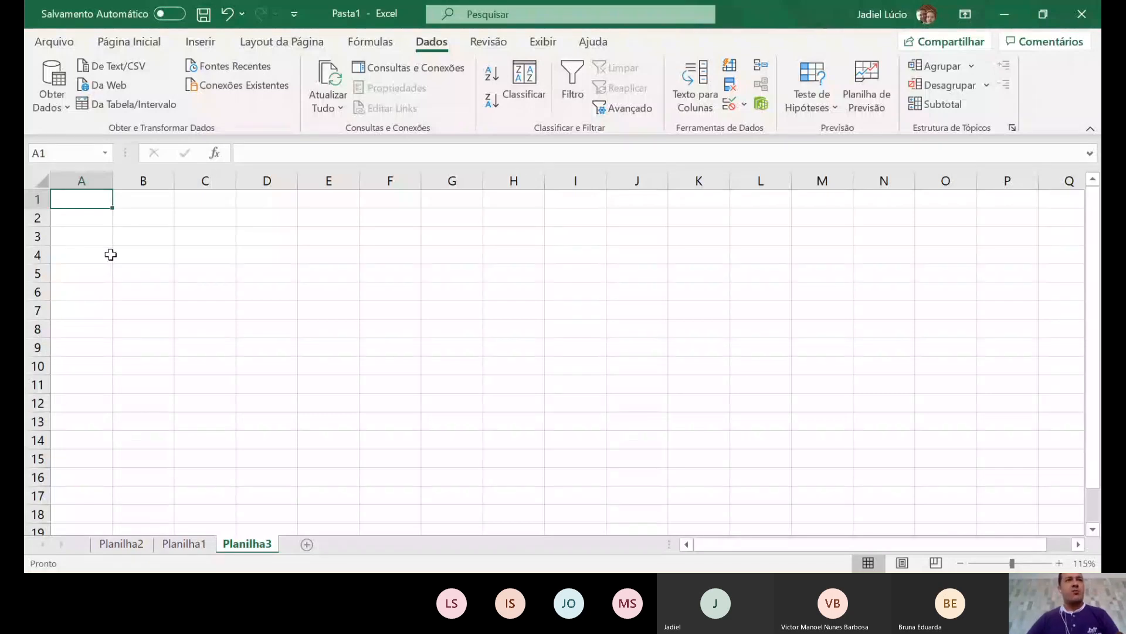
- Enter the label Vendas with the value 67000 in A1:B1
{"action": "scroll", "coordinate": [110, 254], "scroll_direction": "up", "scroll_amount": 2}
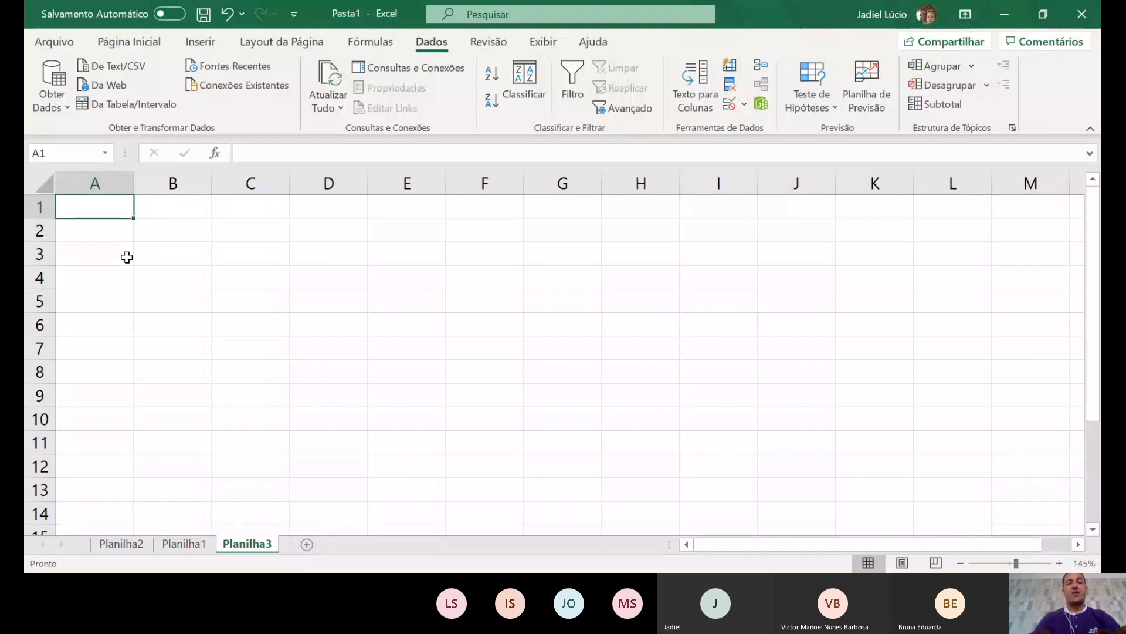
{"action": "type", "text": "Vendas"}
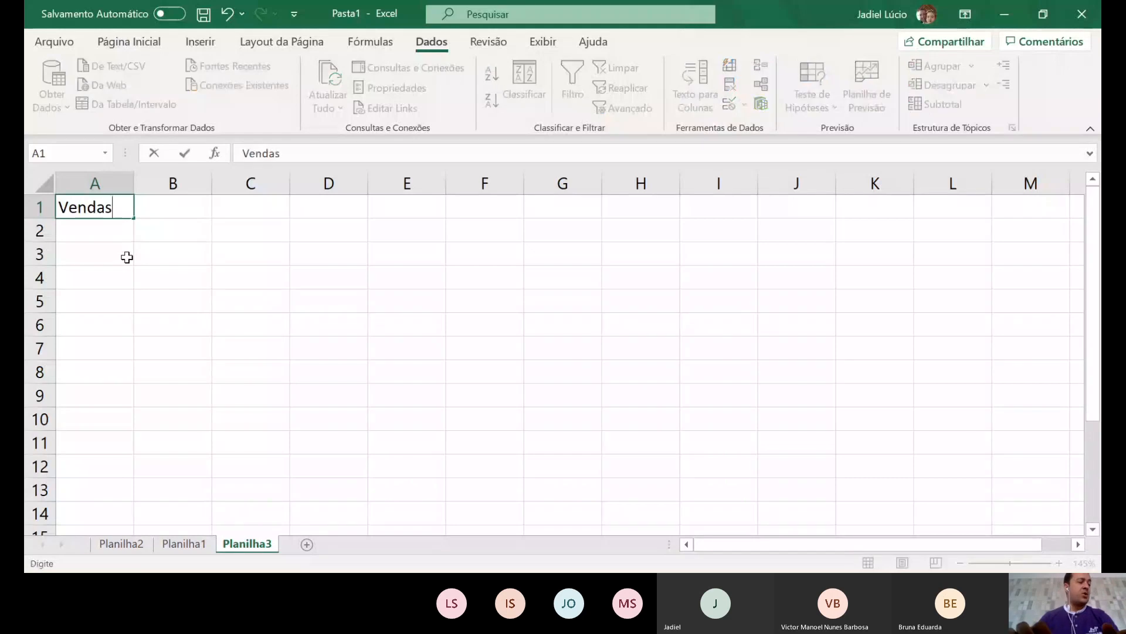
{"action": "key", "text": "Tab"}
{"action": "type", "text": "70"}
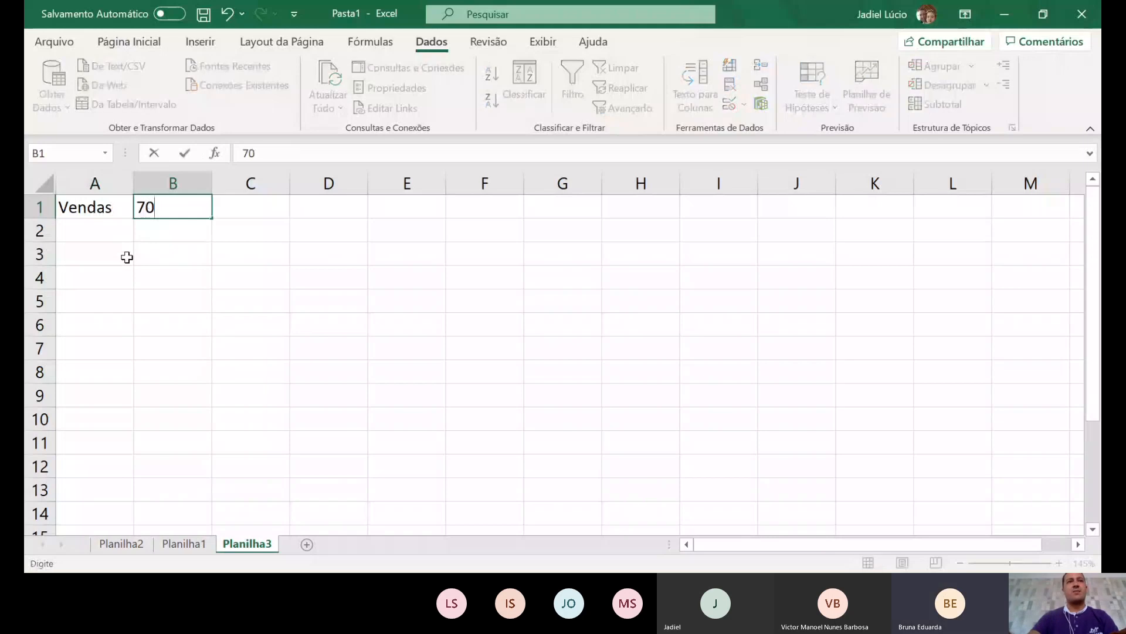
{"action": "key", "text": "BackSpace"}
{"action": "key", "text": "BackSpace"}
{"action": "type", "text": "66"}
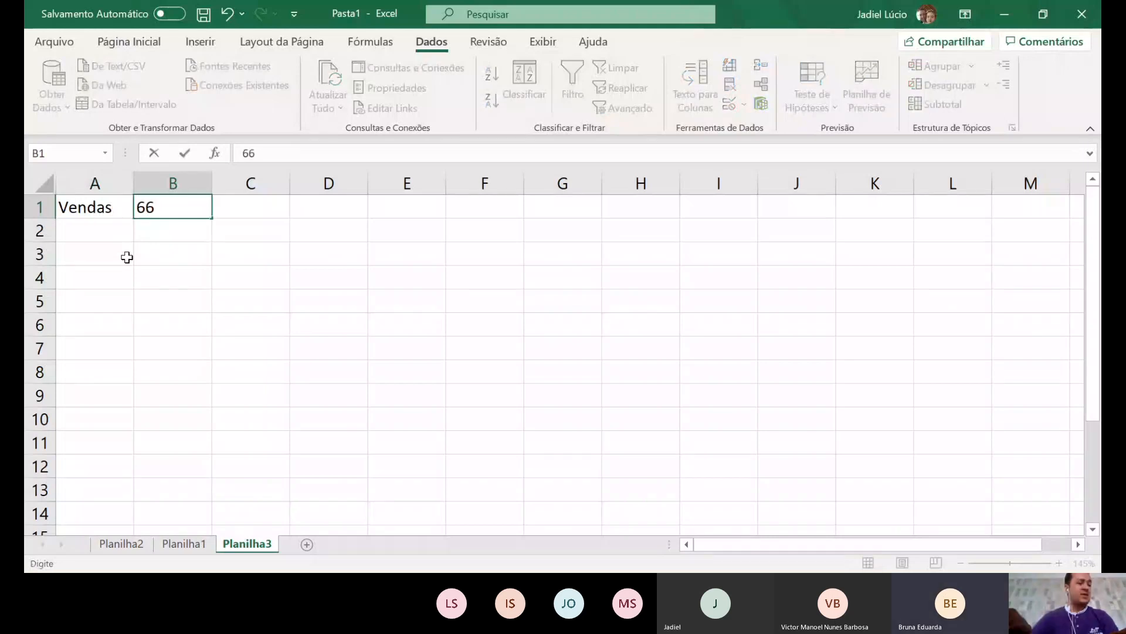
{"action": "key", "text": "BackSpace"}
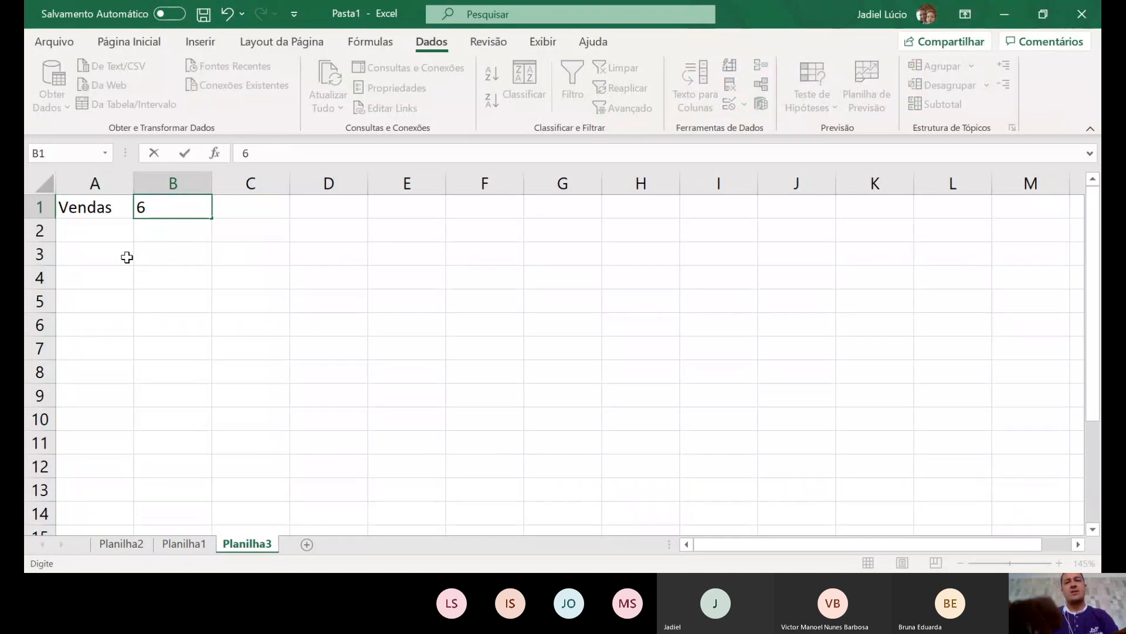
{"action": "type", "text": "70"}
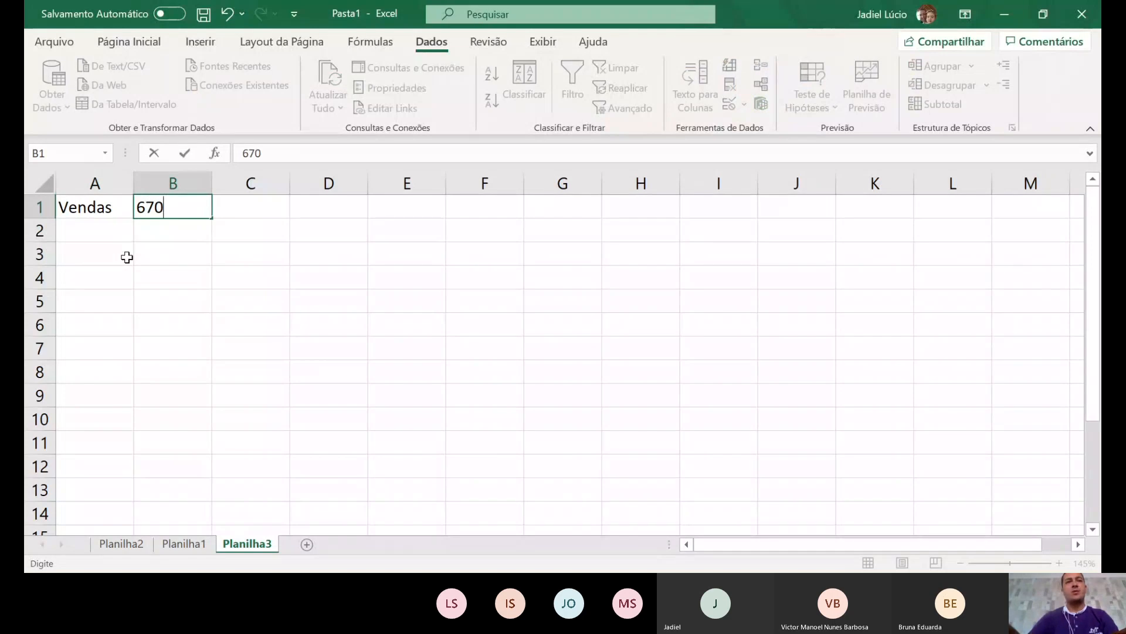
{"action": "type", "text": "00"}
{"action": "key", "text": "Return"}
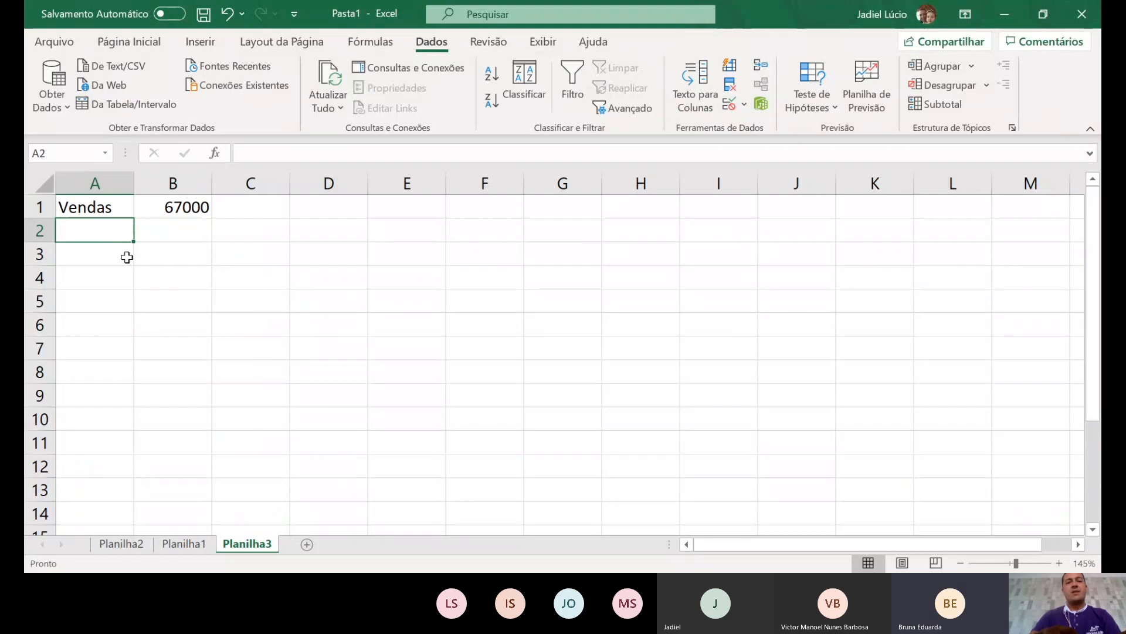
- Enter the label Custos with the value 32.550 in A2:B2
{"action": "type", "text": "cust"}
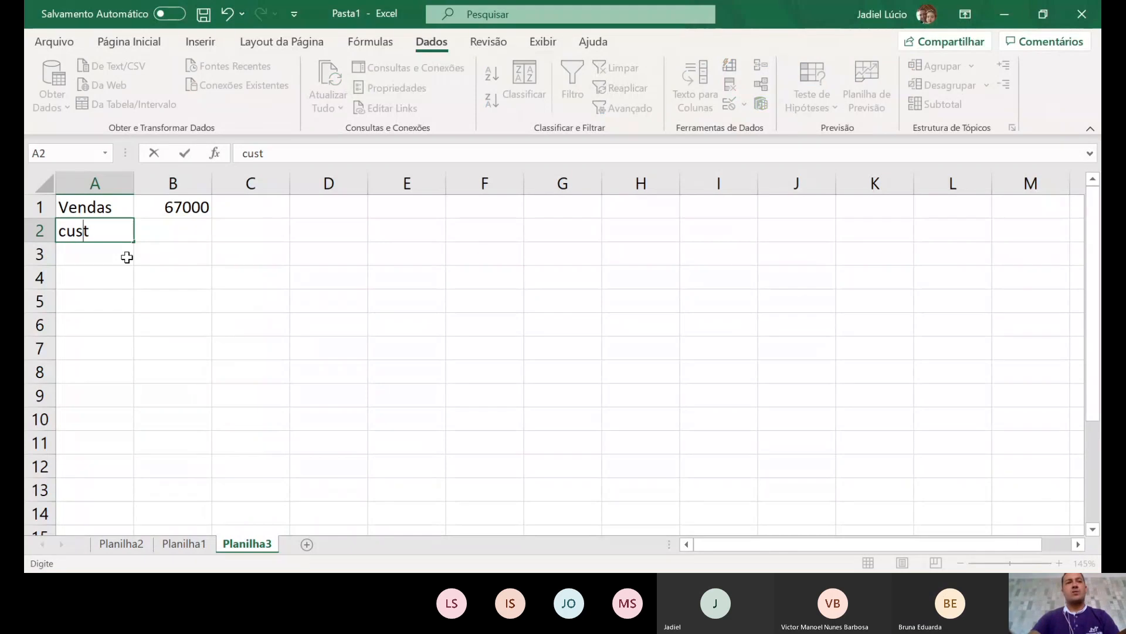
{"action": "key", "text": "BackSpace"}
{"action": "key", "text": "BackSpace"}
{"action": "key", "text": "BackSpace"}
{"action": "key", "text": "BackSpace"}
{"action": "type", "text": "C"}
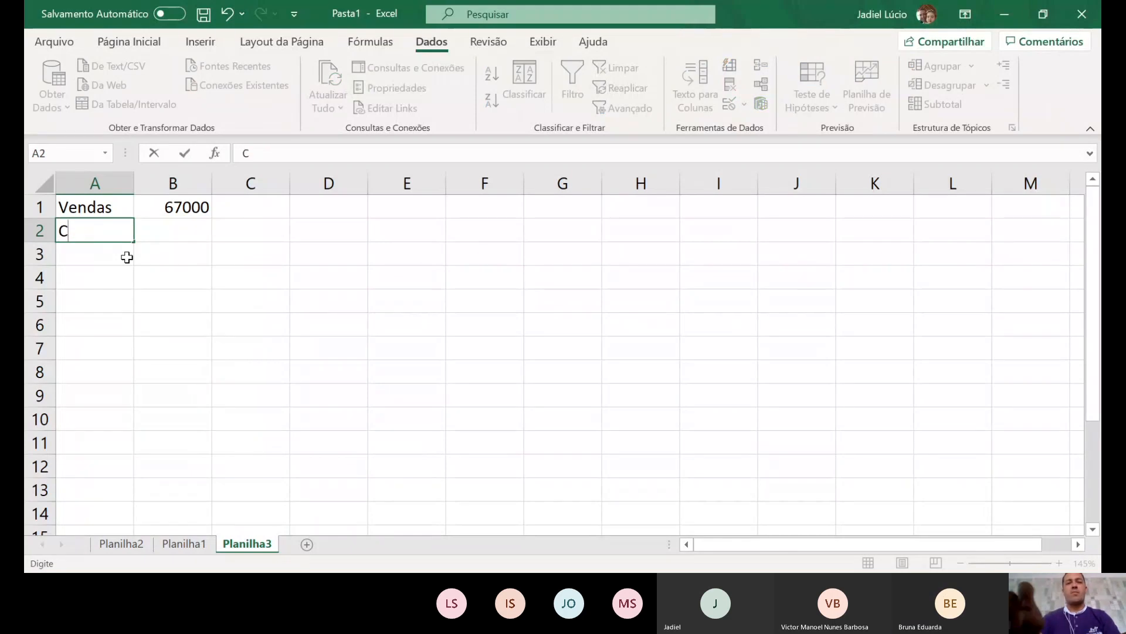
{"action": "type", "text": "usto"}
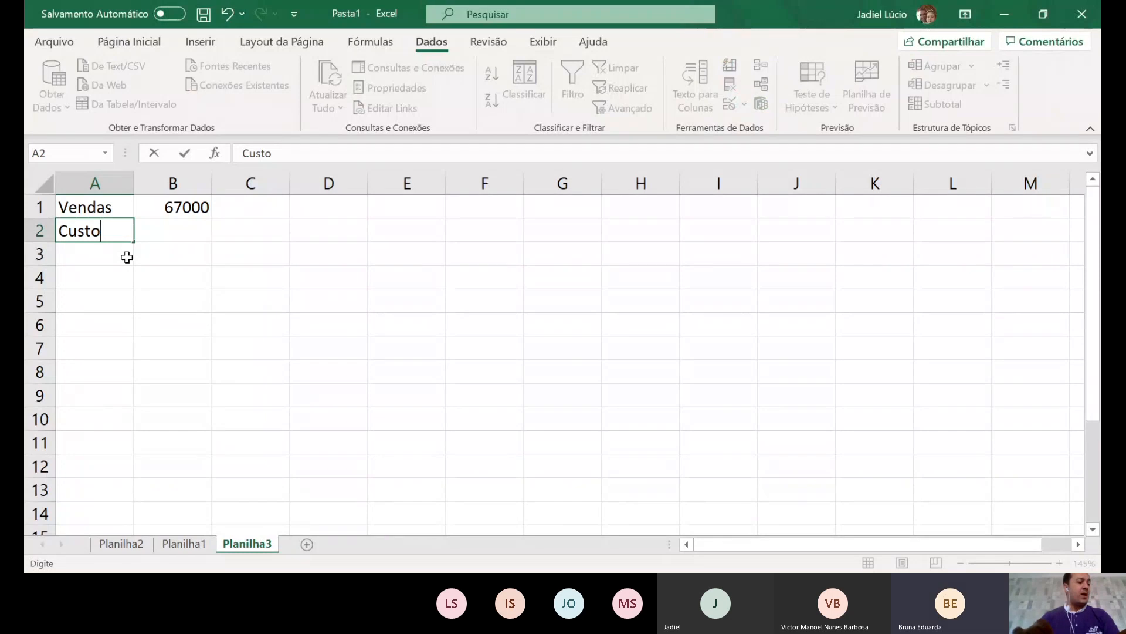
{"action": "type", "text": "s"}
{"action": "key", "text": "Tab"}
{"action": "type", "text": "32"}
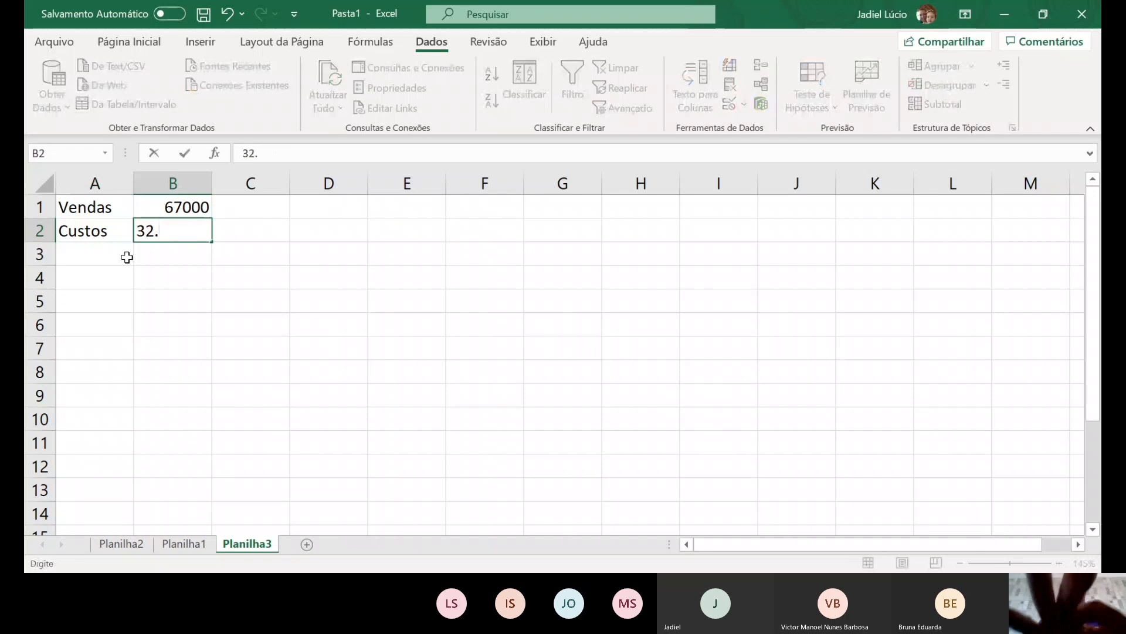
{"action": "type", "text": "5"}
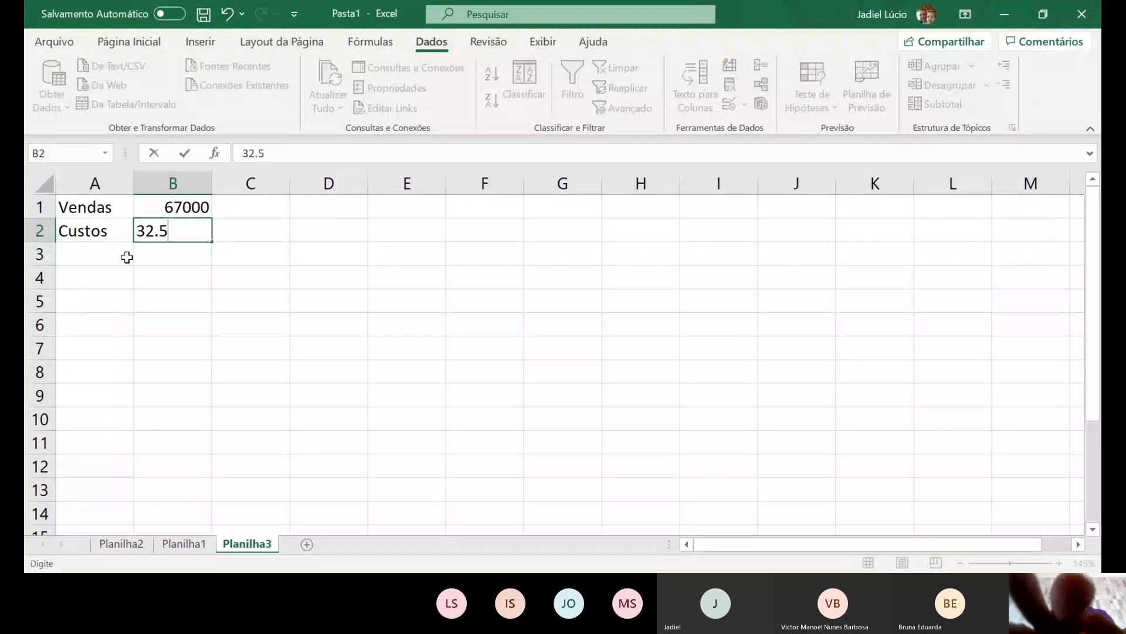
{"action": "type", "text": "50"}
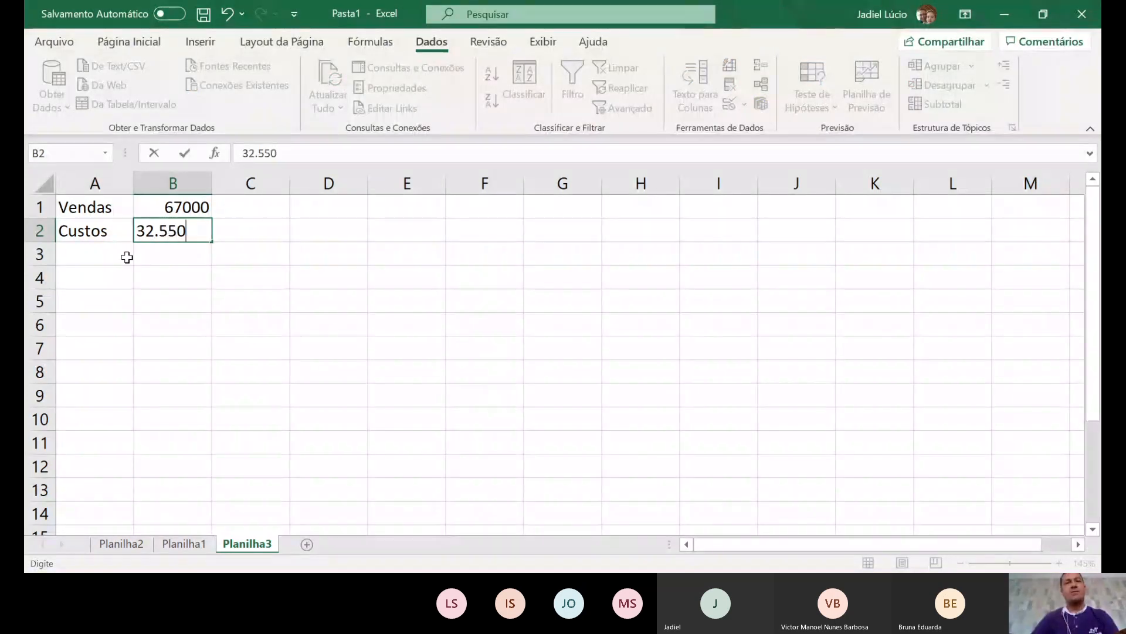
{"action": "left_click", "coordinate": [127, 257]}
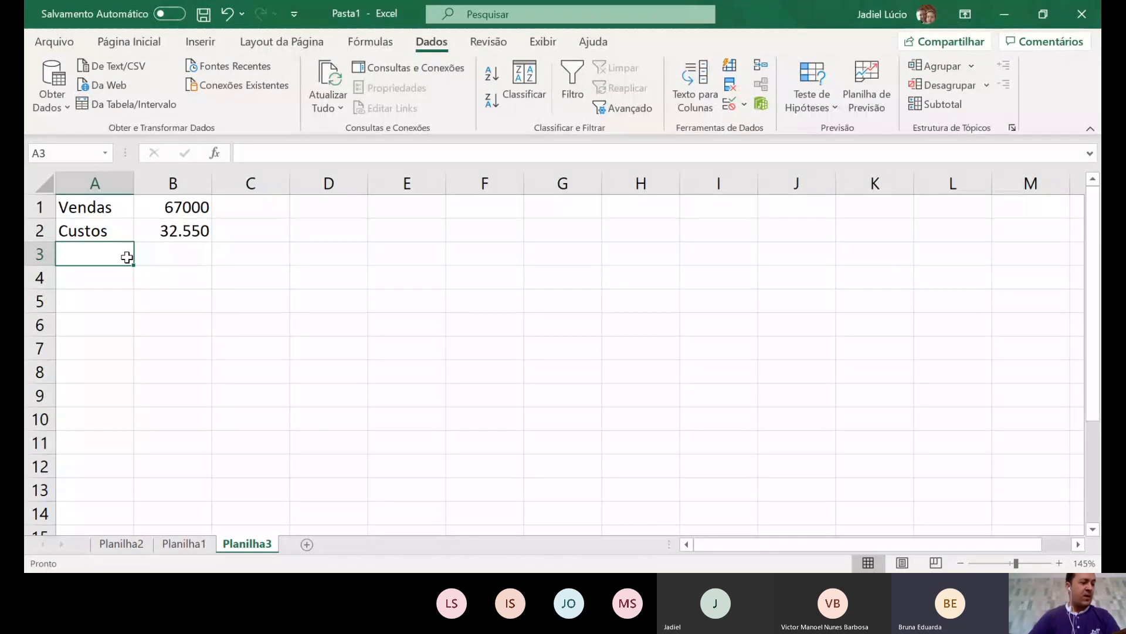
- Type margem, Despesas, Lucro and % Lucro S/ Vendas into A3:A6
{"action": "type", "text": "mar"}
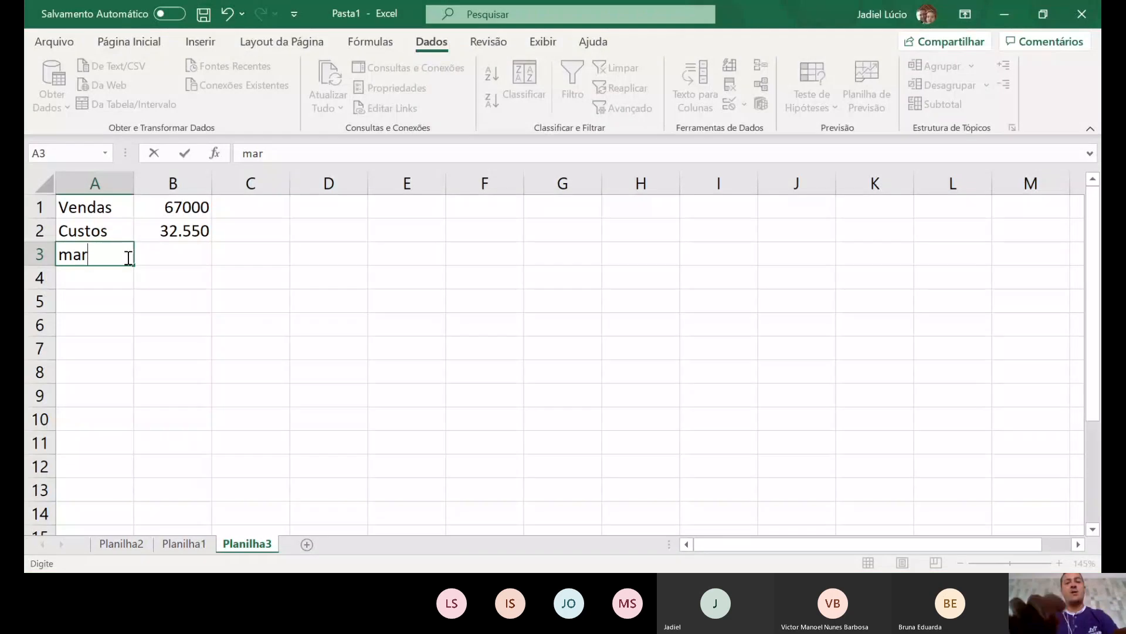
{"action": "type", "text": "gem"}
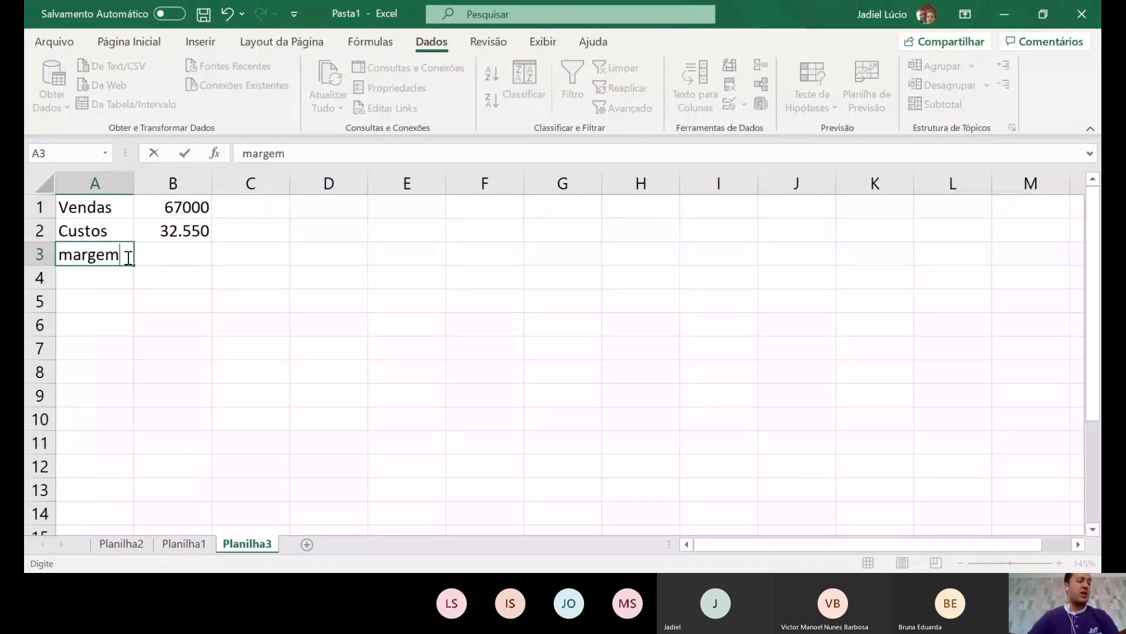
{"action": "key", "text": "Return"}
{"action": "type", "text": "Despe"}
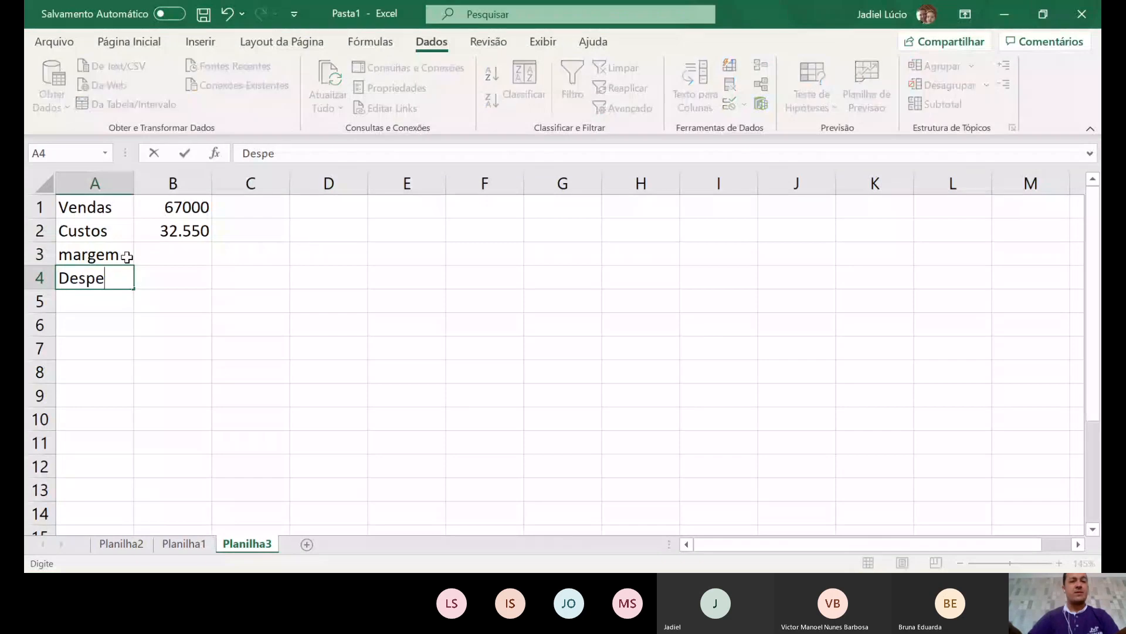
{"action": "type", "text": "sas"}
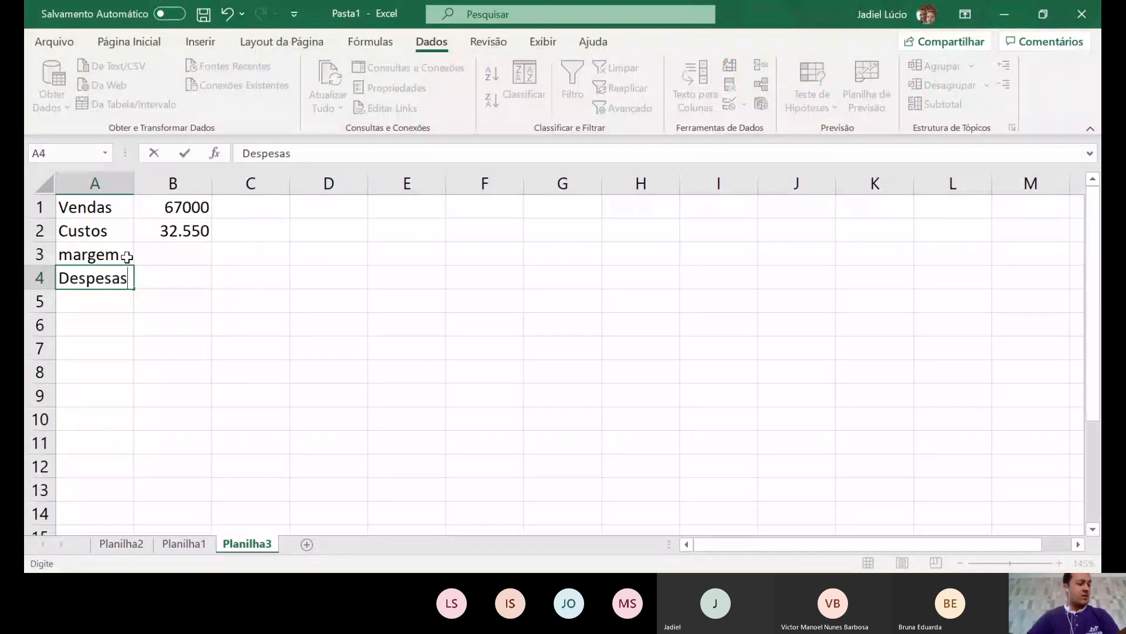
{"action": "key", "text": "Return"}
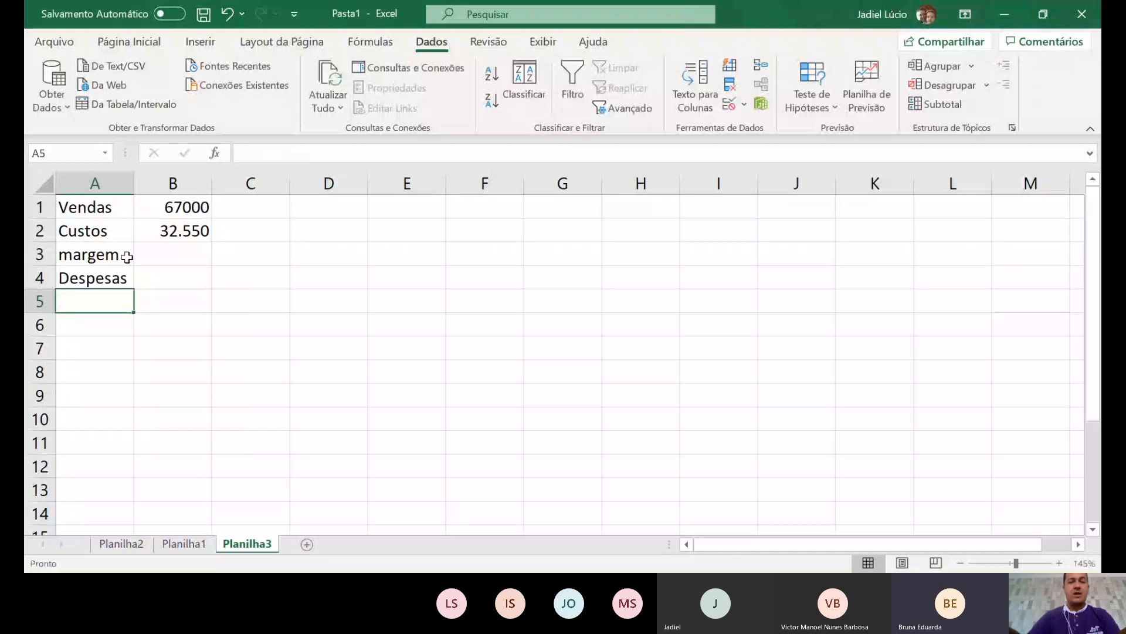
{"action": "type", "text": "Lucro"}
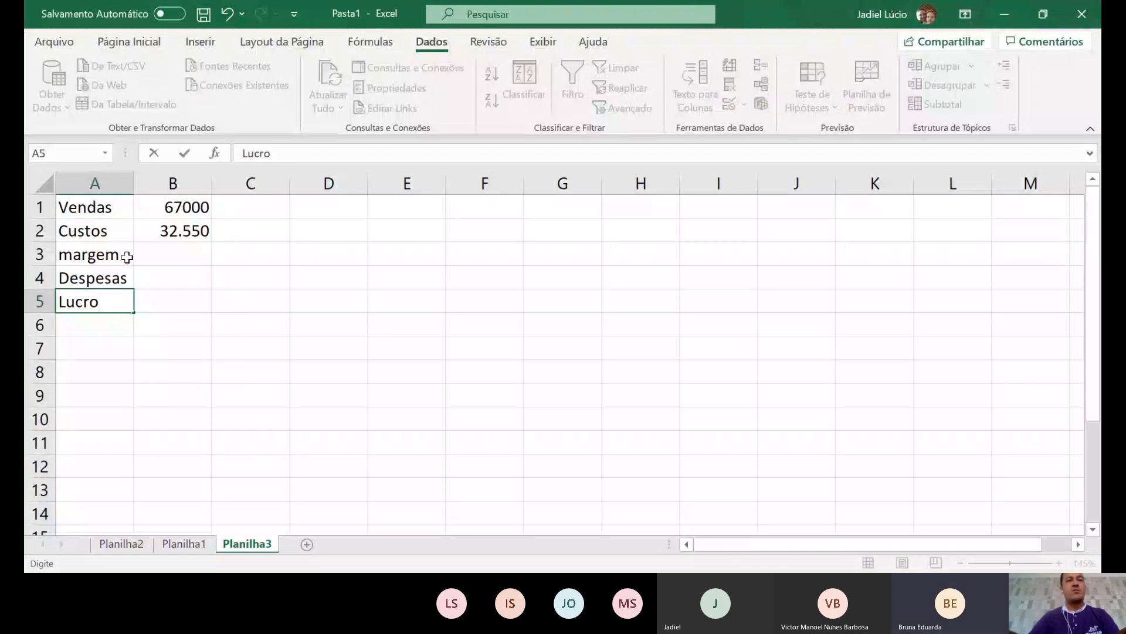
{"action": "key", "text": "Return"}
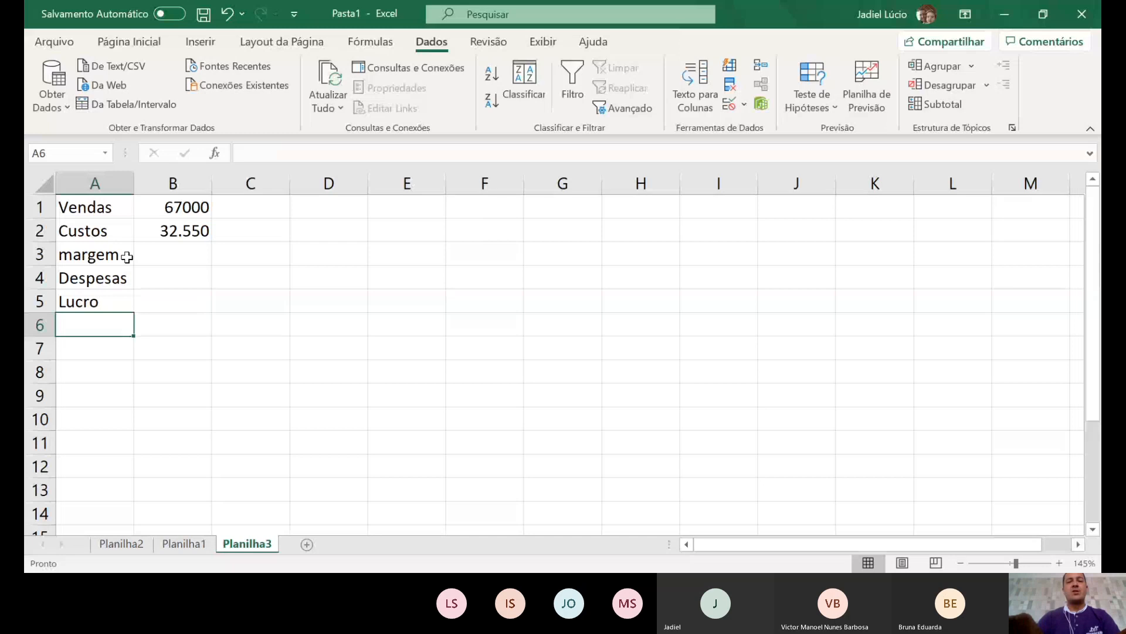
{"action": "type", "text": "% Lucro"}
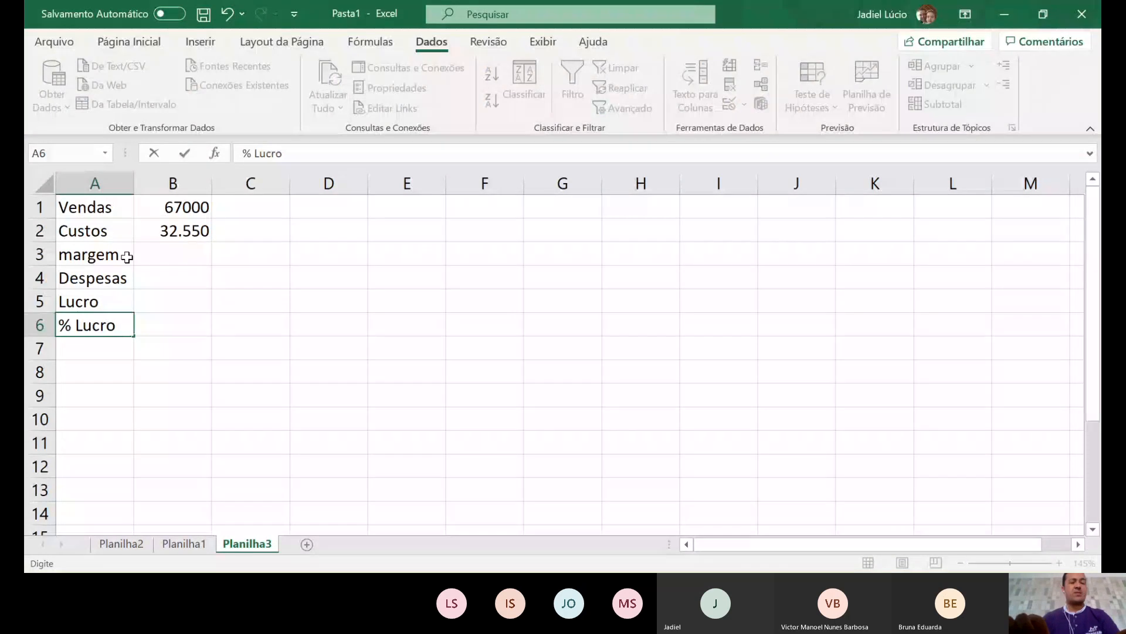
{"action": "type", "text": " S"}
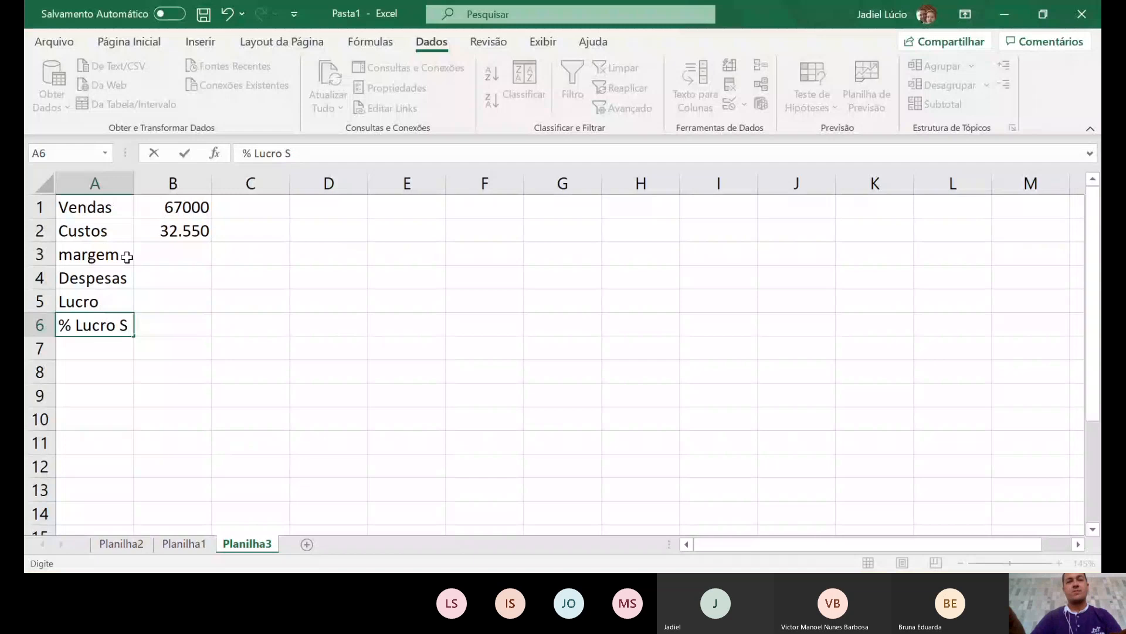
{"action": "type", "text": "/ Vendas"}
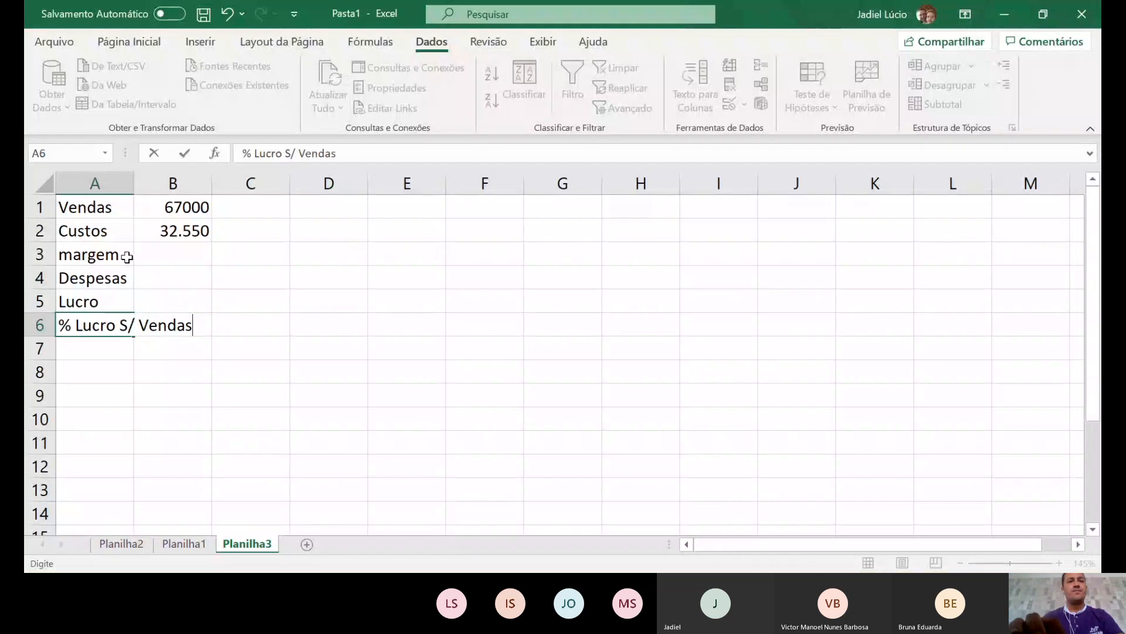
{"action": "key", "text": "Return"}
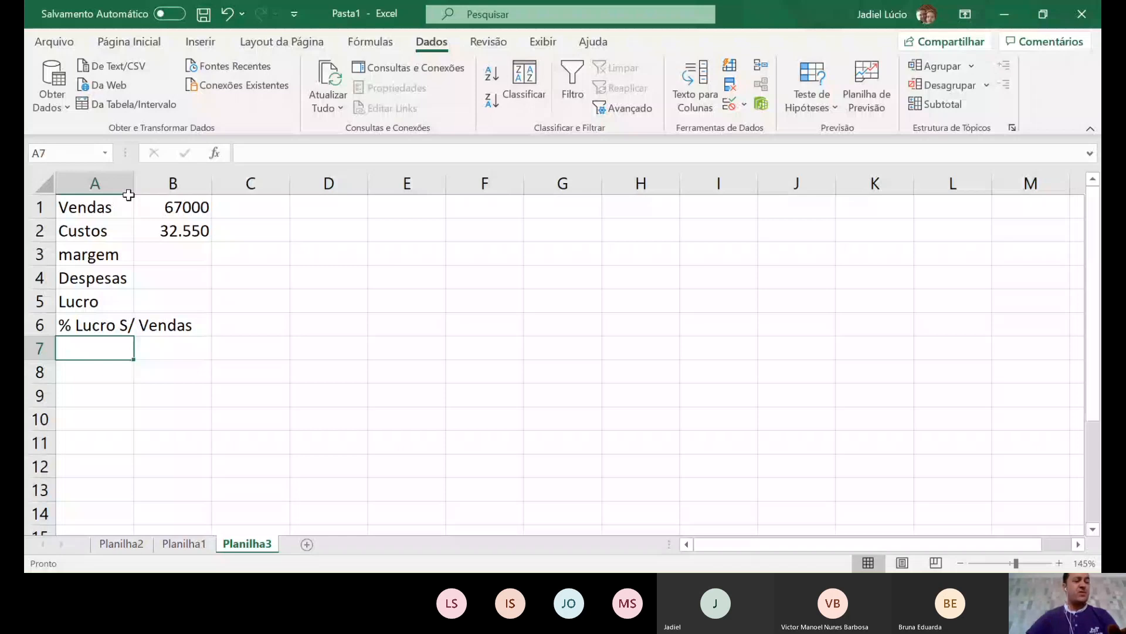
- Autofit column A and format B1:B5 as R$ accounting currency
{"action": "double_click", "coordinate": [128, 195]}
{"action": "left_click_drag", "start_coordinate": [246, 207], "coordinate": [251, 308]}
{"action": "left_click", "coordinate": [312, 350]}
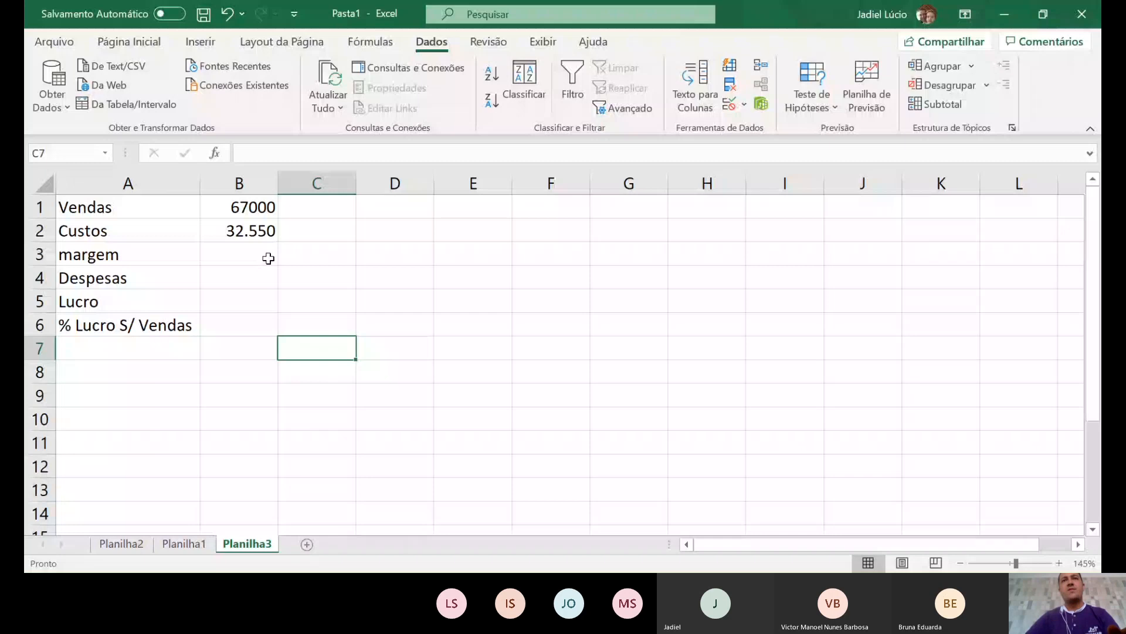
{"action": "left_click_drag", "start_coordinate": [250, 206], "coordinate": [249, 301]}
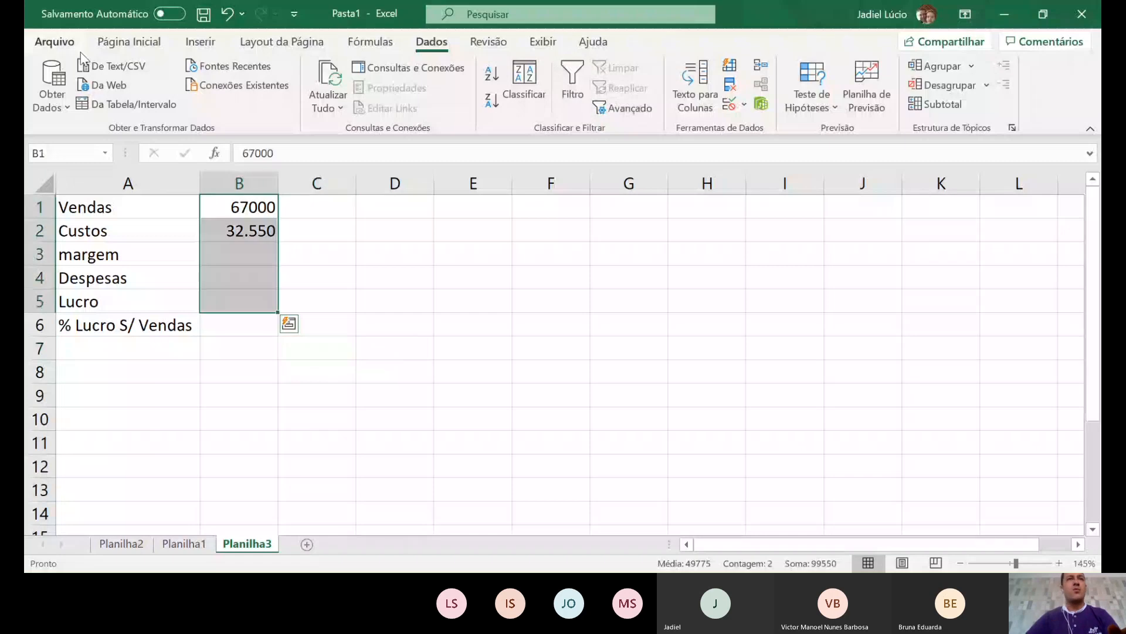
{"action": "left_click", "coordinate": [129, 42]}
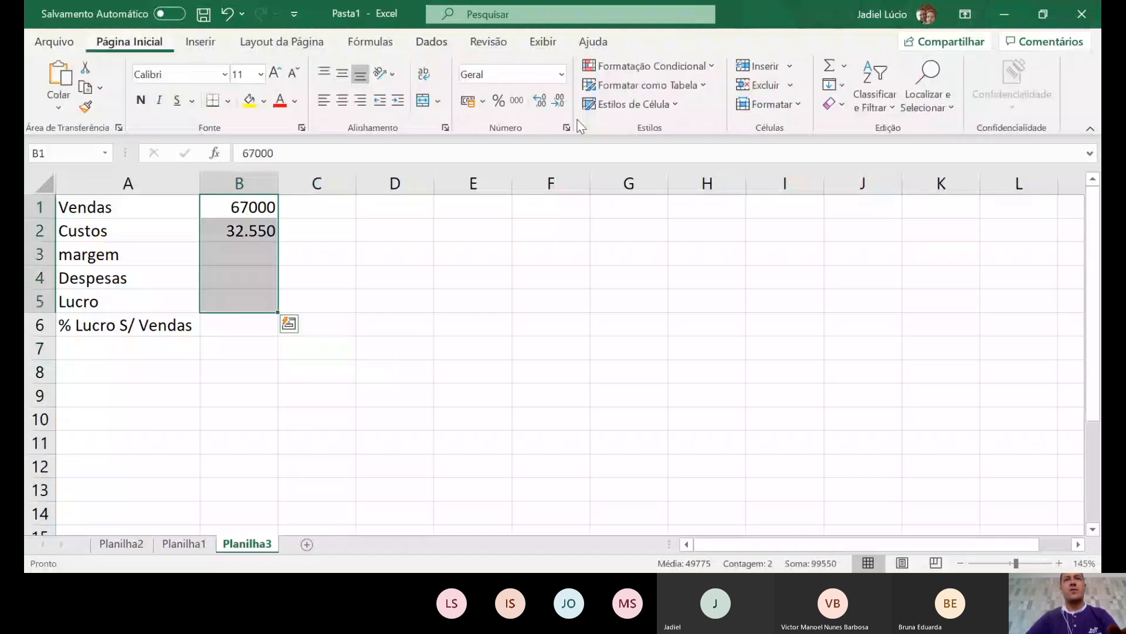
{"action": "left_click", "coordinate": [468, 101]}
{"action": "left_click", "coordinate": [320, 372]}
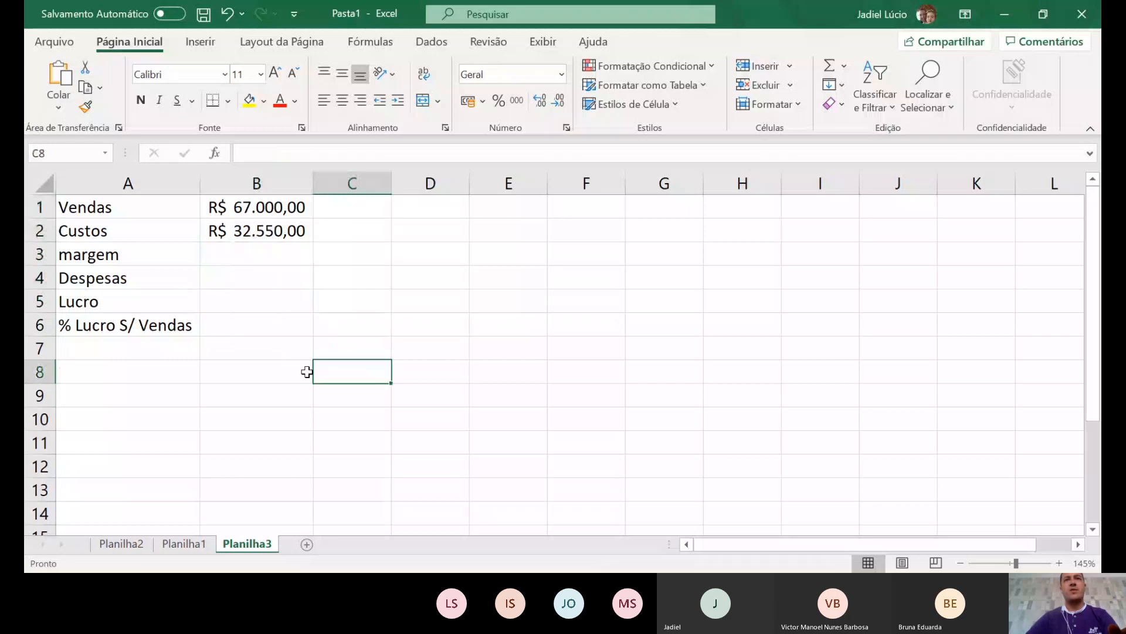
- Format B6 as a percentage and begin a formula in B3
{"action": "left_click", "coordinate": [256, 330]}
{"action": "left_click", "coordinate": [499, 100]}
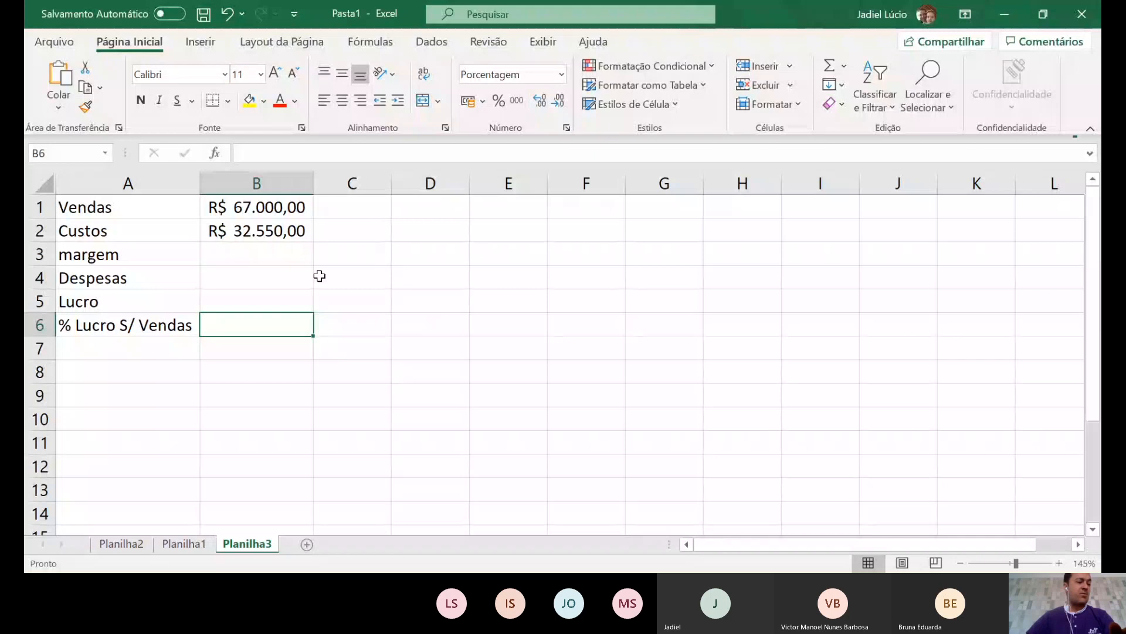
{"action": "left_click", "coordinate": [258, 261]}
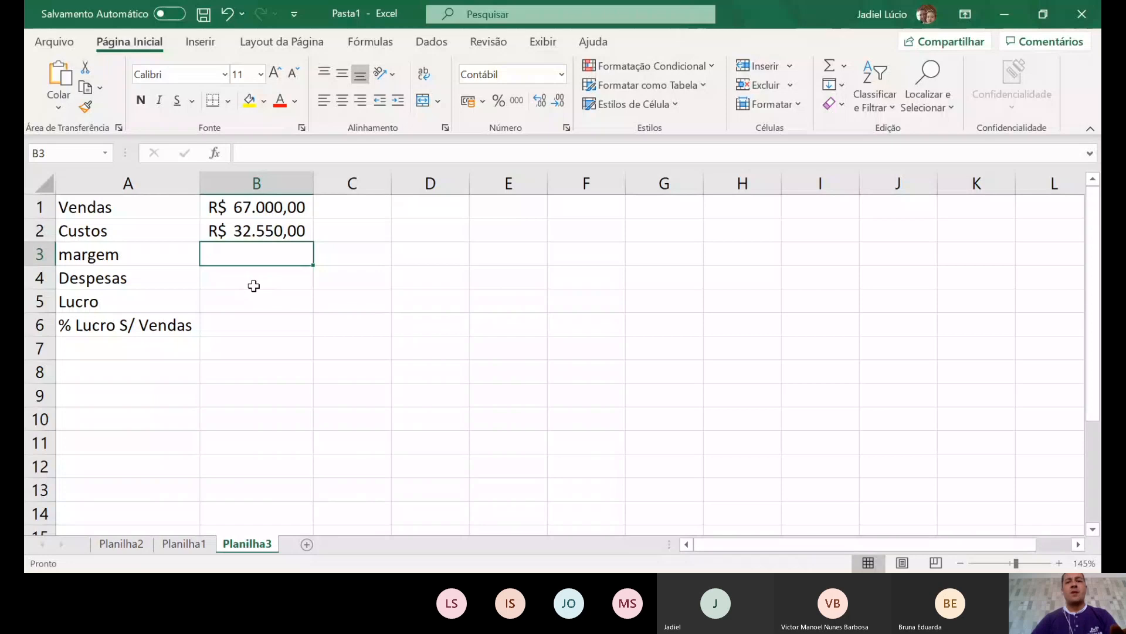
{"action": "type", "text": "="}
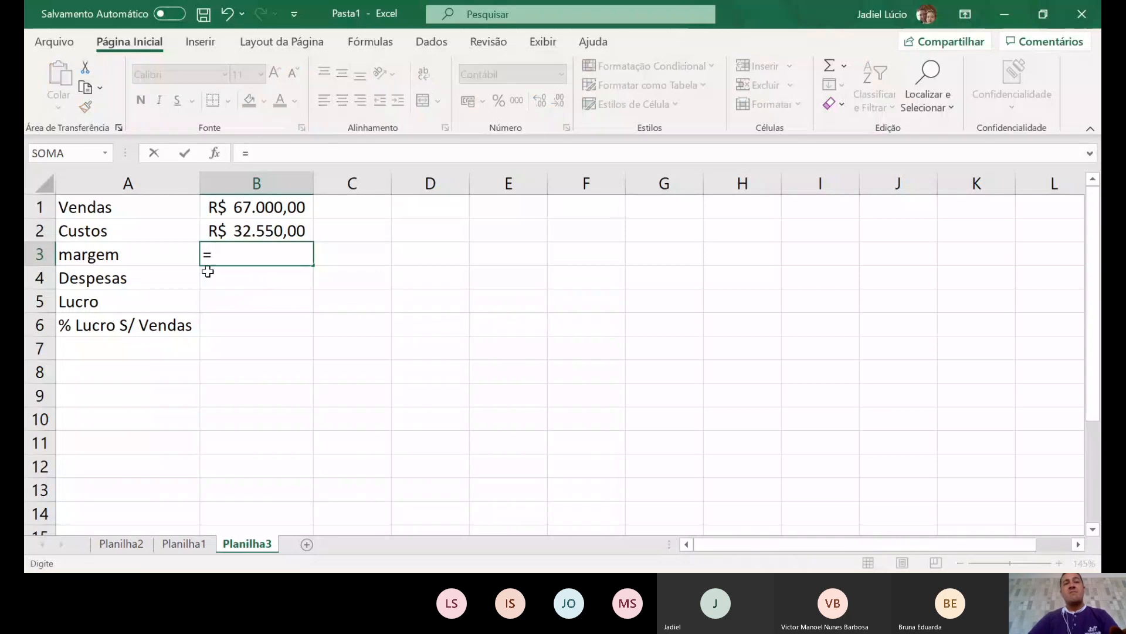
- Compute margem in B3 with =B1-B2, giving R$ 34.450,00
{"action": "left_click", "coordinate": [268, 210]}
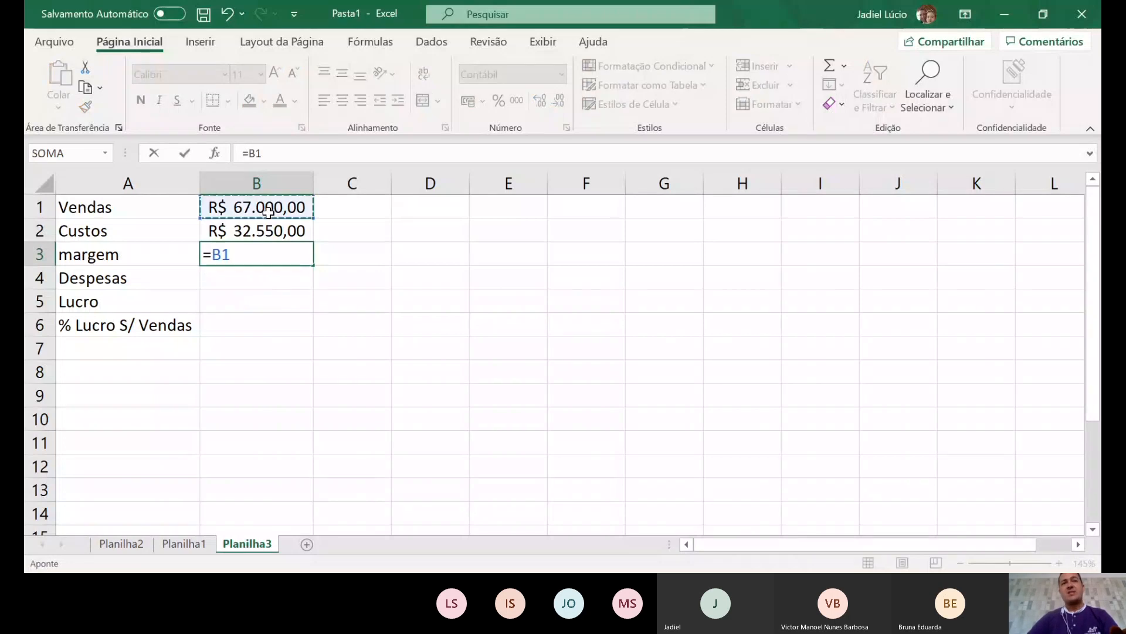
{"action": "type", "text": "-"}
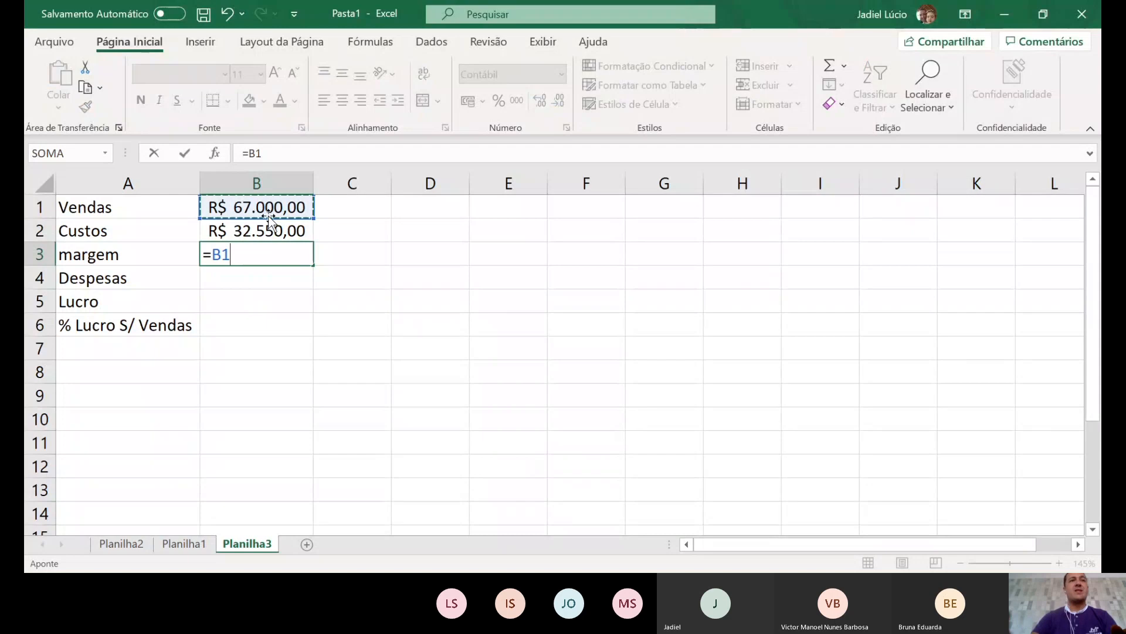
{"action": "left_click", "coordinate": [258, 230]}
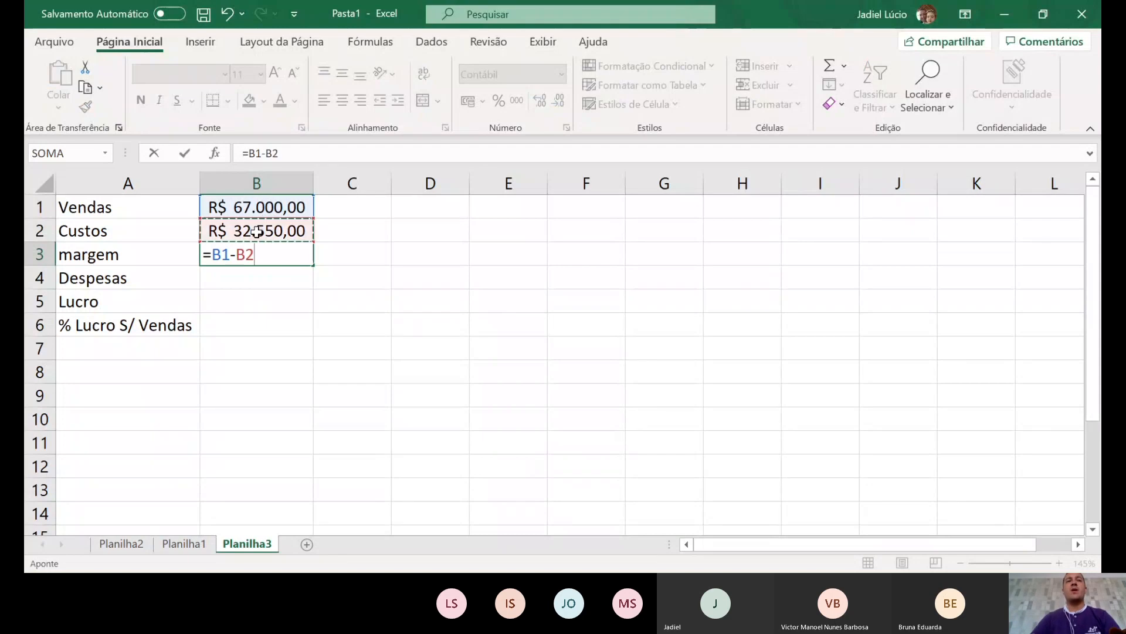
{"action": "key", "text": "Return"}
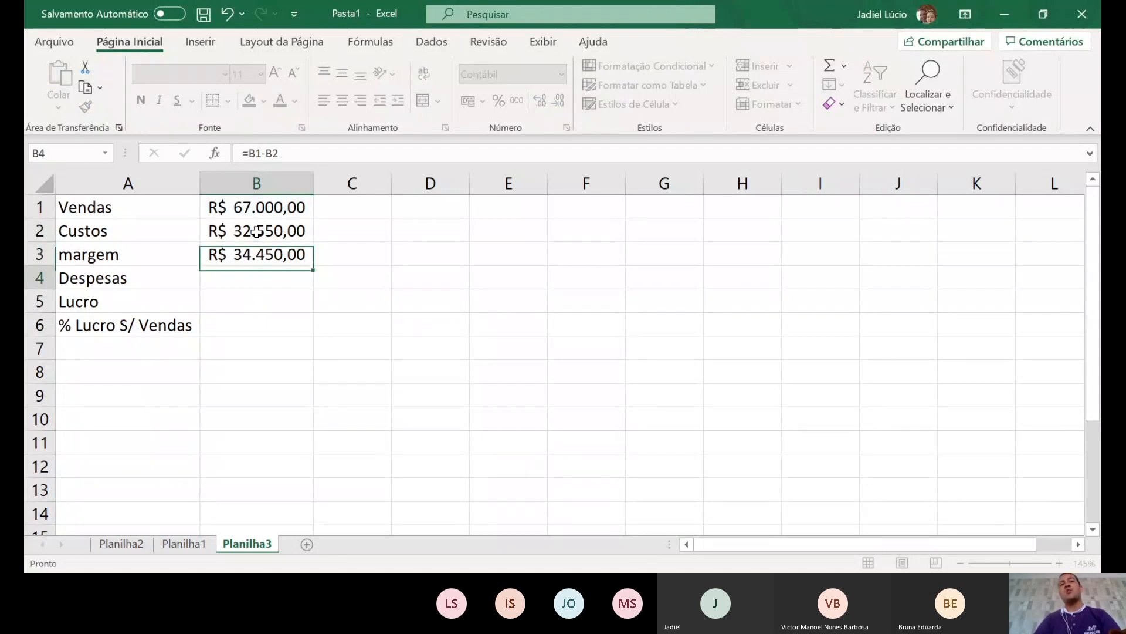
{"action": "left_click", "coordinate": [262, 255]}
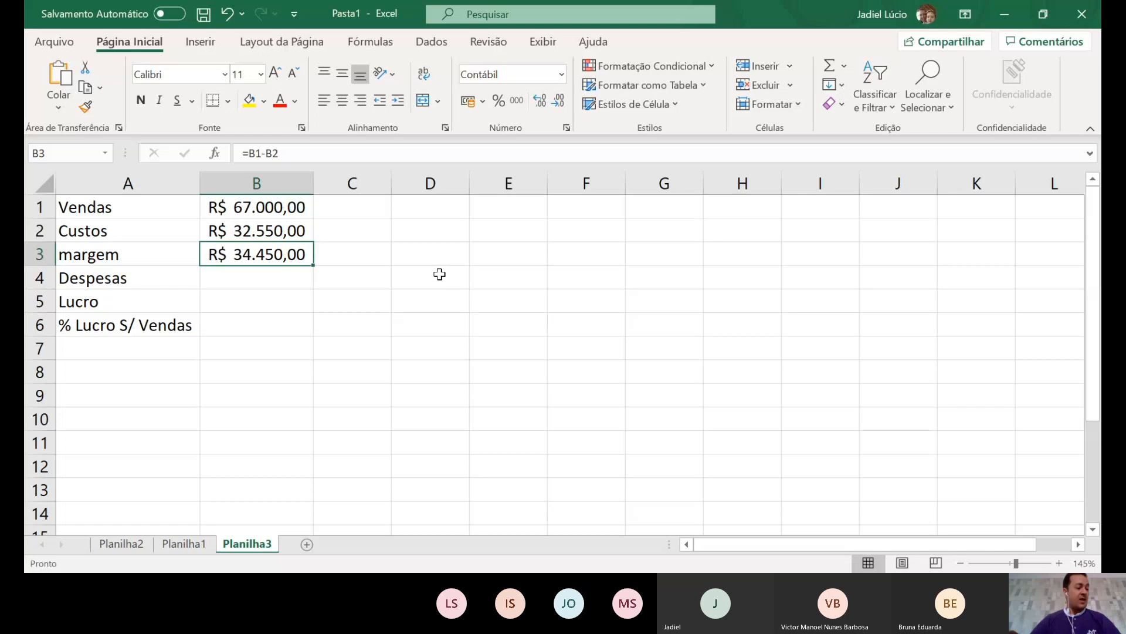
{"action": "key", "text": "Down"}
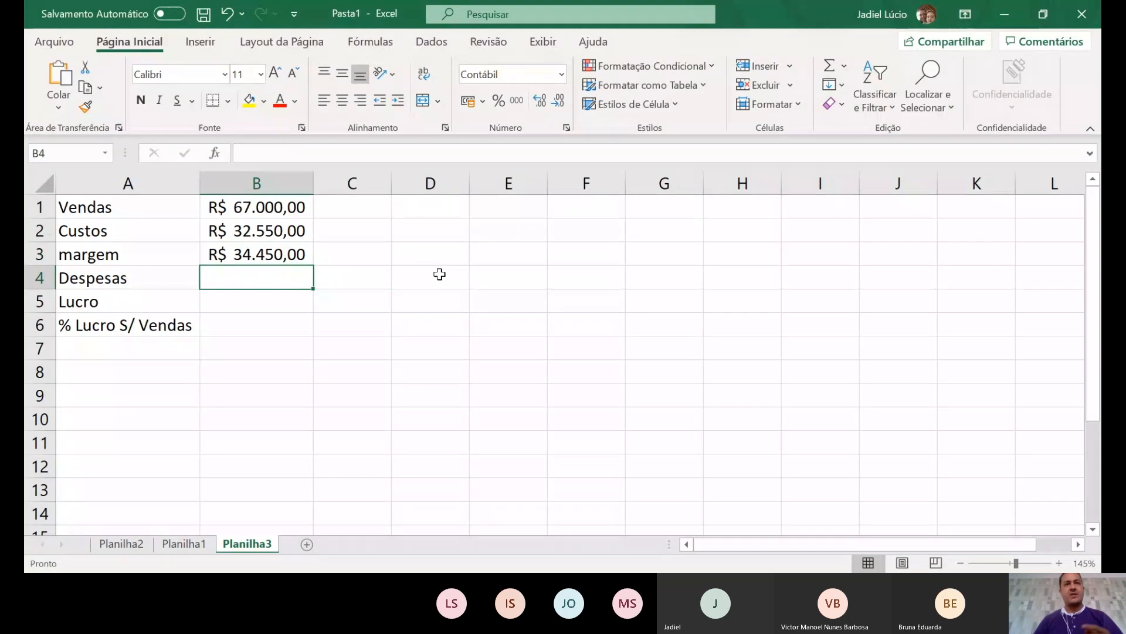
- Enter =B1*0,4 in B4 so Despesas shows R$ 26.800,00
{"action": "type", "text": "="}
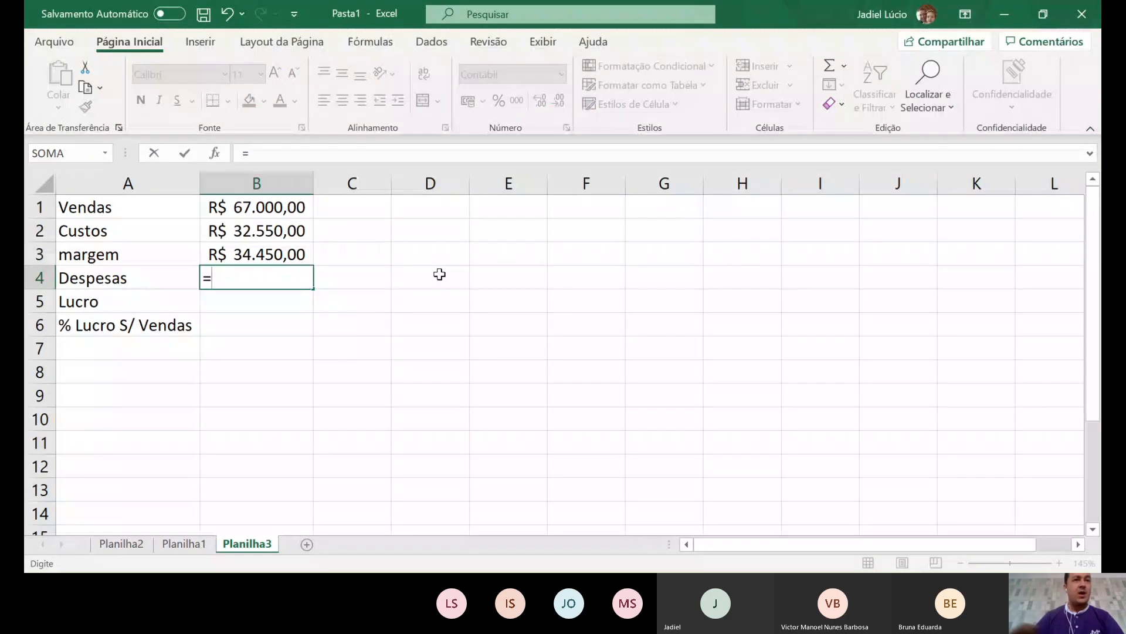
{"action": "left_click", "coordinate": [254, 215]}
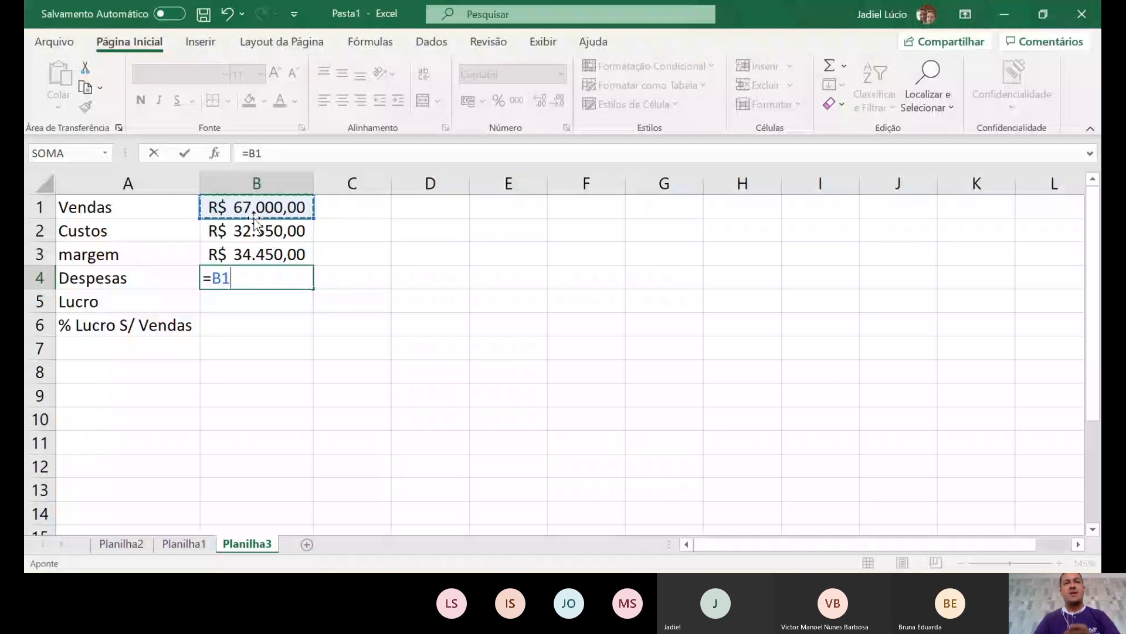
{"action": "type", "text": "*"}
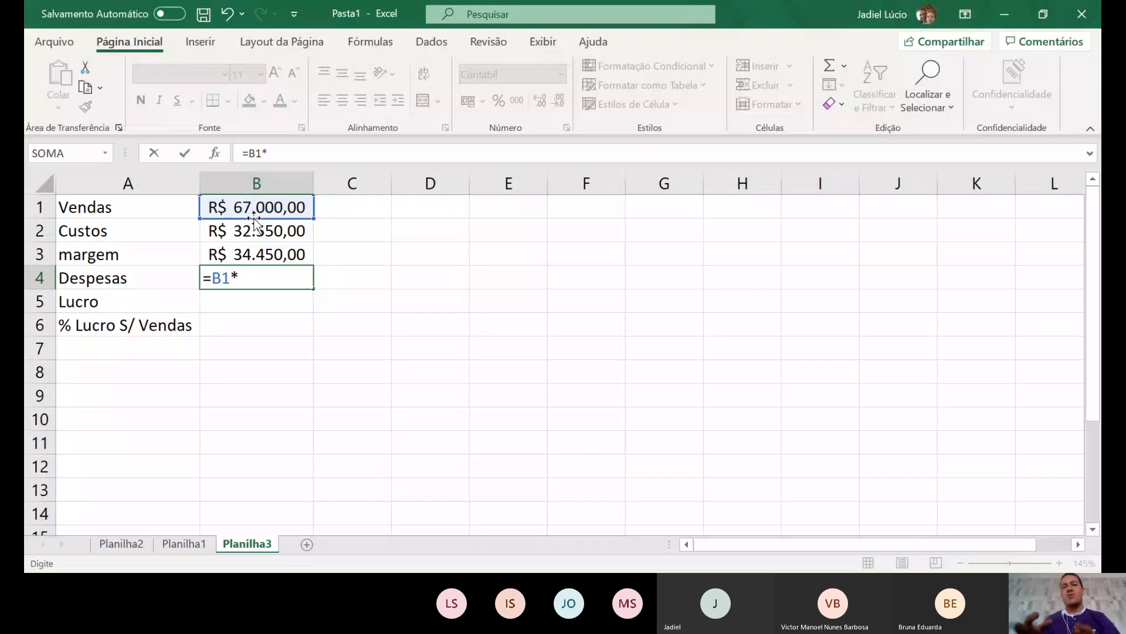
{"action": "type", "text": "0,4"}
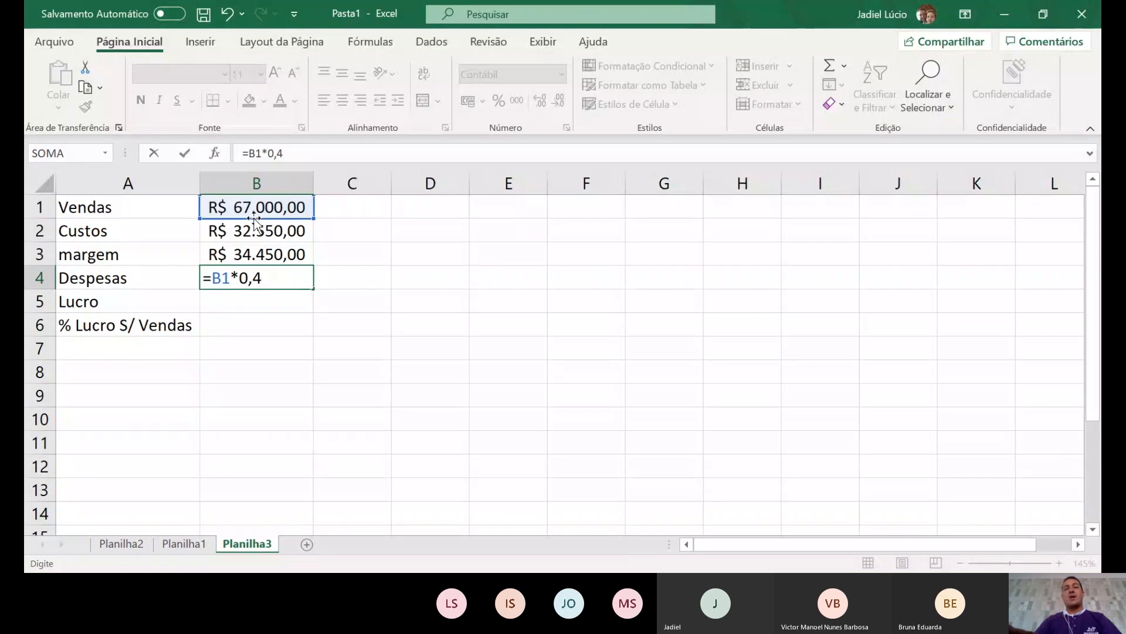
{"action": "key", "text": "Return"}
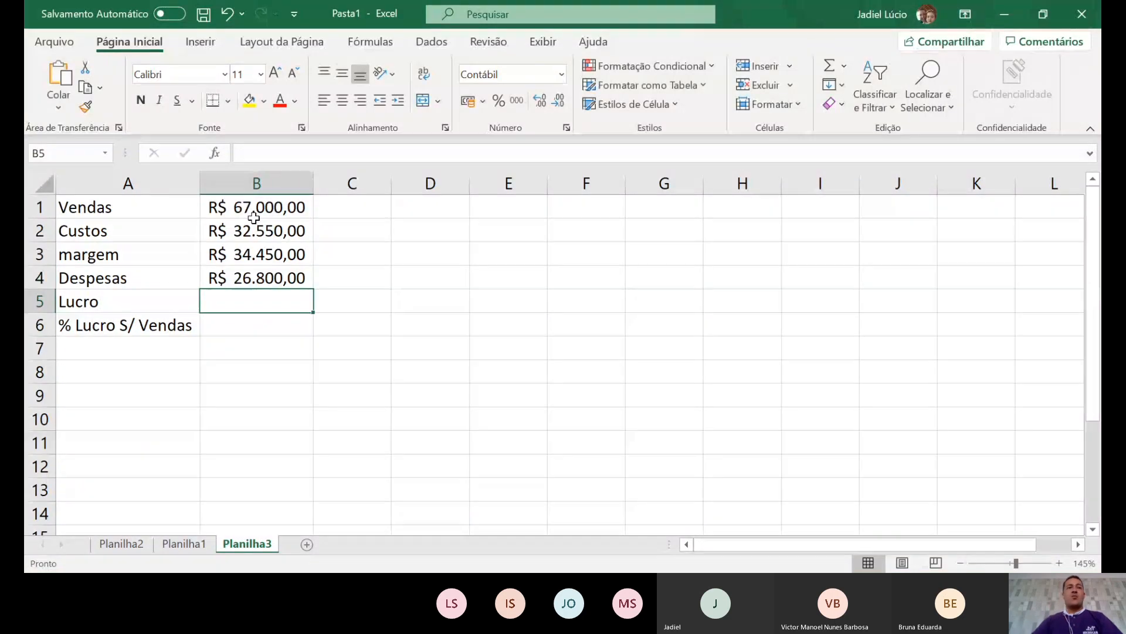
{"action": "key", "text": "Up"}
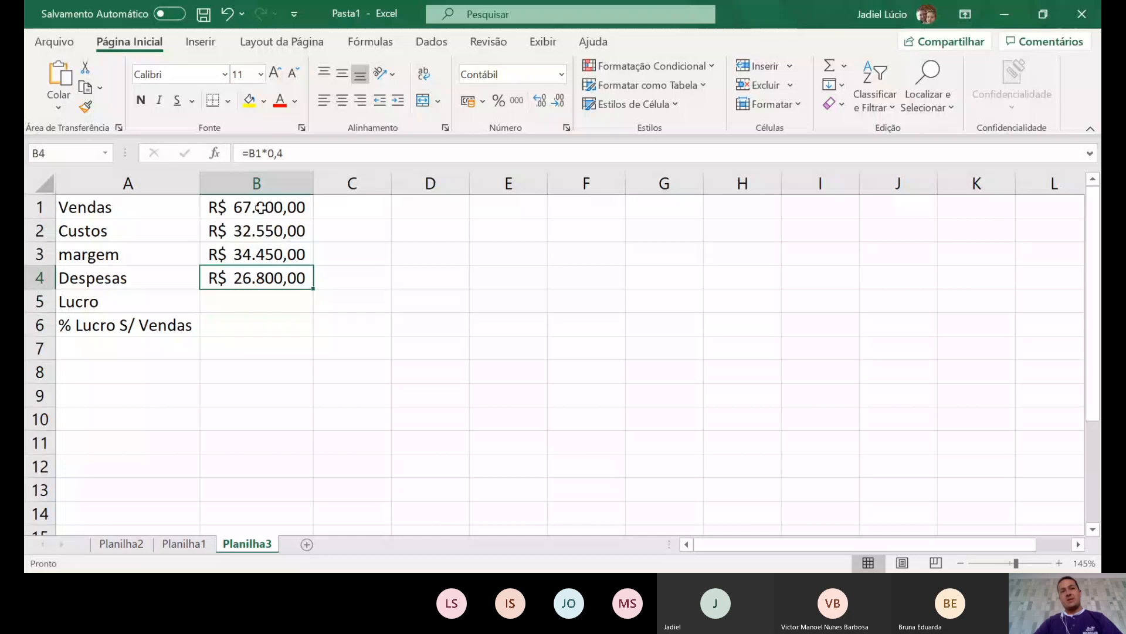
{"action": "left_click", "coordinate": [246, 305]}
- Enter =B3-B4 in B5 so Lucro shows R$ 7.650,00
{"action": "type", "text": "="}
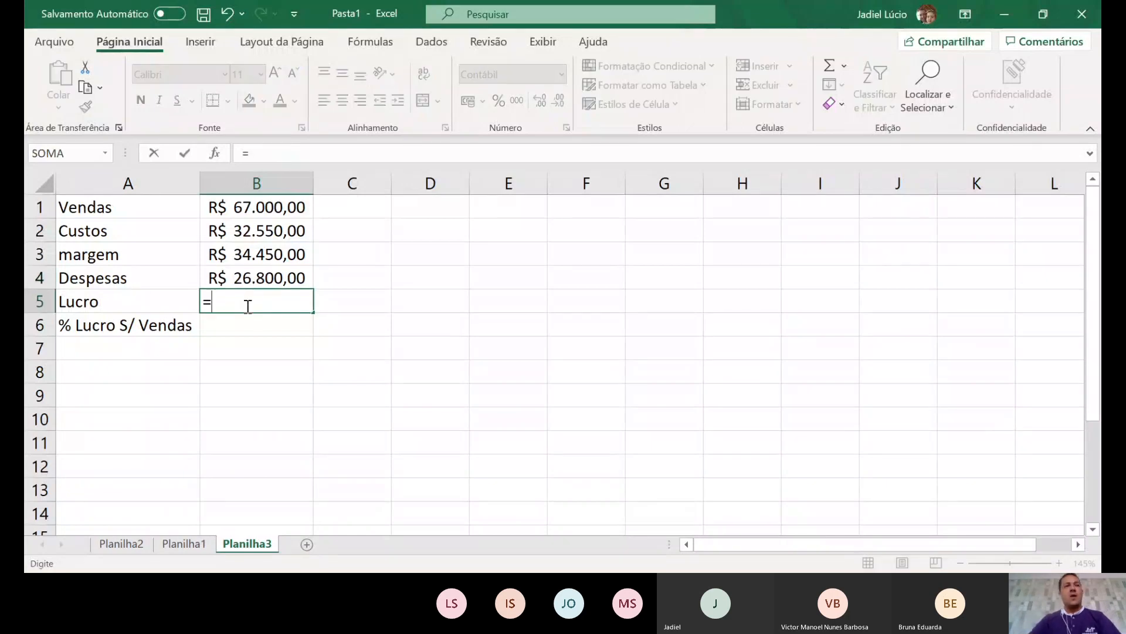
{"action": "left_click", "coordinate": [269, 250]}
{"action": "type", "text": "-"}
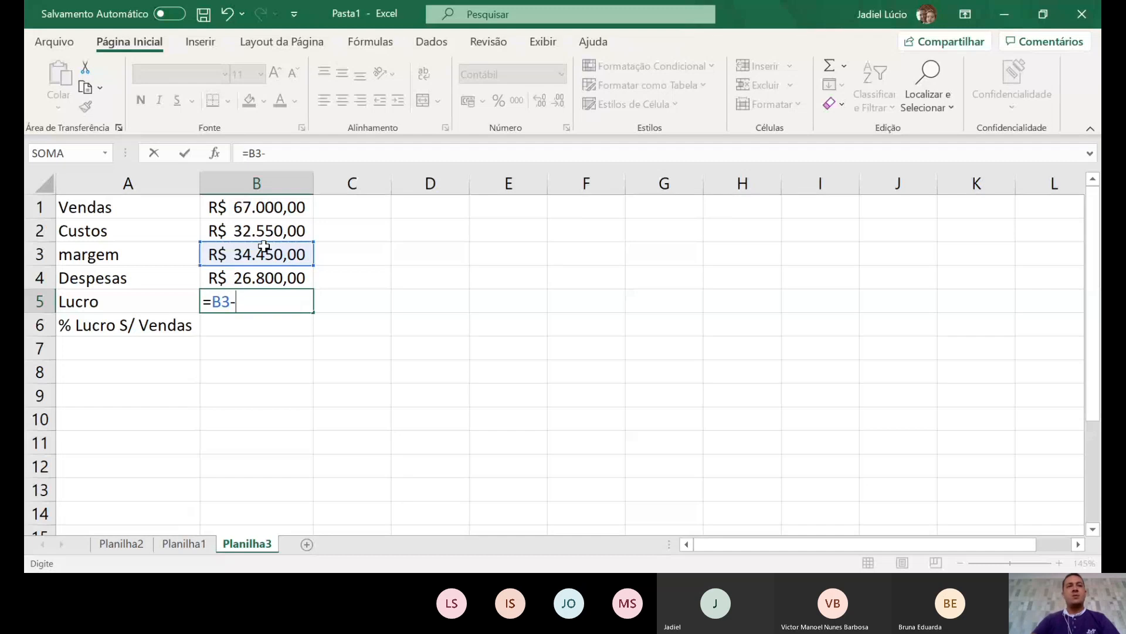
{"action": "left_click", "coordinate": [281, 280]}
{"action": "key", "text": "Return"}
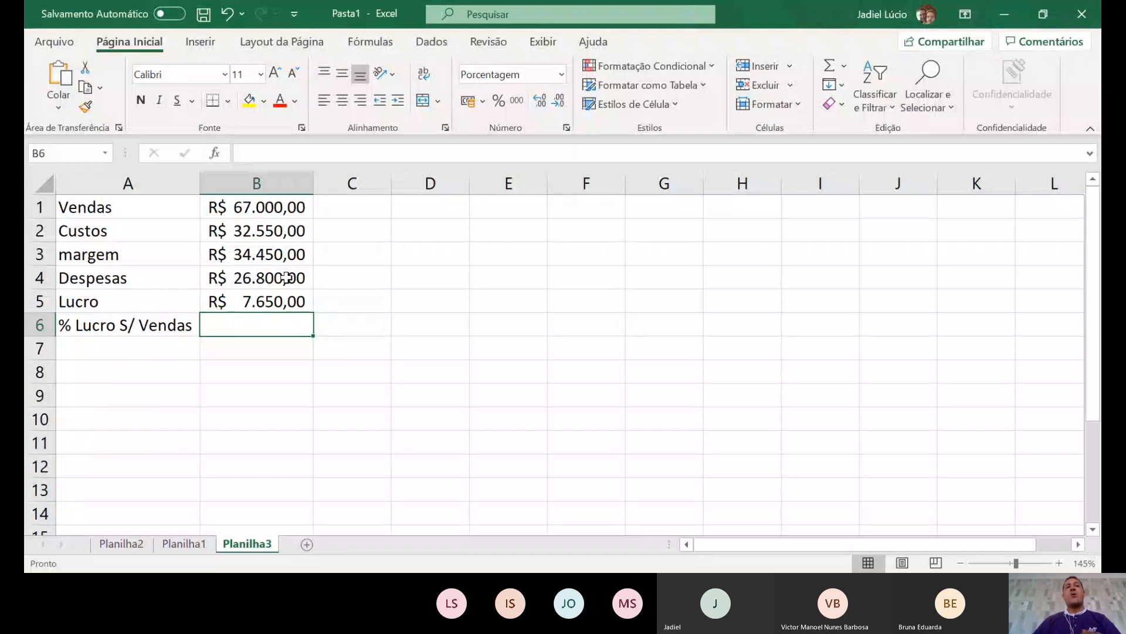
{"action": "type", "text": "="}
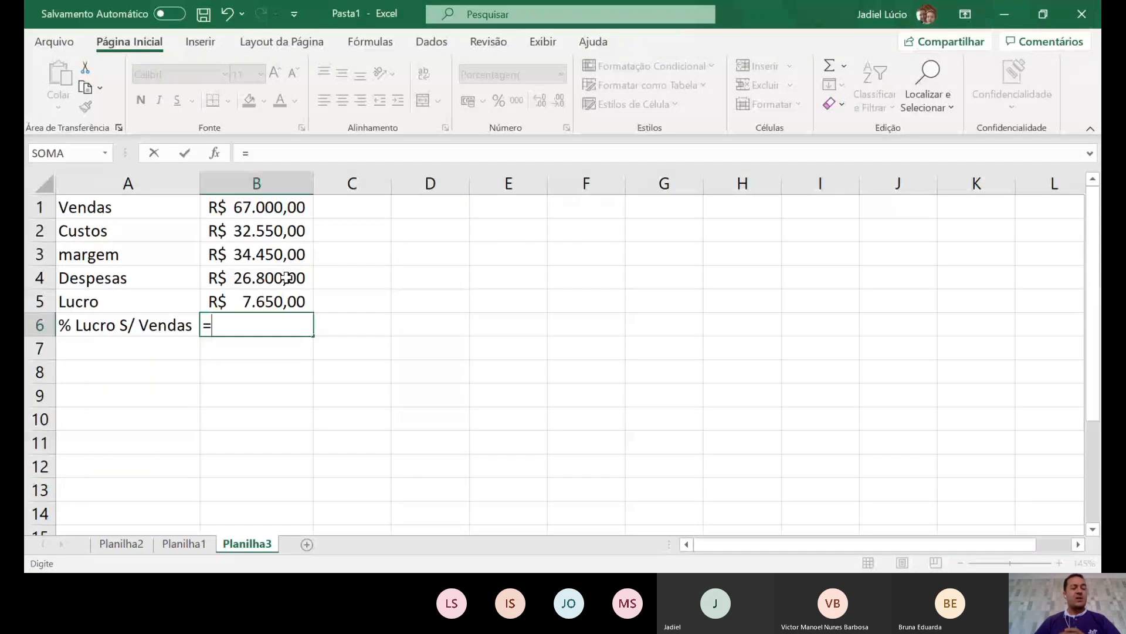
- Complete B6 as =B5/B1 so the profit share of sales reads 11%
{"action": "left_click", "coordinate": [292, 299]}
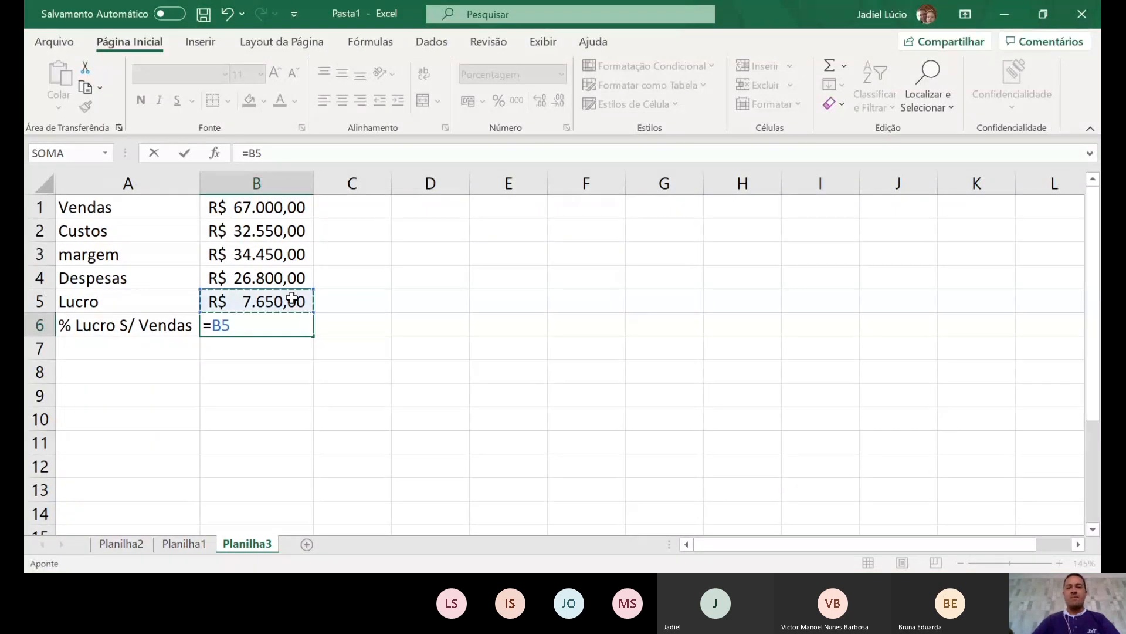
{"action": "type", "text": "/"}
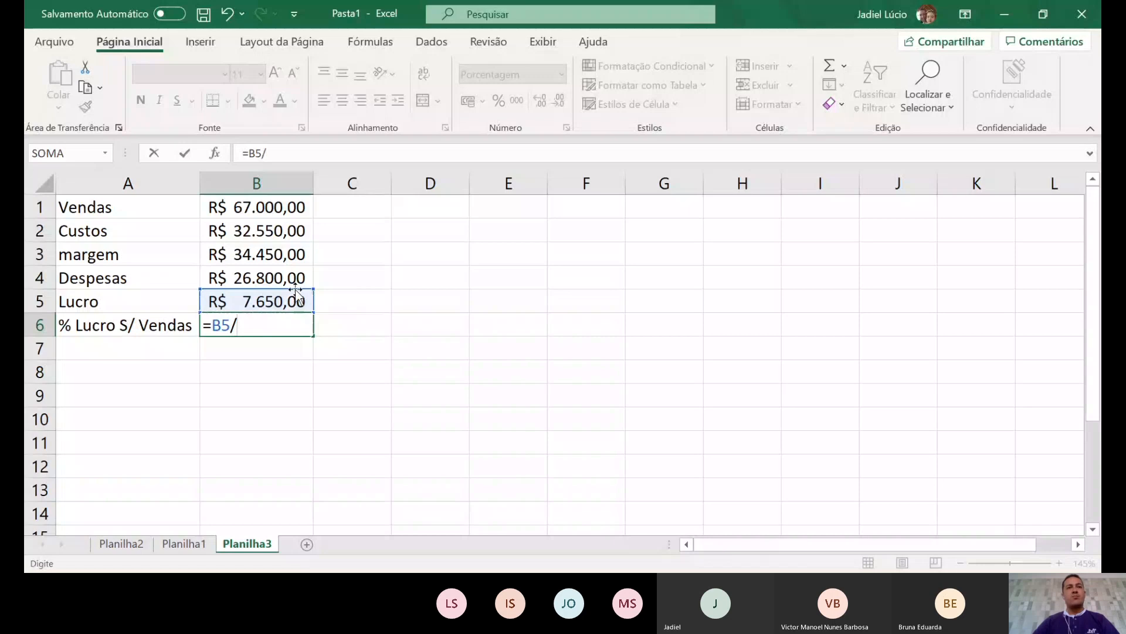
{"action": "left_click", "coordinate": [266, 207]}
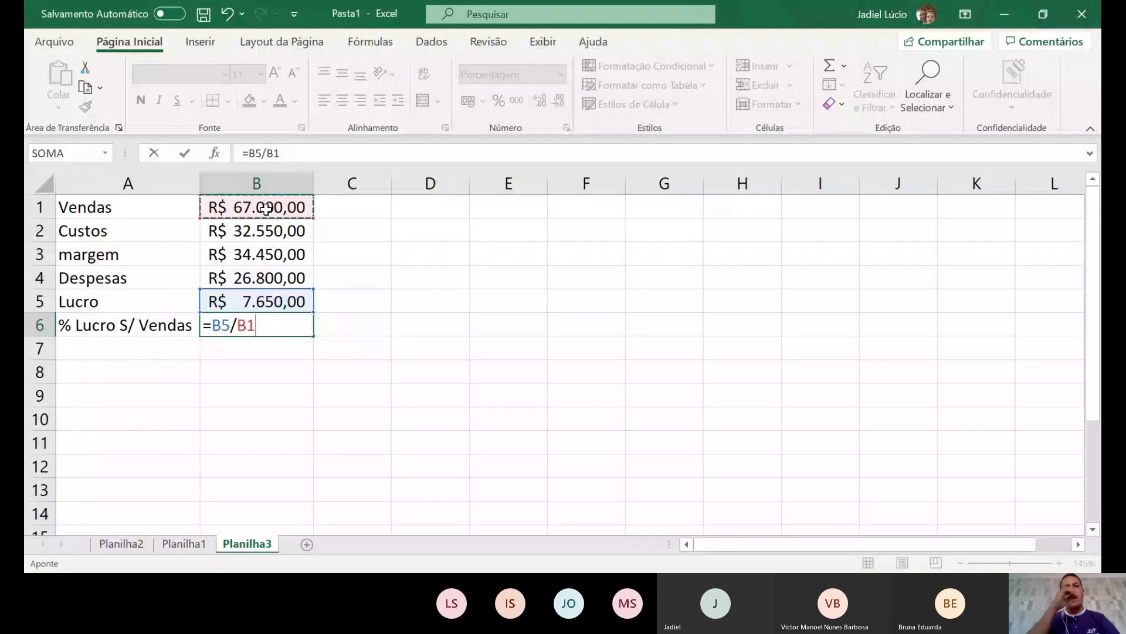
{"action": "key", "text": "Return"}
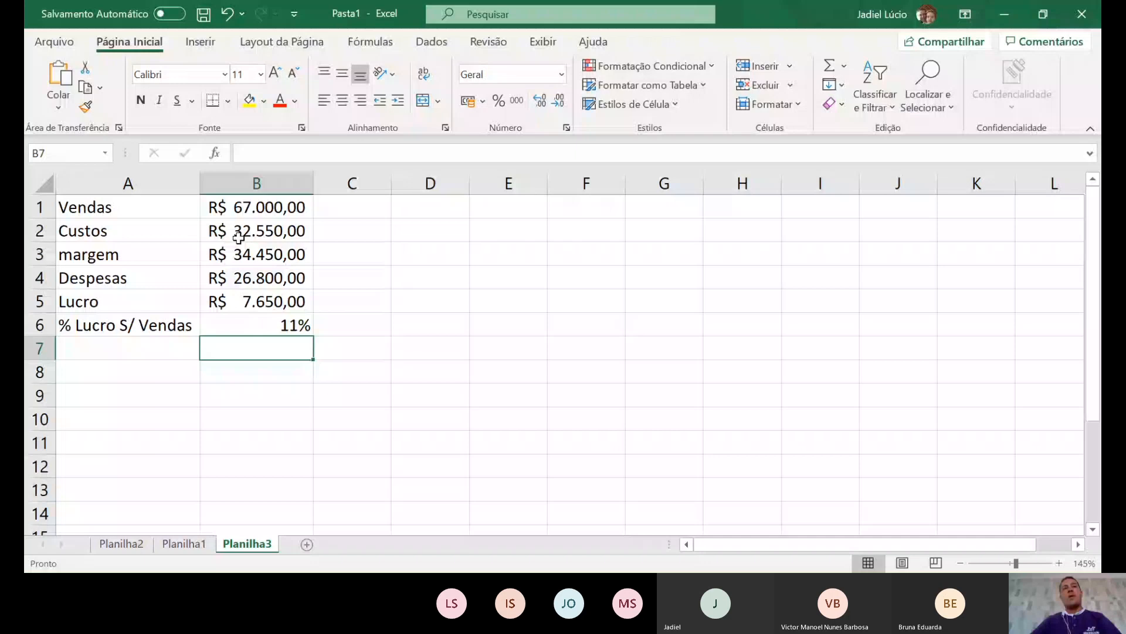
{"action": "left_click", "coordinate": [285, 328]}
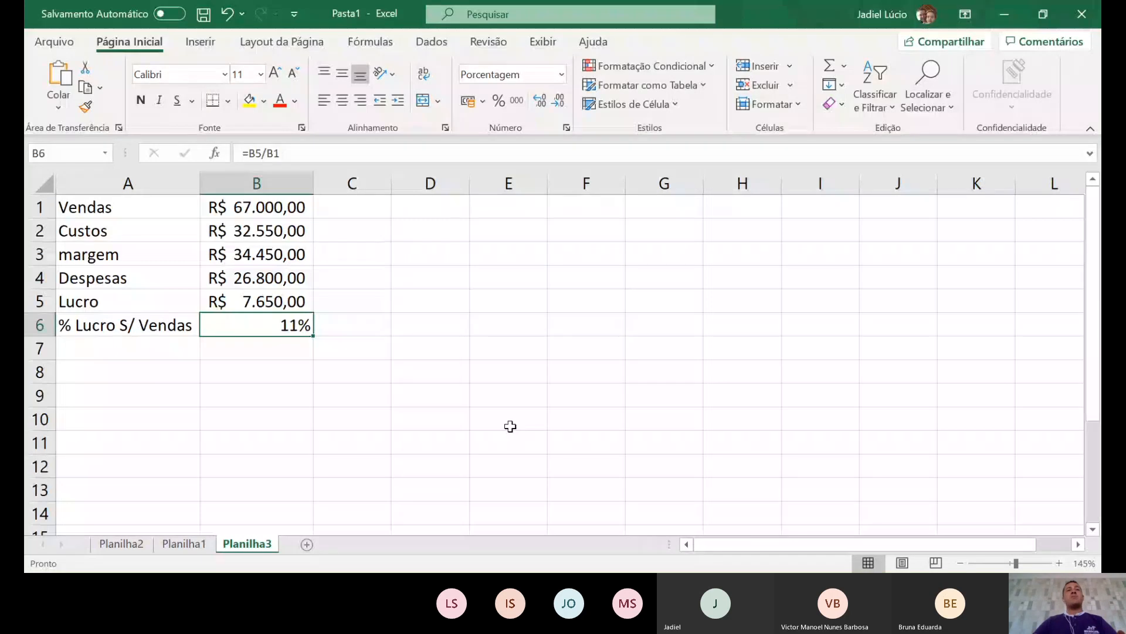
{"action": "left_click", "coordinate": [264, 204]}
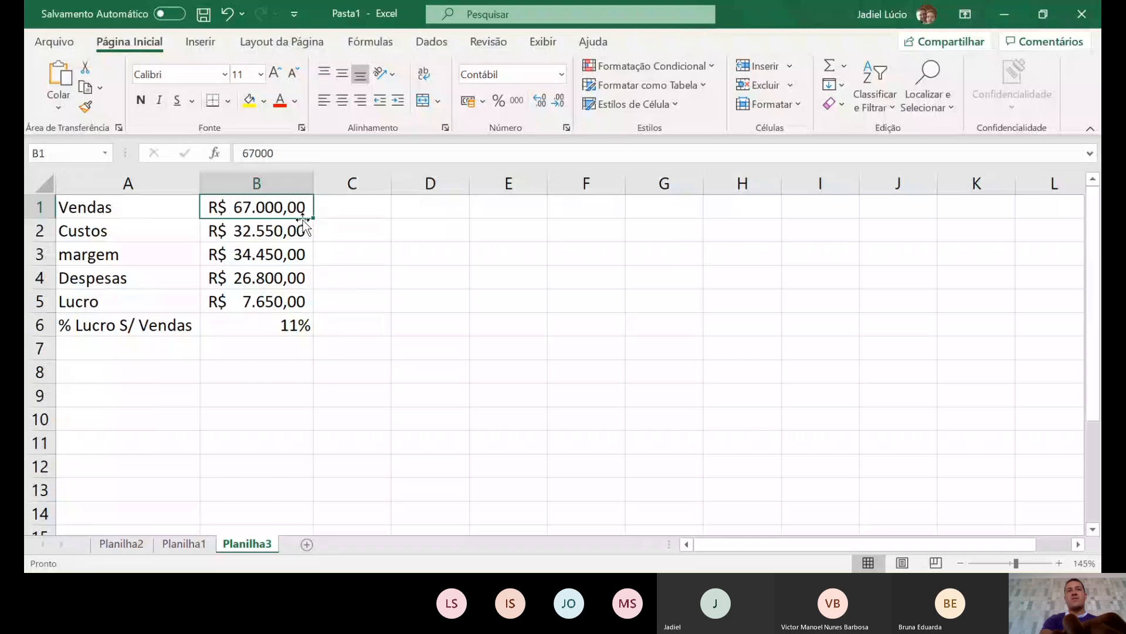
- Try Vendas of 50.000 in B1, then set it to 60000, giving Lucro R$ 3.450,00 and 6%
{"action": "type", "text": "50.0"}
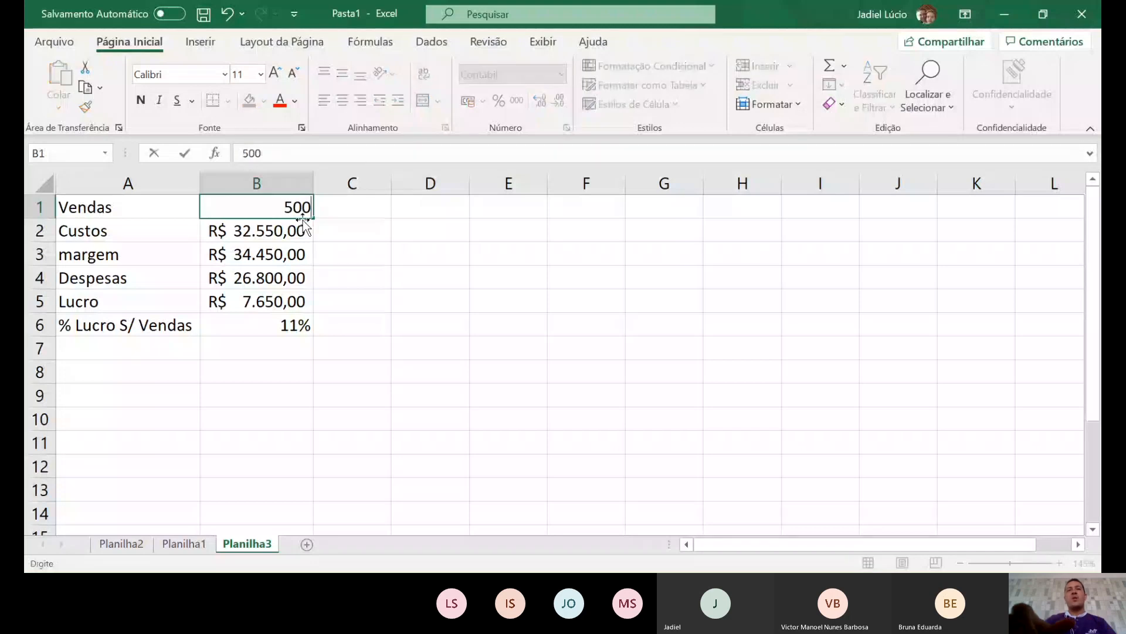
{"action": "type", "text": "00"}
{"action": "key", "text": "Return"}
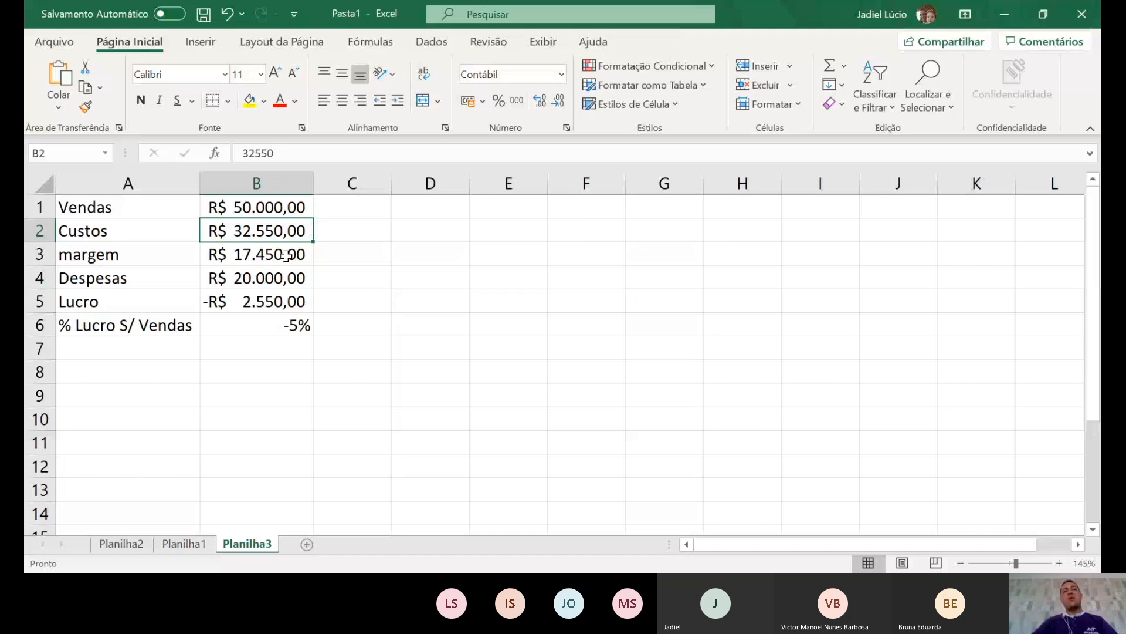
{"action": "left_click", "coordinate": [266, 205]}
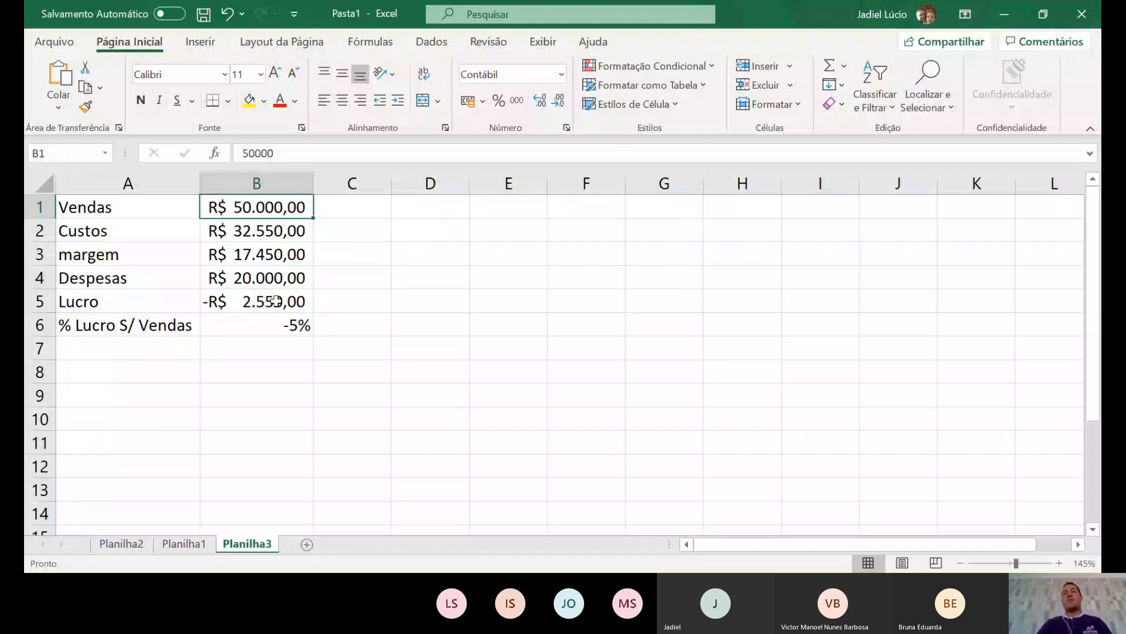
{"action": "left_click", "coordinate": [275, 302]}
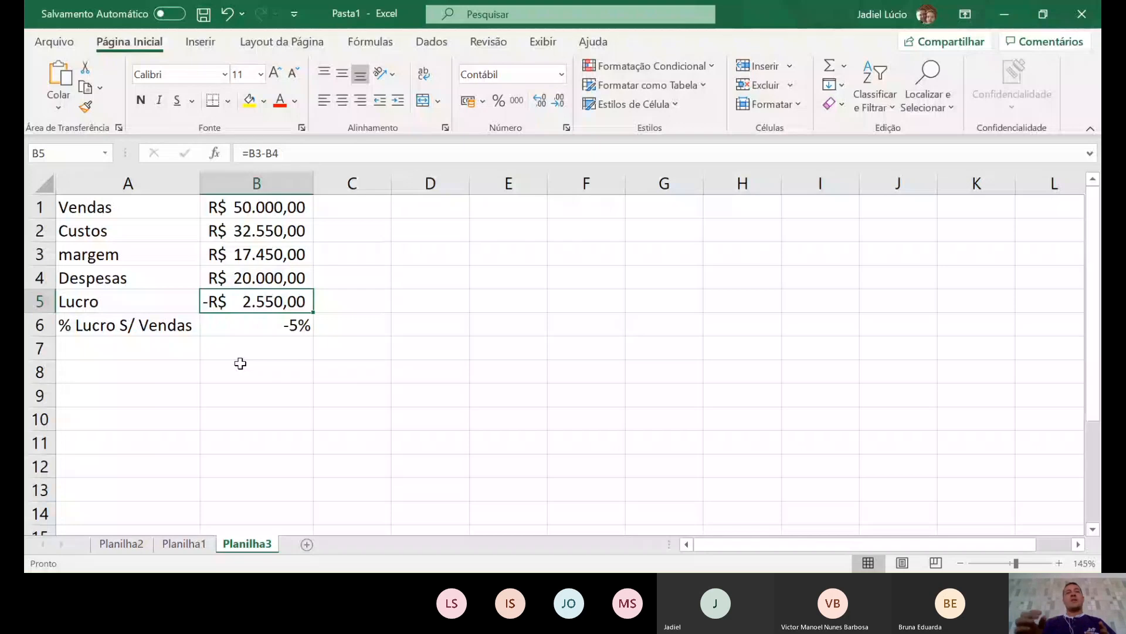
{"action": "left_click", "coordinate": [257, 208]}
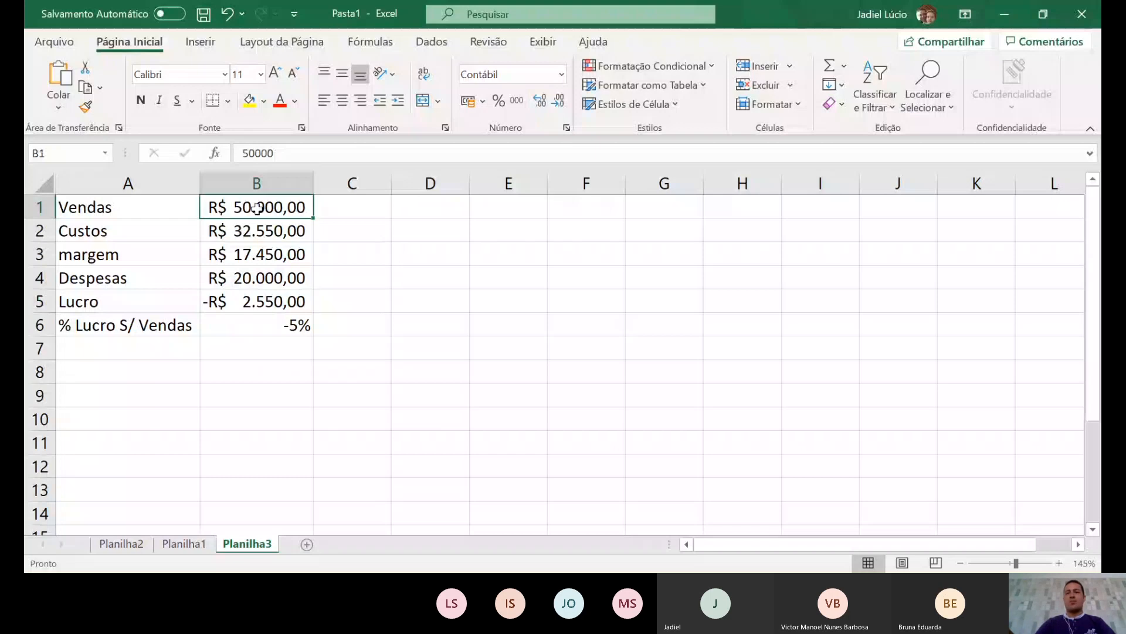
{"action": "type", "text": "60000"}
{"action": "key", "text": "Return"}
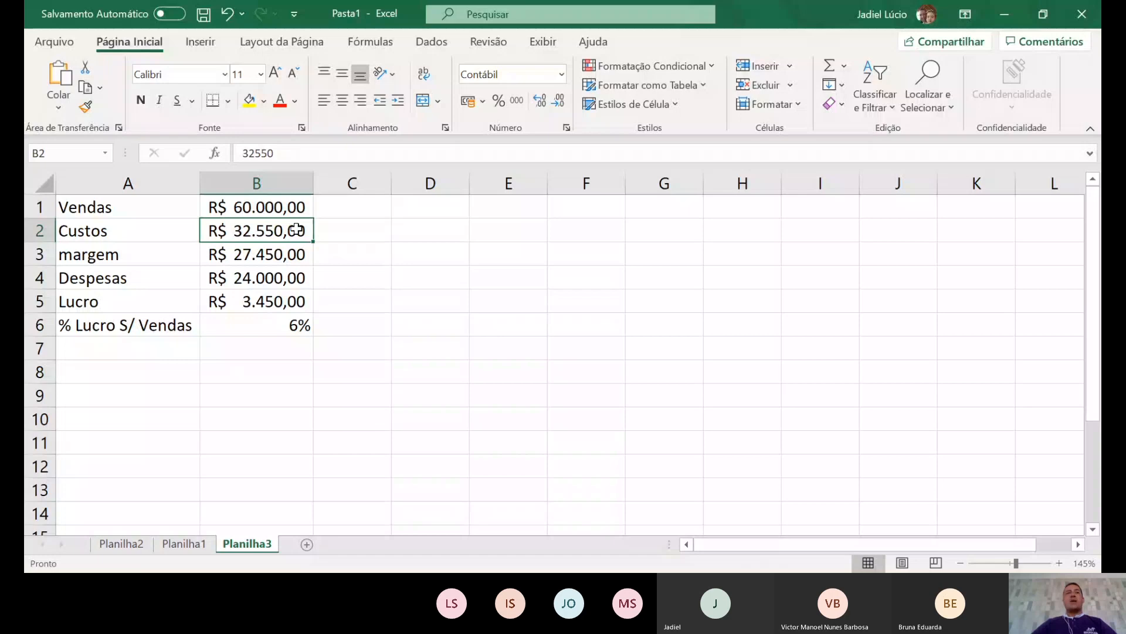
{"action": "left_click", "coordinate": [296, 209]}
{"action": "type", "text": "8"}
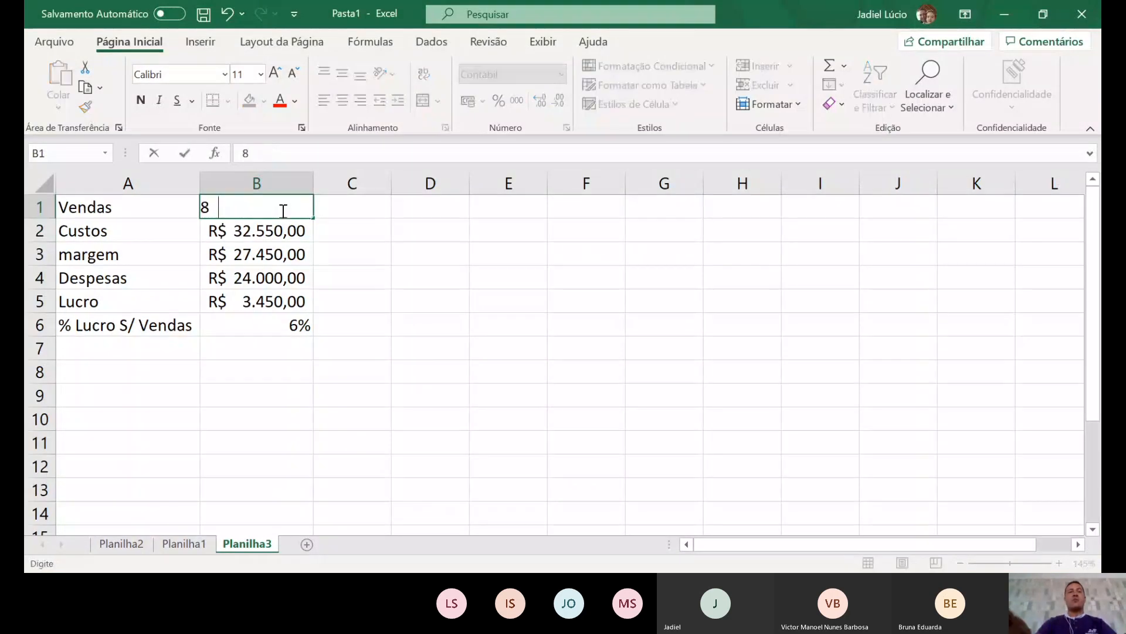
{"action": "type", "text": "0"}
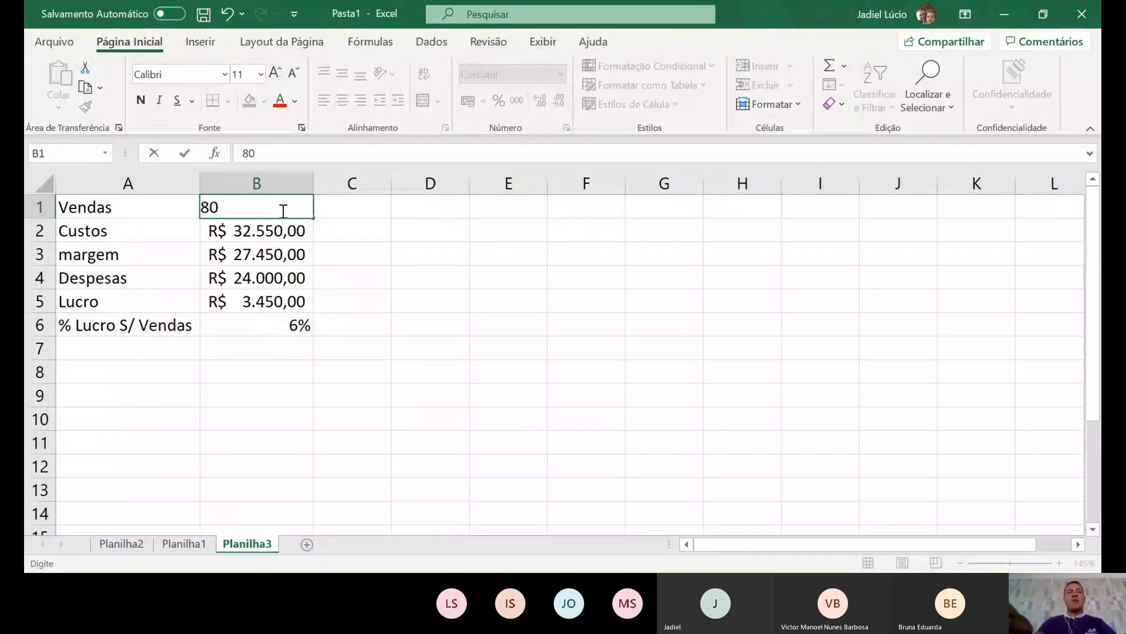
{"action": "type", "text": ".000"}
{"action": "key", "text": "Return"}
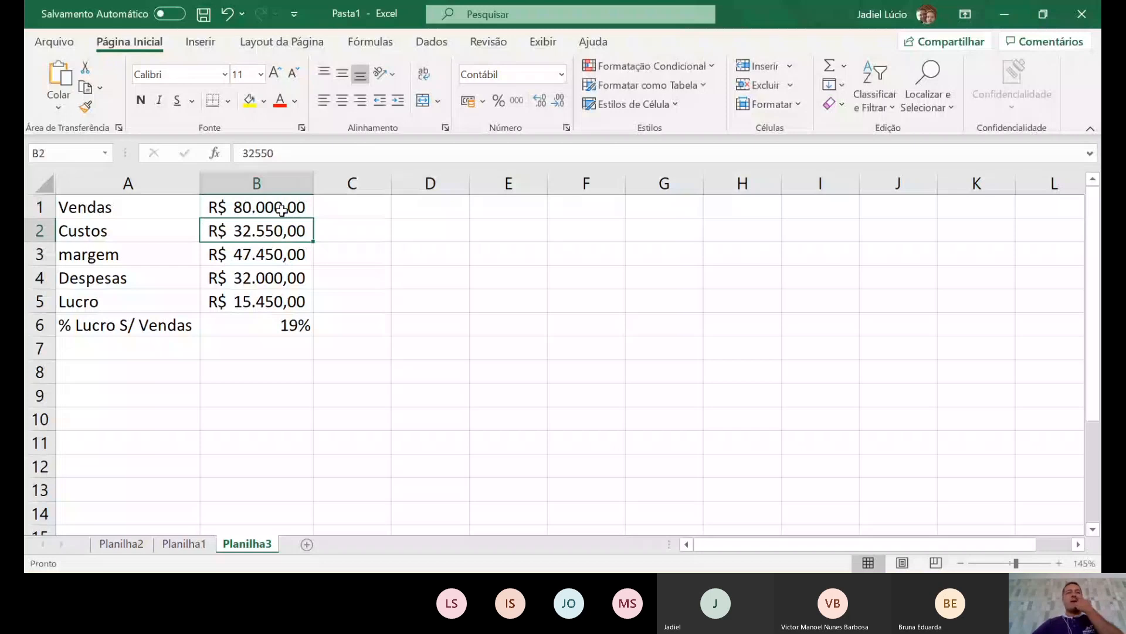
{"action": "left_click", "coordinate": [249, 209]}
{"action": "type", "text": "100000"}
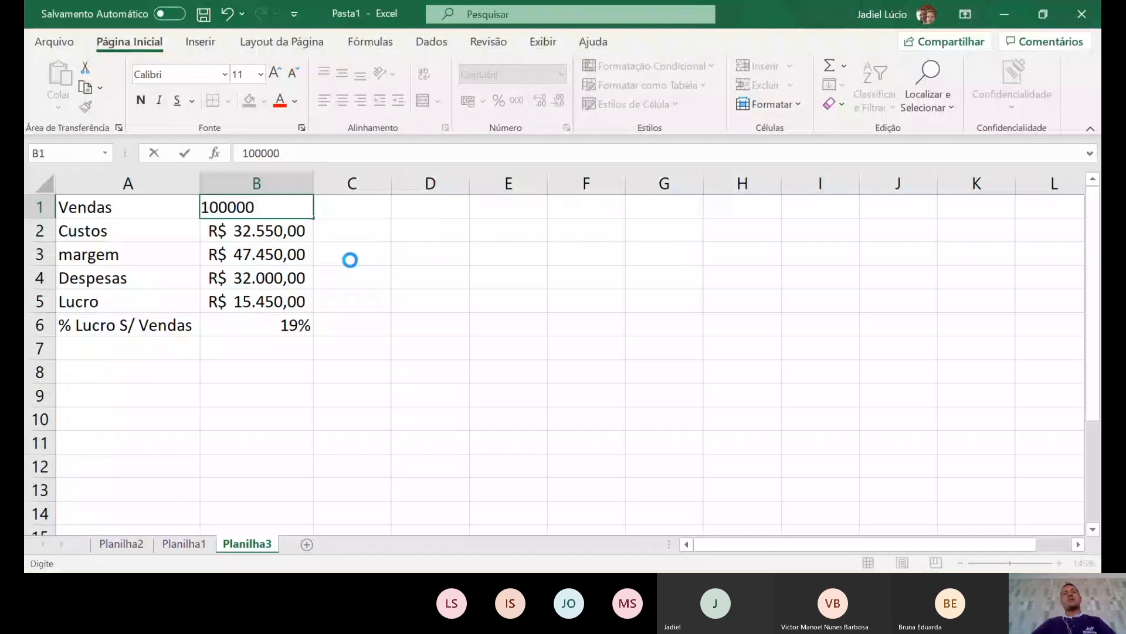
{"action": "key", "text": "Return"}
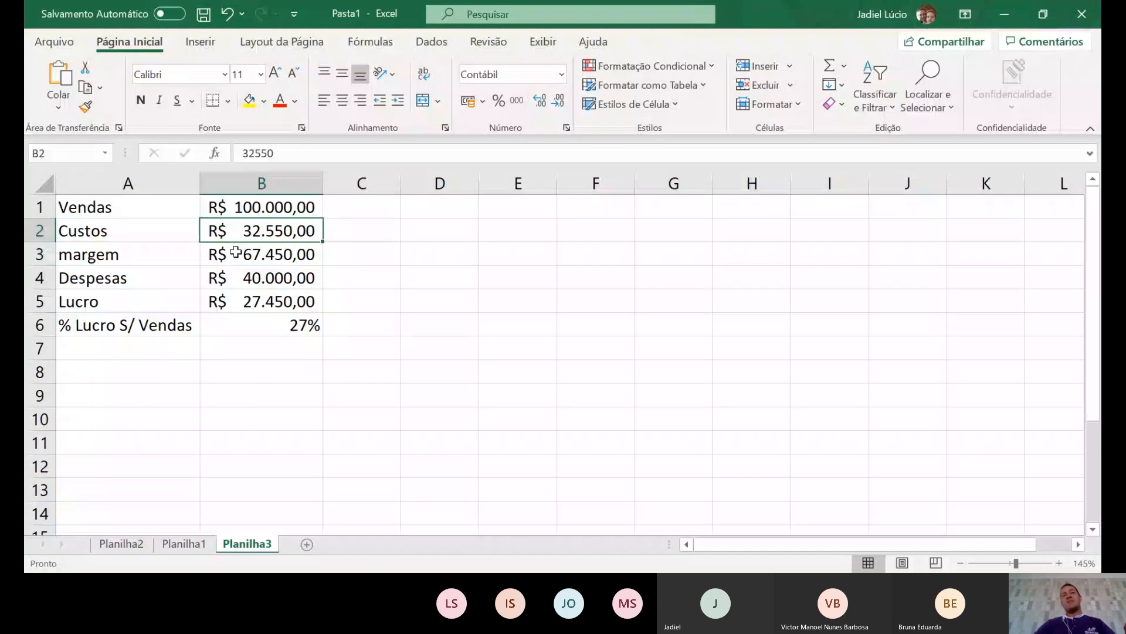
{"action": "left_click", "coordinate": [268, 211]}
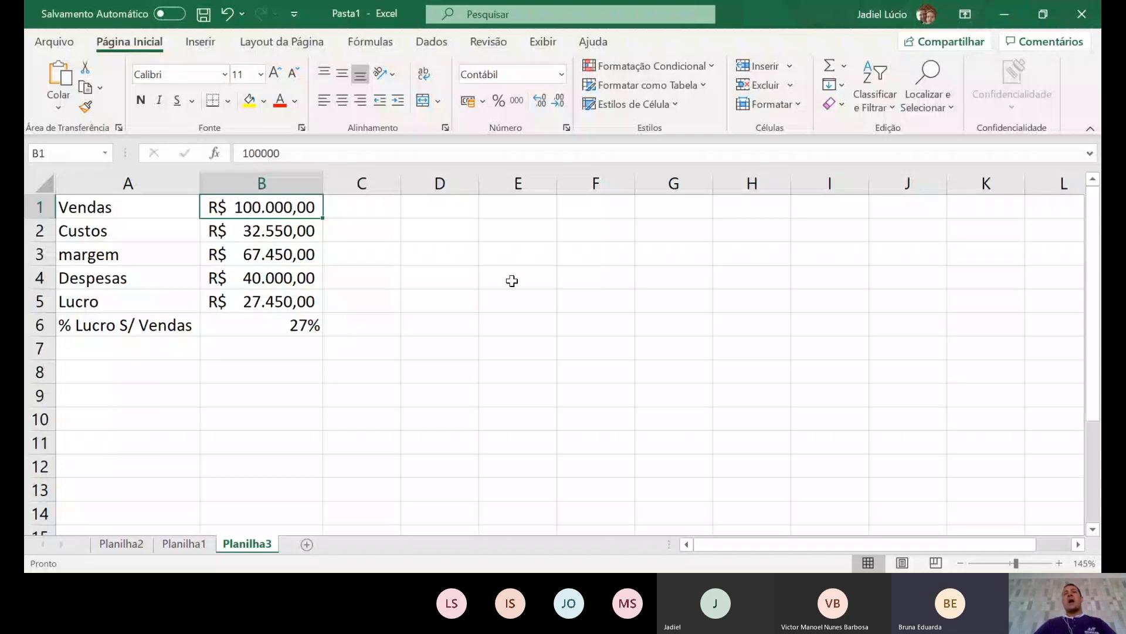
{"action": "left_click", "coordinate": [523, 254]}
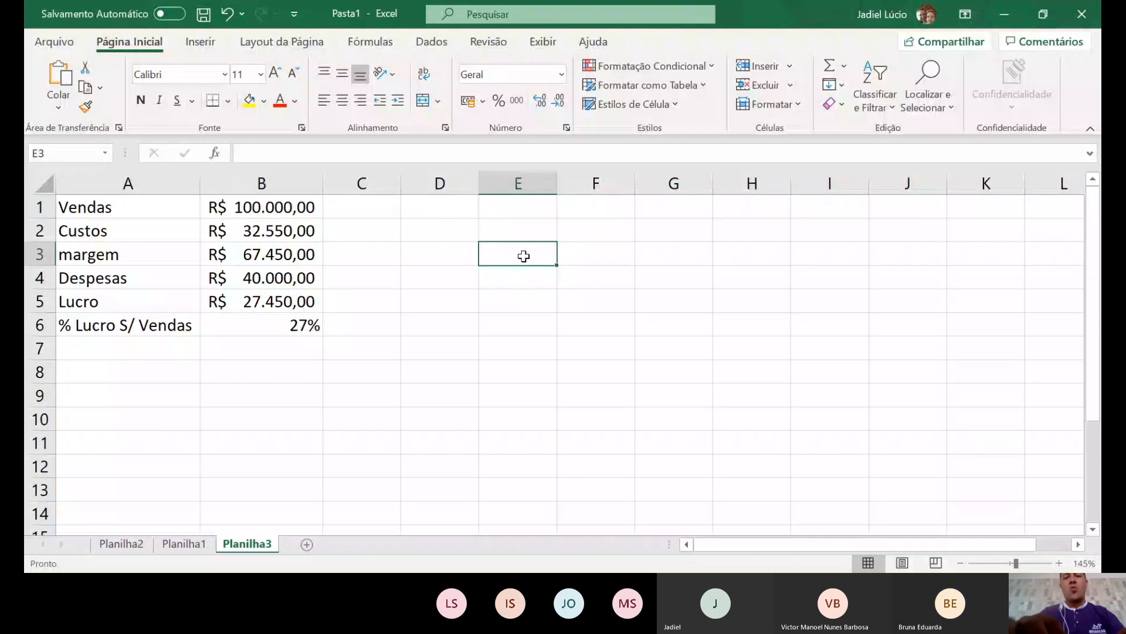
- Label E3 'Quant. Funcionário' and enter 6 beneath it in E4
{"action": "type", "text": "Quant"}
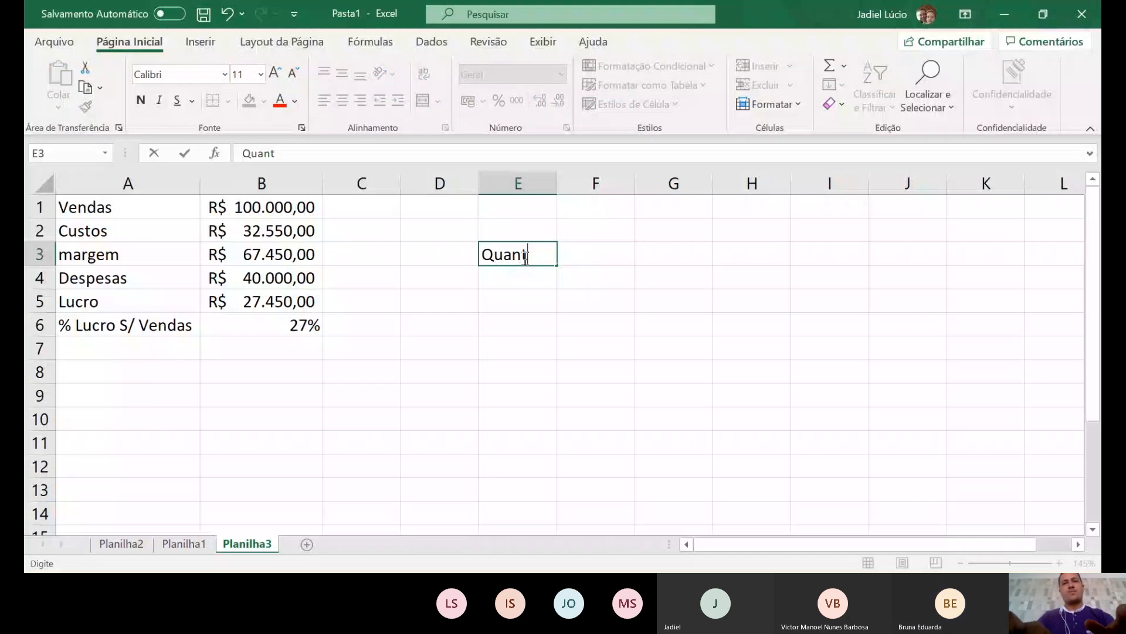
{"action": "type", "text": ". Funcionário"}
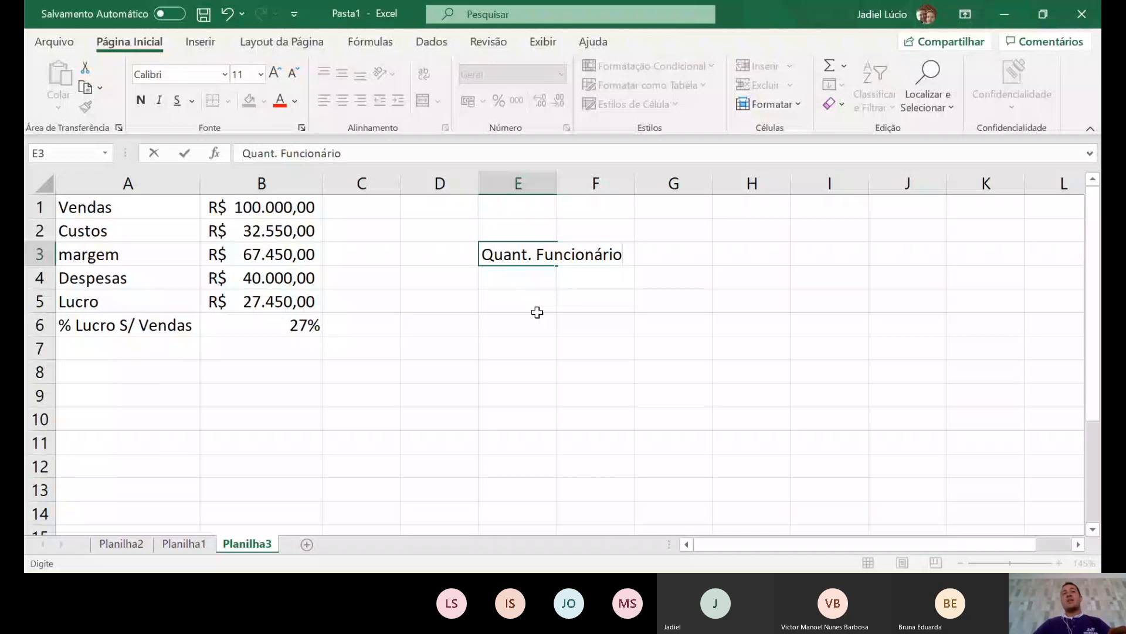
{"action": "key", "text": "Return"}
{"action": "type", "text": "6"}
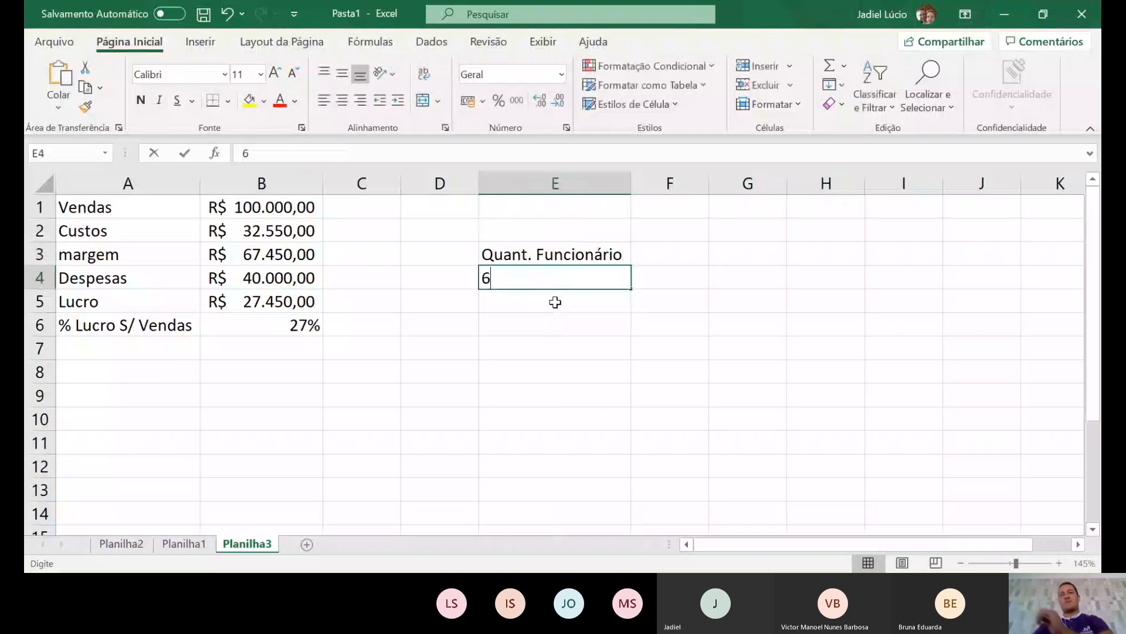
{"action": "key", "text": "Return"}
{"action": "left_click", "coordinate": [606, 279]}
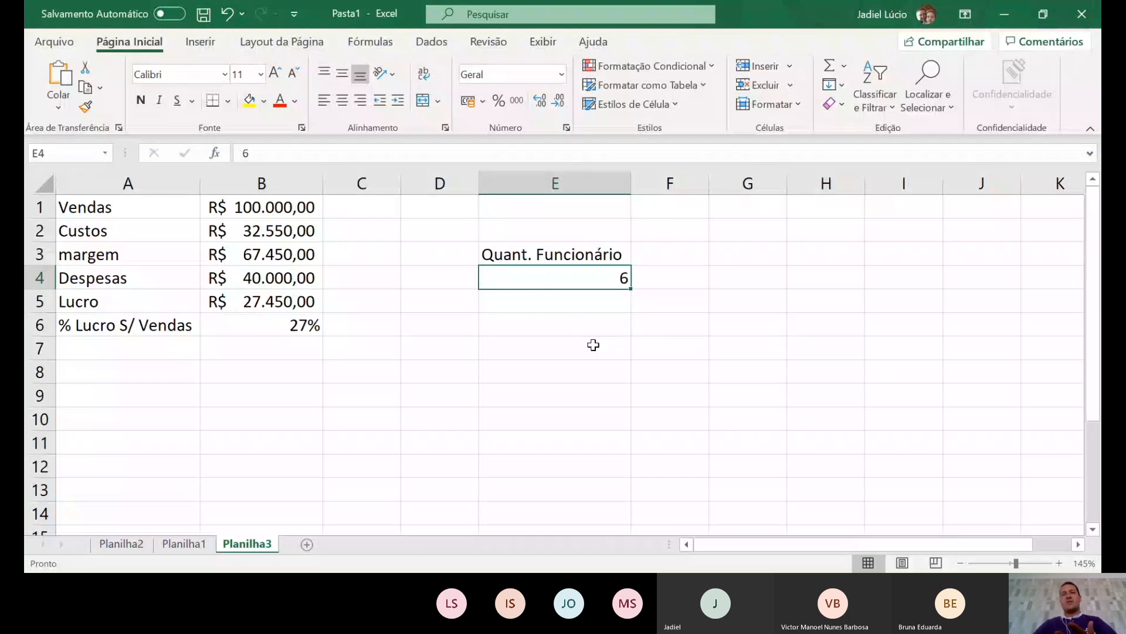
- Label D7 'Meta por vendedor'
{"action": "left_click", "coordinate": [450, 350]}
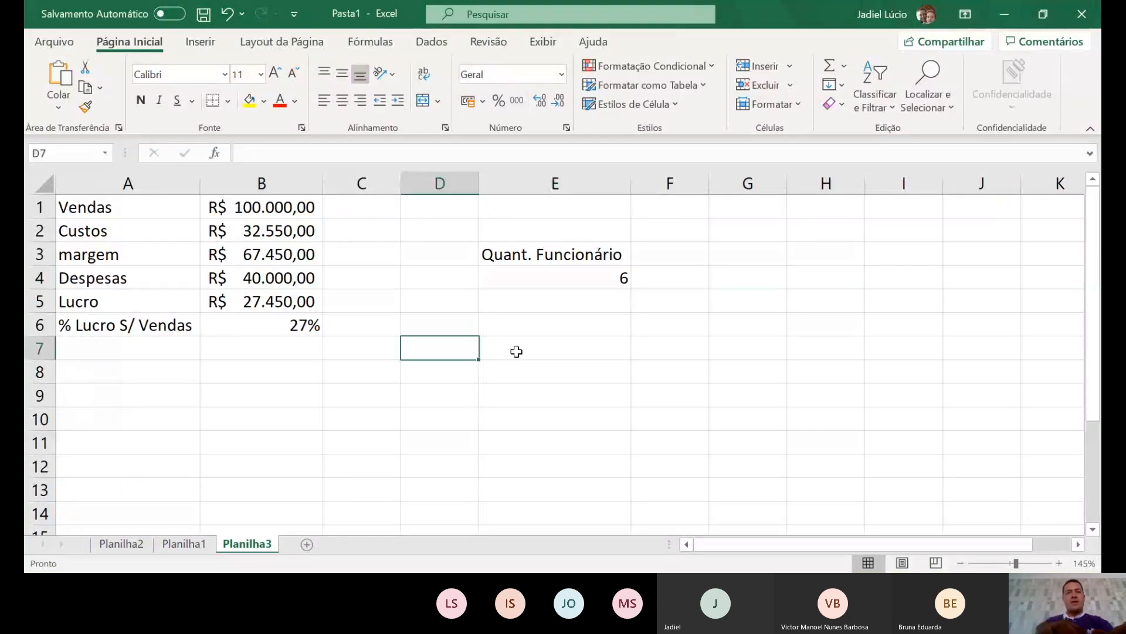
{"action": "type", "text": "Me "}
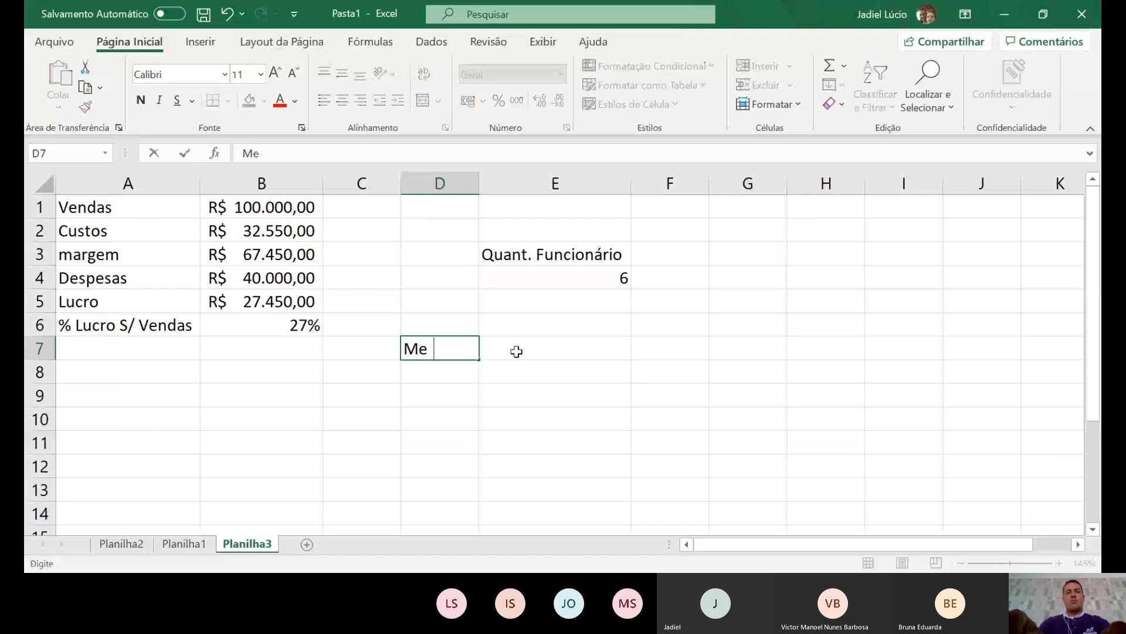
{"action": "type", "text": "ta por ve"}
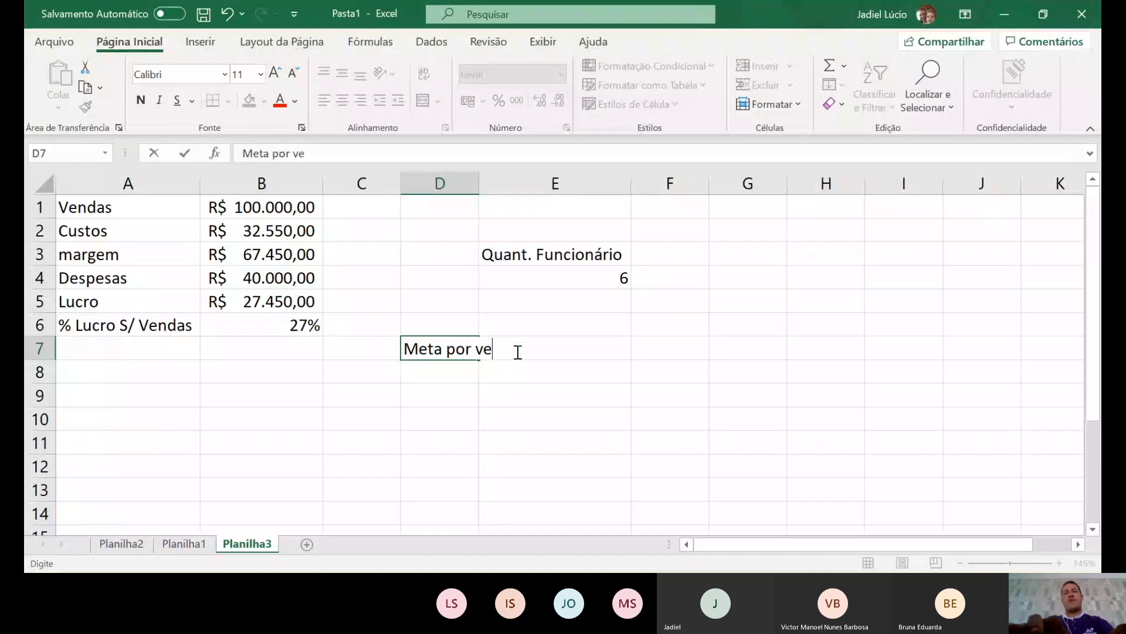
{"action": "type", "text": "ndedor"}
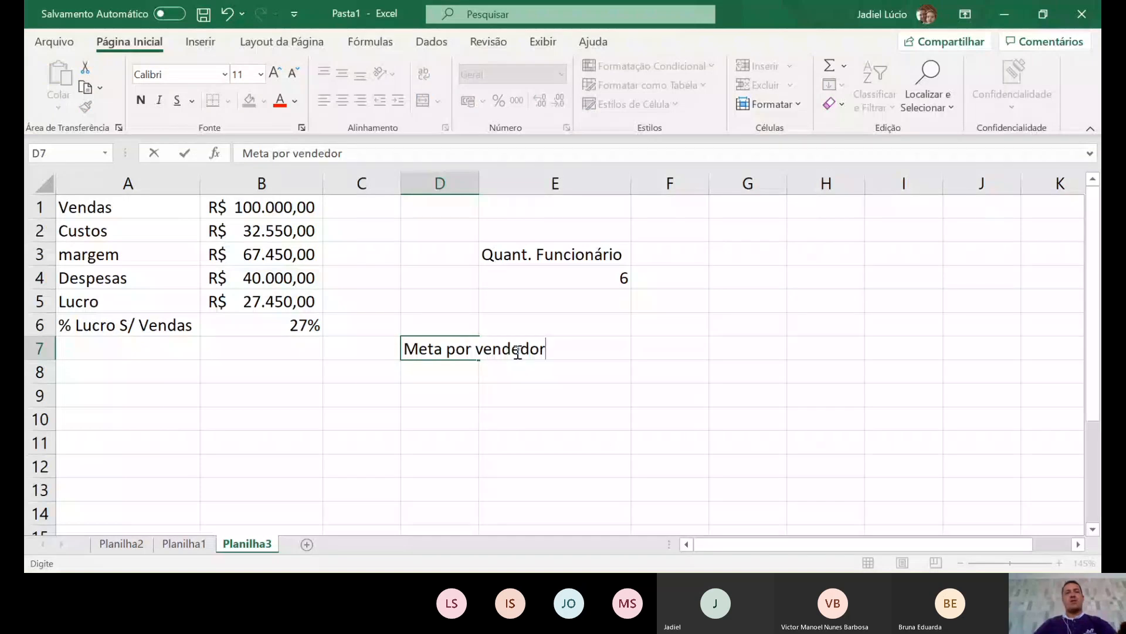
{"action": "key", "text": "Tab"}
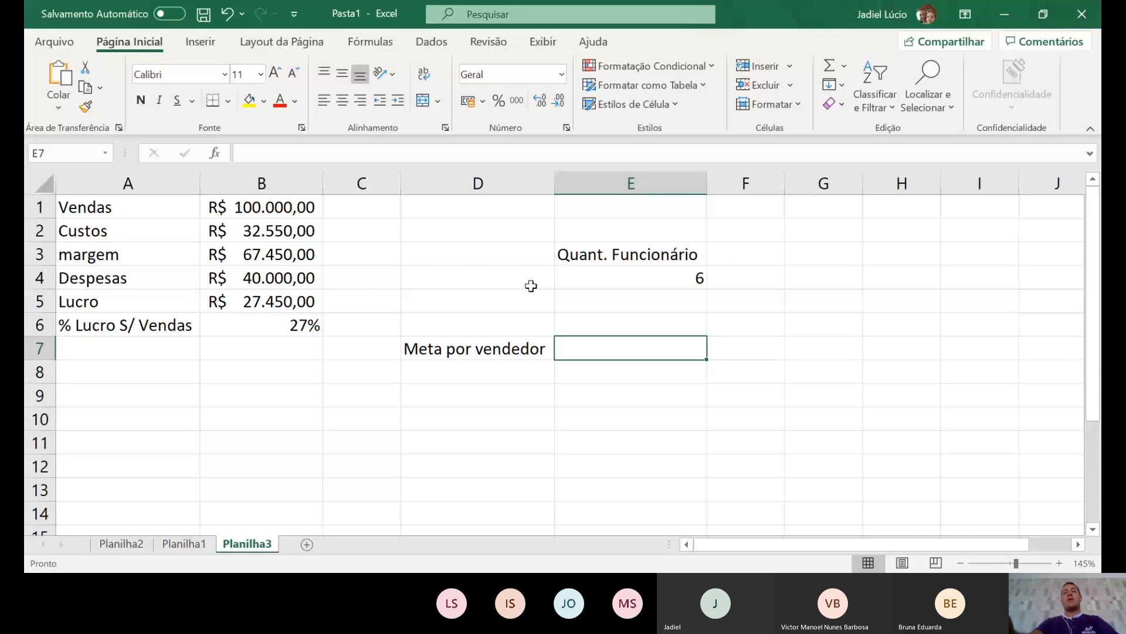
- Enter =B1/E4 in E7, fixing the mistyped =B1=E4, so it shows R$ 16.666,67
{"action": "type", "text": "="}
{"action": "left_click", "coordinate": [310, 207]}
{"action": "type", "text": "="}
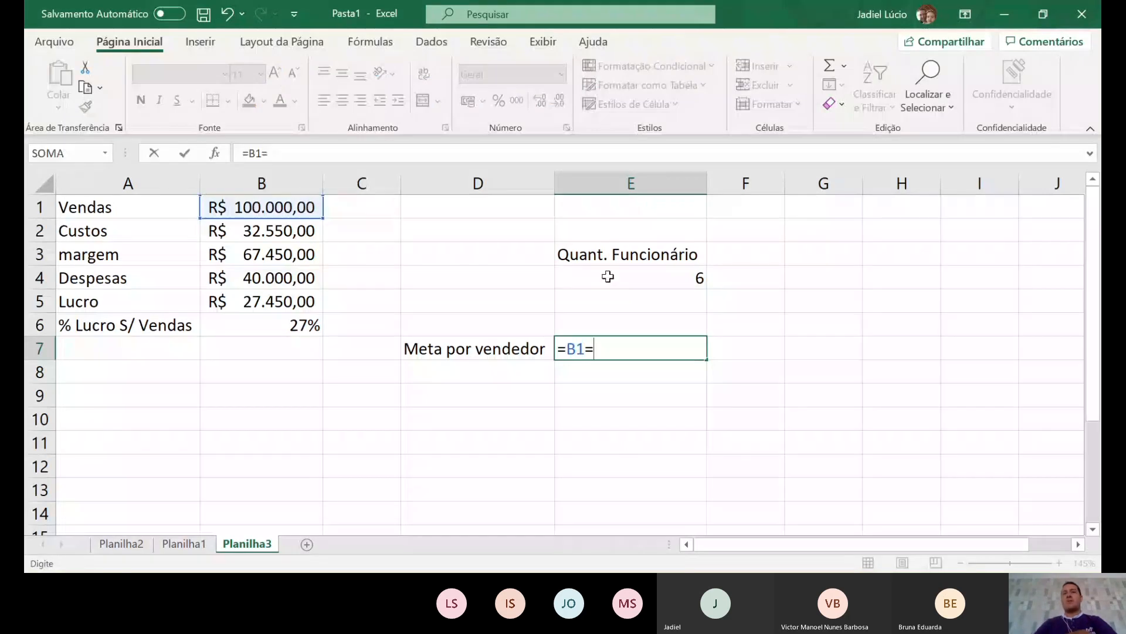
{"action": "left_click", "coordinate": [607, 277]}
{"action": "key", "text": "Return"}
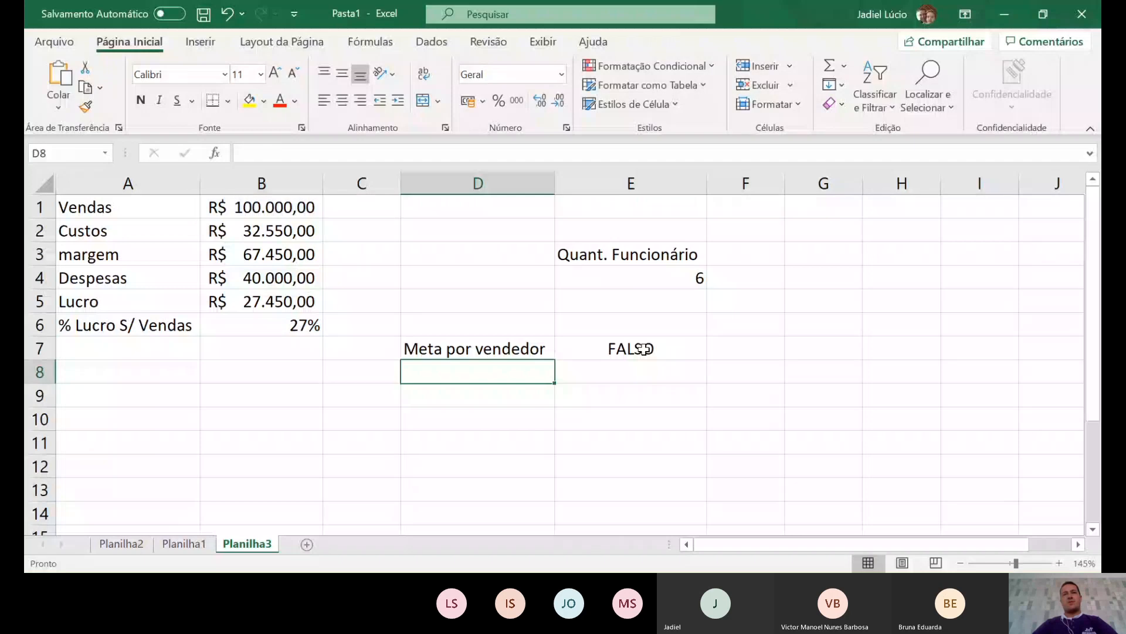
{"action": "left_click", "coordinate": [644, 349]}
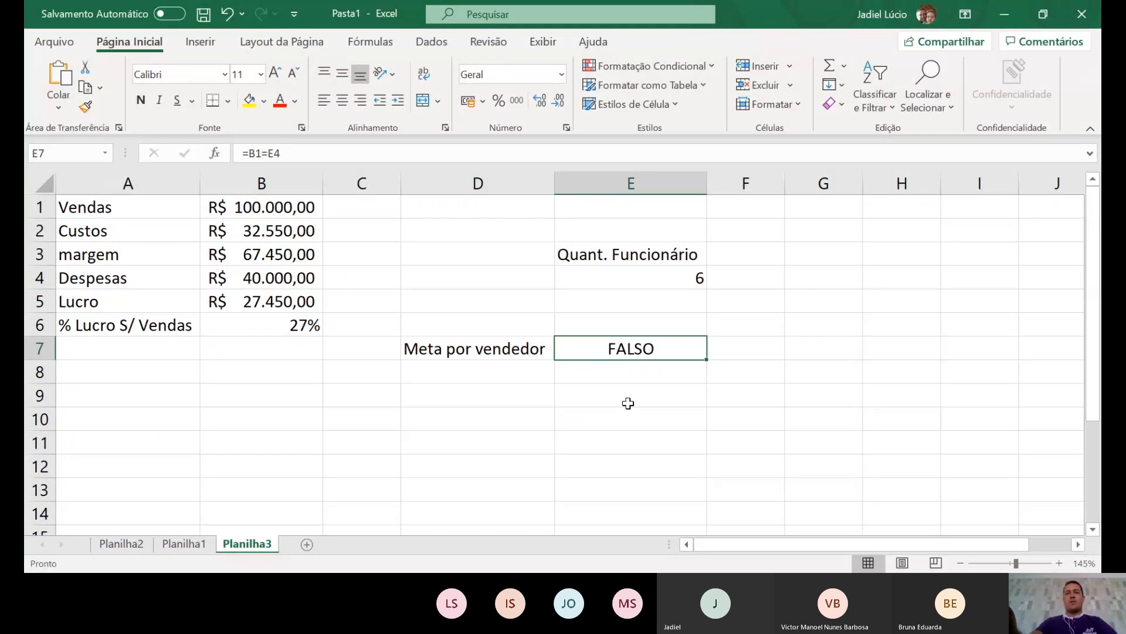
{"action": "left_click", "coordinate": [263, 154]}
{"action": "key", "text": "BackSpace"}
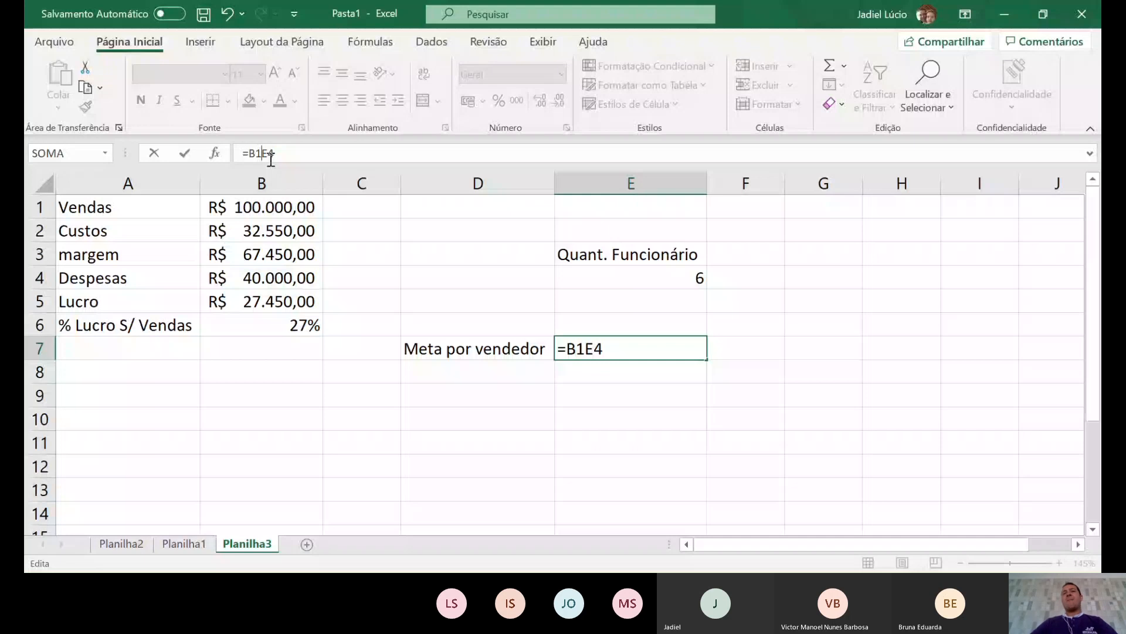
{"action": "type", "text": "/"}
{"action": "key", "text": "Return"}
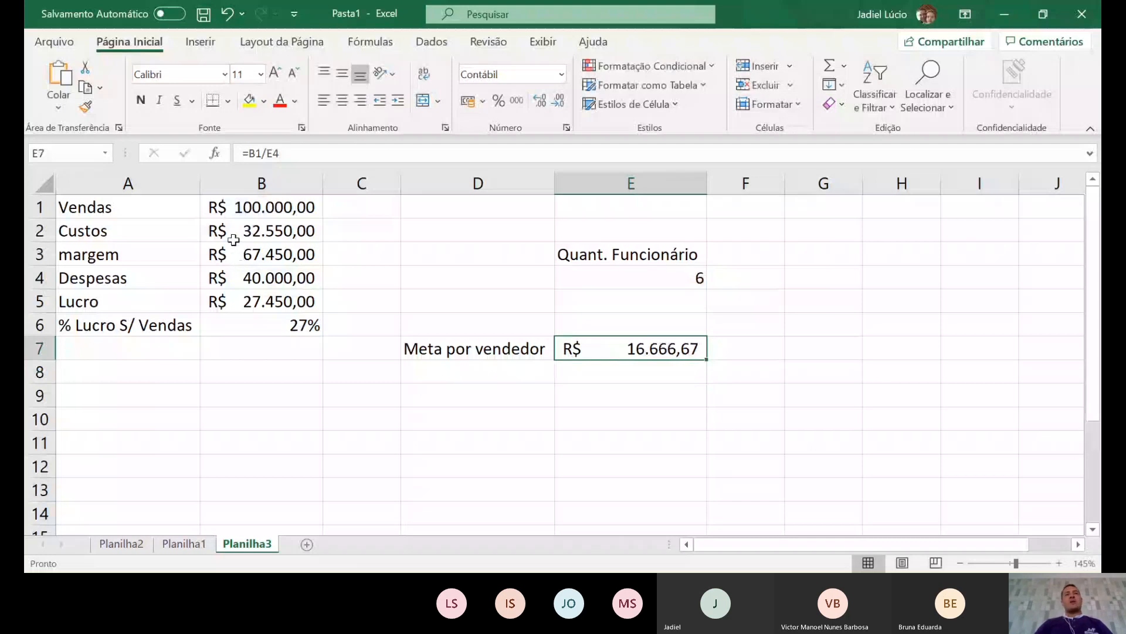
{"action": "left_click", "coordinate": [271, 209]}
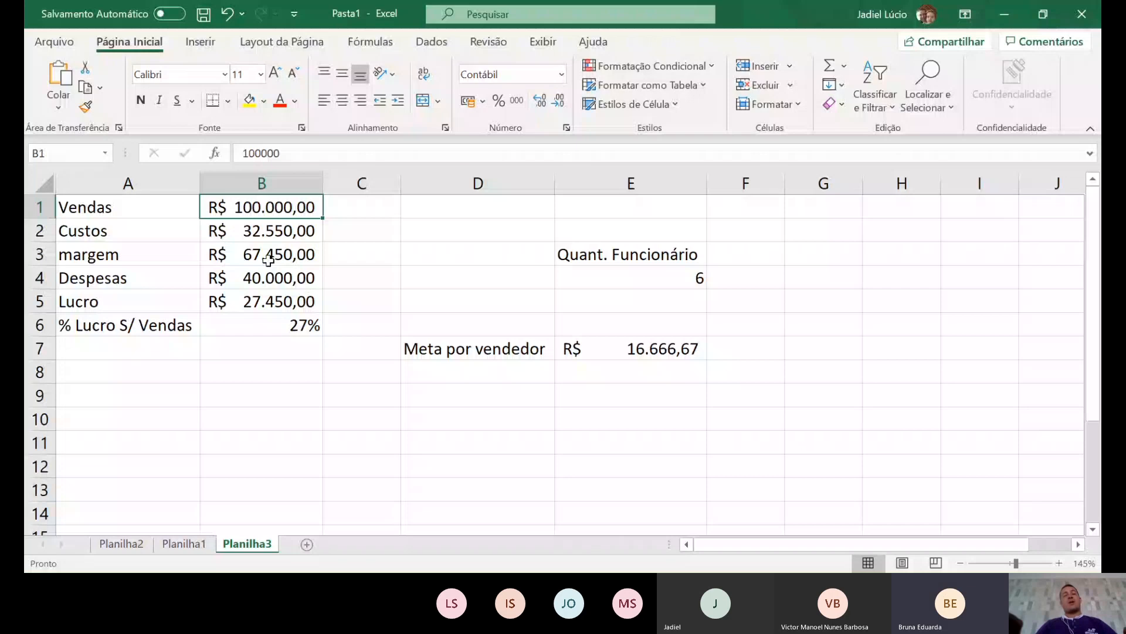
- Change Vendas in B1 to 110000
{"action": "type", "text": "101"}
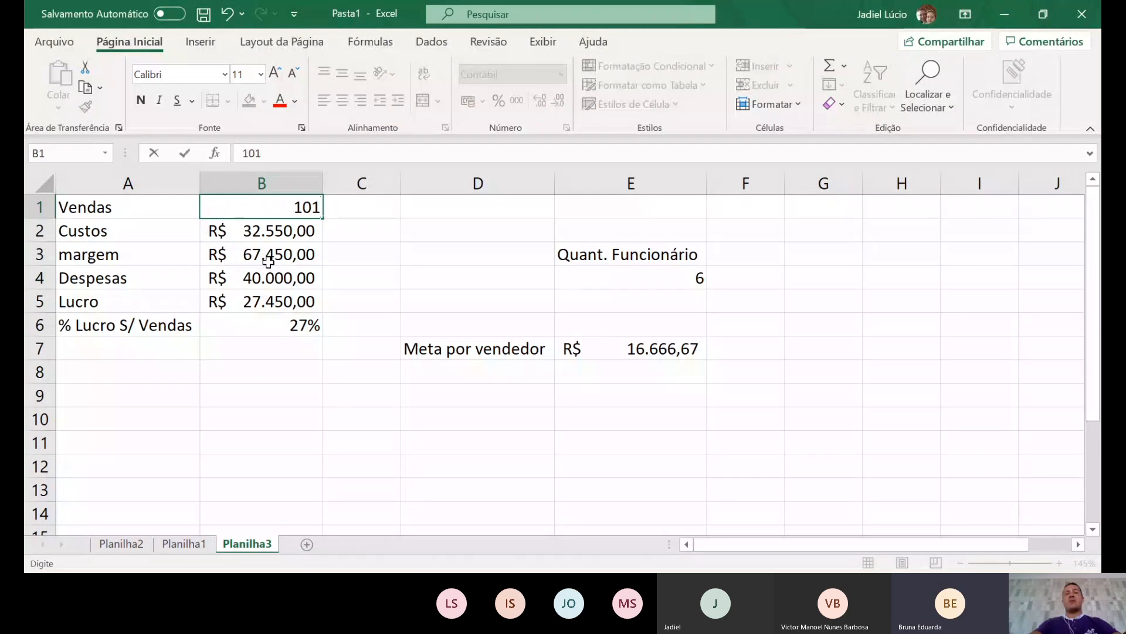
{"action": "key", "text": "BackSpace"}
{"action": "type", "text": "10"}
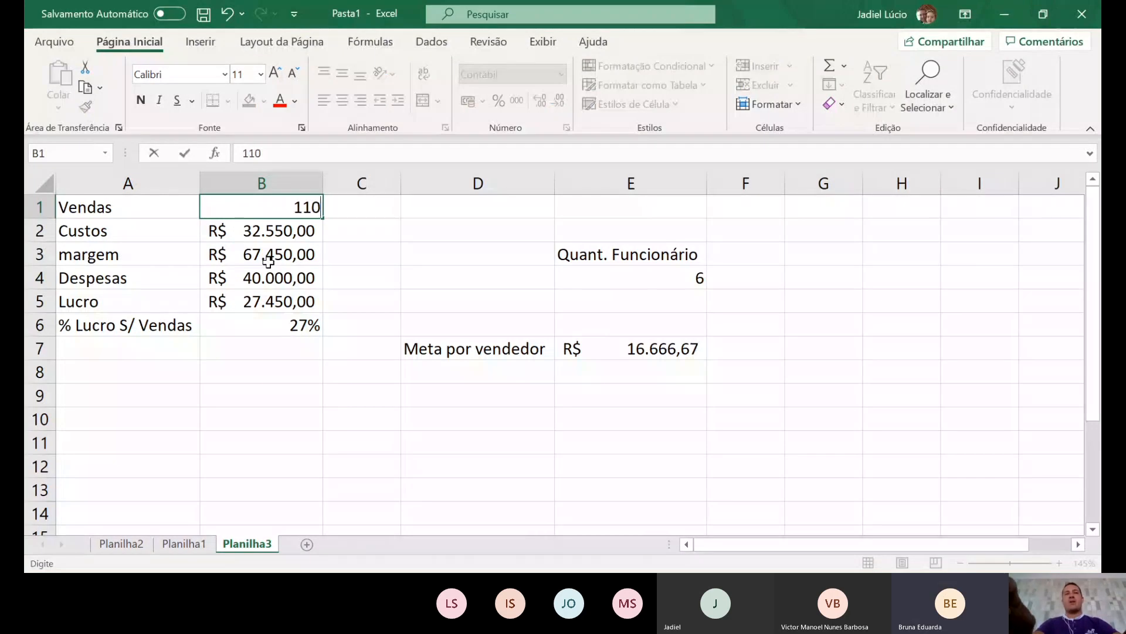
{"action": "type", "text": "000"}
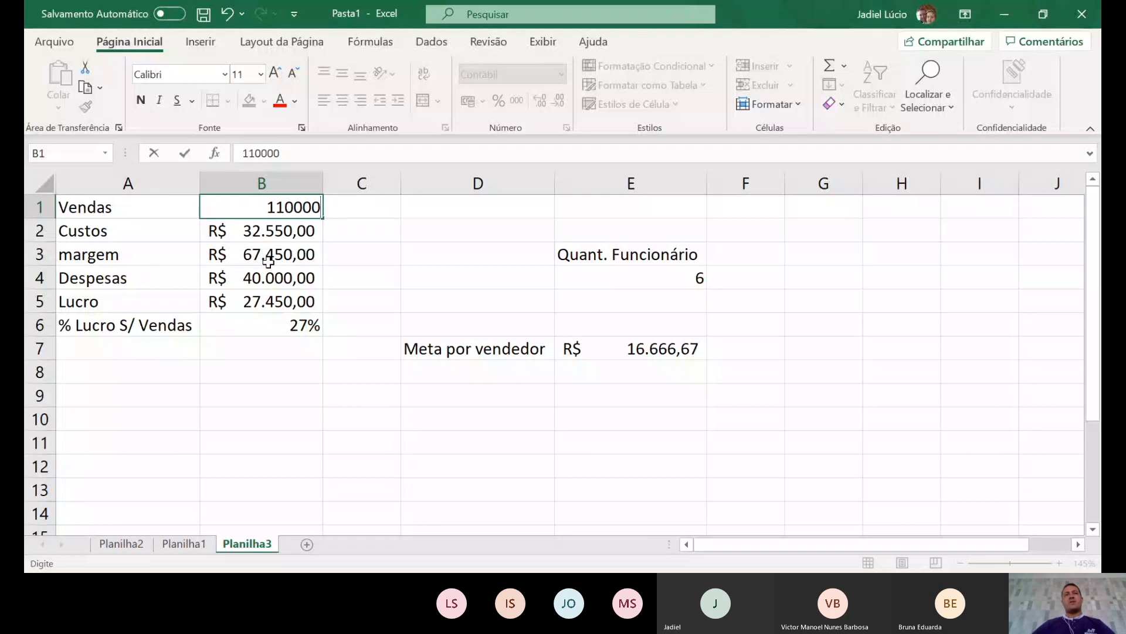
{"action": "key", "text": "Return"}
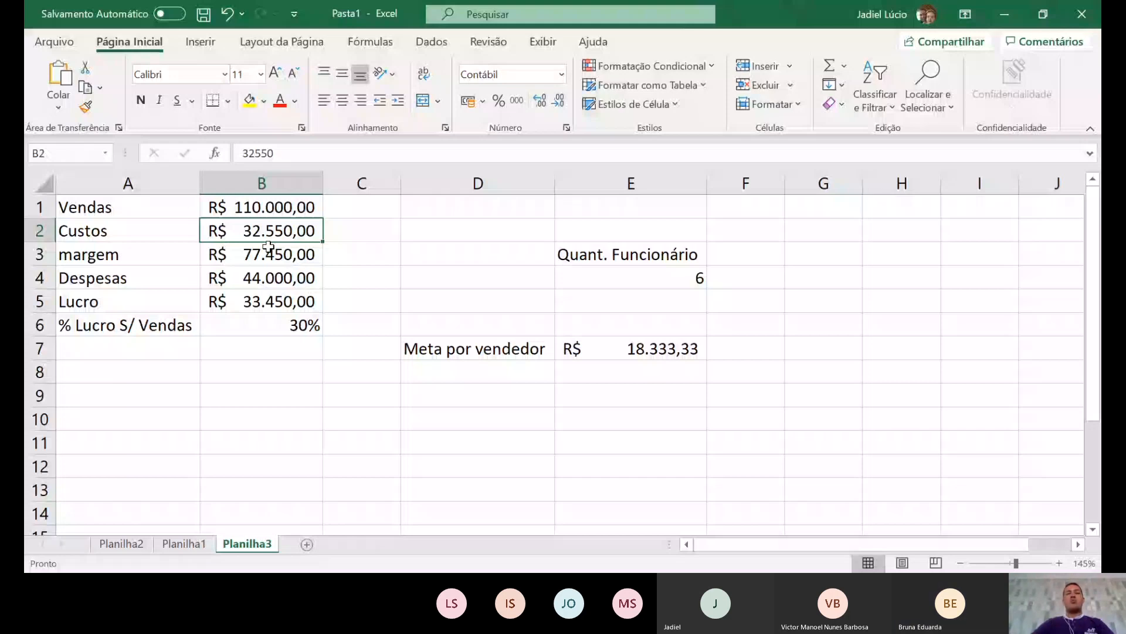
- Set Custos in B2 to 35000 and check that B6 (=B5/B1) now shows 28%
{"action": "type", "text": "35000"}
{"action": "key", "text": "Return"}
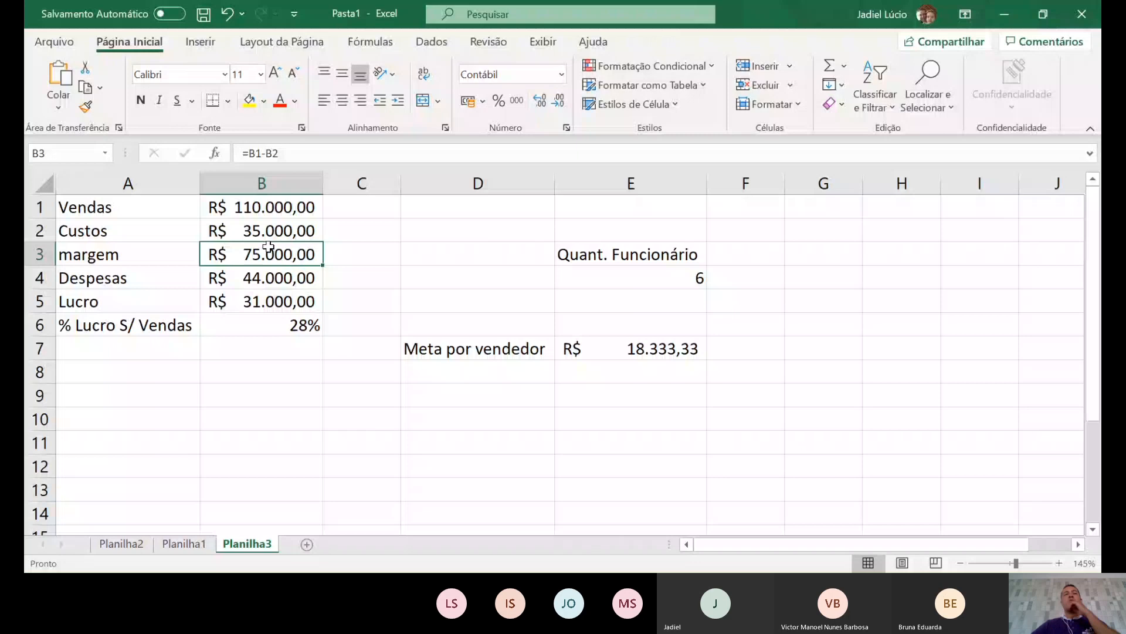
{"action": "key", "text": "Up"}
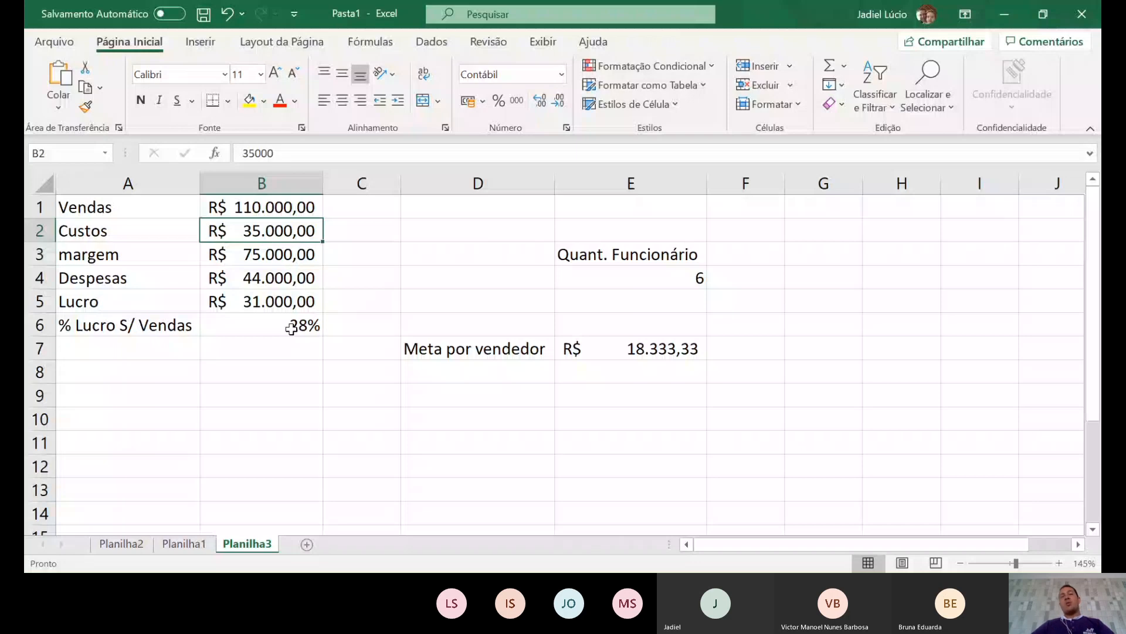
{"action": "left_click", "coordinate": [292, 327]}
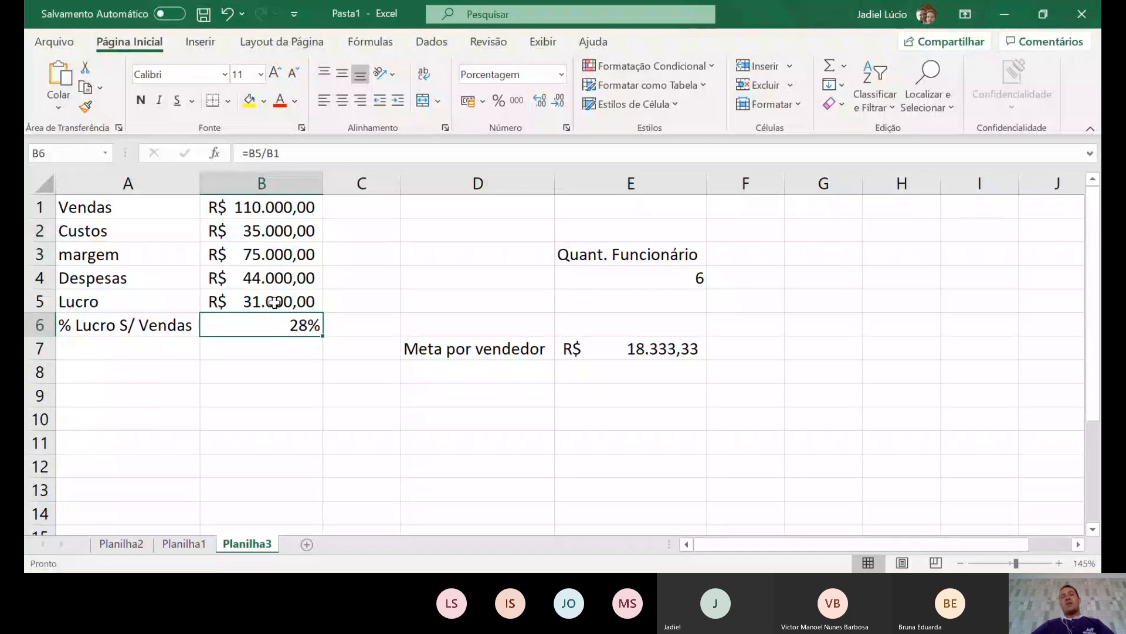
{"action": "left_click", "coordinate": [265, 215]}
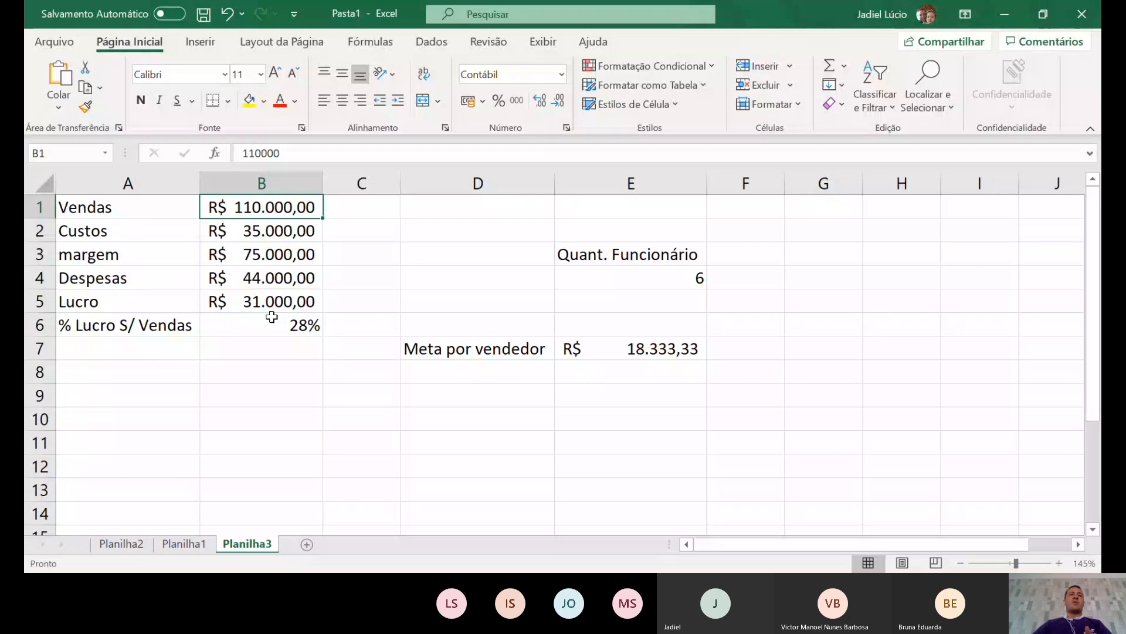
- Set Custos in B2 to 20.000, lifting margem to R$ 90.000,00 and Lucro to R$ 46.000,00
{"action": "key", "text": "Down"}
{"action": "type", "text": "20"}
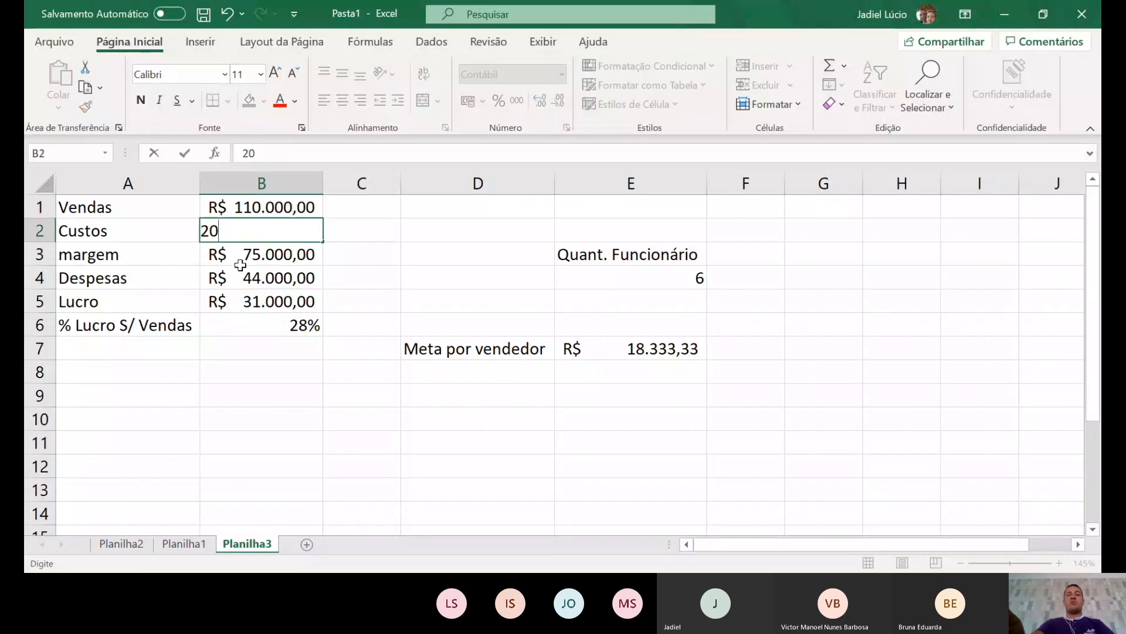
{"action": "type", "text": ".00"}
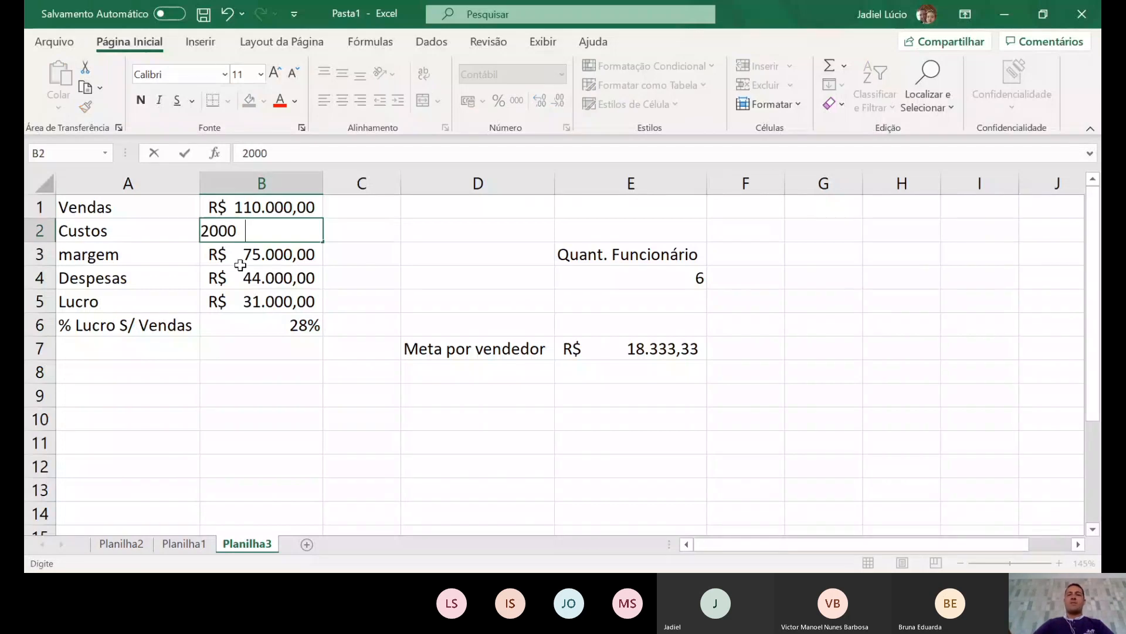
{"action": "type", "text": "0"}
{"action": "key", "text": "Return"}
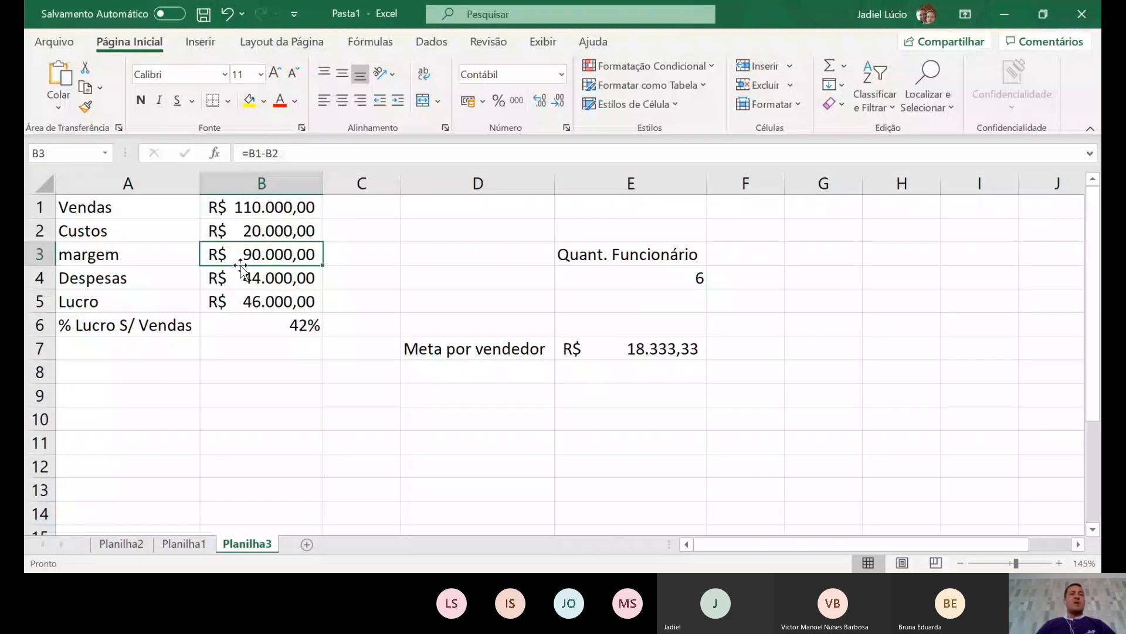
{"action": "left_click", "coordinate": [276, 209]}
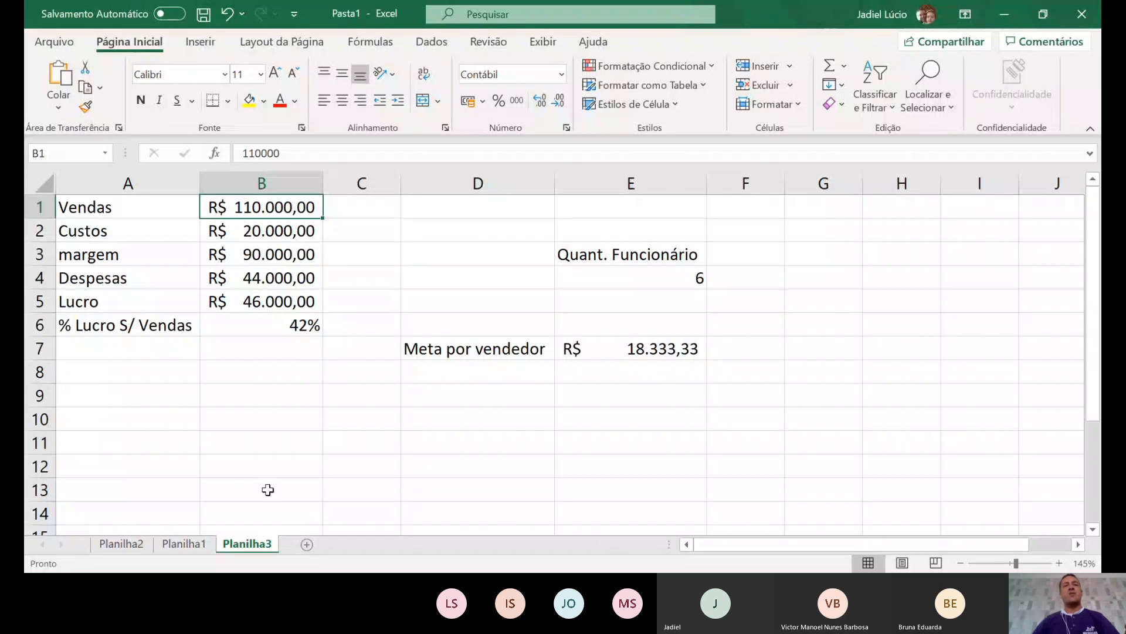
- Enter 10000 in B11 and format it as R$ currency
{"action": "left_click", "coordinate": [260, 441]}
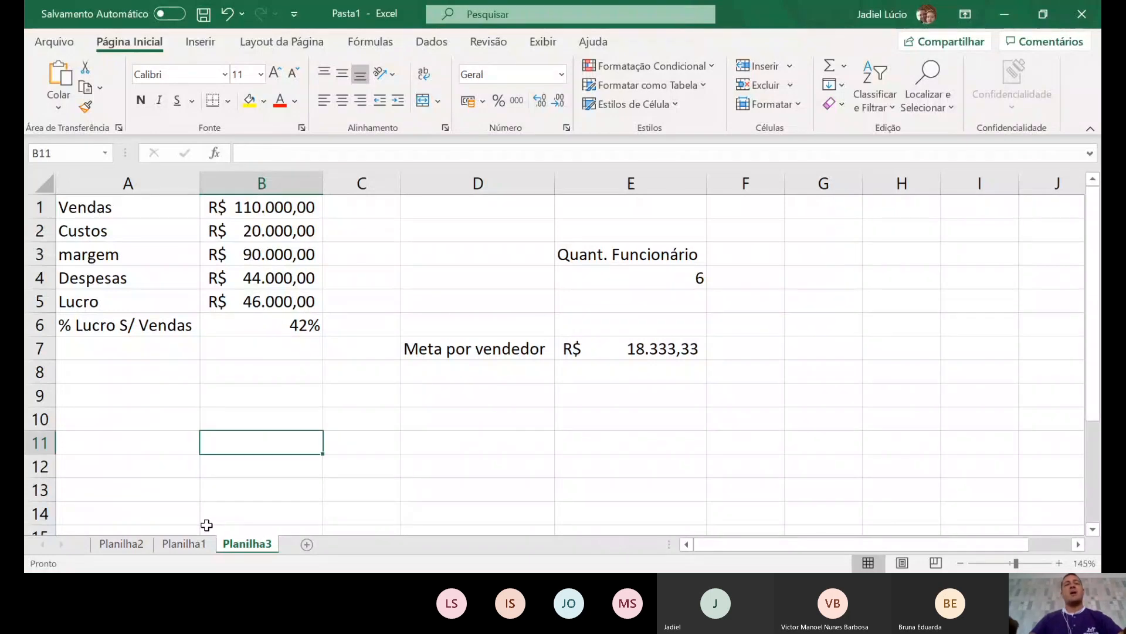
{"action": "type", "text": "100"}
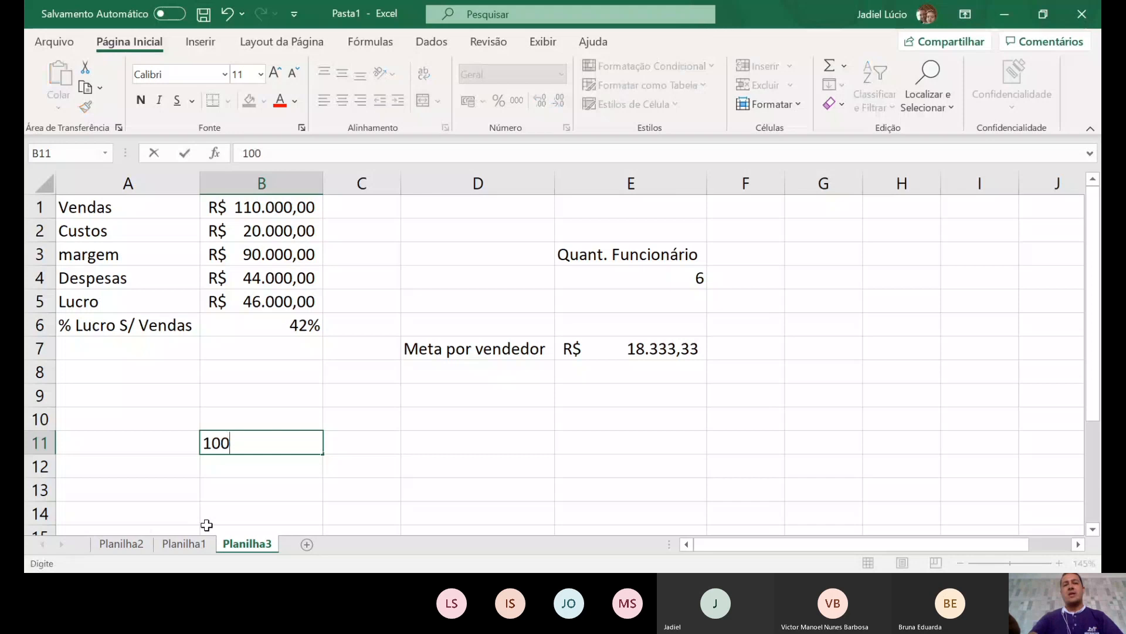
{"action": "type", "text": "00"}
{"action": "key", "text": "Return"}
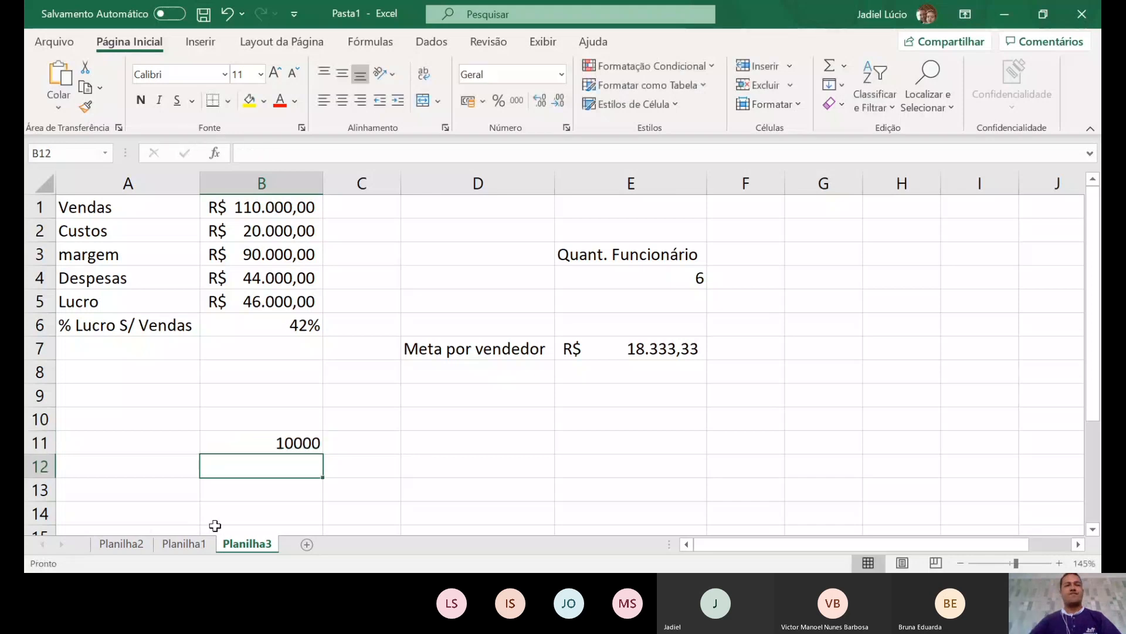
{"action": "left_click", "coordinate": [279, 449]}
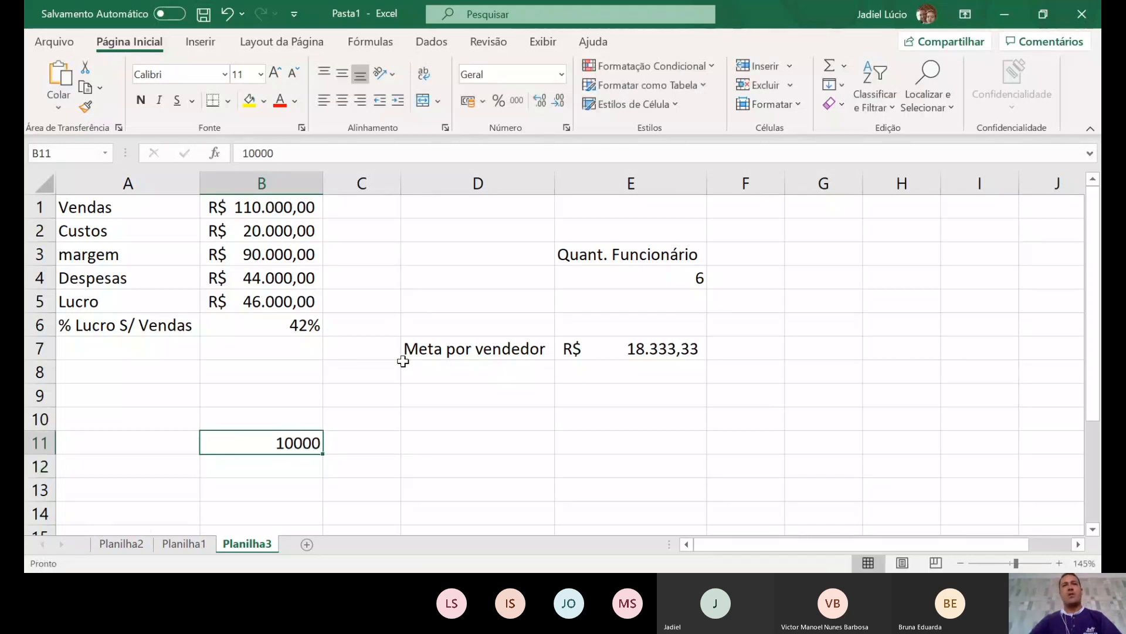
{"action": "left_click", "coordinate": [467, 101]}
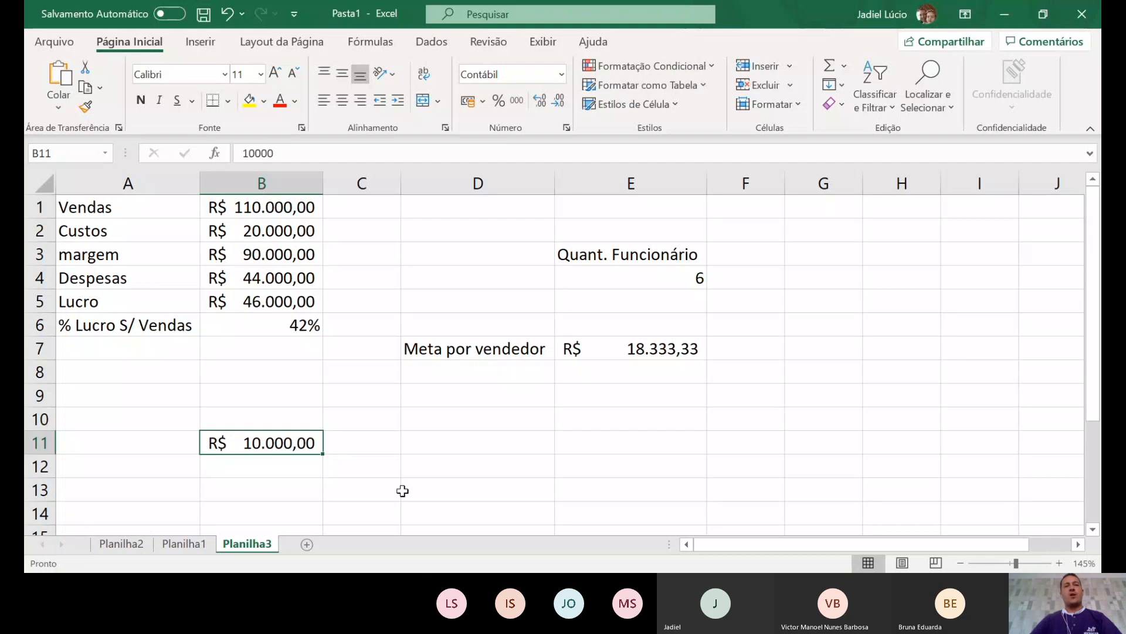
- Enter =B11*0,05 in B13 to get 5%, showing R$ 500,00
{"action": "left_click", "coordinate": [271, 488]}
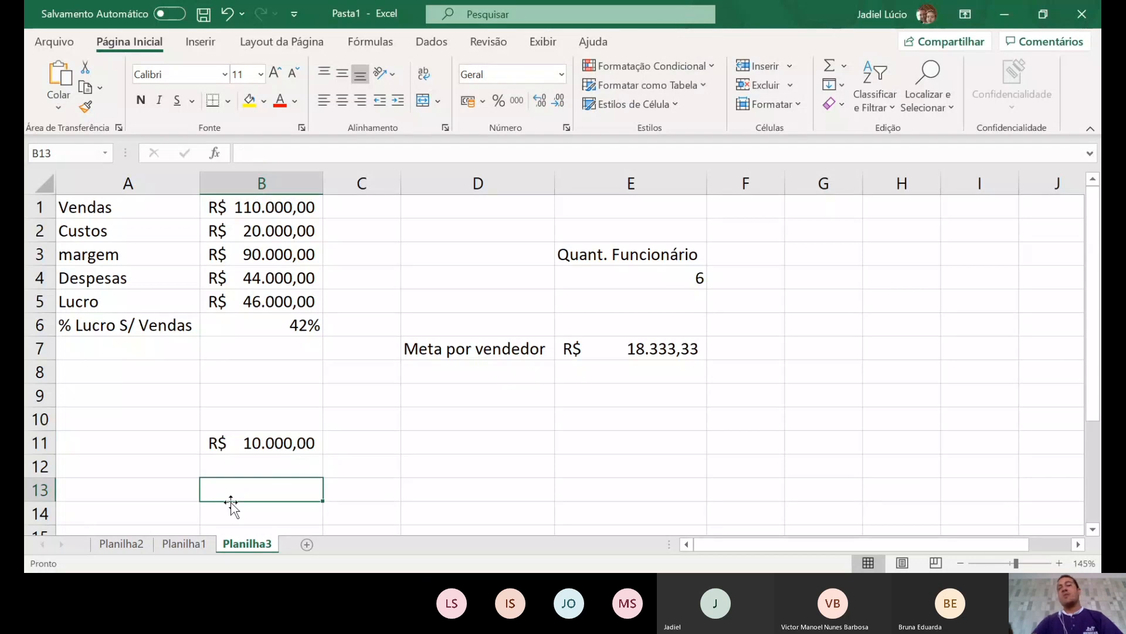
{"action": "type", "text": "="}
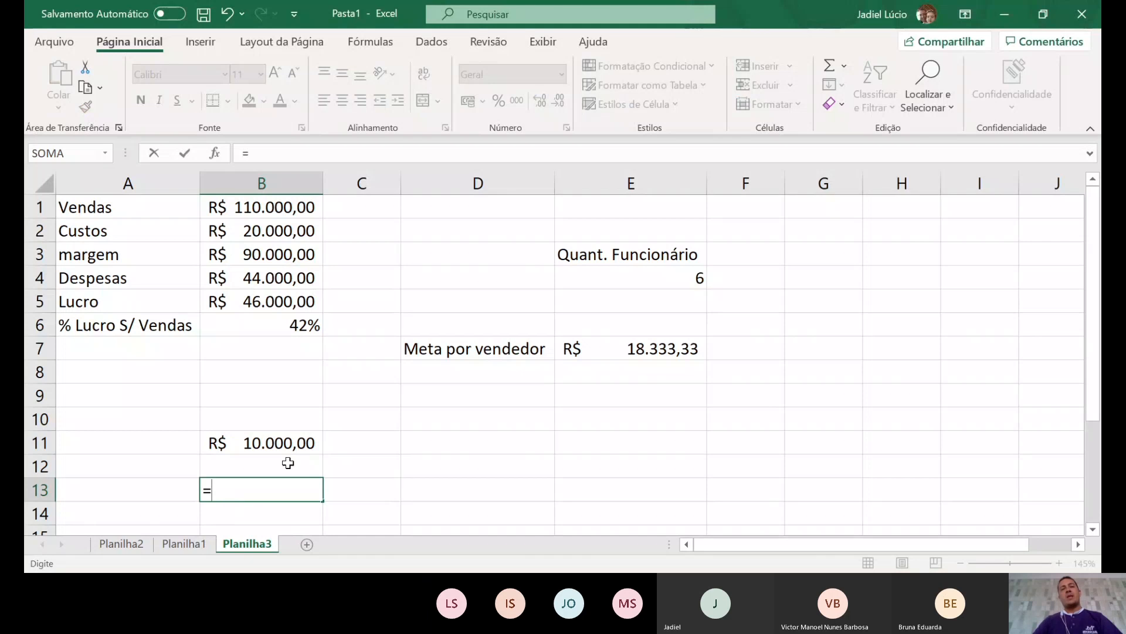
{"action": "left_click", "coordinate": [293, 442]}
{"action": "type", "text": "8"}
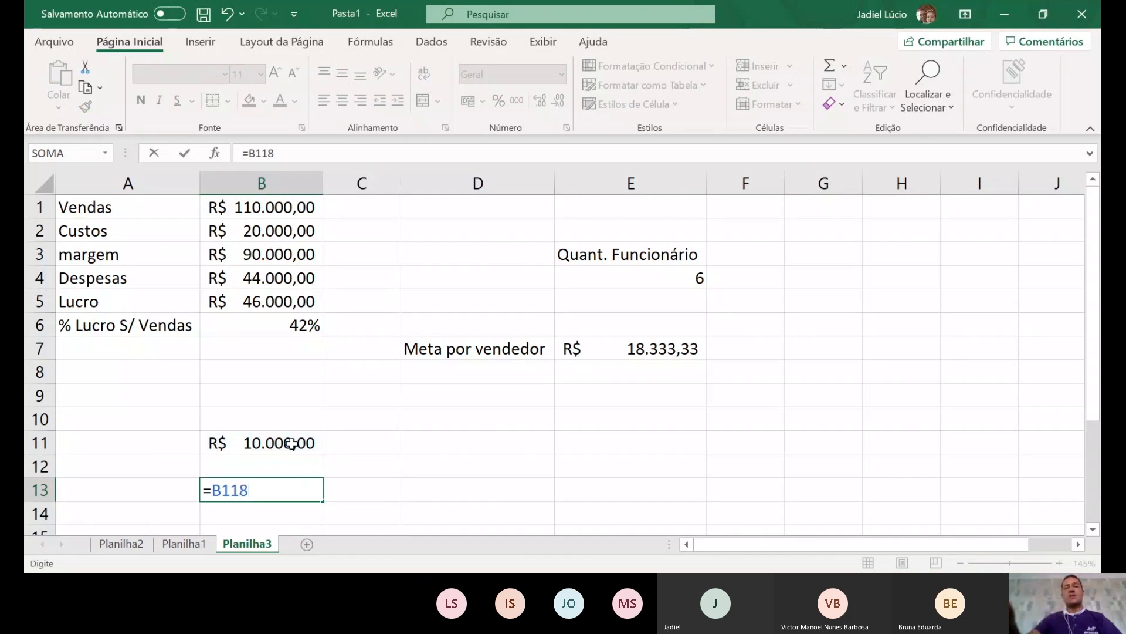
{"action": "key", "text": "BackSpace"}
{"action": "type", "text": "*"}
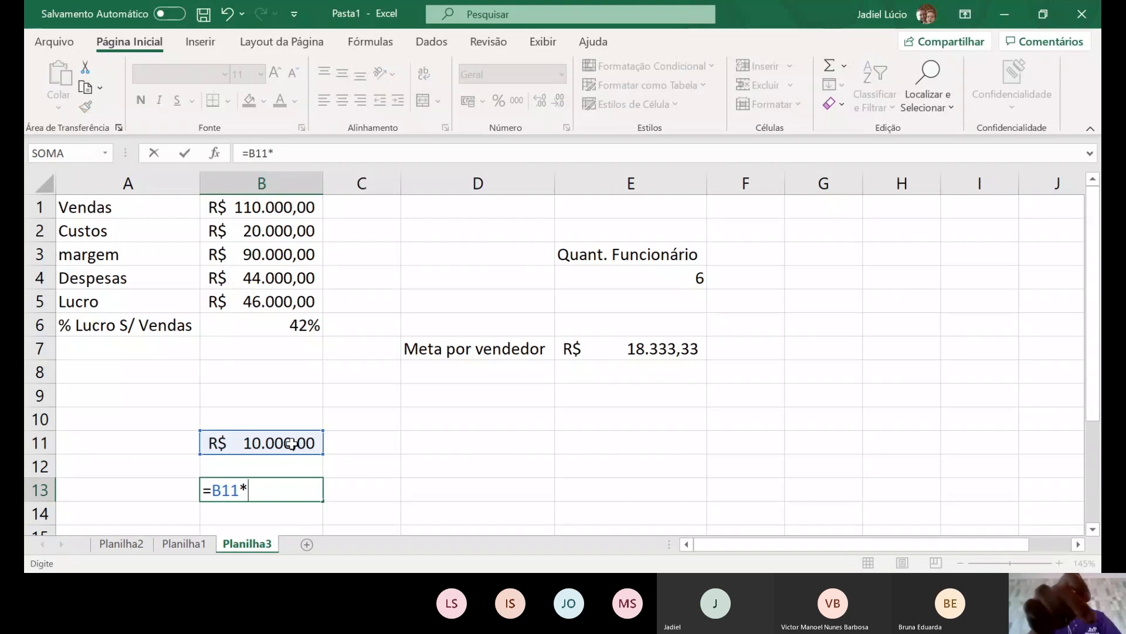
{"action": "type", "text": "0,05"}
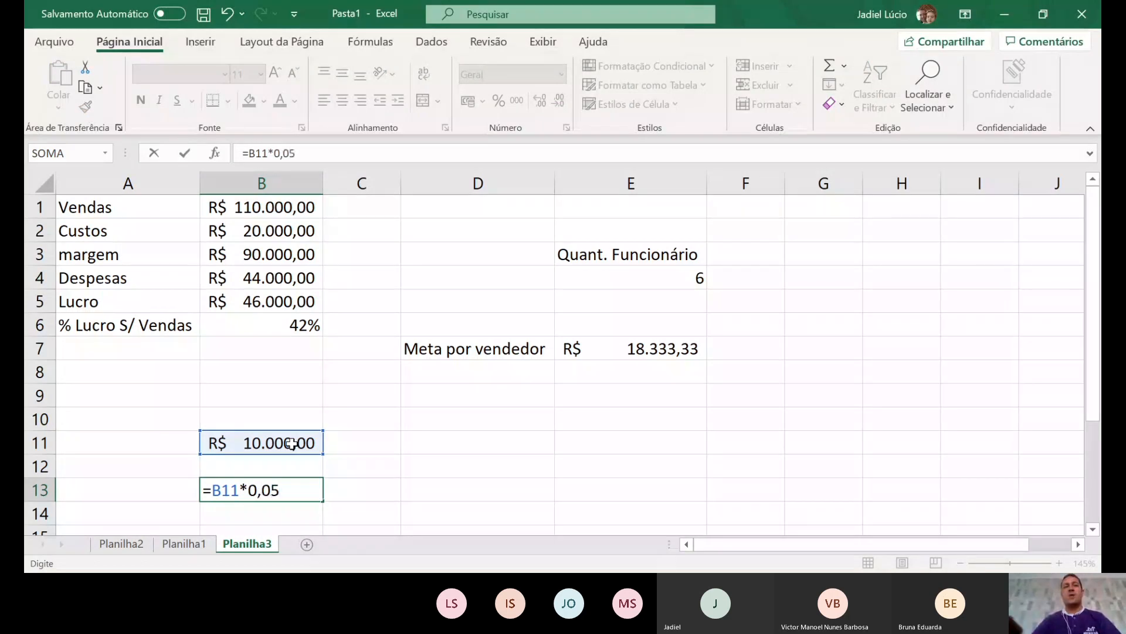
{"action": "key", "text": "Return"}
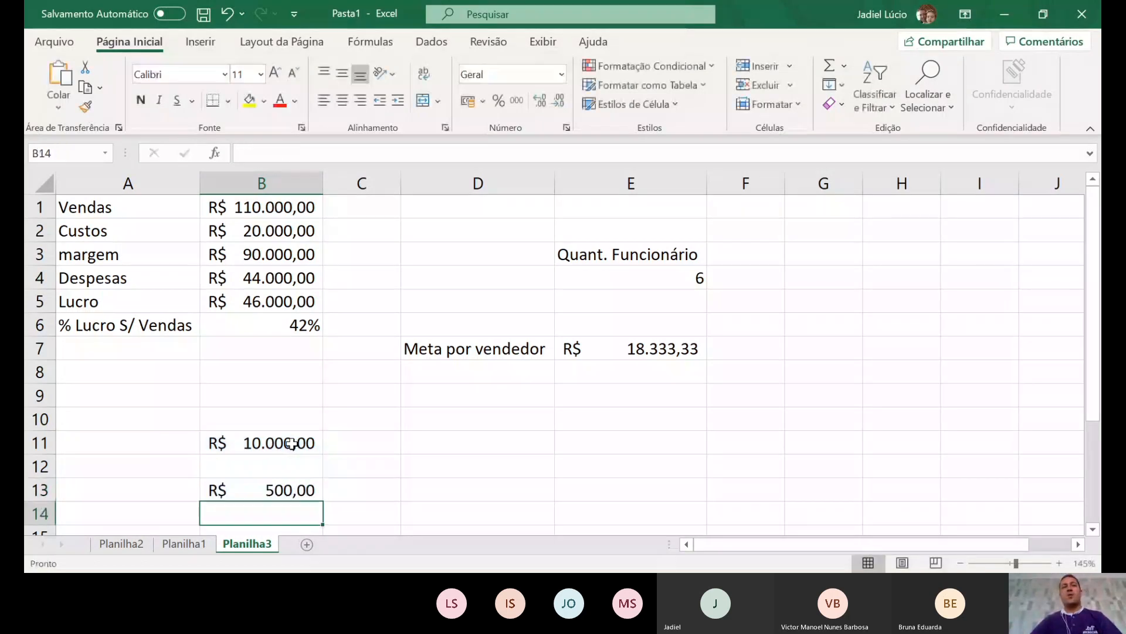
{"action": "left_click", "coordinate": [254, 498]}
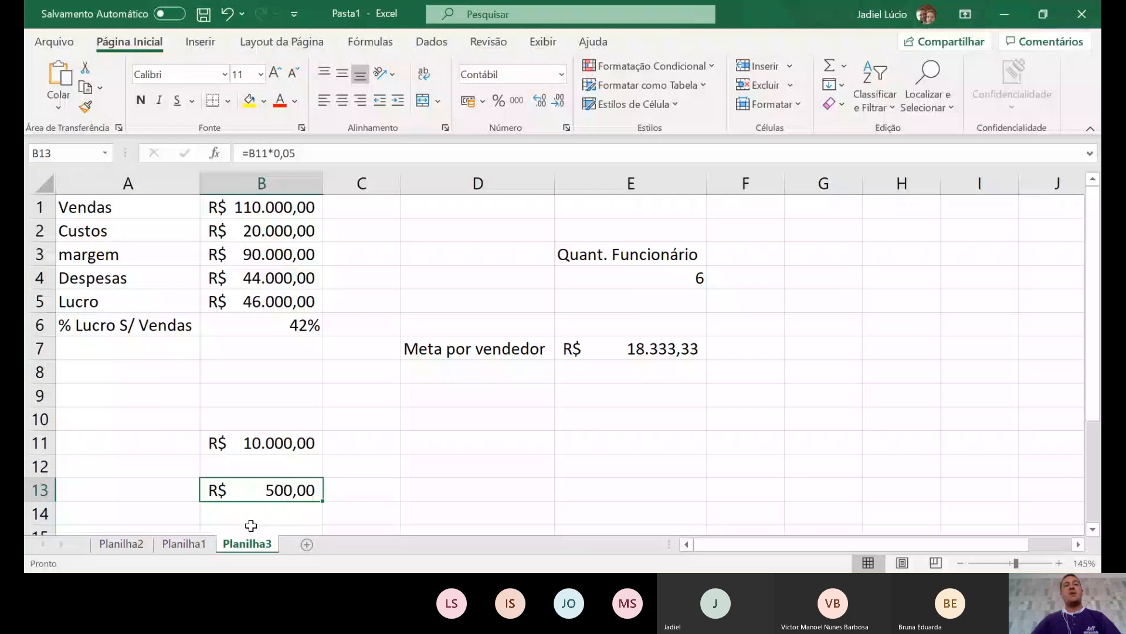
- Change B11 from 10000 to 20000 so B13 recalculates to R$ 1.000,00
{"action": "left_click", "coordinate": [248, 444]}
{"action": "double_click", "coordinate": [249, 444]}
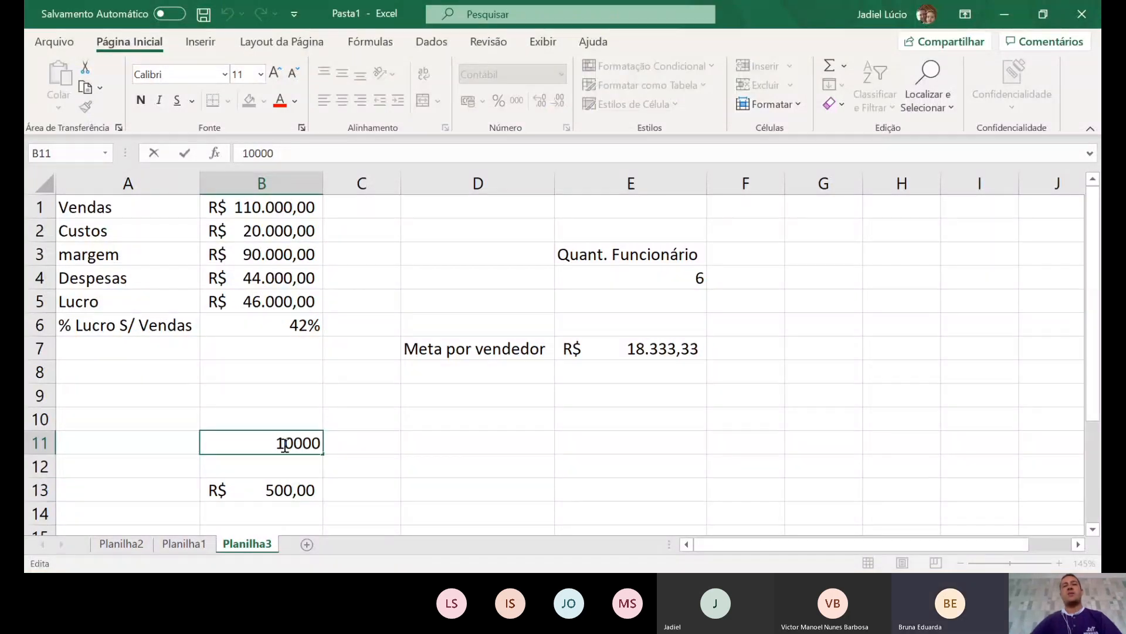
{"action": "key", "text": "BackSpace"}
{"action": "type", "text": "2"}
{"action": "key", "text": "Return"}
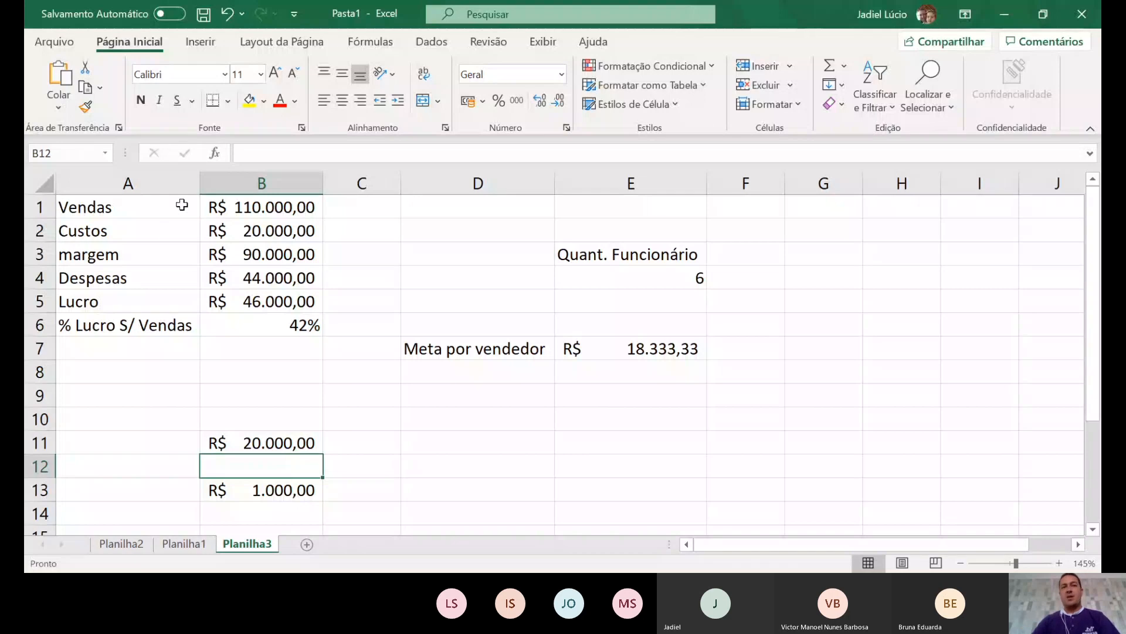
{"action": "left_click_drag", "start_coordinate": [182, 205], "coordinate": [251, 329]}
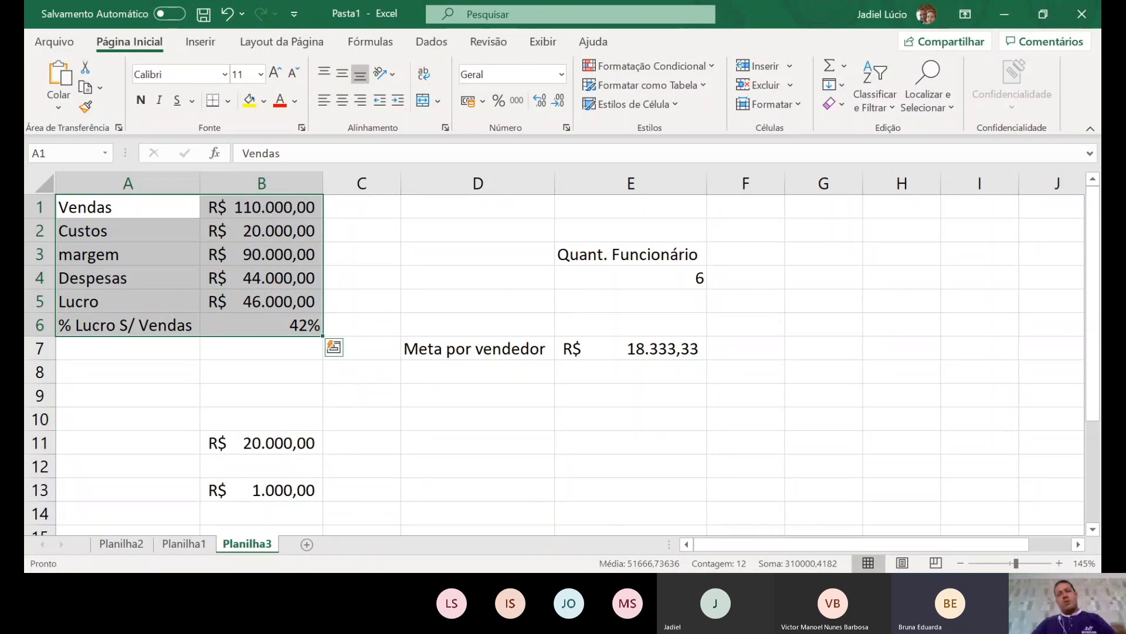
- Finish the Planilha3 summary so Meta por vendedor shows R$ 18.333,33, then select an empty cell
{"action": "left_click", "coordinate": [686, 482]}
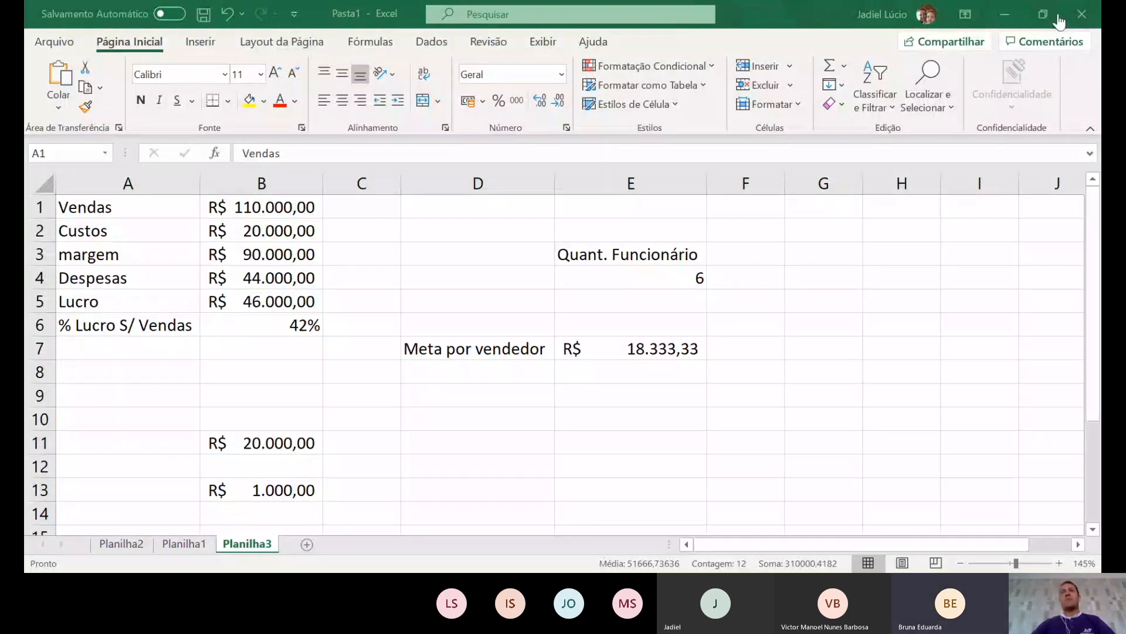
{"action": "key", "text": "ctrl+a"}
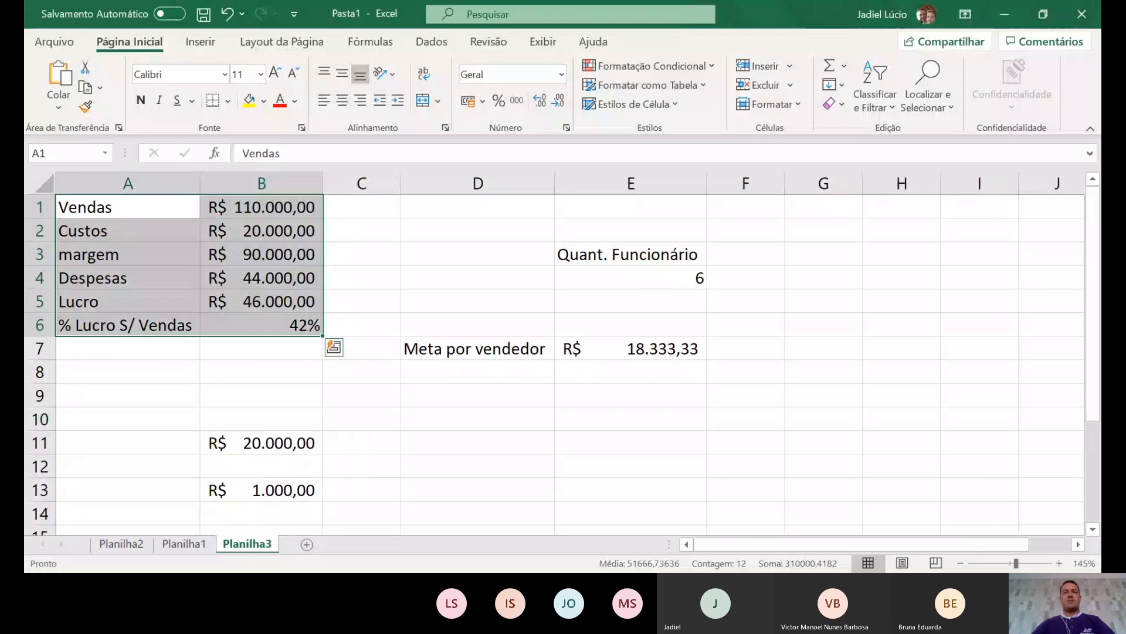
{"action": "key", "text": "alt+Tab"}
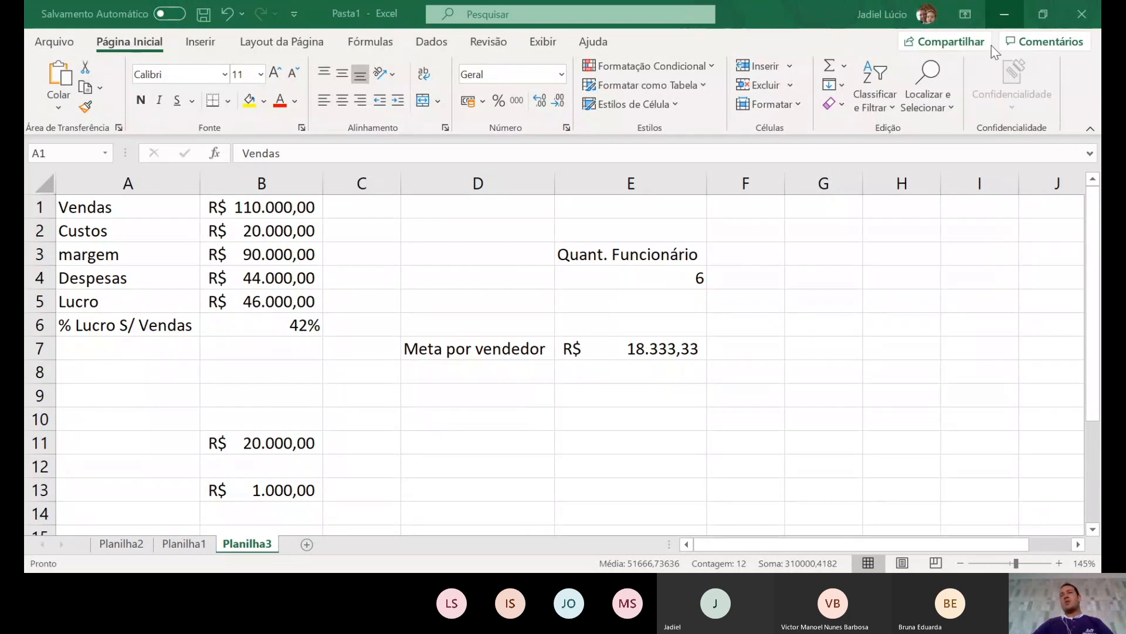
{"action": "left_click", "coordinate": [544, 298]}
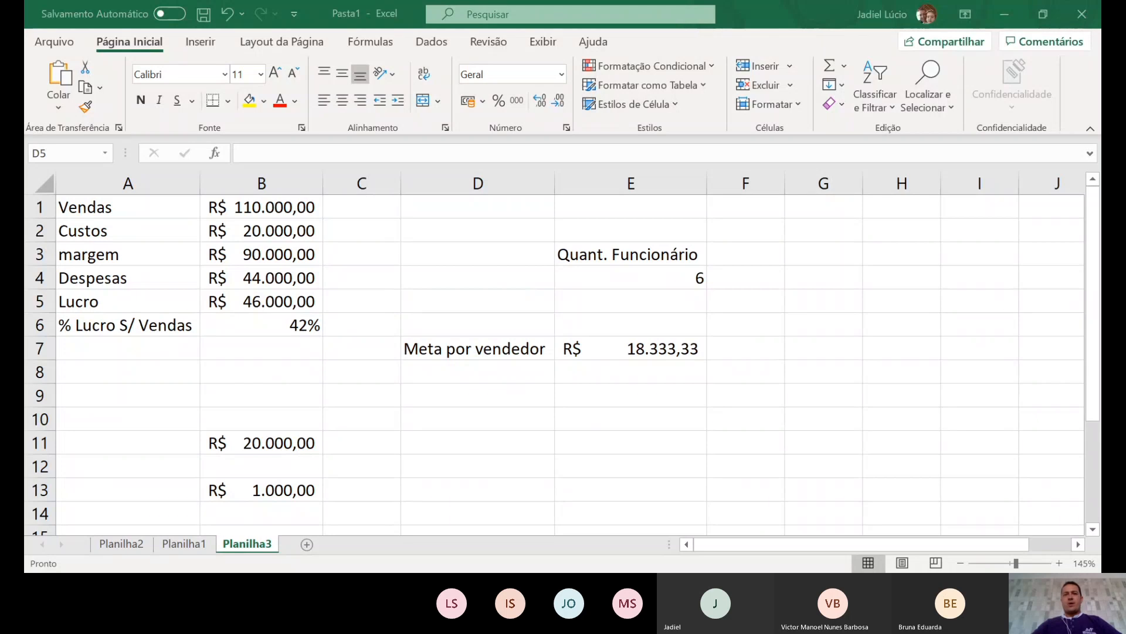
- Add a new Planilha4 sheet and copy the Nome entries A2:A7 from Planilha2 into it
{"action": "left_click", "coordinate": [563, 441]}
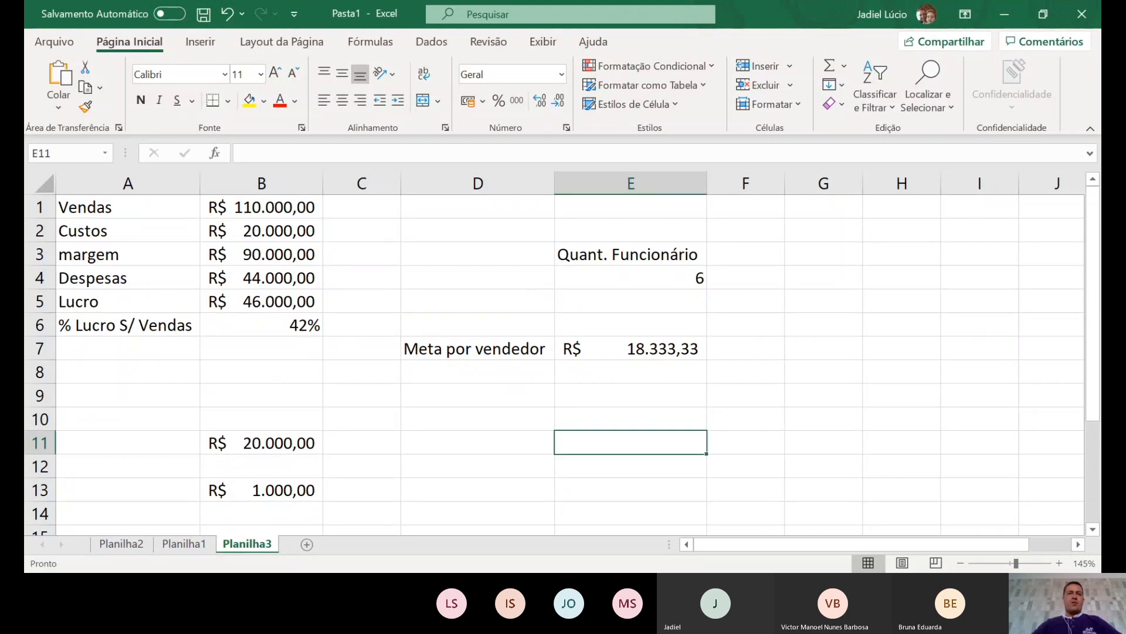
{"action": "left_click", "coordinate": [307, 545]}
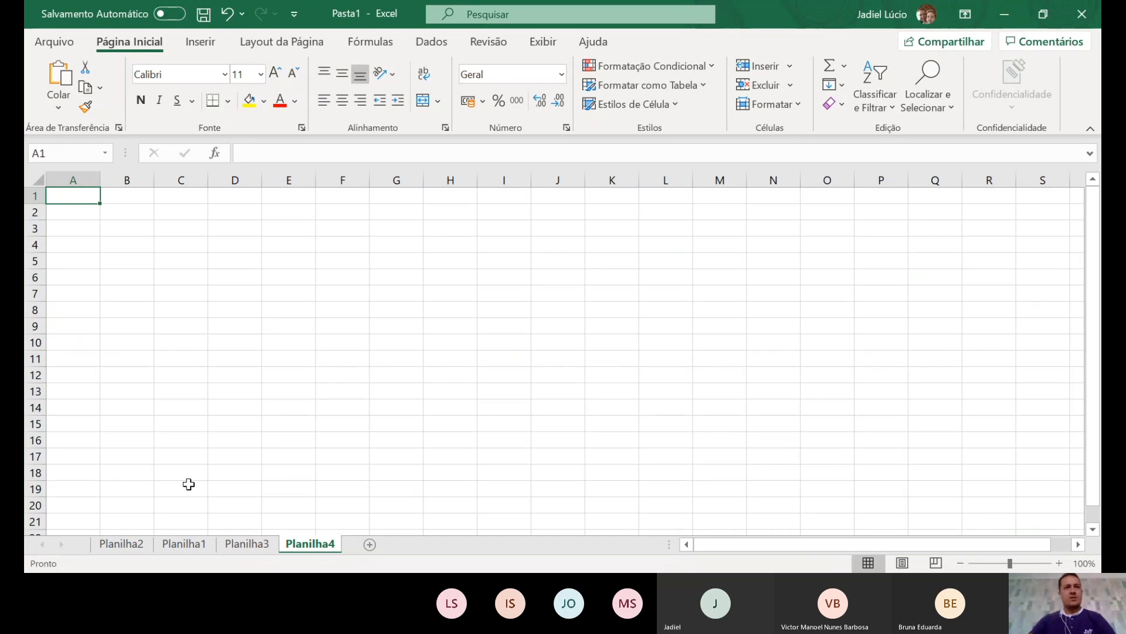
{"action": "left_click", "coordinate": [128, 550]}
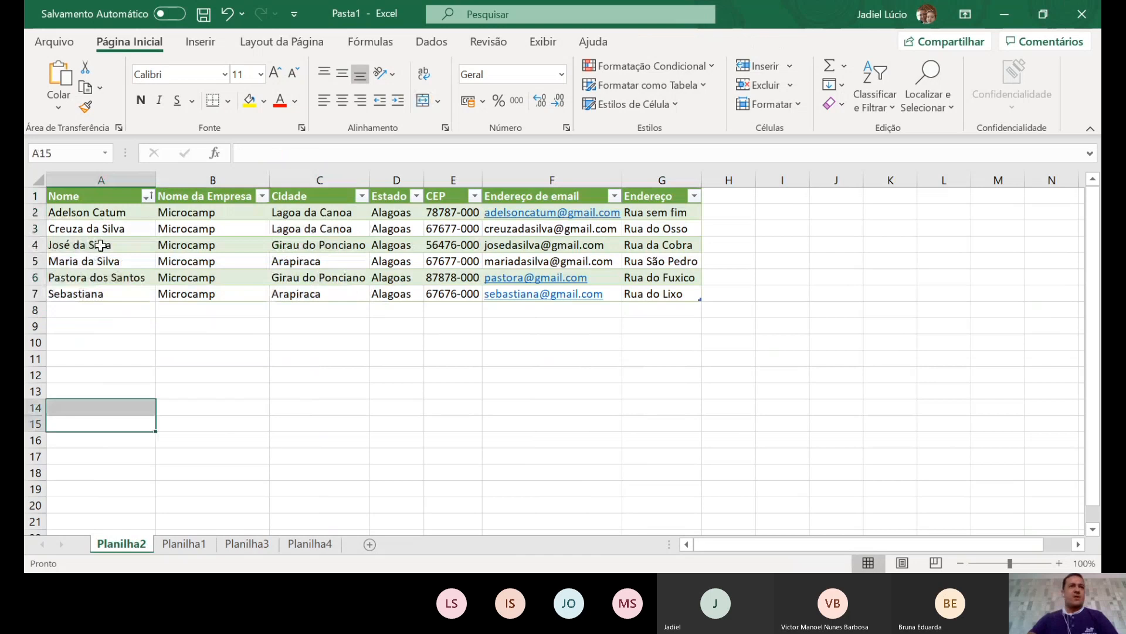
{"action": "left_click_drag", "start_coordinate": [104, 213], "coordinate": [88, 291]}
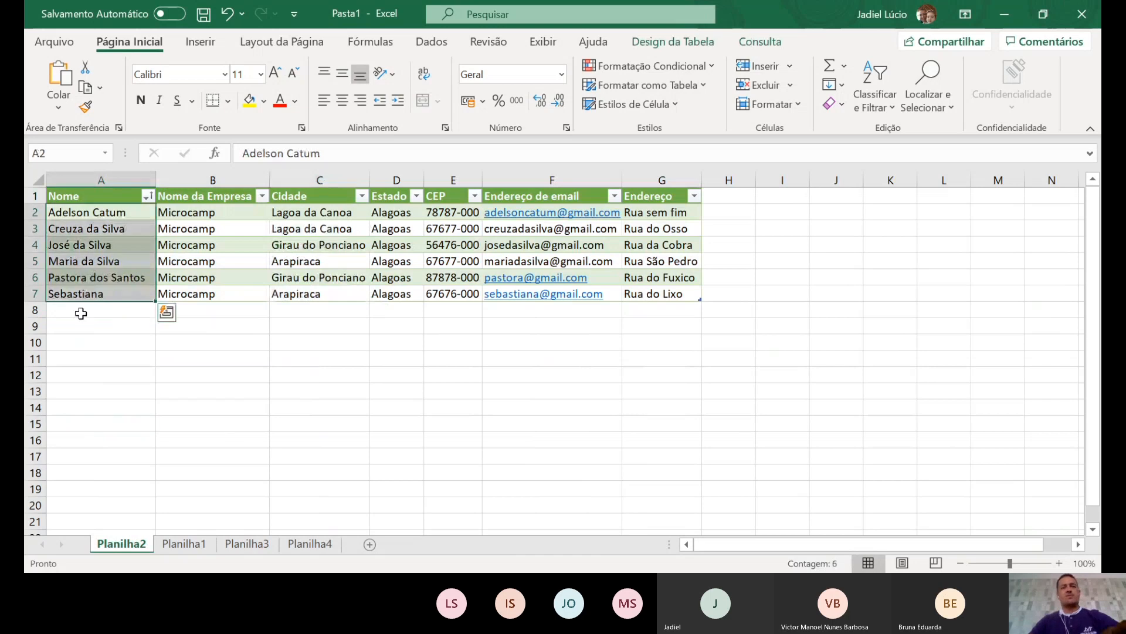
{"action": "key", "text": "ctrl+c"}
{"action": "left_click", "coordinate": [317, 544]}
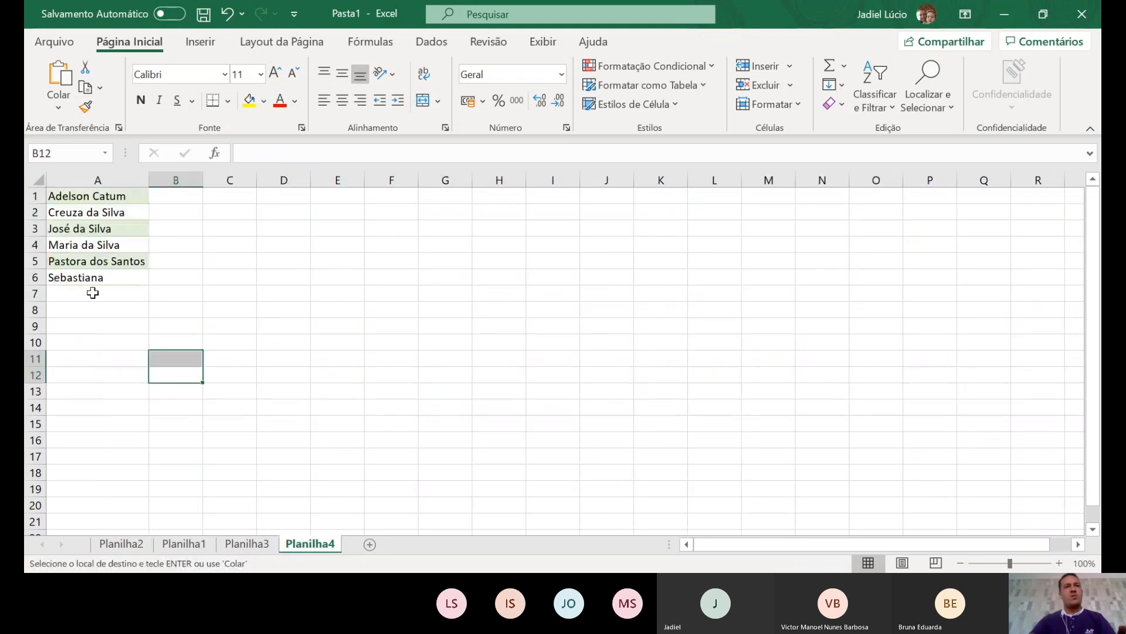
- Insert a new row 6 in the name list and enter 'Maria da Silva' in A6
{"action": "left_click", "coordinate": [93, 283]}
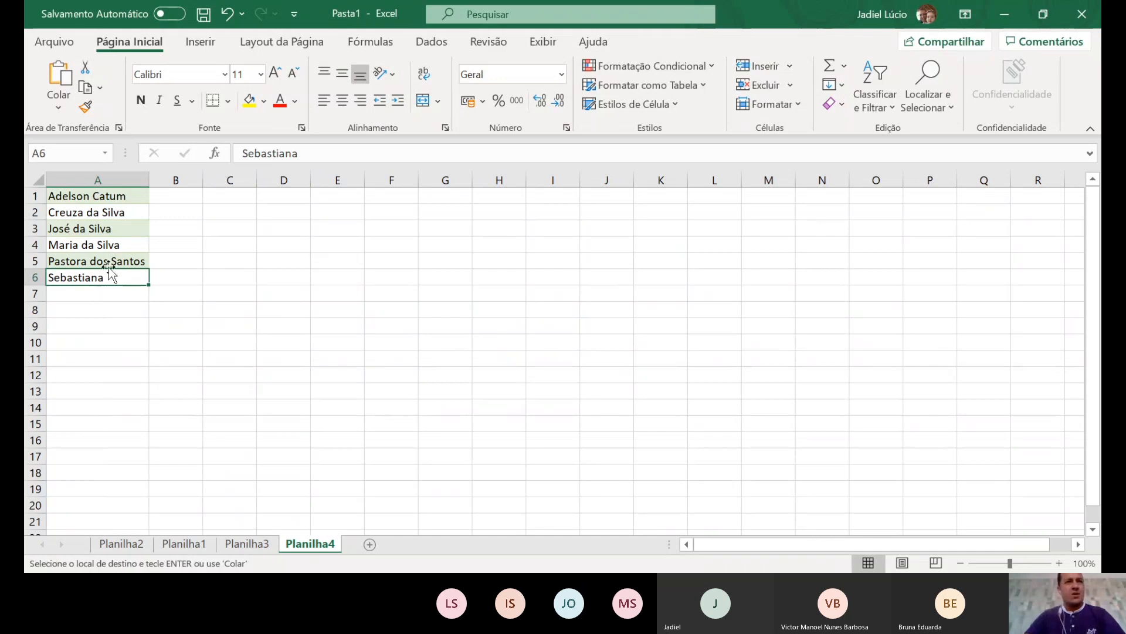
{"action": "right_click", "coordinate": [33, 278]}
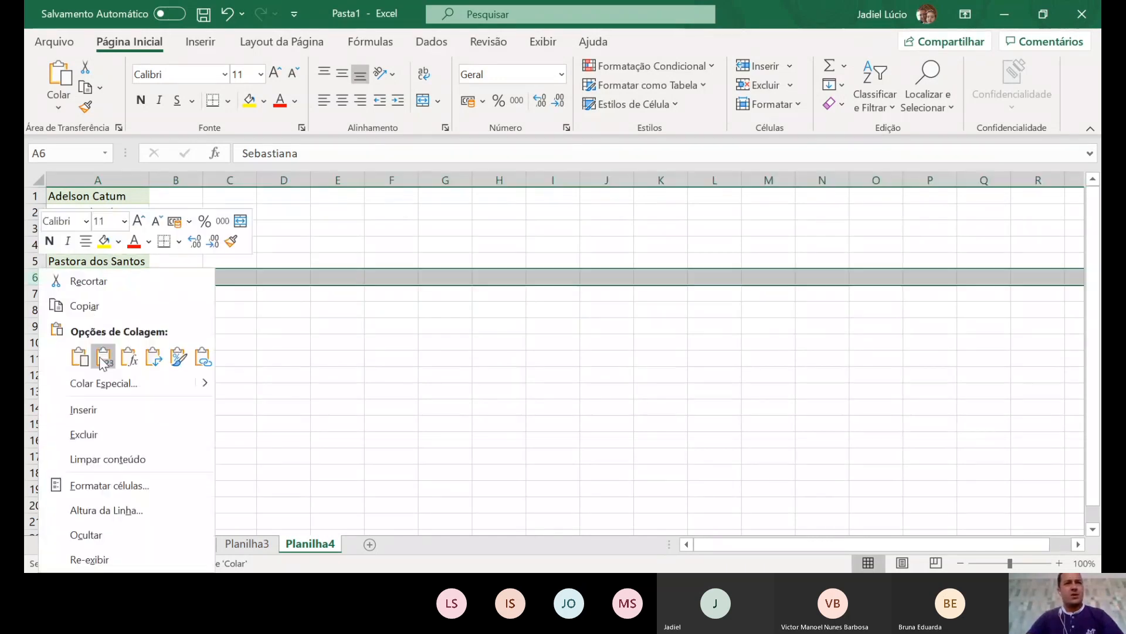
{"action": "left_click", "coordinate": [116, 410]}
{"action": "left_click", "coordinate": [91, 281]}
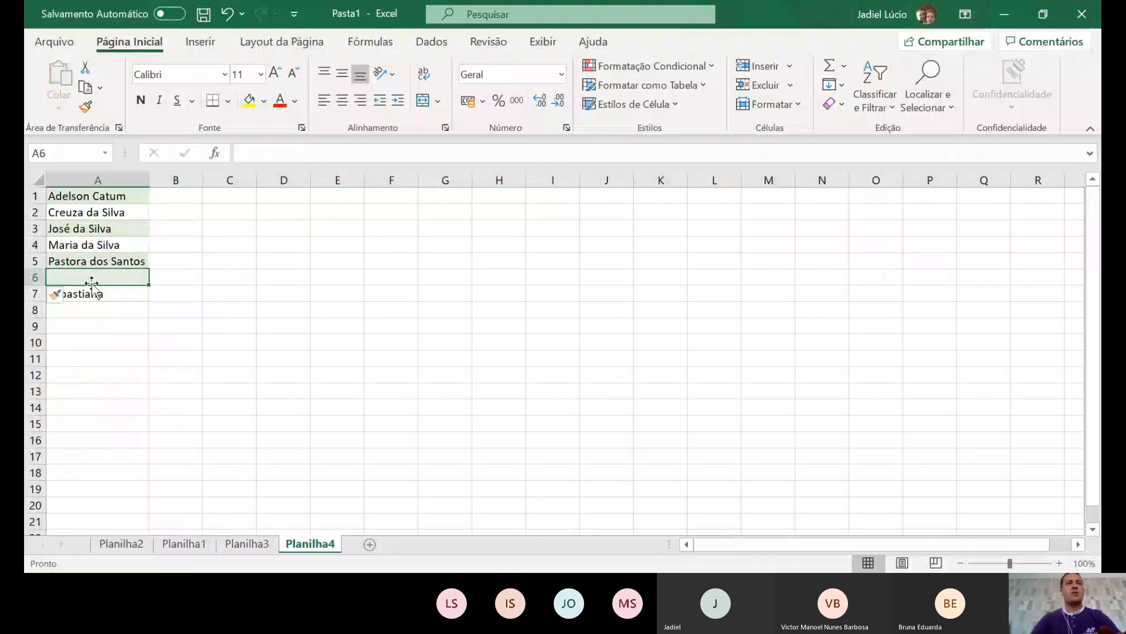
{"action": "type", "text": "Maria da Silva"}
{"action": "key", "text": "Return"}
{"action": "left_click", "coordinate": [68, 311]}
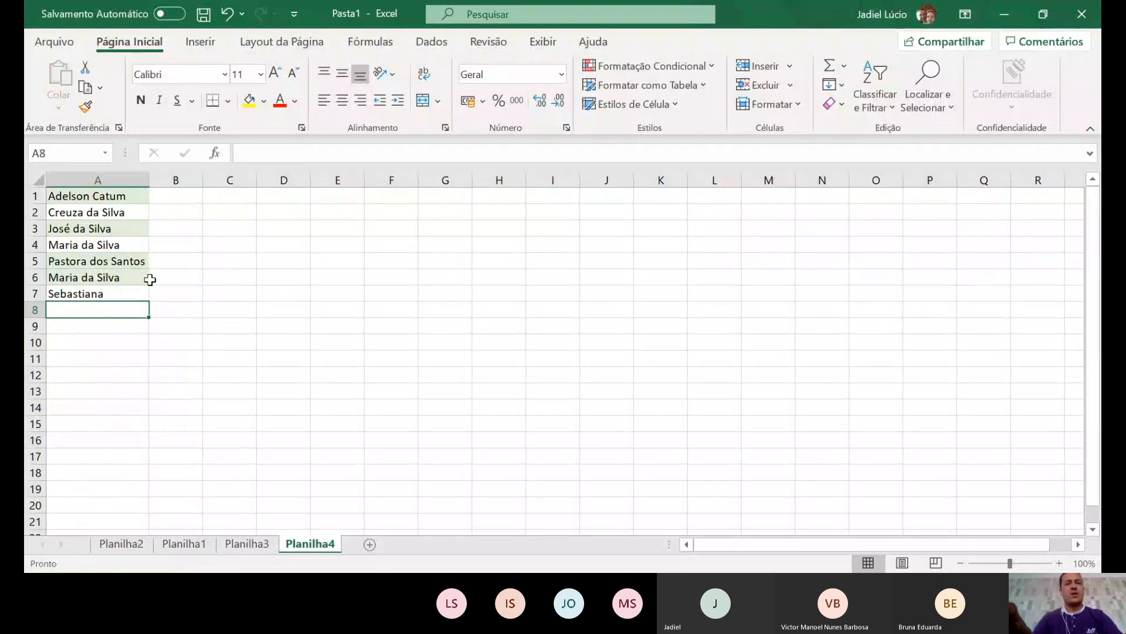
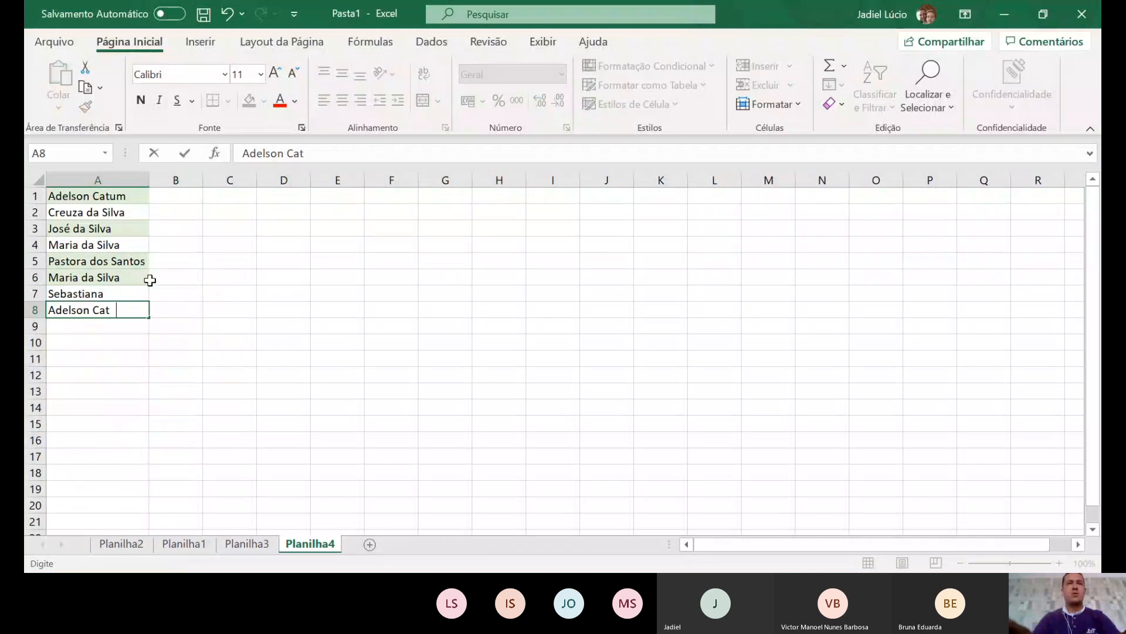
{"action": "key", "text": "Return"}
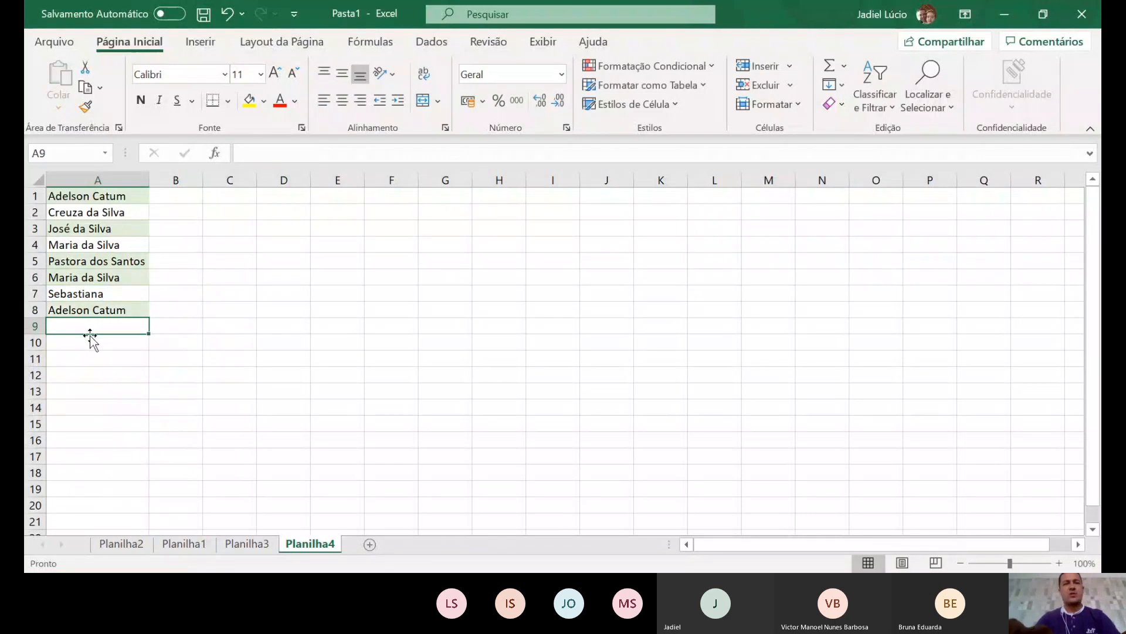
{"action": "type", "text": "José da Silva"}
{"action": "key", "text": "Return"}
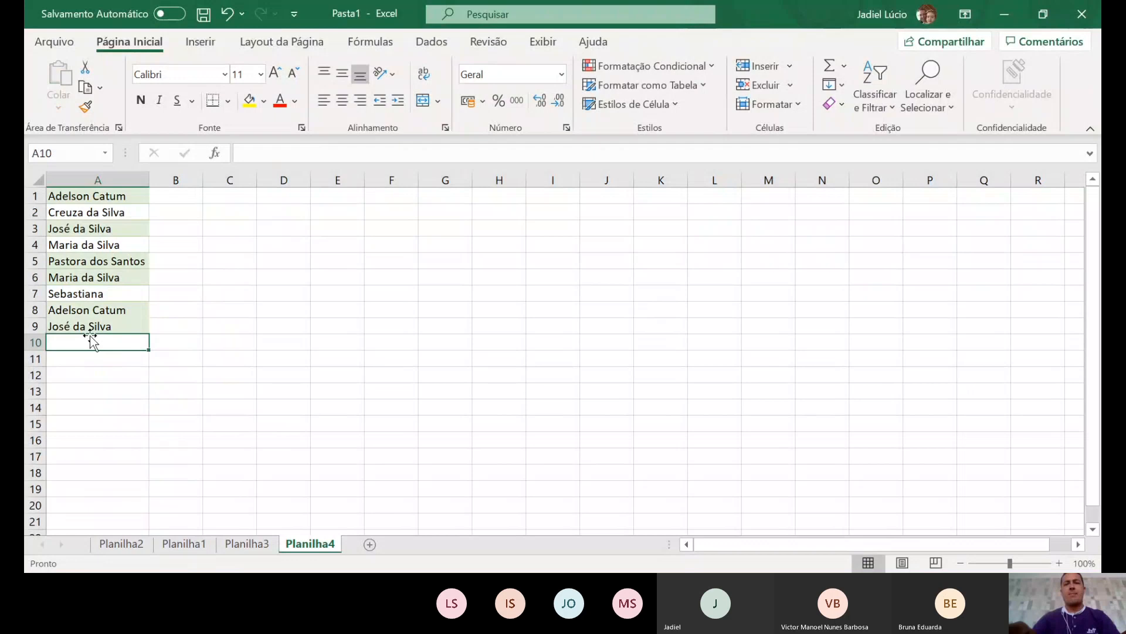
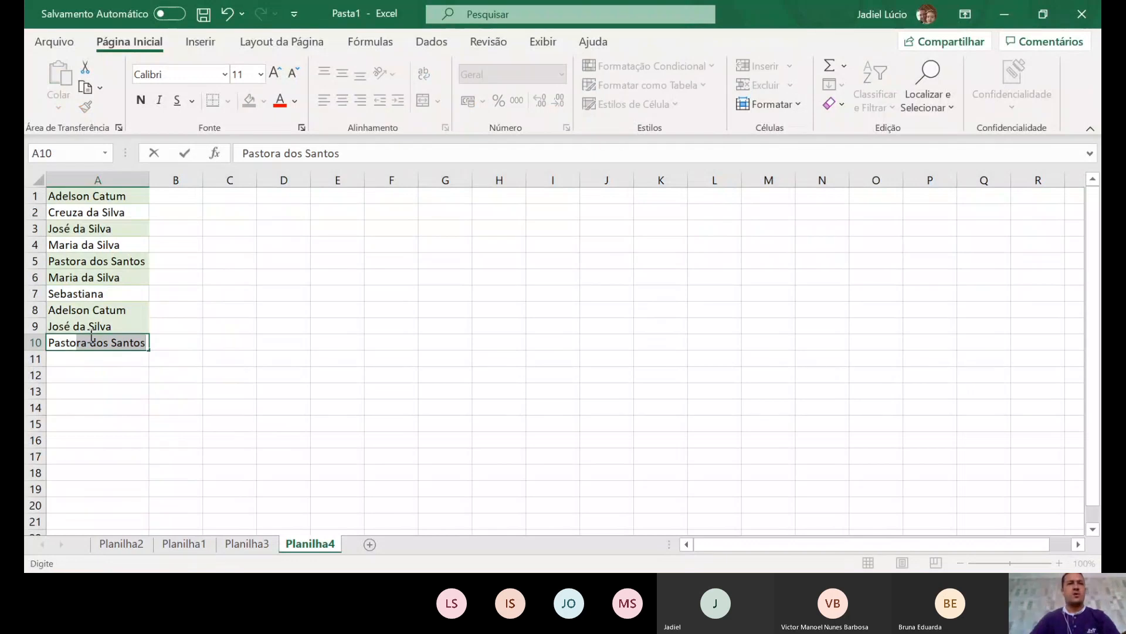
{"action": "key", "text": "Return"}
{"action": "type", "text": "Maria da Silva"}
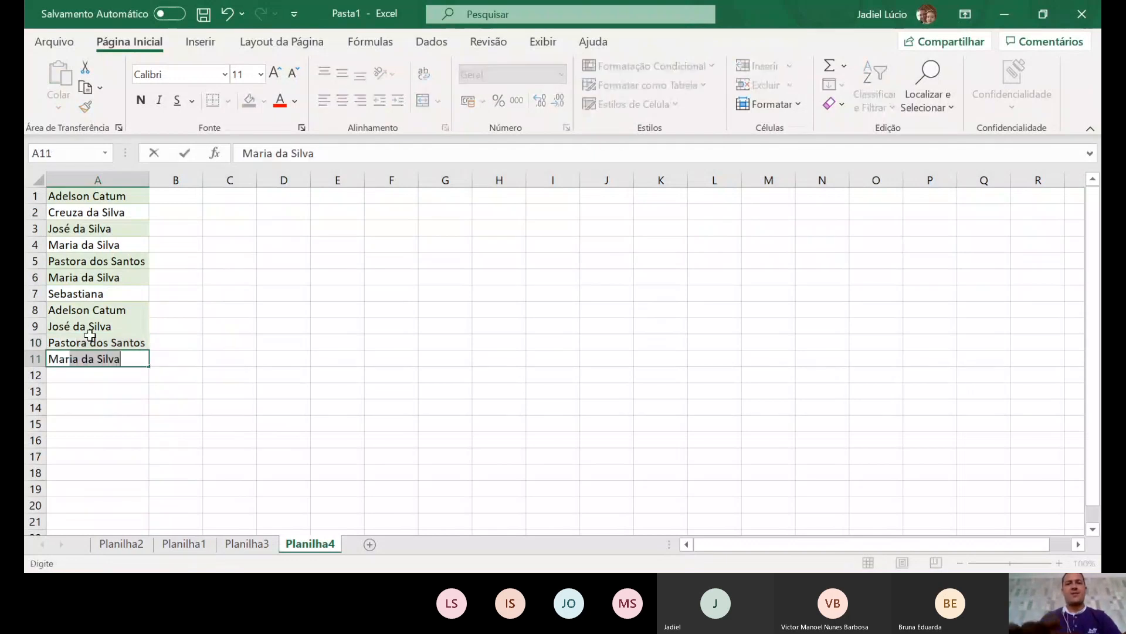
{"action": "key", "text": "Return"}
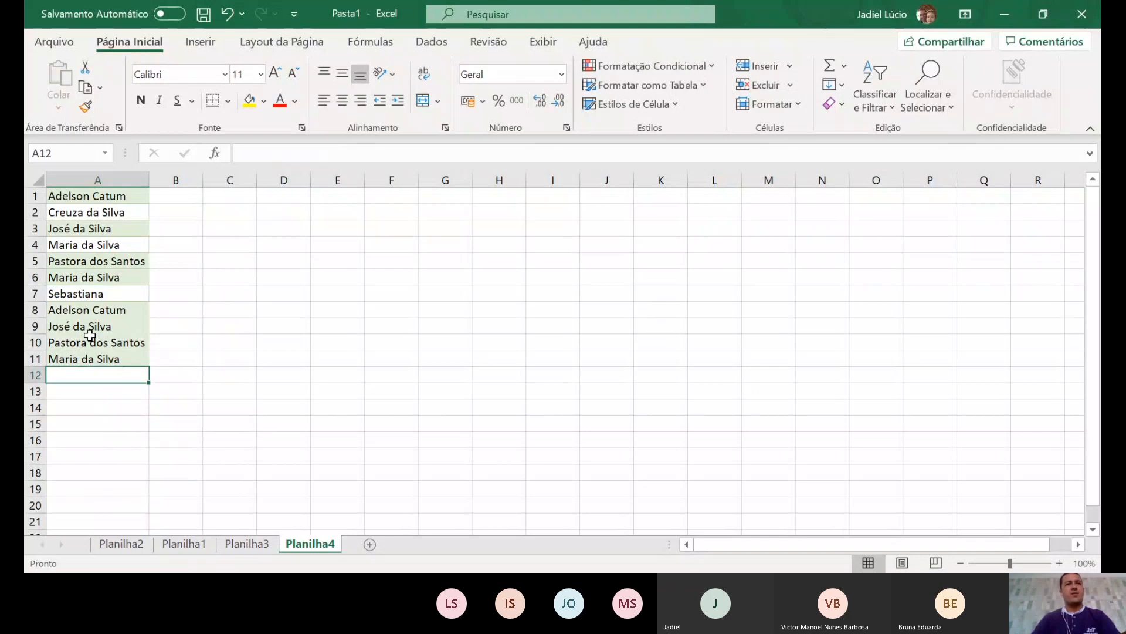
{"action": "type", "text": "S"}
{"action": "key", "text": "Return"}
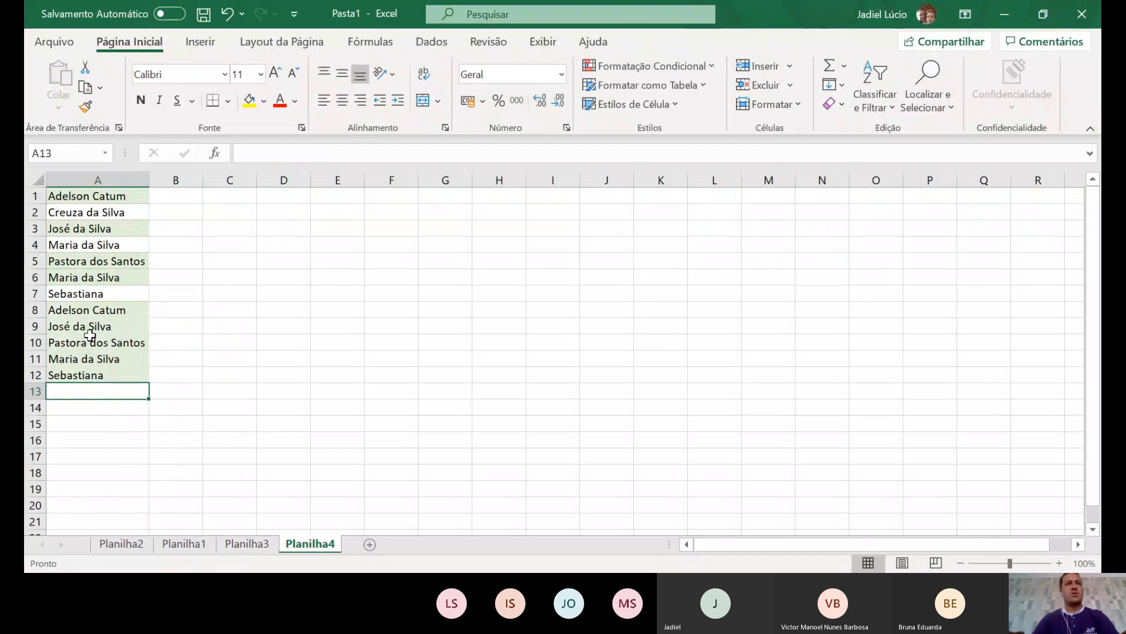
{"action": "type", "text": "A"}
{"action": "key", "text": "Return"}
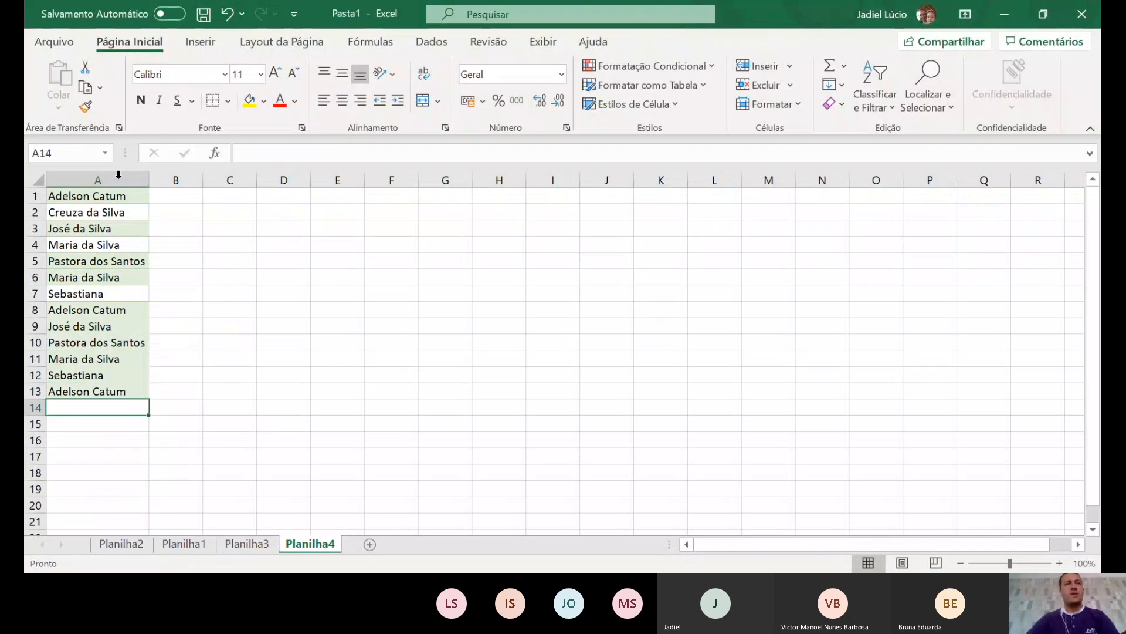
- Insert a new top row with headers 'Vendedor' in A1 and 'Vendas' in B1
{"action": "right_click", "coordinate": [36, 196]}
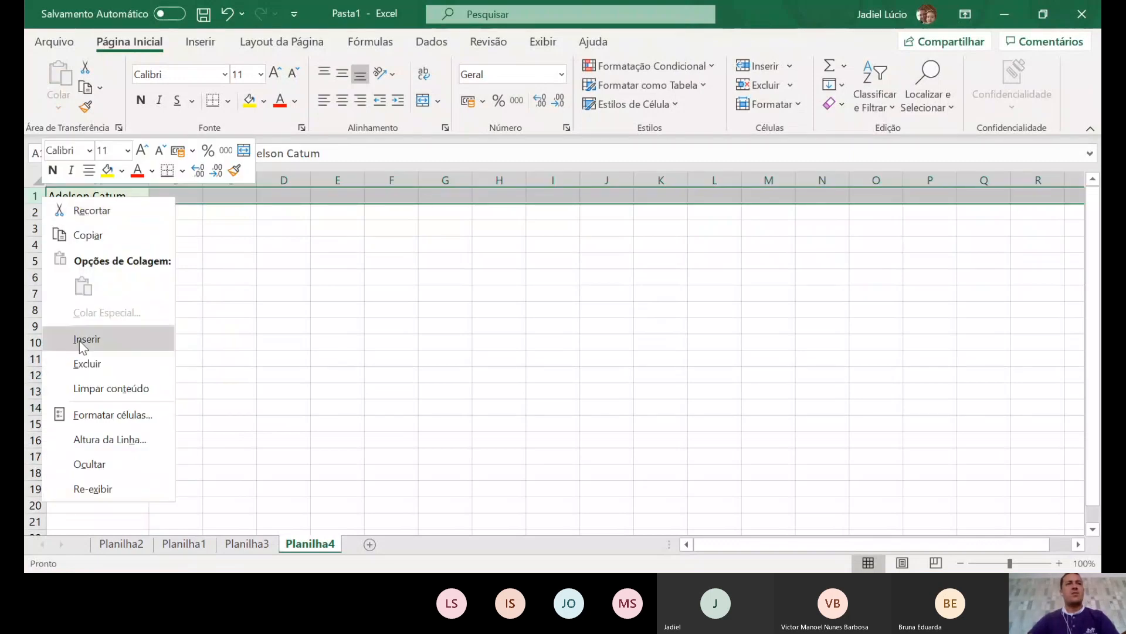
{"action": "left_click", "coordinate": [82, 346]}
{"action": "left_click", "coordinate": [110, 199]}
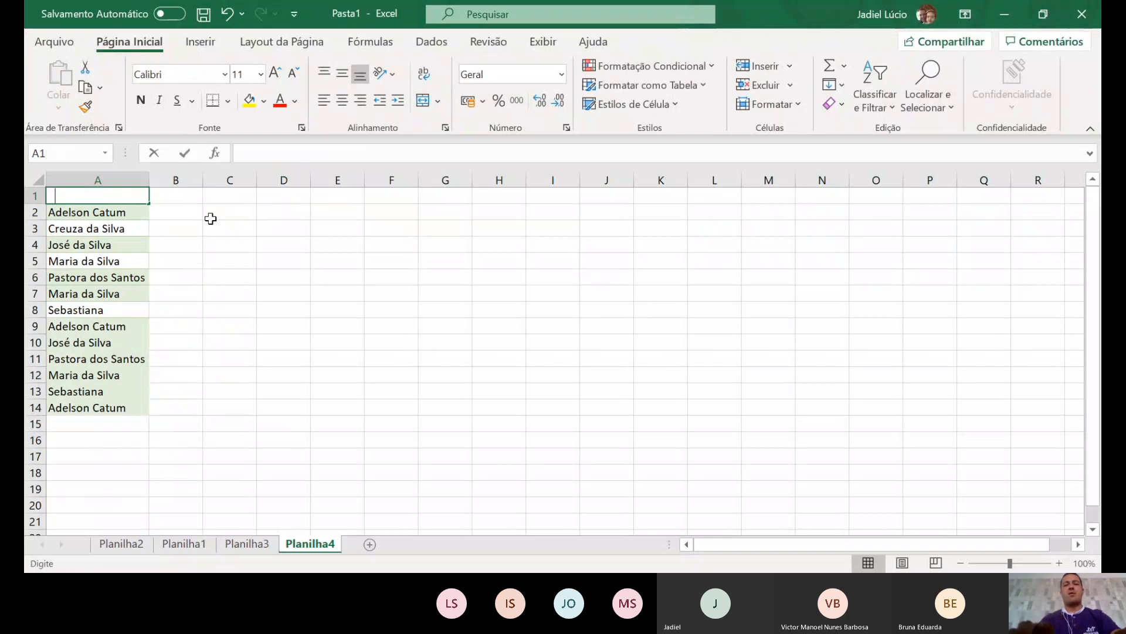
{"action": "type", "text": "Vendedor"}
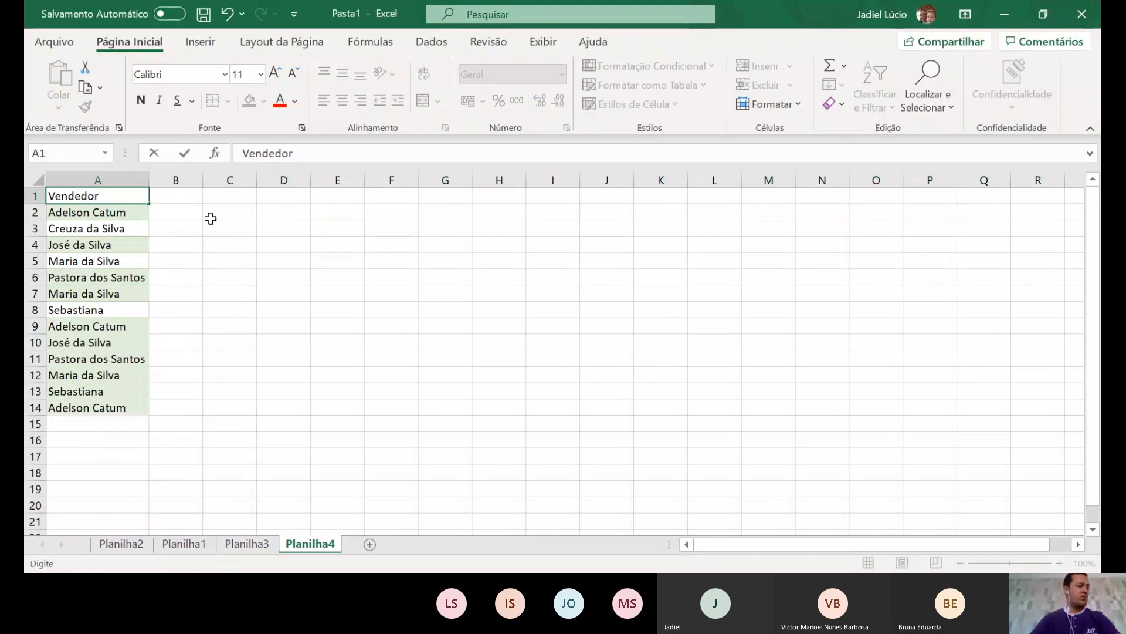
{"action": "key", "text": "Tab"}
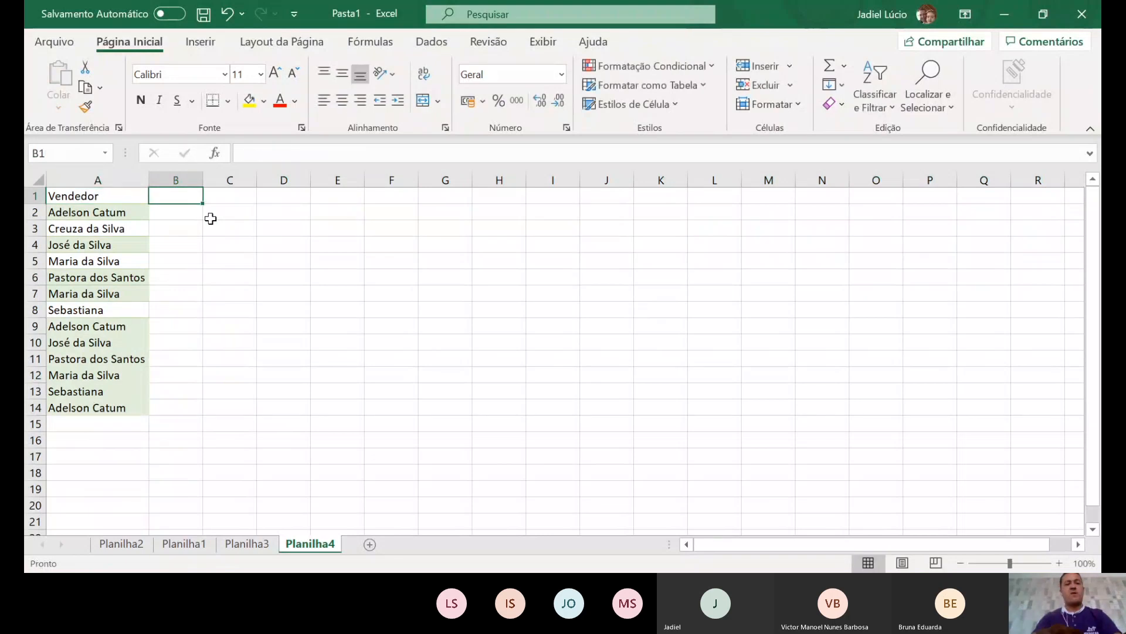
{"action": "type", "text": "Venadas"}
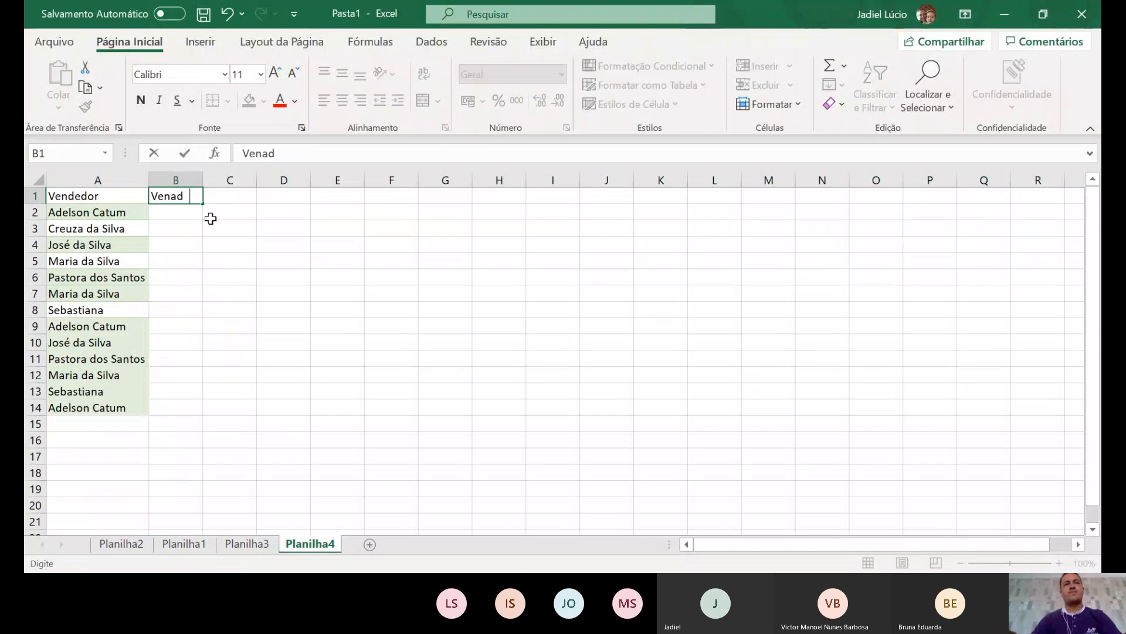
{"action": "key", "text": "BackSpace"}
{"action": "key", "text": "BackSpace"}
{"action": "key", "text": "BackSpace"}
{"action": "key", "text": "BackSpace"}
{"action": "type", "text": "das"}
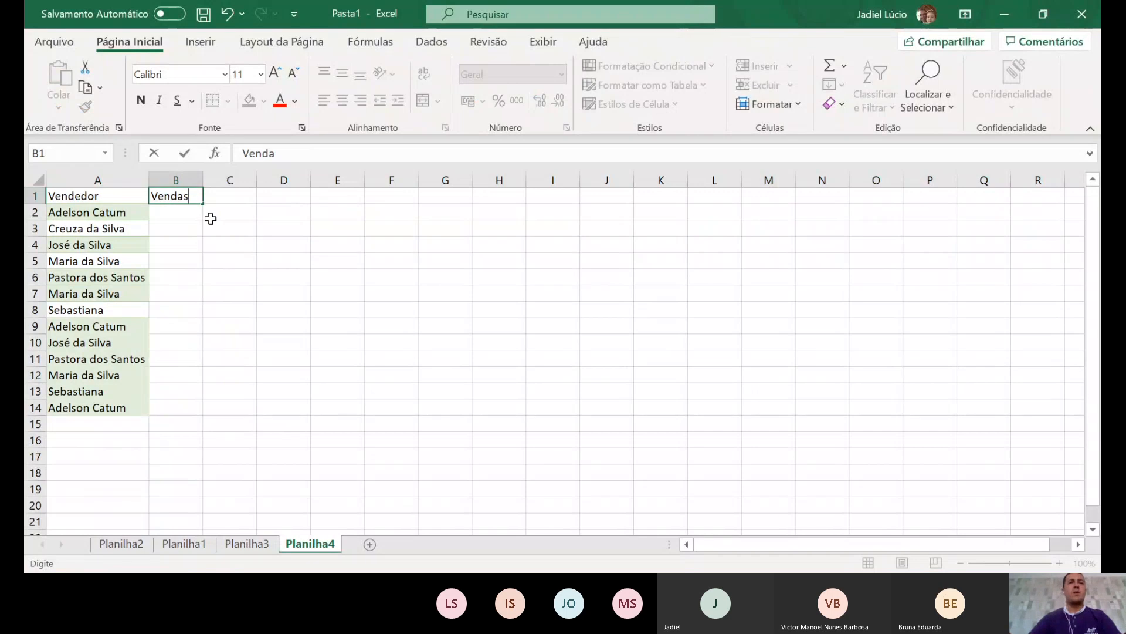
{"action": "key", "text": "Return"}
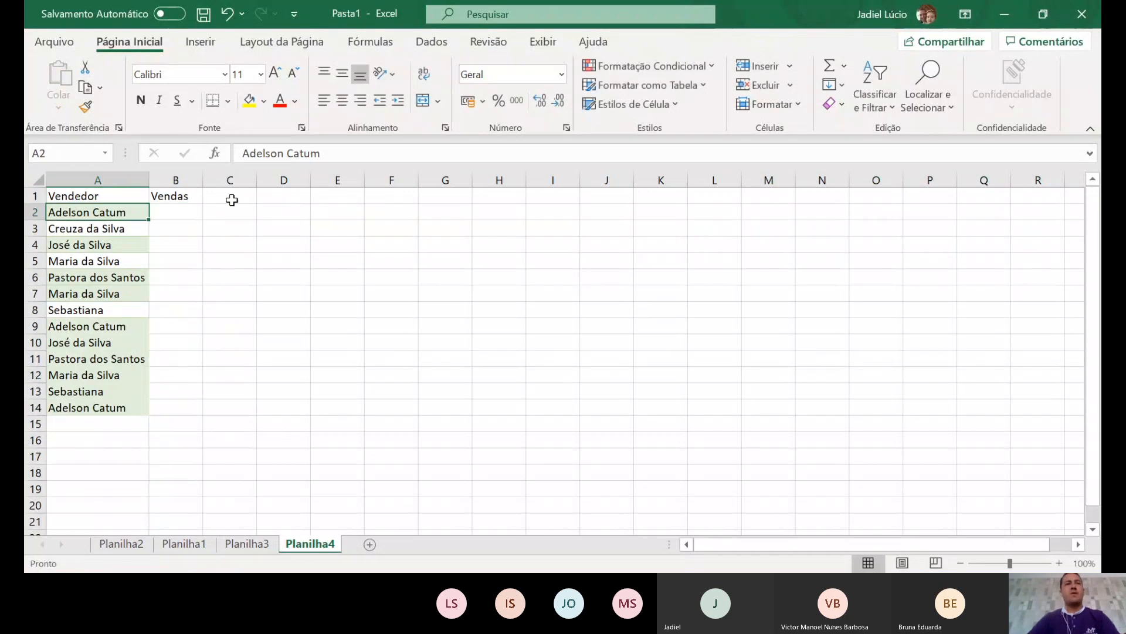
- Enter sales of 160, 170, 40, 100, 190 and 20 in B2:B7
{"action": "left_click", "coordinate": [182, 210]}
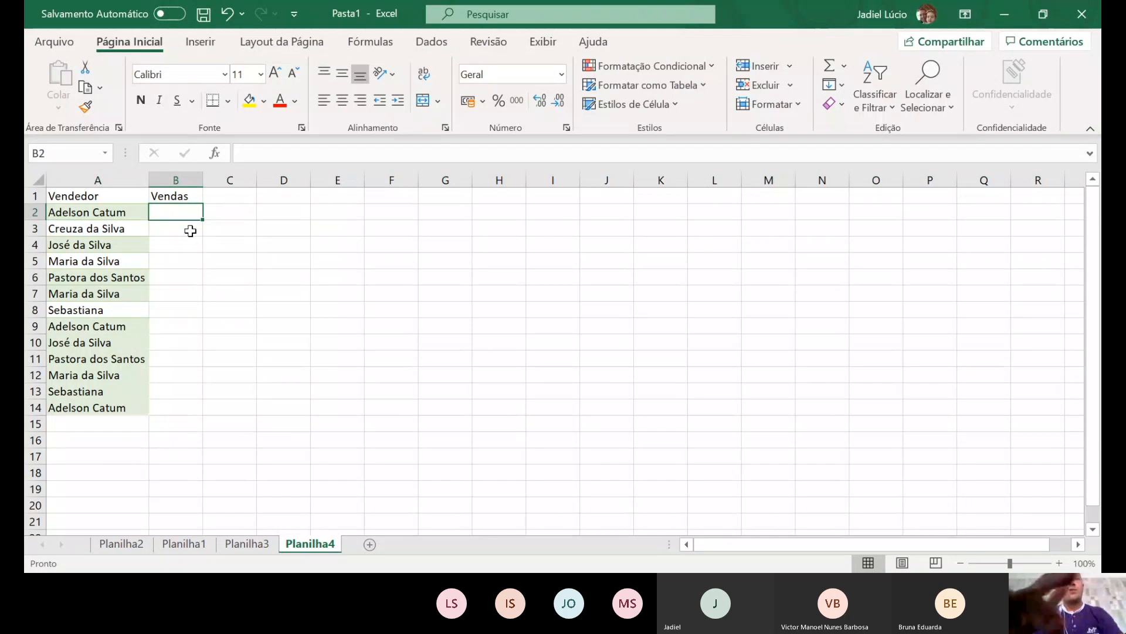
{"action": "type", "text": "160"}
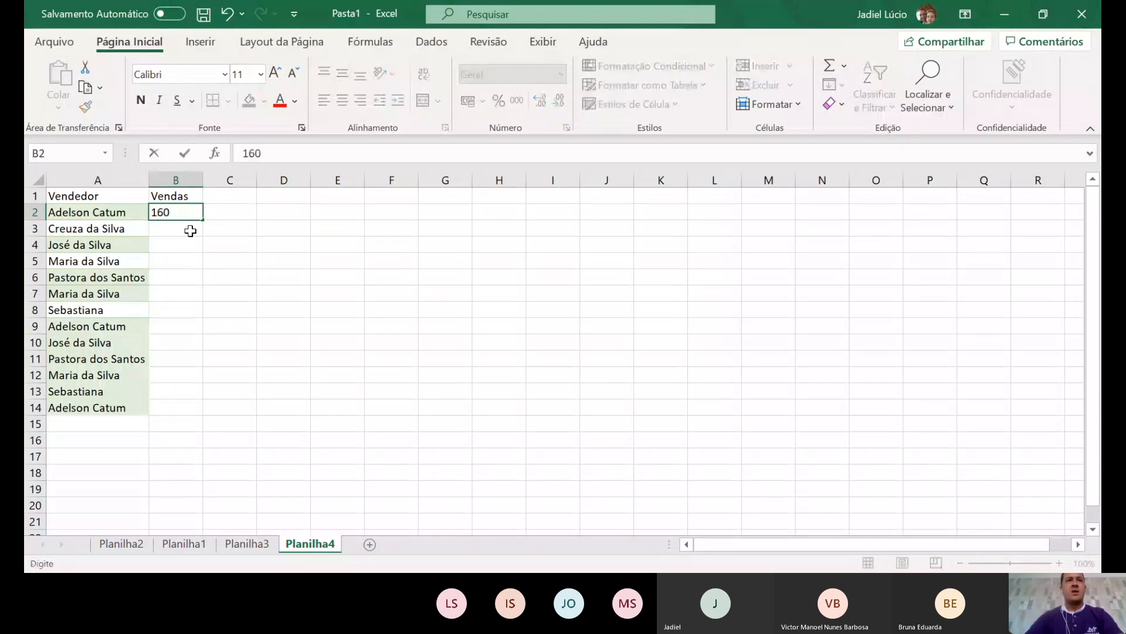
{"action": "key", "text": "Return"}
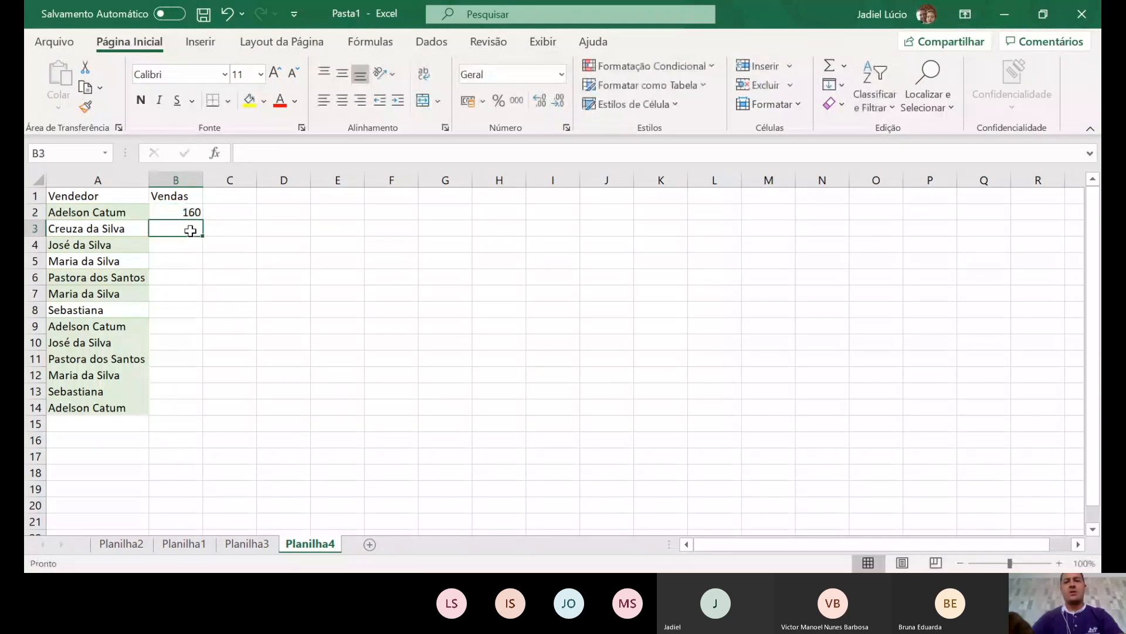
{"action": "type", "text": "170"}
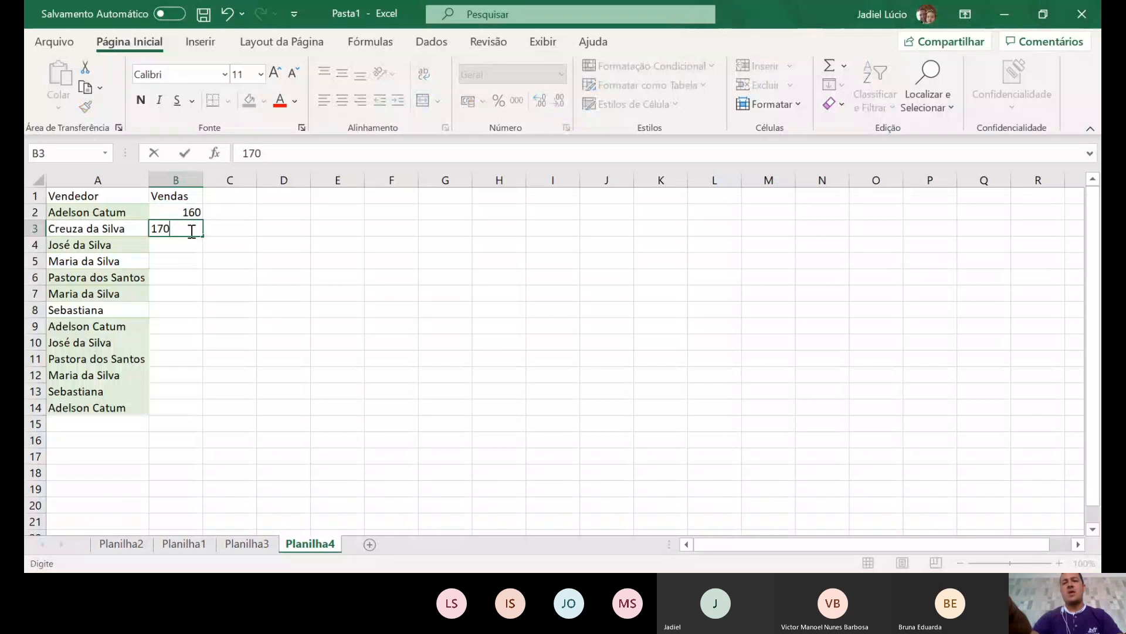
{"action": "key", "text": "Return"}
{"action": "type", "text": "]"}
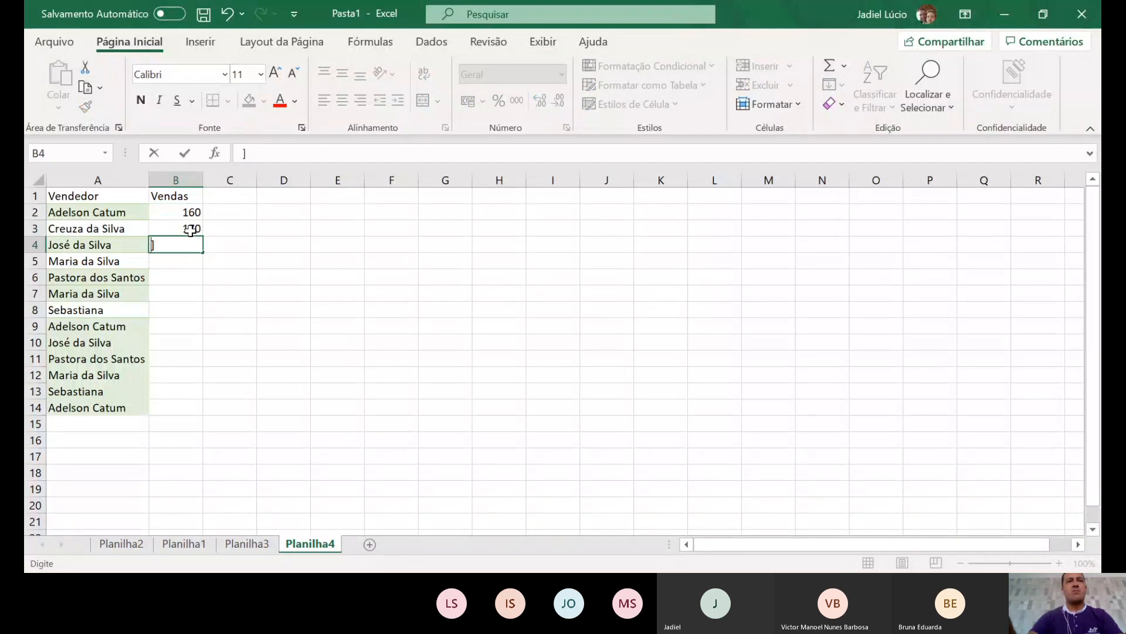
{"action": "key", "text": "BackSpace"}
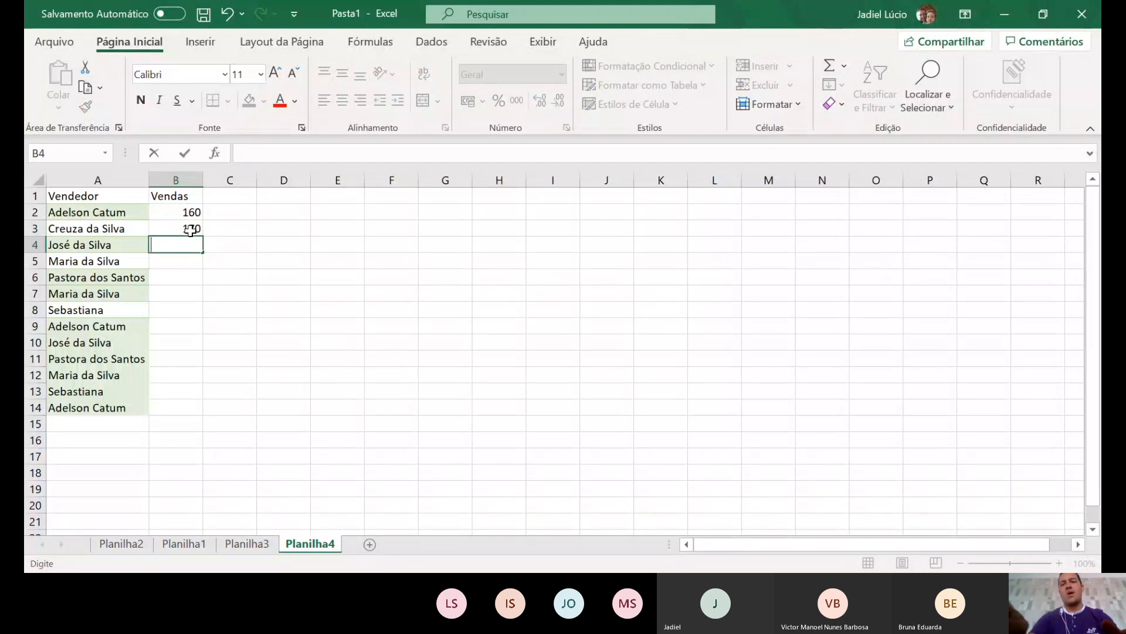
{"action": "type", "text": "40"}
{"action": "key", "text": "Return"}
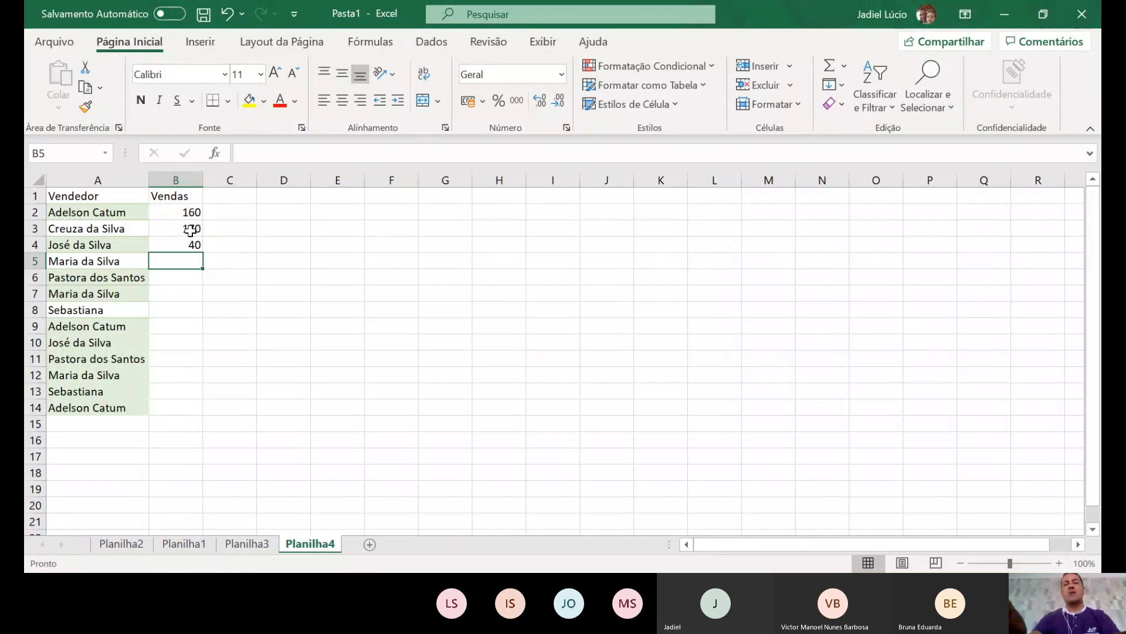
{"action": "type", "text": "100"}
{"action": "key", "text": "Return"}
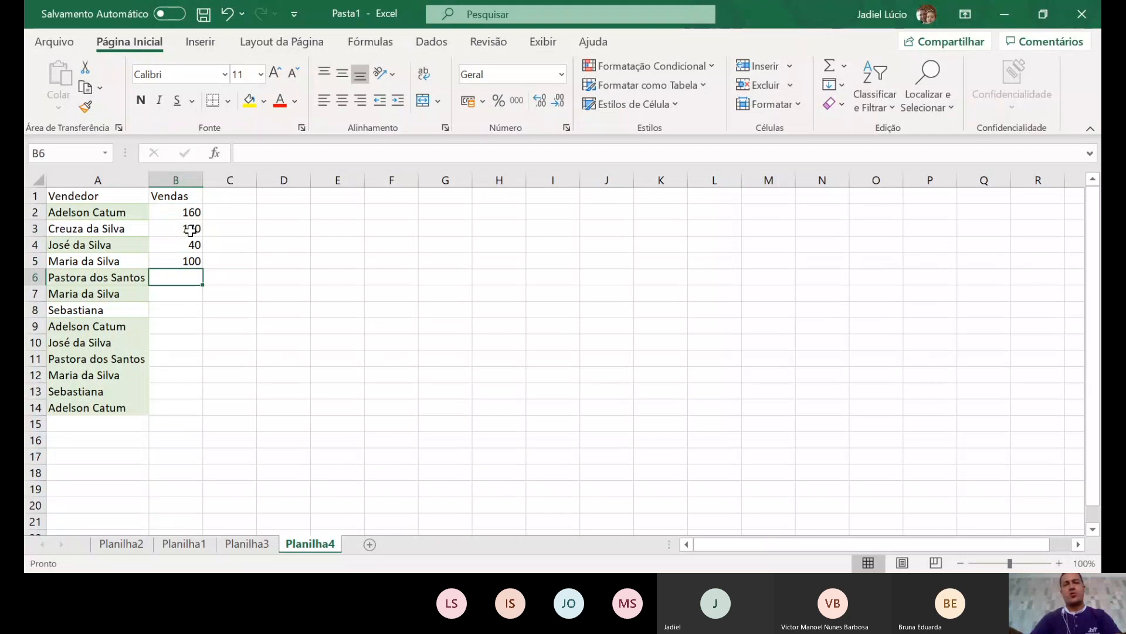
{"action": "type", "text": "190"}
{"action": "key", "text": "Return"}
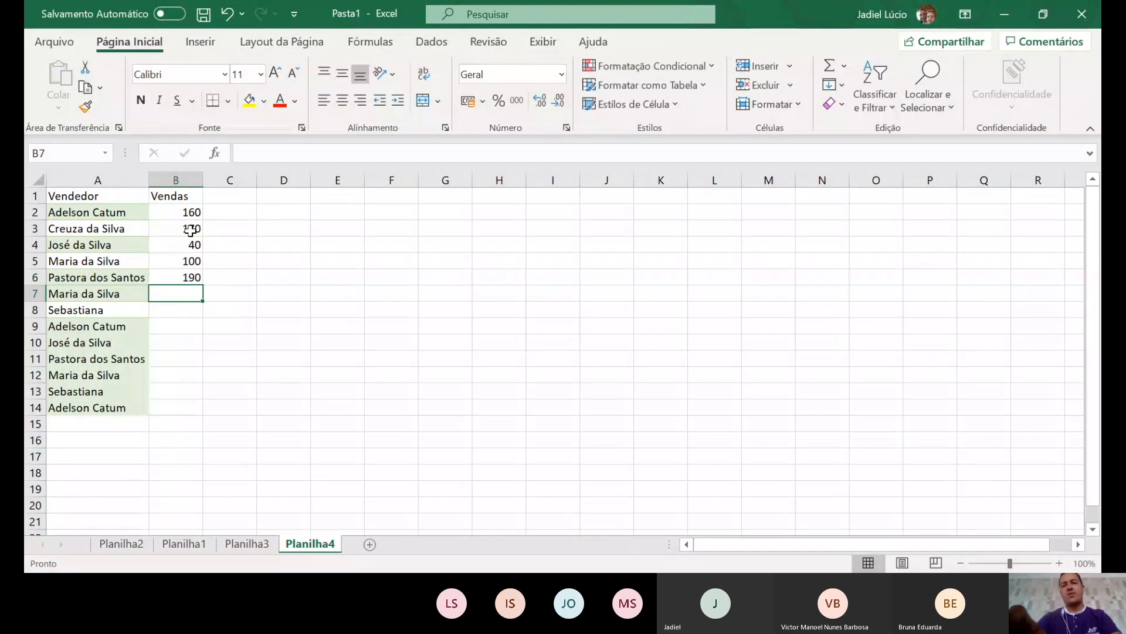
{"action": "type", "text": "20"}
{"action": "key", "text": "Return"}
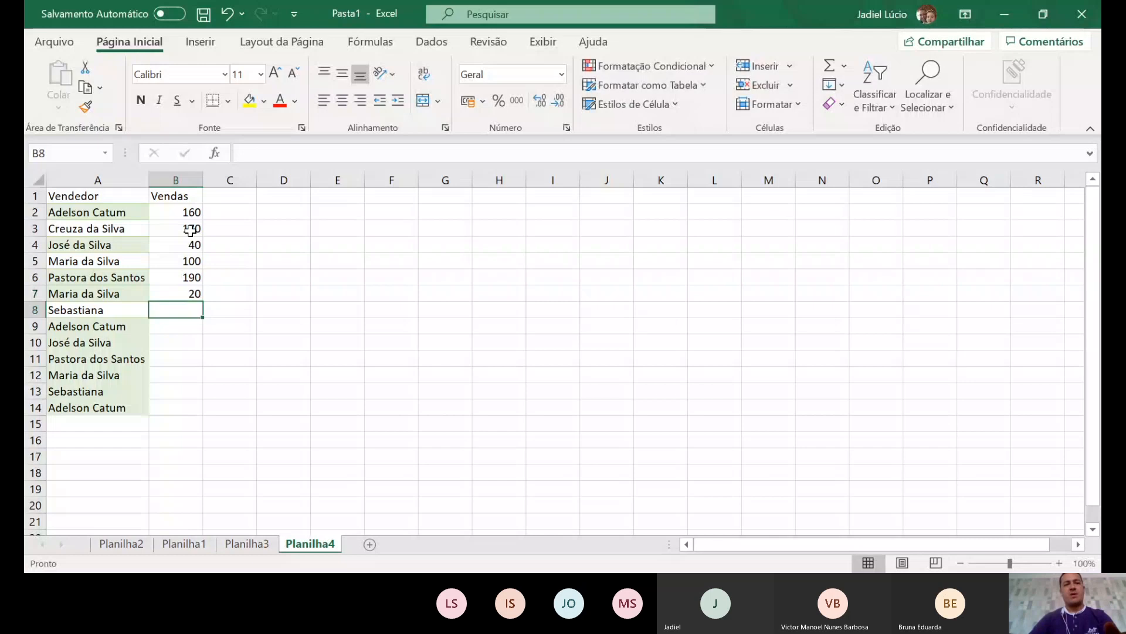
- Enter sales of 60, 90, 140, 120, 89, 245 and 135 in B8:B14
{"action": "type", "text": "60"}
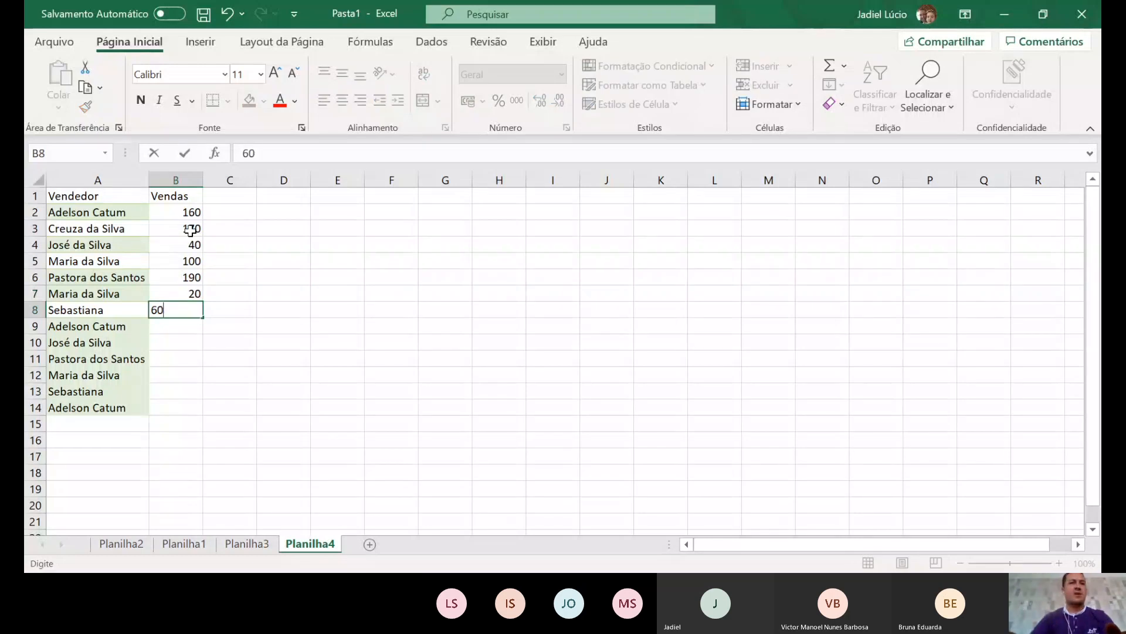
{"action": "key", "text": "Return"}
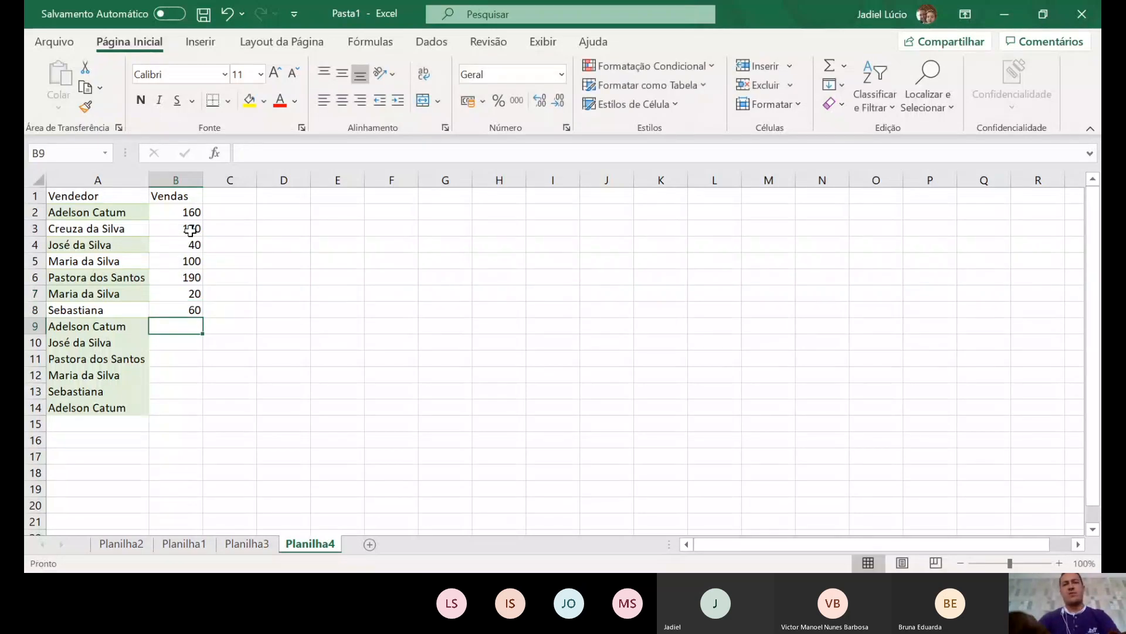
{"action": "type", "text": "90"}
{"action": "key", "text": "Return"}
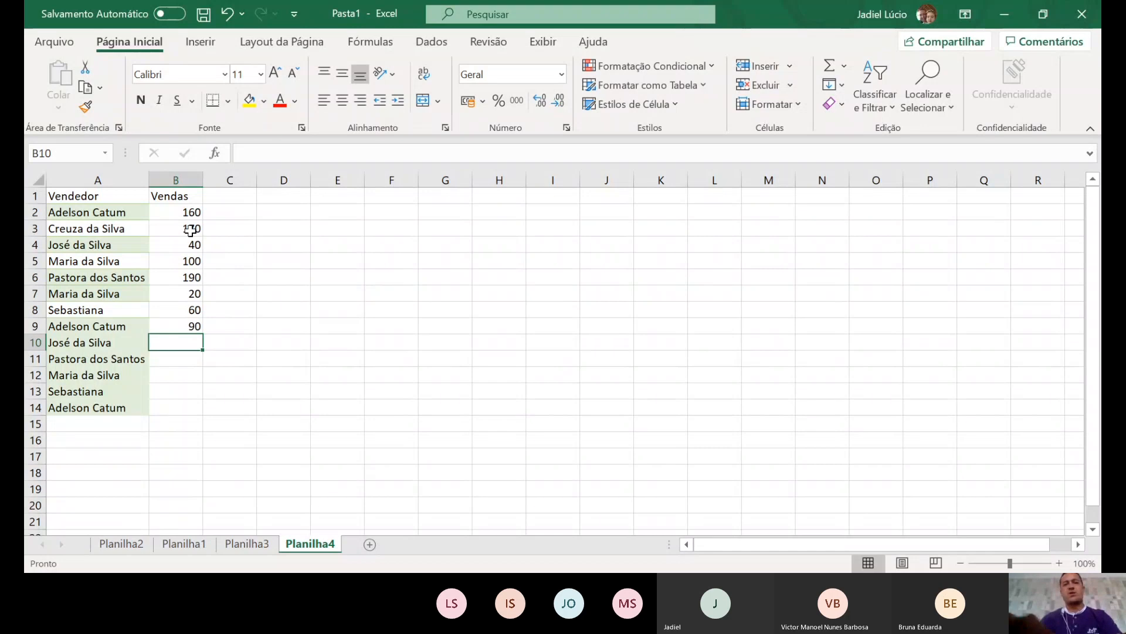
{"action": "type", "text": "140"}
{"action": "key", "text": "Return"}
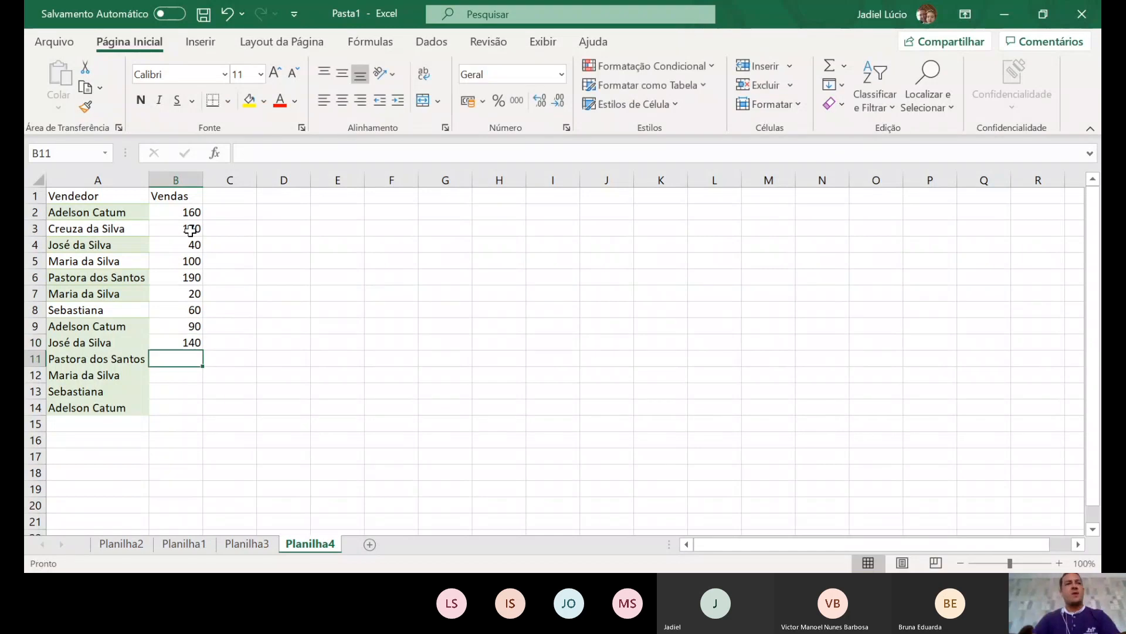
{"action": "type", "text": "120"}
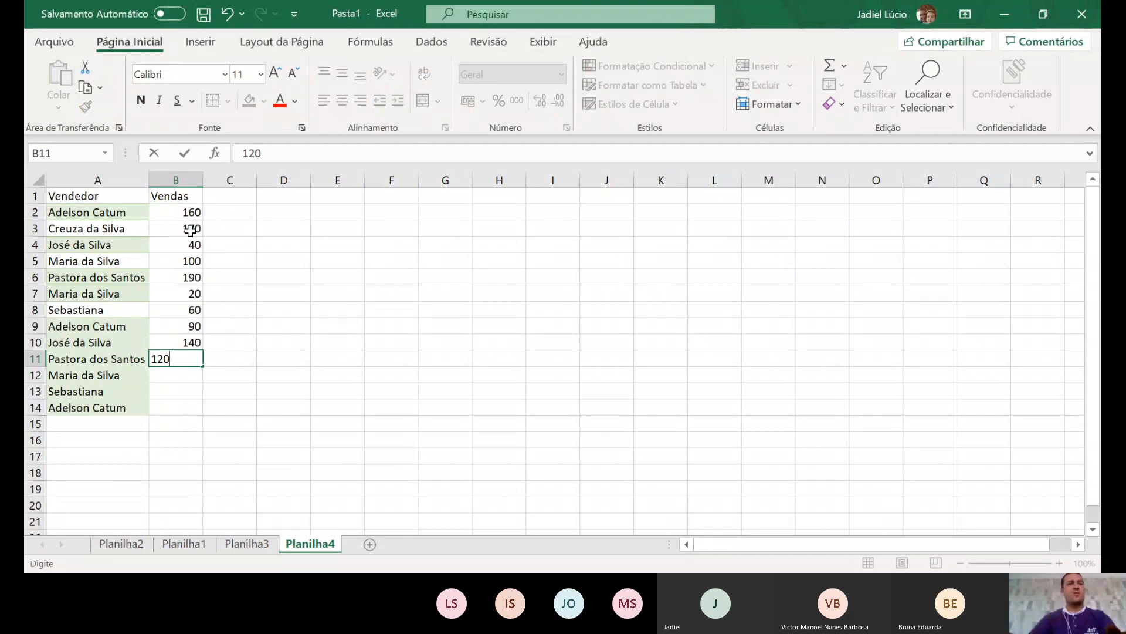
{"action": "key", "text": "Return"}
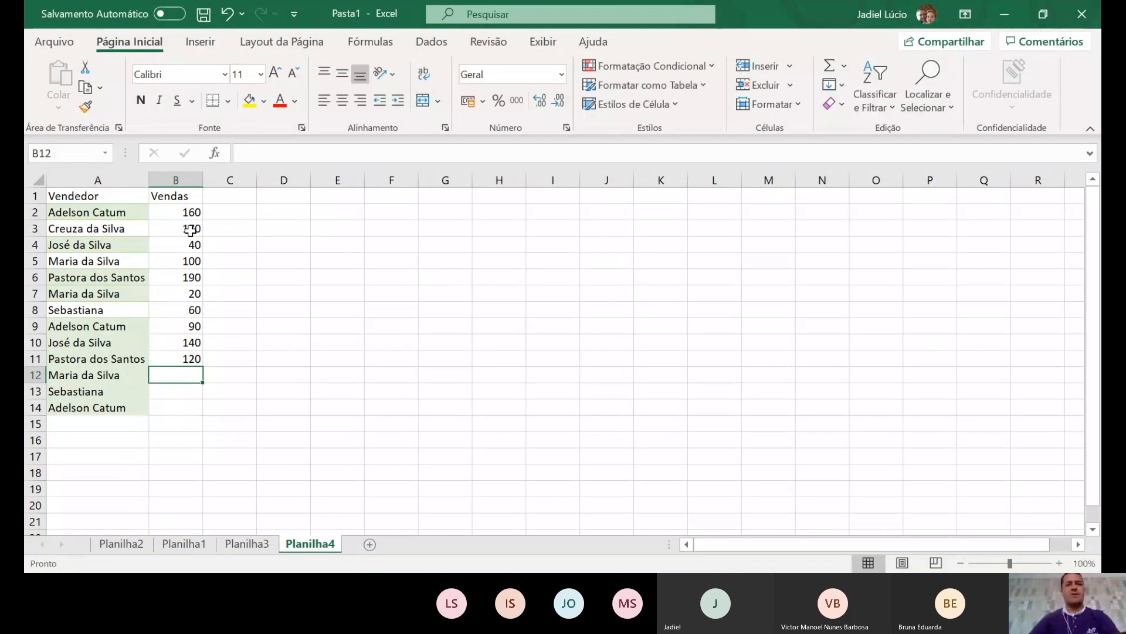
{"action": "type", "text": "89"}
{"action": "key", "text": "Return"}
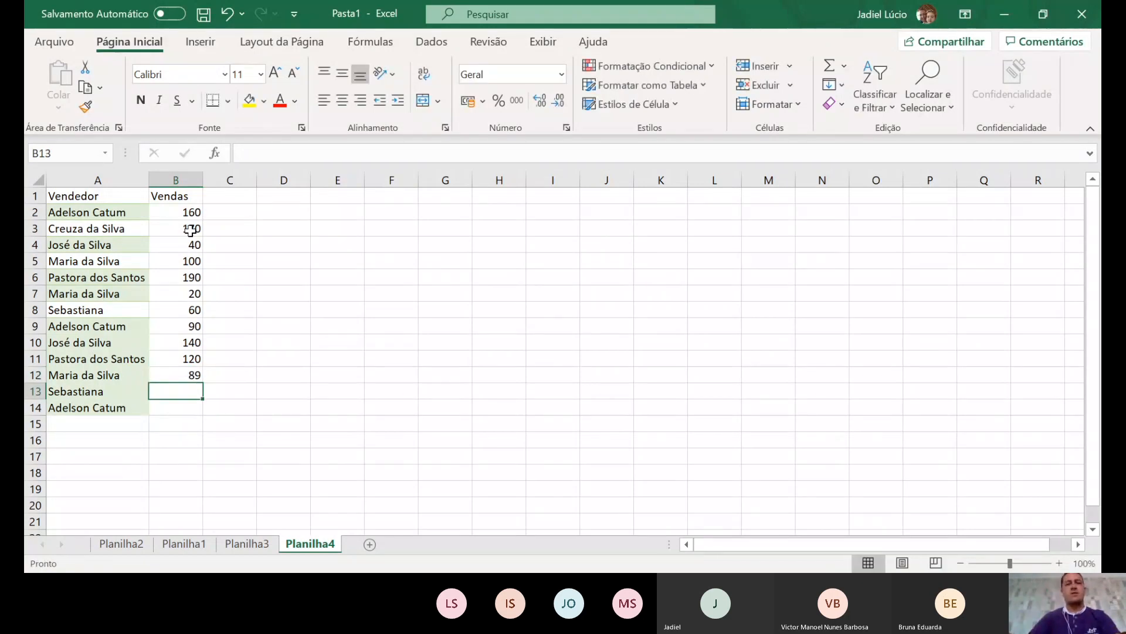
{"action": "type", "text": "245"}
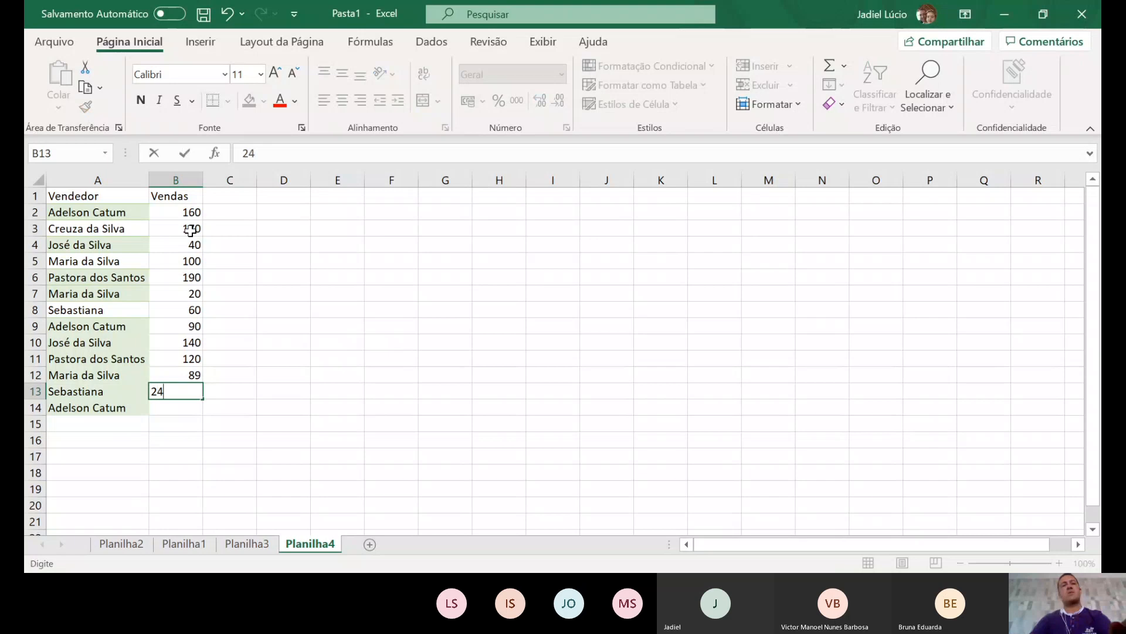
{"action": "key", "text": "Return"}
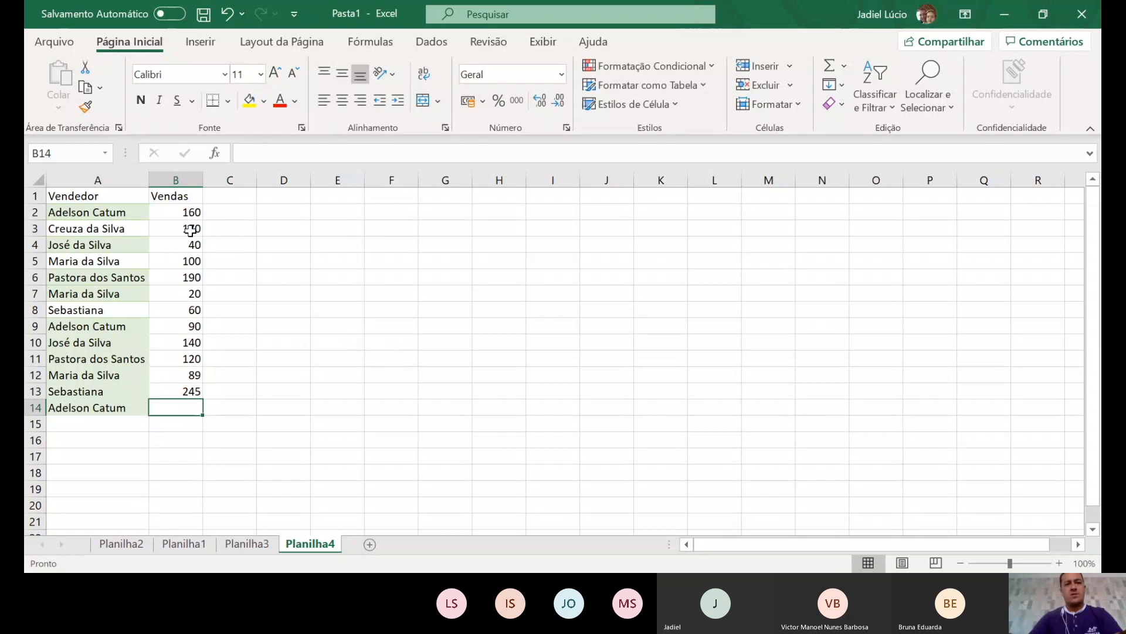
{"action": "type", "text": "135"}
{"action": "key", "text": "Return"}
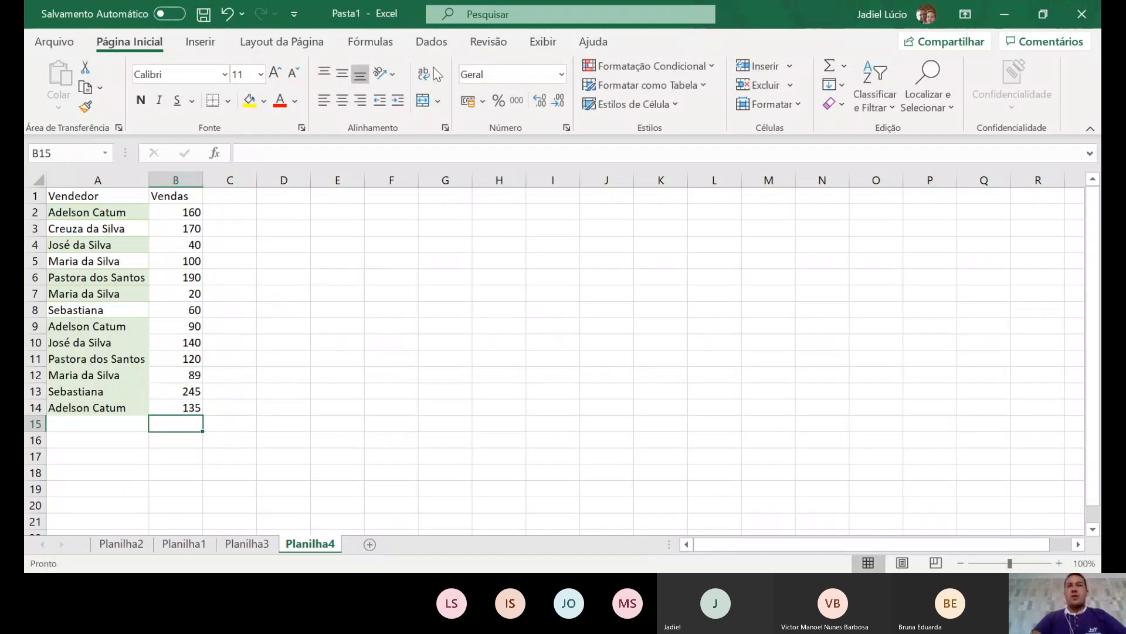
- Select the Vendas values in column B and open the Dados tab's Subtotal dialog to sum Vendas
{"action": "left_click", "coordinate": [432, 43]}
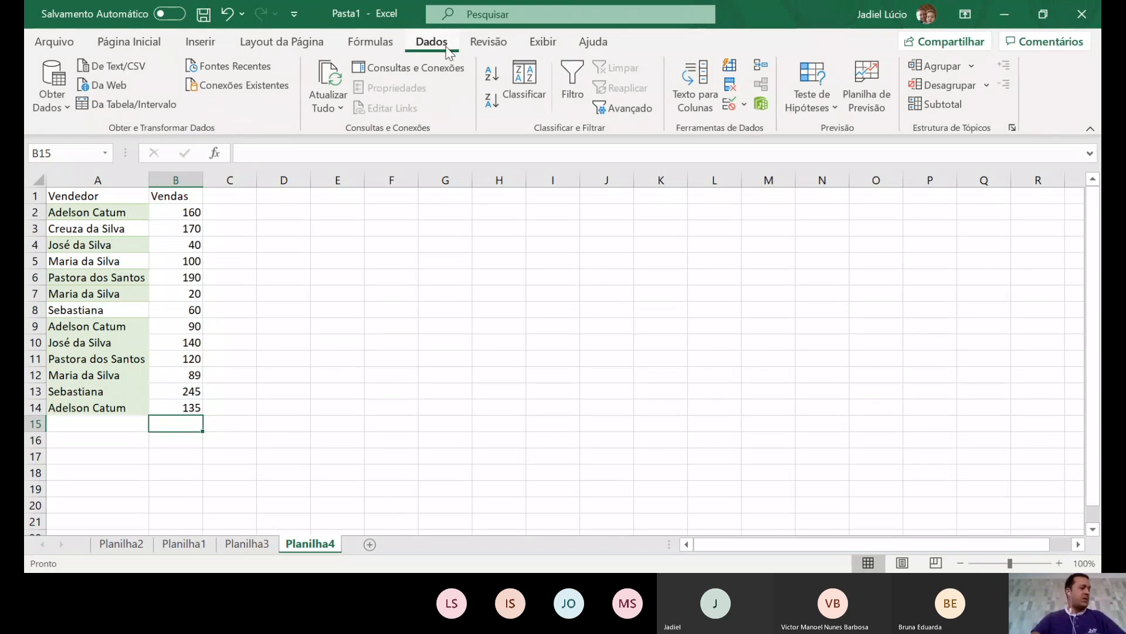
{"action": "left_click", "coordinate": [340, 257]}
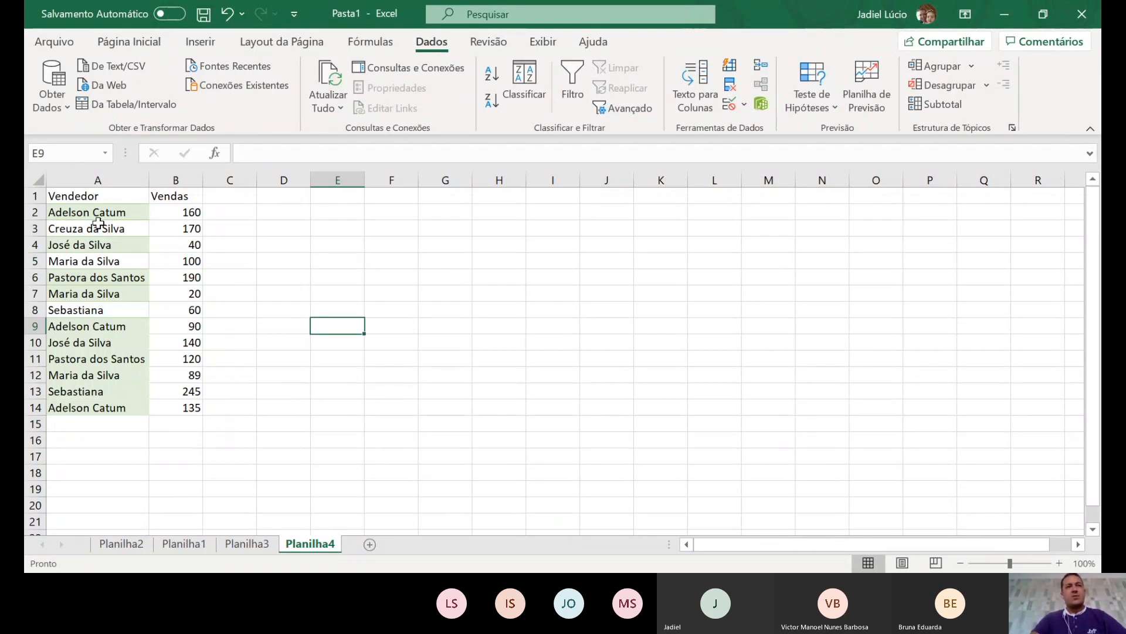
{"action": "left_click_drag", "start_coordinate": [94, 198], "coordinate": [175, 326]}
{"action": "left_click_drag", "start_coordinate": [433, 373], "coordinate": [387, 357]}
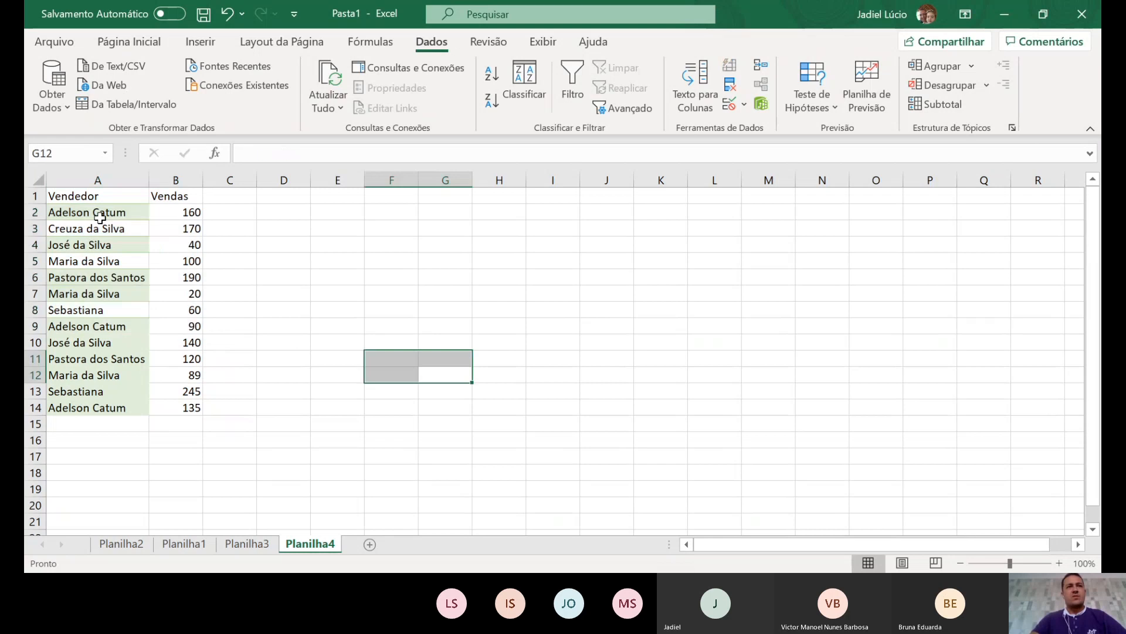
{"action": "left_click_drag", "start_coordinate": [94, 212], "coordinate": [191, 407]}
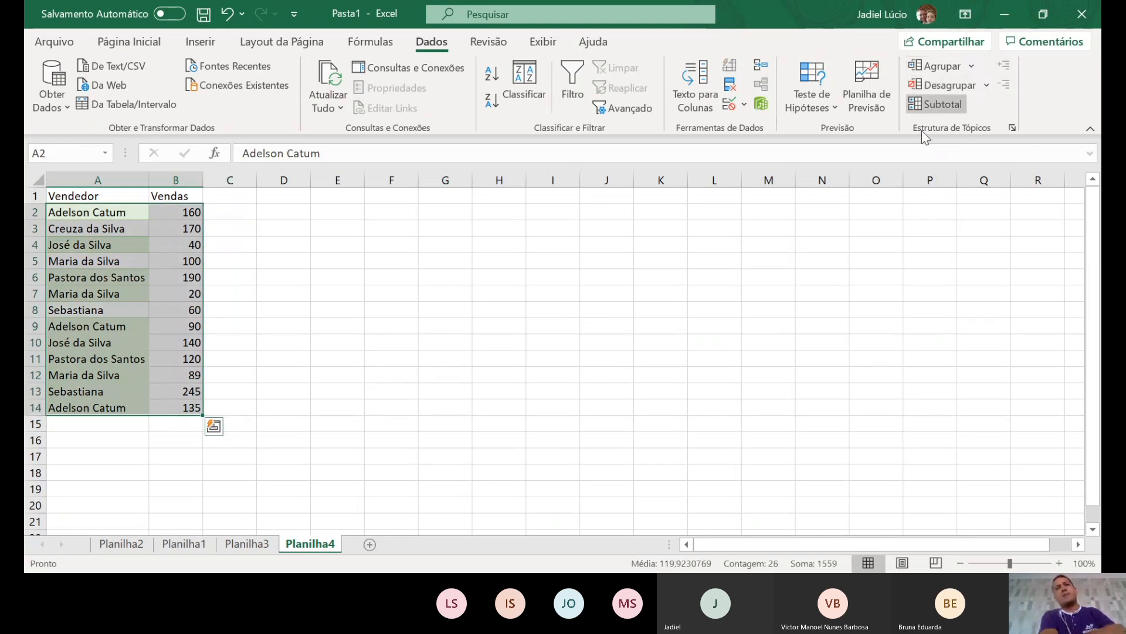
{"action": "left_click", "coordinate": [927, 106]}
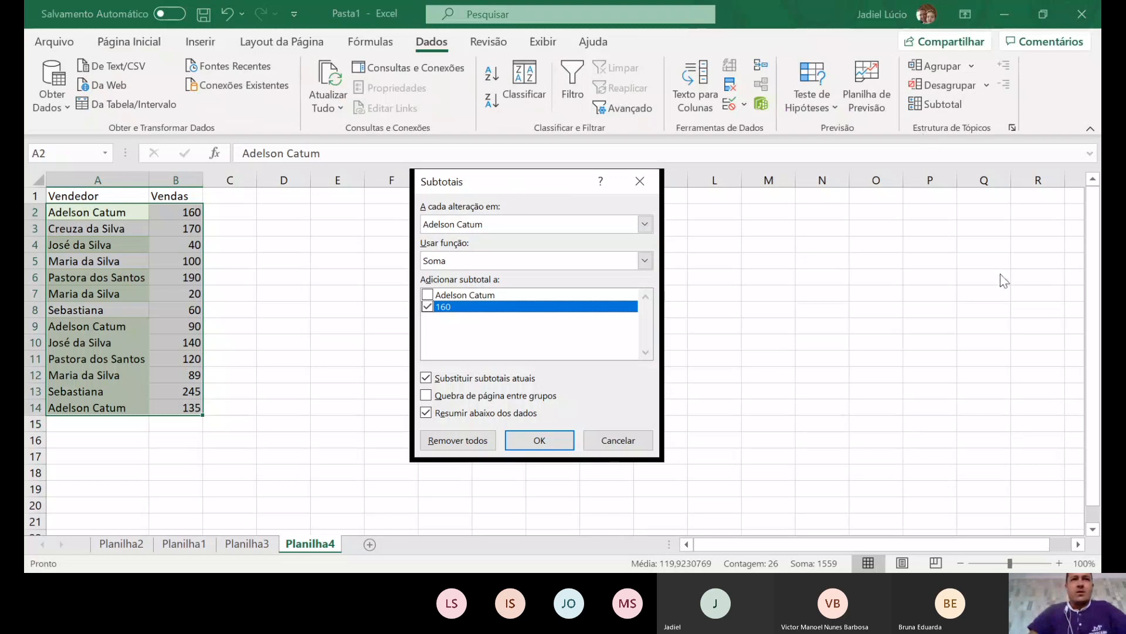
{"action": "left_click", "coordinate": [645, 224]}
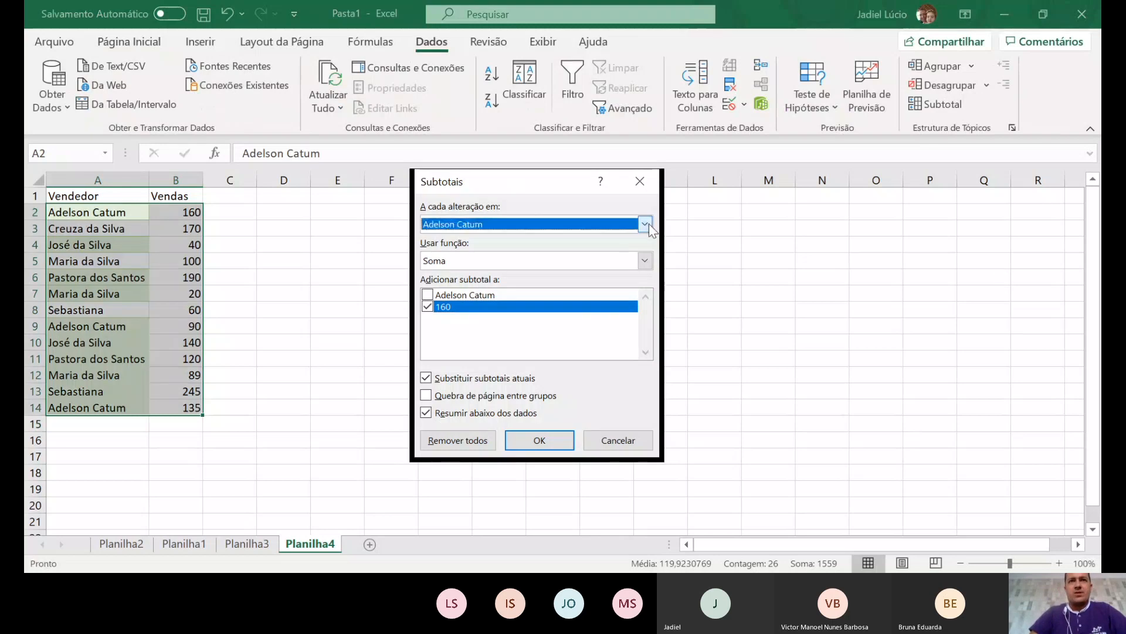
{"action": "left_click", "coordinate": [633, 445]}
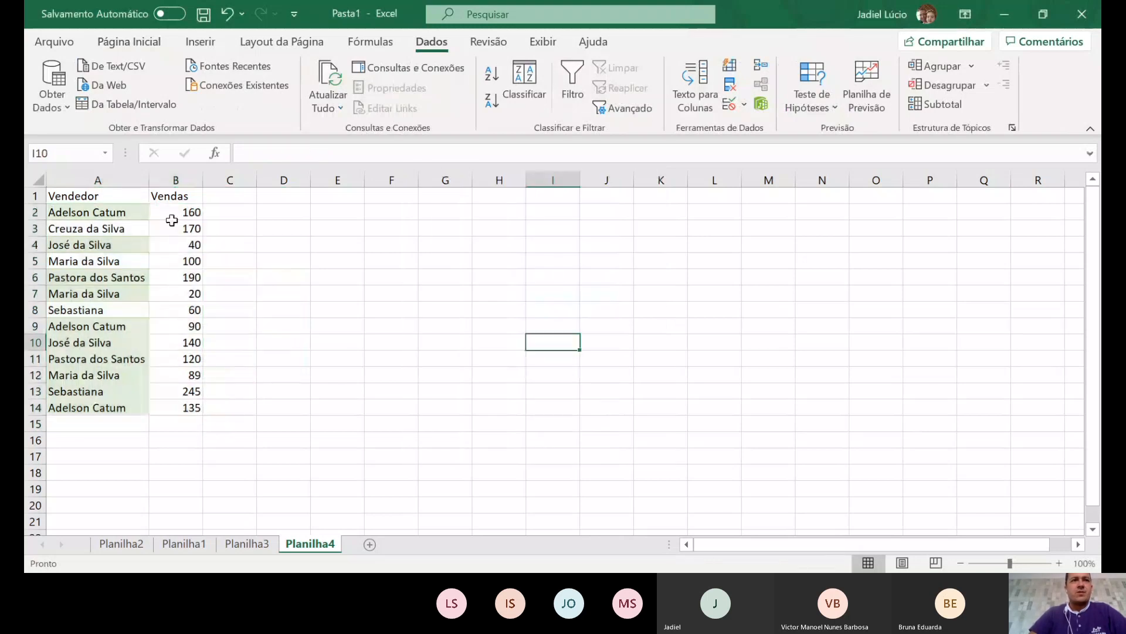
{"action": "left_click_drag", "start_coordinate": [172, 215], "coordinate": [197, 407]}
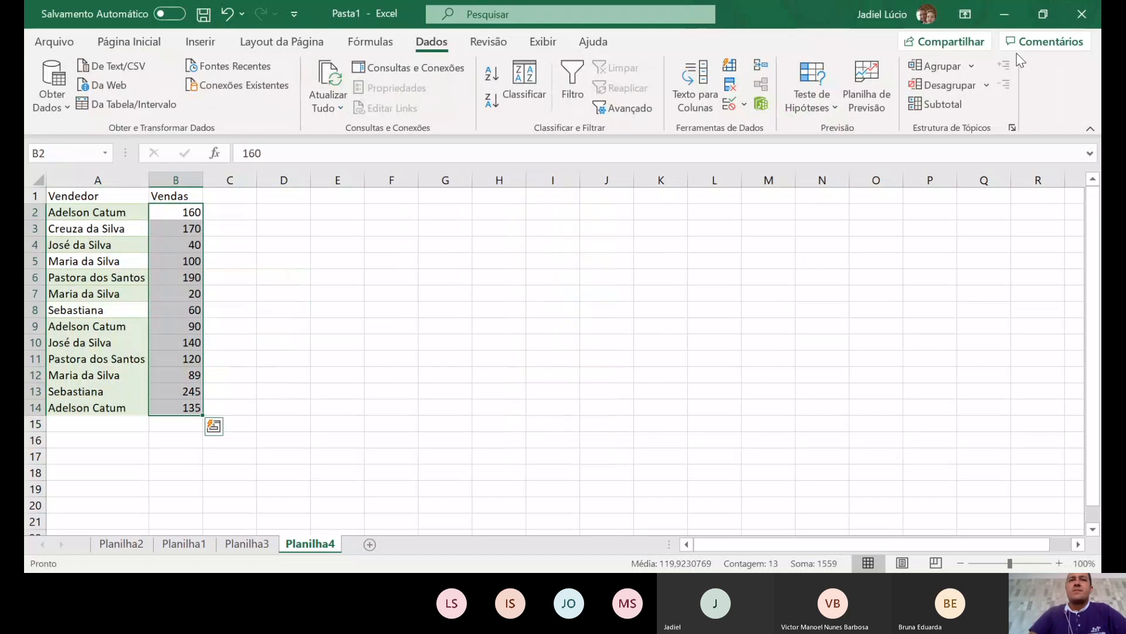
{"action": "left_click", "coordinate": [936, 104]}
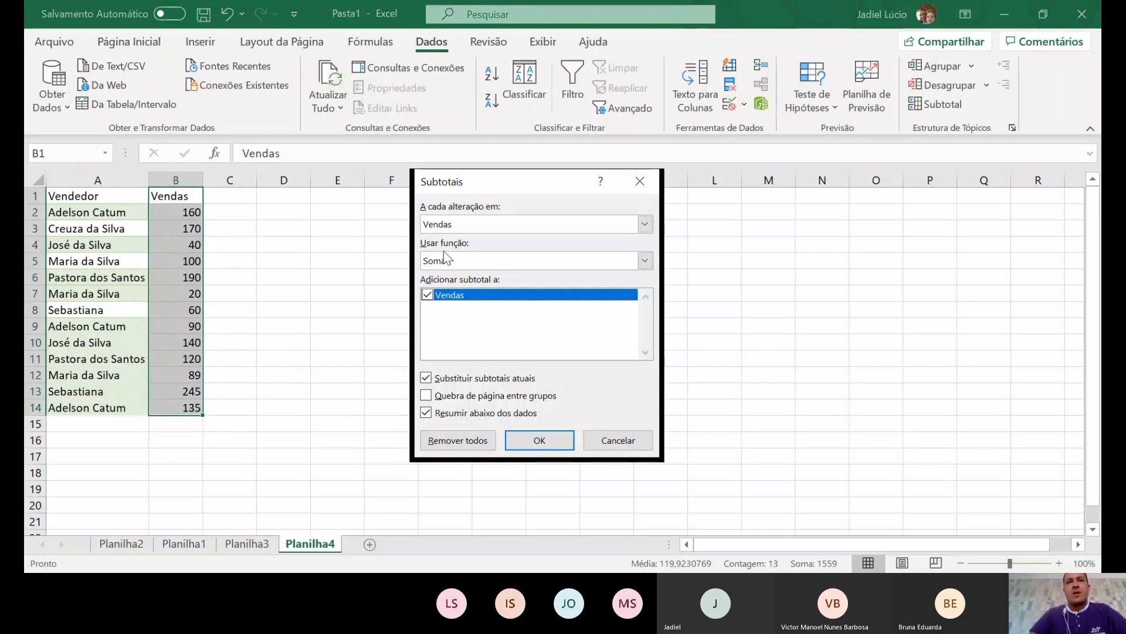
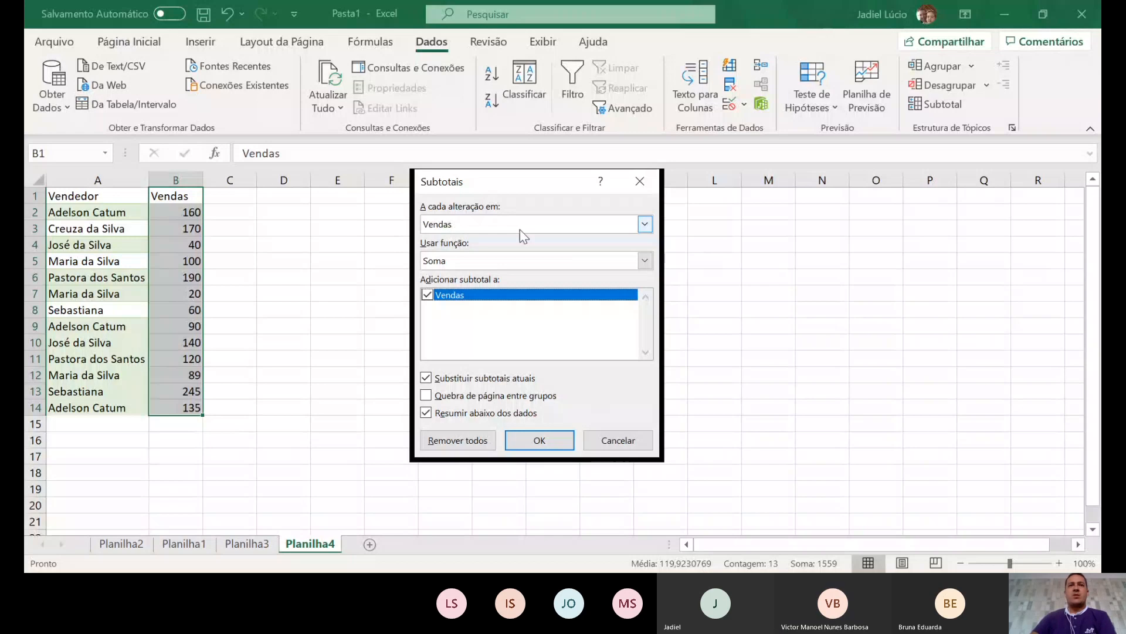
- Apply subtotals that sum Vendas using the Soma function
{"action": "left_click", "coordinate": [565, 223]}
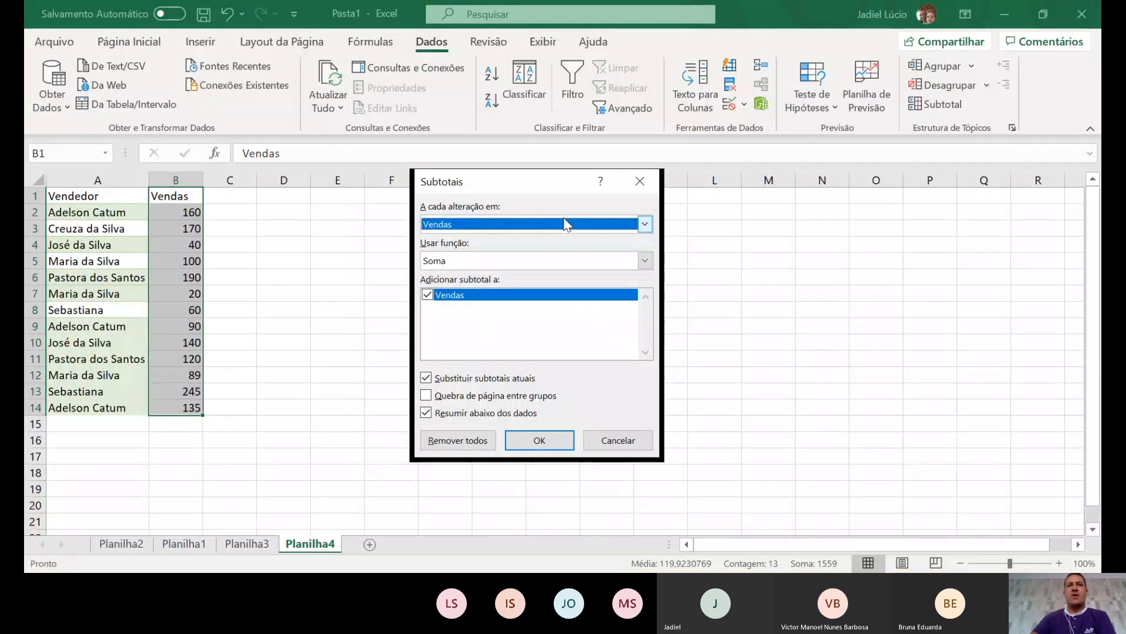
{"action": "left_click", "coordinate": [647, 260]}
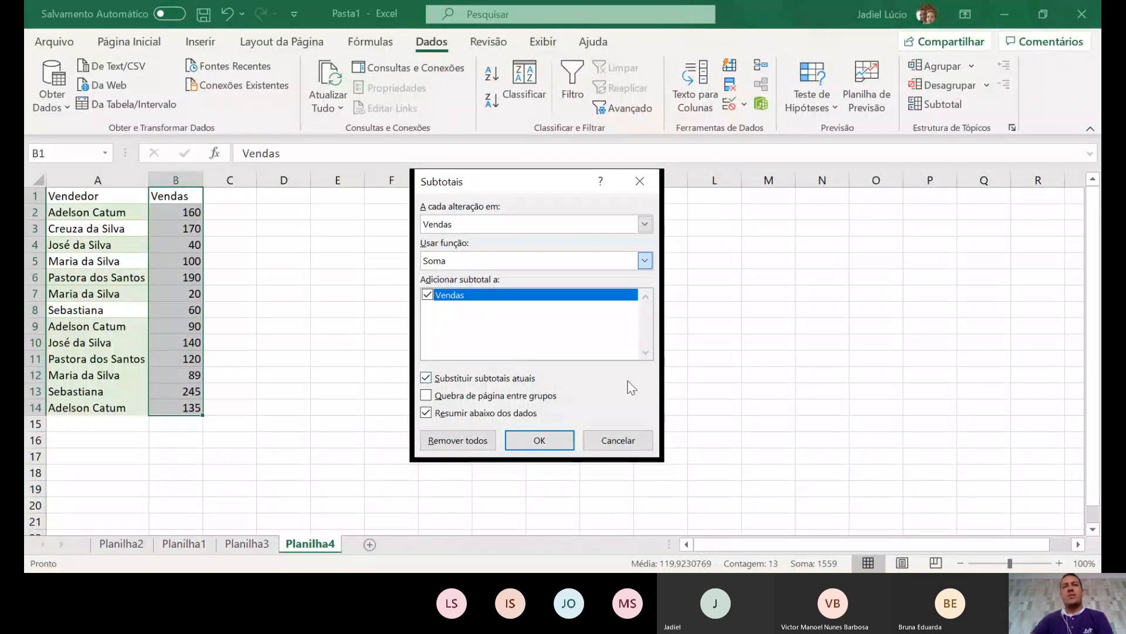
{"action": "left_click", "coordinate": [502, 280]}
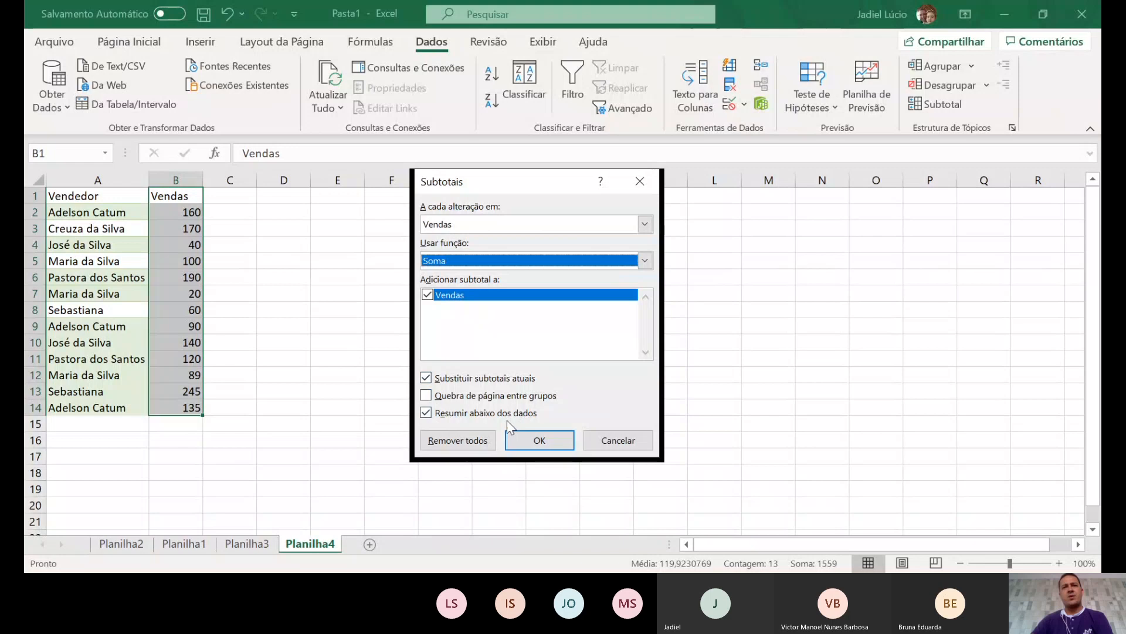
{"action": "left_click", "coordinate": [560, 448]}
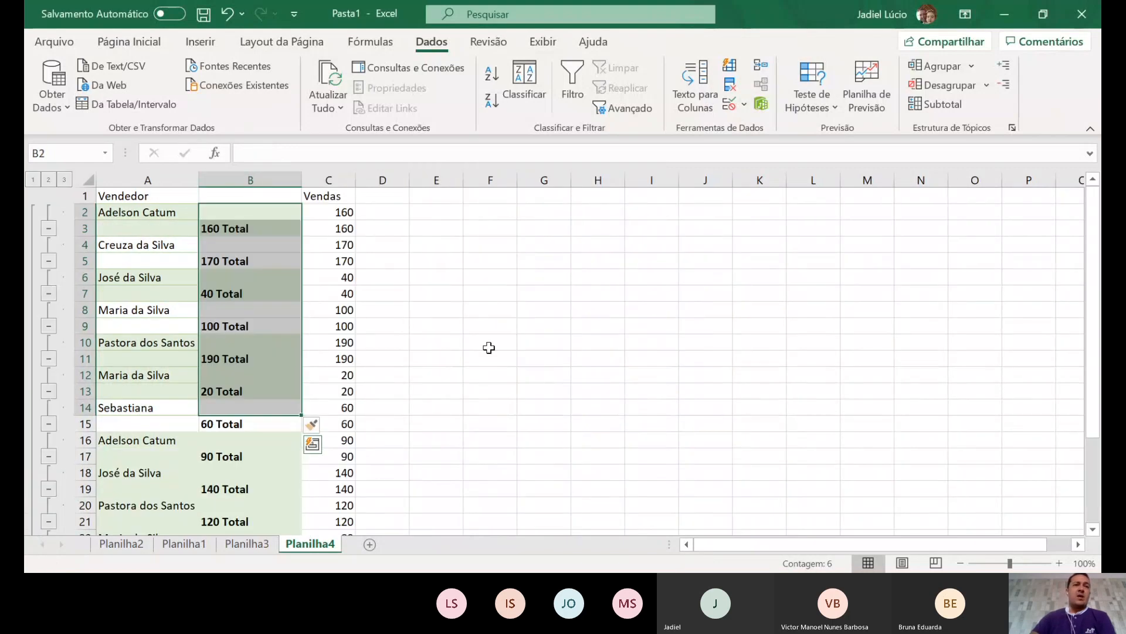
- Look over the subtotaled list, then undo the subtotals with Ctrl+Z
{"action": "scroll", "coordinate": [513, 316], "scroll_direction": "down", "scroll_amount": 5}
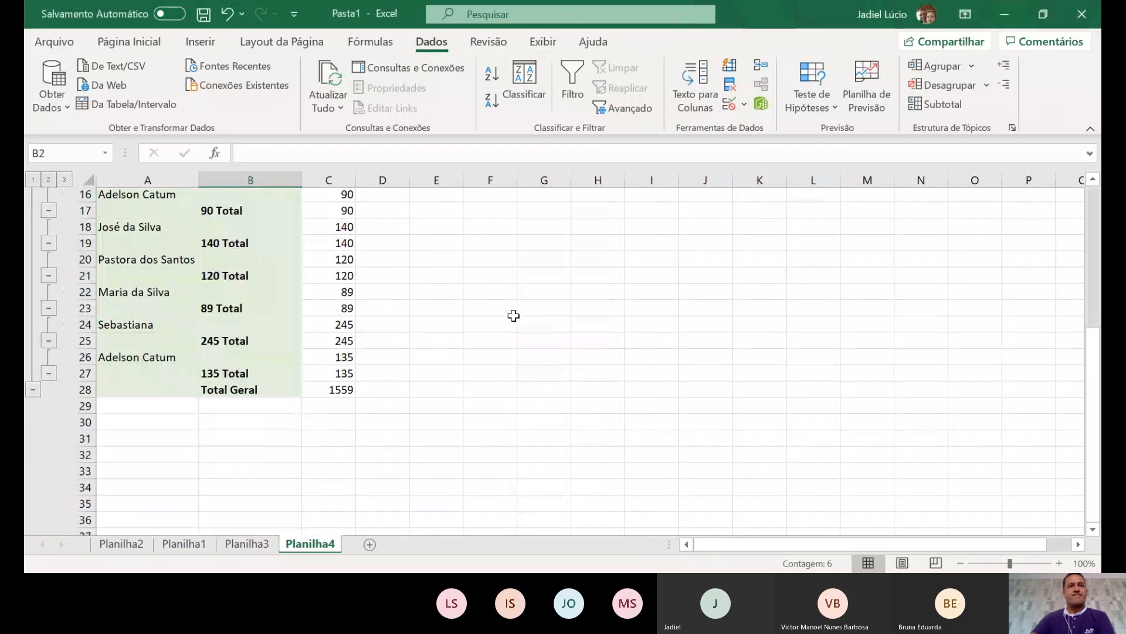
{"action": "scroll", "coordinate": [513, 315], "scroll_direction": "up", "scroll_amount": 4}
{"action": "scroll", "coordinate": [513, 316], "scroll_direction": "up", "scroll_amount": 1}
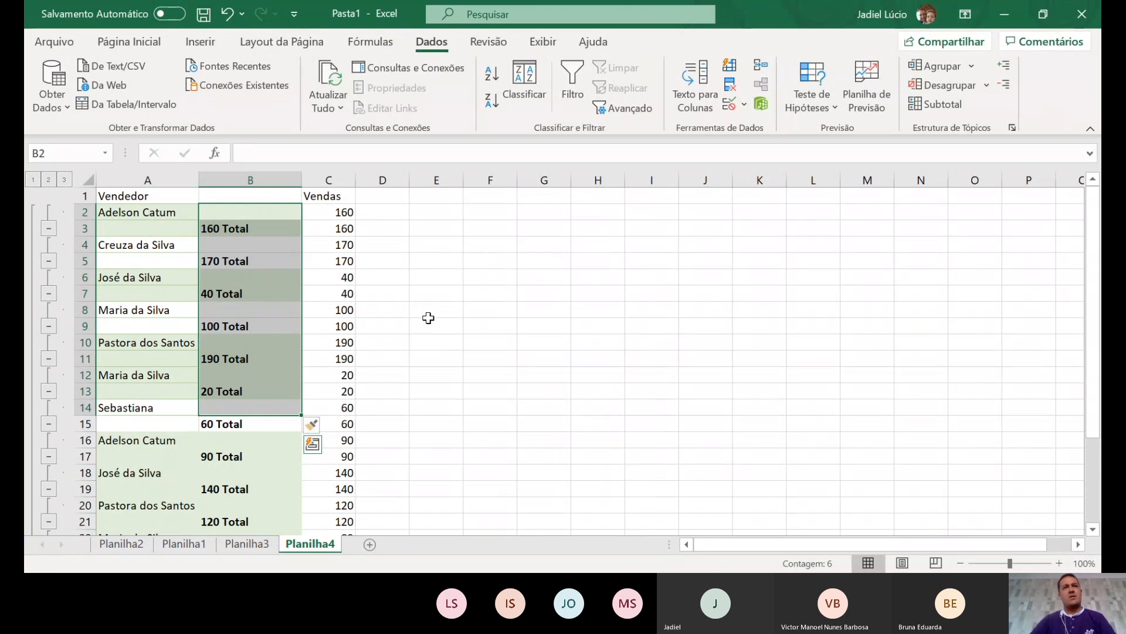
{"action": "key", "text": "ctrl+z"}
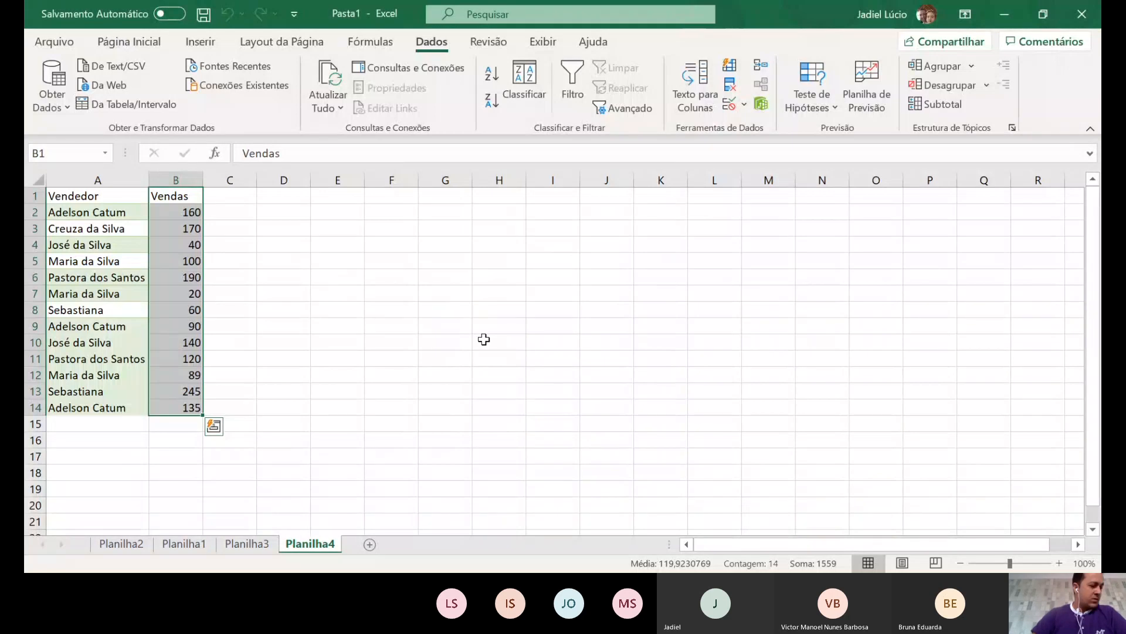
- Sort table A1:B14 from A to Z by Vendedor, then reselect A1:B14
{"action": "left_click", "coordinate": [337, 294]}
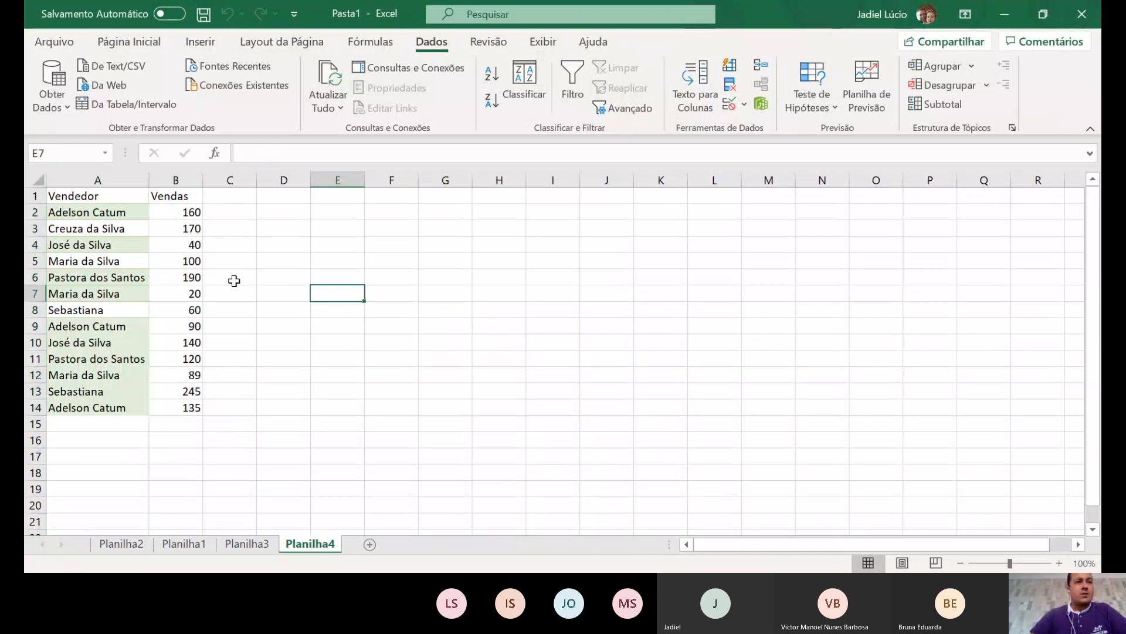
{"action": "left_click", "coordinate": [91, 215]}
{"action": "key", "text": "shift+Down"}
{"action": "key", "text": "shift+Down"}
{"action": "key", "text": "shift+Down"}
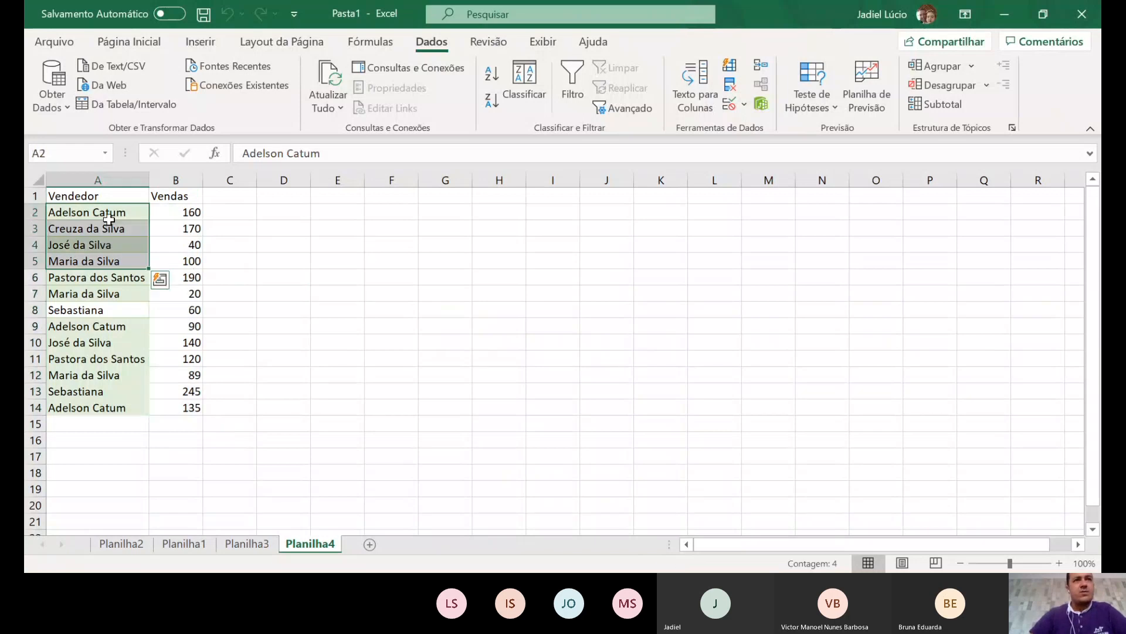
{"action": "left_click", "coordinate": [301, 257]}
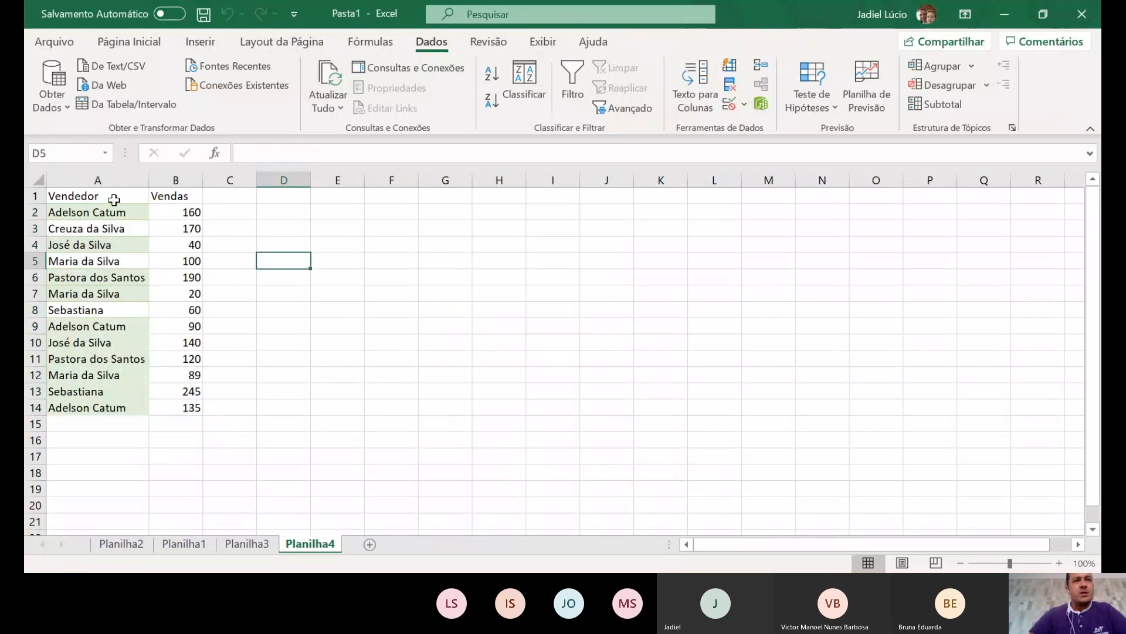
{"action": "left_click_drag", "start_coordinate": [88, 212], "coordinate": [117, 244]}
{"action": "left_click_drag", "start_coordinate": [78, 196], "coordinate": [196, 410]}
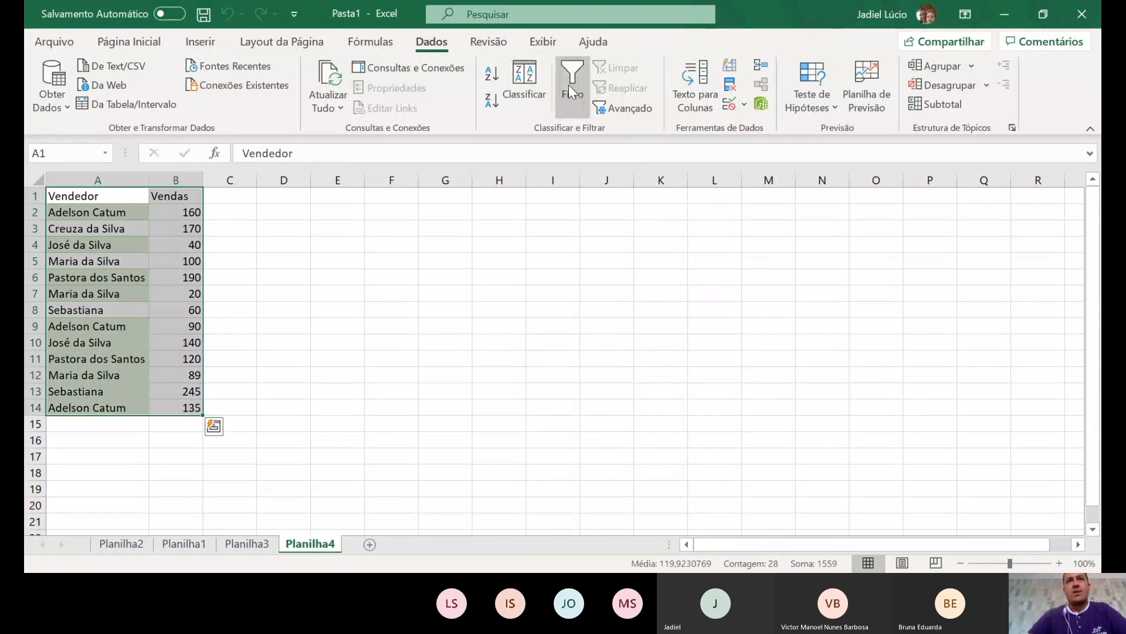
{"action": "left_click", "coordinate": [492, 74]}
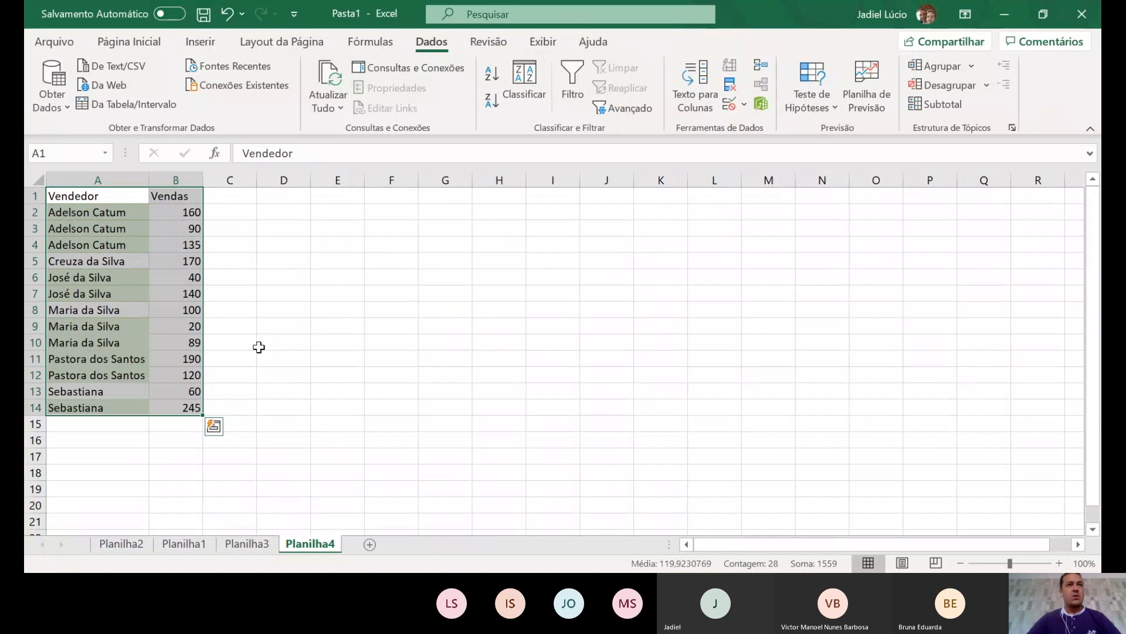
{"action": "left_click", "coordinate": [108, 214]}
{"action": "left_click_drag", "start_coordinate": [107, 213], "coordinate": [191, 407]}
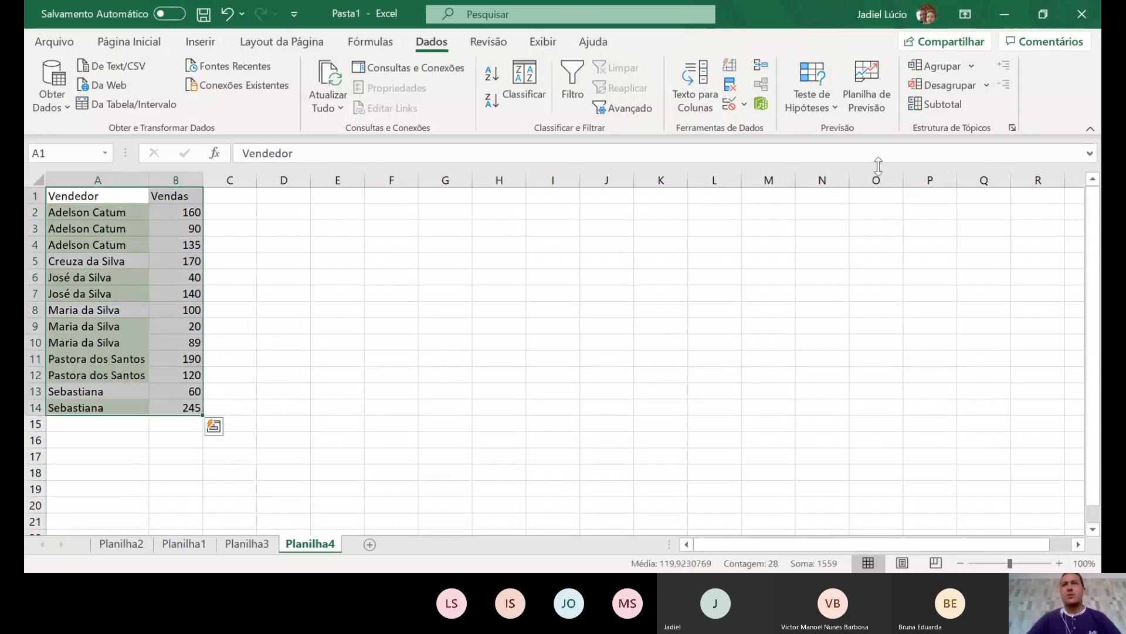
- Insert Soma subtotals of Vendas at each change in Vendedor, giving a Total Geral of 1559
{"action": "left_click", "coordinate": [942, 104]}
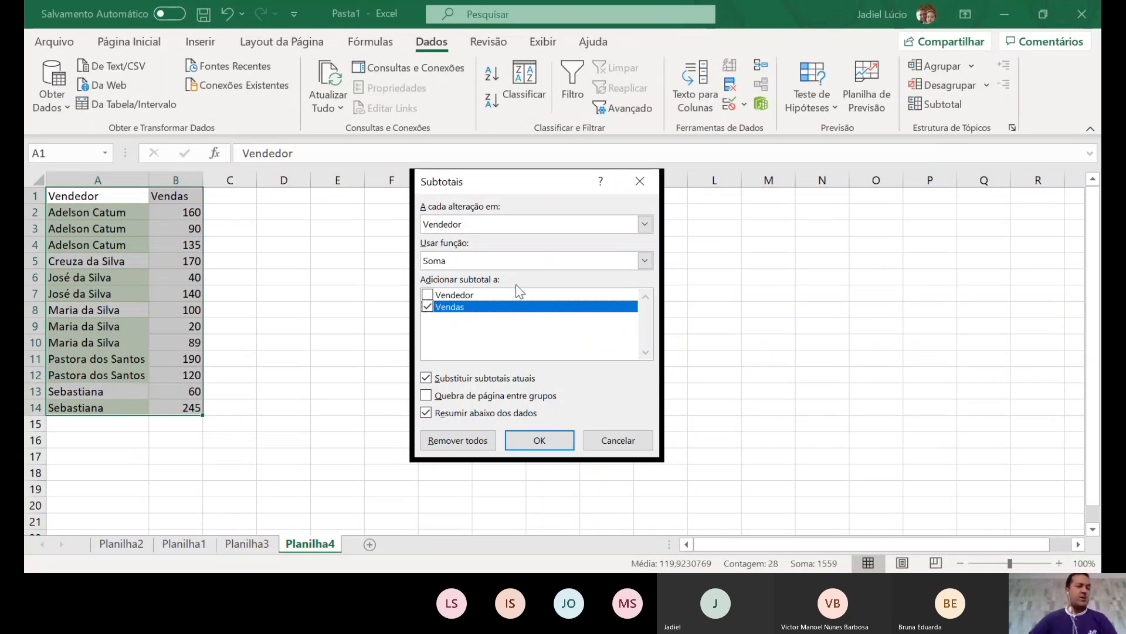
{"action": "left_click", "coordinate": [554, 444]}
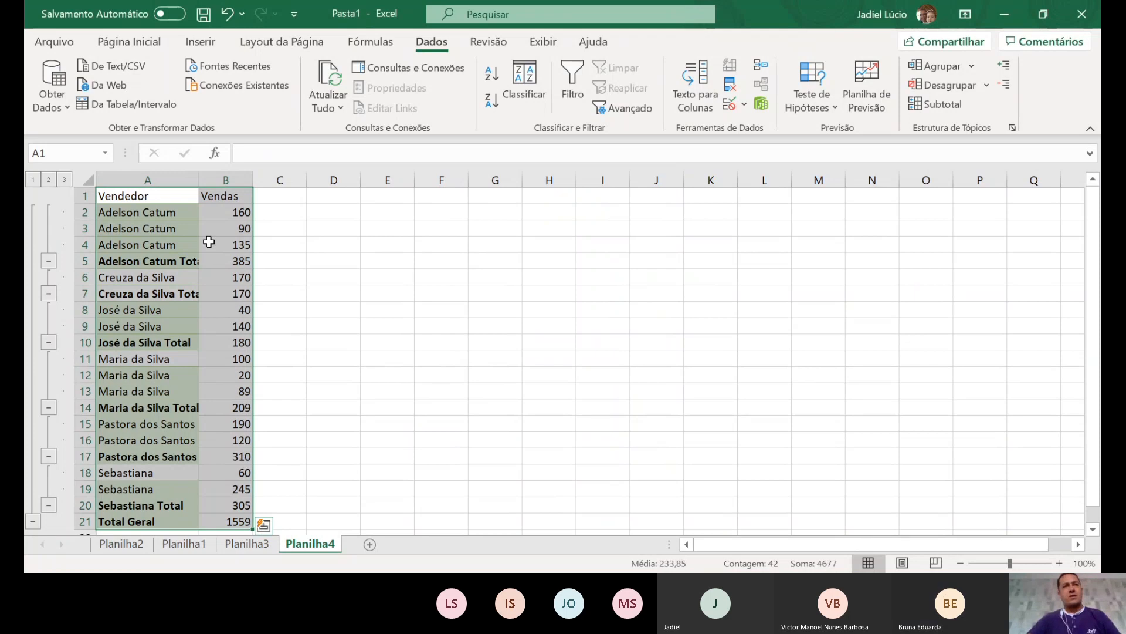
{"action": "left_click", "coordinate": [325, 247]}
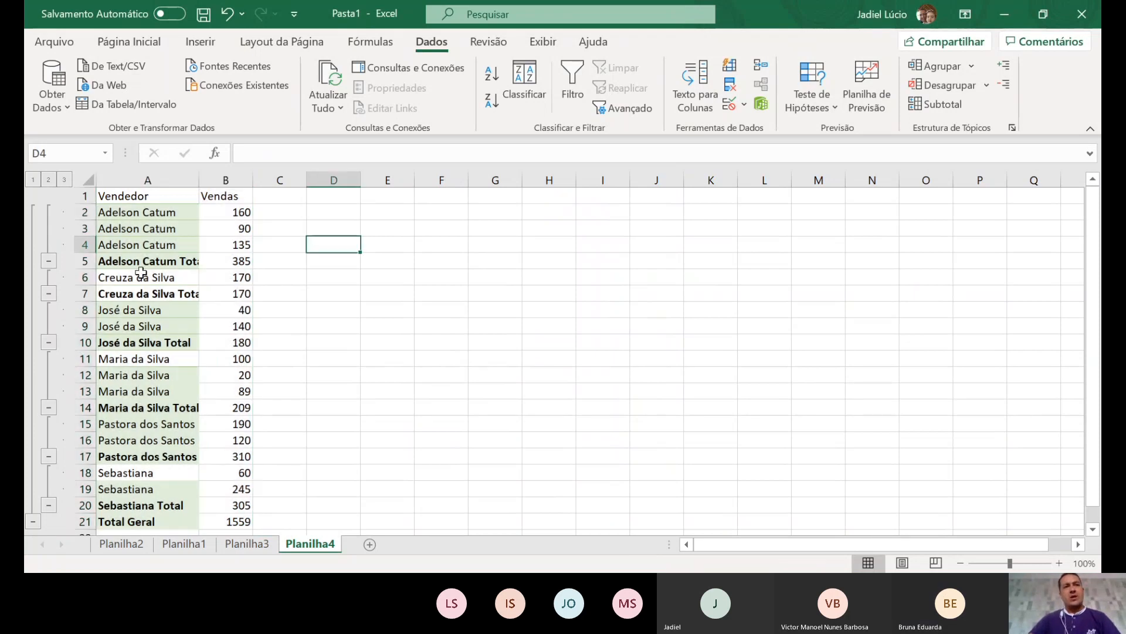
{"action": "left_click", "coordinate": [141, 261]}
{"action": "left_click", "coordinate": [140, 293]}
{"action": "left_click", "coordinate": [141, 341]}
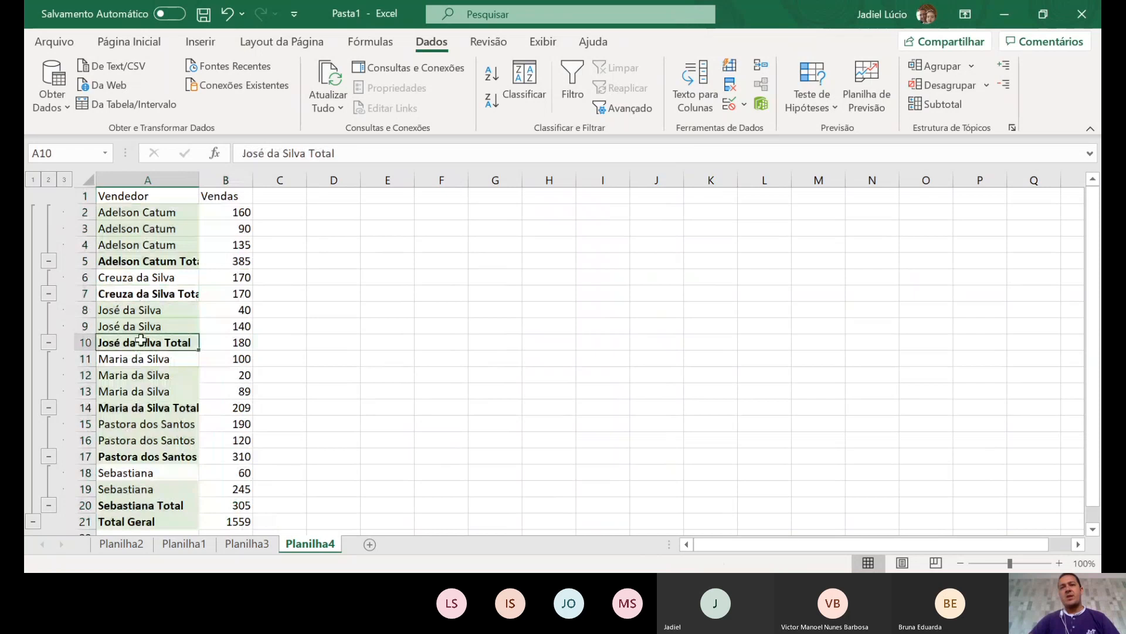
{"action": "left_click", "coordinate": [147, 406]}
{"action": "left_click", "coordinate": [145, 457]}
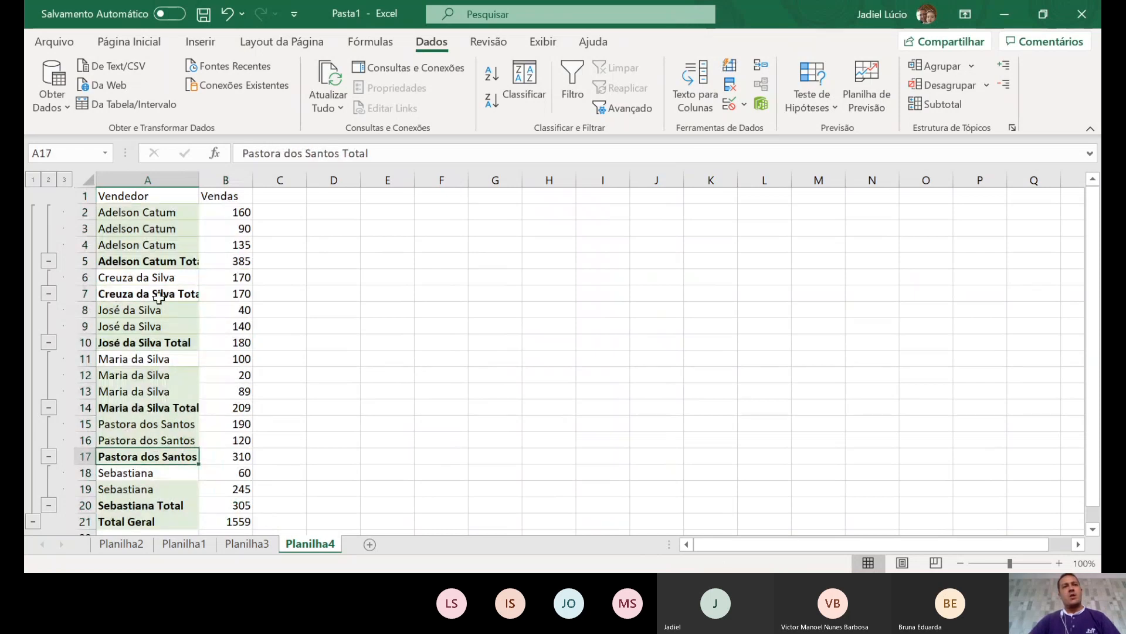
{"action": "left_click", "coordinate": [142, 275]}
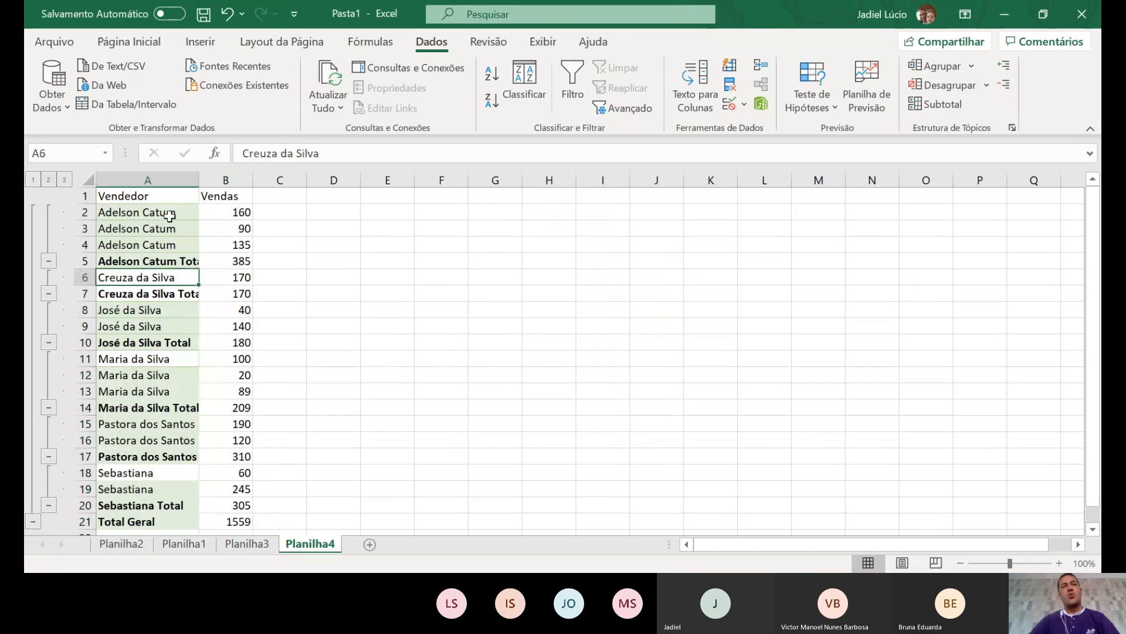
{"action": "double_click", "coordinate": [200, 177]}
{"action": "left_click", "coordinate": [220, 262]}
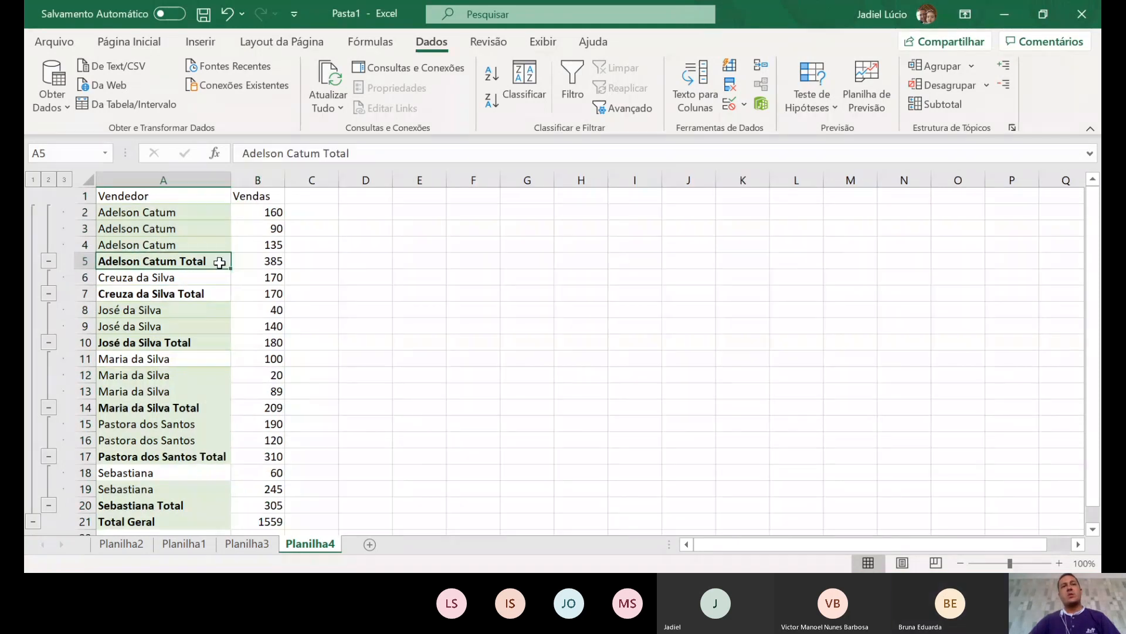
- Check each seller's SUBTOTAL formula and the Total Geral formula =SUBTOTAL(9;B2:B19) in B21
{"action": "left_click", "coordinate": [243, 265]}
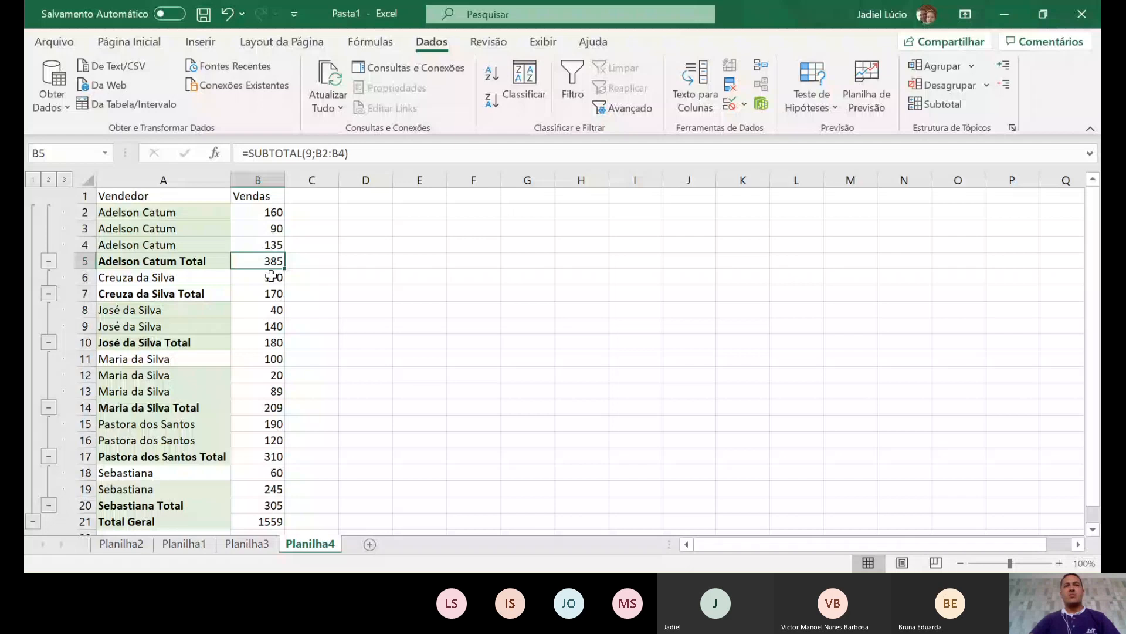
{"action": "left_click", "coordinate": [269, 289]}
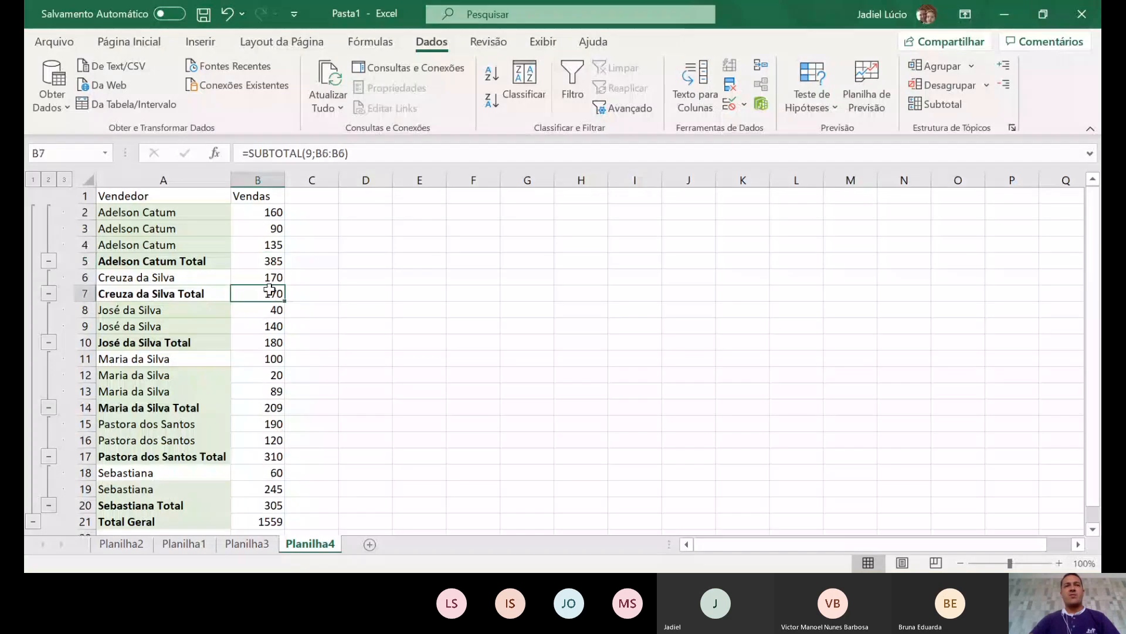
{"action": "left_click", "coordinate": [216, 347]}
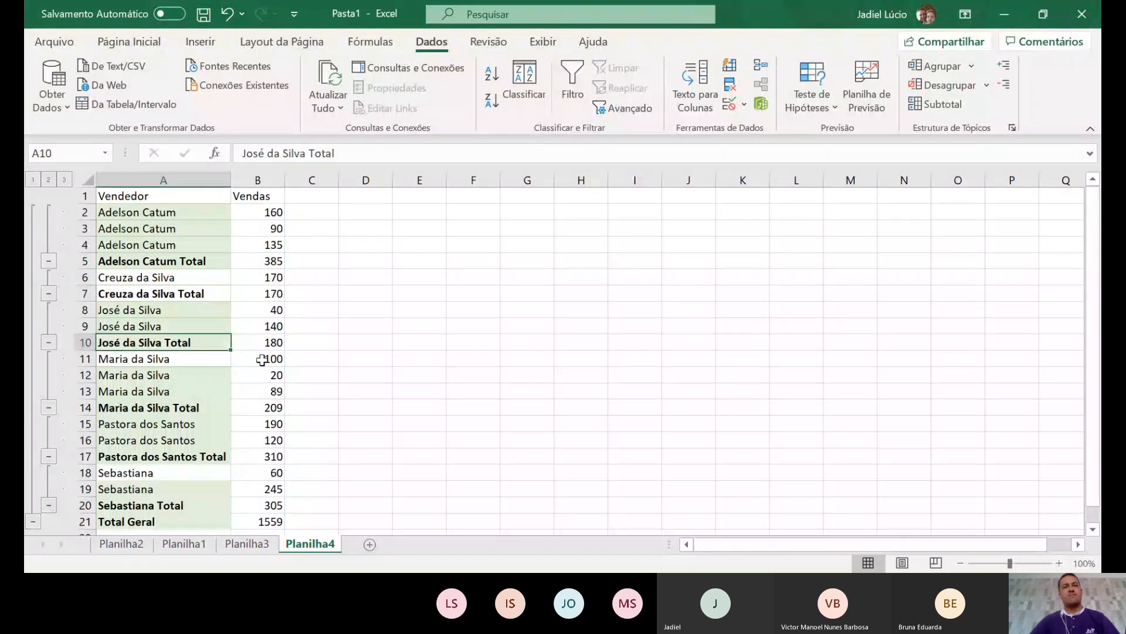
{"action": "left_click", "coordinate": [276, 345]}
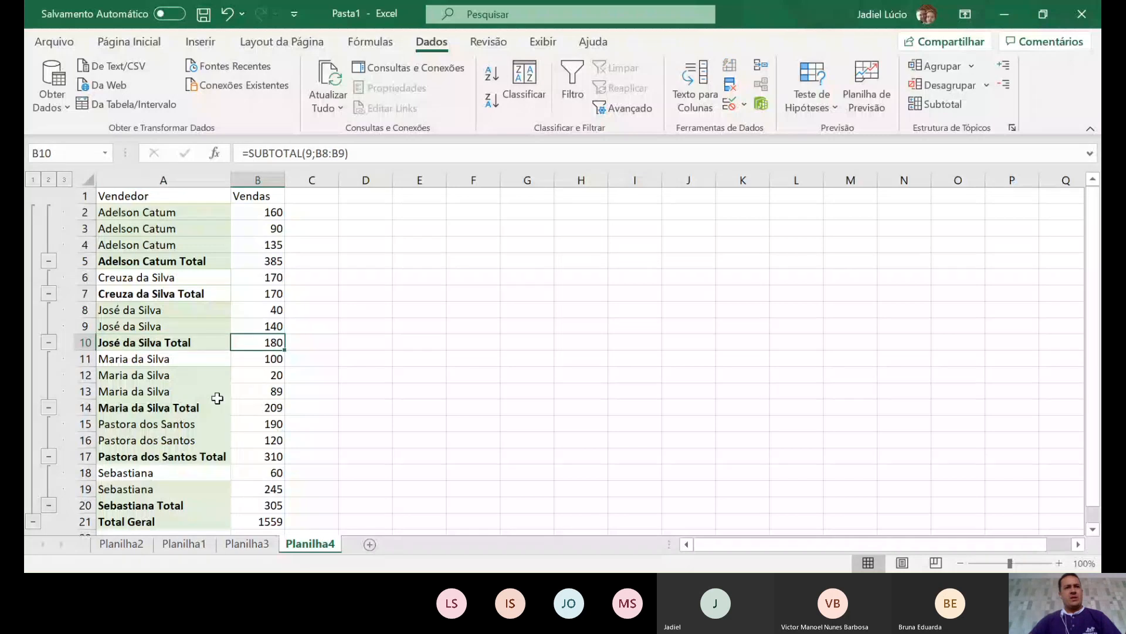
{"action": "left_click", "coordinate": [250, 412]}
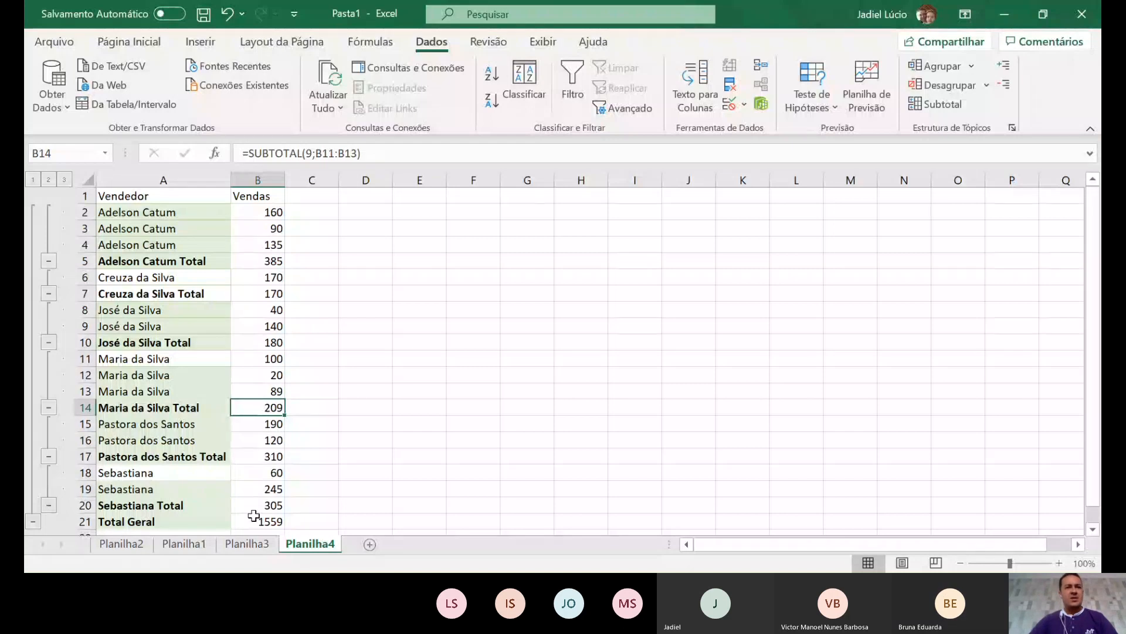
{"action": "left_click", "coordinate": [254, 507]}
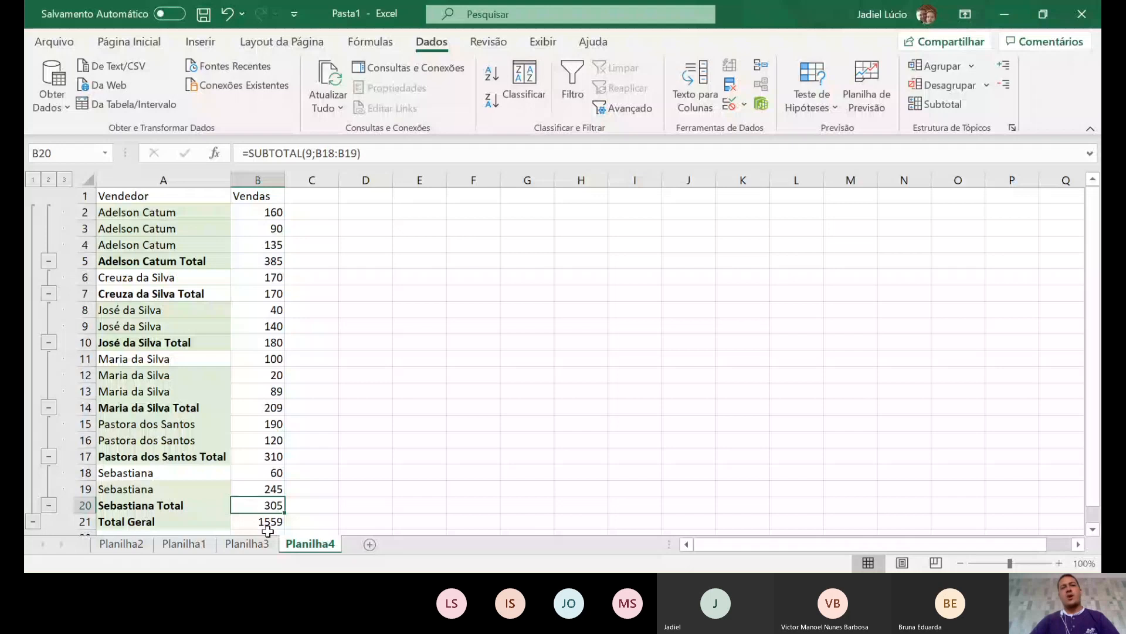
{"action": "left_click", "coordinate": [248, 522]}
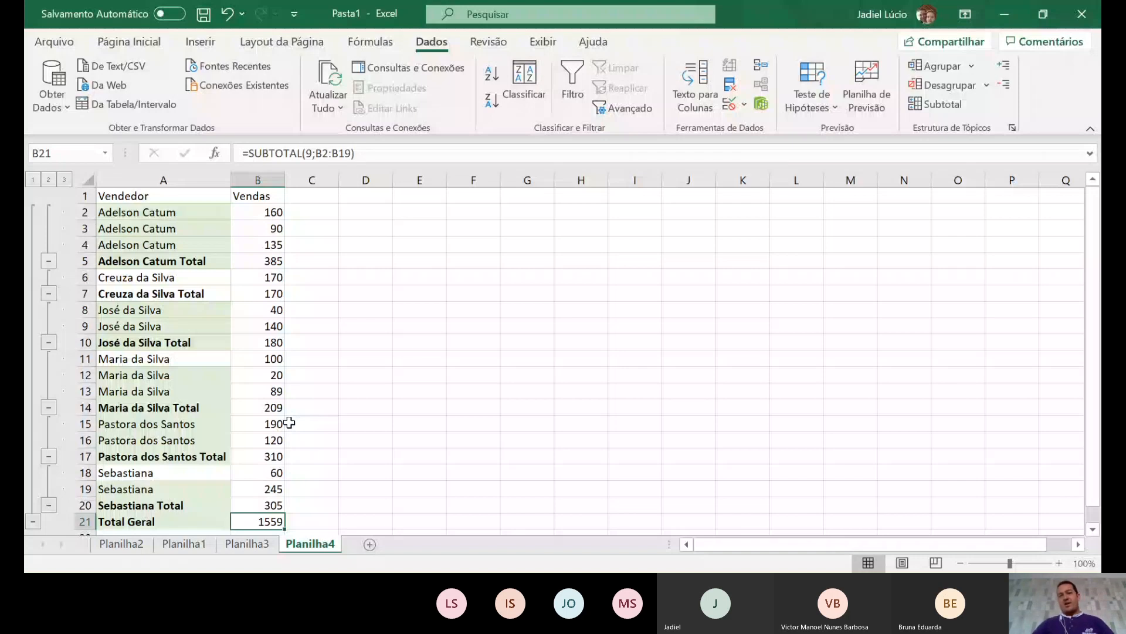
{"action": "left_click", "coordinate": [978, 352]}
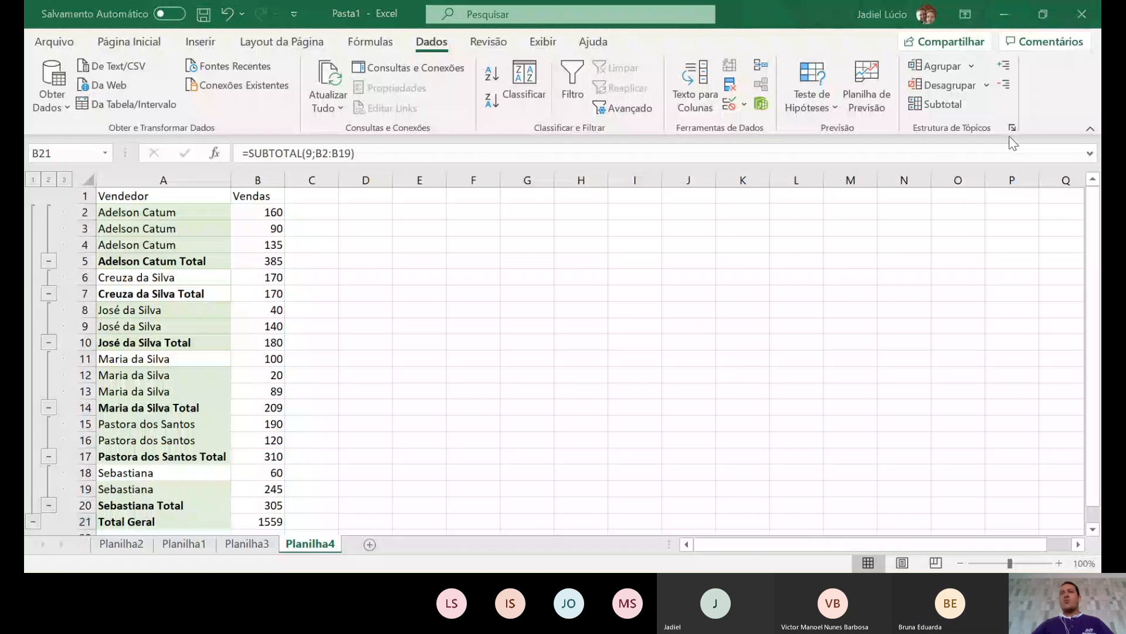
{"action": "left_click", "coordinate": [1050, 16]}
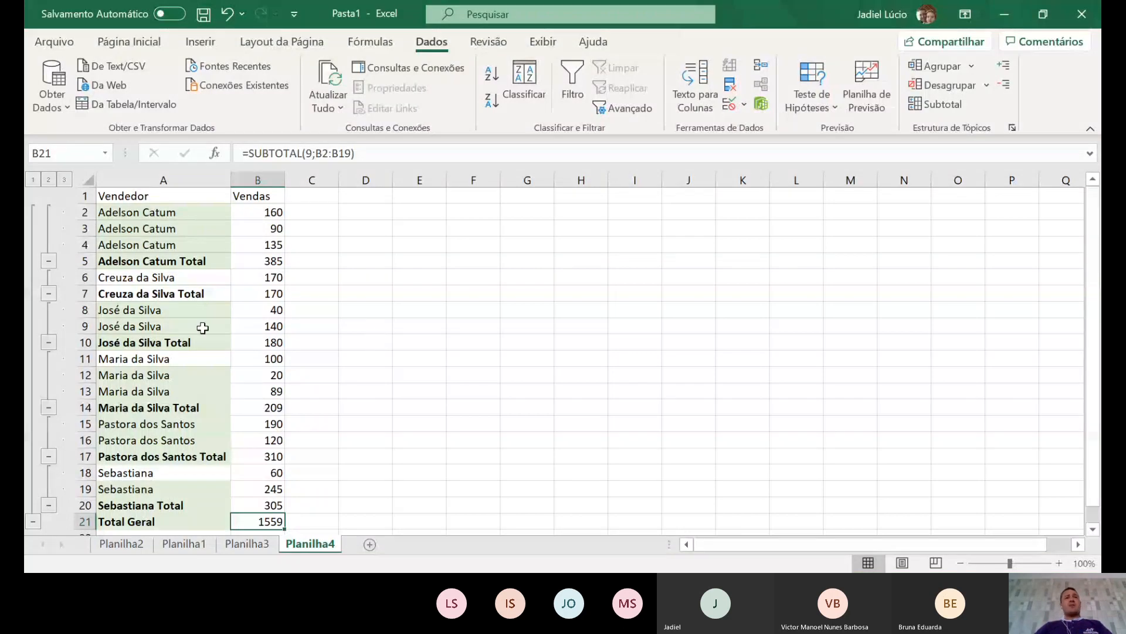
{"action": "left_click", "coordinate": [265, 281]}
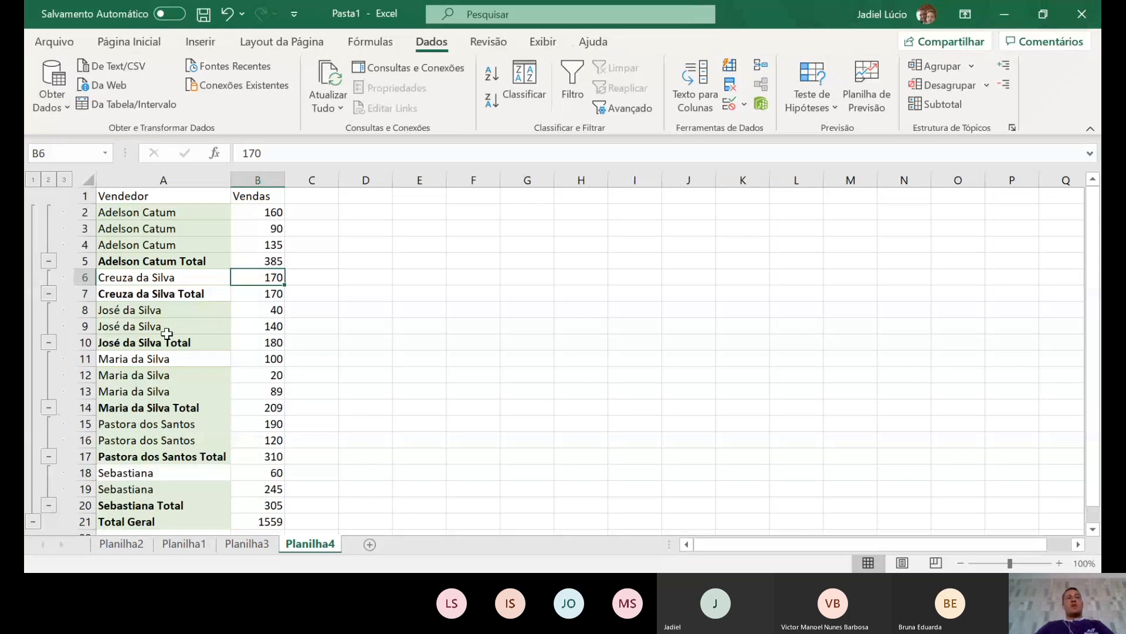
- Collapse each seller's outline group so only the total rows show
{"action": "left_click", "coordinate": [48, 261]}
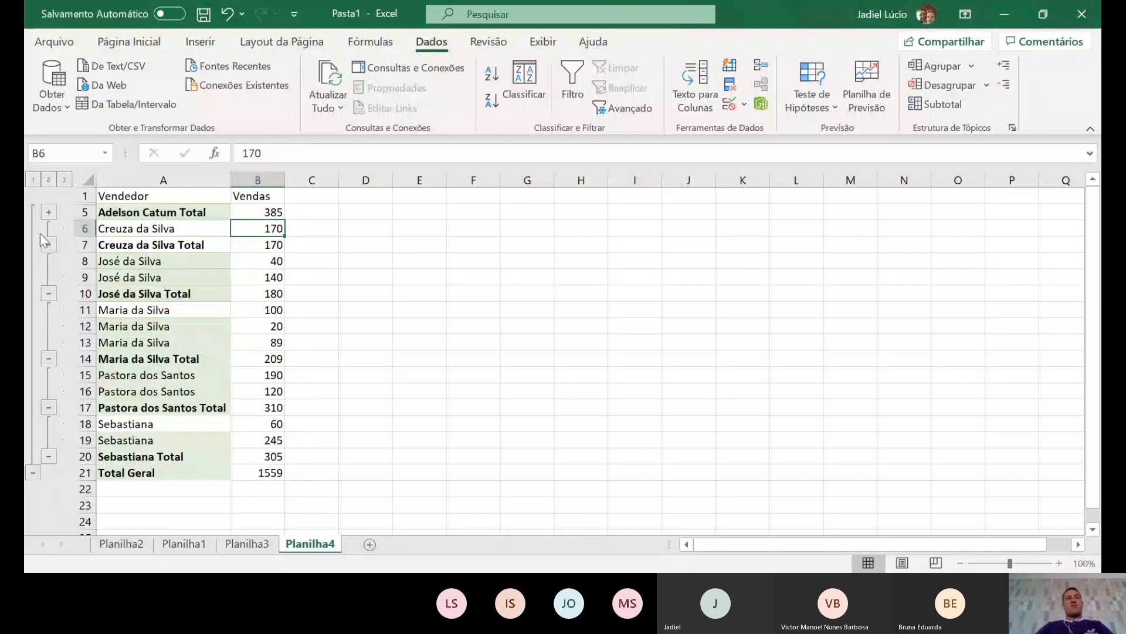
{"action": "left_click", "coordinate": [48, 244]}
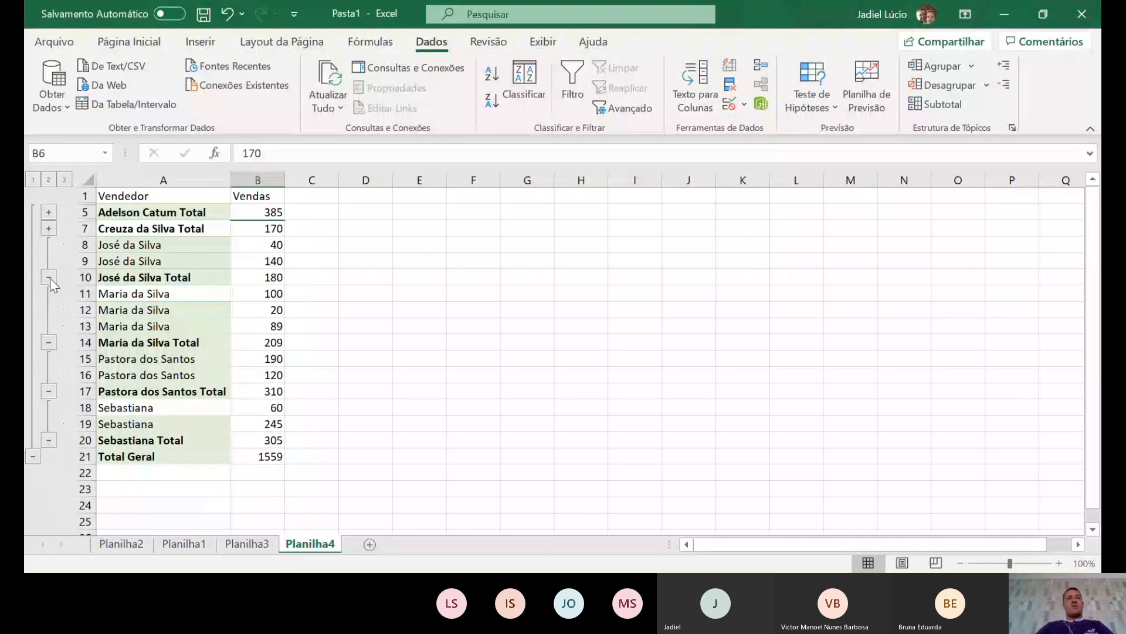
{"action": "left_click", "coordinate": [48, 277]}
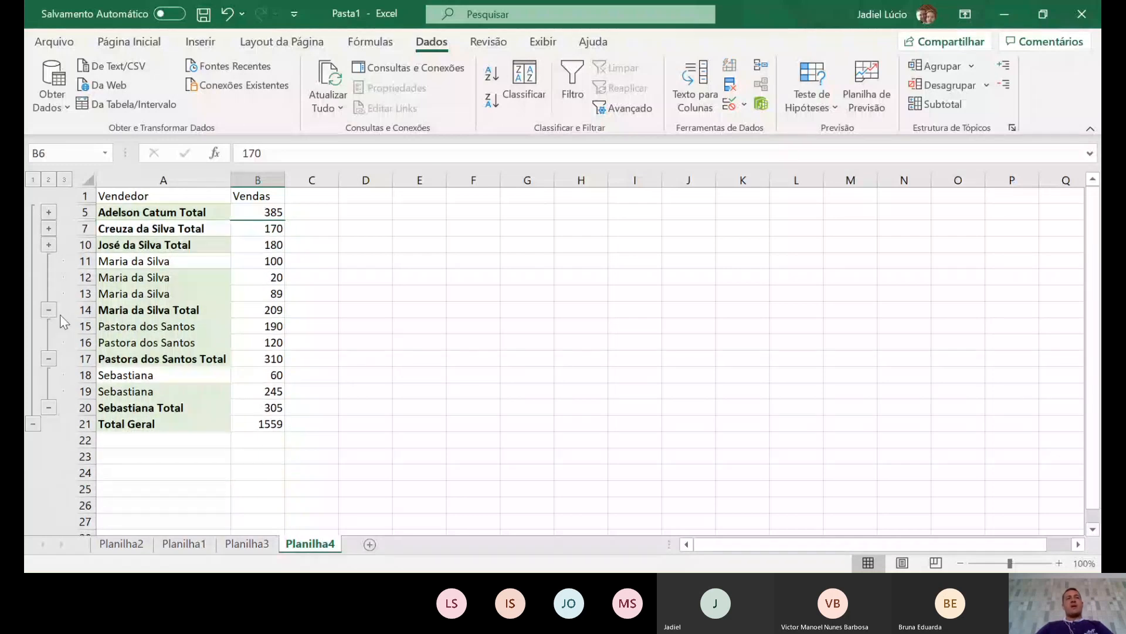
{"action": "left_click", "coordinate": [49, 310]}
{"action": "left_click", "coordinate": [49, 309]}
{"action": "left_click", "coordinate": [49, 326]}
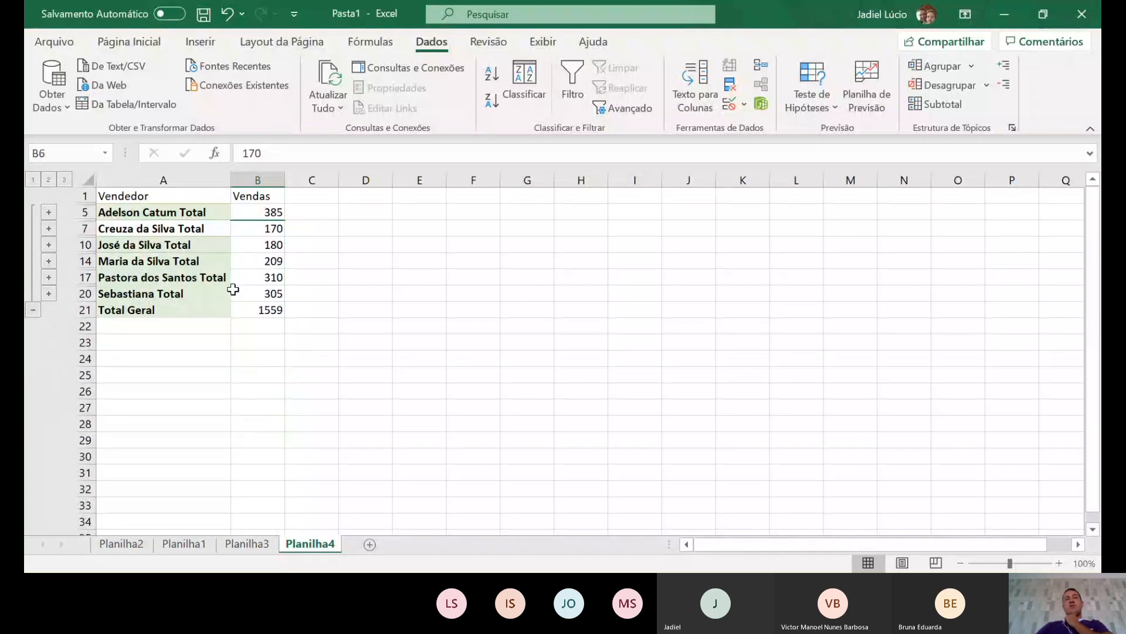
{"action": "left_click", "coordinate": [48, 212]}
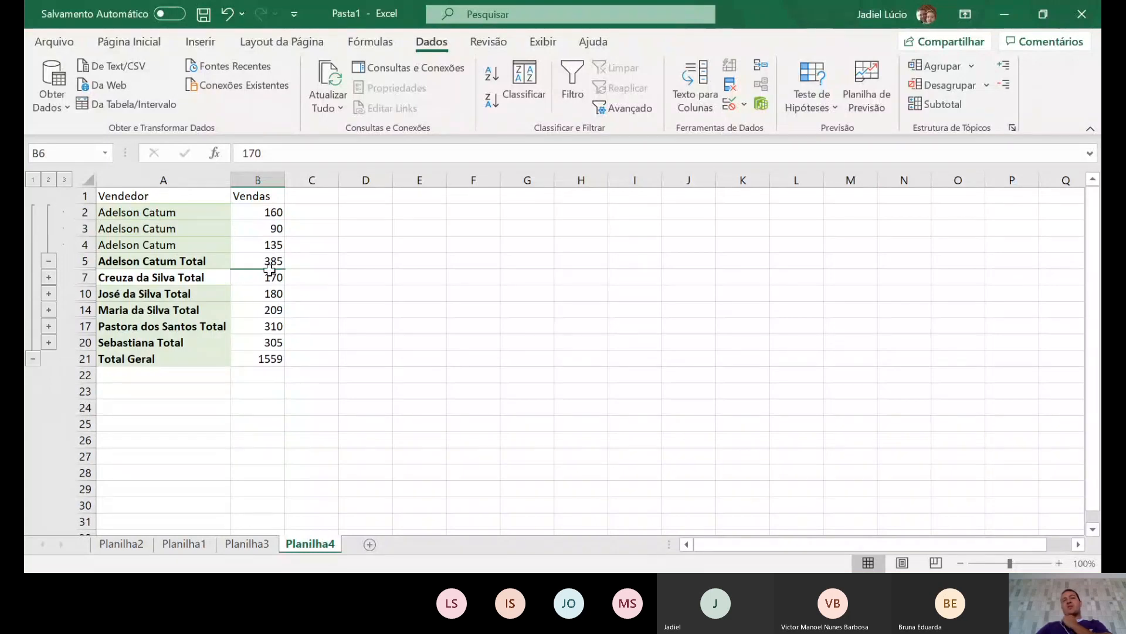
{"action": "left_click", "coordinate": [48, 260]}
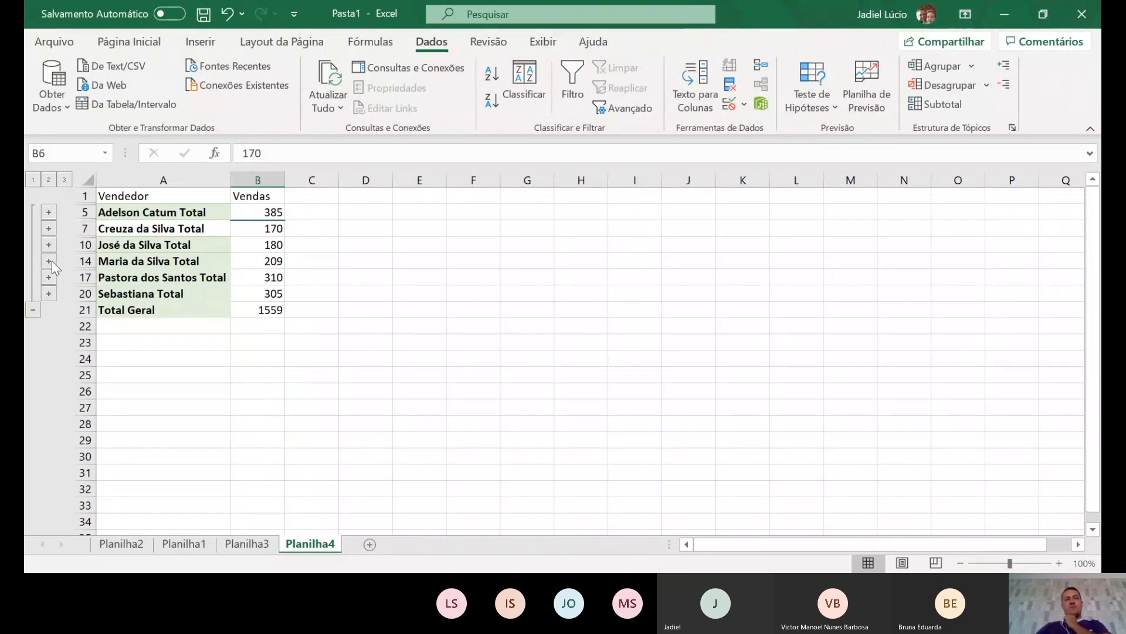
{"action": "left_click", "coordinate": [50, 260]}
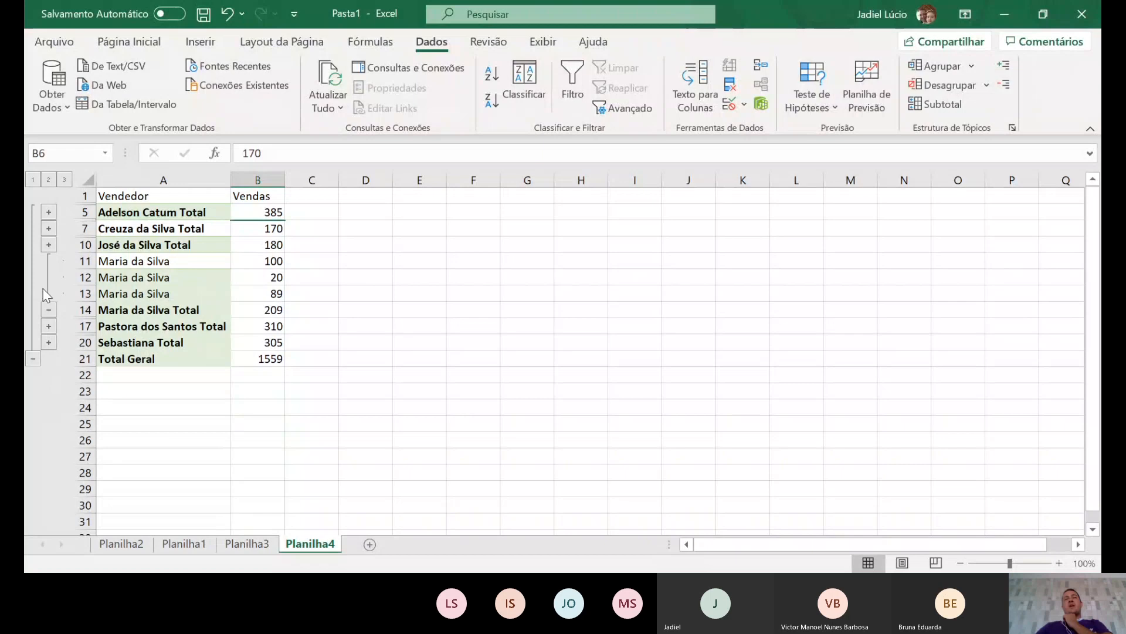
{"action": "left_click", "coordinate": [48, 310]}
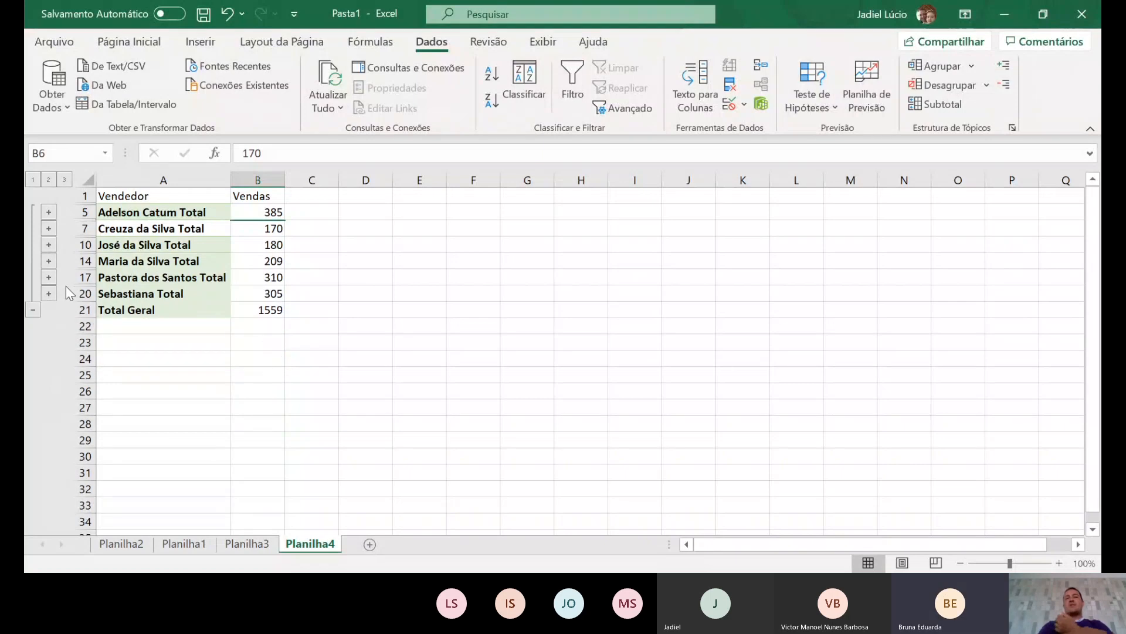